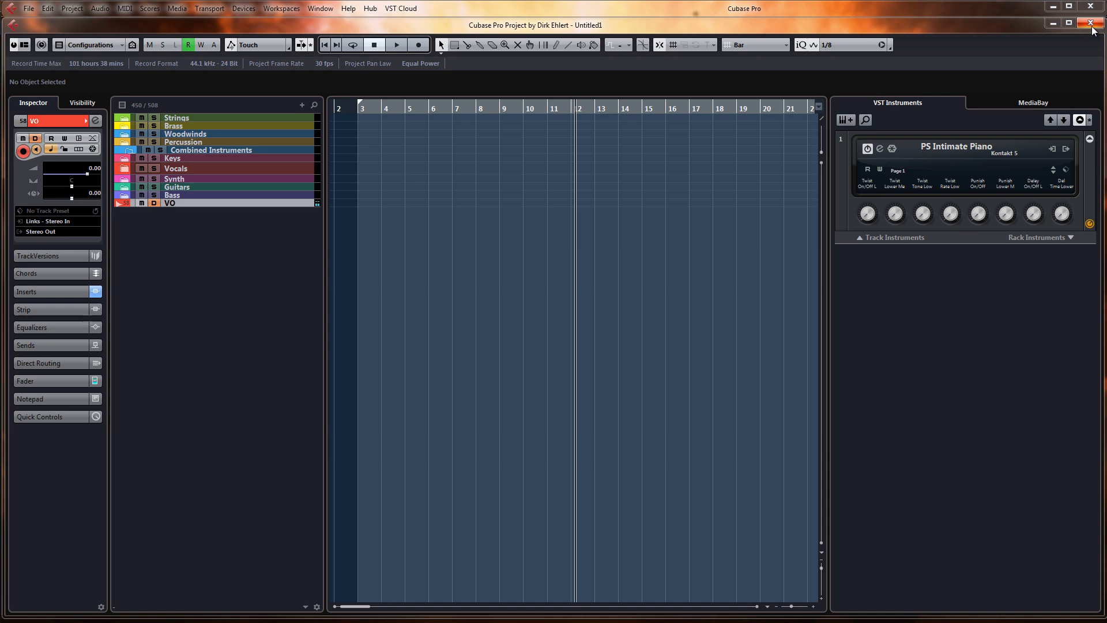
Close the current project without saving it, and start a new project from the 01_PM_Disabled template
left_click(1091, 25)
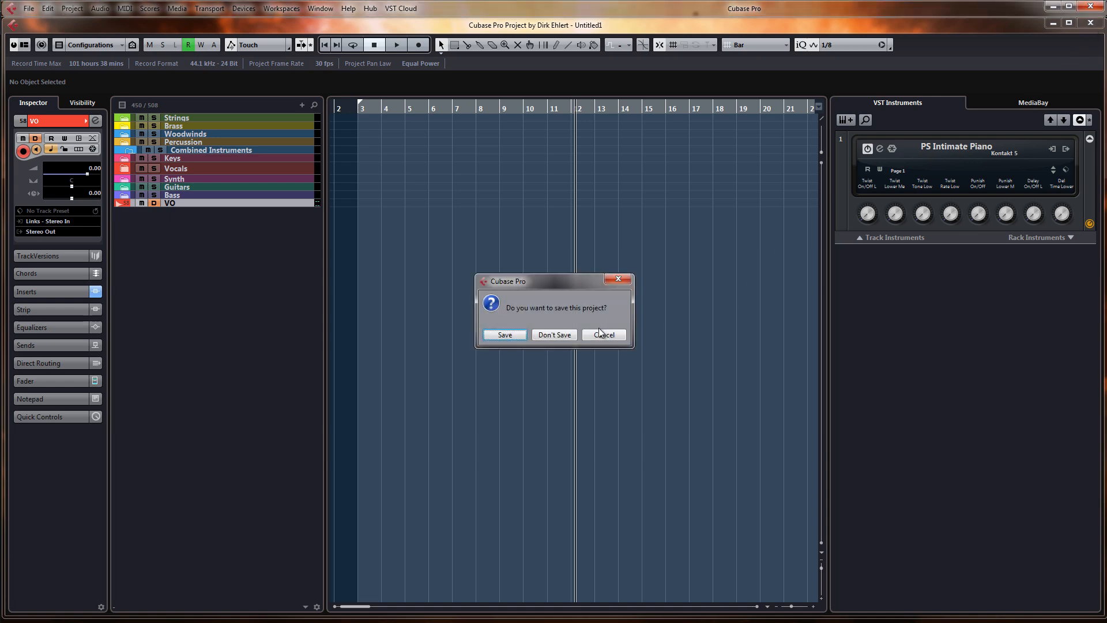
left_click(574, 337)
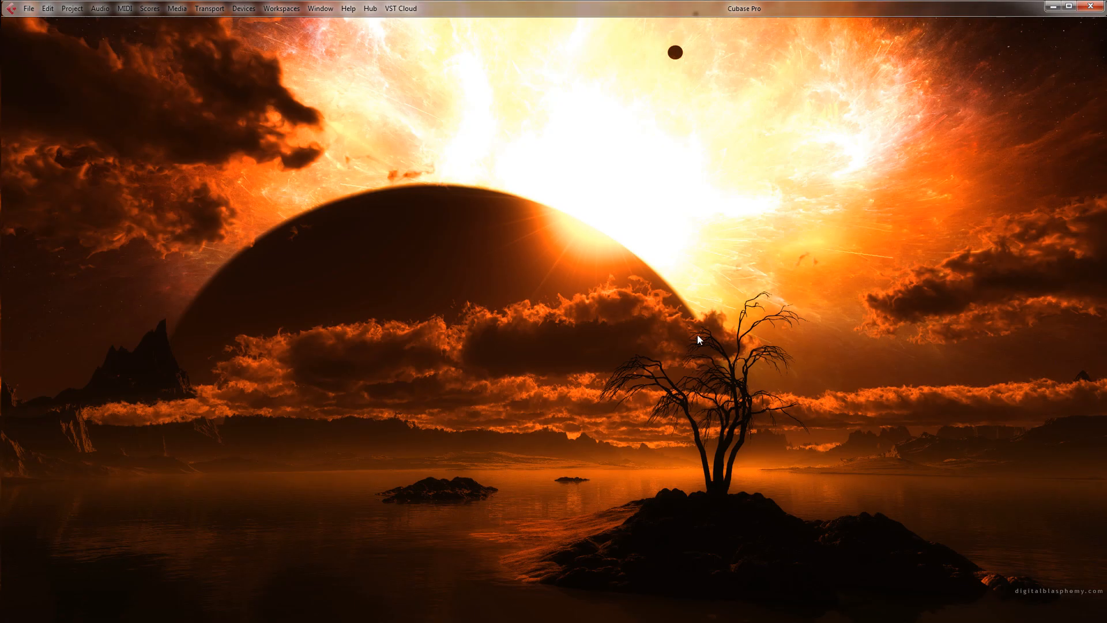
left_click(28, 9)
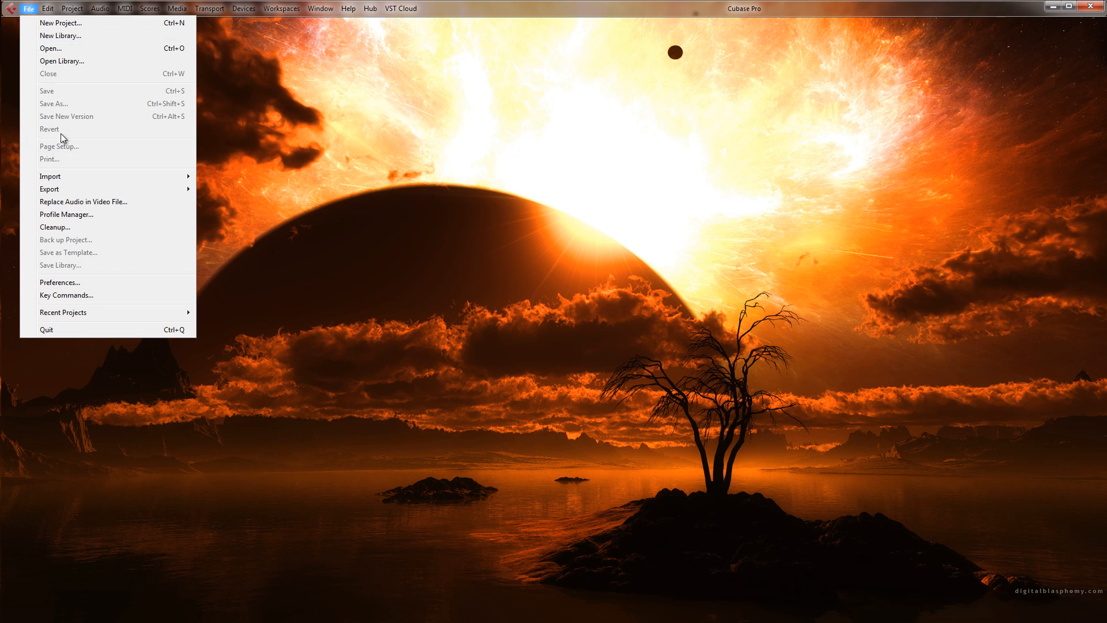
left_click(61, 23)
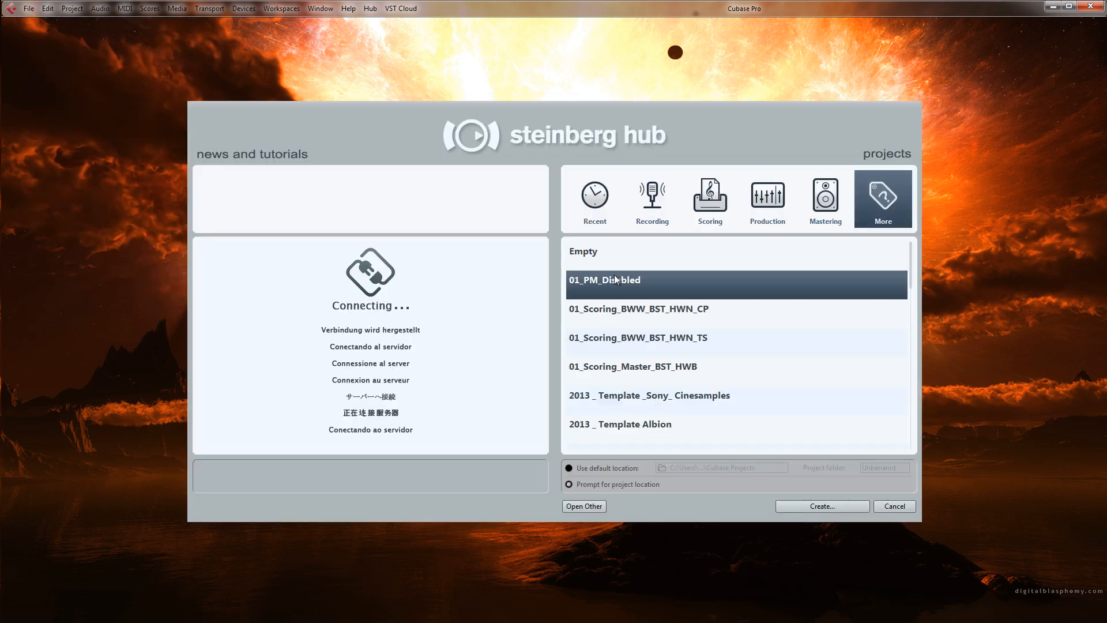
left_click(823, 506)
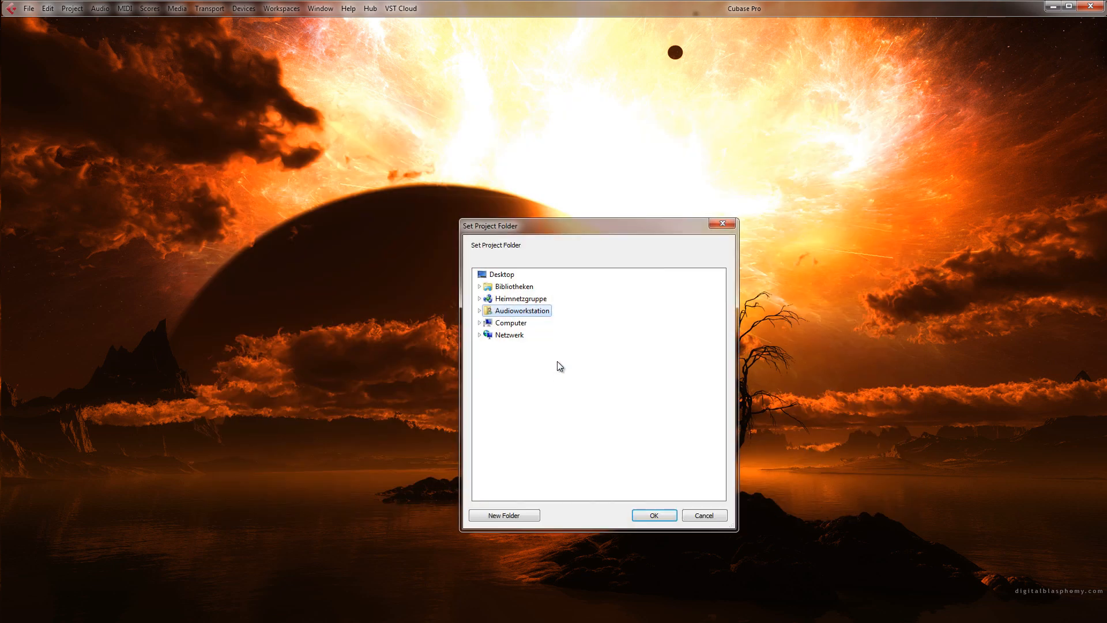
Create a folder named YT_Tuts on the Projects (F:) drive and use it as the project folder
left_click(521, 324)
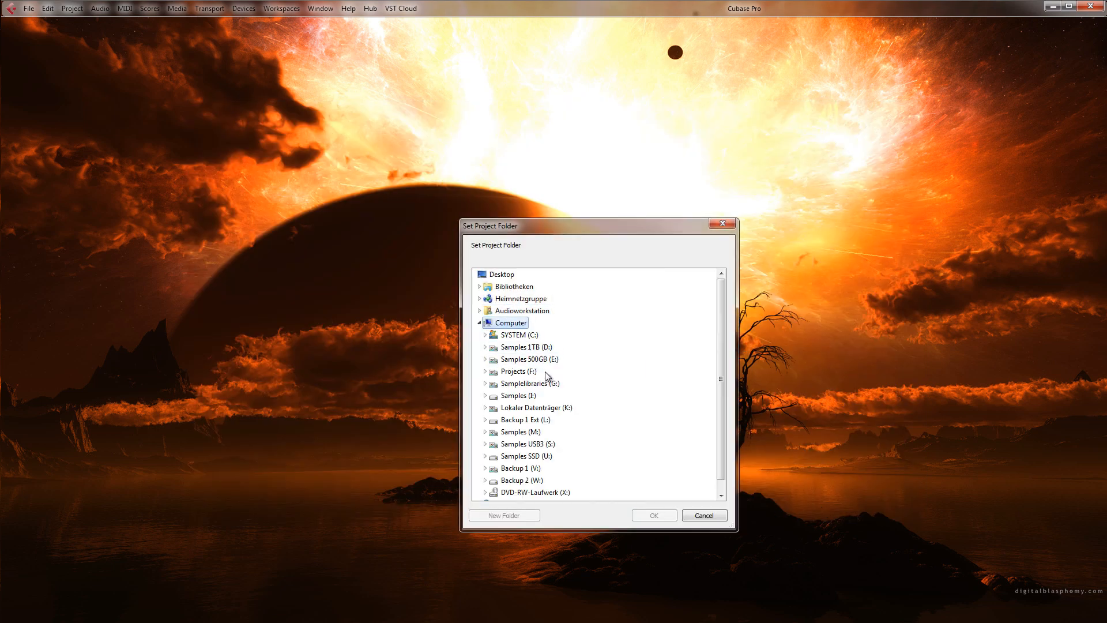
double_click(531, 372)
left_click(515, 516)
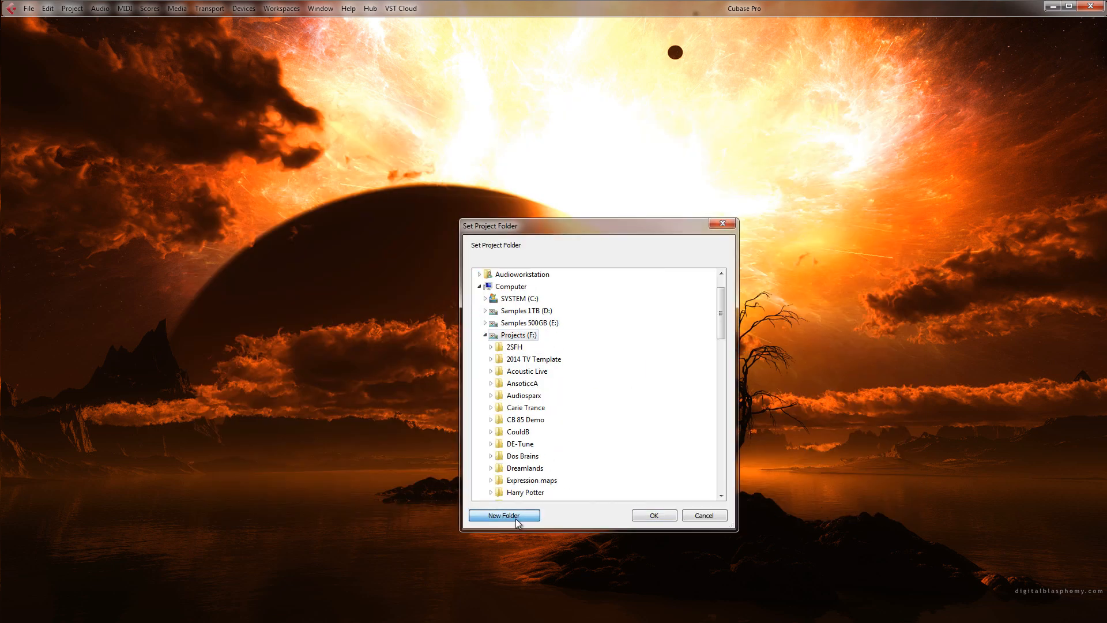
type("YT")
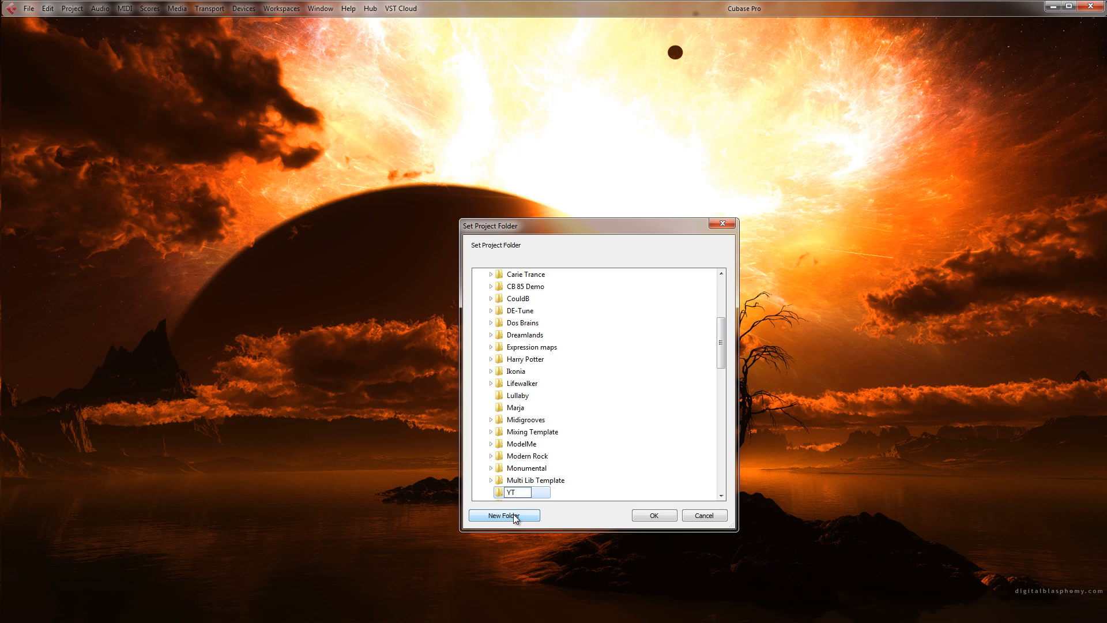
type("_Tuts")
key("Return")
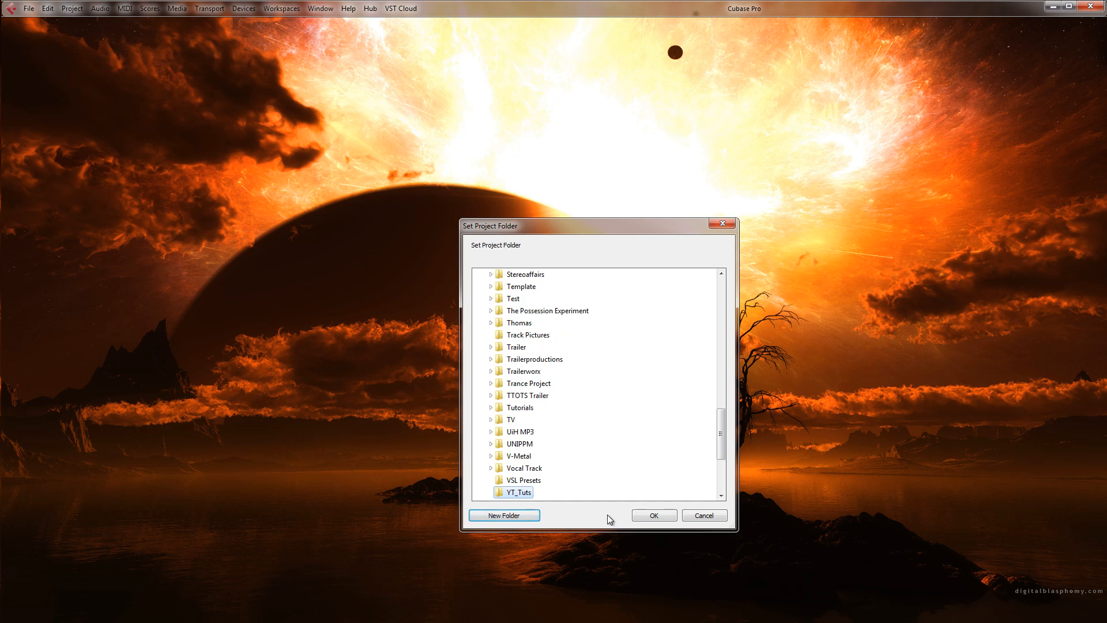
left_click(651, 519)
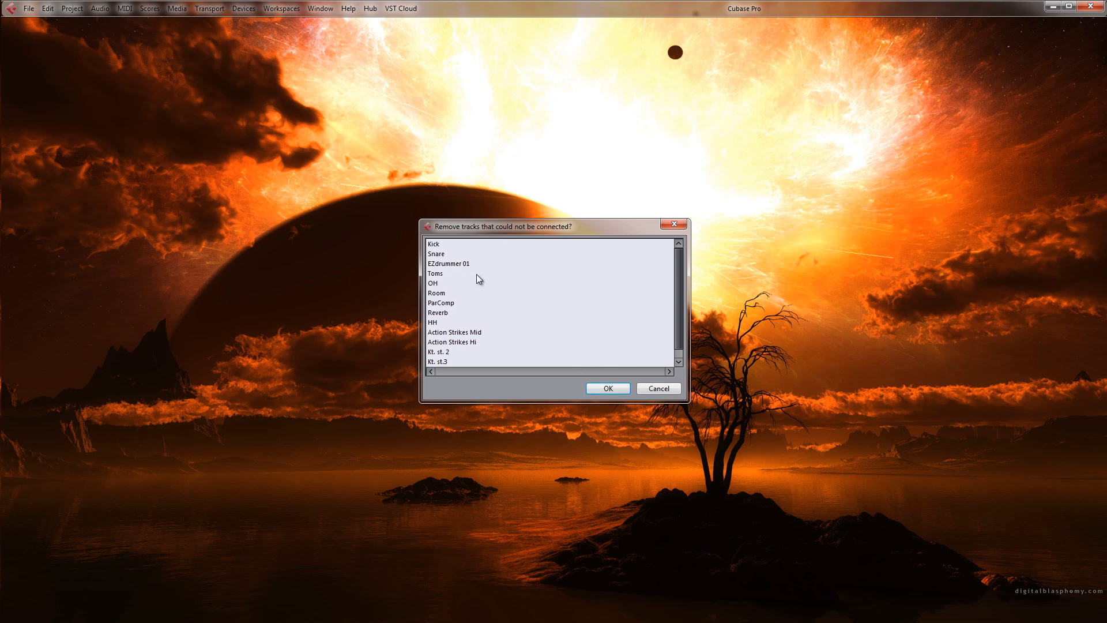
Review the list of tracks that could not be connected and decline removing them from the project
scroll(680, 272, "down", 1)
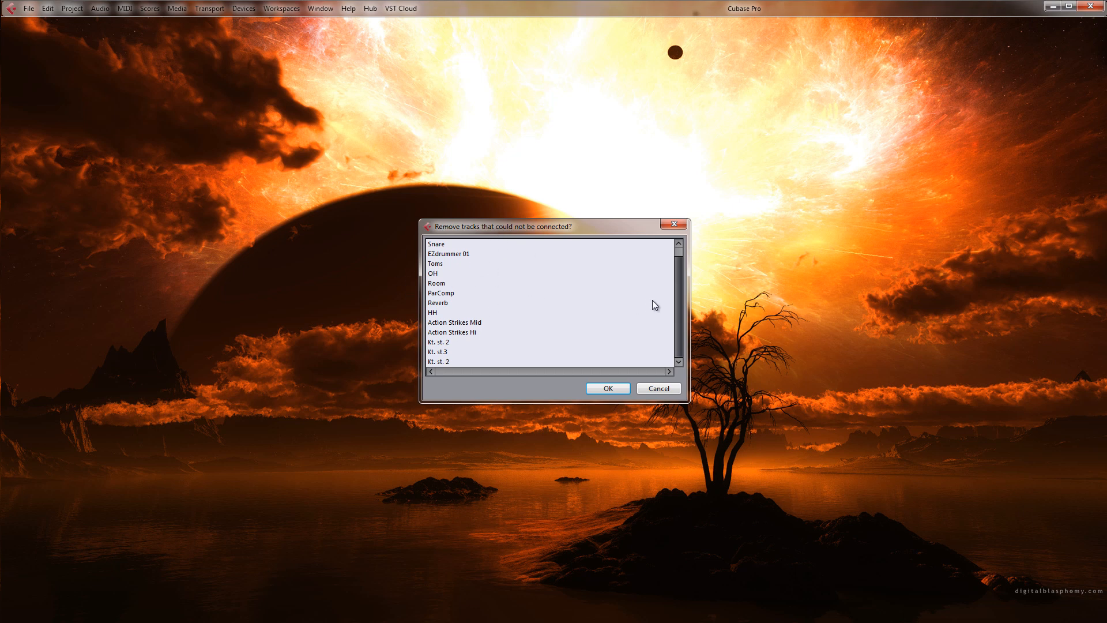
scroll(656, 305, "up", 1)
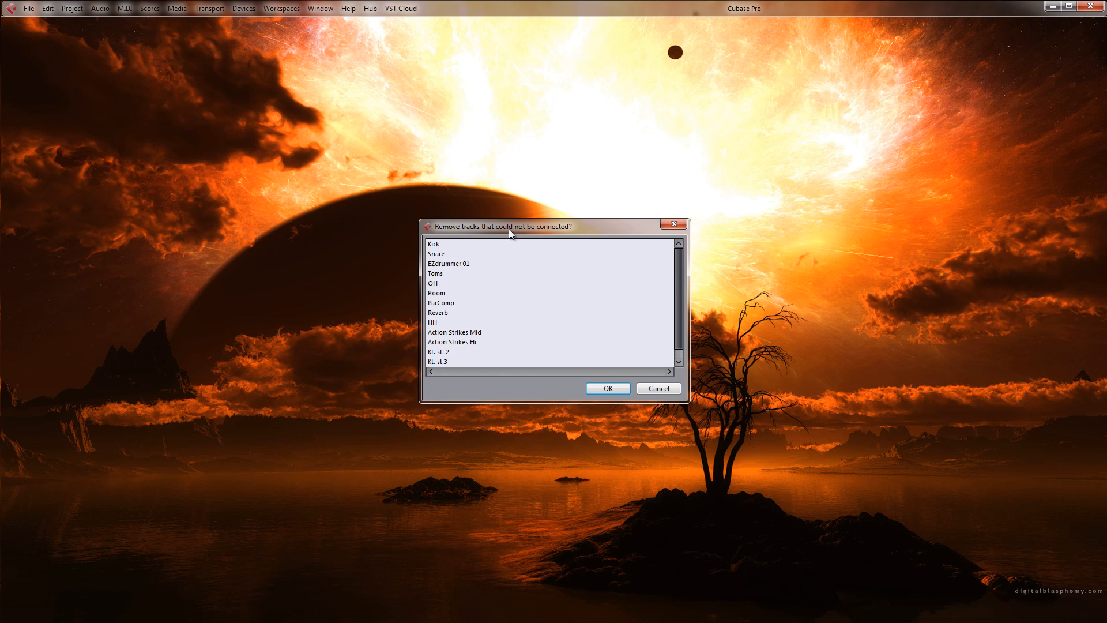
left_click_drag(509, 230, 513, 228)
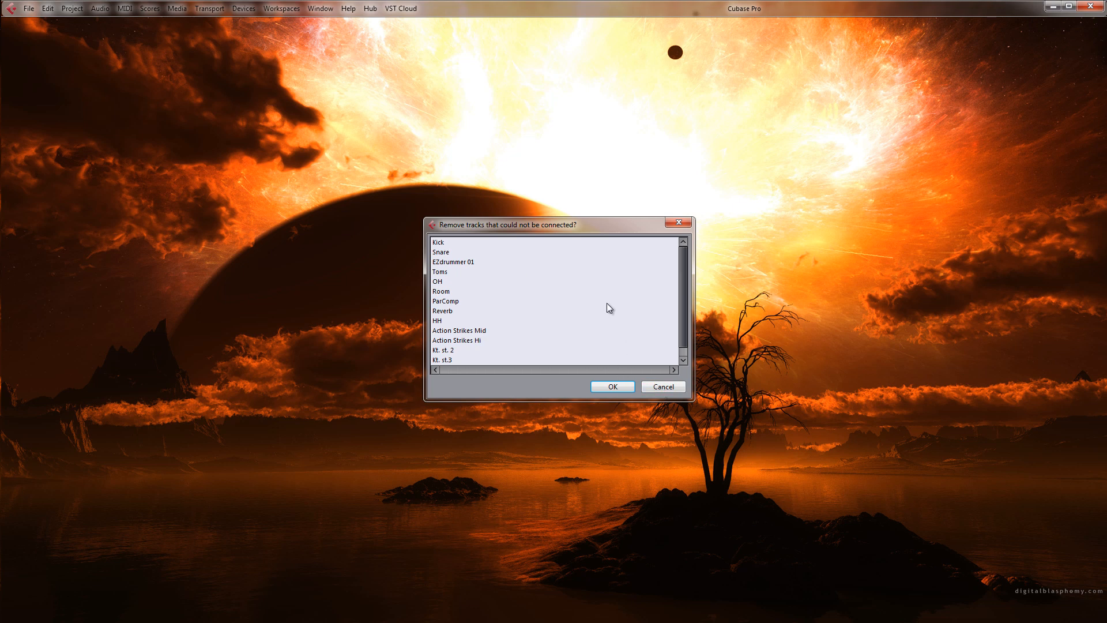
left_click_drag(562, 229, 506, 224)
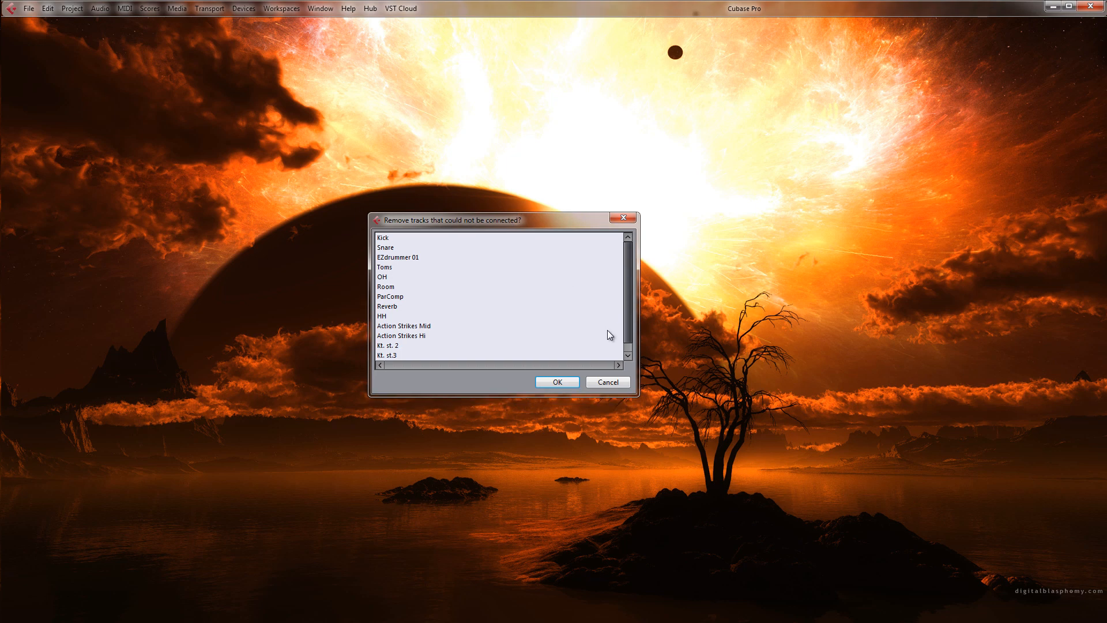
left_click(613, 380)
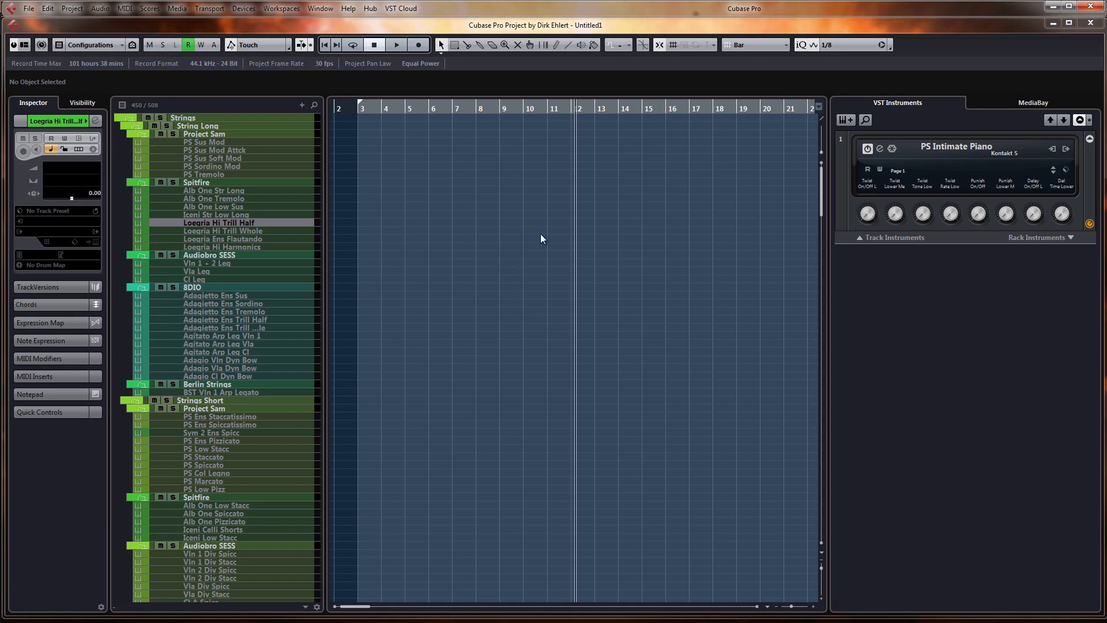
Examine the template's whole track list, from the Strings folders through Brass, Keys, Vocals, Synth and Guitars to Bass
scroll(541, 234, "down", 20)
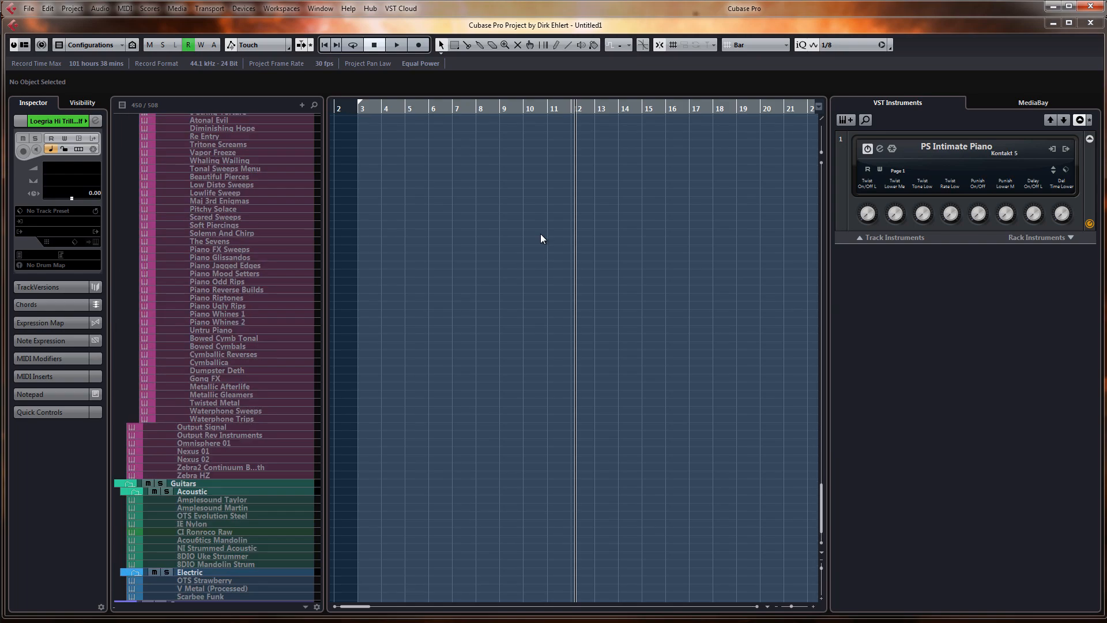
scroll(541, 234, "down", 3)
left_click_drag(821, 511, 807, 413)
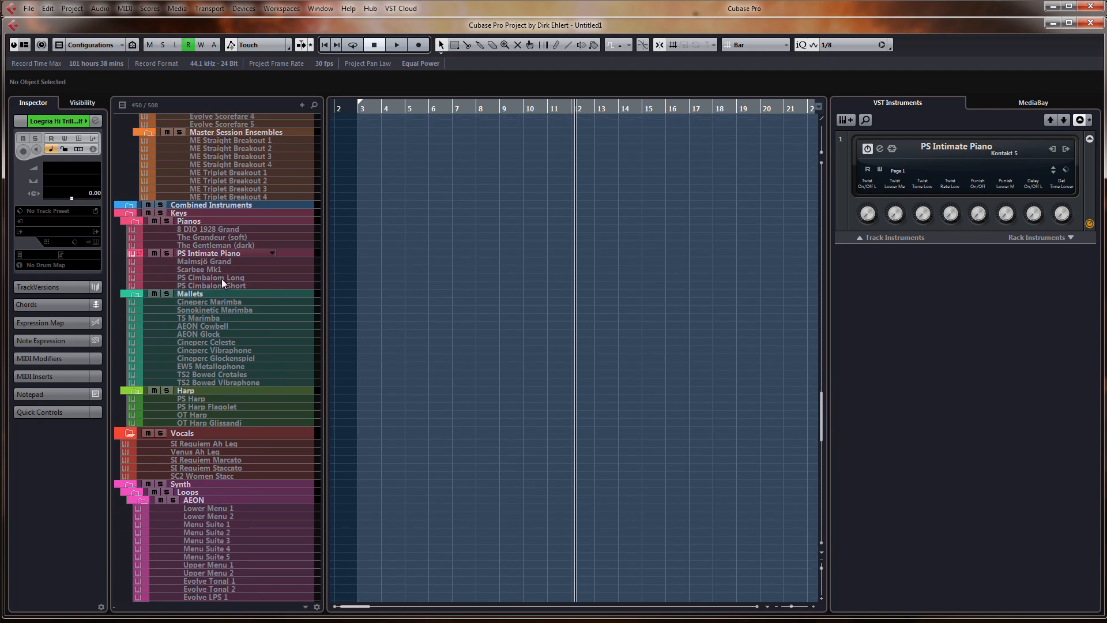
scroll(225, 362, "down", 5)
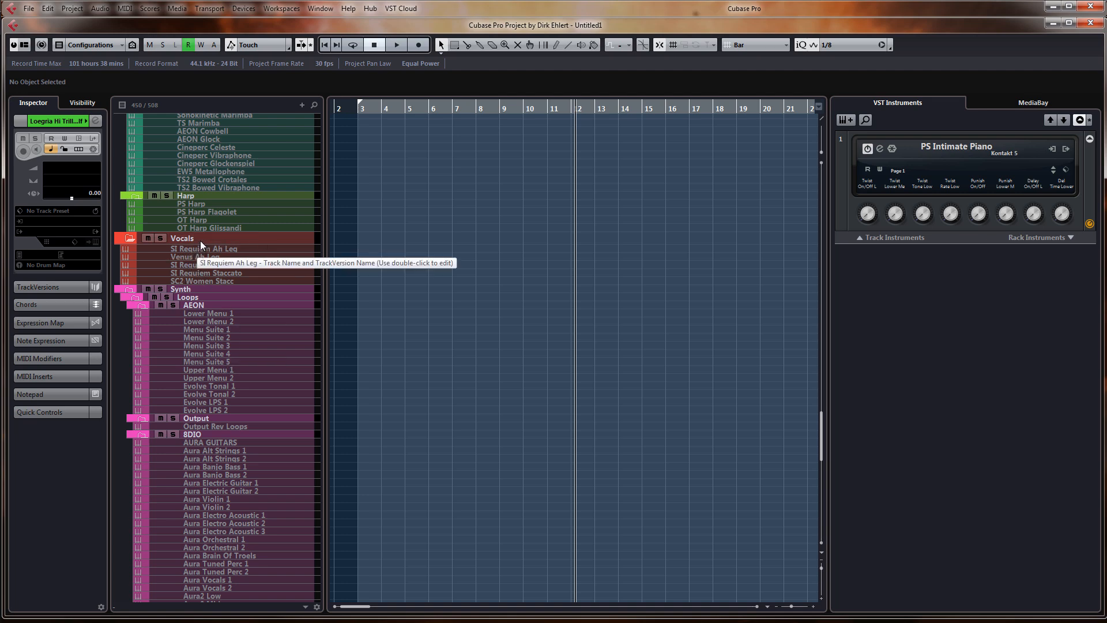
scroll(222, 258, "down", 3)
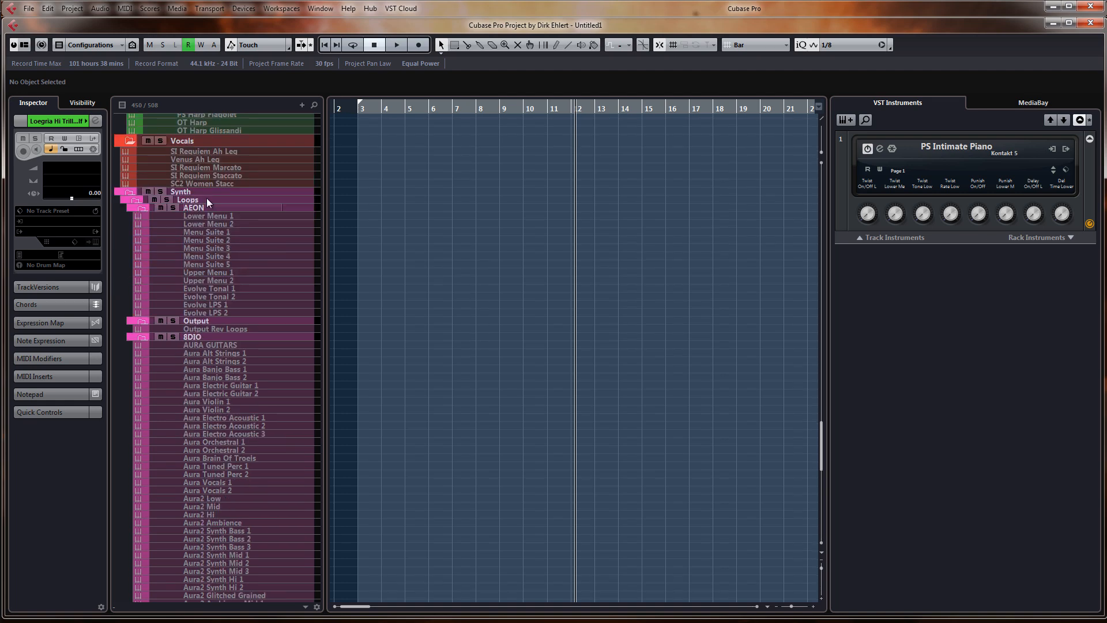
scroll(213, 237, "down", 20)
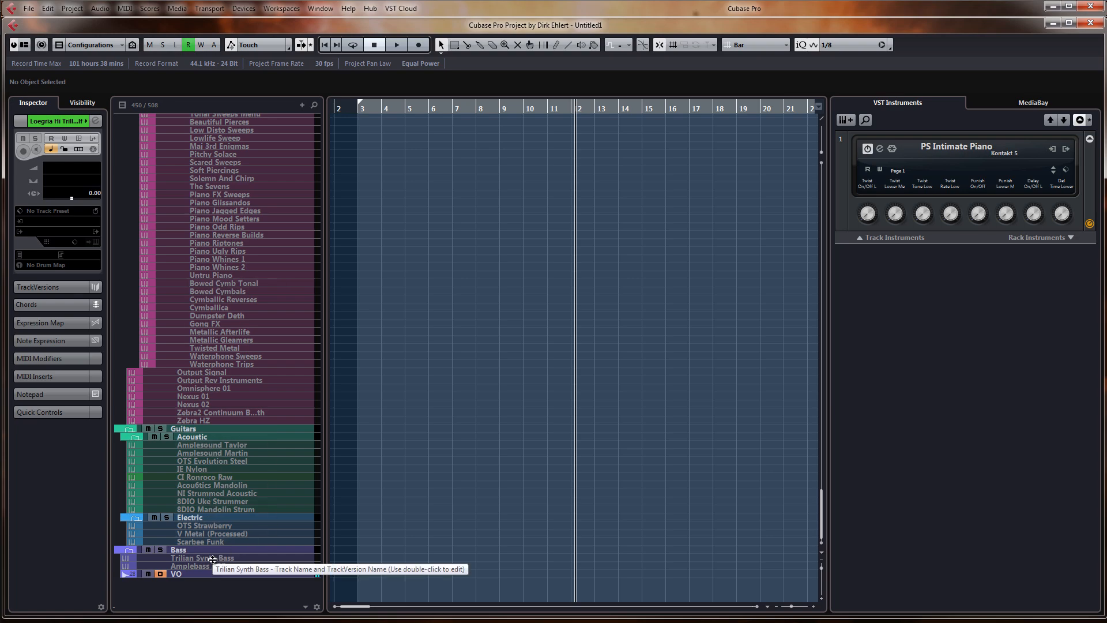
scroll(442, 328, "up", 20)
scroll(443, 328, "up", 20)
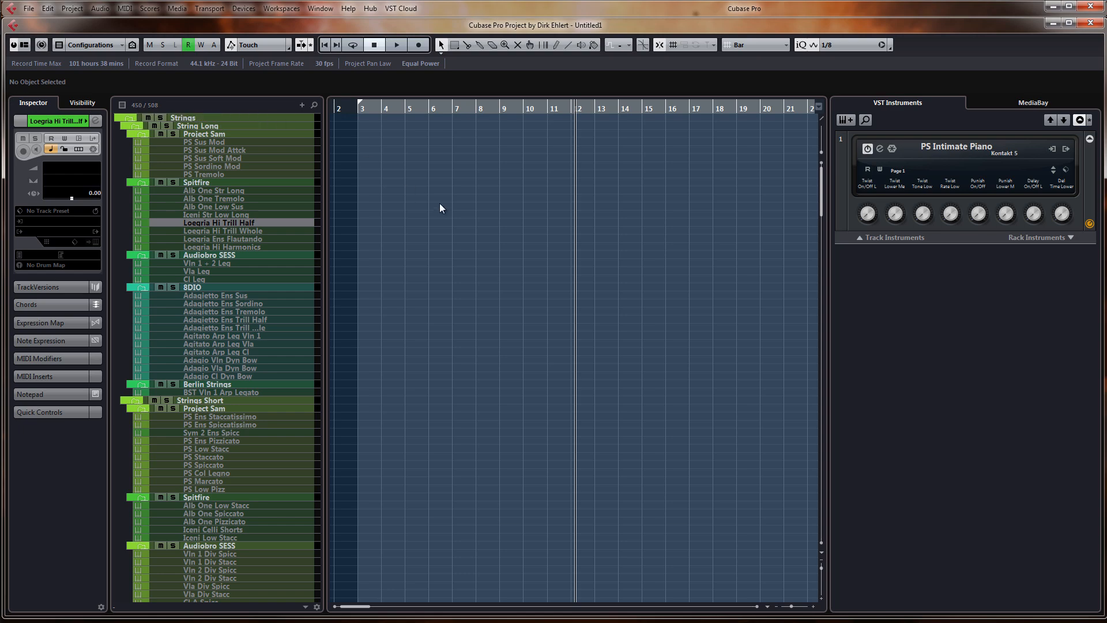
scroll(254, 219, "down", 15)
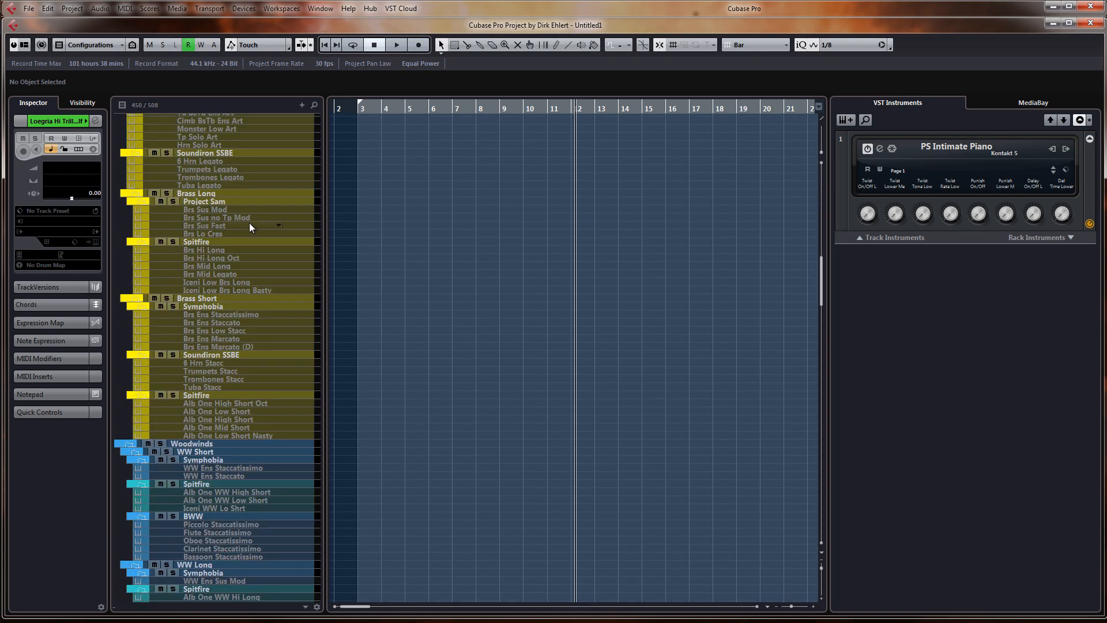
scroll(250, 225, "up", 15)
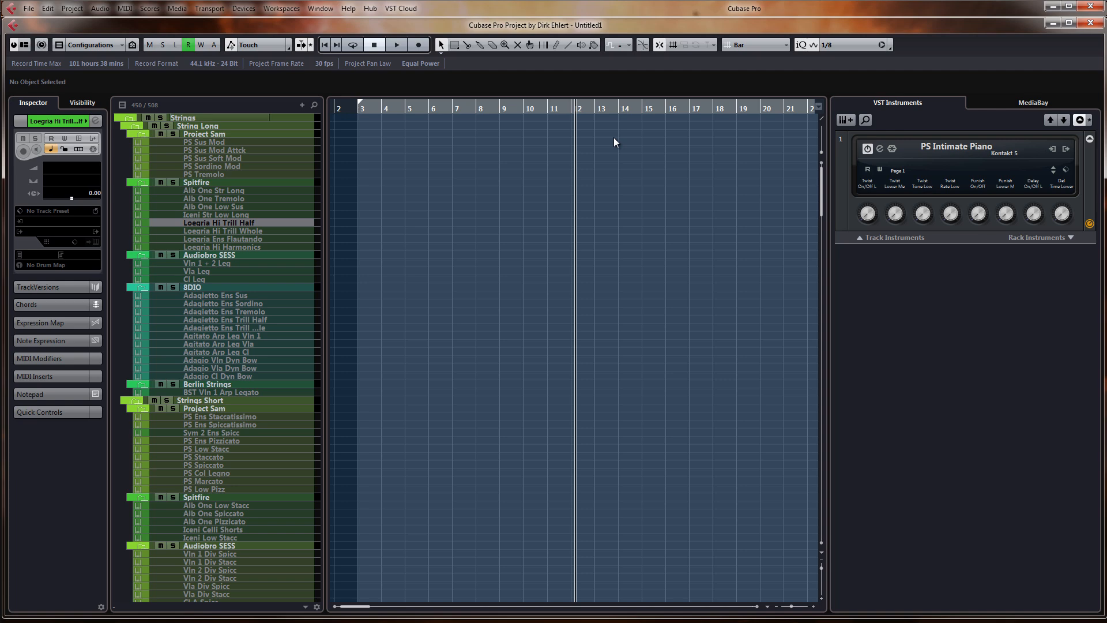
Look through the sampler instruments offered for a new instrument track without adding one
left_click(896, 237)
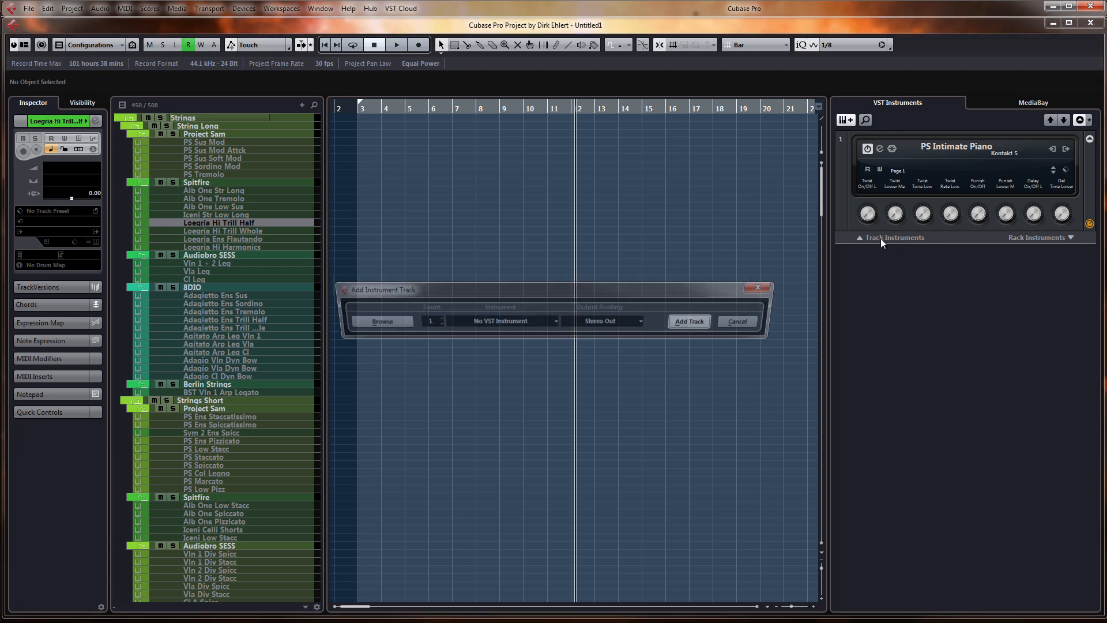
left_click(517, 323)
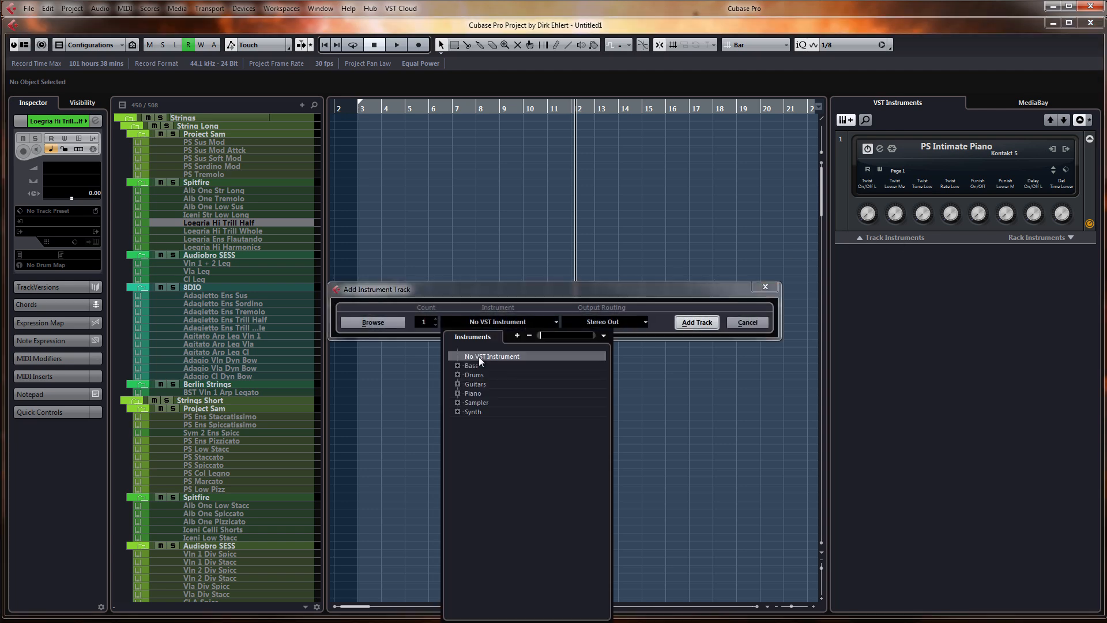
left_click(458, 402)
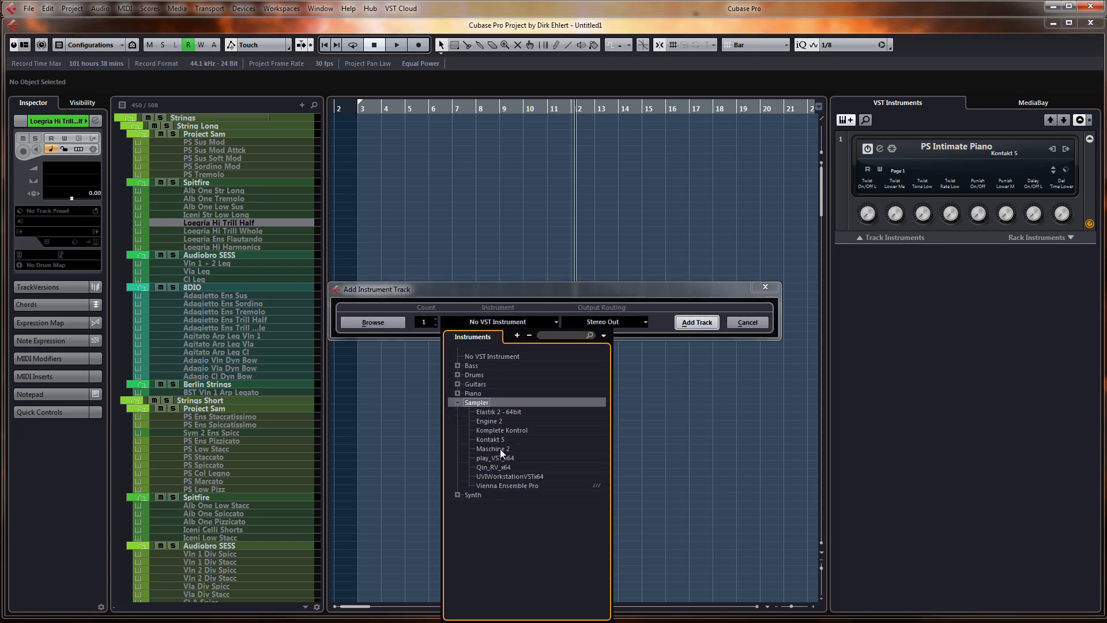
left_click(705, 325)
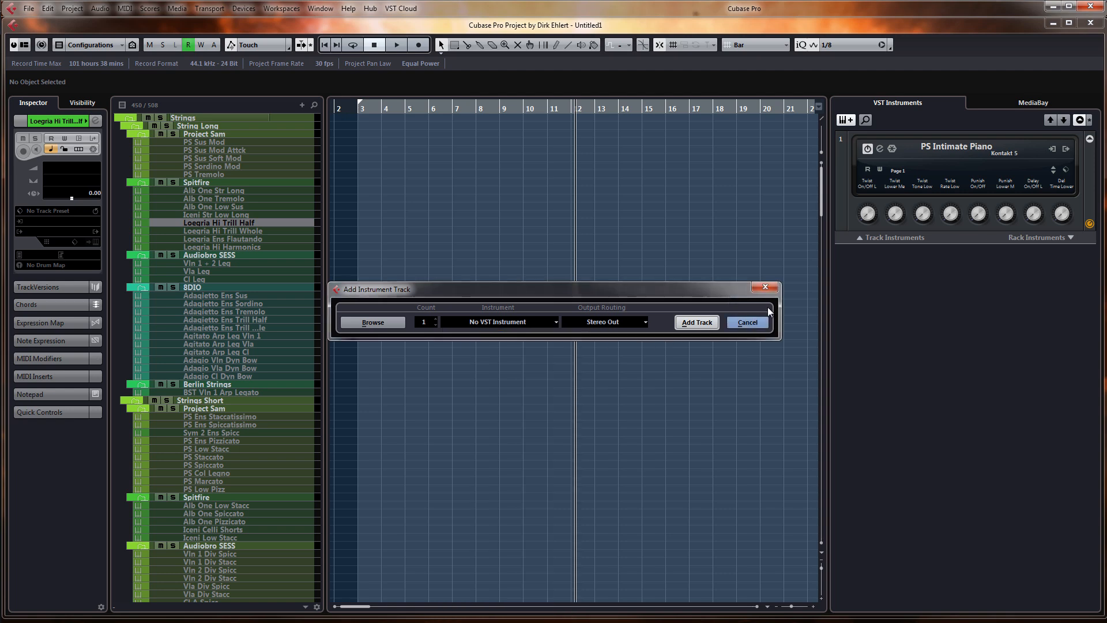
left_click(767, 289)
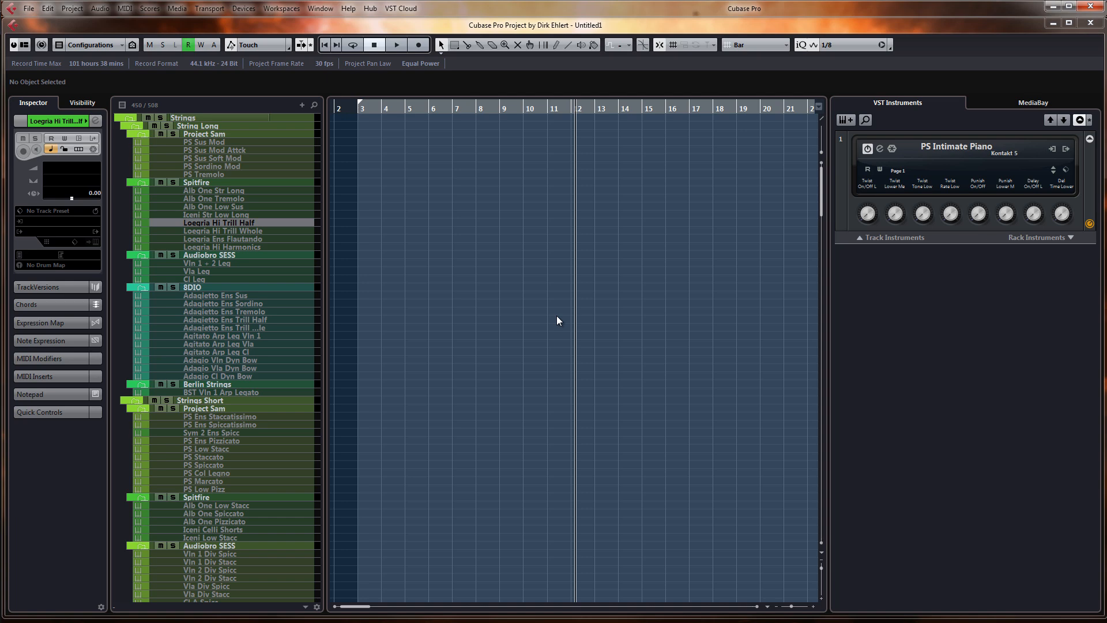
scroll(263, 275, "down", 15)
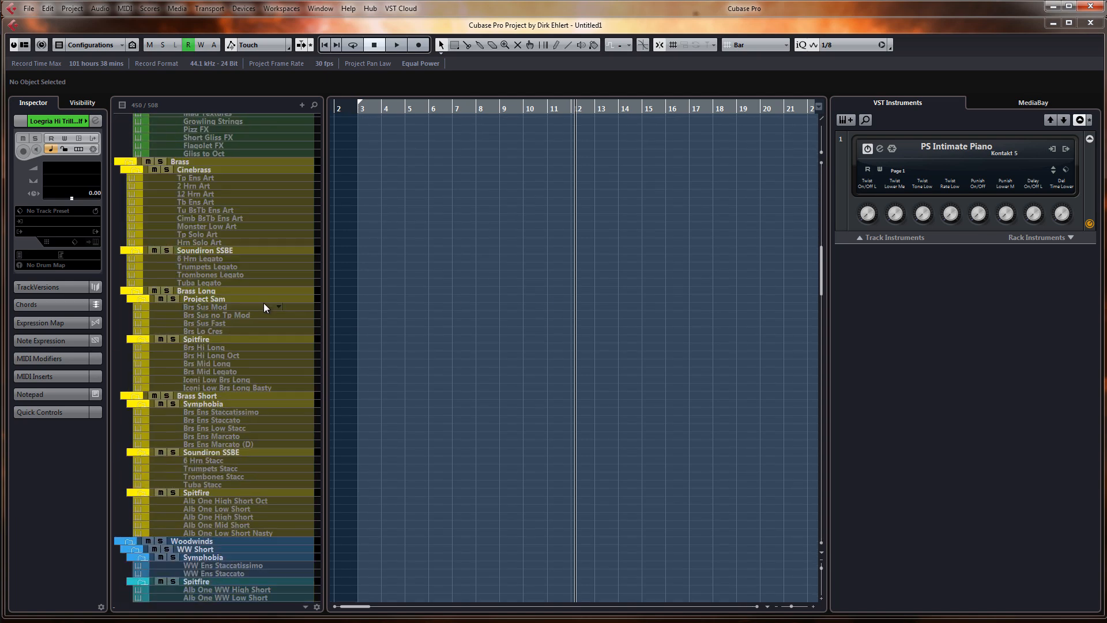
scroll(288, 306, "up", 15)
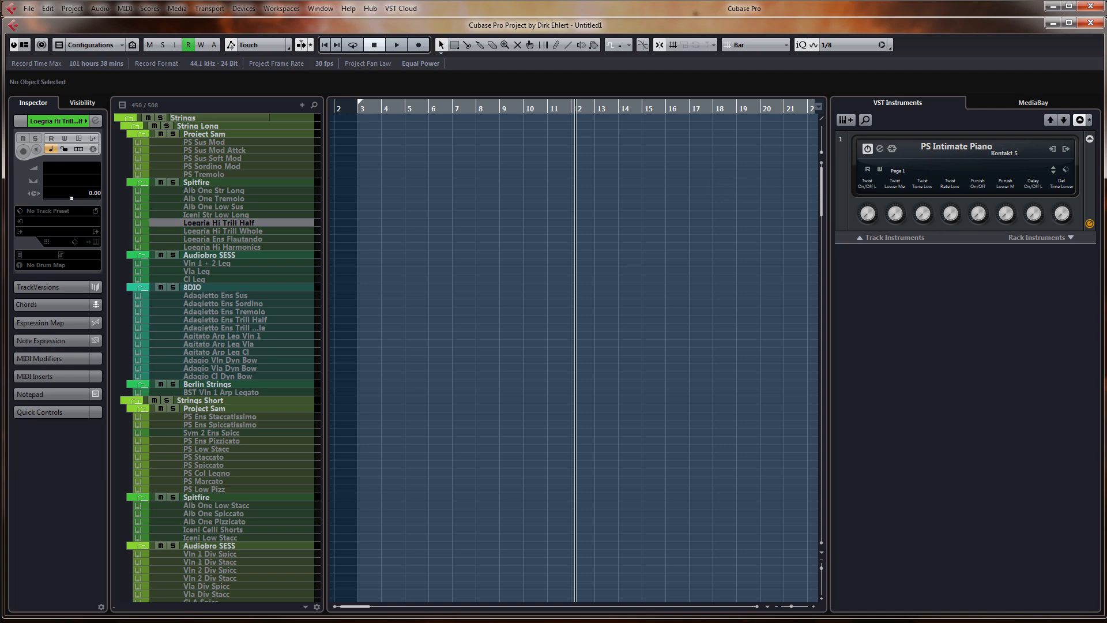
Check the system's memory load and the Cubase8.5.exe process's memory use in Windows Task Manager, and close it
left_click_drag(1106, 83, 514, 81)
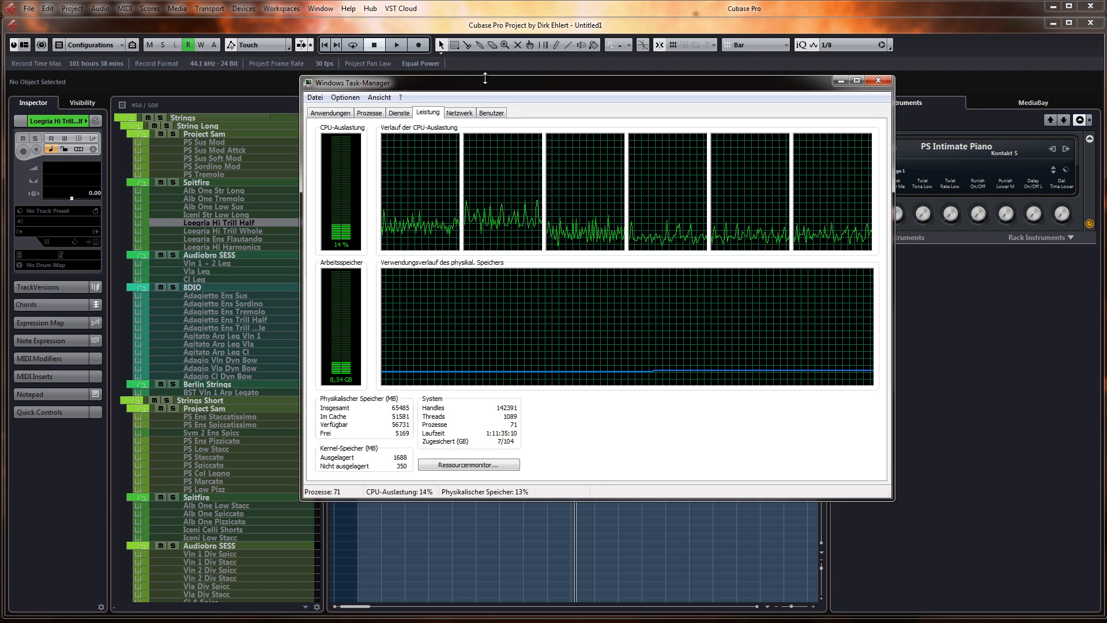
left_click_drag(496, 81, 404, 81)
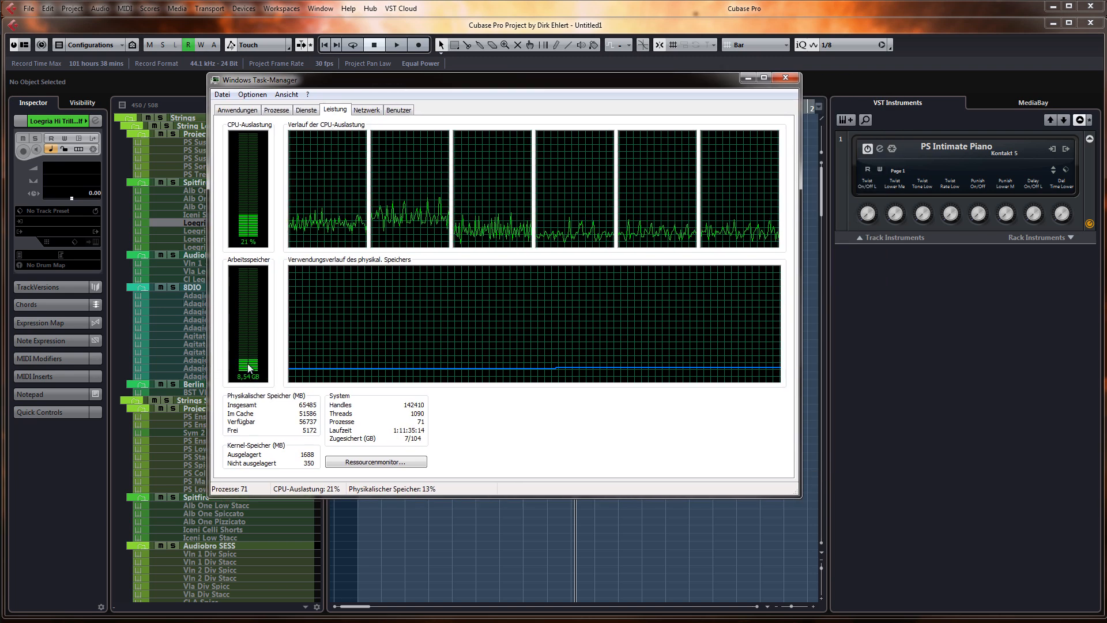
left_click(276, 110)
left_click(271, 146)
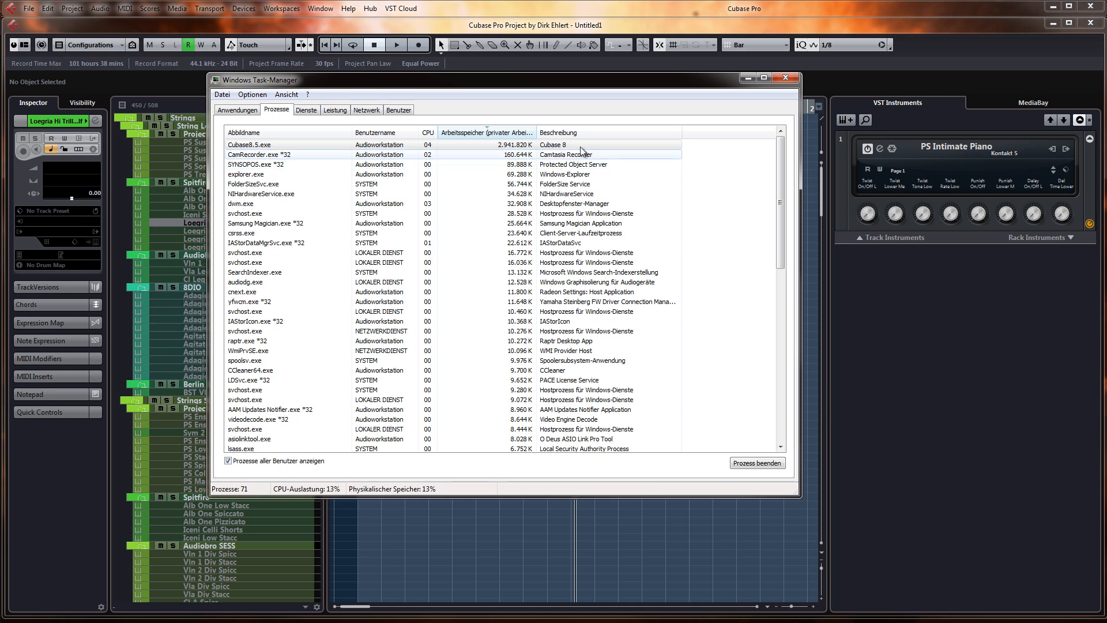
left_click(787, 78)
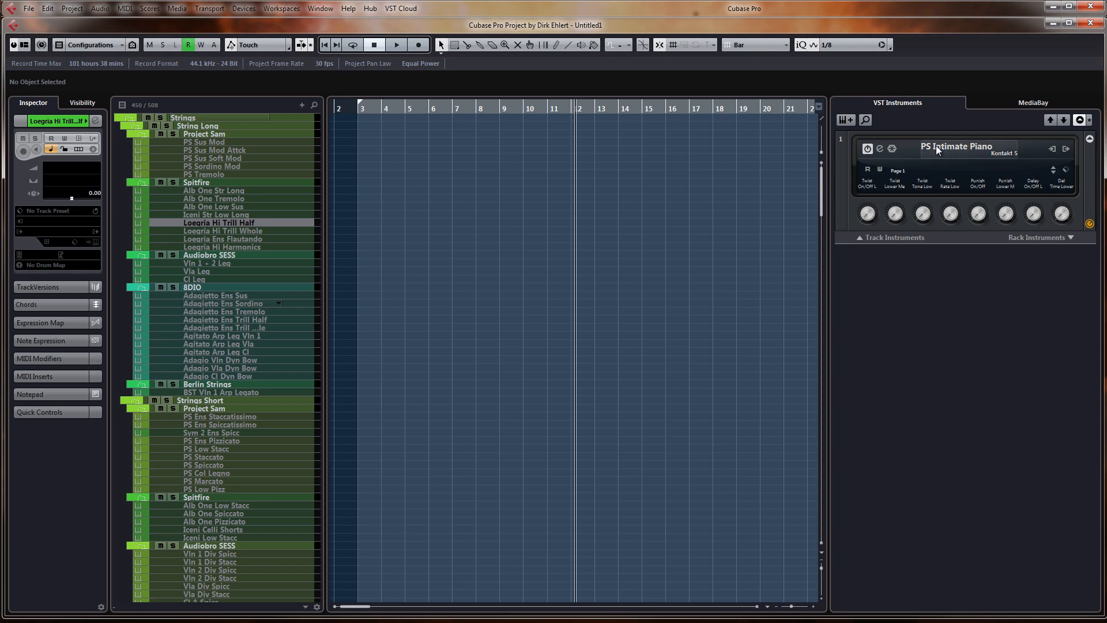
Select the PS Intimate Piano track in the Pianos folder, check its loaded Kontakt instrument, and close the Kontakt window
scroll(703, 207, "down", 15)
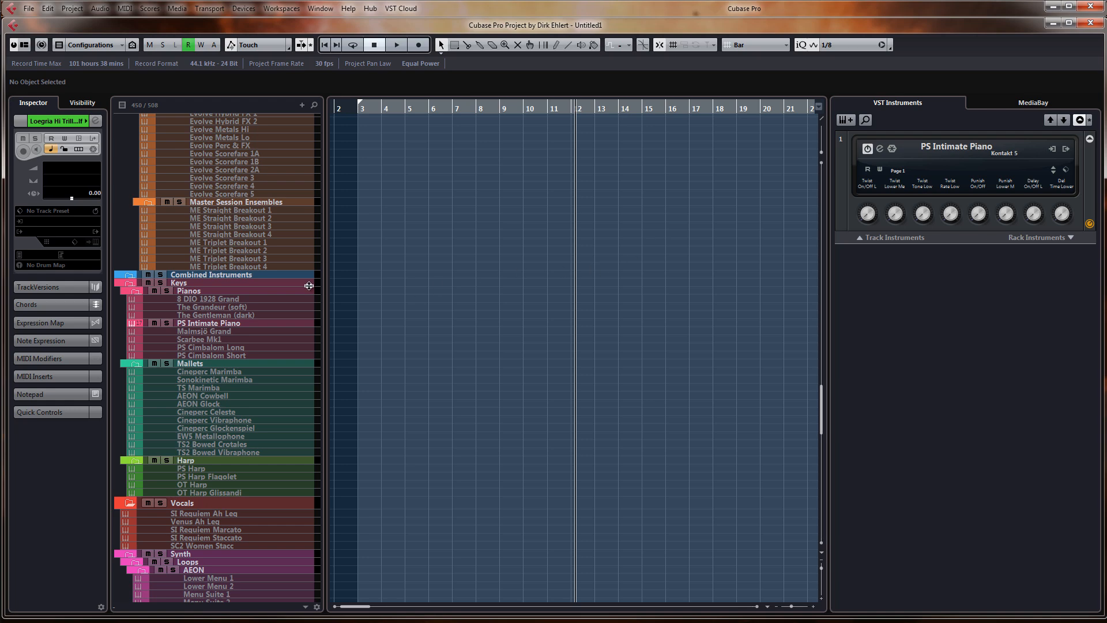
left_click(225, 324)
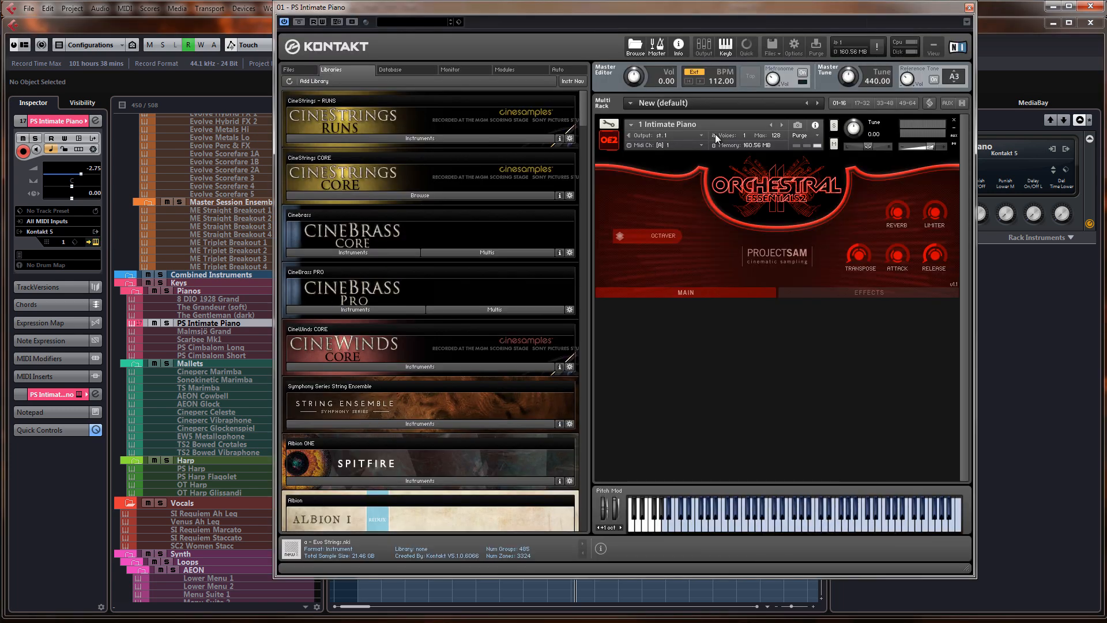
left_click(969, 8)
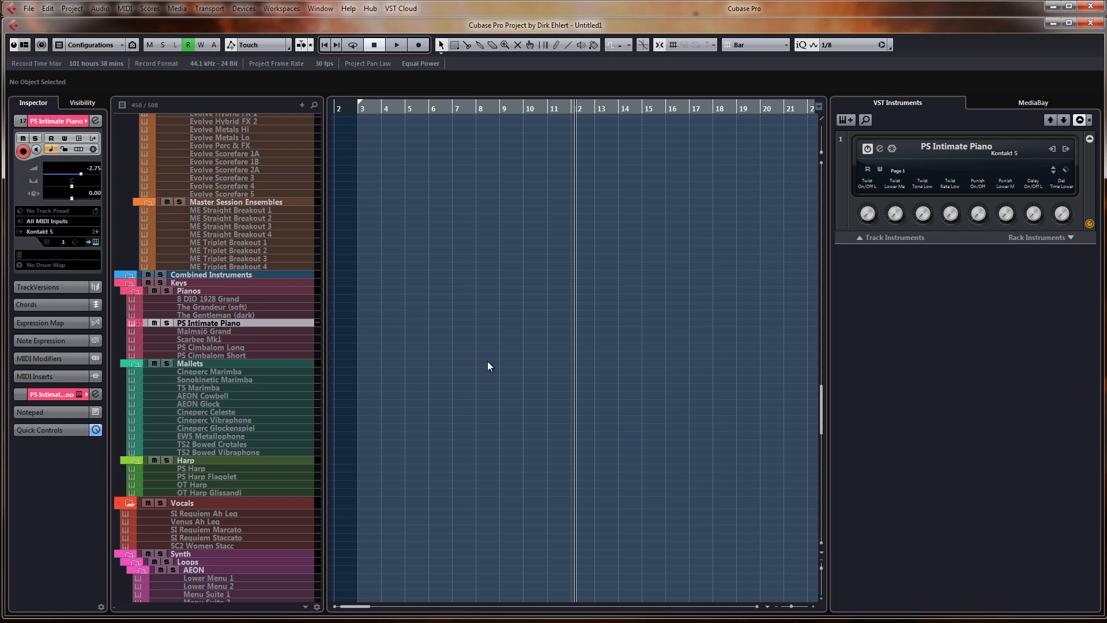
Look through the Strings, Brass, Woodwinds, Percussion and Synth folders of disabled tracks in the track list
scroll(543, 338, "up", 20)
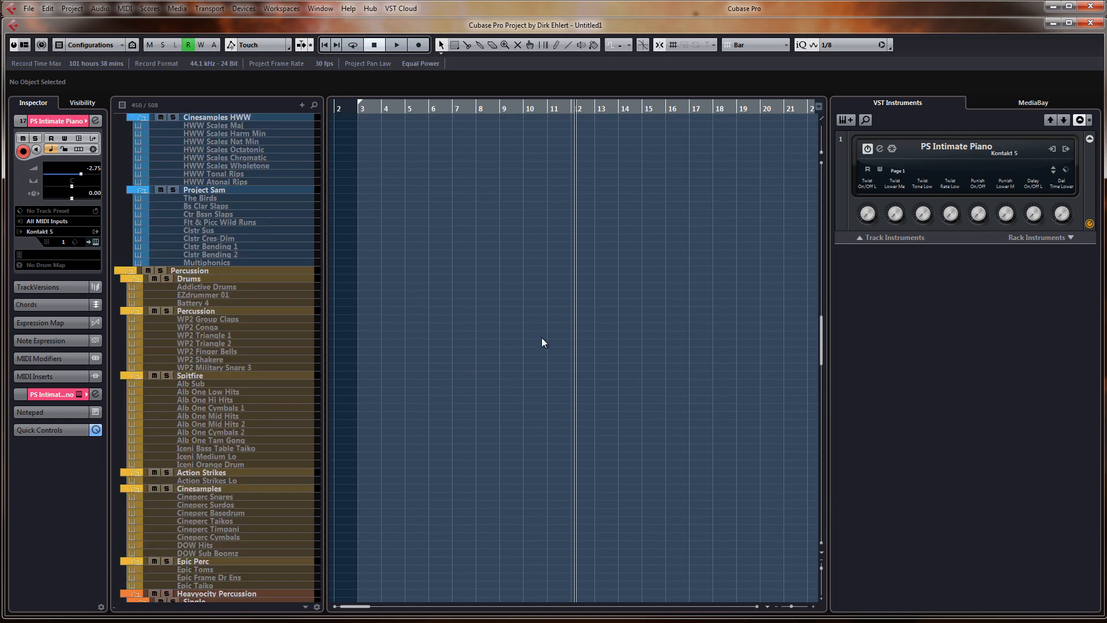
scroll(542, 339, "up", 4)
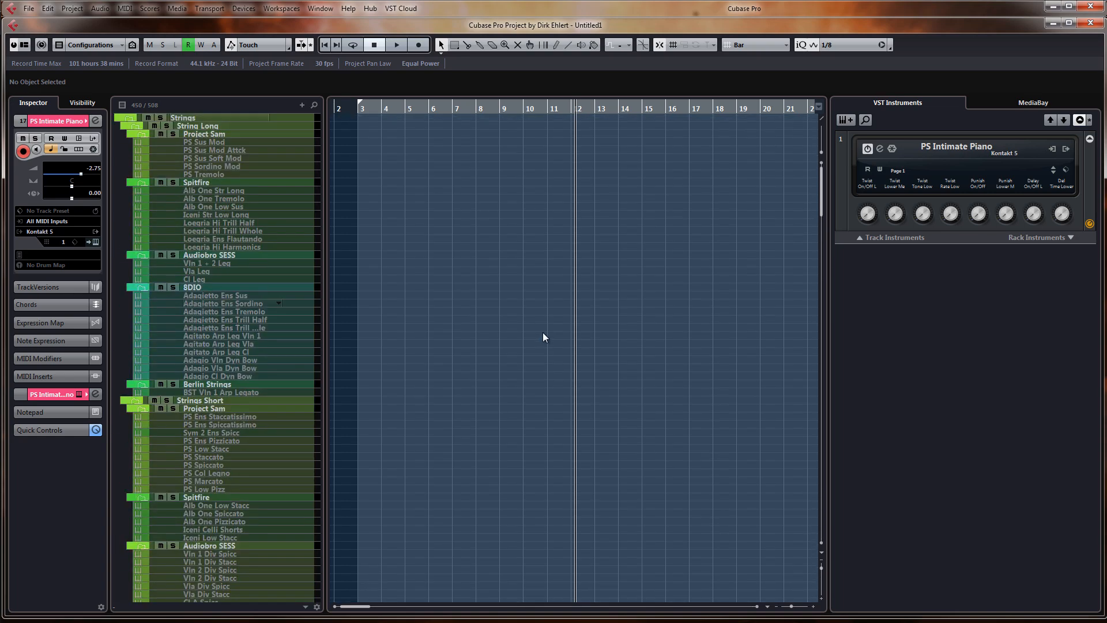
scroll(544, 338, "down", 20)
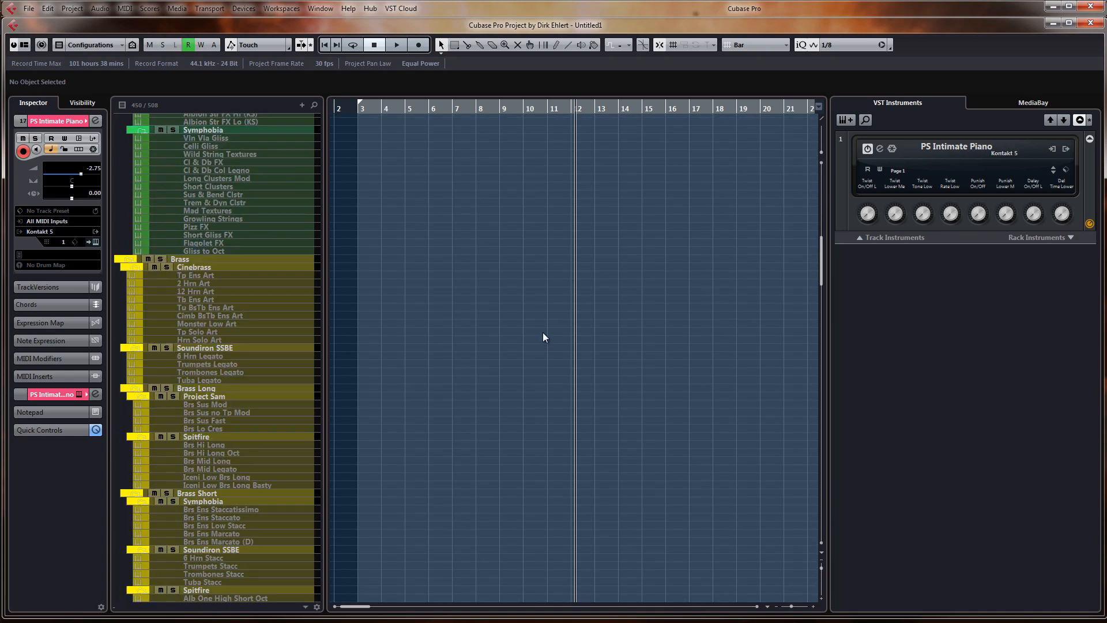
scroll(543, 337, "down", 20)
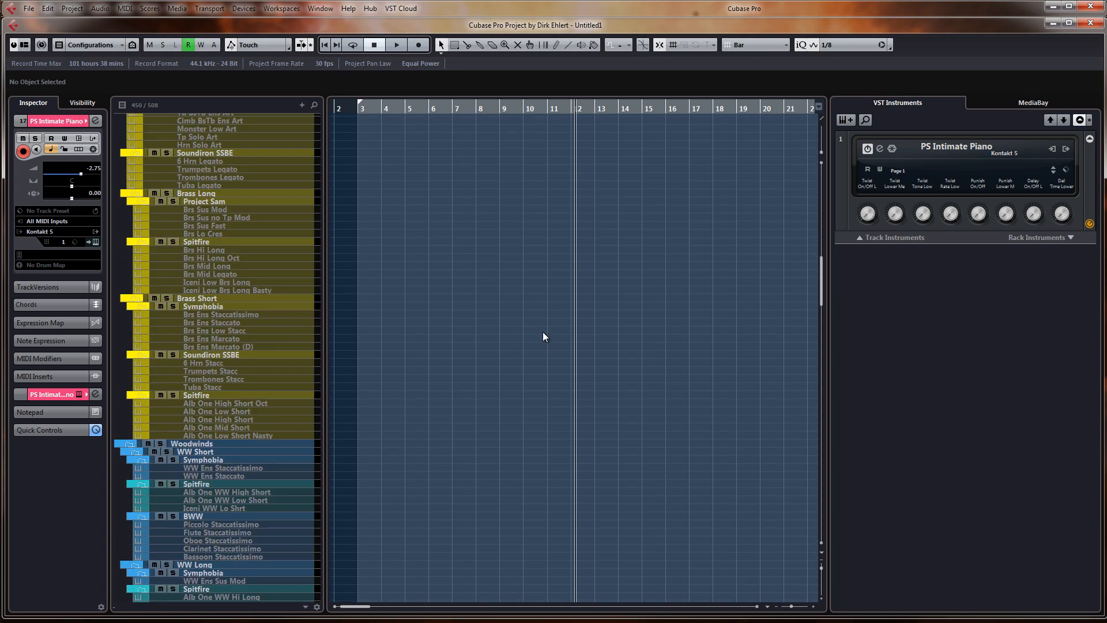
scroll(544, 337, "down", 20)
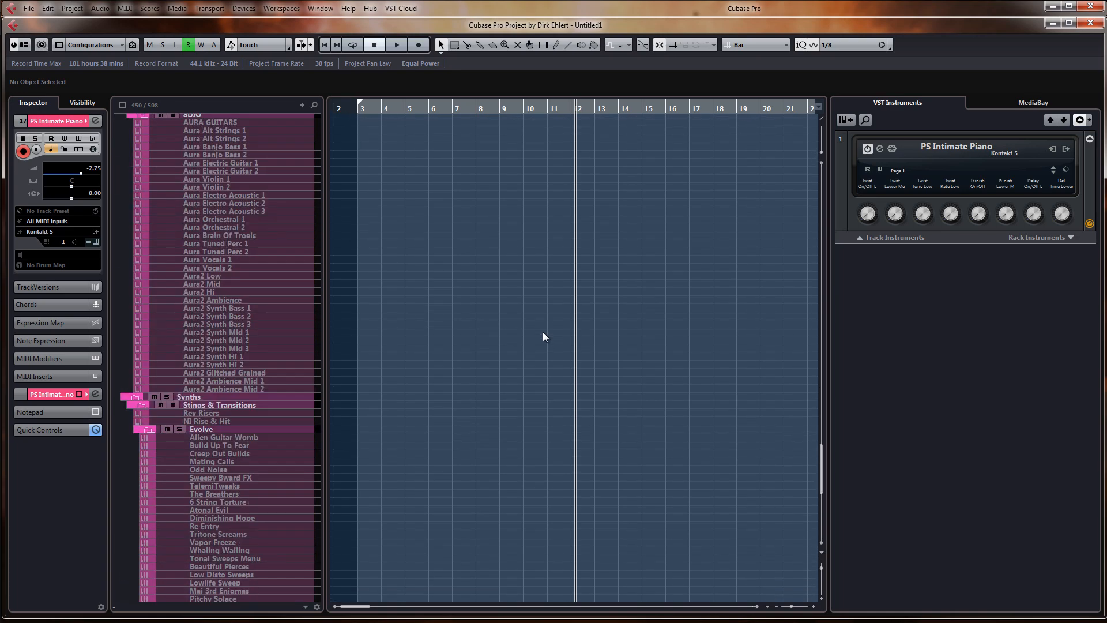
scroll(564, 327, "up", 20)
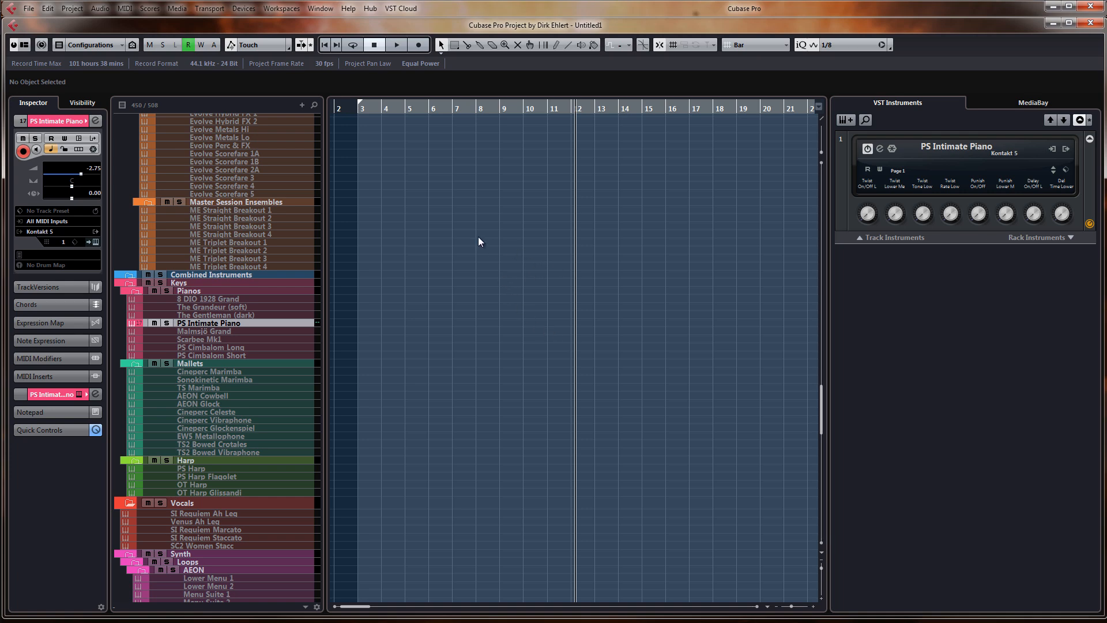
scroll(556, 257, "down", 20)
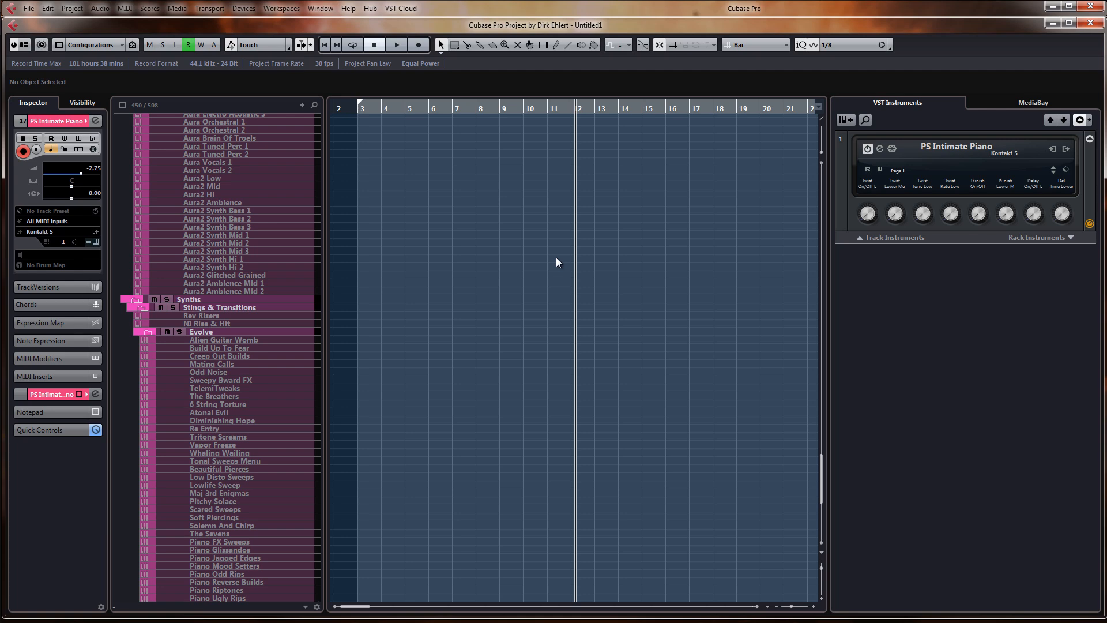
scroll(555, 258, "up", 8)
scroll(376, 244, "up", 16)
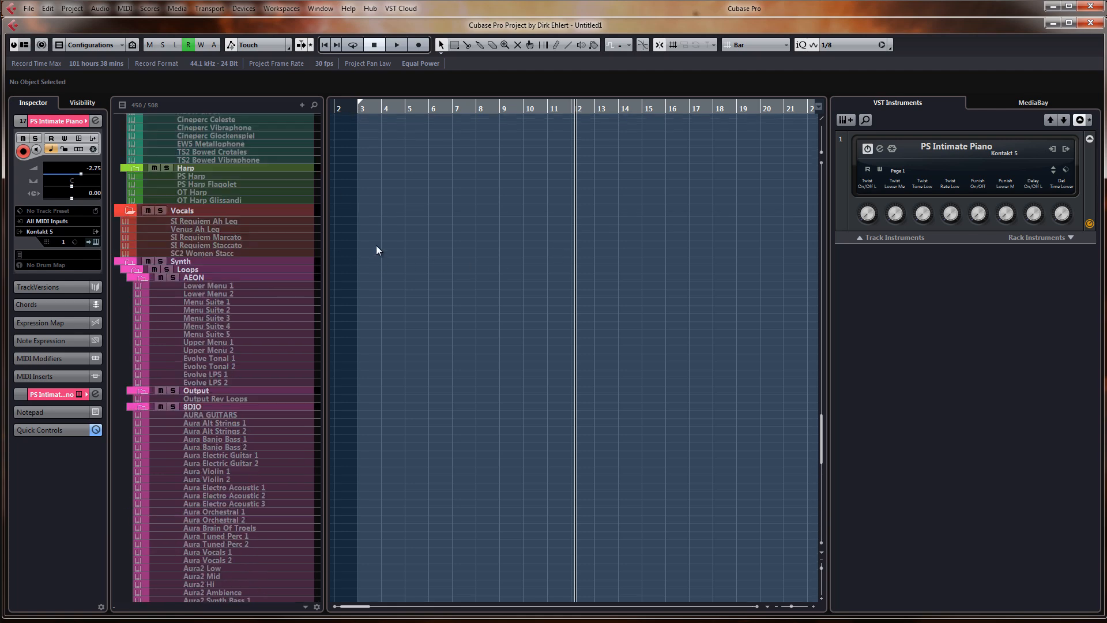
Add one instrument track with the Padshop synth and Stereo Out routing below Lower Menu 1 in the AEON folder
scroll(375, 245, "down", 8)
left_click(215, 287)
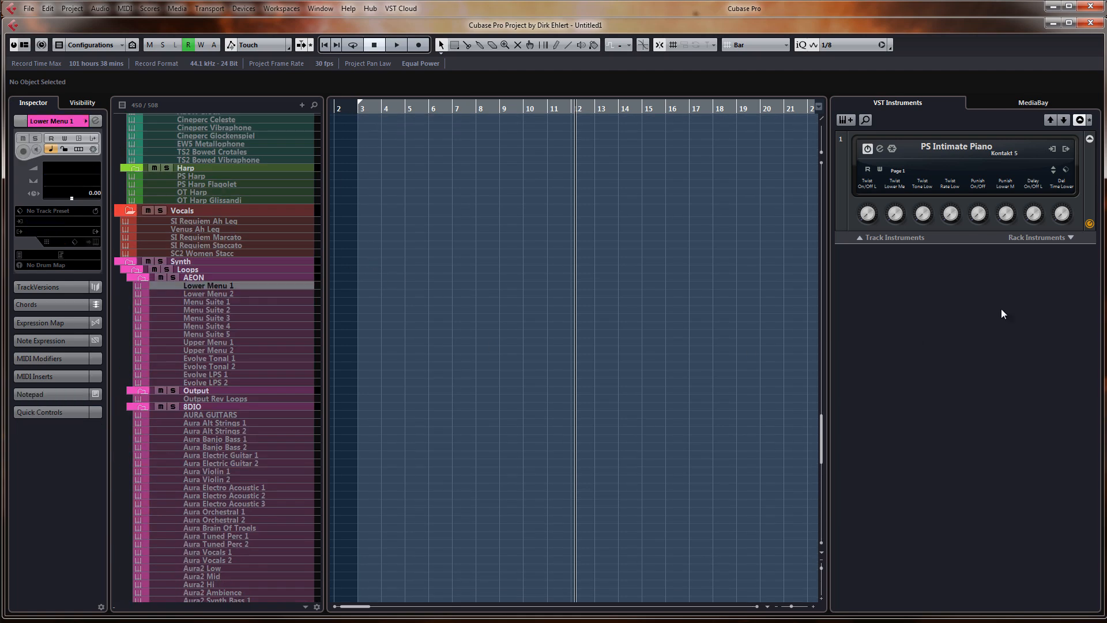
double_click(887, 241)
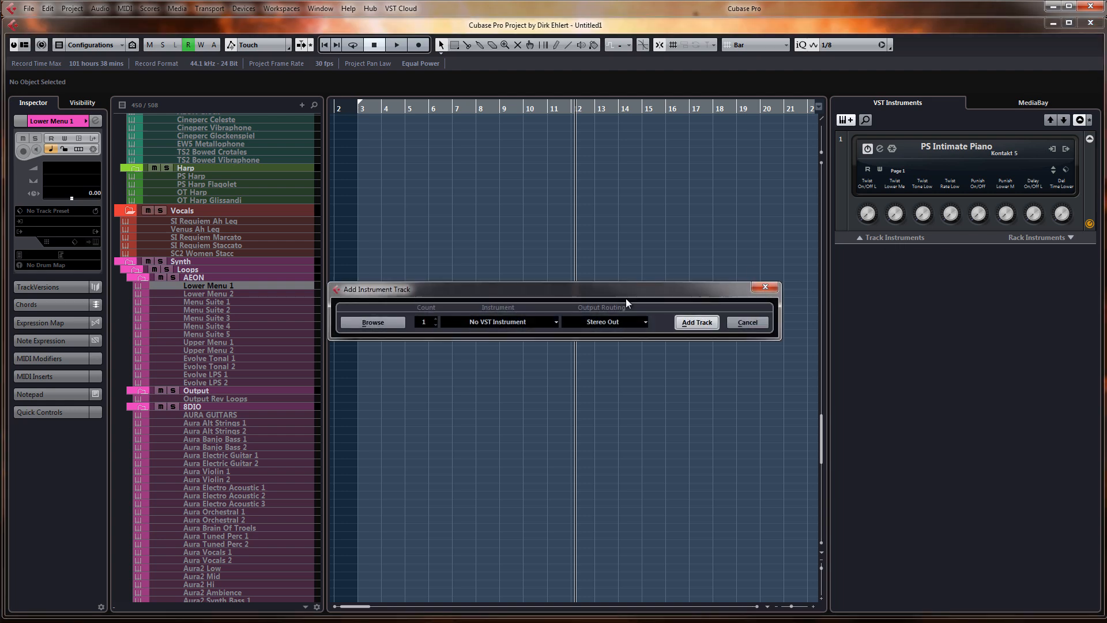
left_click(501, 322)
left_click(458, 412)
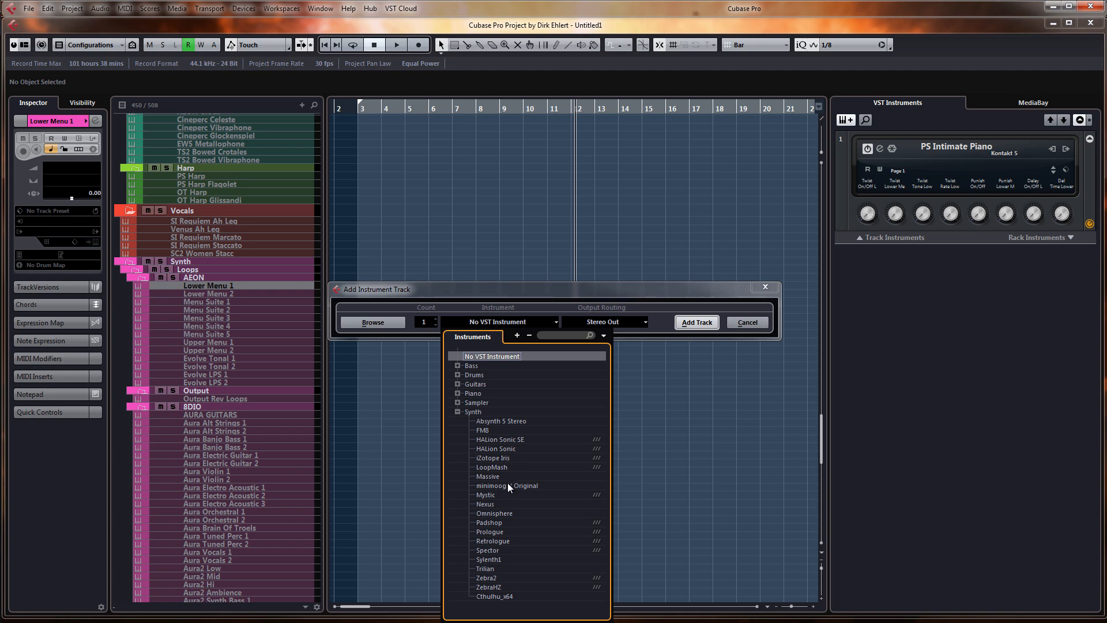
left_click(494, 522)
left_click(696, 324)
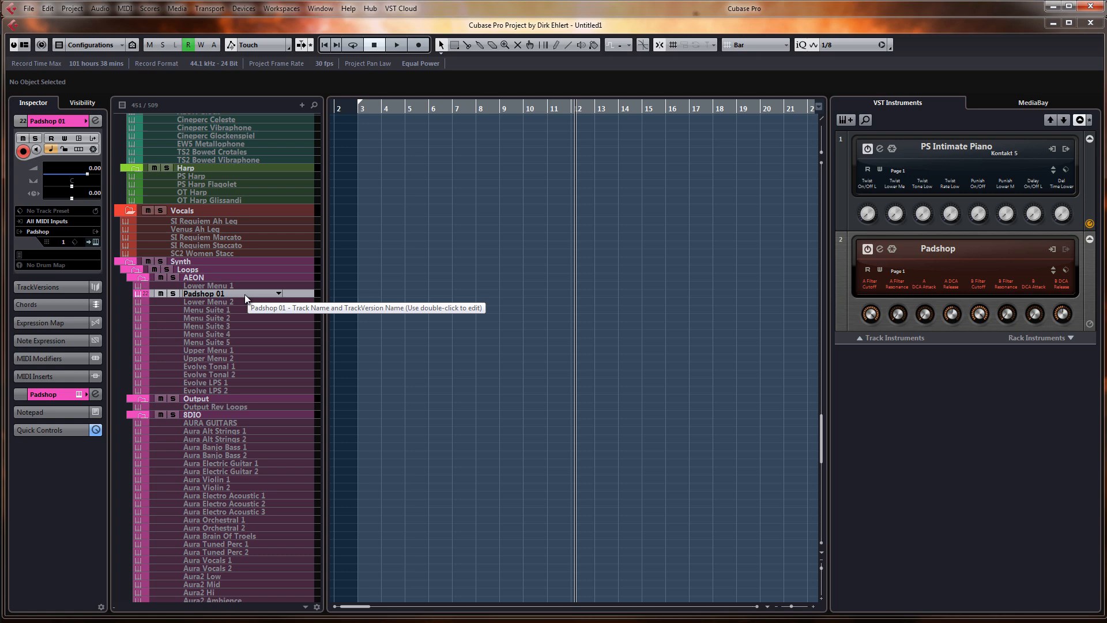
Increase the Padshop 01 track's height and inspect its instrument editor and Inspector sections
left_click_drag(245, 299, 245, 312)
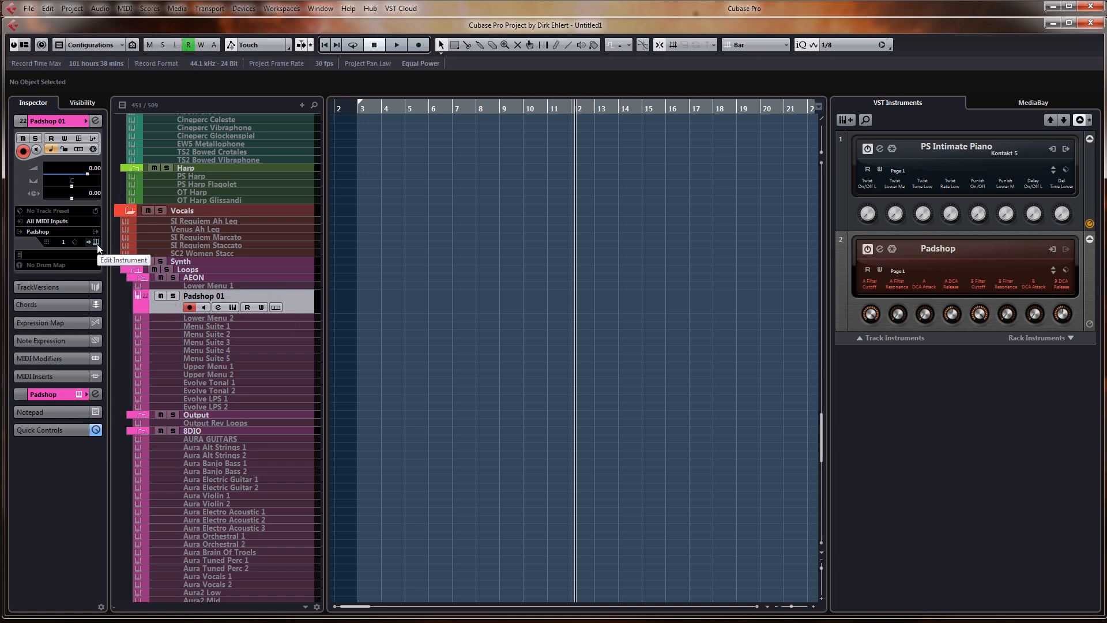
left_click(97, 244)
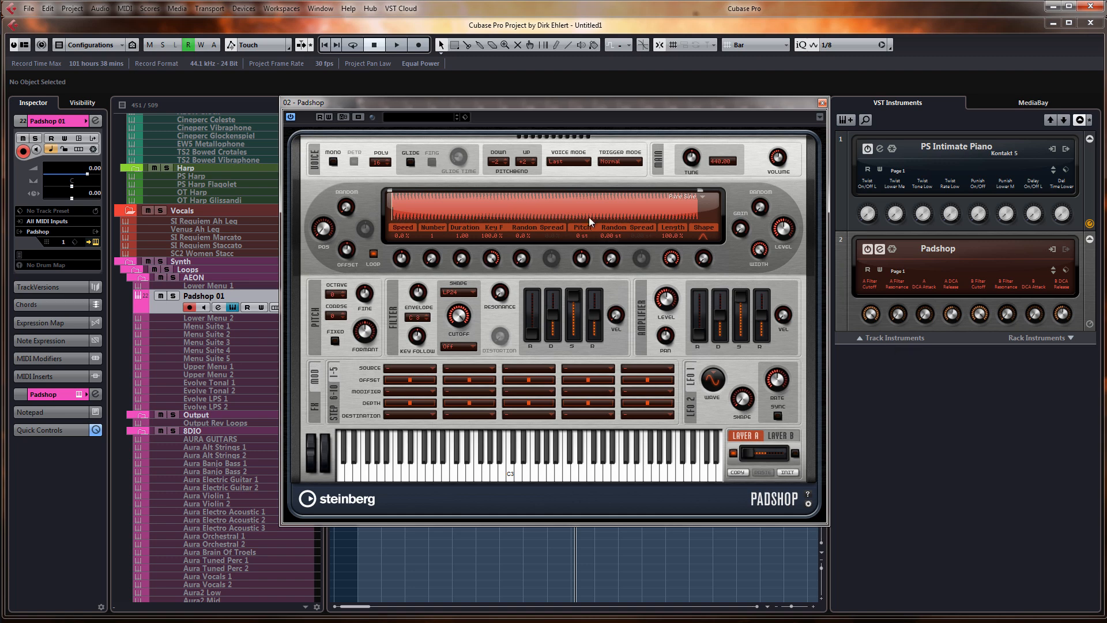
left_click(822, 104)
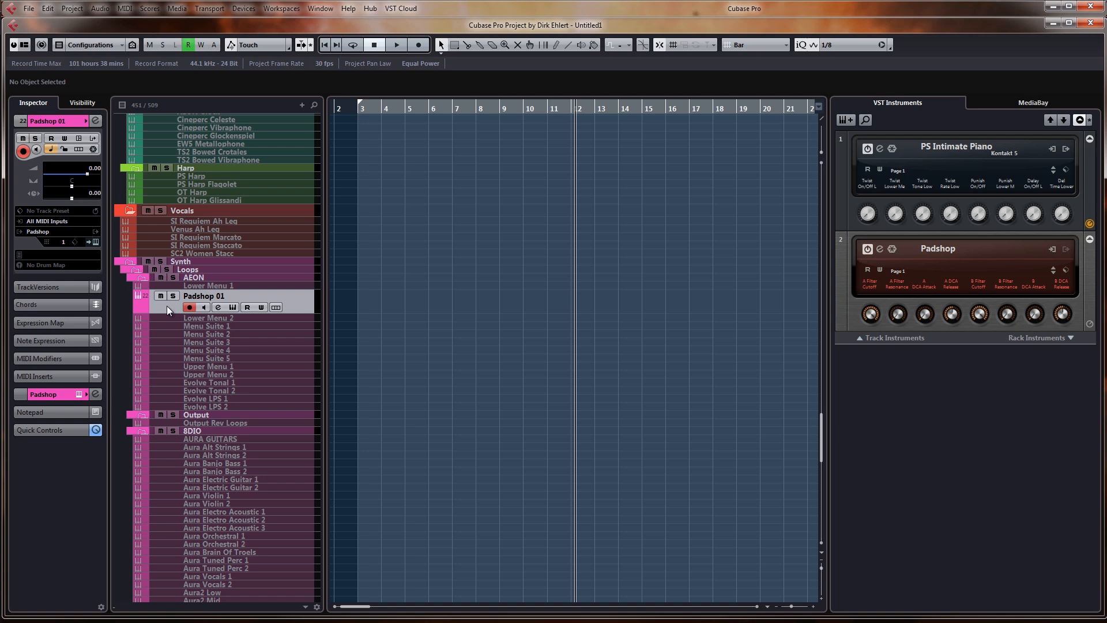
left_click(56, 394)
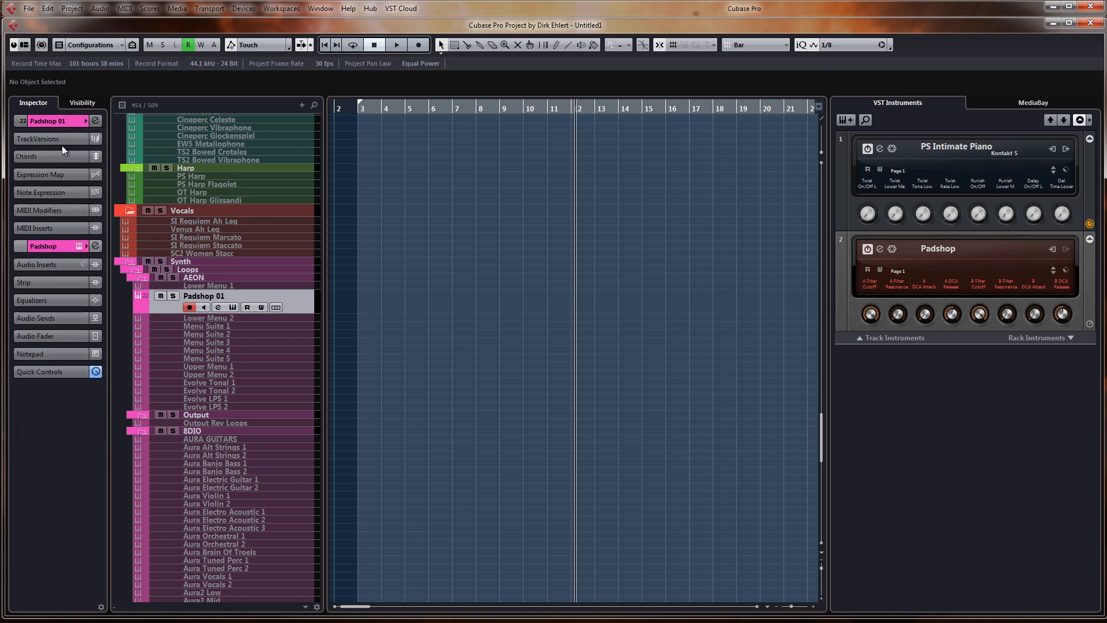
left_click(46, 120)
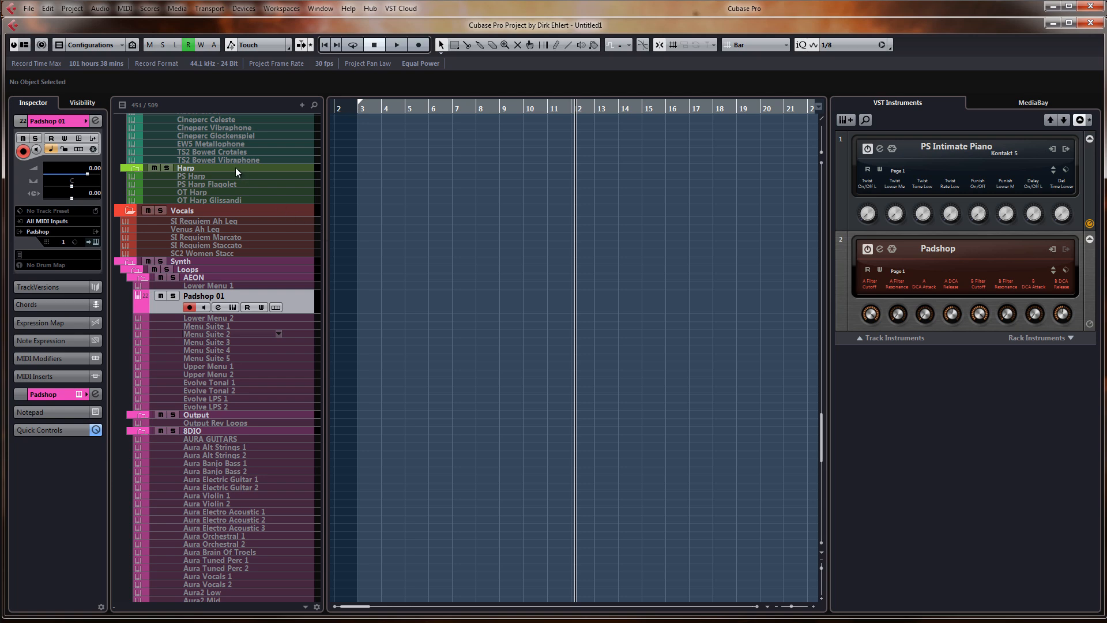
Inspect disabled tracks from several folders, including Brs Ens Marcato, Adagietto Ens Stacc and Alb One Low Sus
left_click(227, 136)
scroll(285, 226, "up", 15)
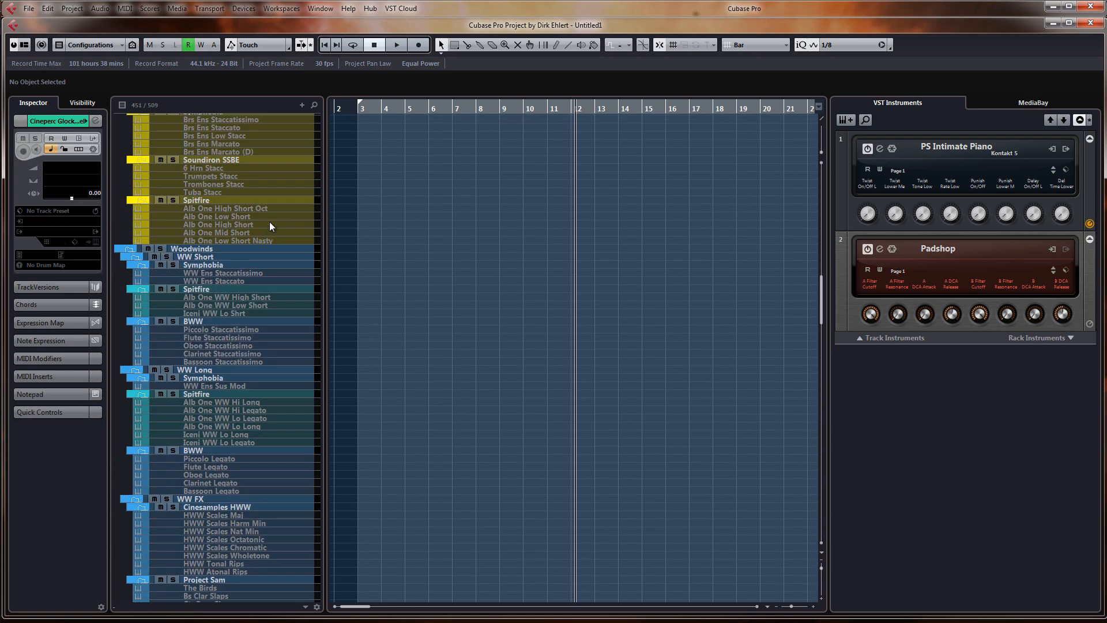
left_click(227, 145)
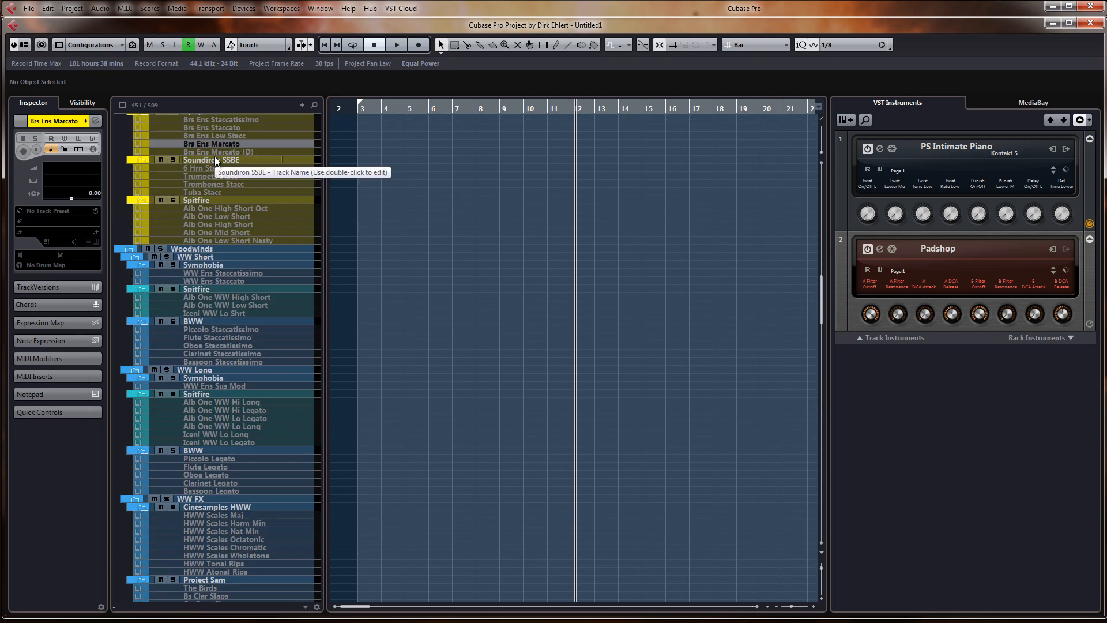
scroll(225, 173, "up", 12)
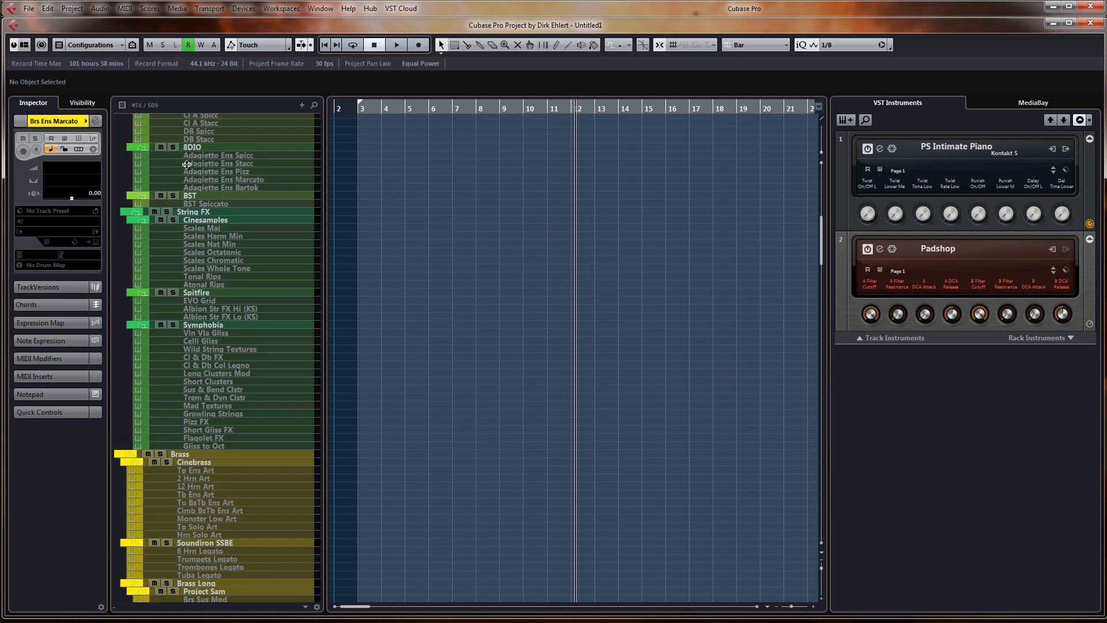
left_click(204, 164)
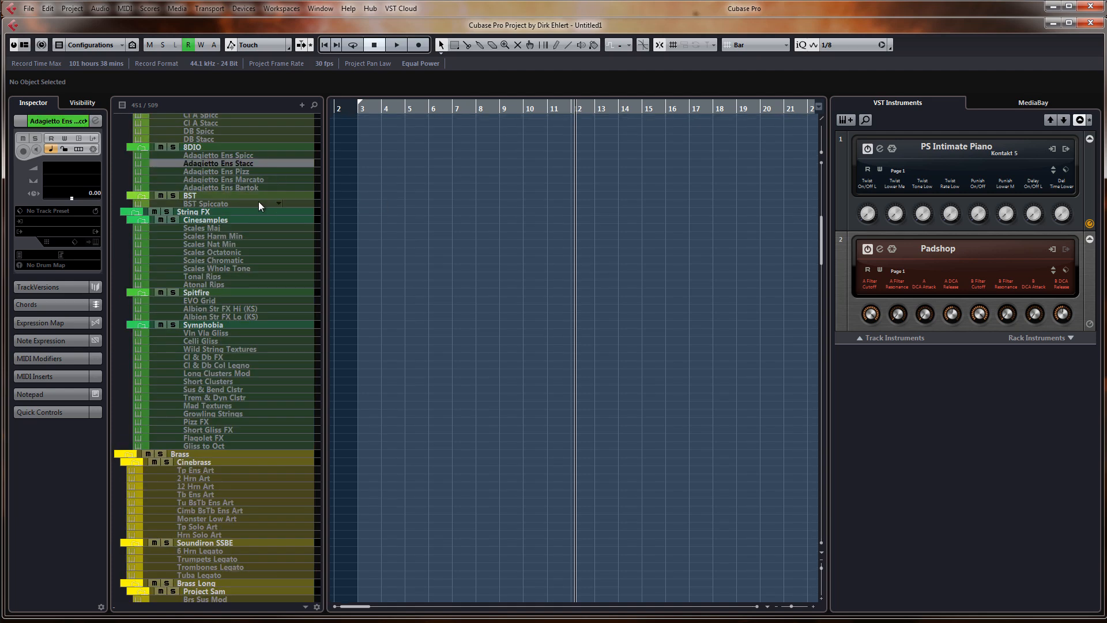
scroll(258, 202, "up", 10)
left_click(226, 207)
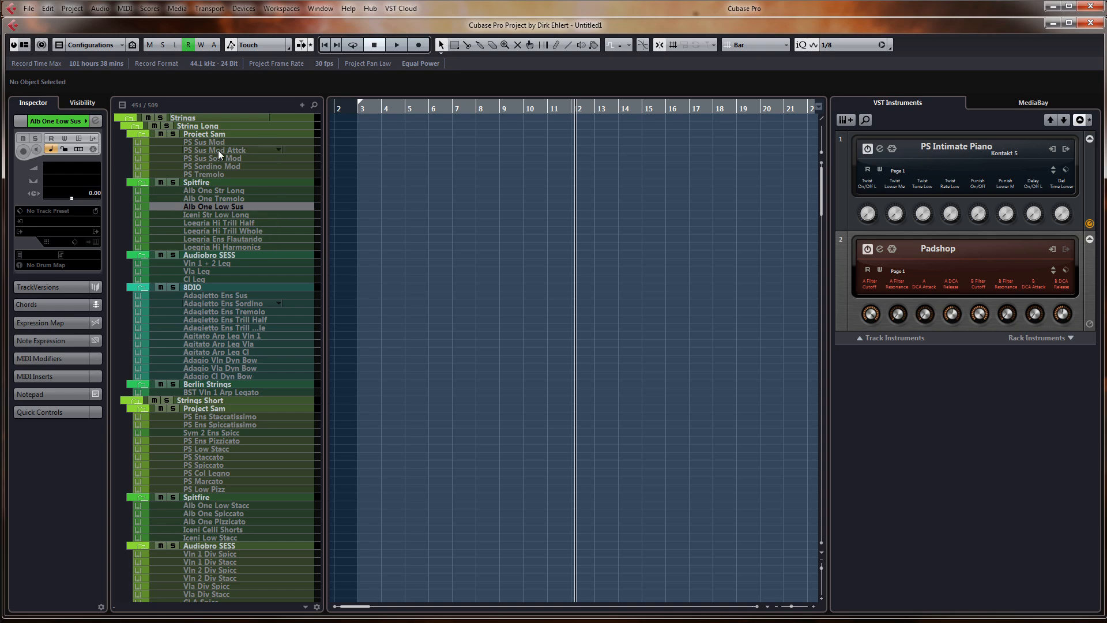
Compare the disabled PS Sus Mod Attck track and its neighbouring folders with the active Padshop 01 track
scroll(207, 270, "down", 20)
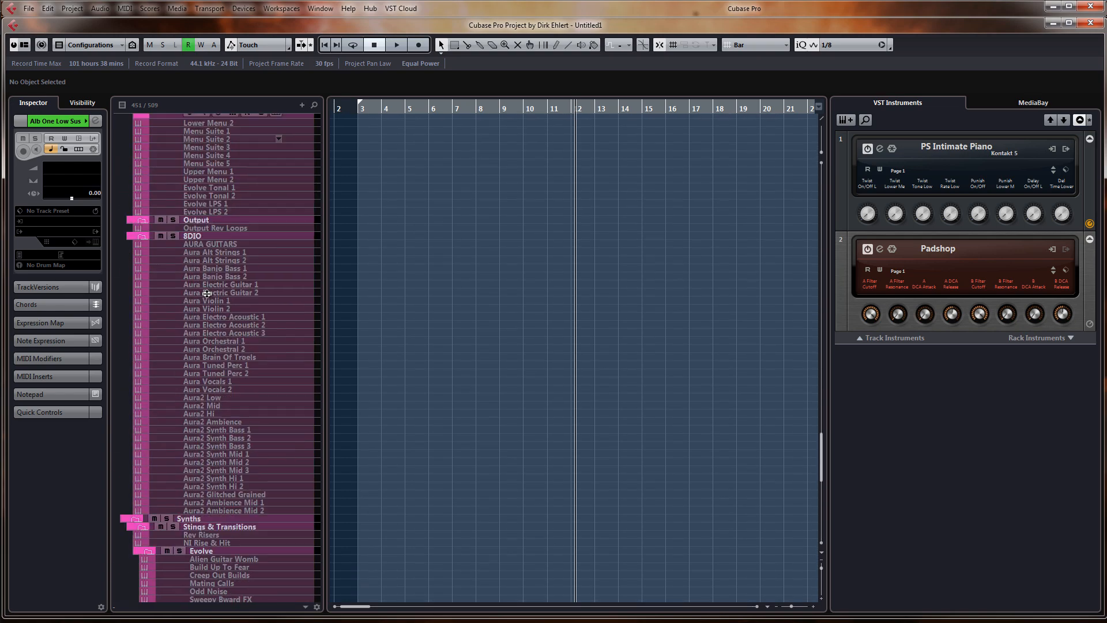
scroll(208, 295, "up", 20)
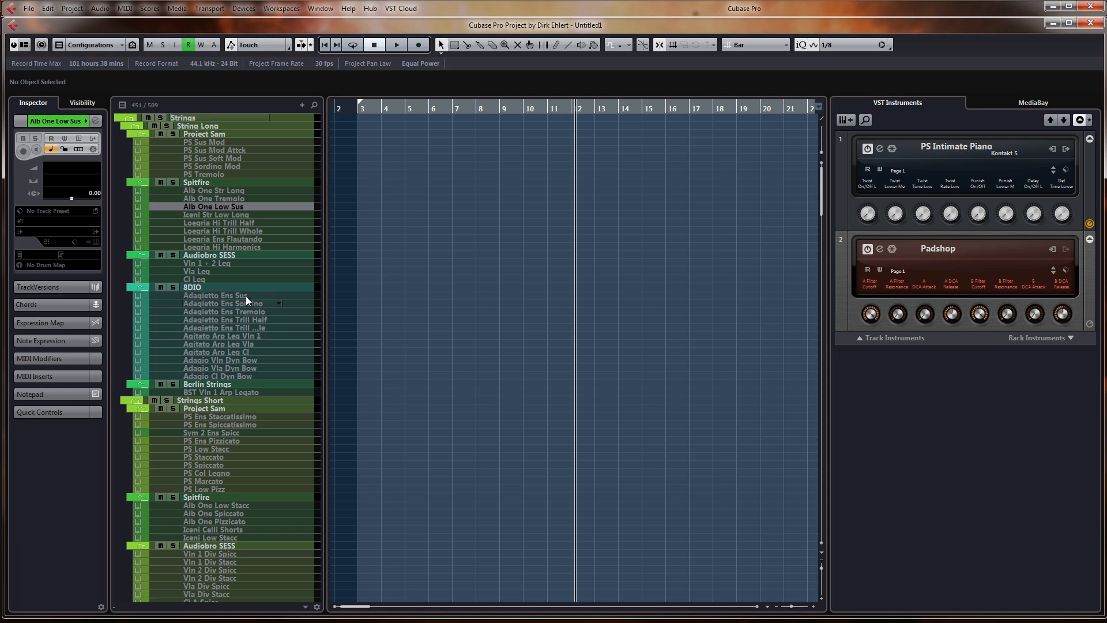
left_click(213, 150)
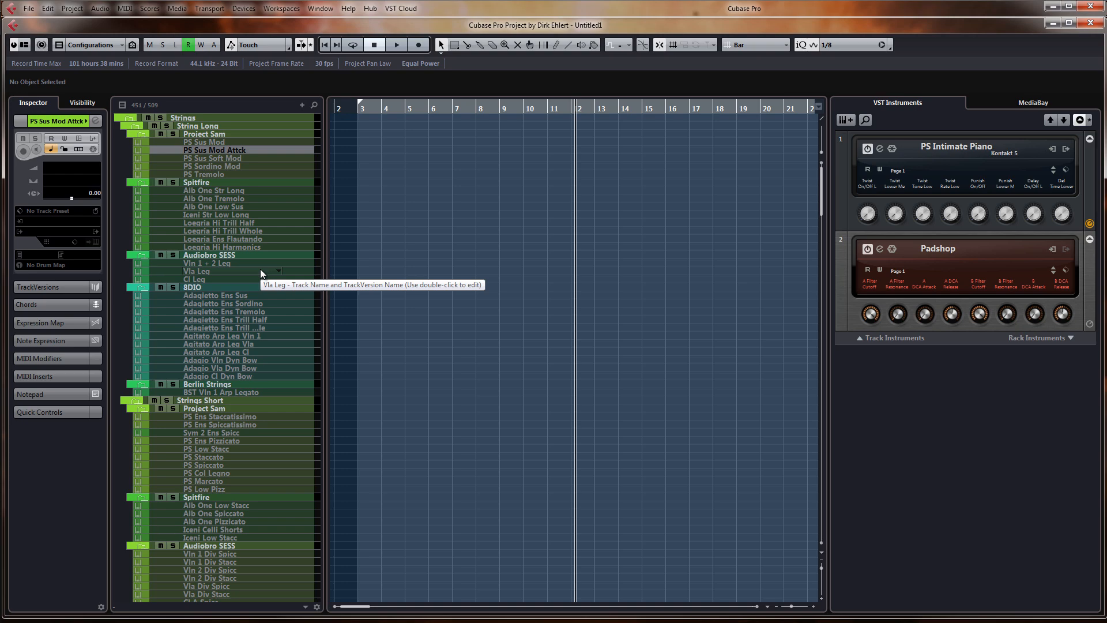
scroll(246, 208, "down", 20)
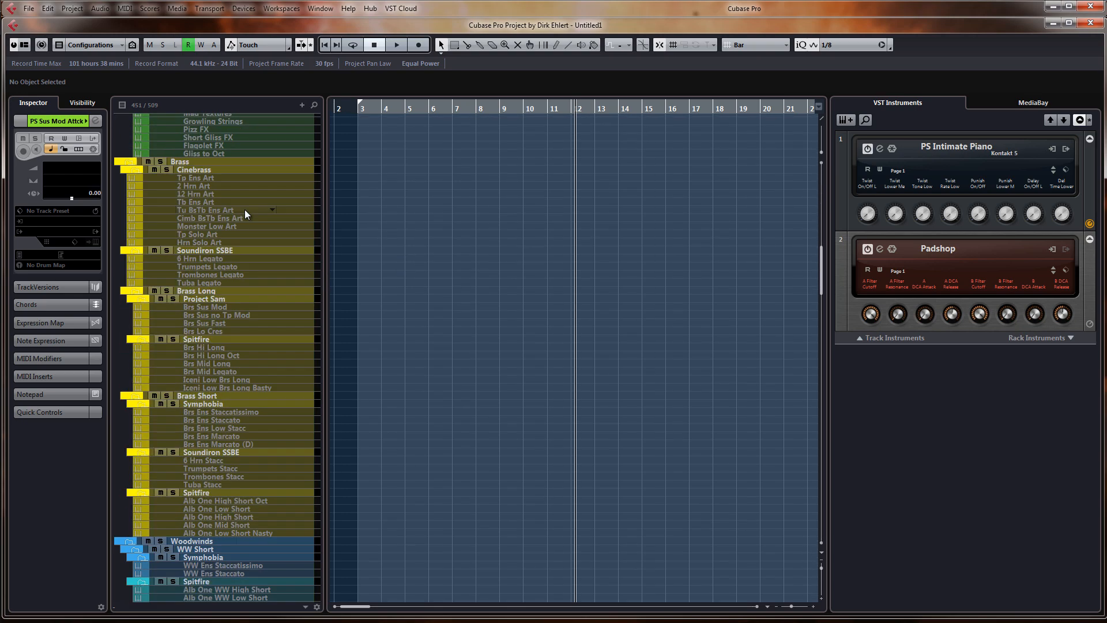
scroll(245, 212, "down", 10)
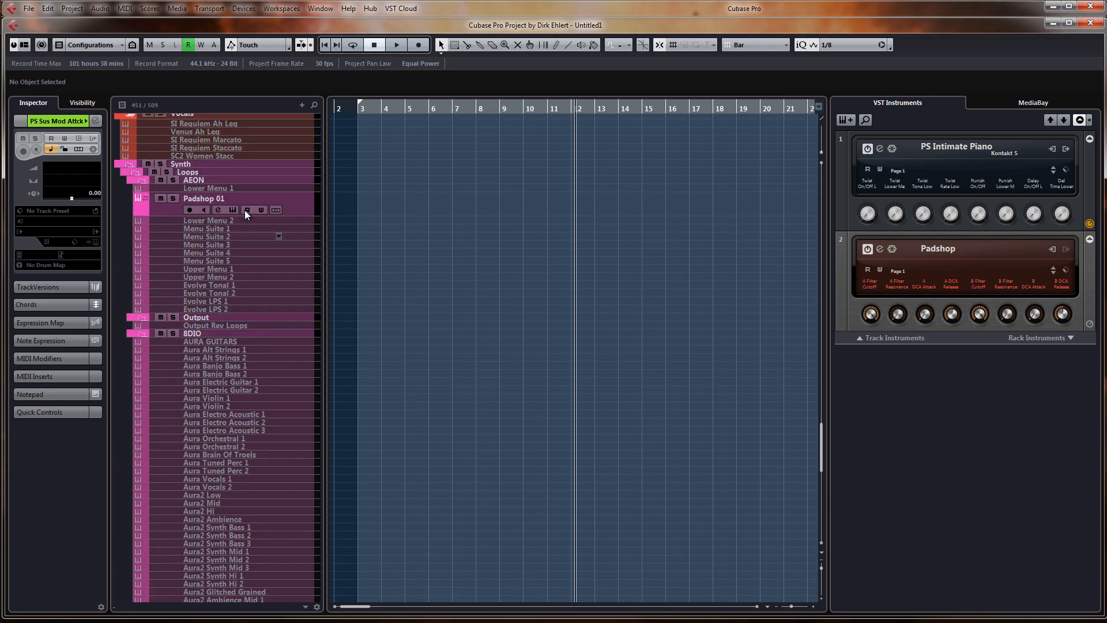
scroll(246, 223, "up", 20)
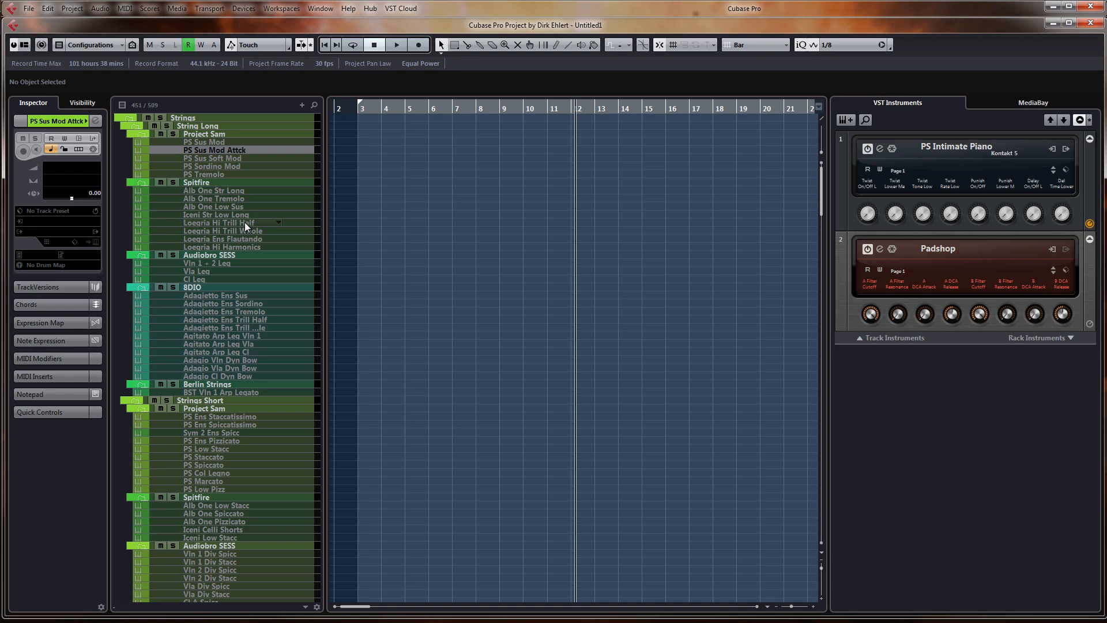
Select the Padshop 01 track in the AEON folder and open its instrument editor
scroll(292, 313, "down", 20)
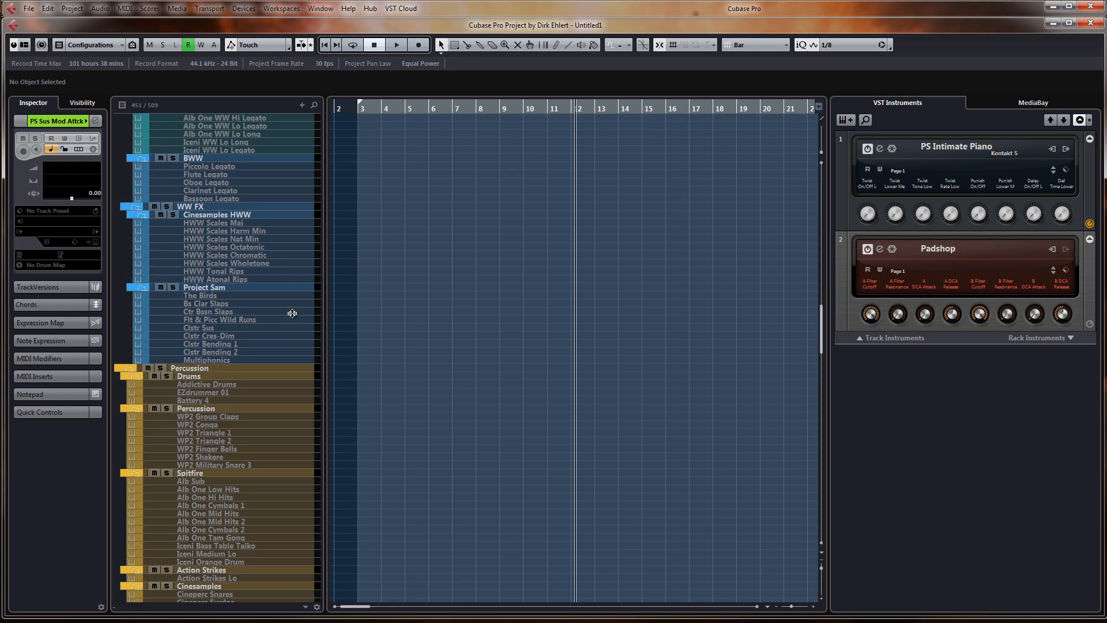
scroll(292, 313, "down", 15)
scroll(292, 313, "down", 8)
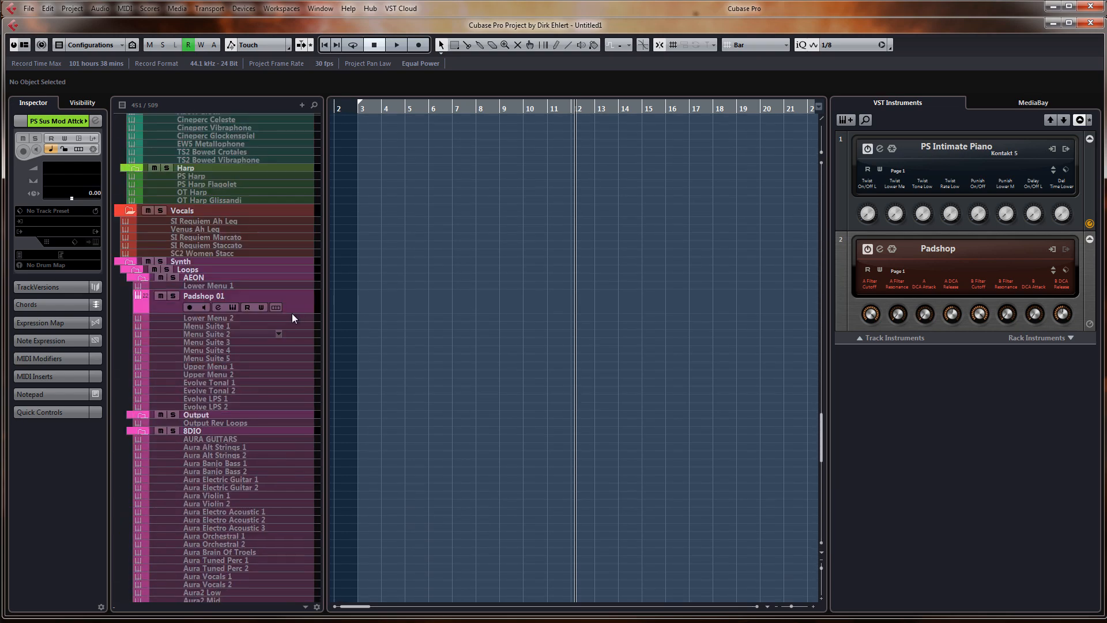
left_click(244, 196)
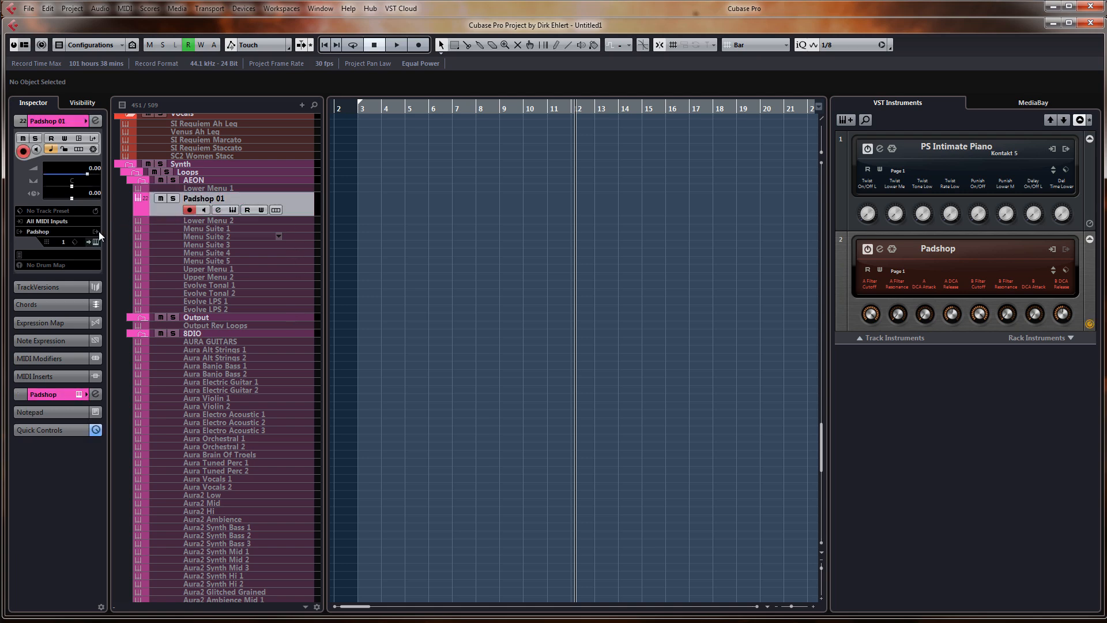
left_click(94, 241)
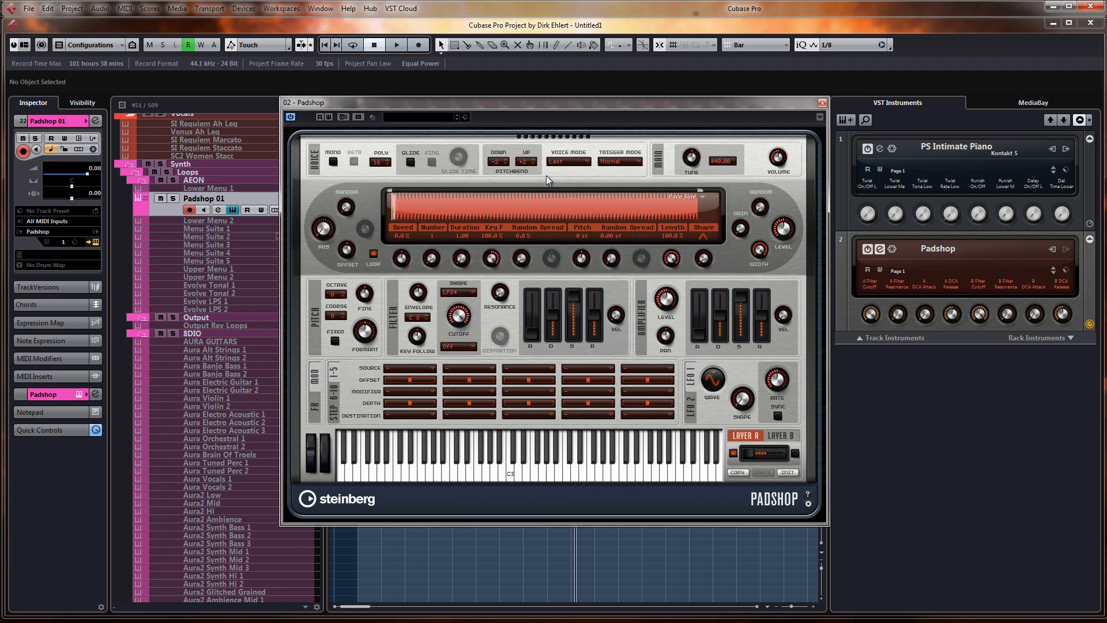
Load the Back Bone preset into the Padshop instrument and close its editor
left_click(424, 117)
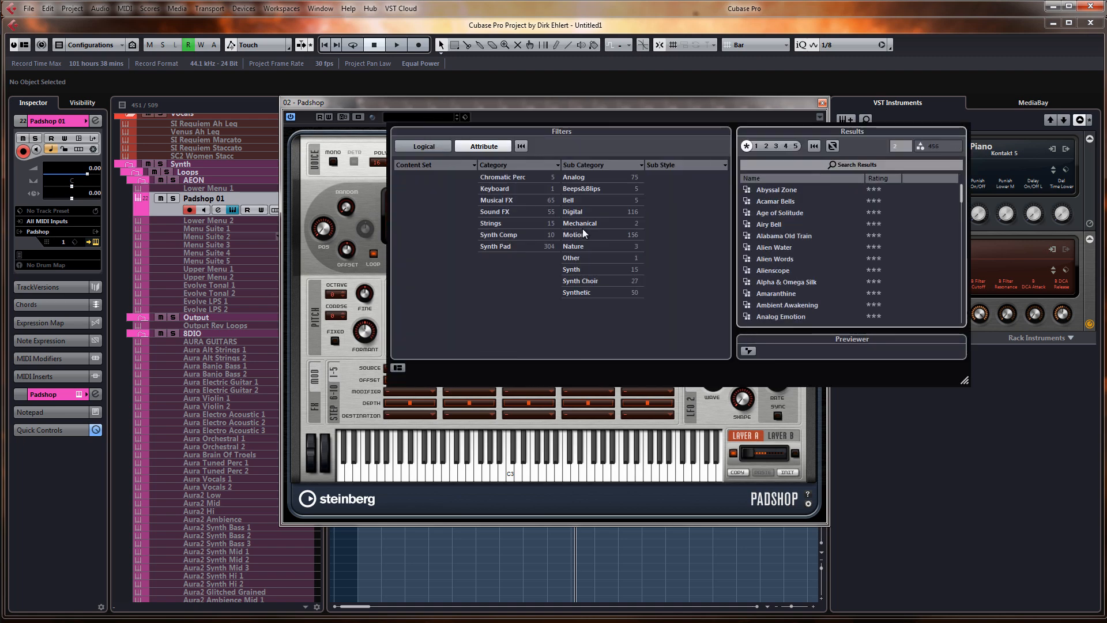
scroll(785, 264, "down", 5)
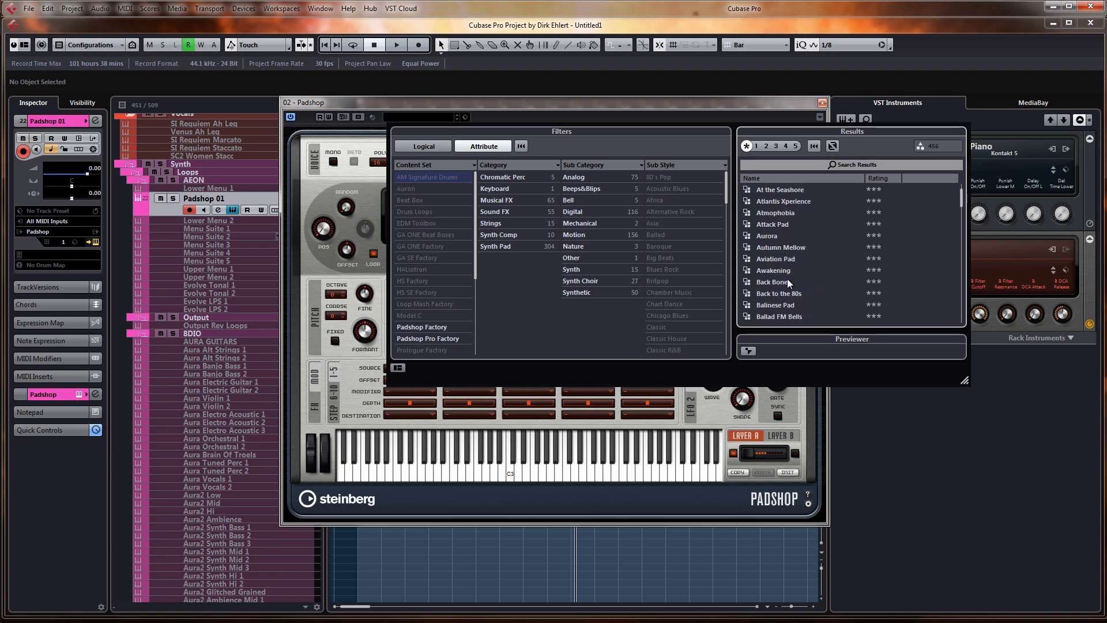
double_click(788, 282)
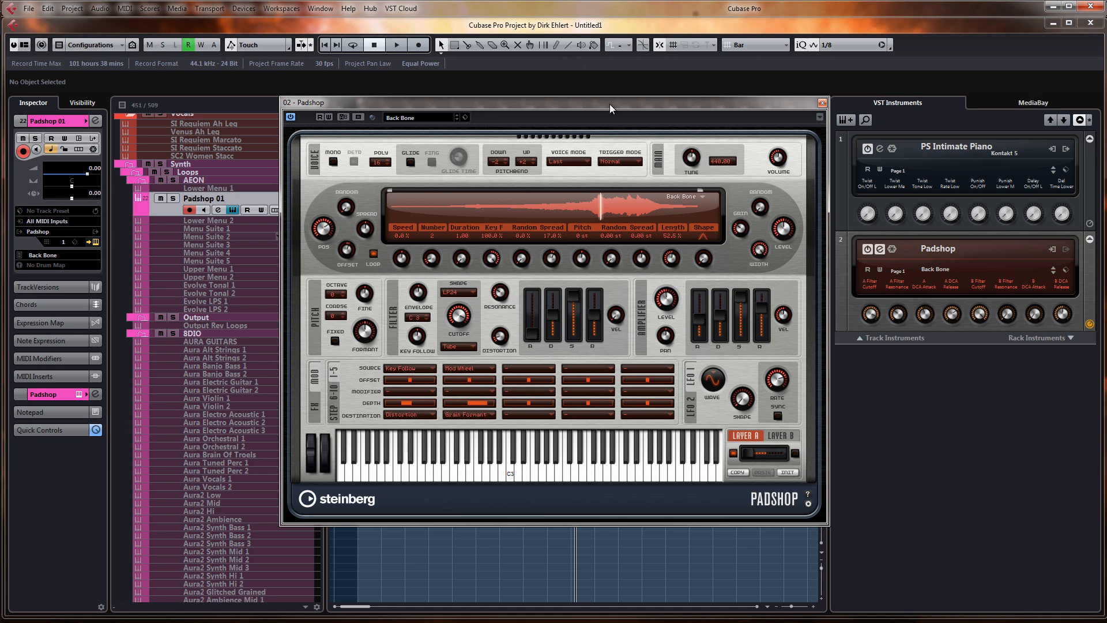
left_click(823, 103)
Disable the Padshop 01 track and select the disabled Upper Menu 1 track for comparison
right_click(228, 200)
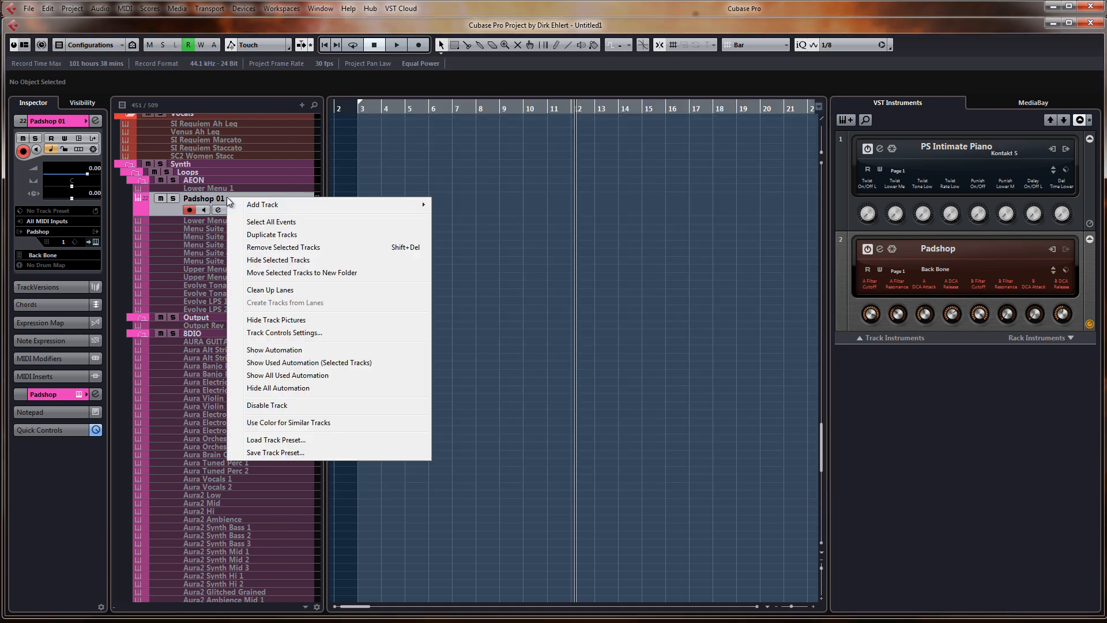
left_click(313, 405)
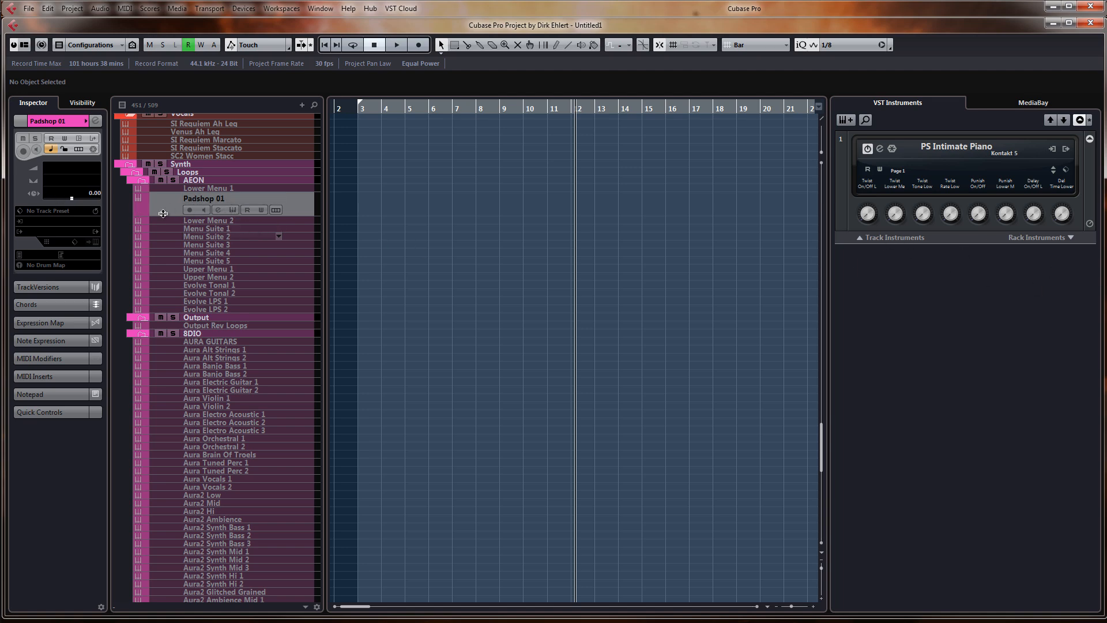
left_click(180, 270)
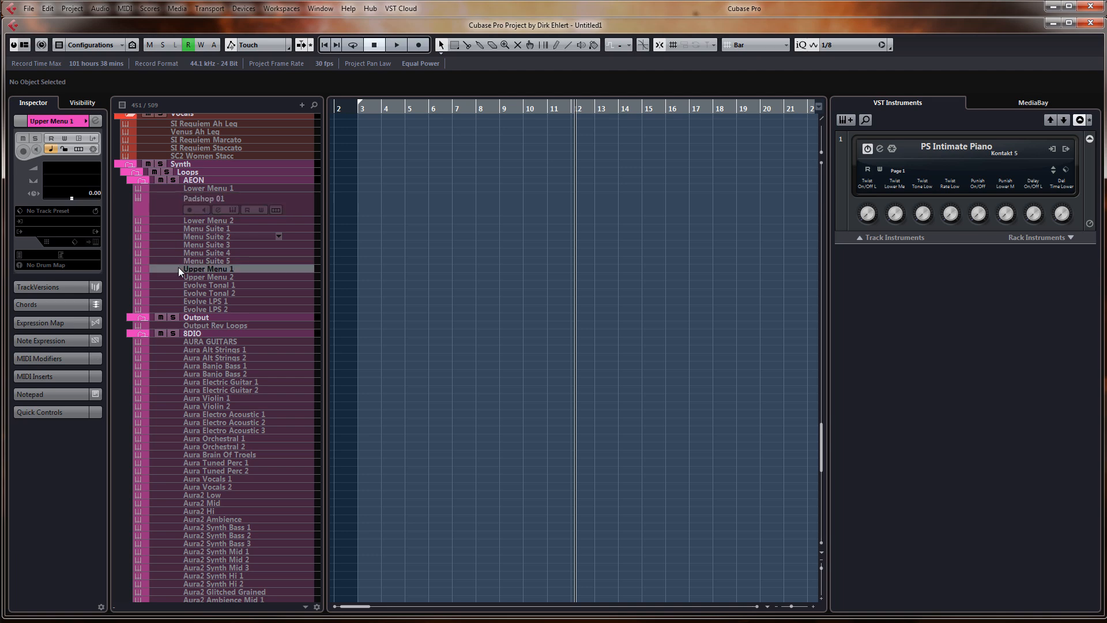
Re-enable the Padshop 01 track and remove it from the AEON folder
left_click(178, 203)
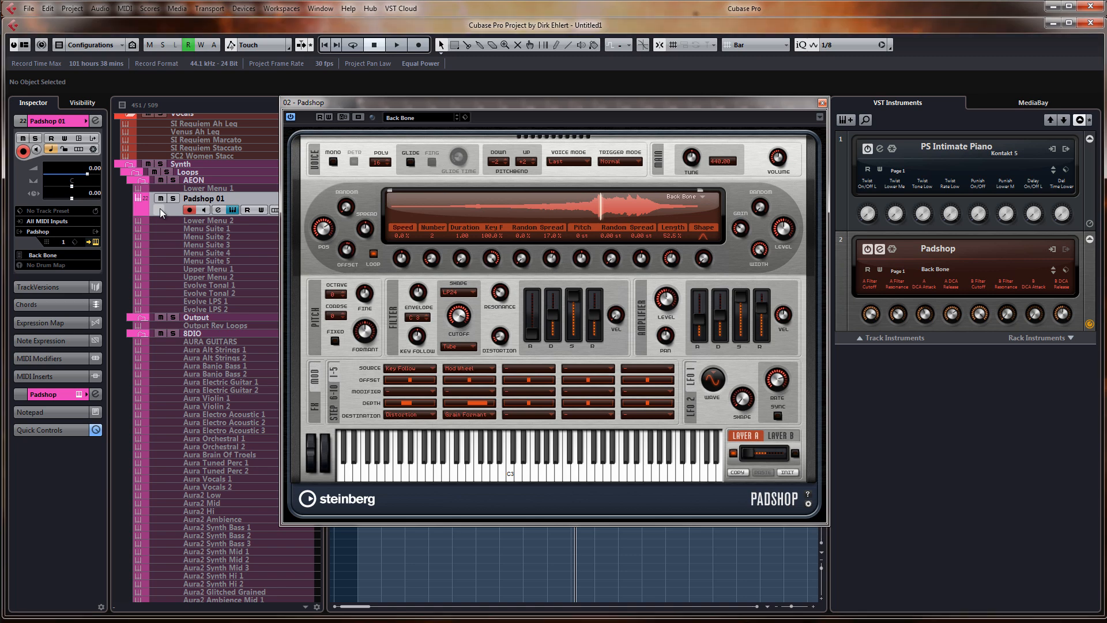
key("Delete")
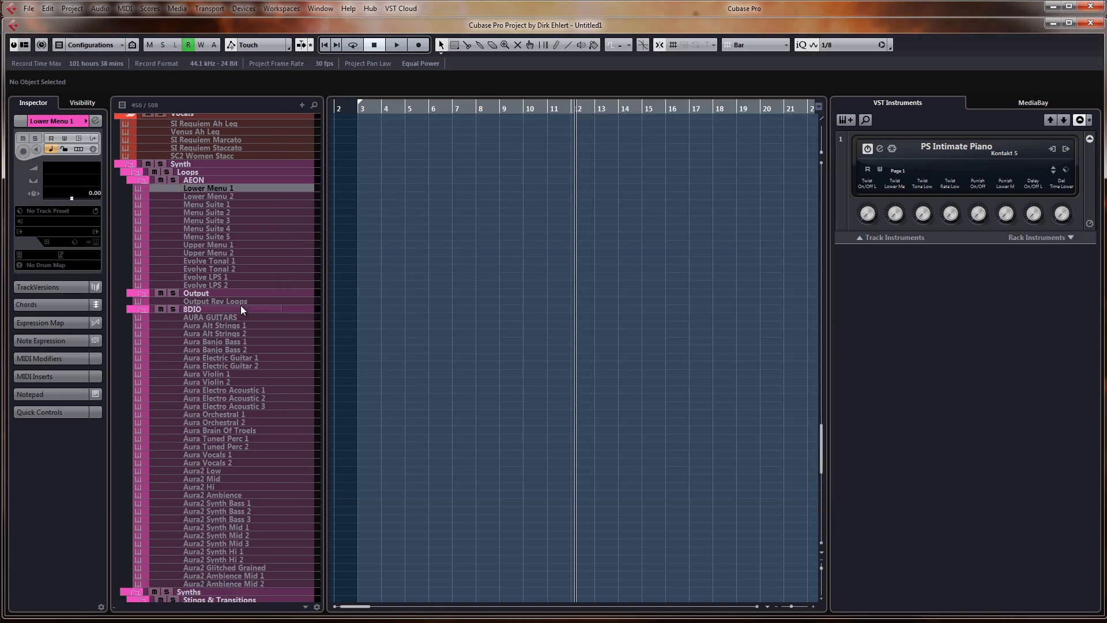
Examine the disabled tracks from the synth folders, including Aura Vocals 1, back up to the brass and string effects folders
scroll(240, 310, "down", 5)
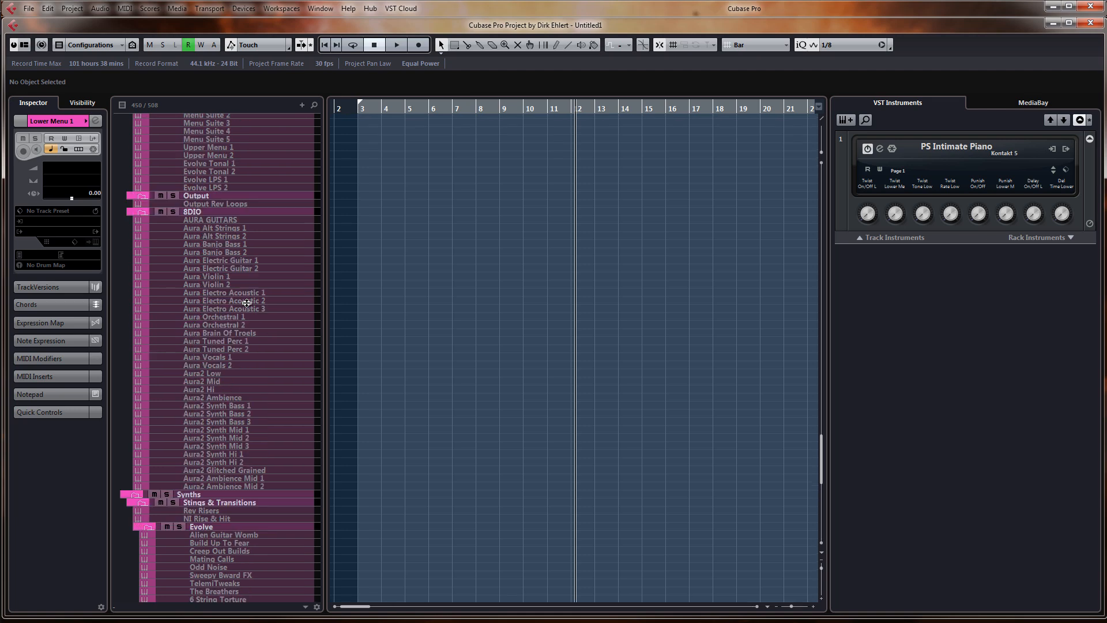
scroll(324, 353, "down", 5)
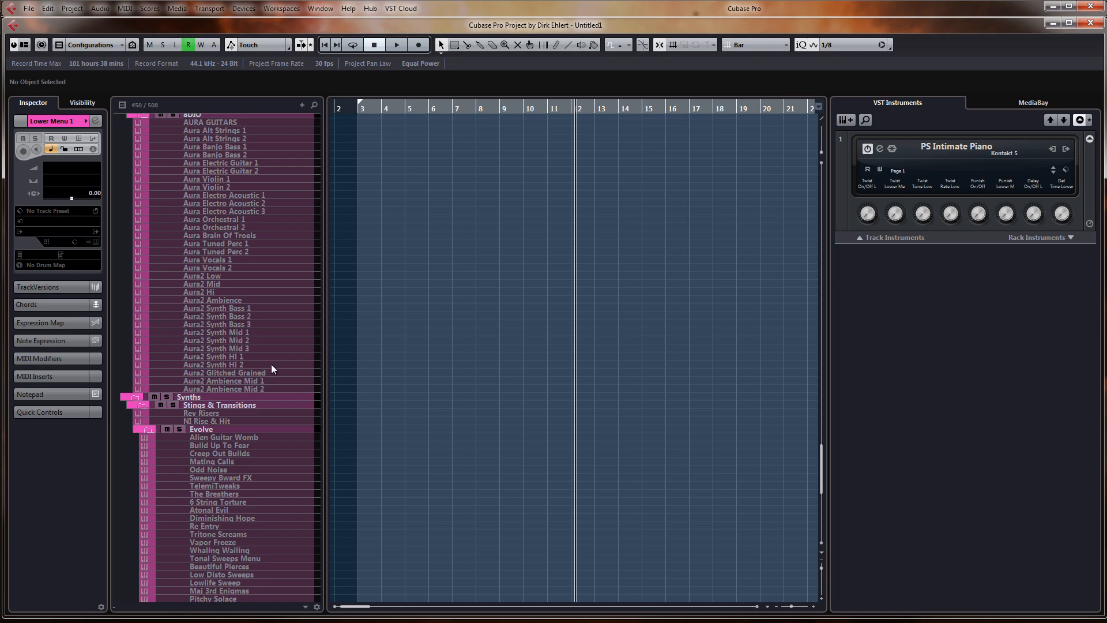
left_click(220, 260)
scroll(483, 308, "up", 20)
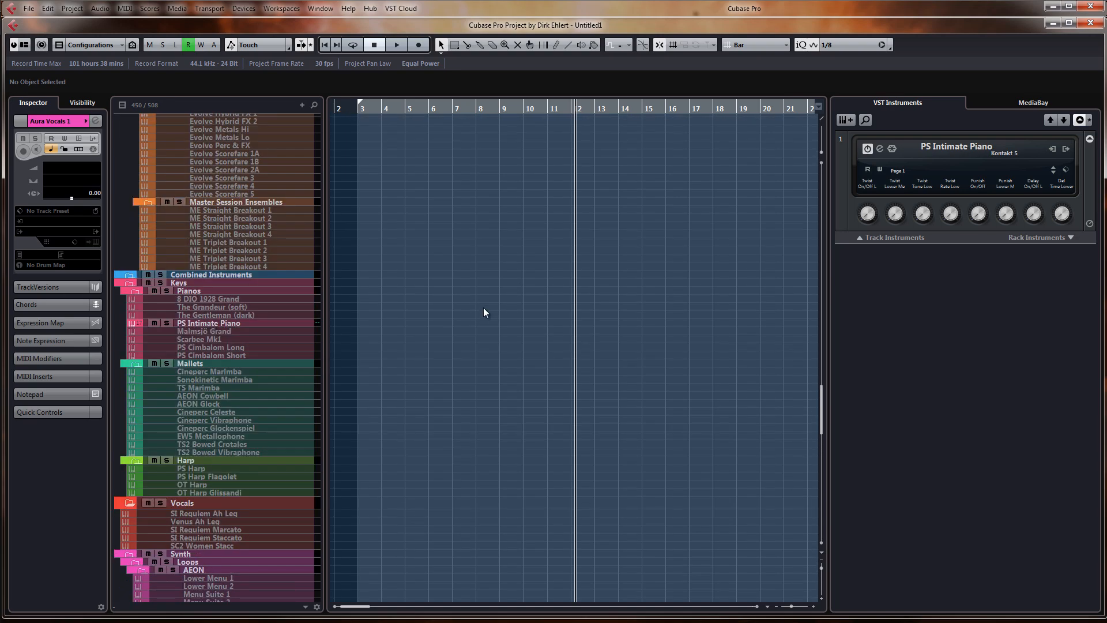
scroll(484, 308, "up", 10)
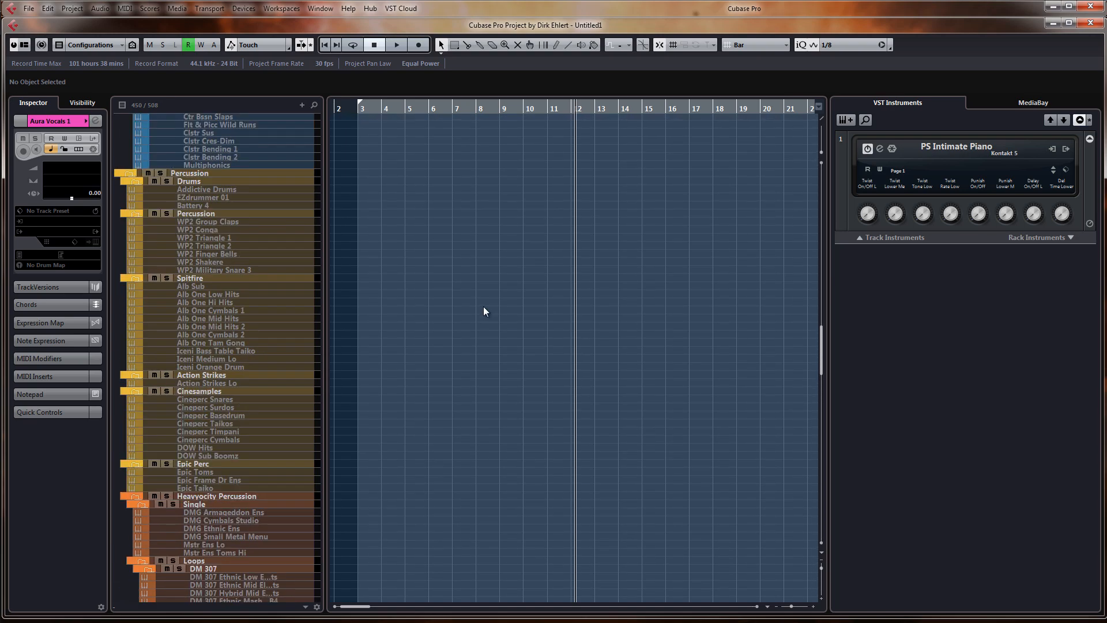
scroll(484, 308, "up", 20)
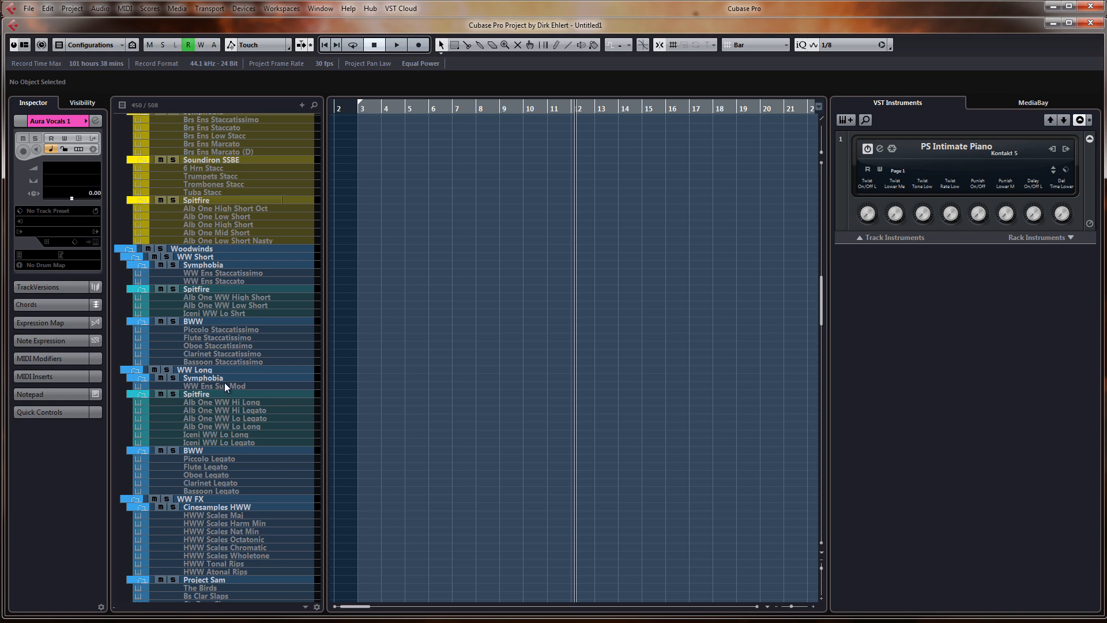
scroll(447, 228, "up", 15)
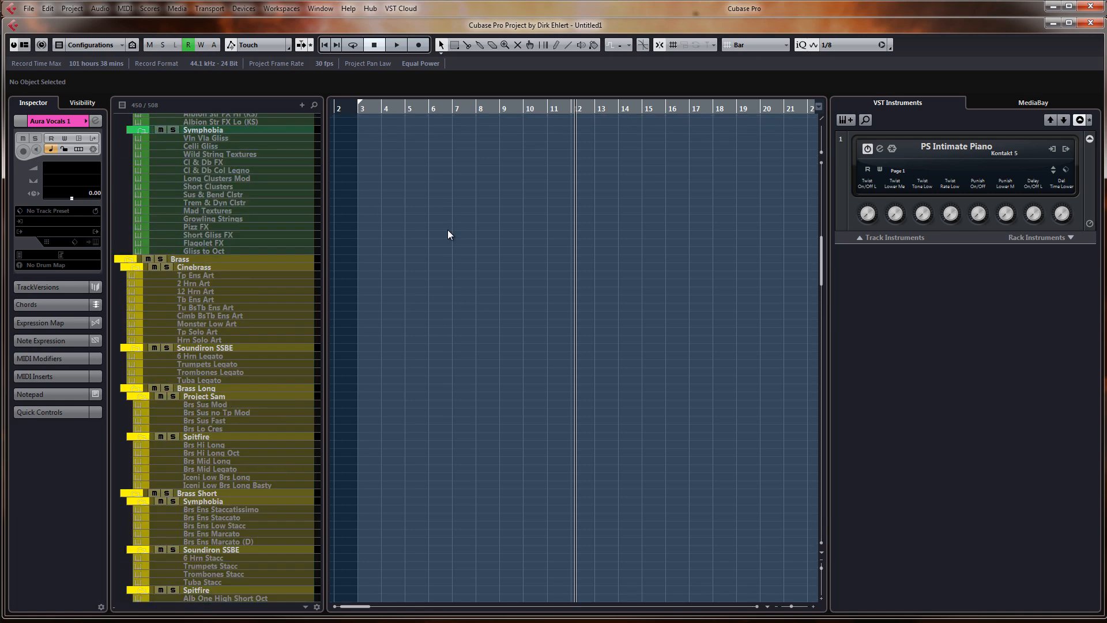
scroll(363, 241, "up", 5)
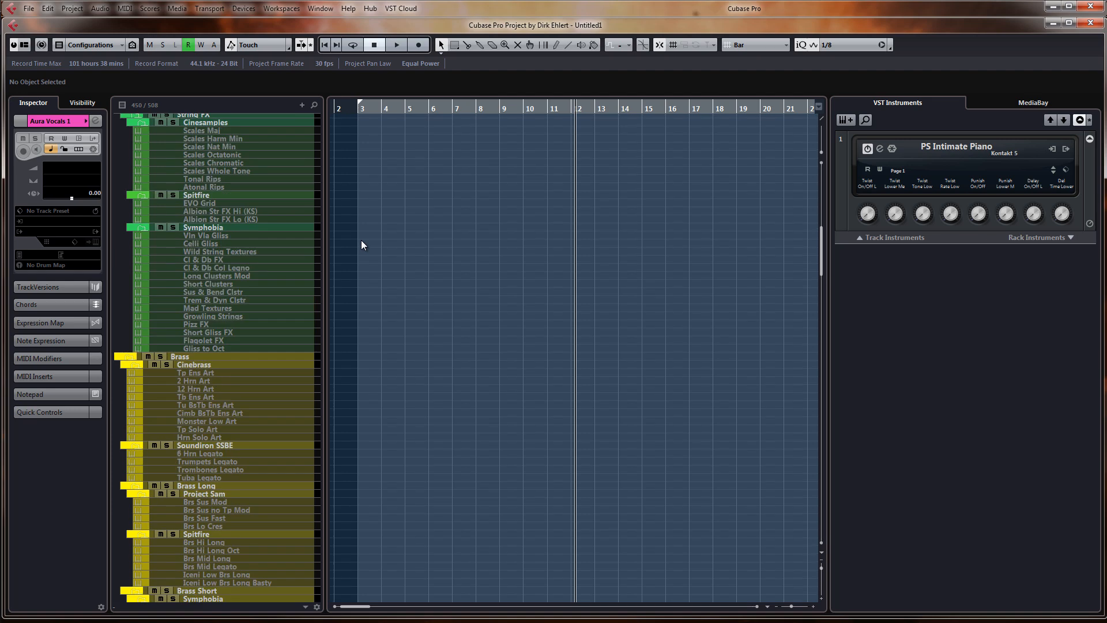
Enable the disabled Pizz FX track in the Symphobia folder and inspect its Kontakt instrument
left_click(210, 325)
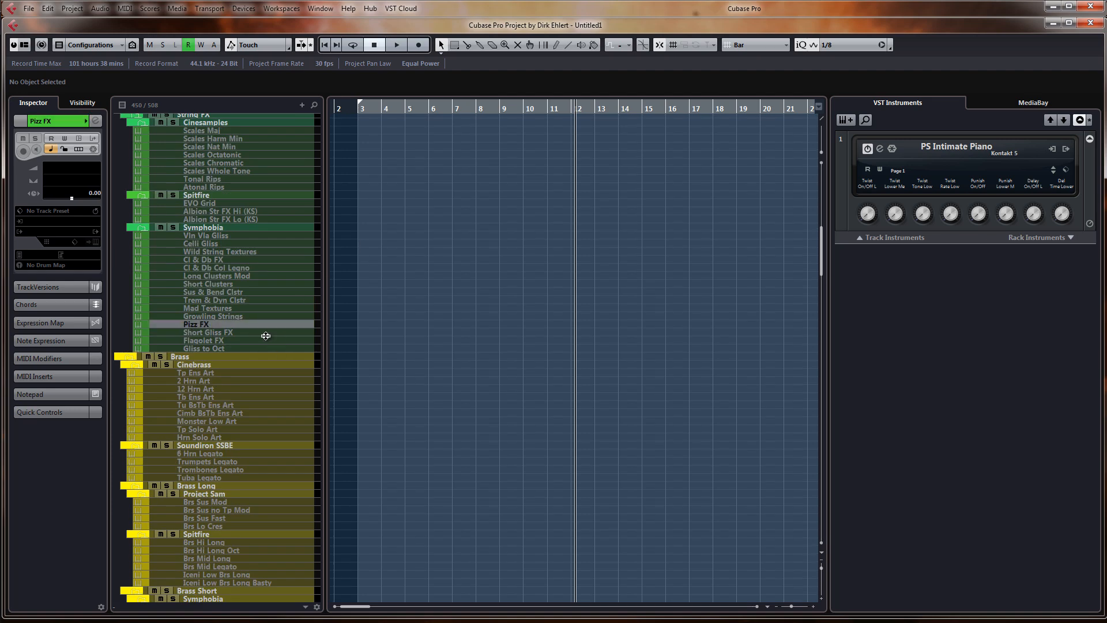
key("shift+e")
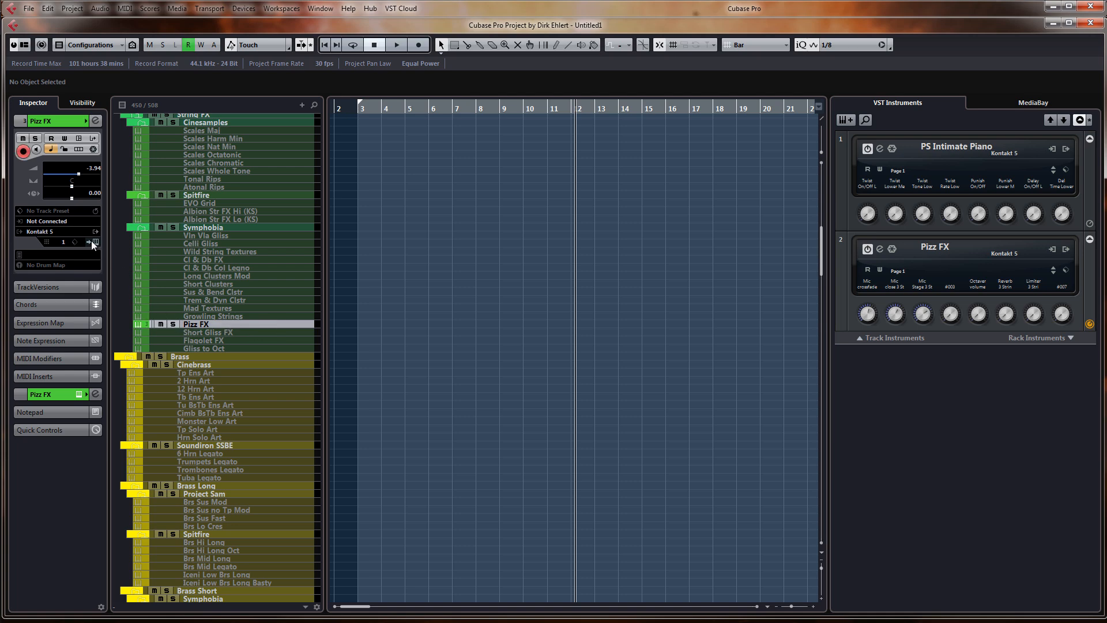
left_click(95, 242)
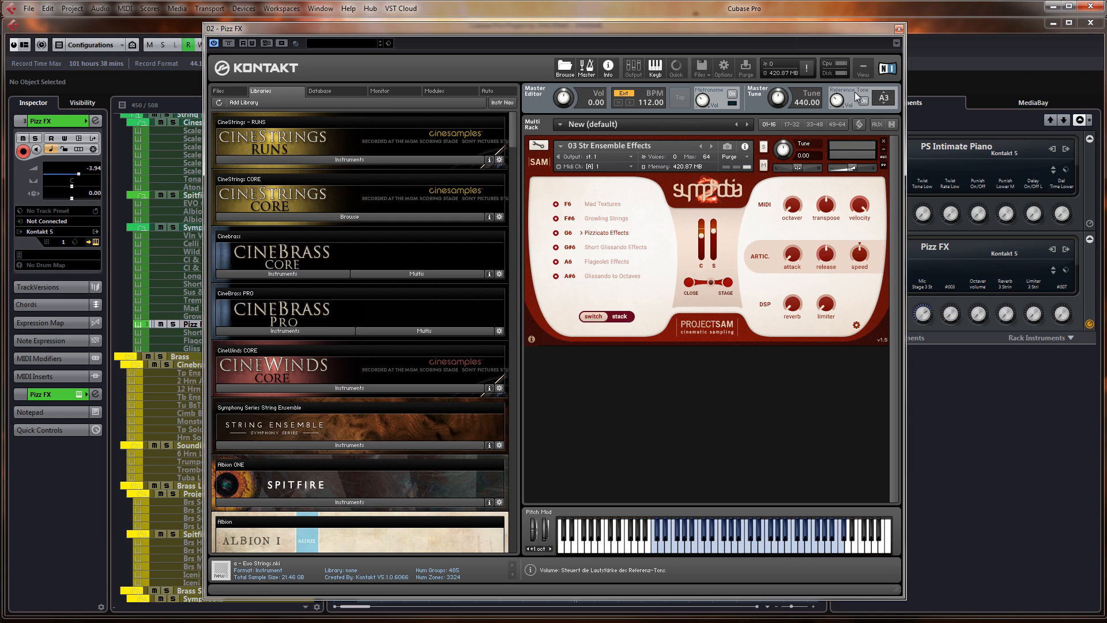
left_click(899, 29)
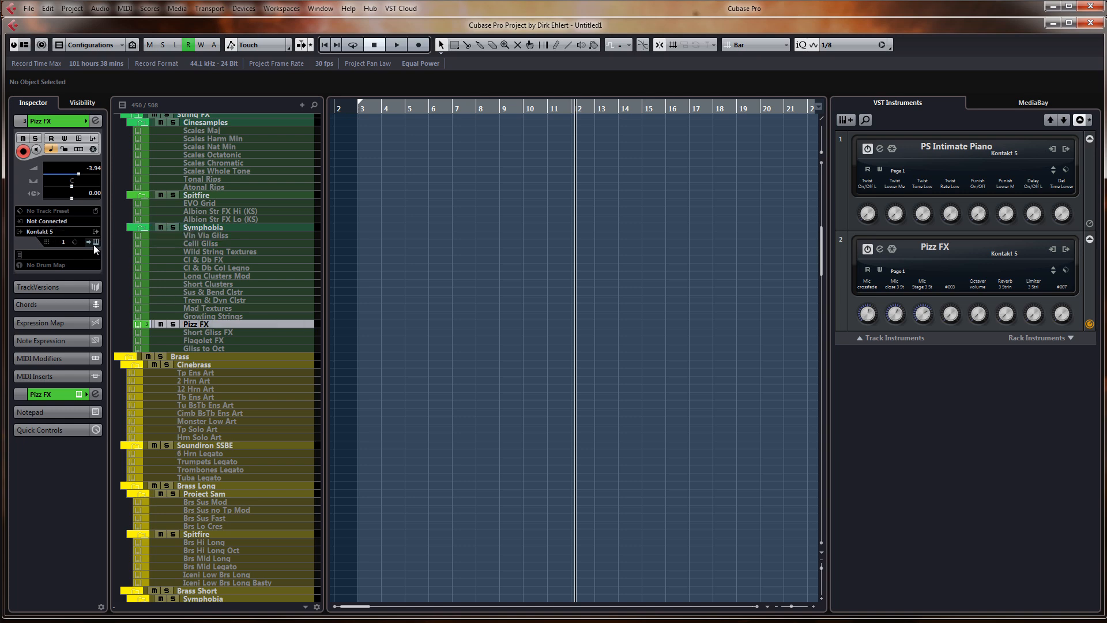
Switch the Pizz FX track's MIDI input to All MIDI Inputs and back to Not Connected
left_click(53, 223)
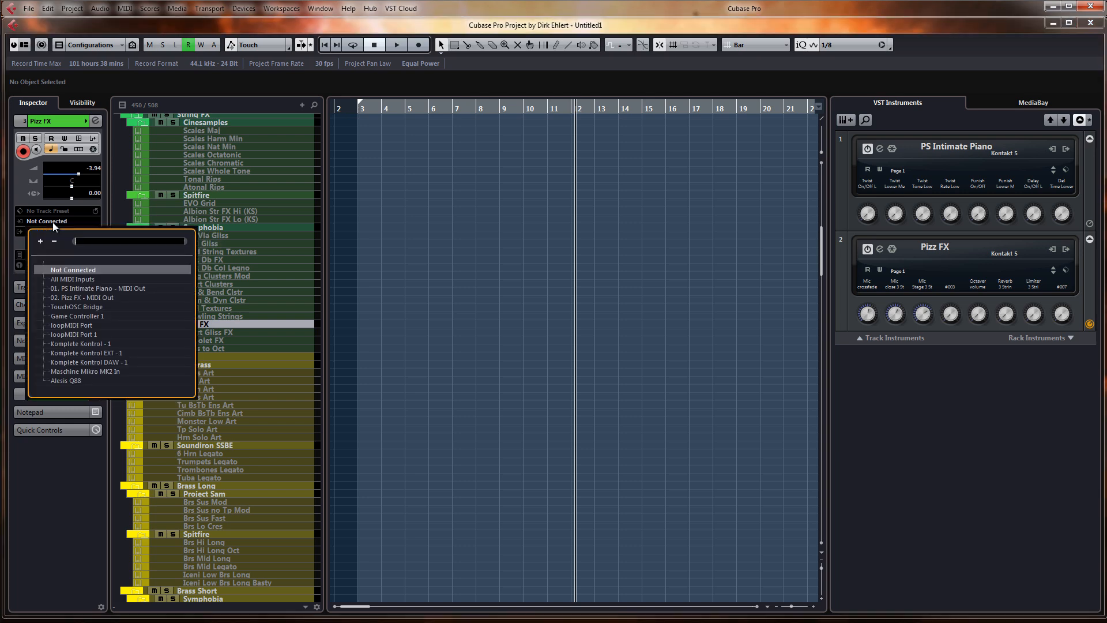
left_click(78, 279)
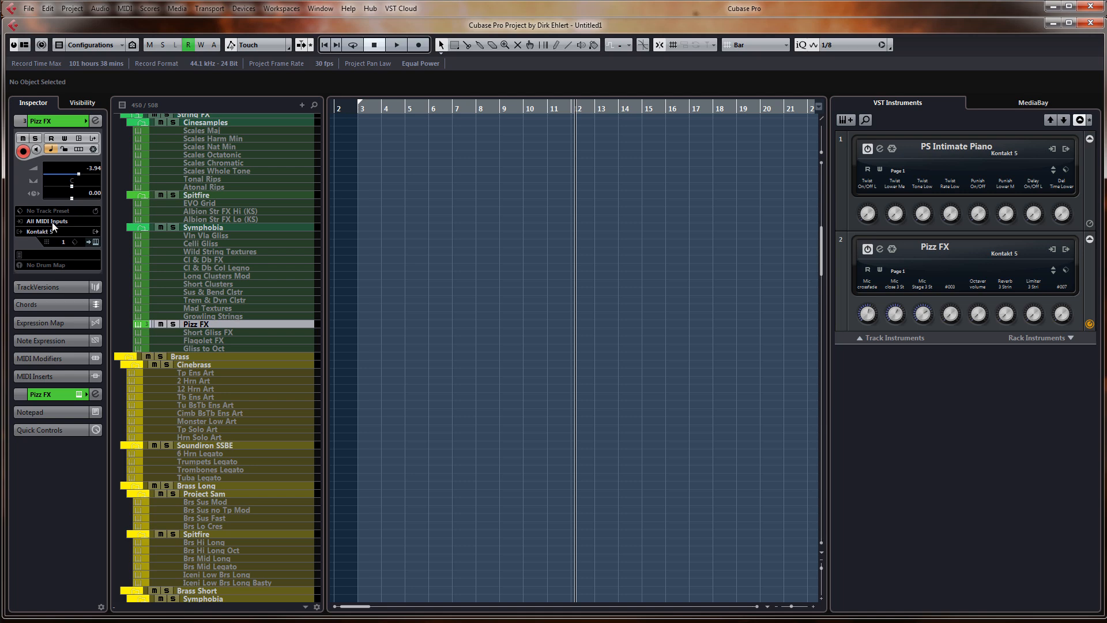
left_click(52, 222)
left_click(70, 268)
left_click(46, 119)
left_click(46, 119)
left_click(23, 151)
Set the Pizz FX track's input to All MIDI Inputs again, review the available inputs, and return it to Not Connected
left_click(71, 221)
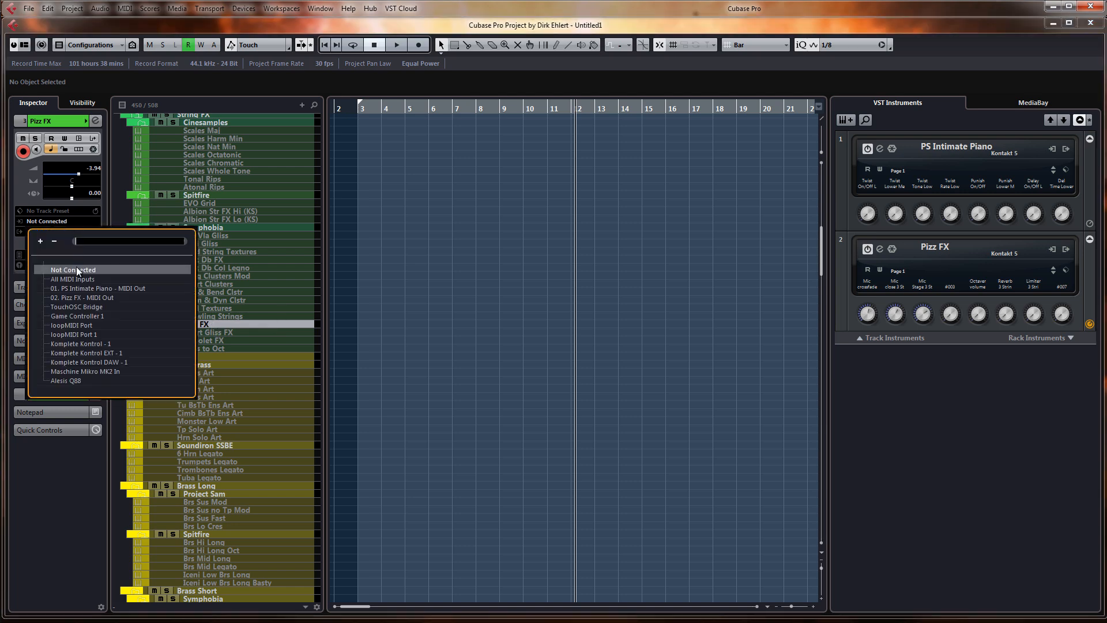
left_click(81, 241)
scroll(402, 386, "up", 10)
scroll(402, 386, "down", 10)
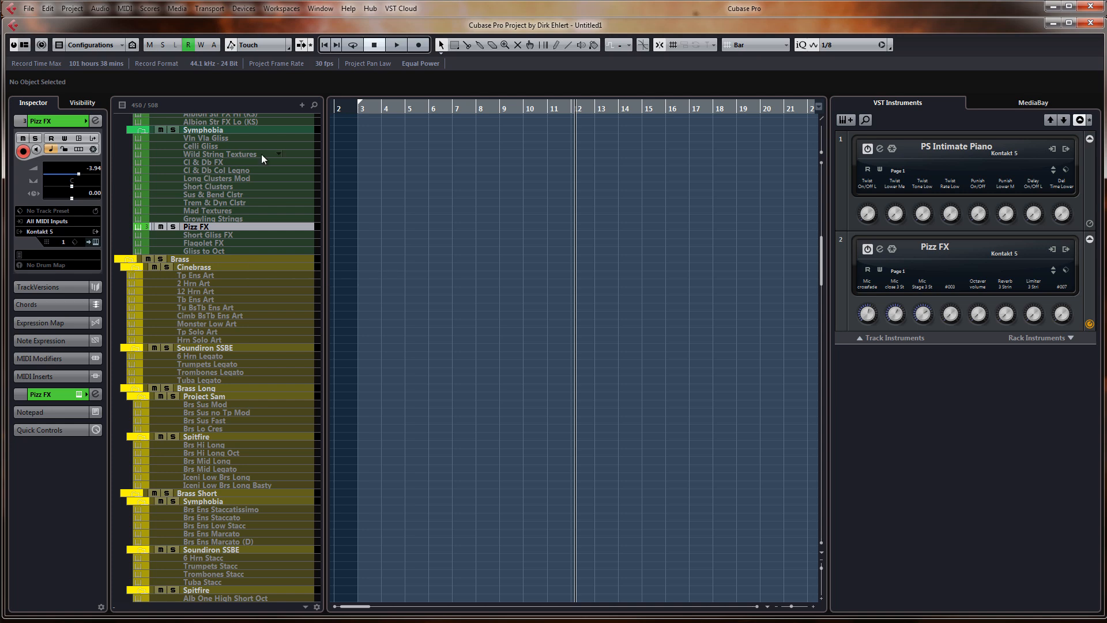
left_click(63, 225)
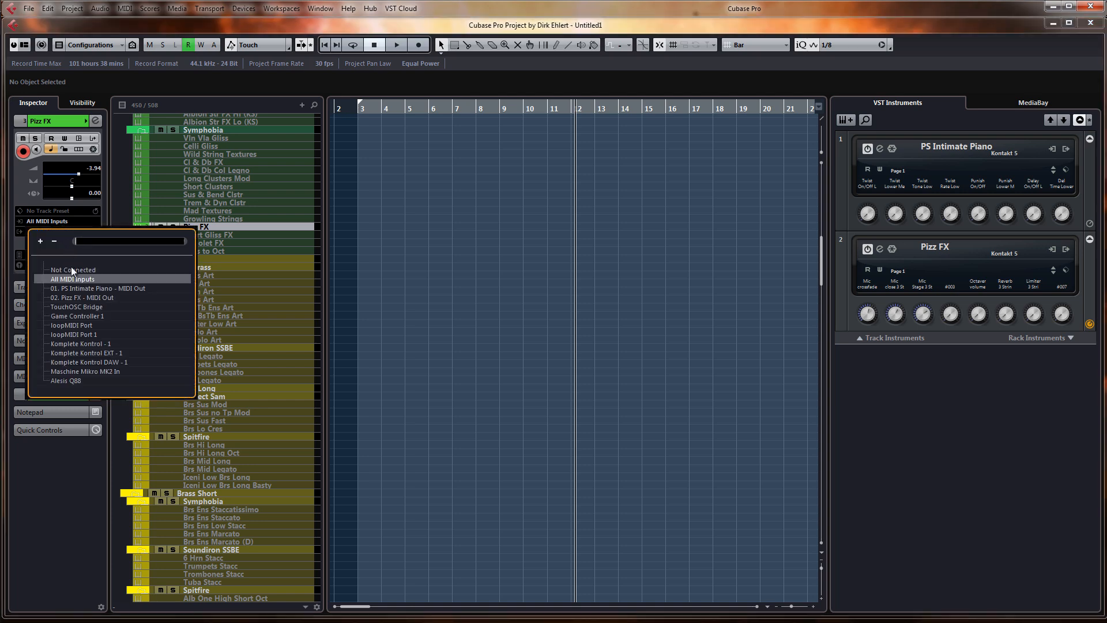
left_click(280, 233)
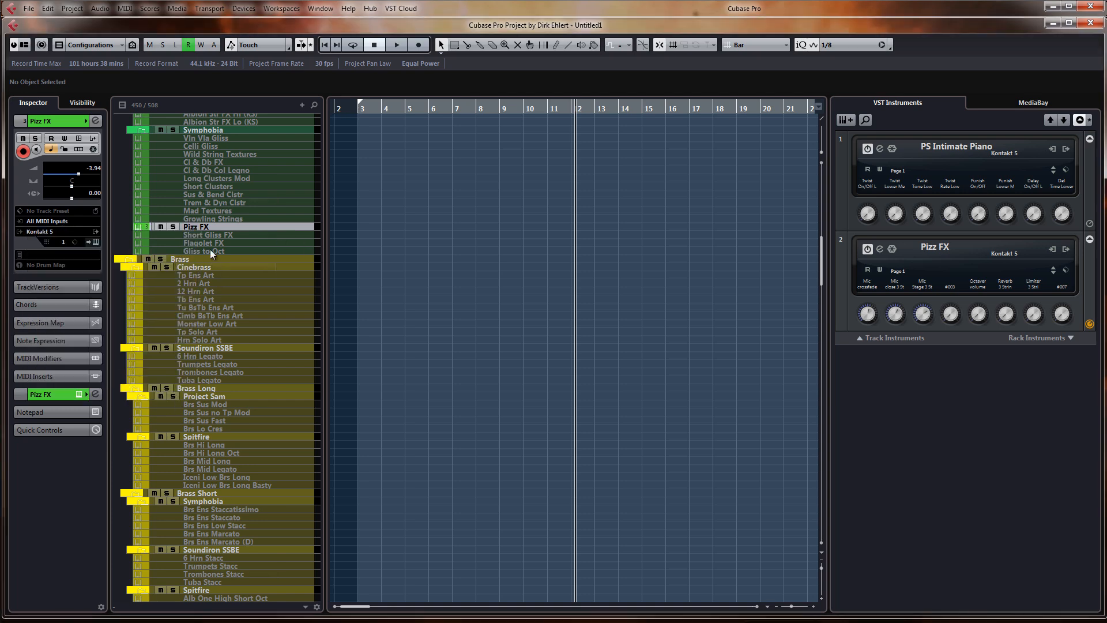
left_click(68, 221)
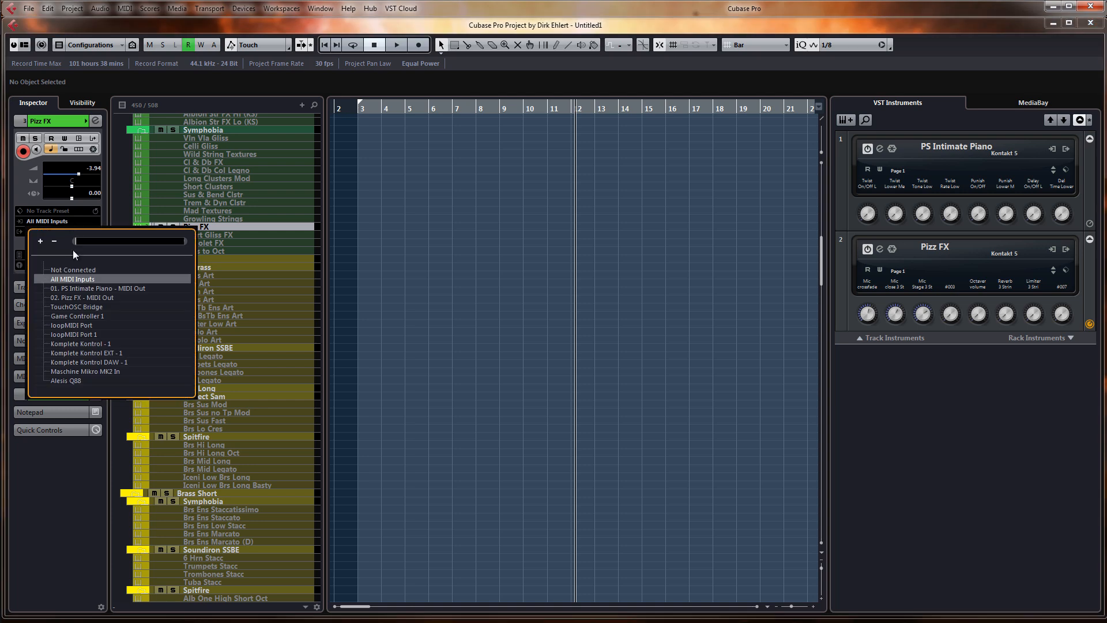
left_click(81, 269)
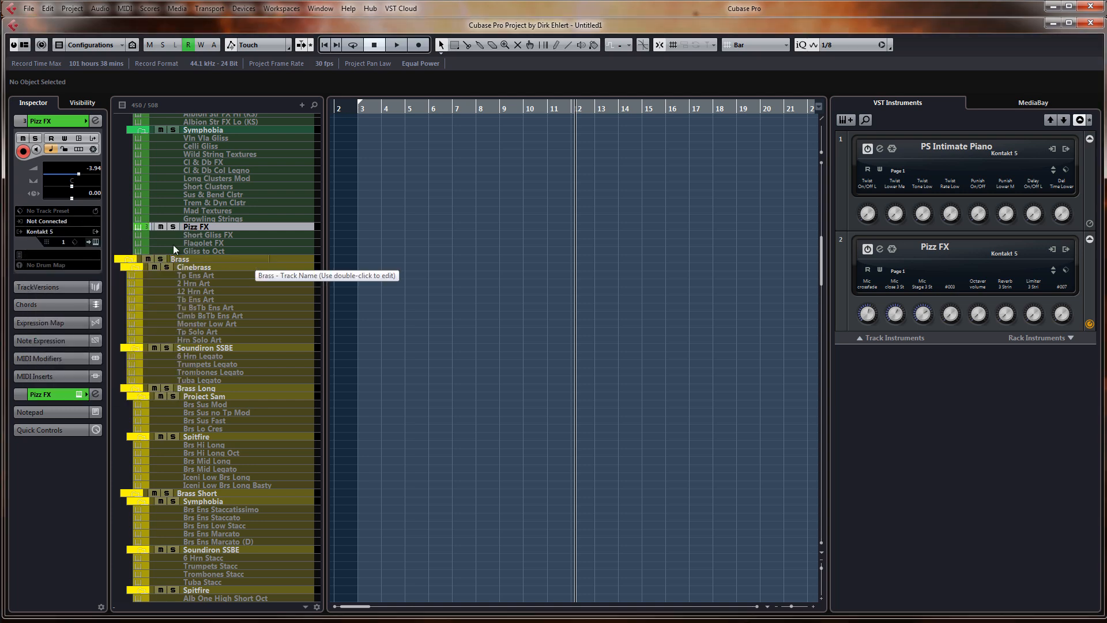
Set the Pizz FX track's MIDI input to All MIDI Inputs and disable the track
left_click(65, 222)
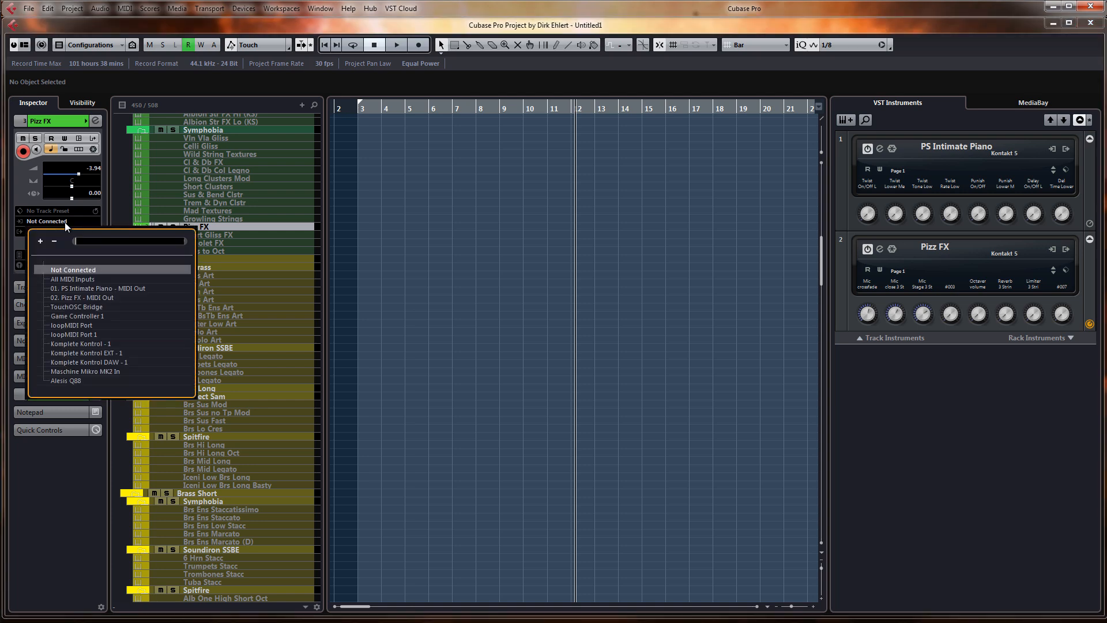
left_click(70, 279)
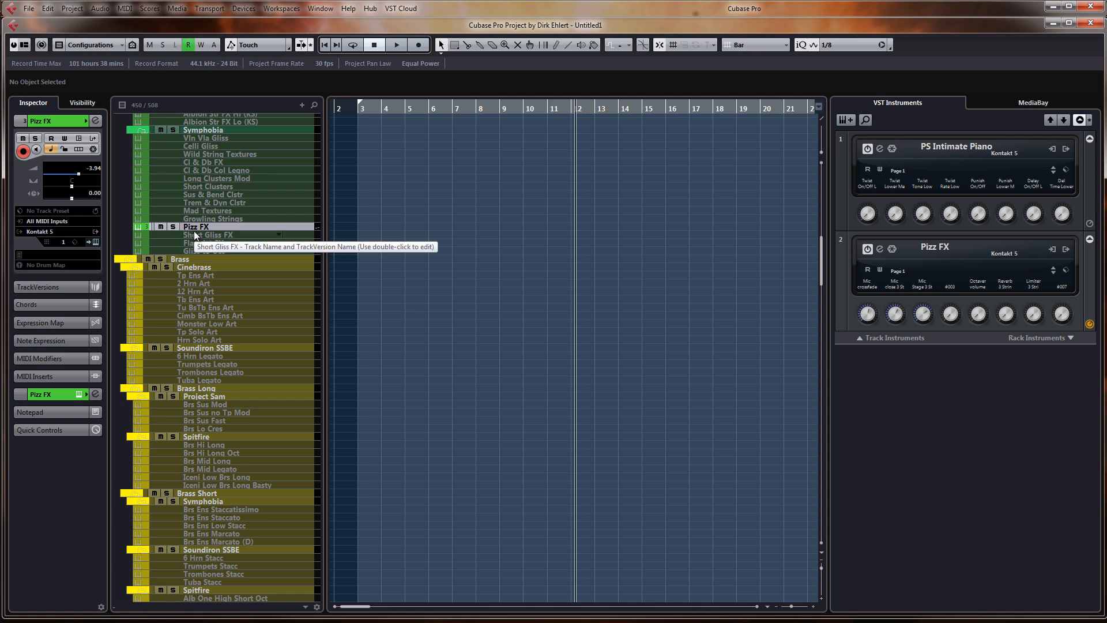
key("shift+d")
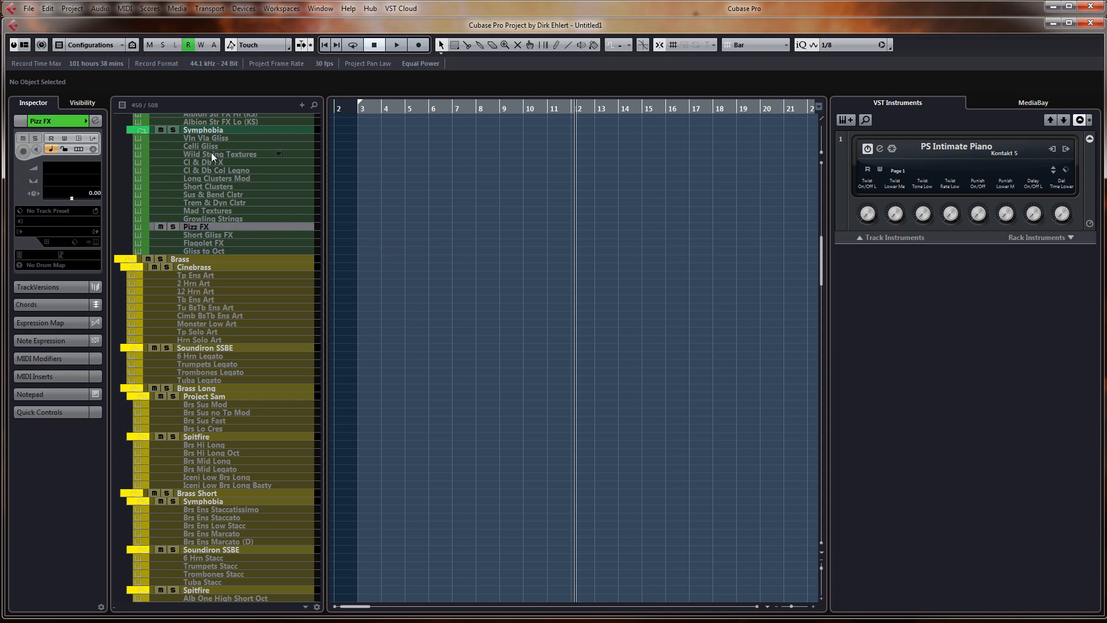
Review the disabled tracks in the strings, woodwinds and percussion folders, and bring up the MixConsole
scroll(317, 231, "down", 5)
scroll(317, 234, "up", 10)
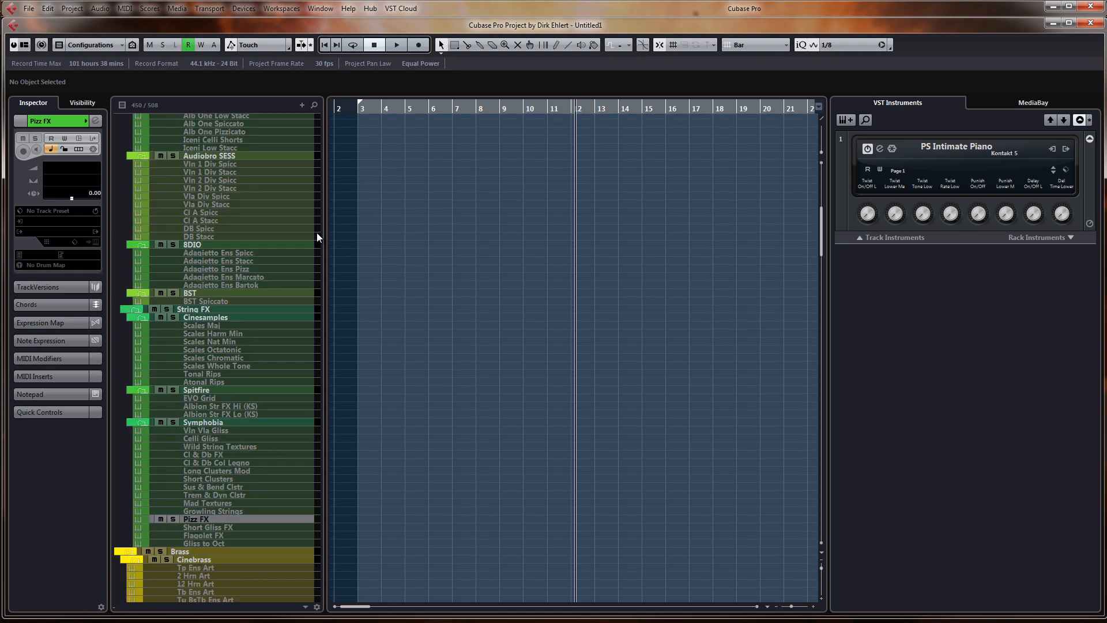
scroll(317, 233, "down", 5)
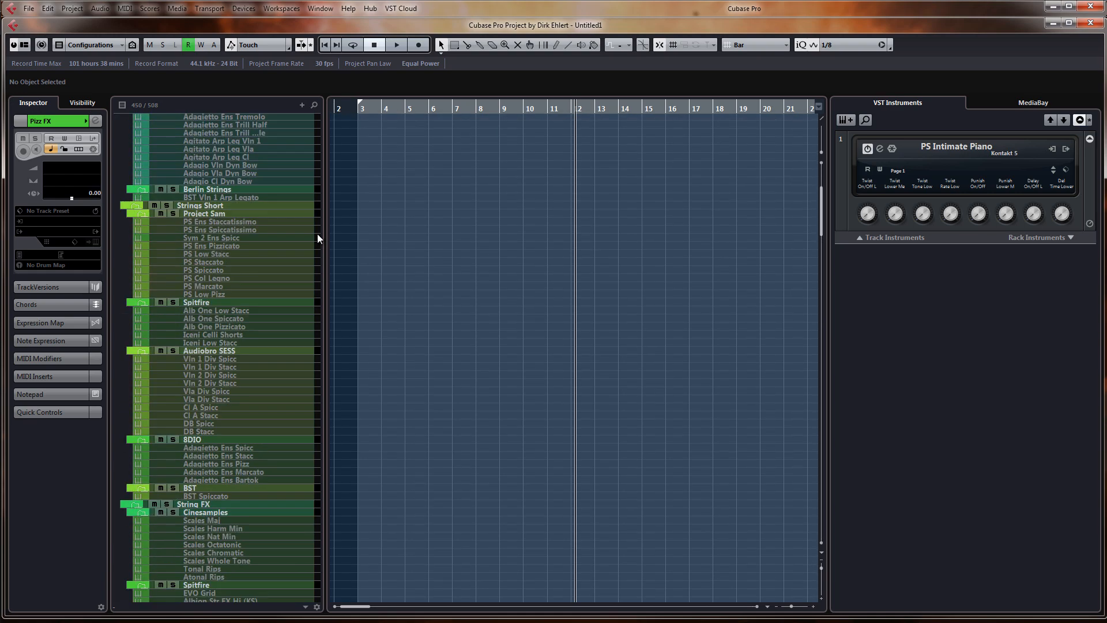
scroll(315, 234, "up", 8)
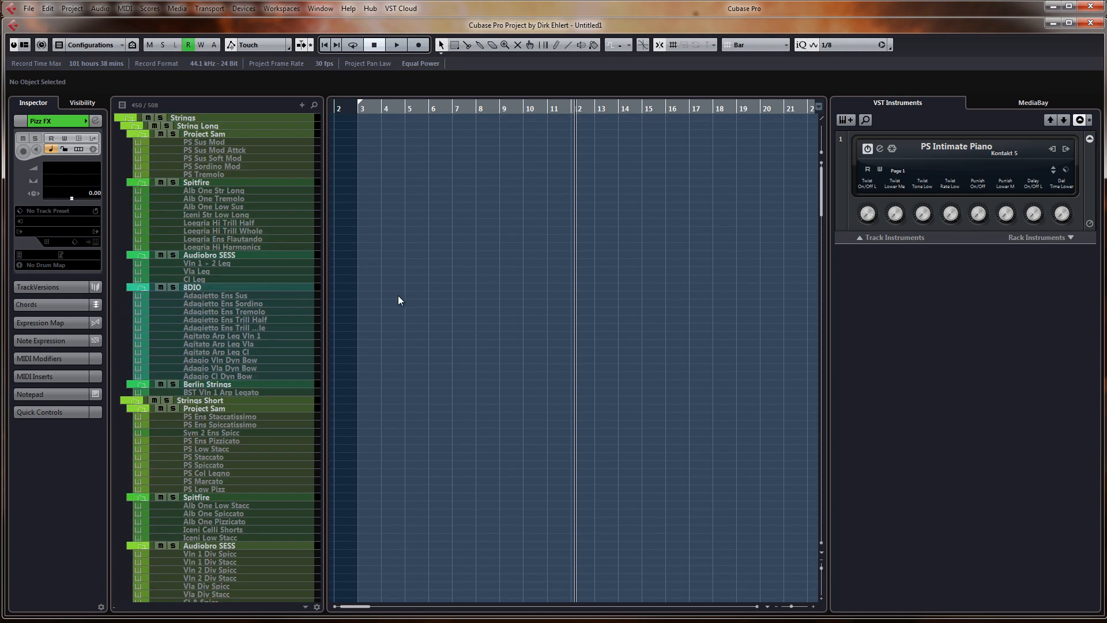
scroll(413, 281, "down", 15)
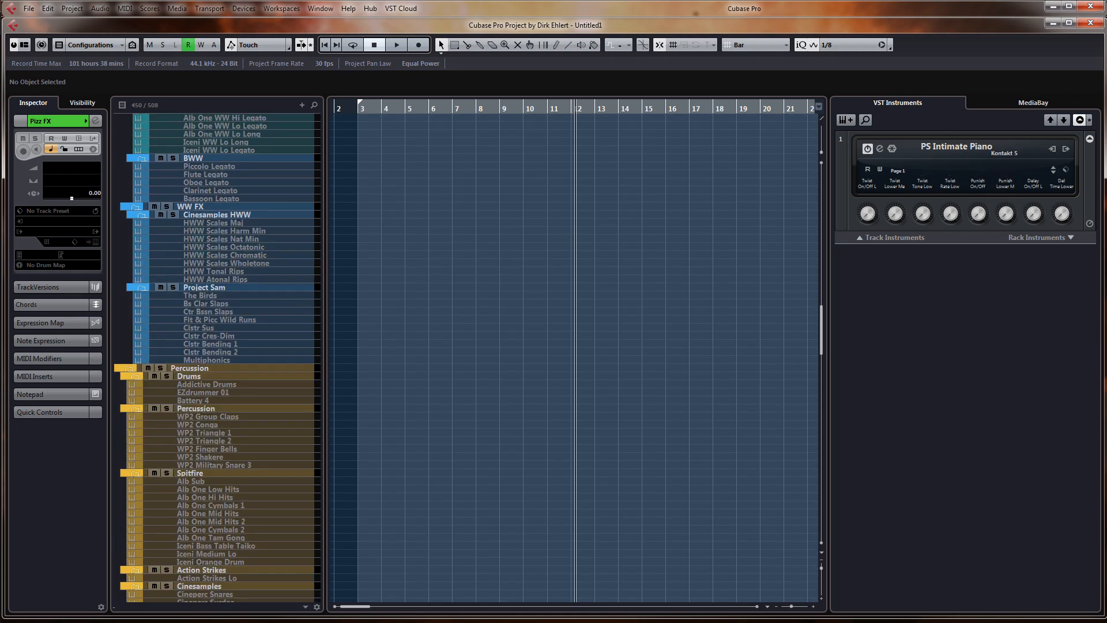
left_click_drag(0, 11, 787, 1)
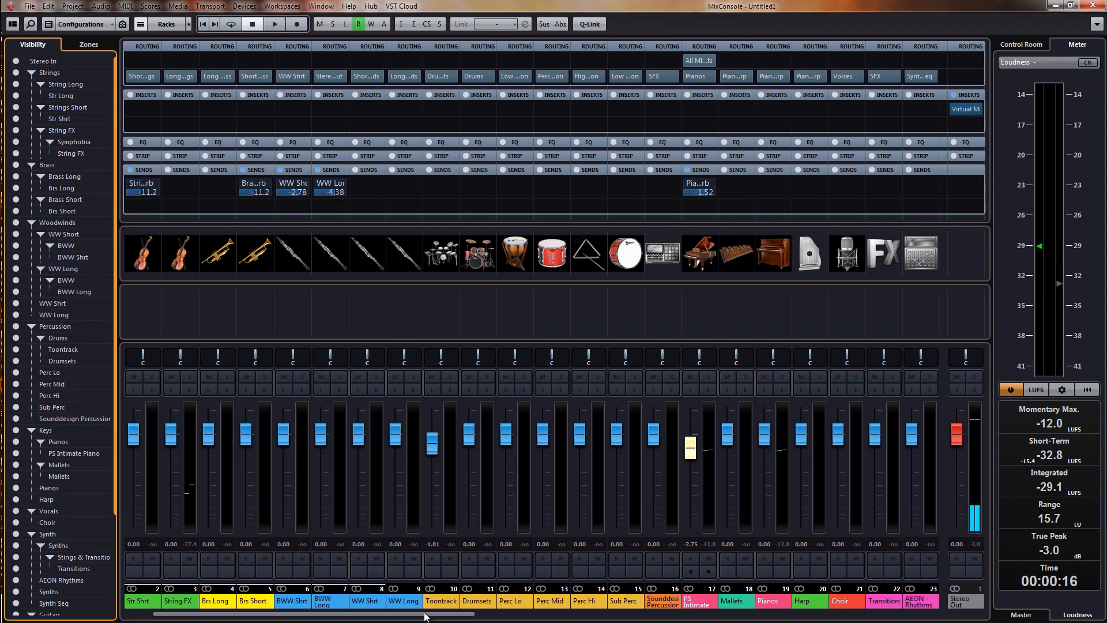
Compare the disabled brass, woodwinds and percussion tracks in the project window with the group channels shown in the MixConsole
mouse_move(424, 615)
left_mouse_down()
mouse_move(309, 613)
mouse_move(438, 611)
left_mouse_up()
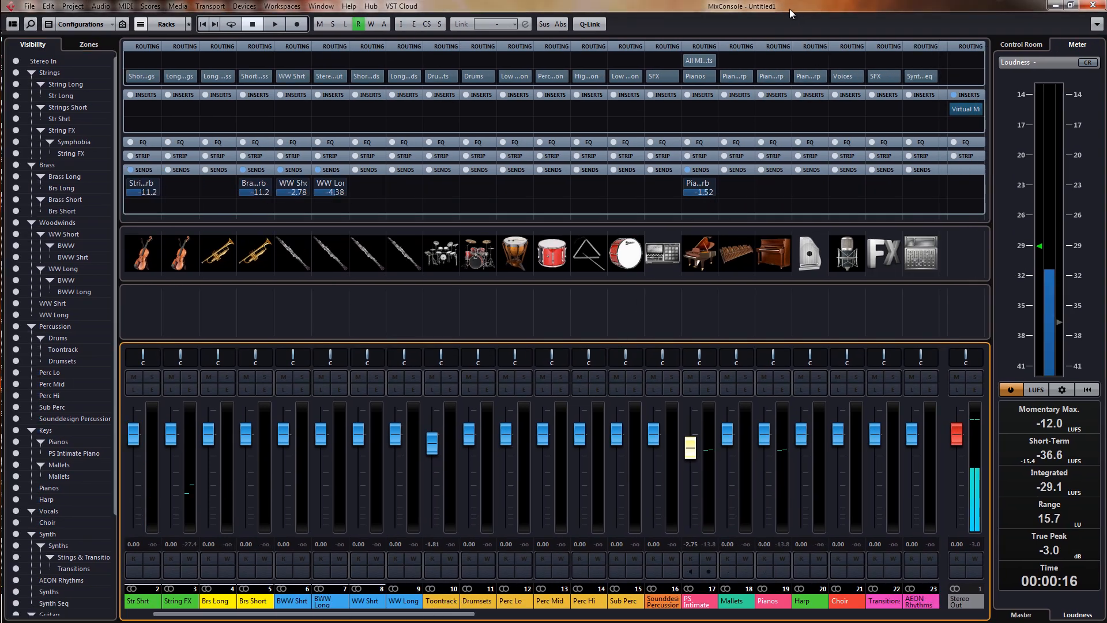
key("F3")
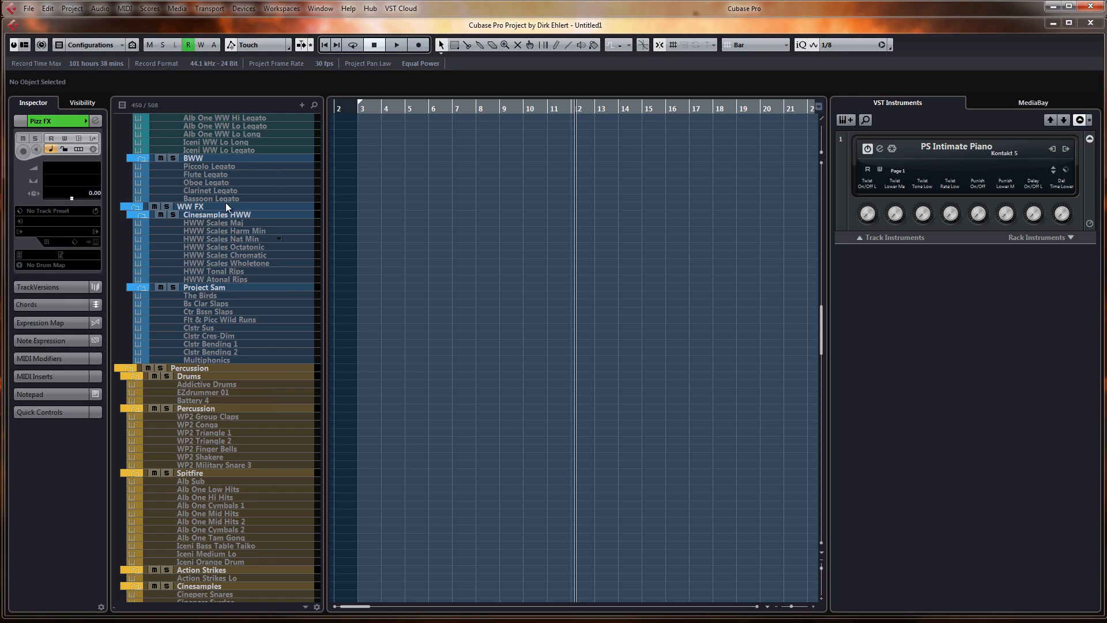
scroll(433, 341, "down", 10)
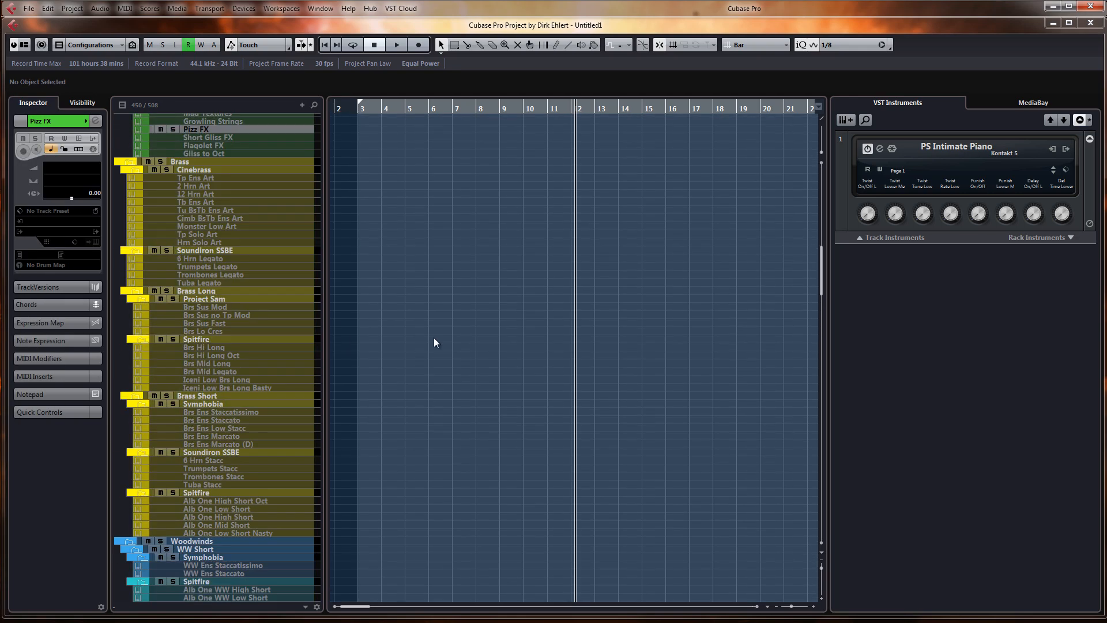
scroll(434, 341, "up", 8)
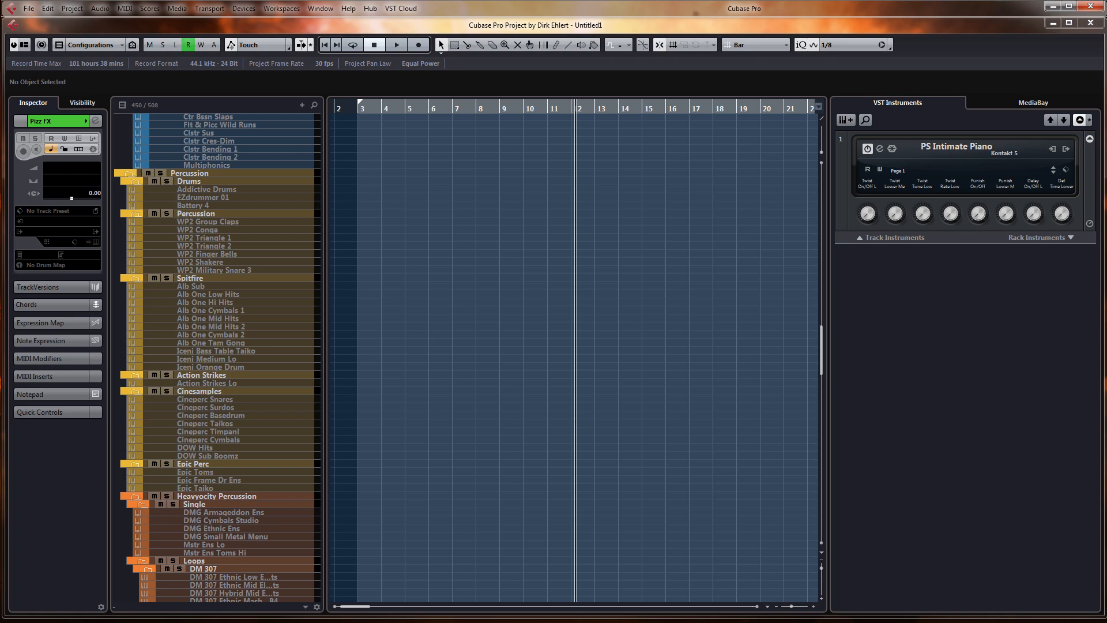
key("F3")
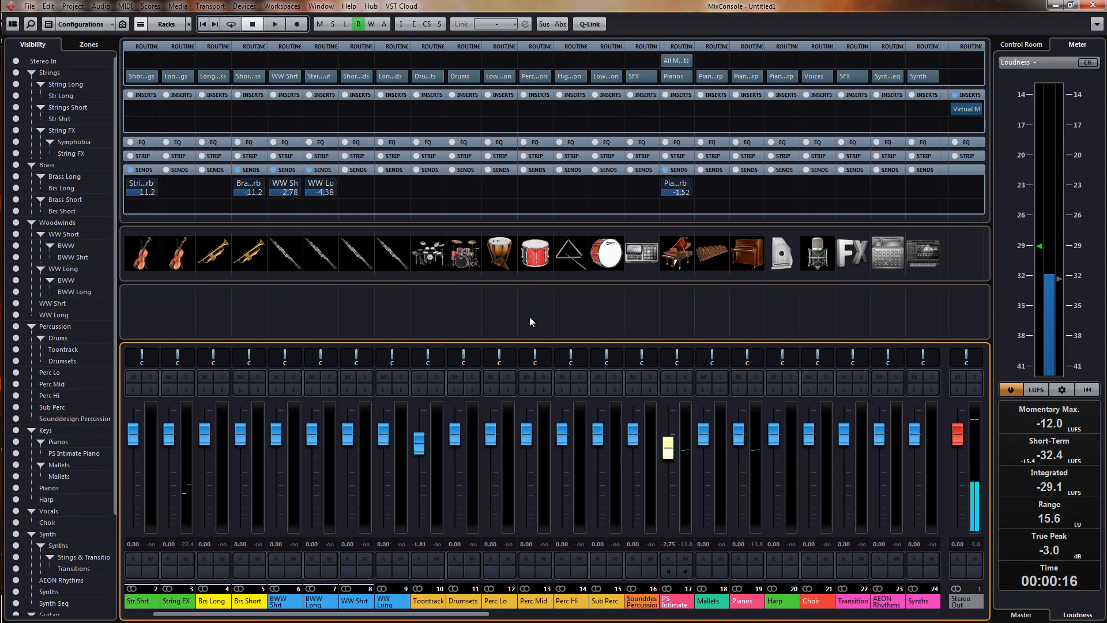
scroll(473, 614, "left", 2)
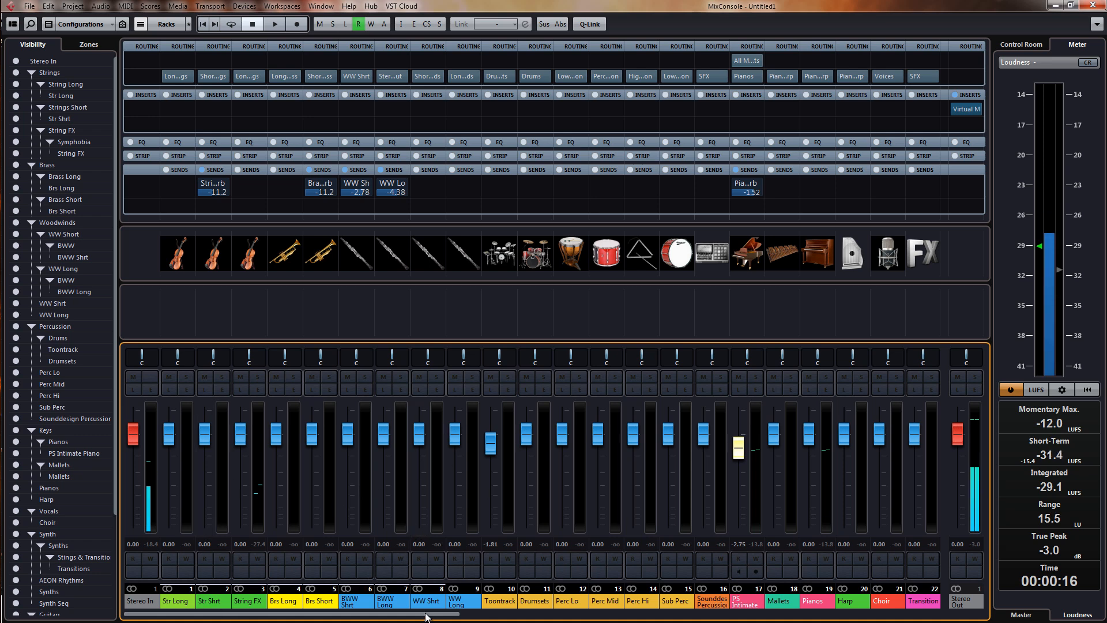
scroll(434, 615, "right", 1)
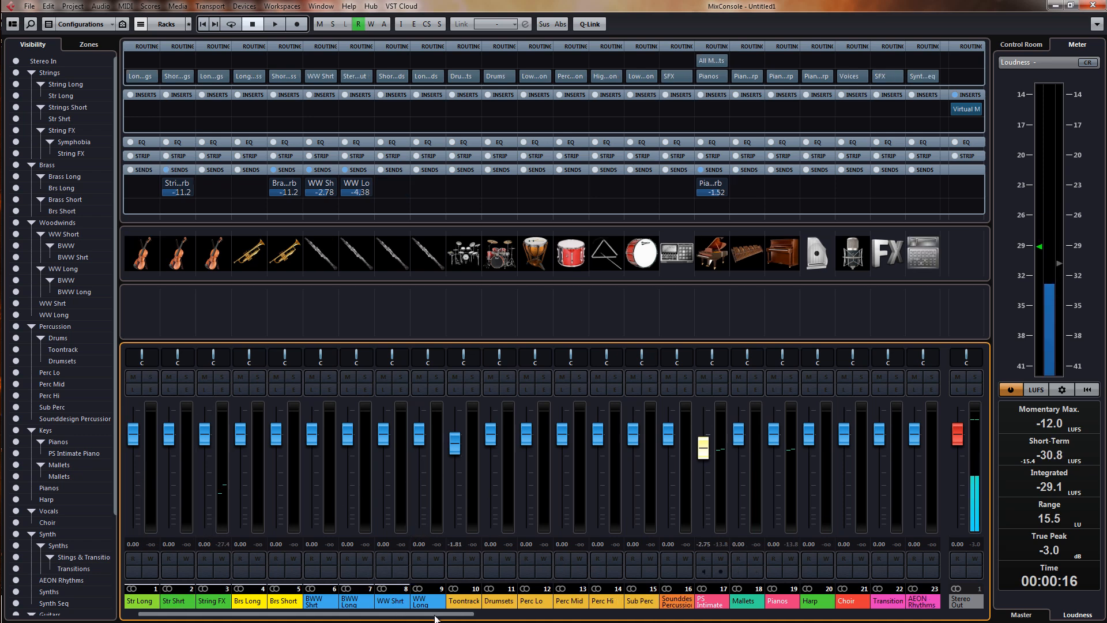
Locate the enabled PS Intimate Piano channel and its track in the project, and hide that channel from the MixConsole
left_click(717, 494)
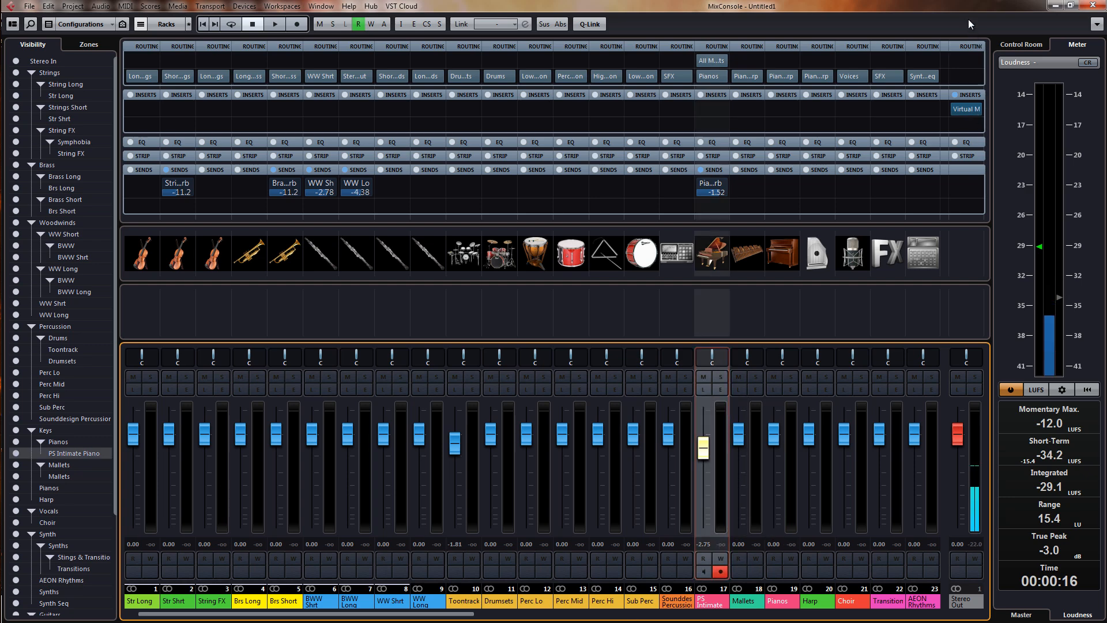
left_click(1071, 6)
left_click_drag(771, 43, 0, 43)
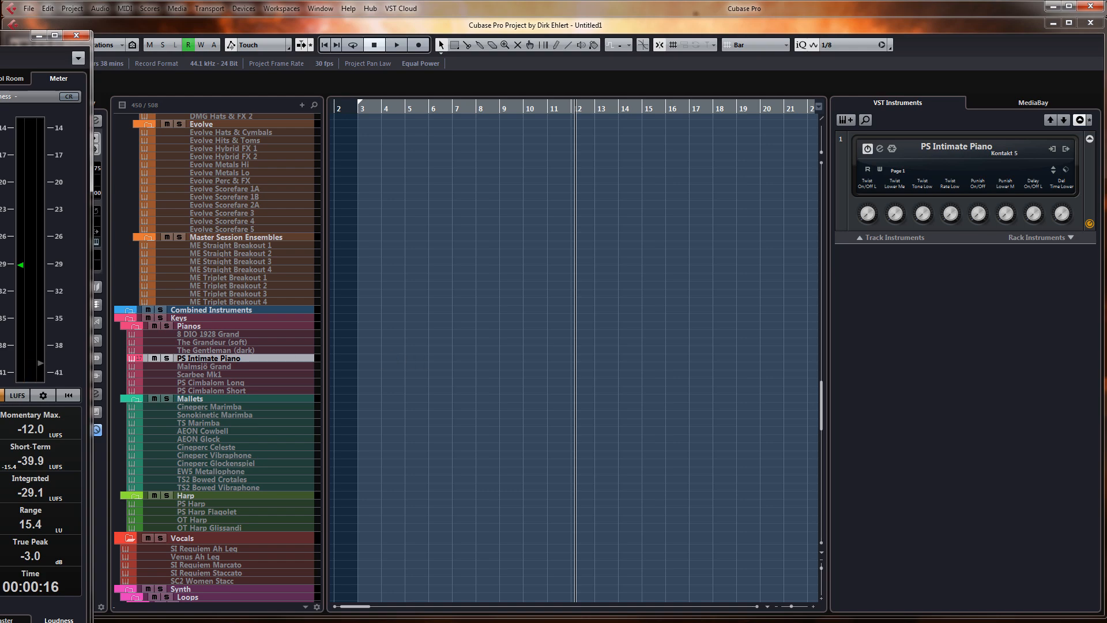
left_click_drag(0, 35, 923, 5)
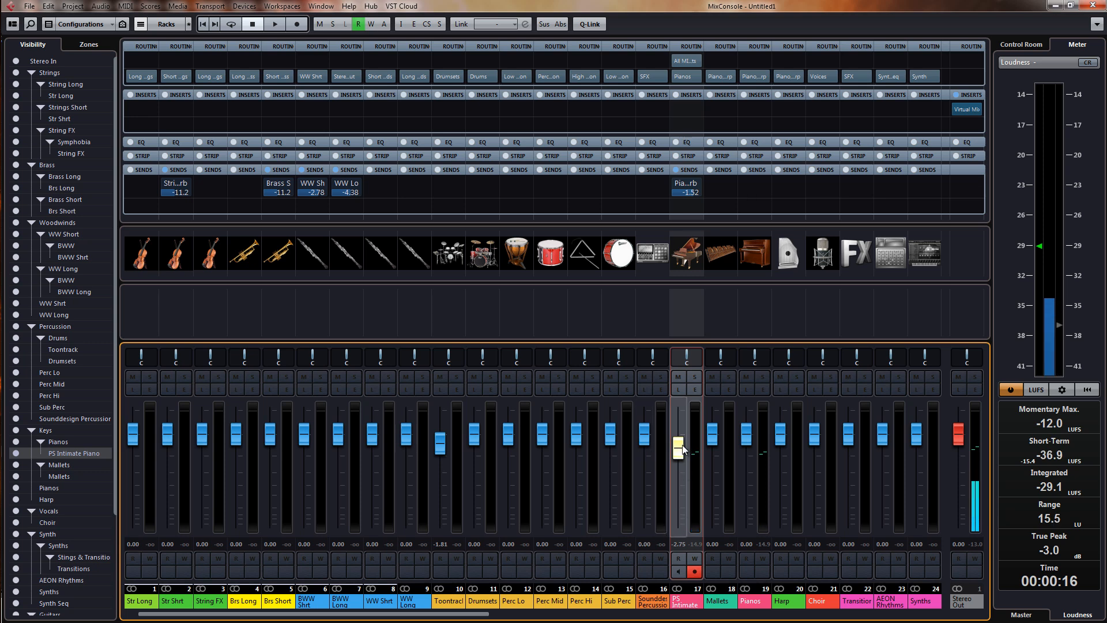
left_click(15, 453)
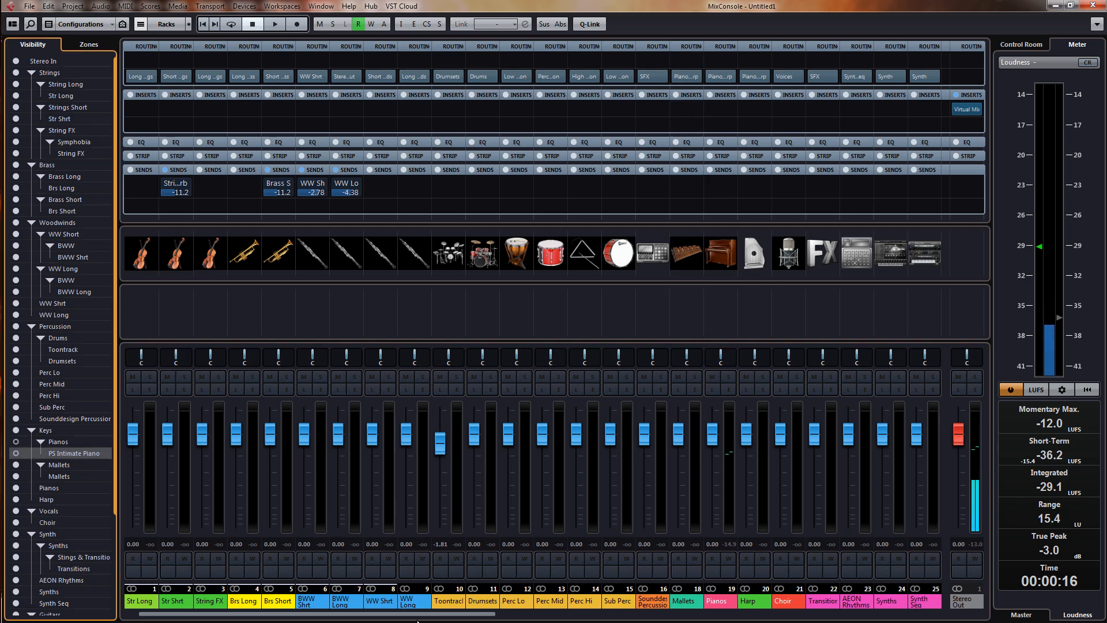
Go through the synth and guitar group channels in the MixConsole and hide the VO channel
left_click_drag(413, 617, 278, 616)
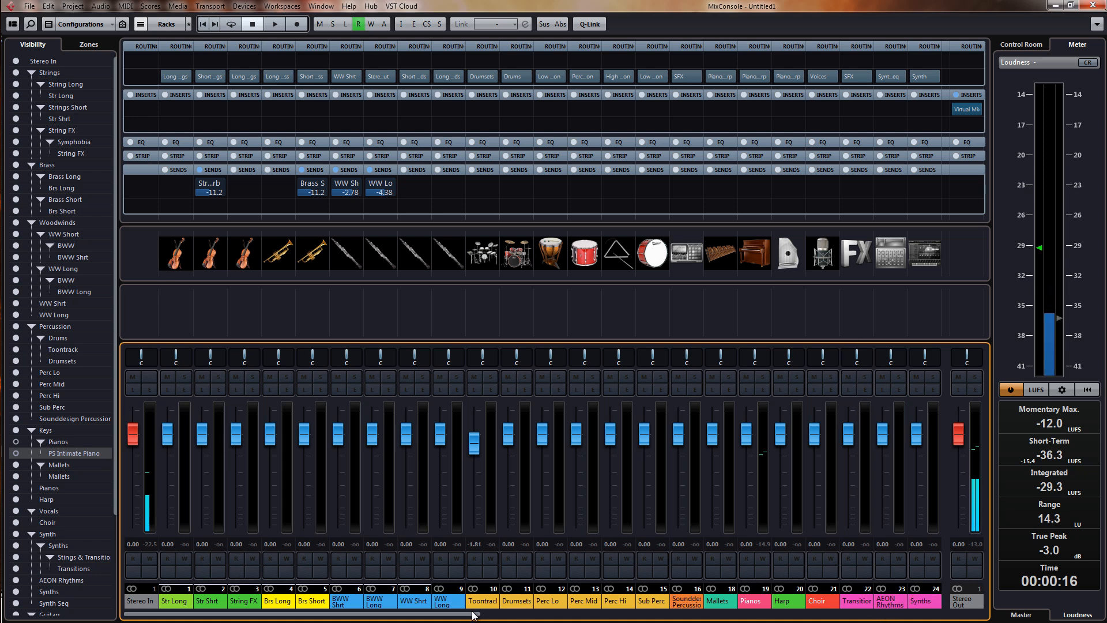
left_click_drag(468, 616, 616, 617)
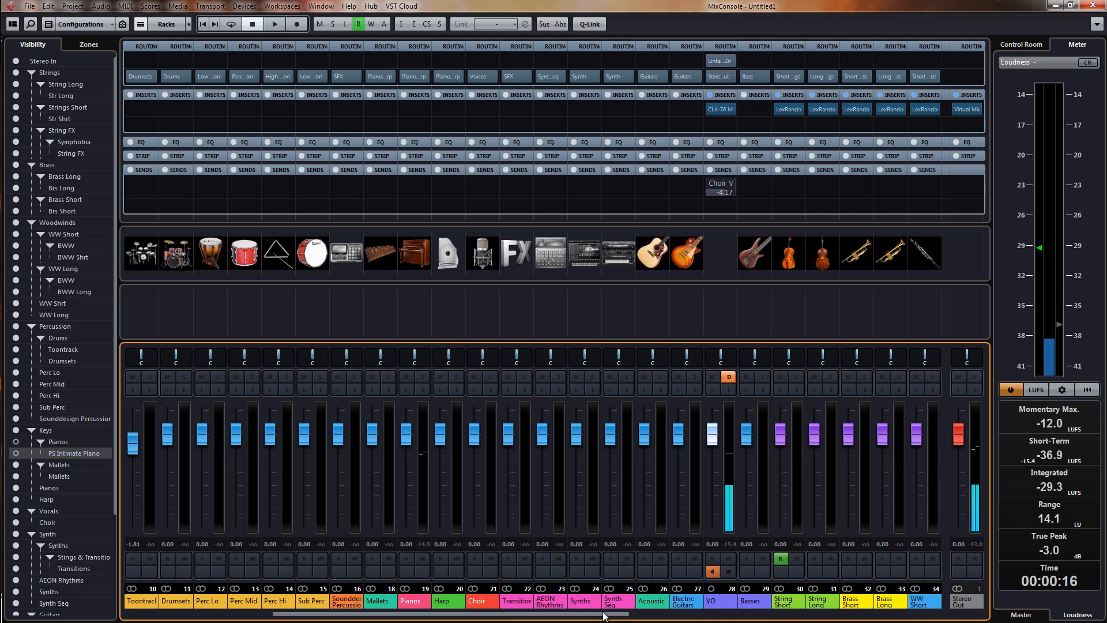
left_click(589, 470)
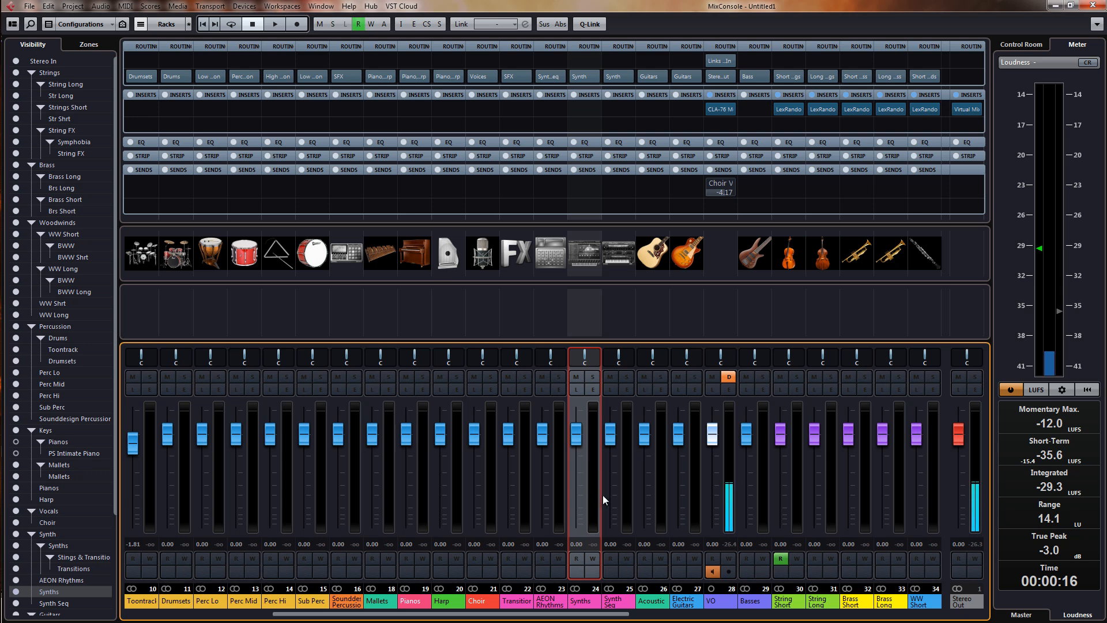
left_click(628, 479)
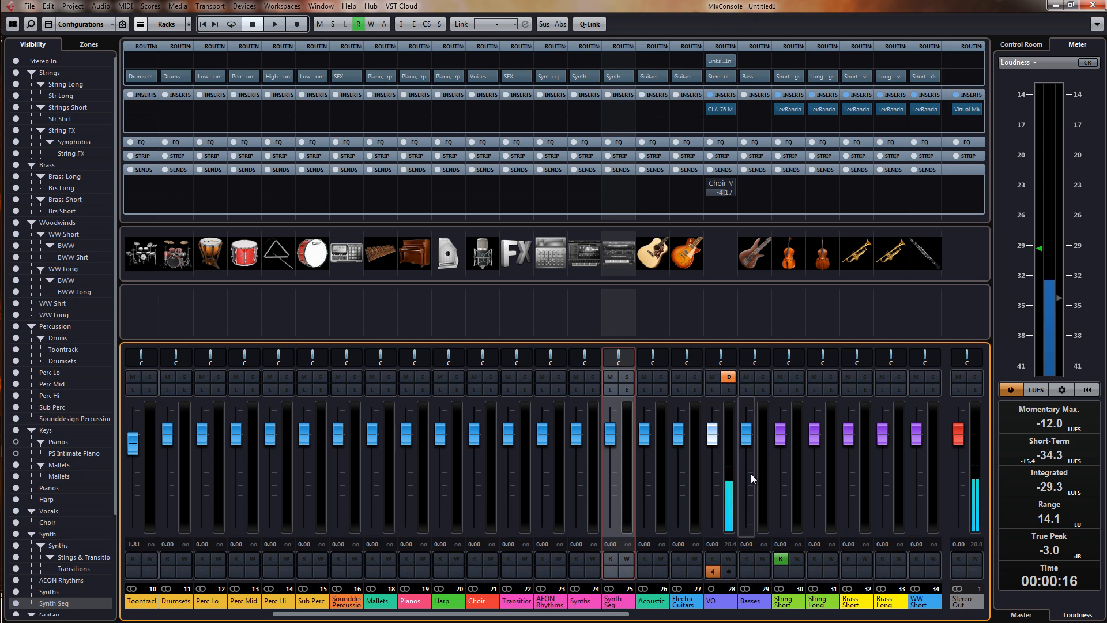
left_click(662, 494)
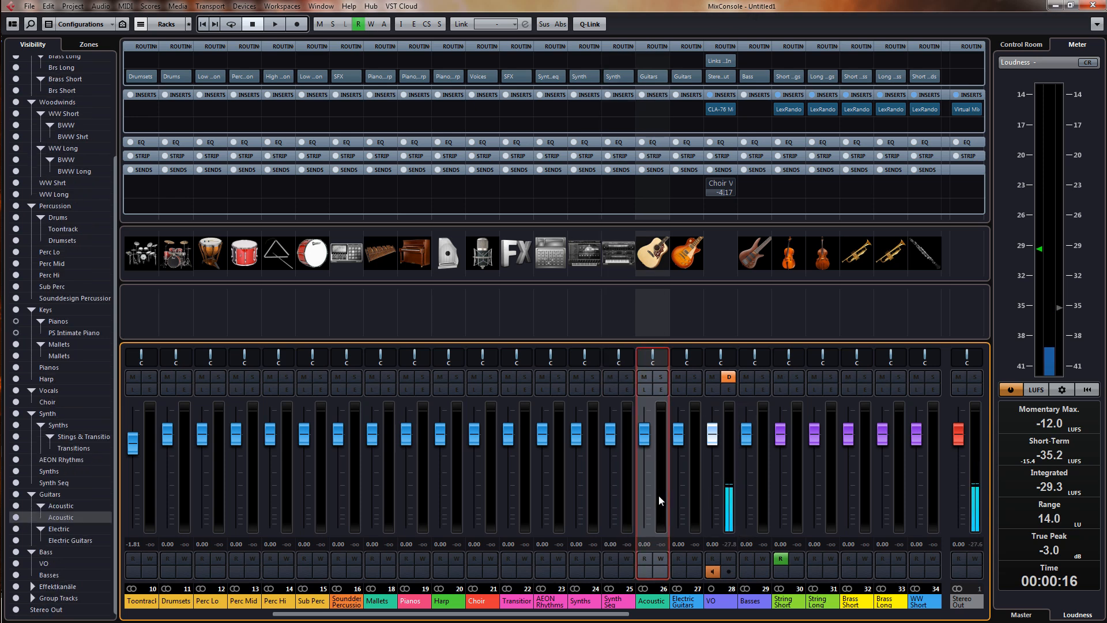
left_click(695, 502)
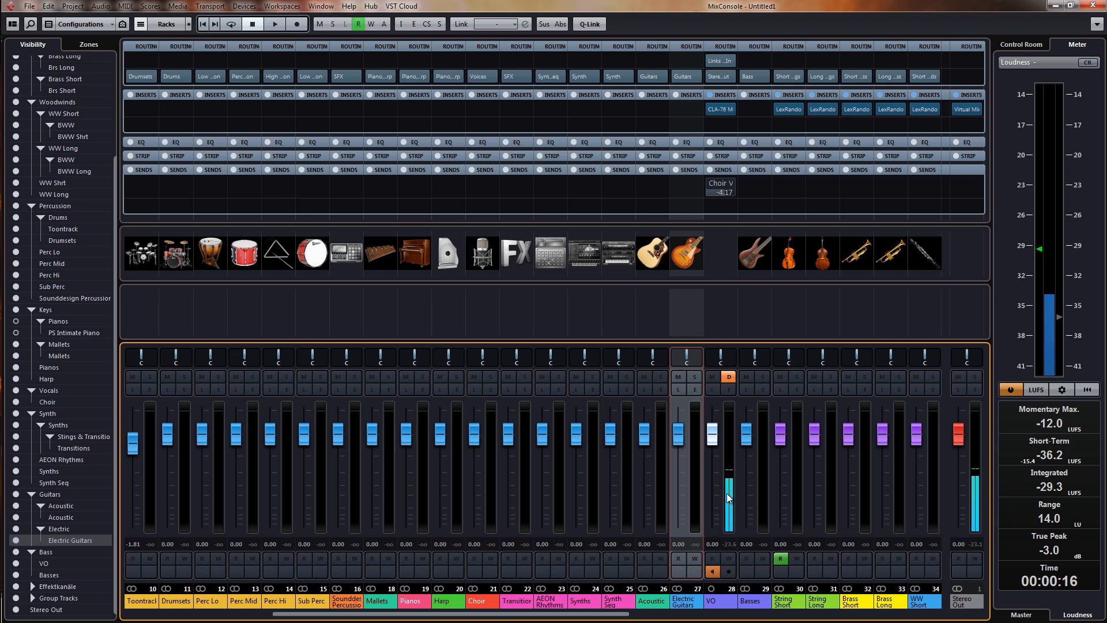
left_click(711, 511)
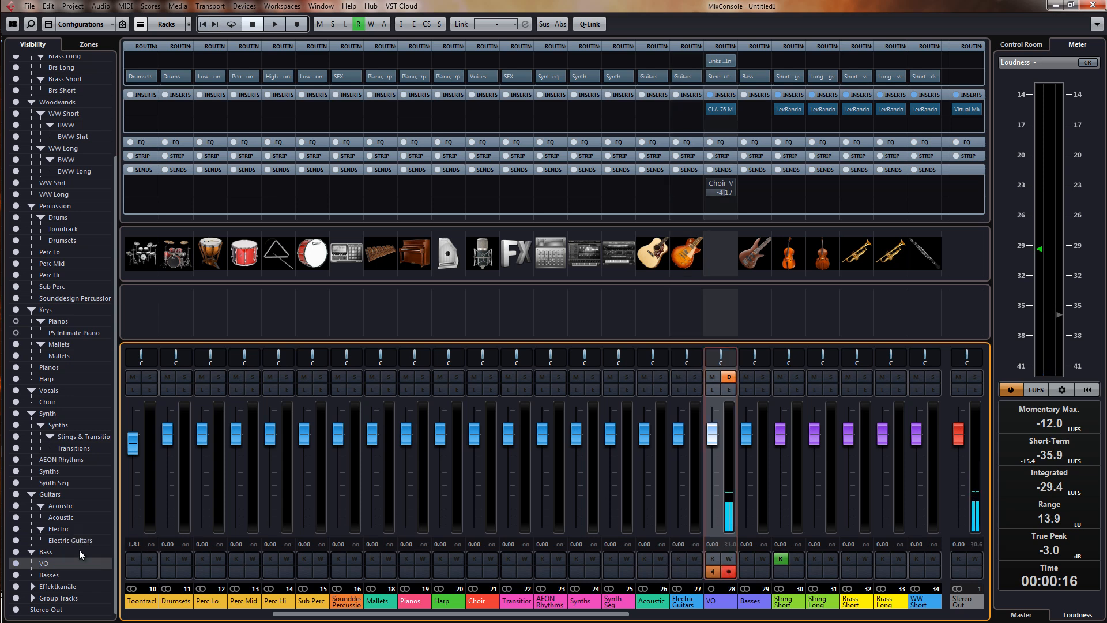
left_click(16, 564)
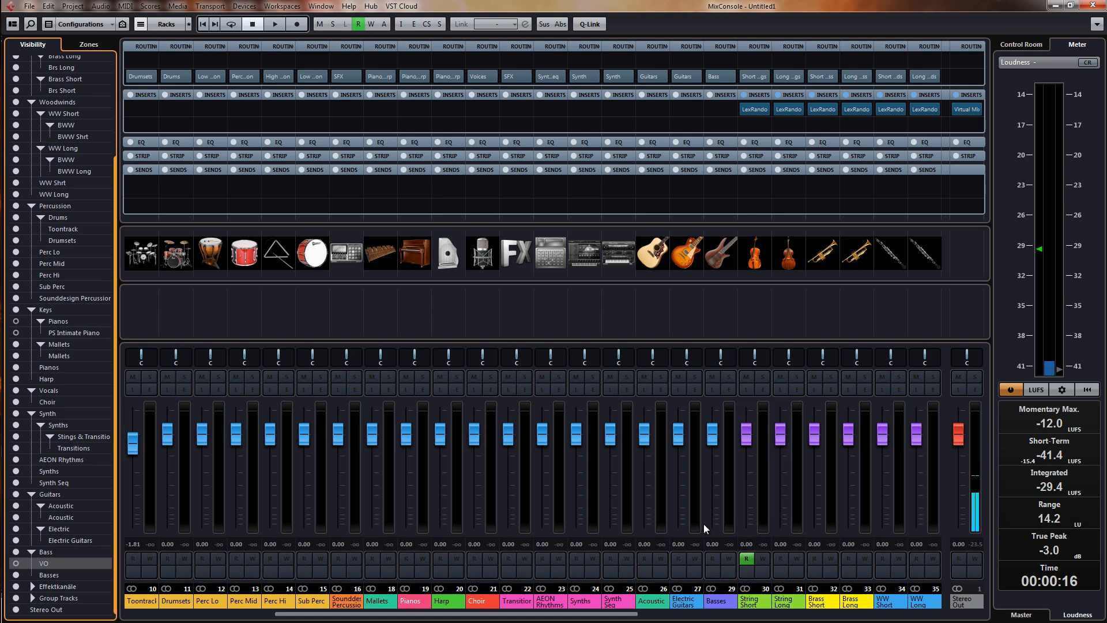
Demonstrate a channel batch export of the group channels from Long Strings to SFX, and close the audio mixdown export without exporting
left_click_drag(364, 615, 715, 615)
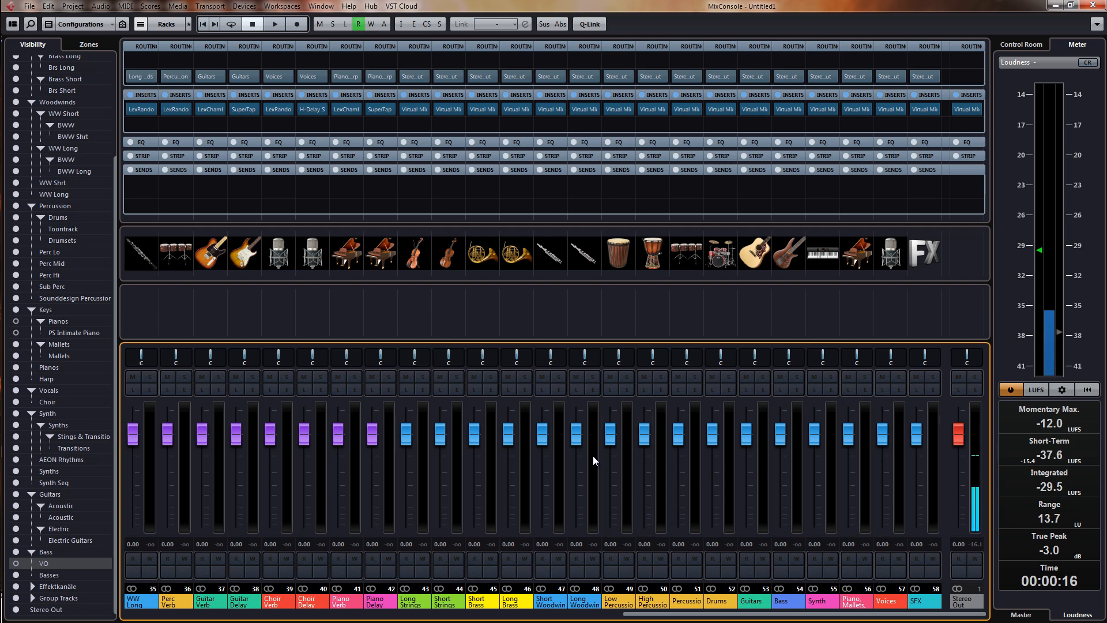
key("ctrl+shift+e")
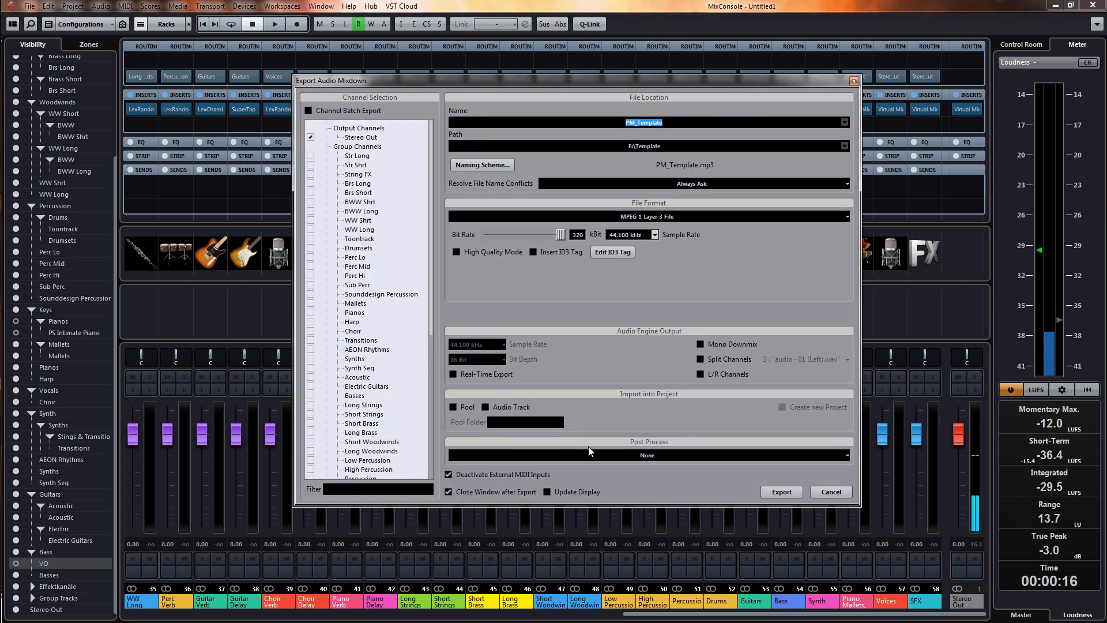
left_click(313, 110)
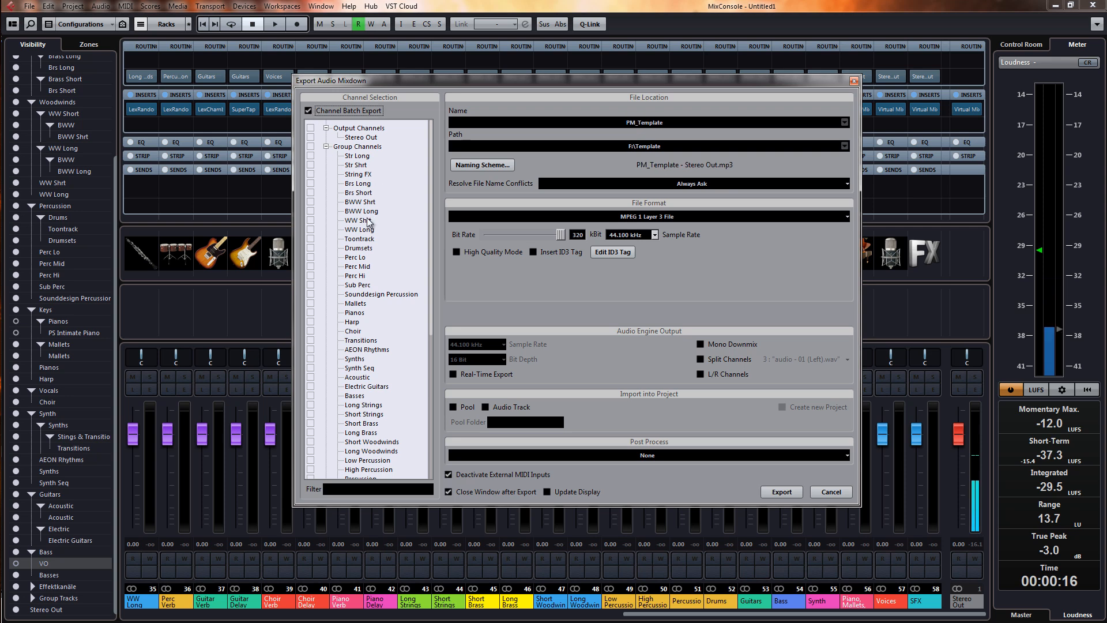
scroll(358, 211, "down", 3)
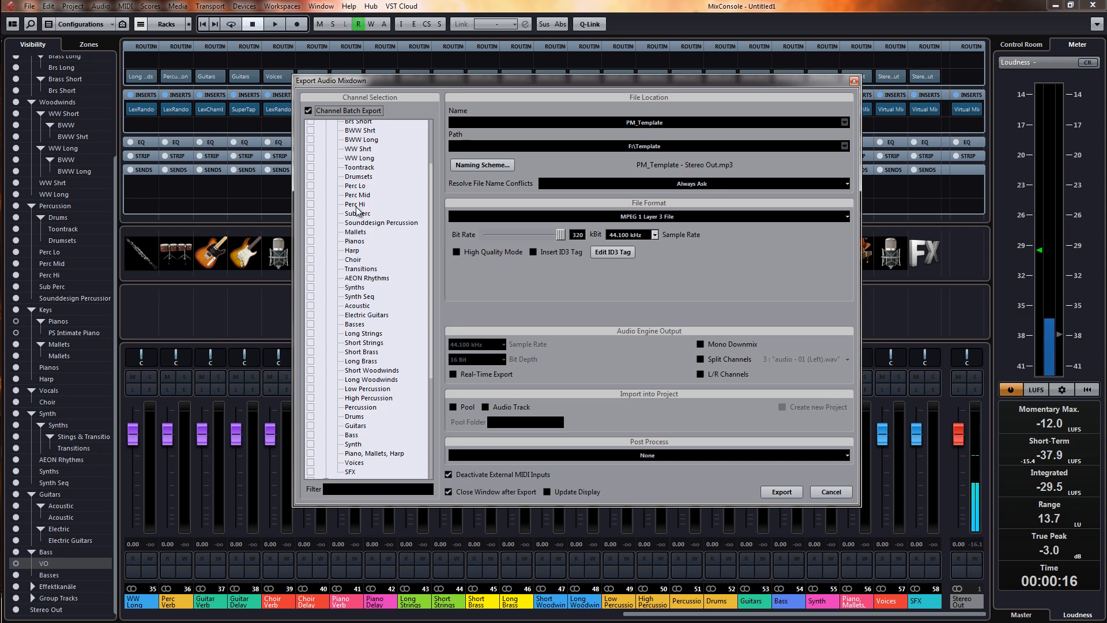
scroll(358, 211, "down", 3)
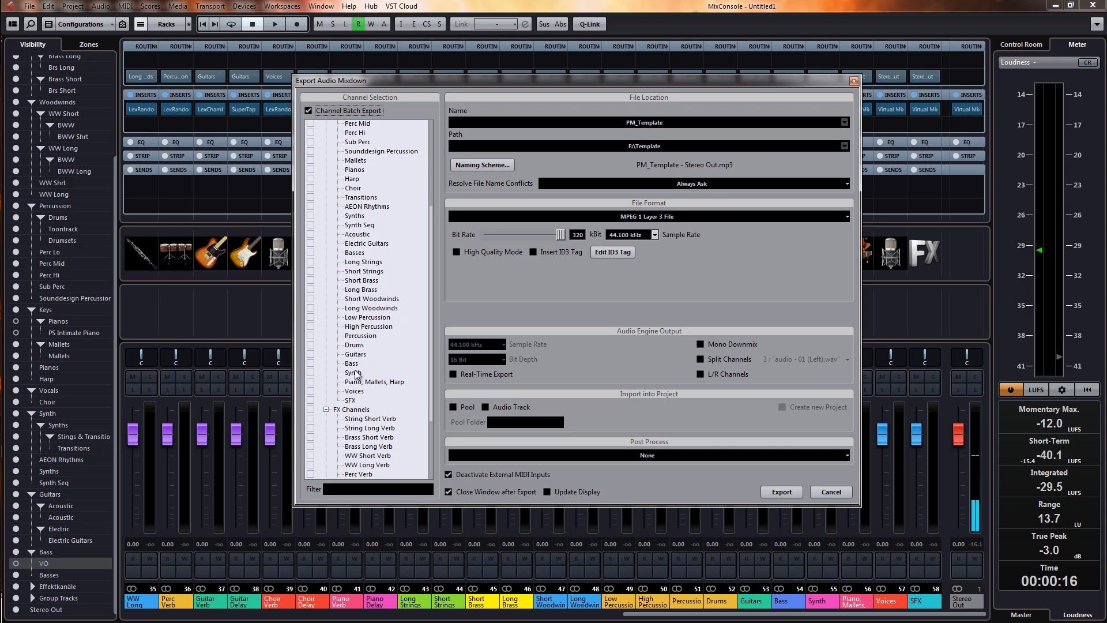
left_click_drag(317, 400, 310, 264)
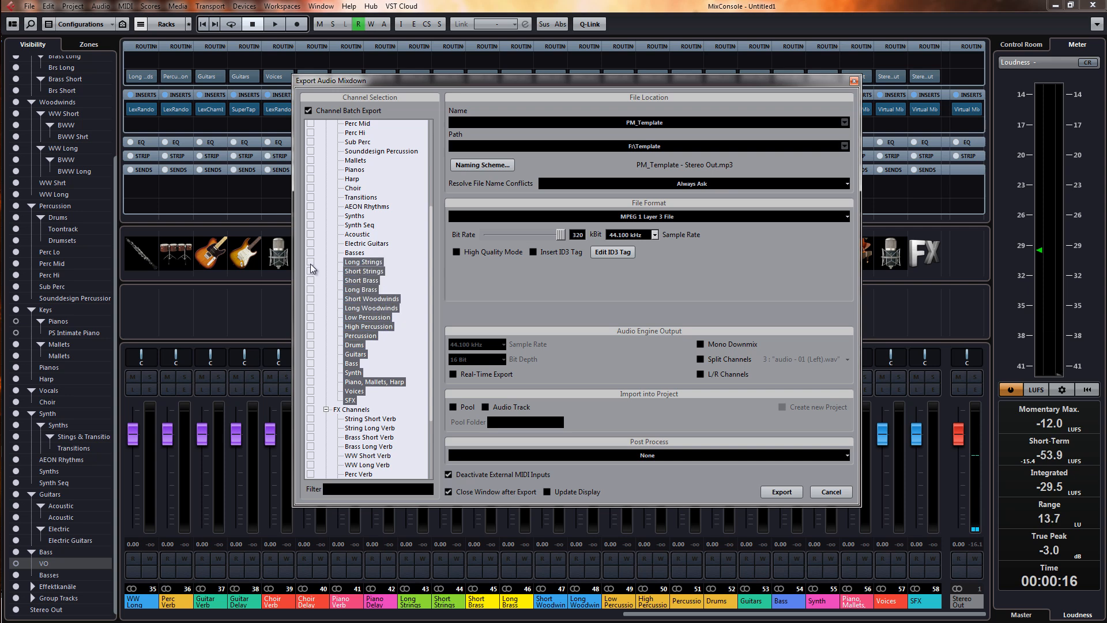
left_click(310, 270)
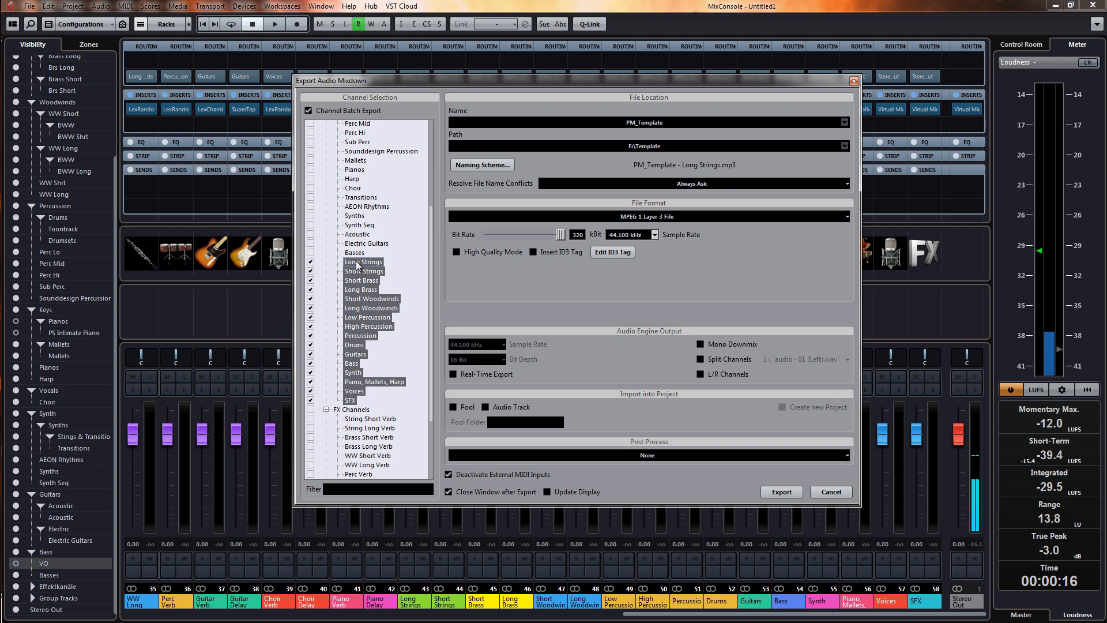
left_click(308, 111)
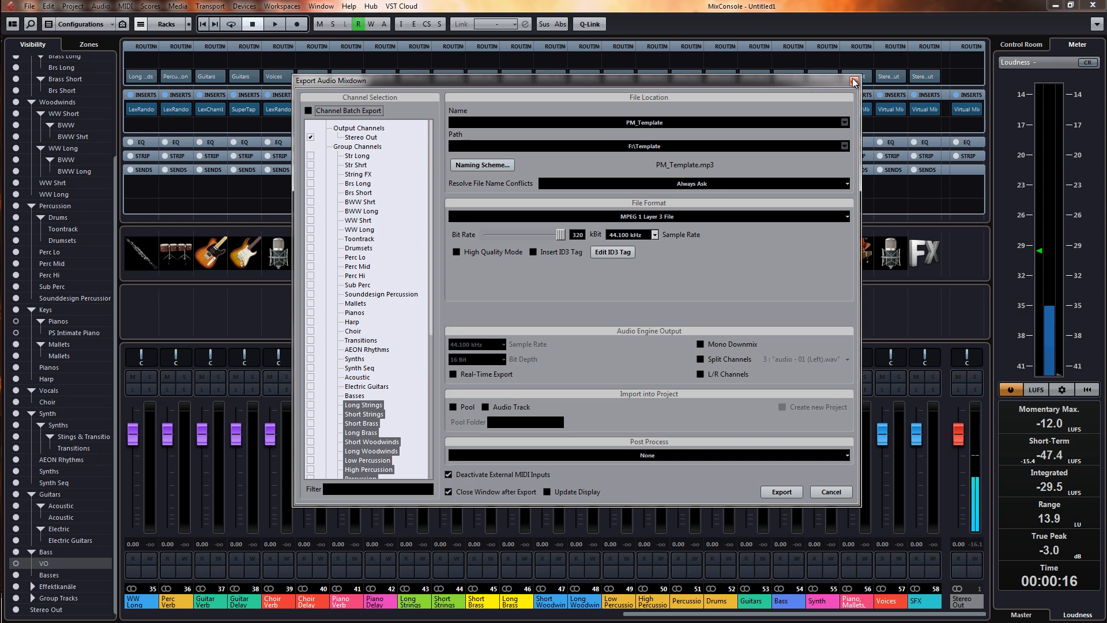
key("Escape")
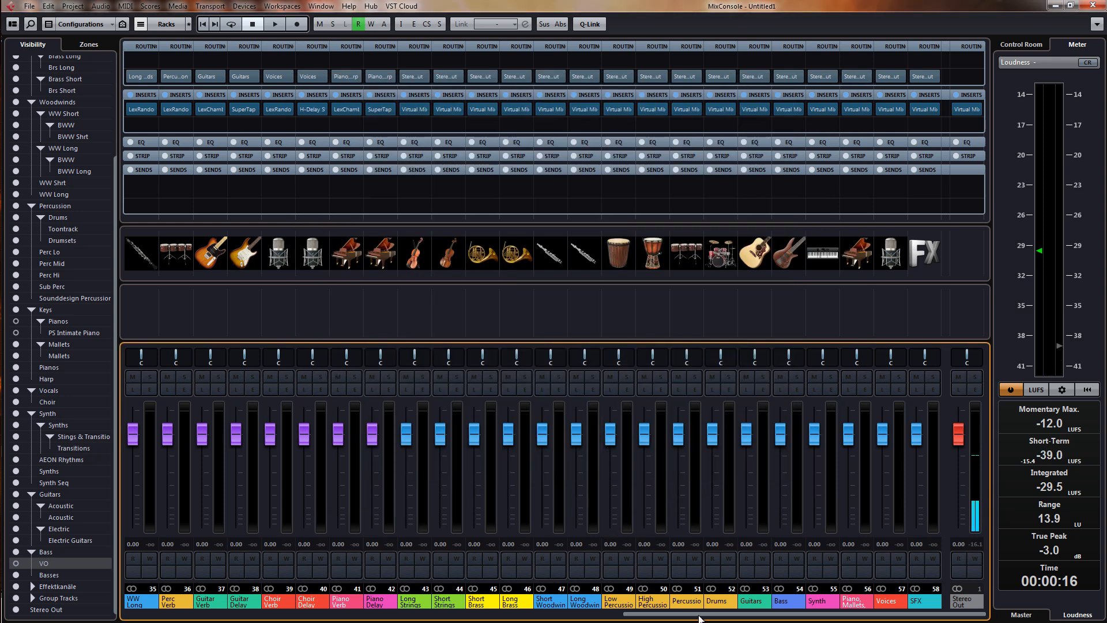
Examine the LexRandomHall reverb on the String Short Verb channel and the plug-in choices for its insert slot
left_click_drag(699, 616, 539, 622)
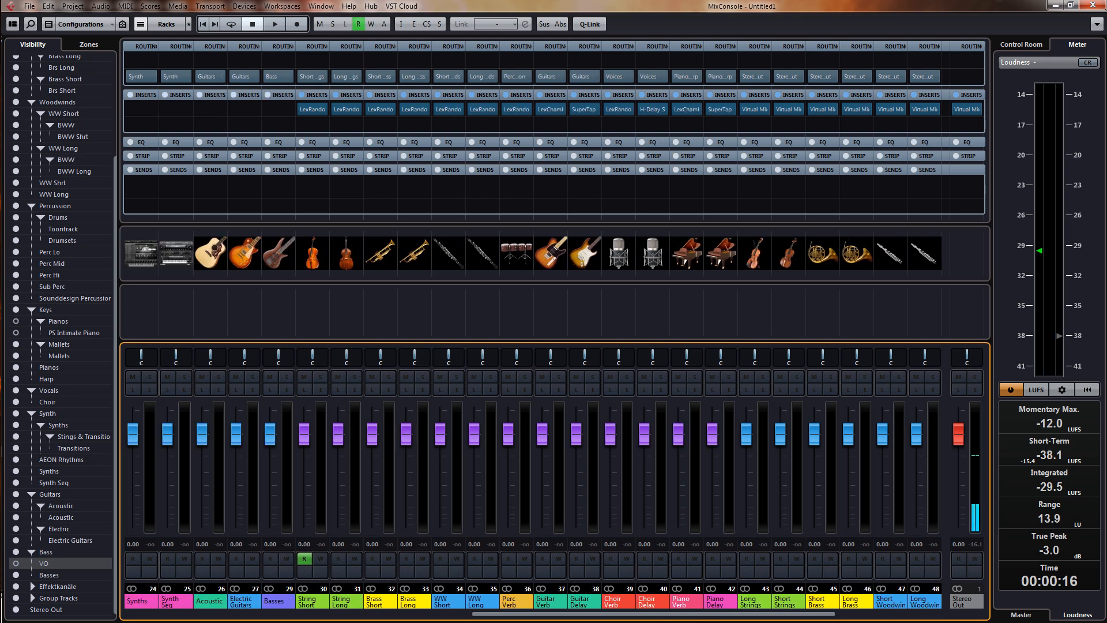
left_click(320, 514)
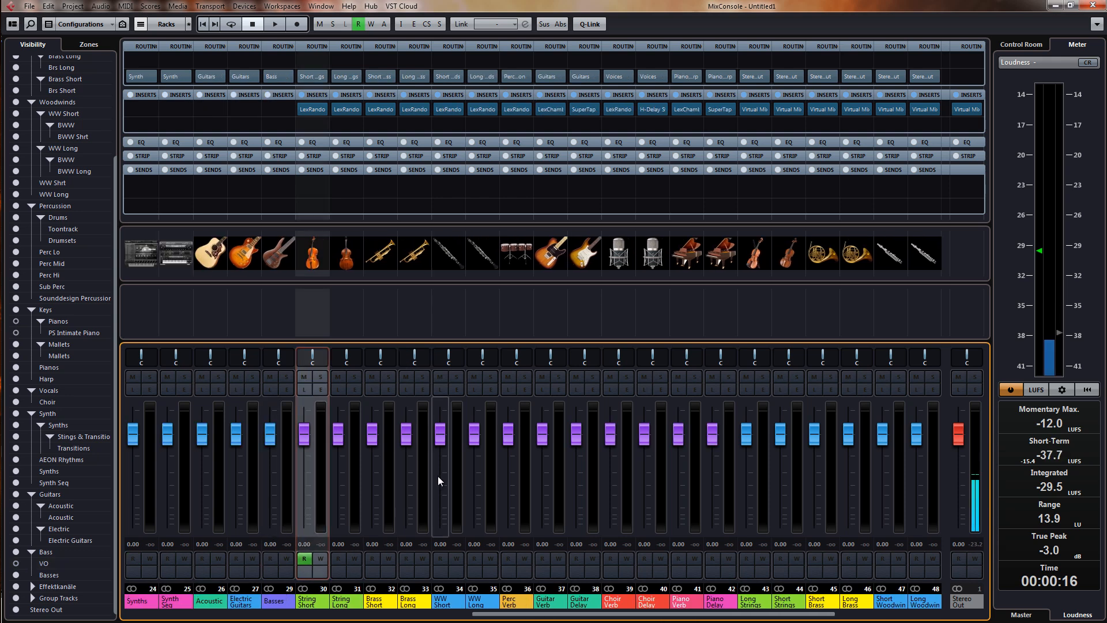
left_click(313, 108)
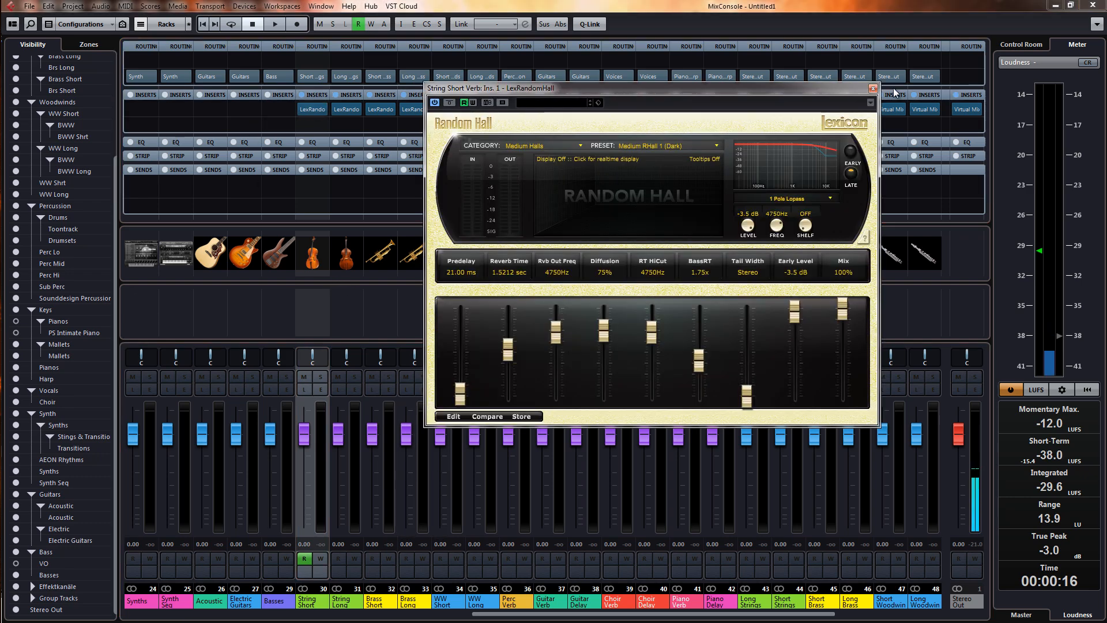
left_click(873, 88)
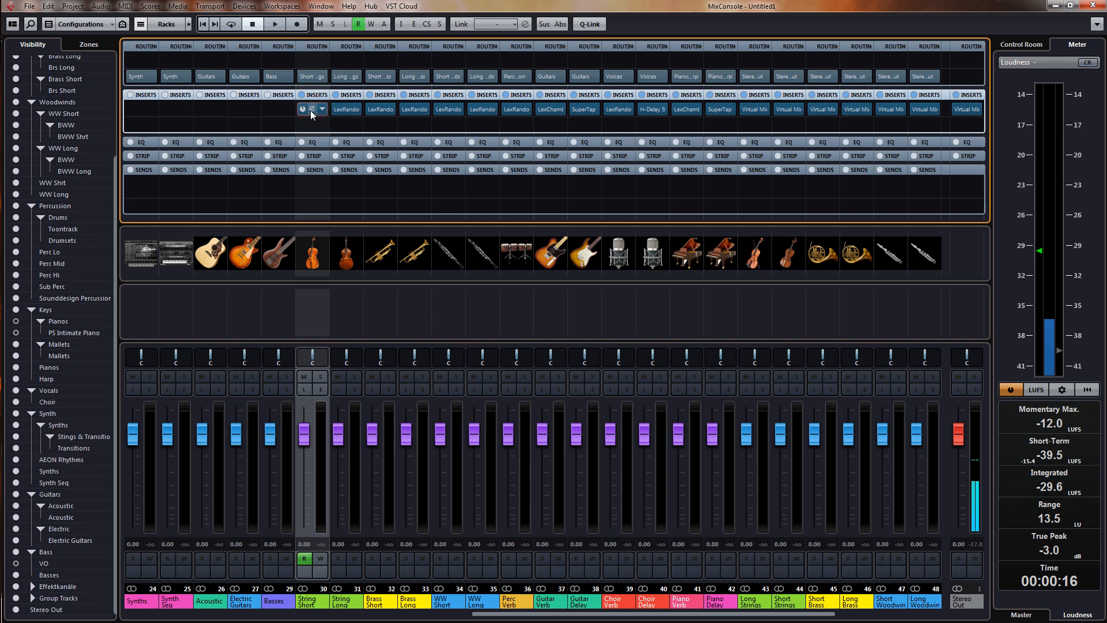
left_click(313, 110)
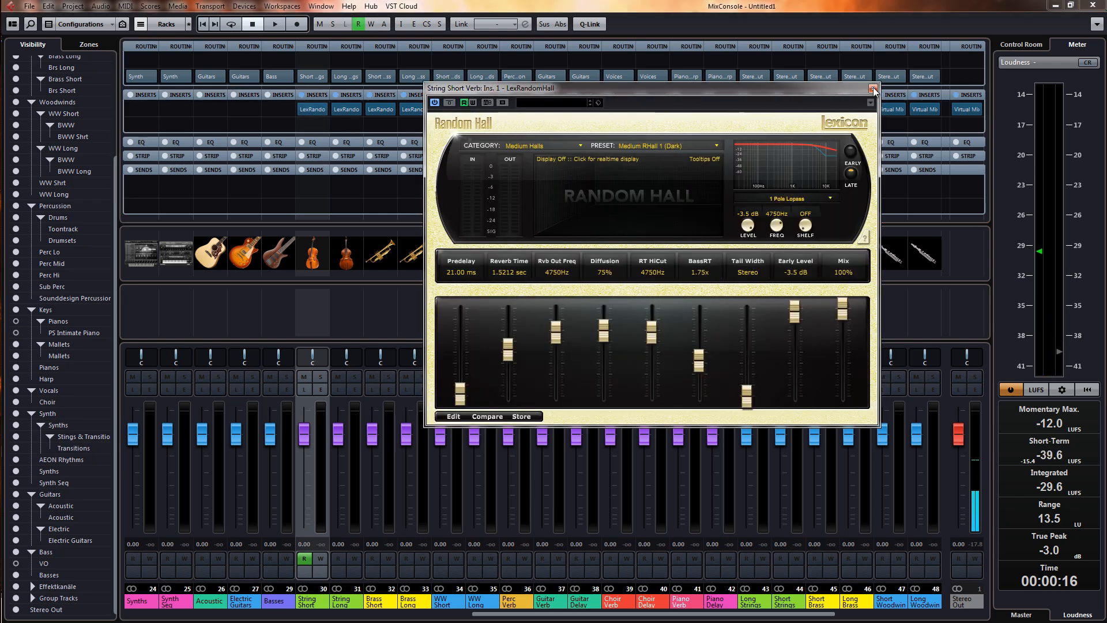
left_click(873, 88)
left_click(324, 108)
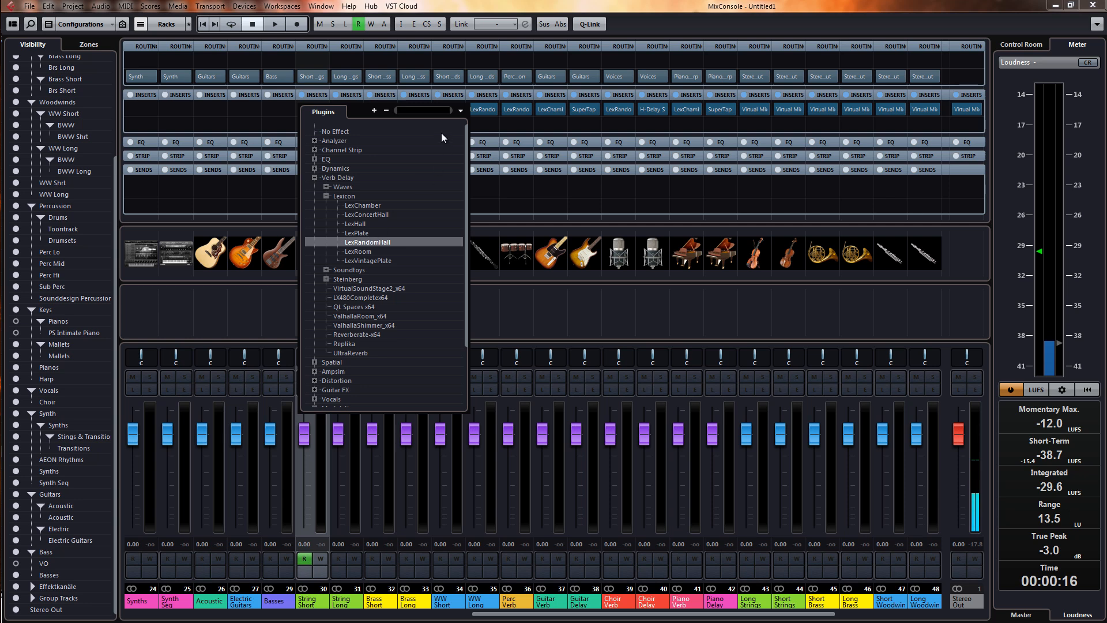
left_click(315, 82)
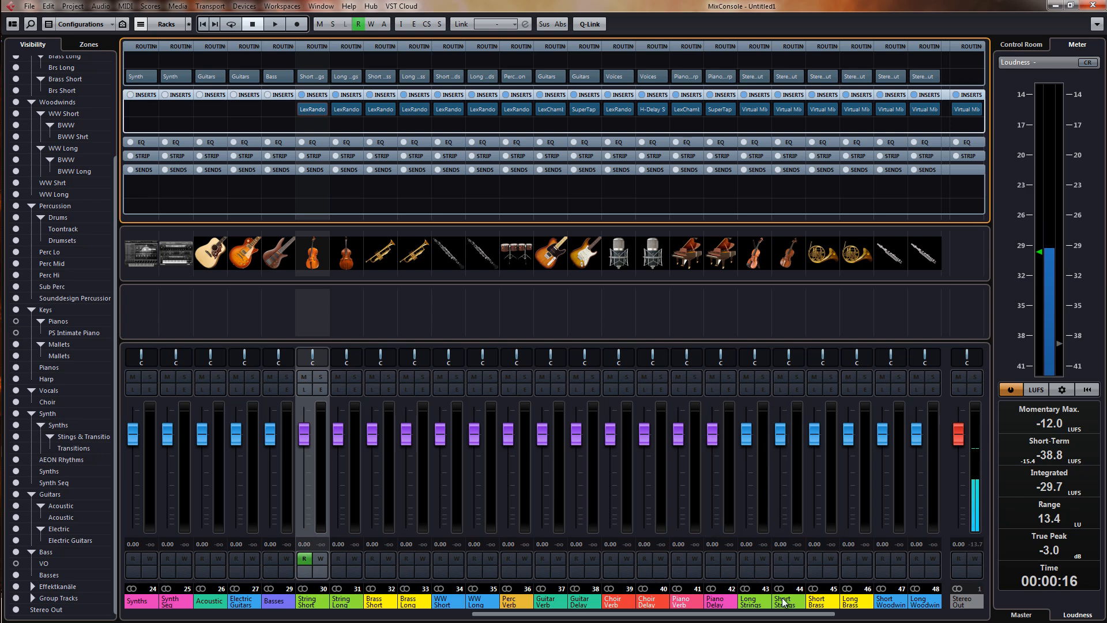
Go through the reverb, delay and group channels in the MixConsole and return to the project's track list
scroll(973, 603, "right", 5)
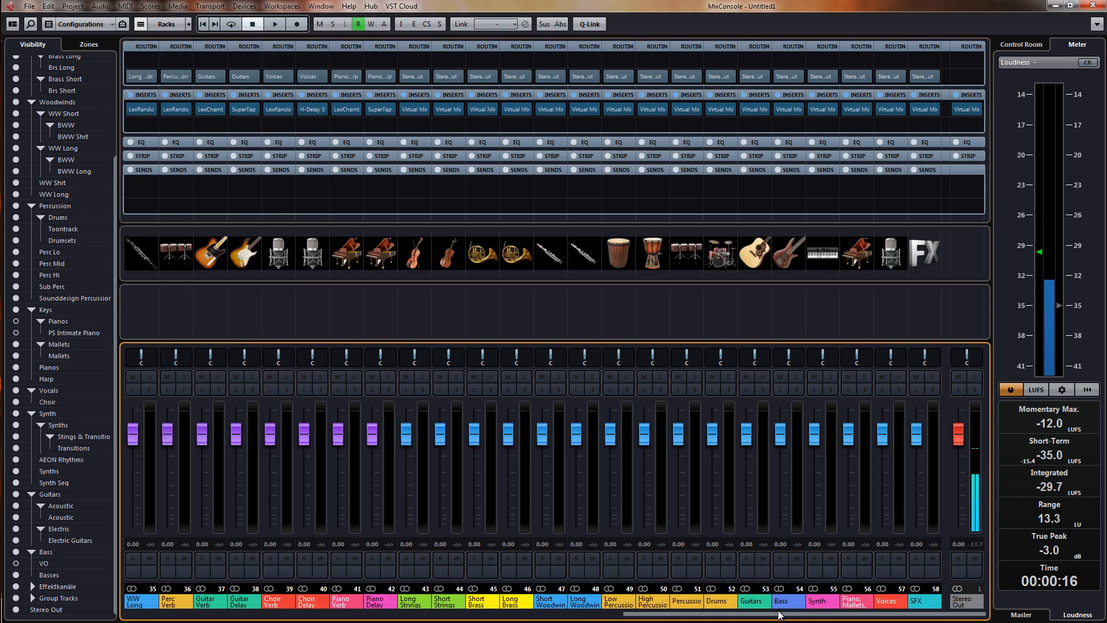
left_click_drag(705, 616, 535, 618)
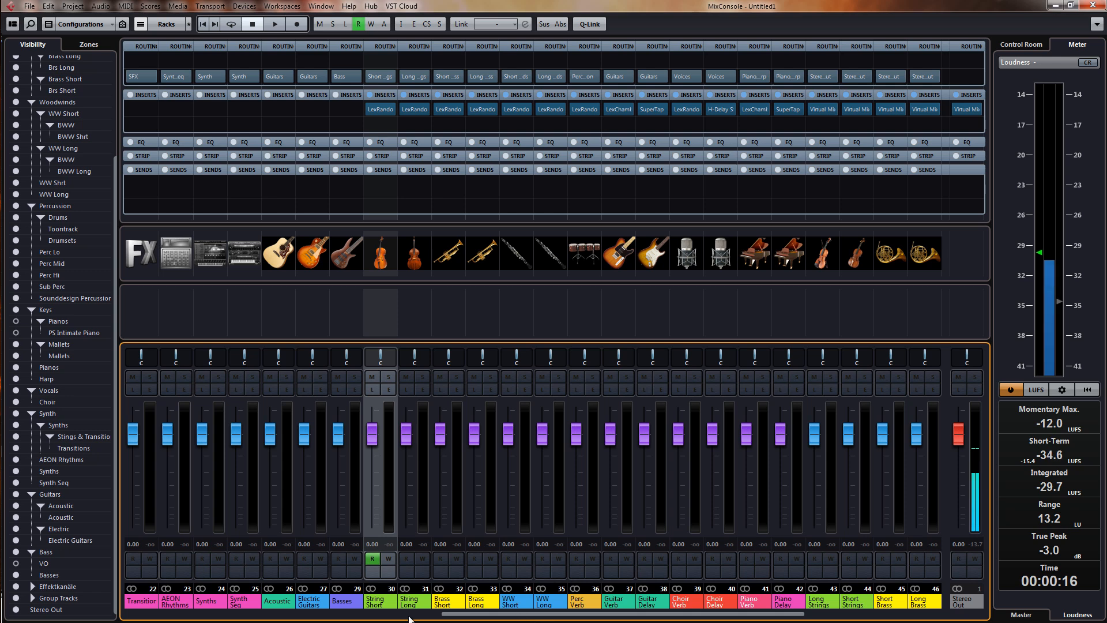
mouse_move(383, 115)
left_click_drag(1004, 9, 1106, 9)
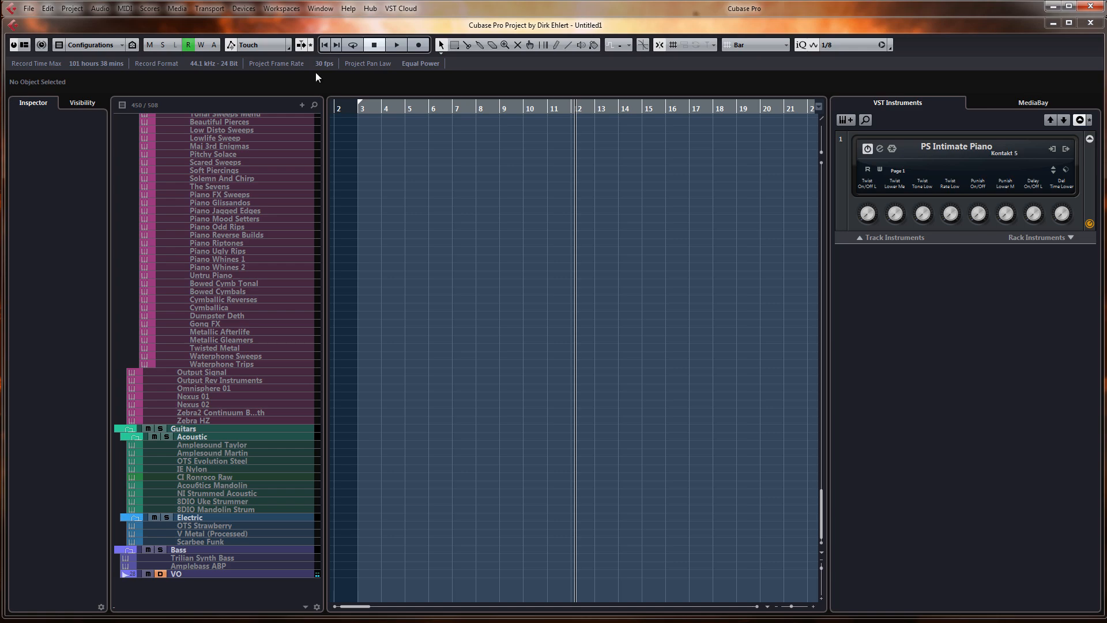
Browse the project's short string and String FX tracks, and briefly check the MixConsole channels
left_click_drag(821, 501, 822, 174)
scroll(285, 196, "down", 5)
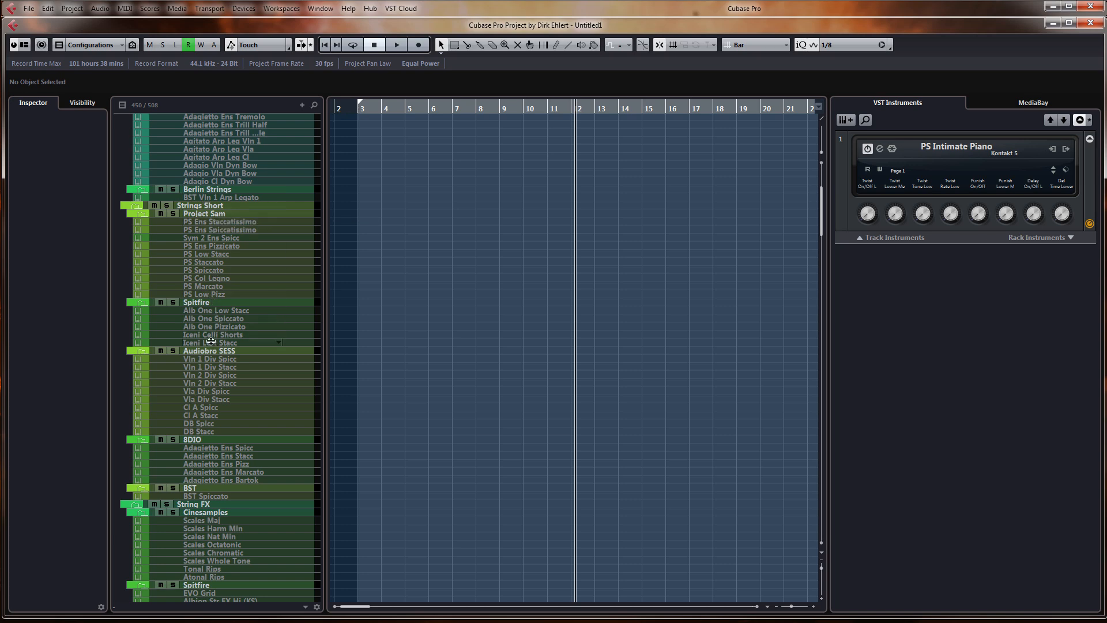
scroll(211, 362, "down", 3)
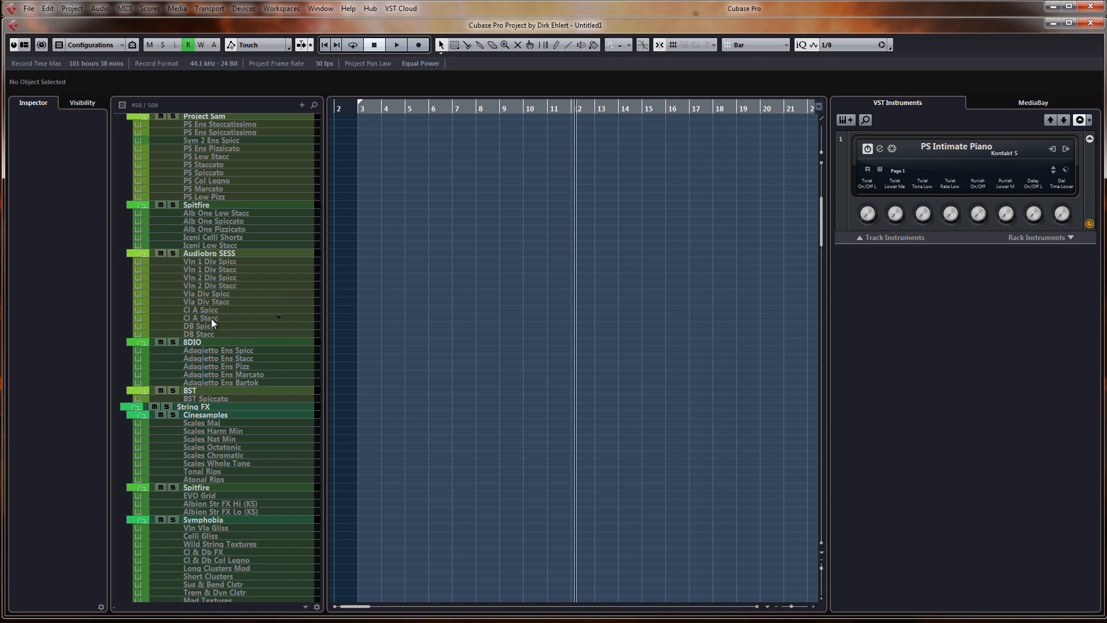
scroll(211, 319, "down", 3)
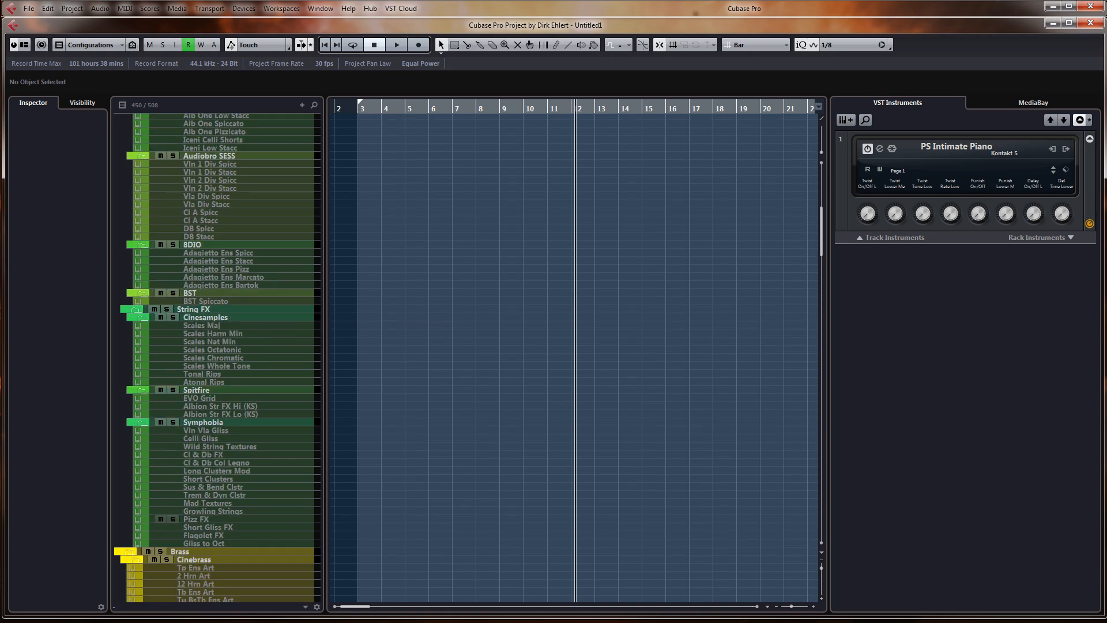
key("F3")
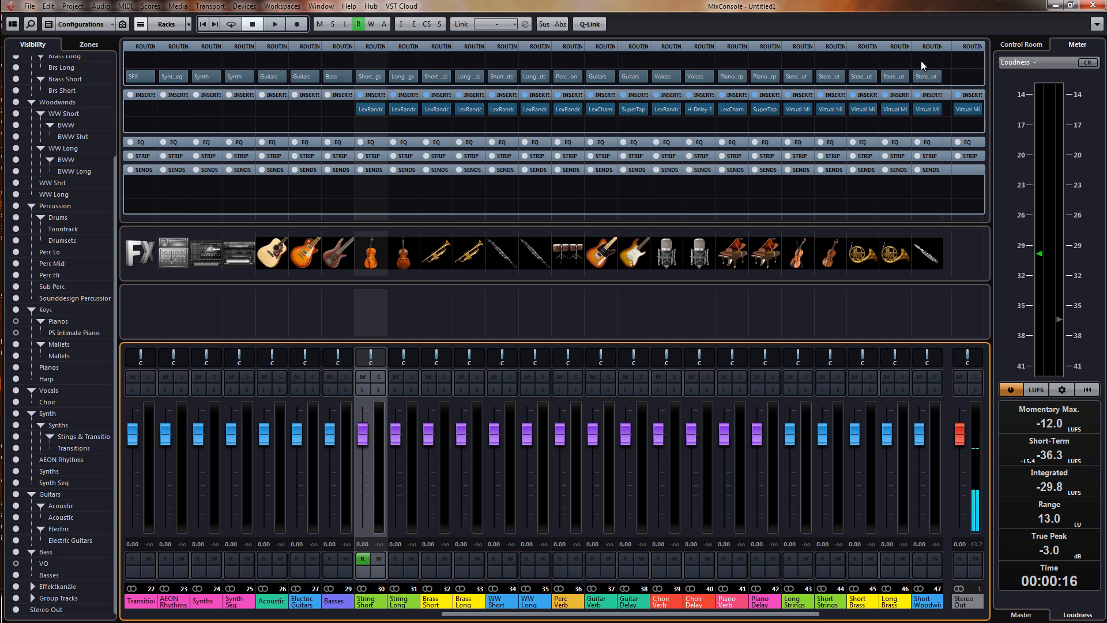
left_click(1087, 8)
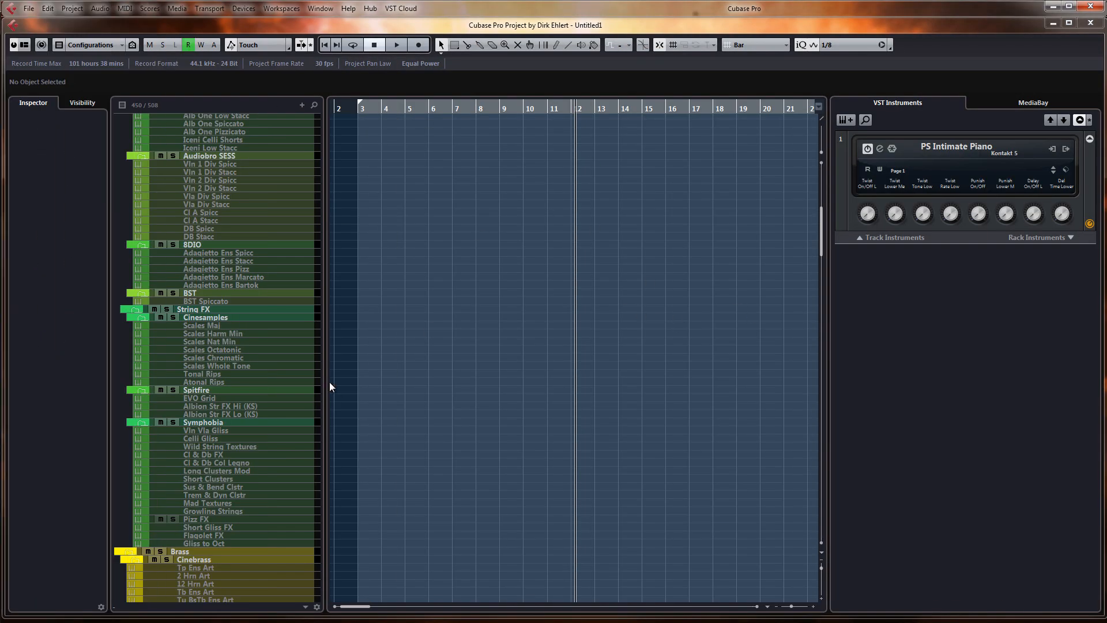
Enable the Alb One Str Long track in the Spitfire long strings folder and inspect its Kontakt instrument
left_click(425, 398)
scroll(417, 427, "up", 10)
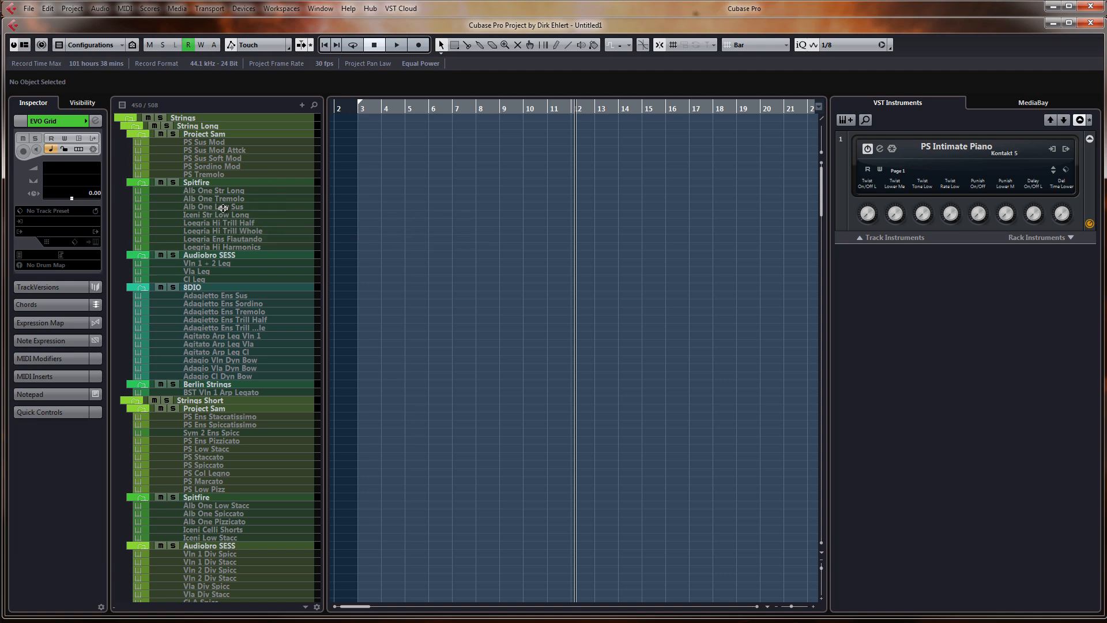
left_click(219, 207)
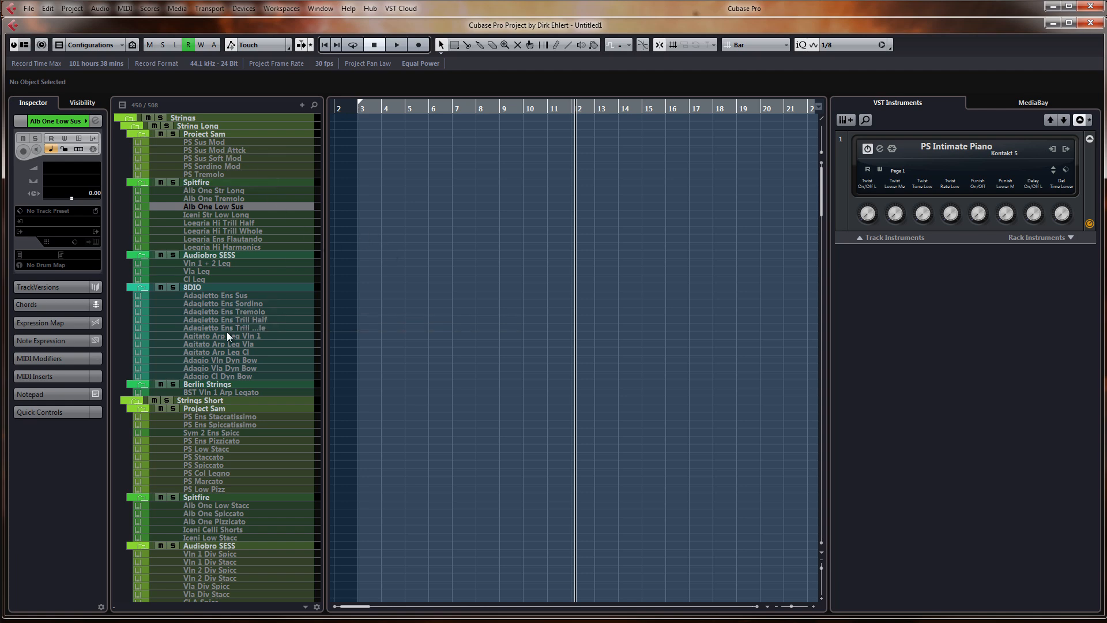
left_click(219, 192)
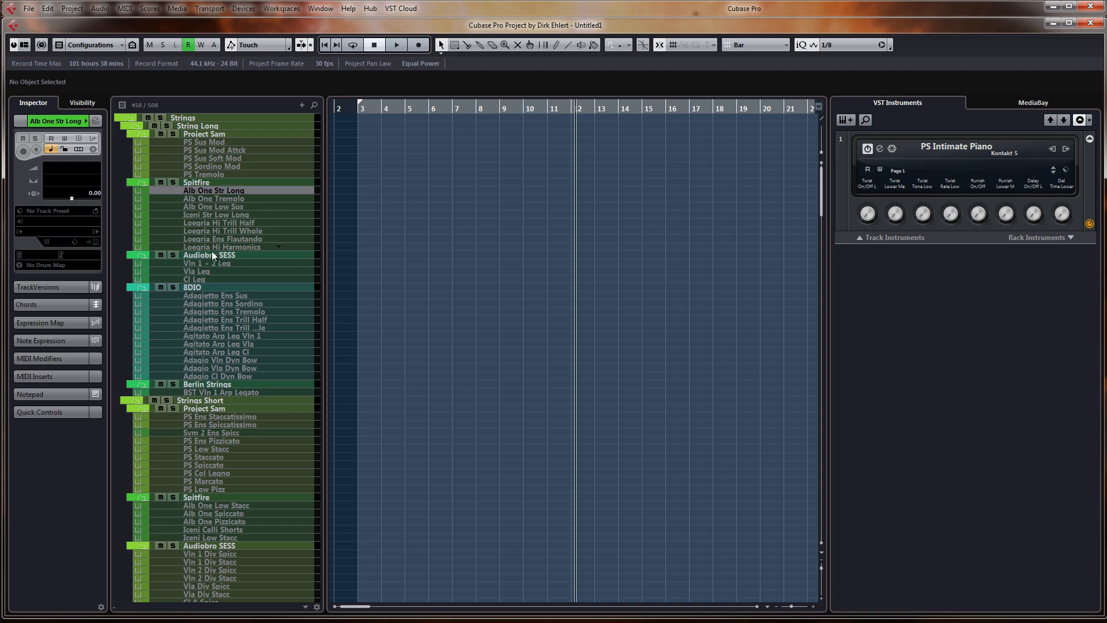
key("shift+e")
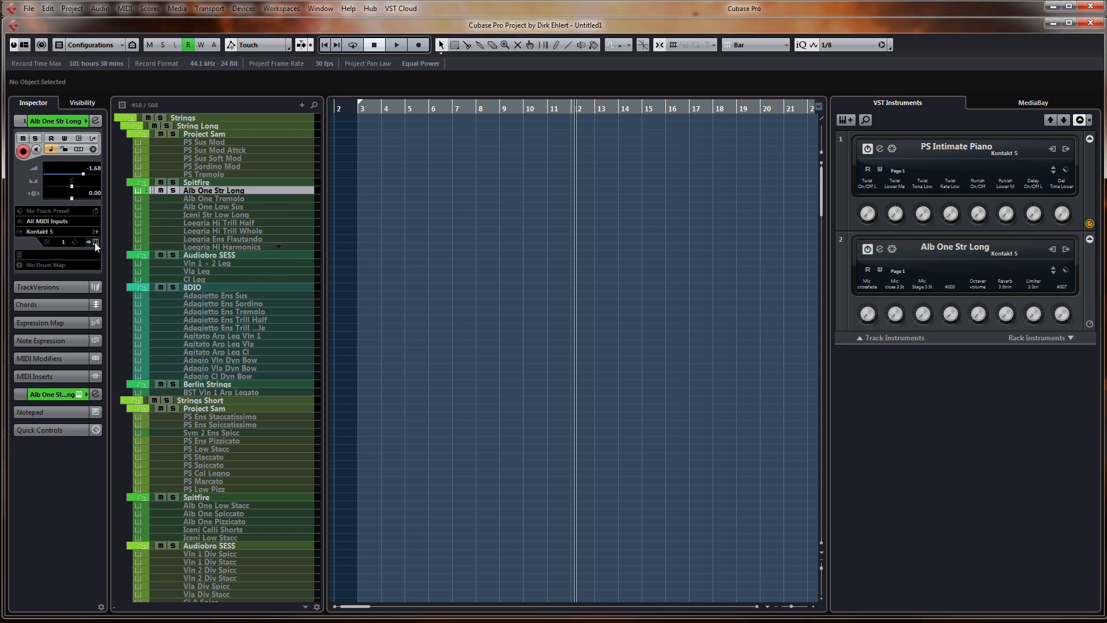
left_click(94, 242)
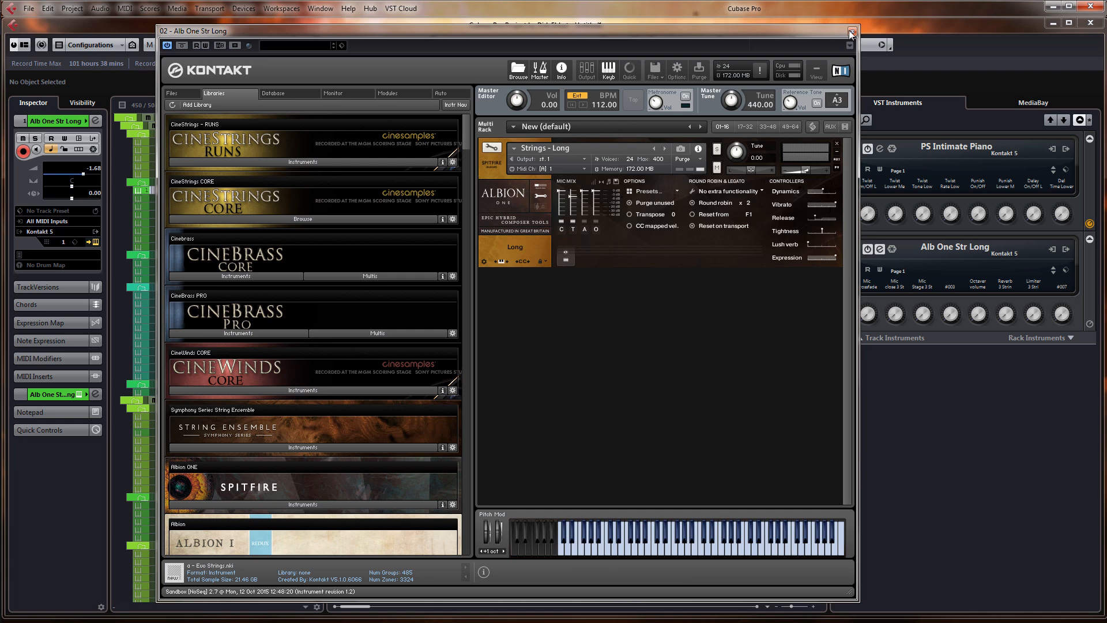
left_click(852, 32)
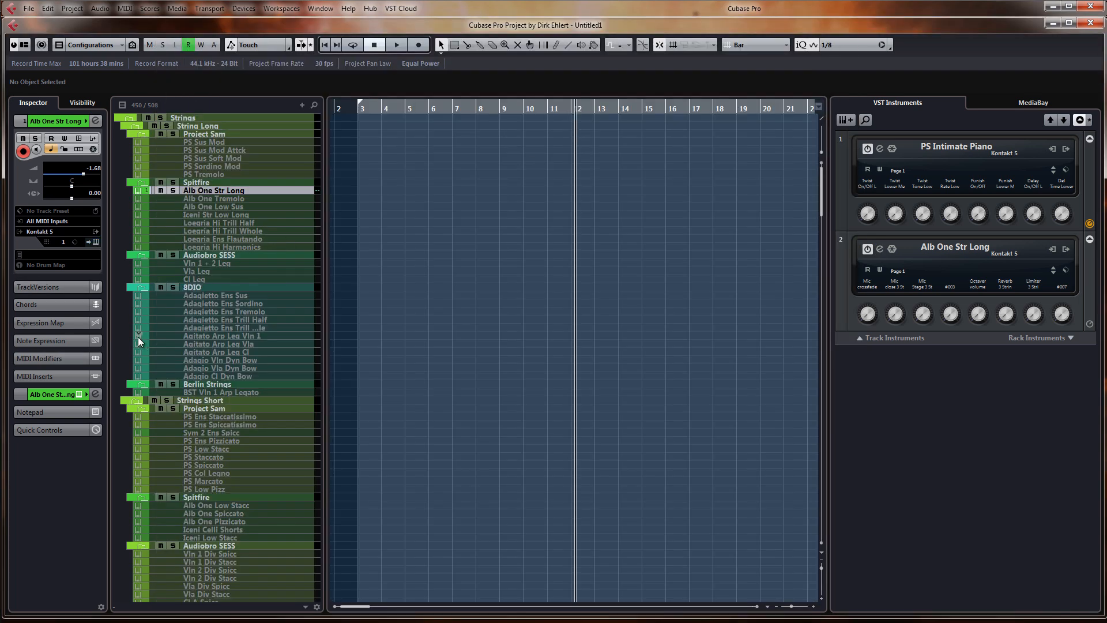
Show the audio sends of Alb One Str Long and compare it with the disabled Loegria Ens Flautando track
left_click(48, 395)
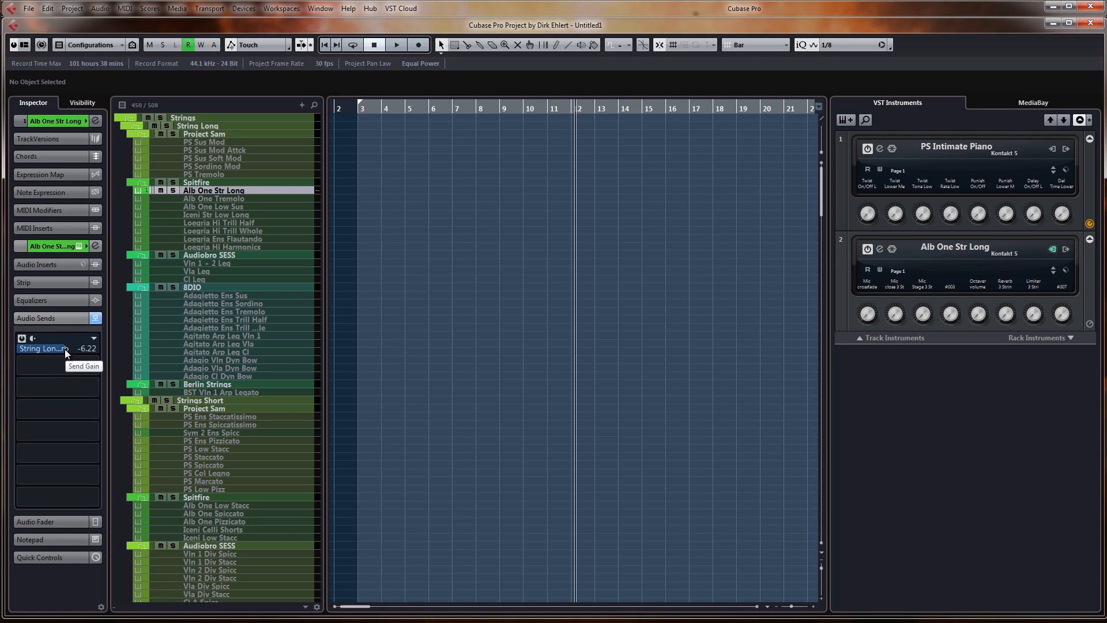
left_click(224, 239)
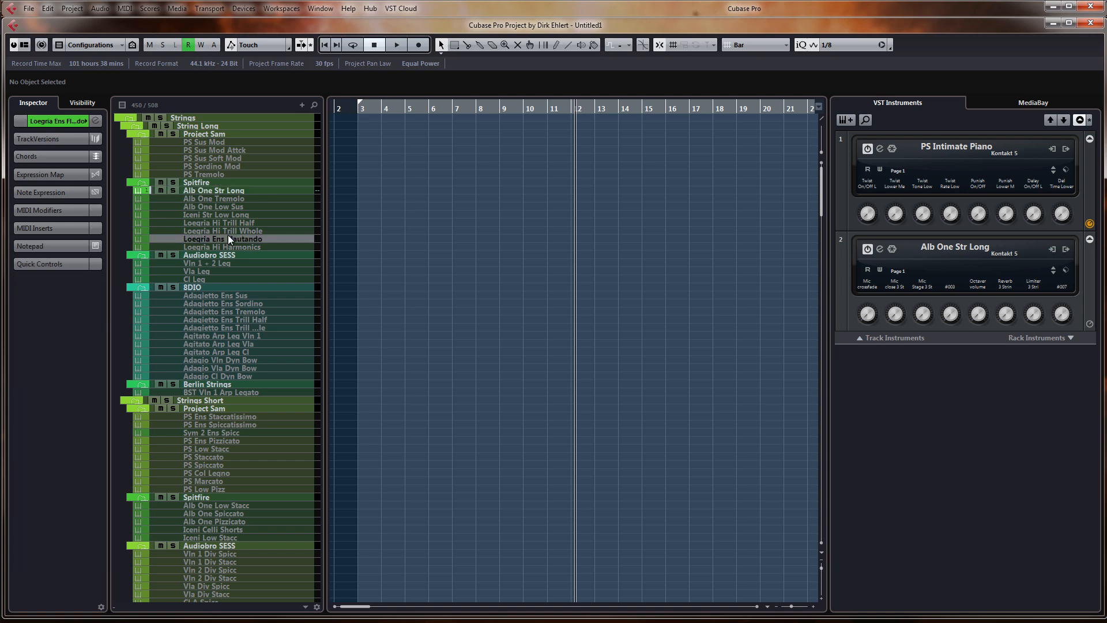
left_click(240, 192)
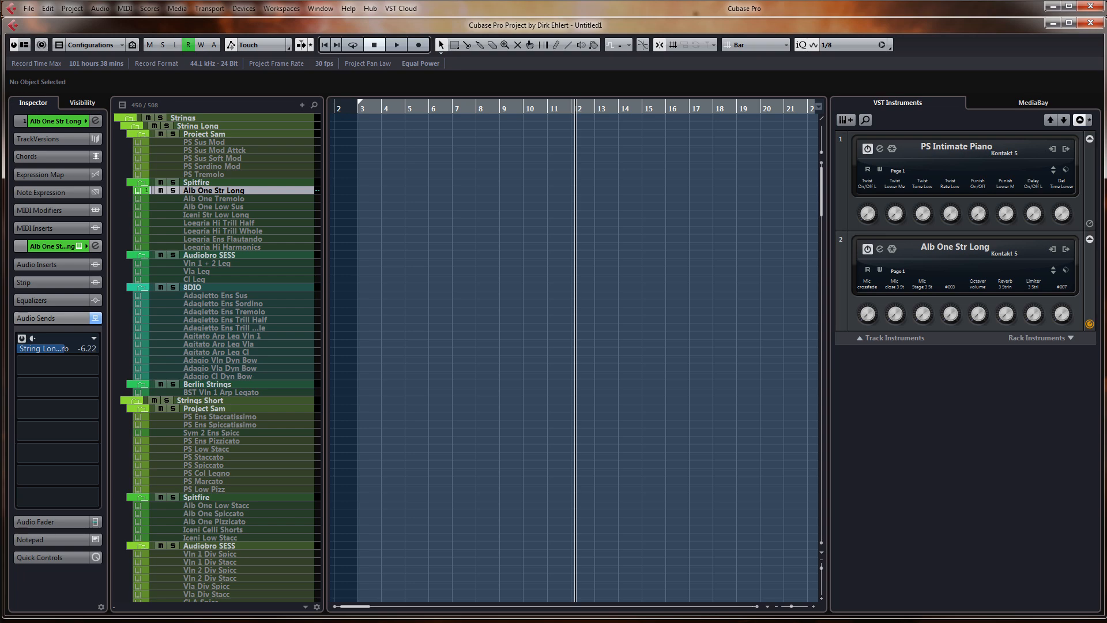
Inspect the LexRandomHall reverb on the String Long Verb channel in the MixConsole and return to the project
key("F3")
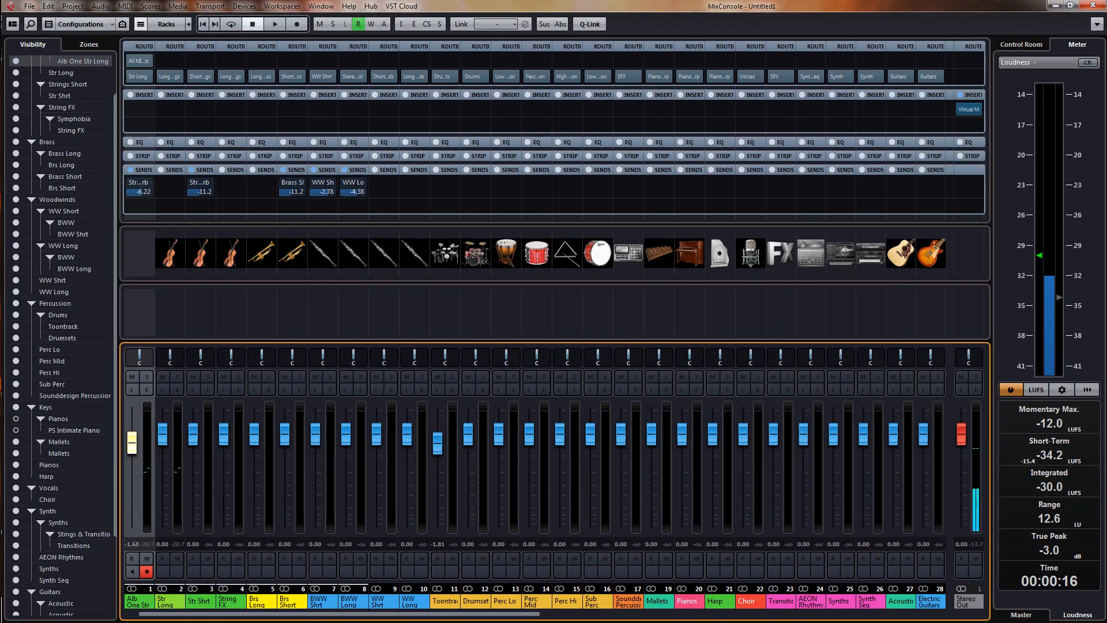
scroll(535, 600, "down", 6)
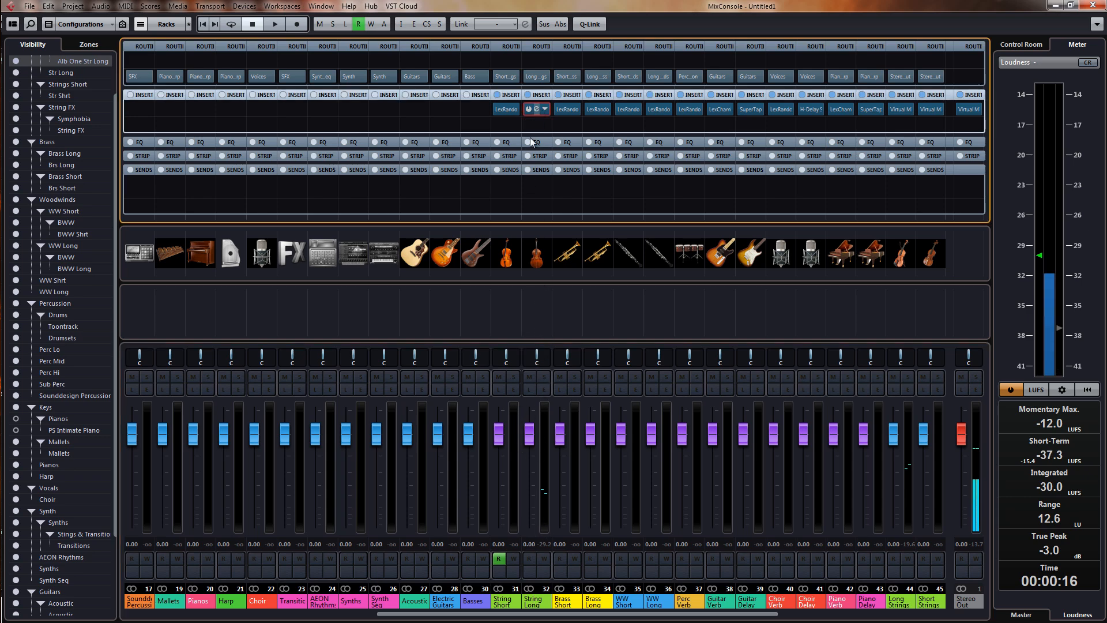
left_click(537, 109)
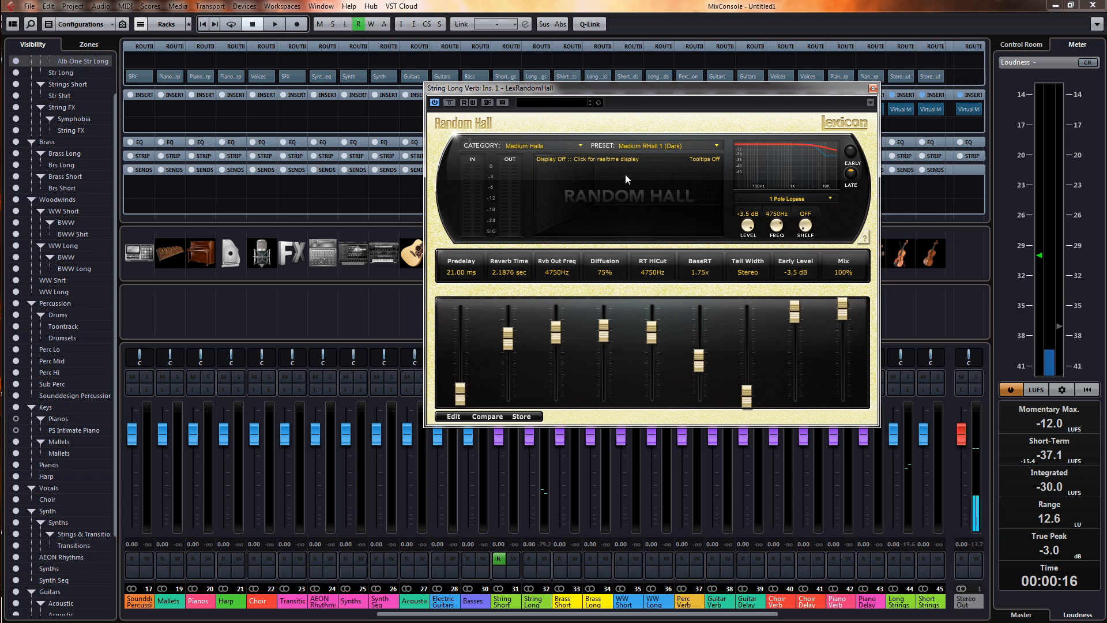
left_click(873, 89)
left_click_drag(1019, 7, 0, 29)
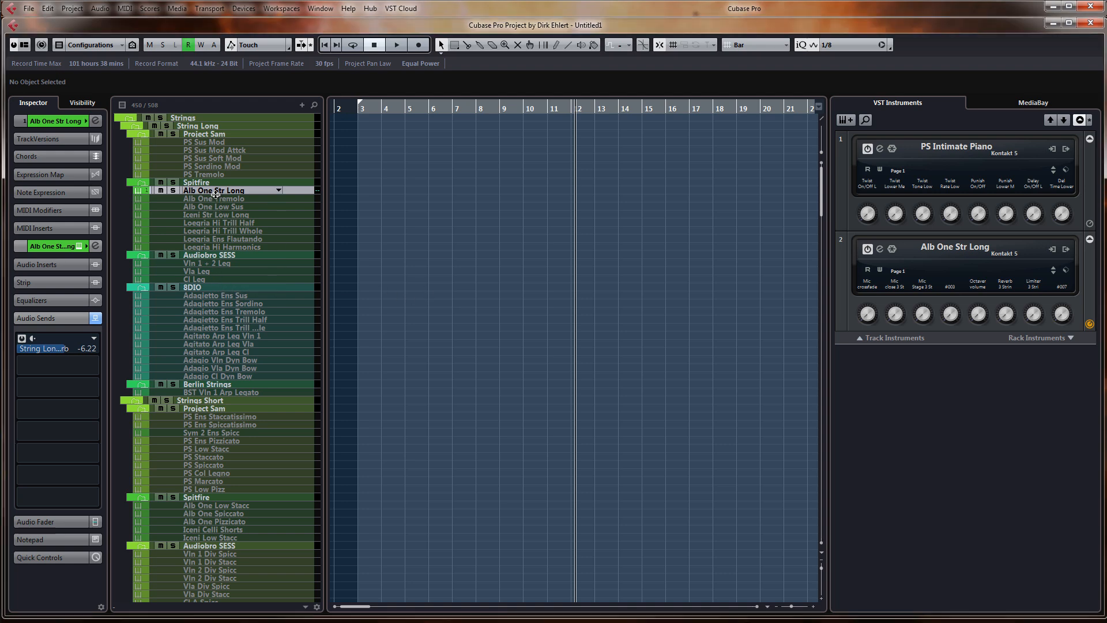
Test Alb One Str Long with its reverb send fully down, toggling the T microphone in Kontakt, and leave the send at -6.36
left_click_drag(62, 350, 19, 351)
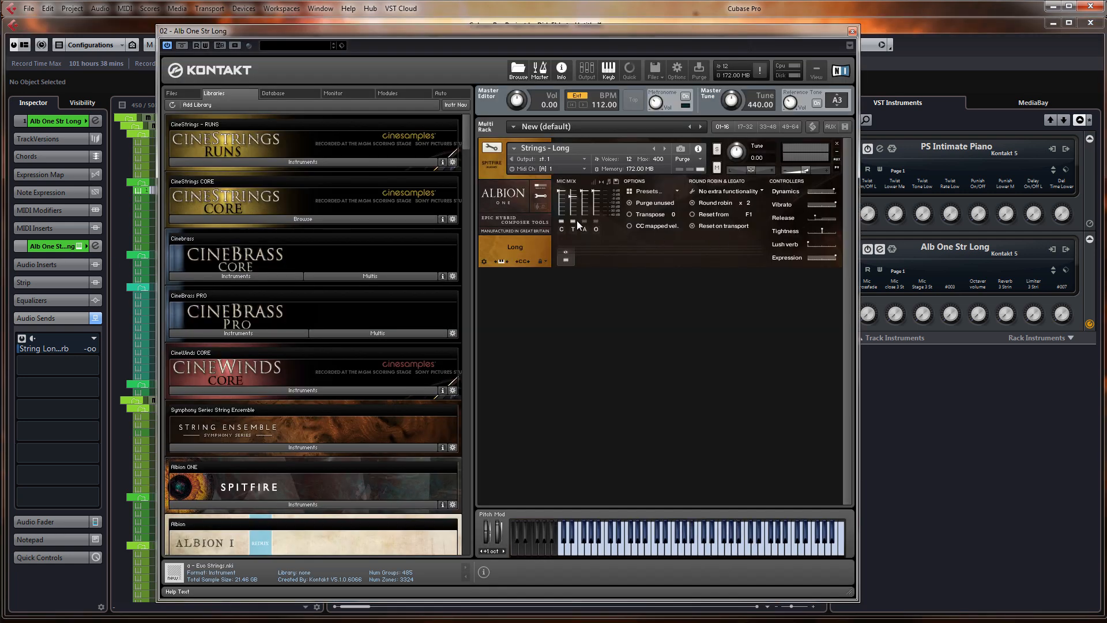
left_click(574, 221)
left_click(573, 220)
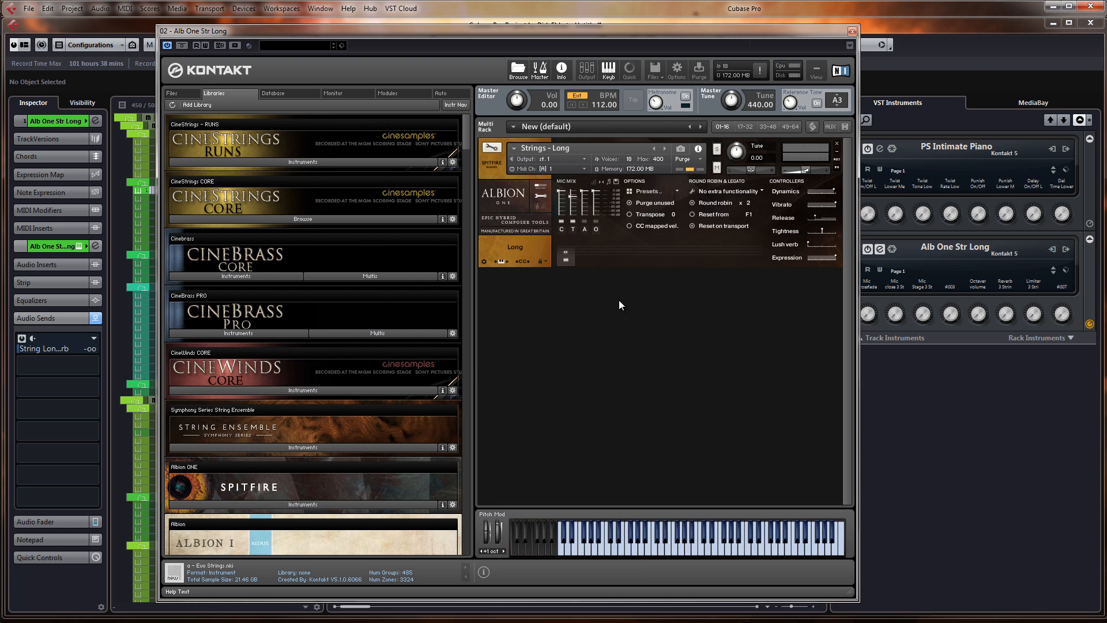
left_click(853, 33)
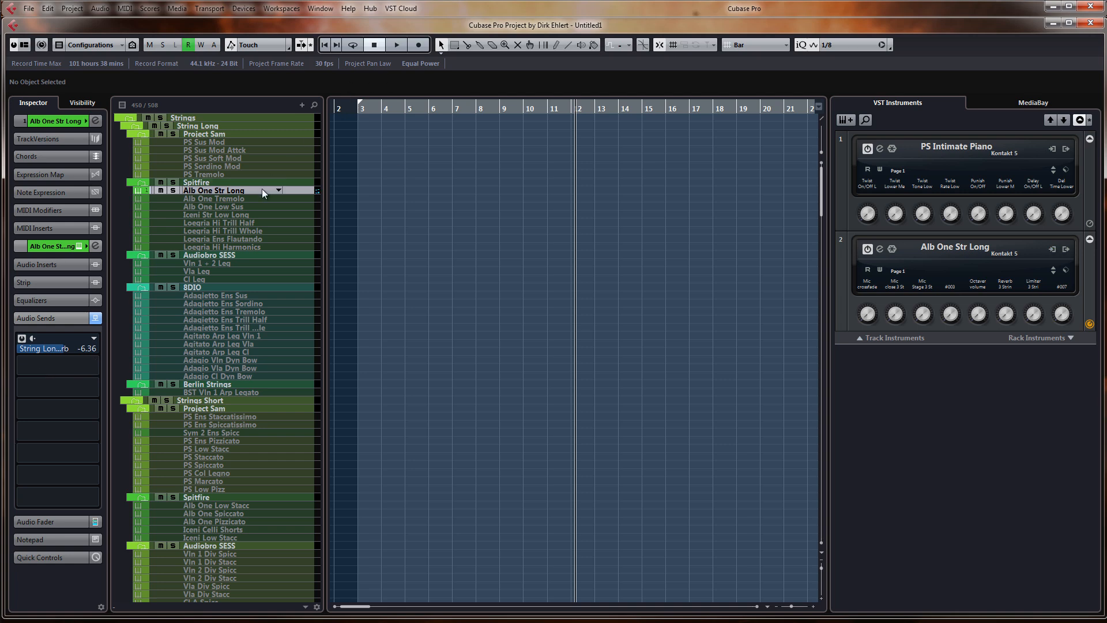
Enable the Loegria Hi Trill Whole track, and record a MIDI part on Alb One Str Long from bar 3 to bar 6
left_click(261, 230)
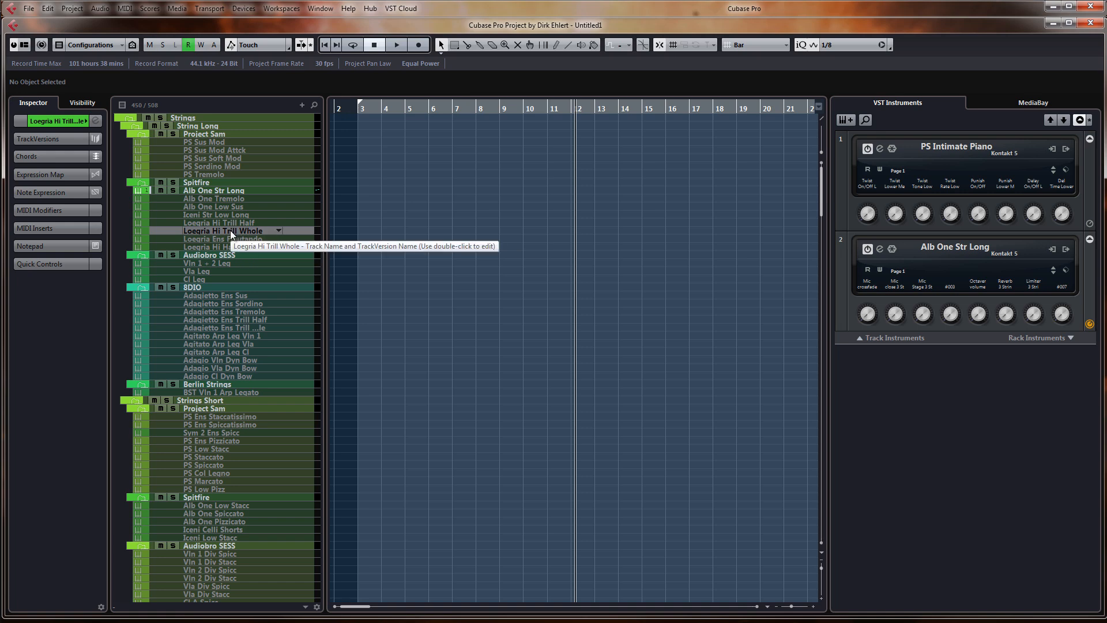
key("shift+d")
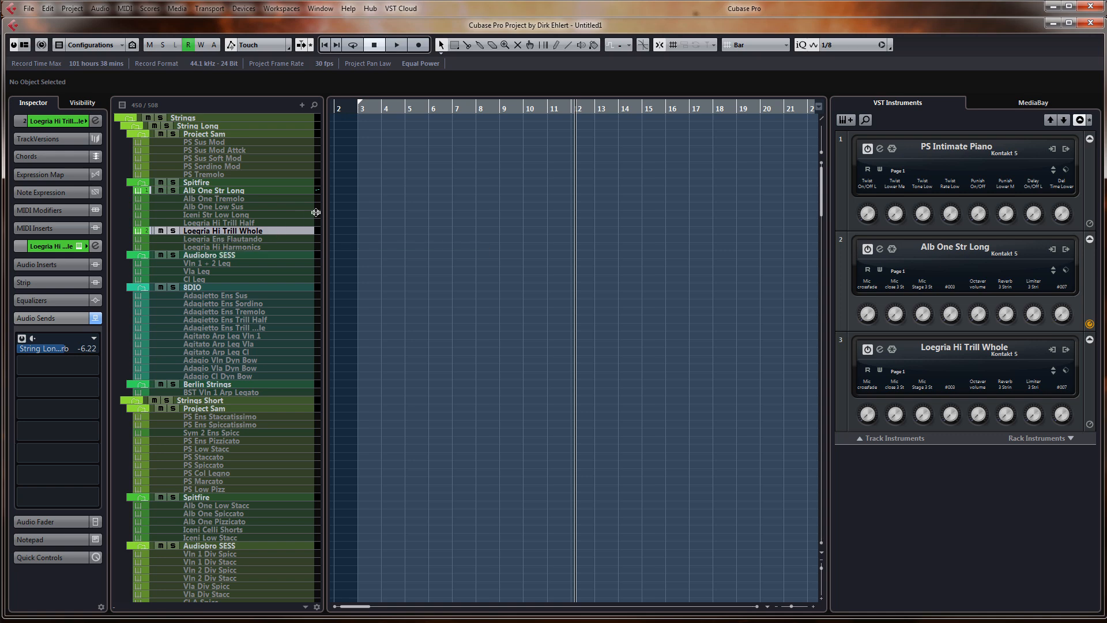
key("KP_1")
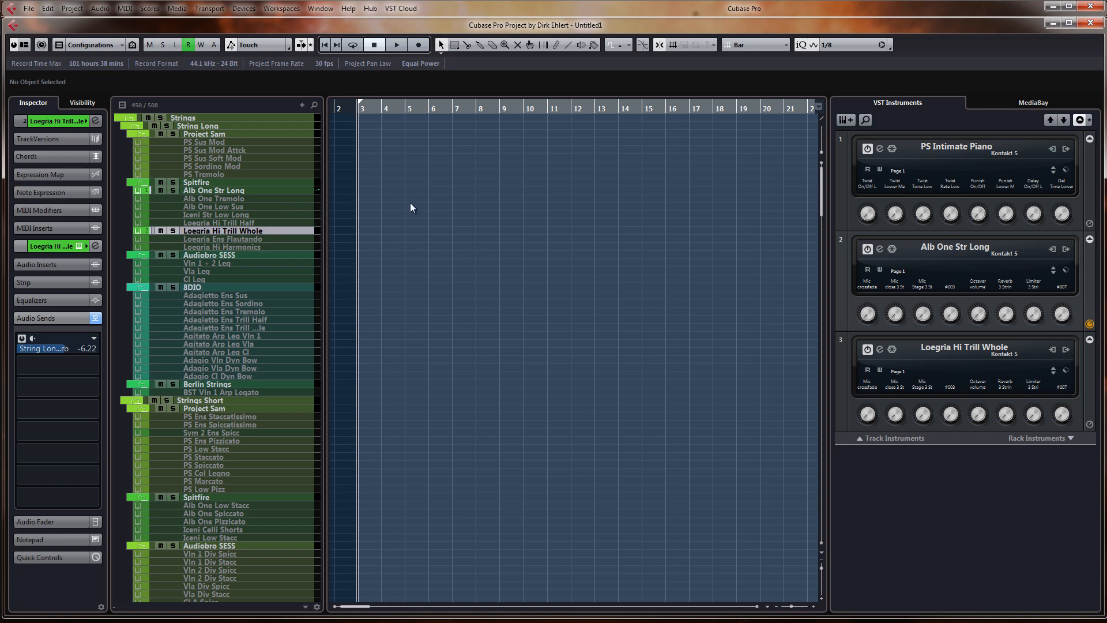
left_click(262, 191)
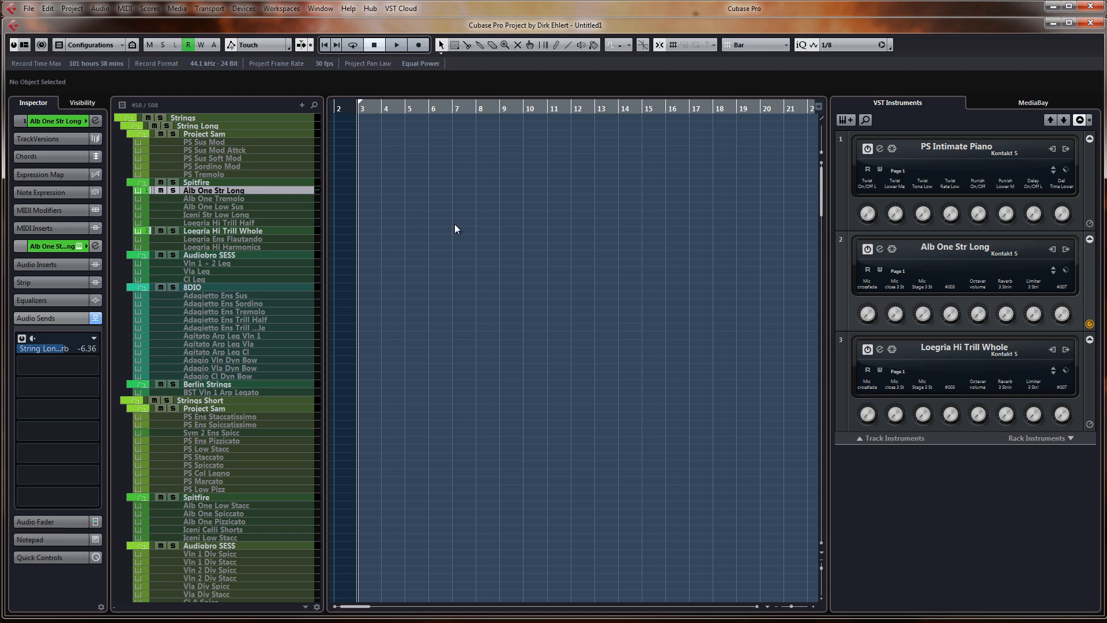
key("KP_Multiply")
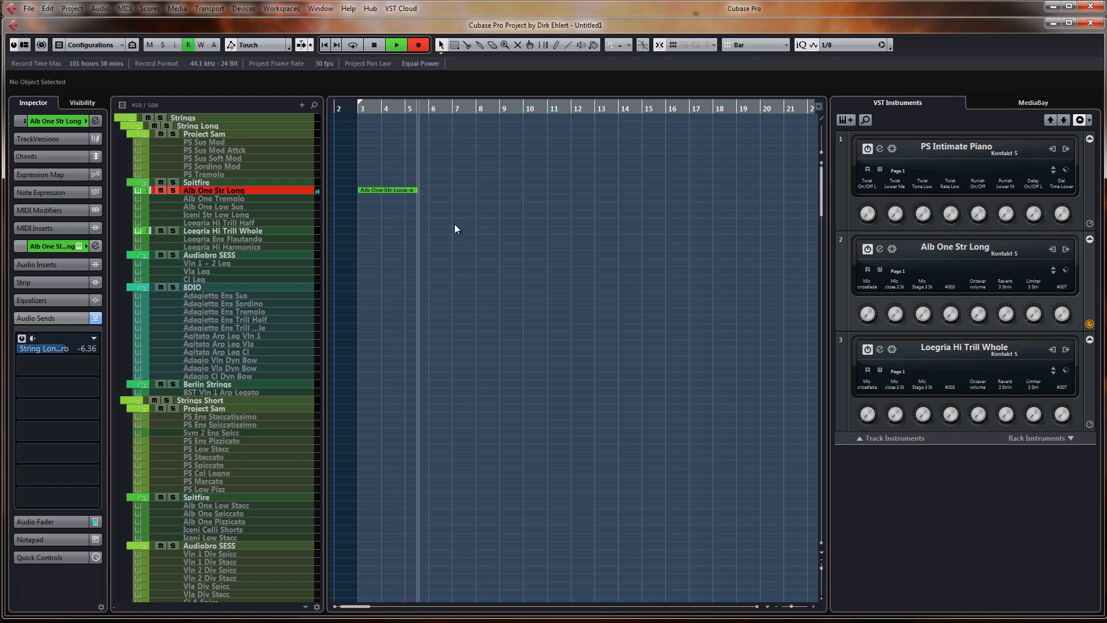
key("space")
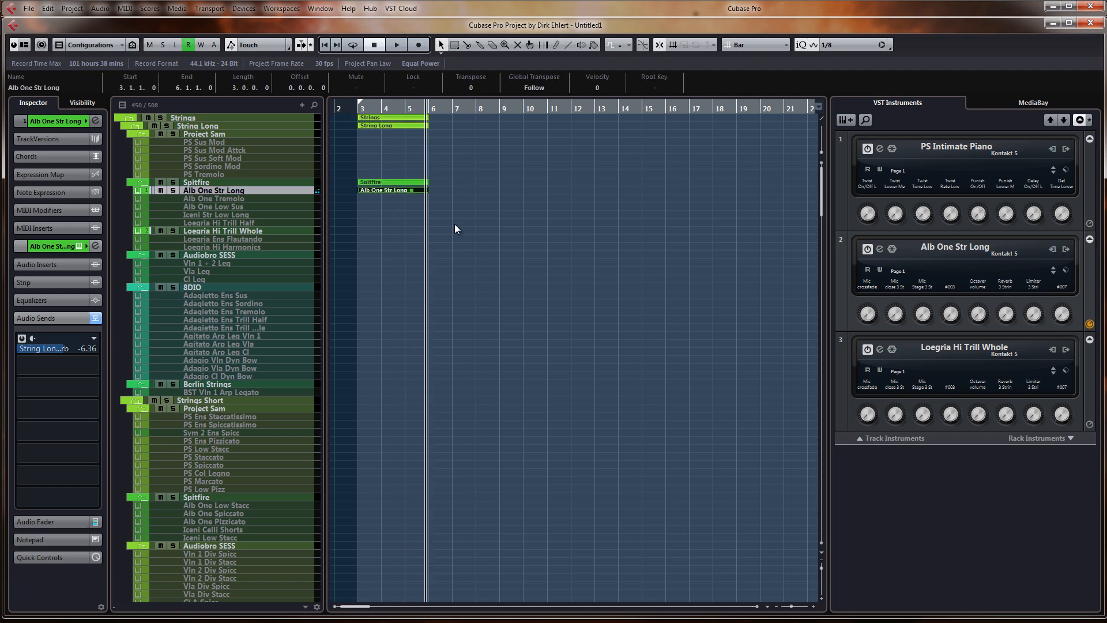
Show the CC 1 (Modulation) data of the Alb One Str Long part in place of the sustain lane, and close the Key Editor
double_click(375, 191)
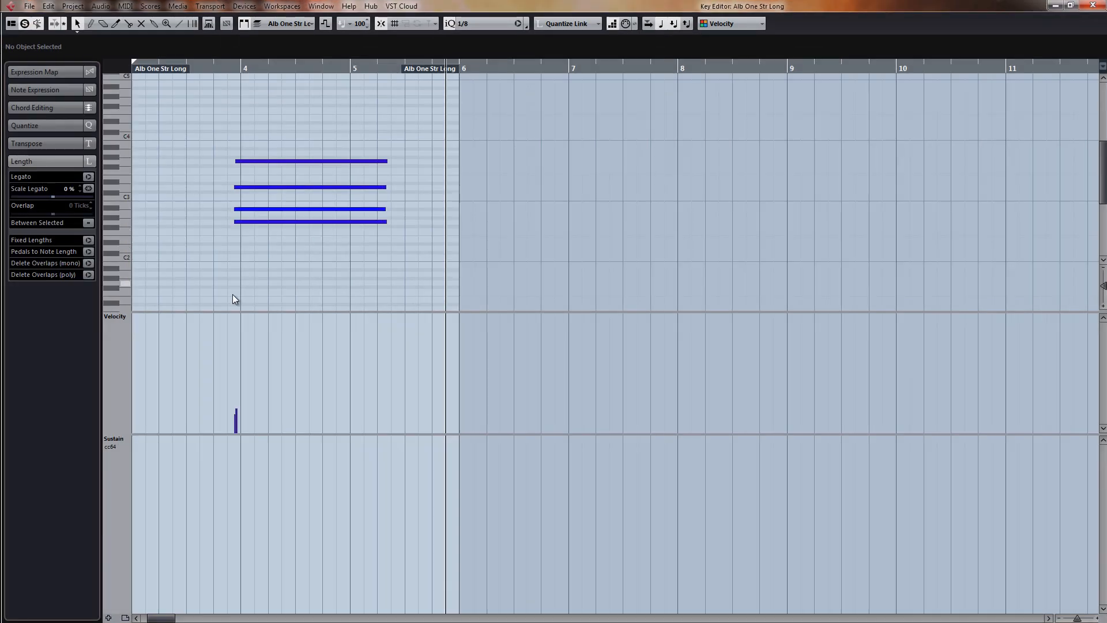
left_click(115, 439)
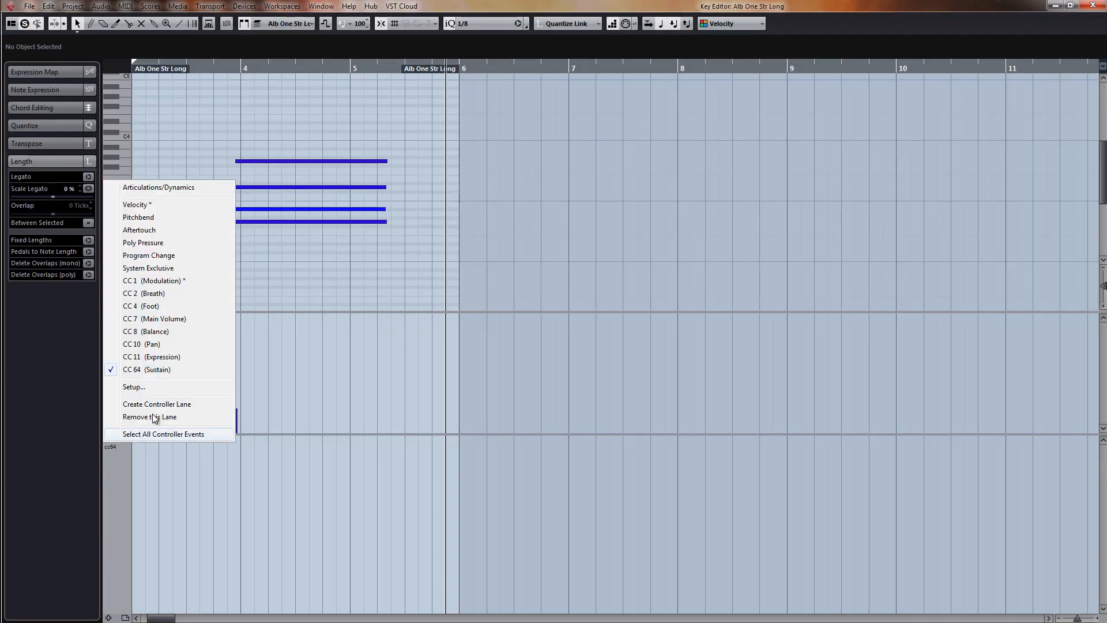
left_click(177, 282)
key("Return")
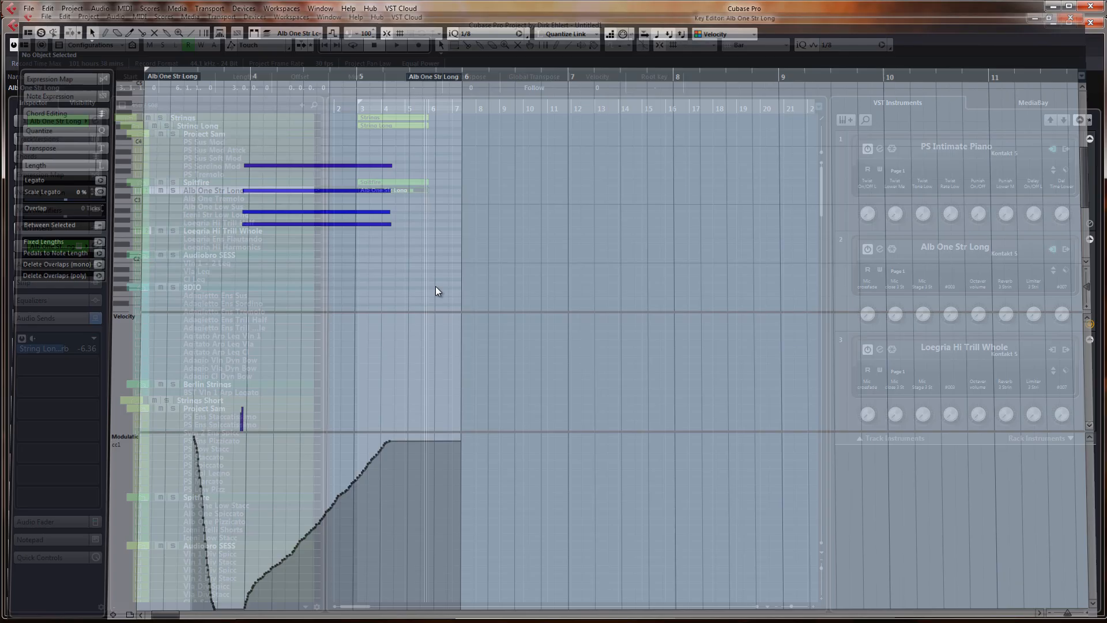
Set the String Long Verb send of Loegria Hi Trill Whole to -1.39, and toggle the send off and on
left_click(246, 231)
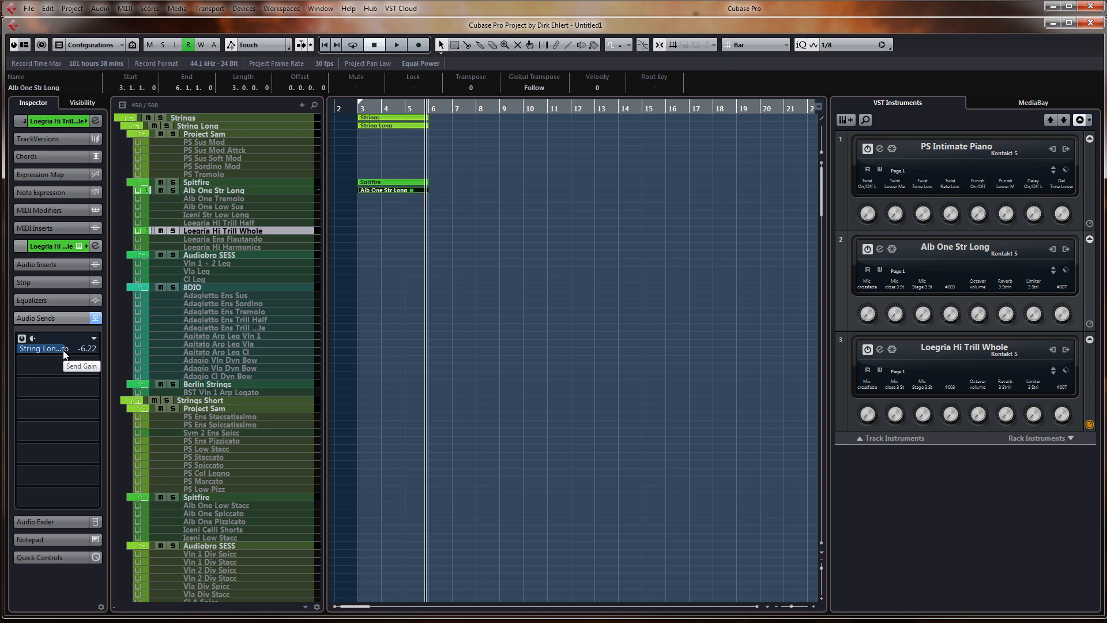
left_click_drag(63, 353, 32, 353)
mouse_move(57, 362)
left_click(22, 339)
left_click(22, 339)
key("KP_Multiply")
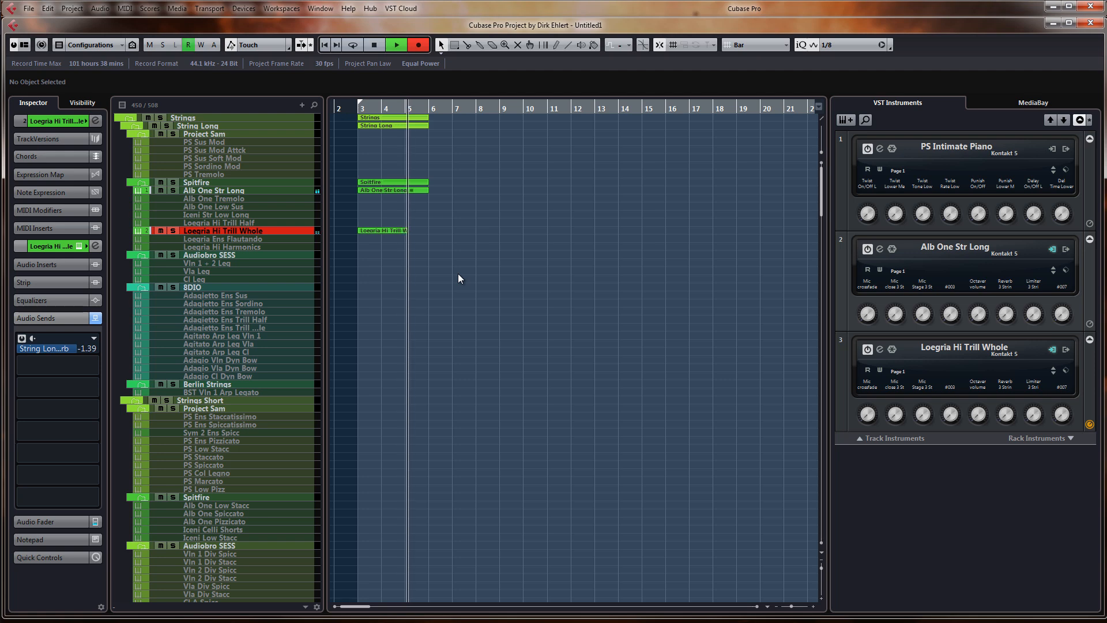
key("space")
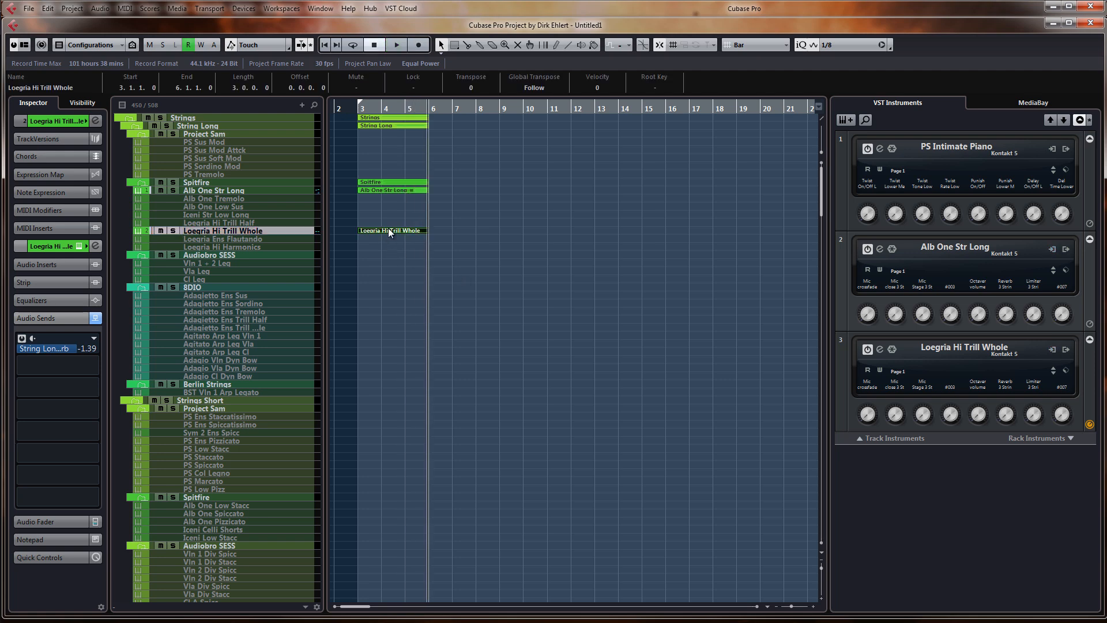
key("Delete")
key("KP_1")
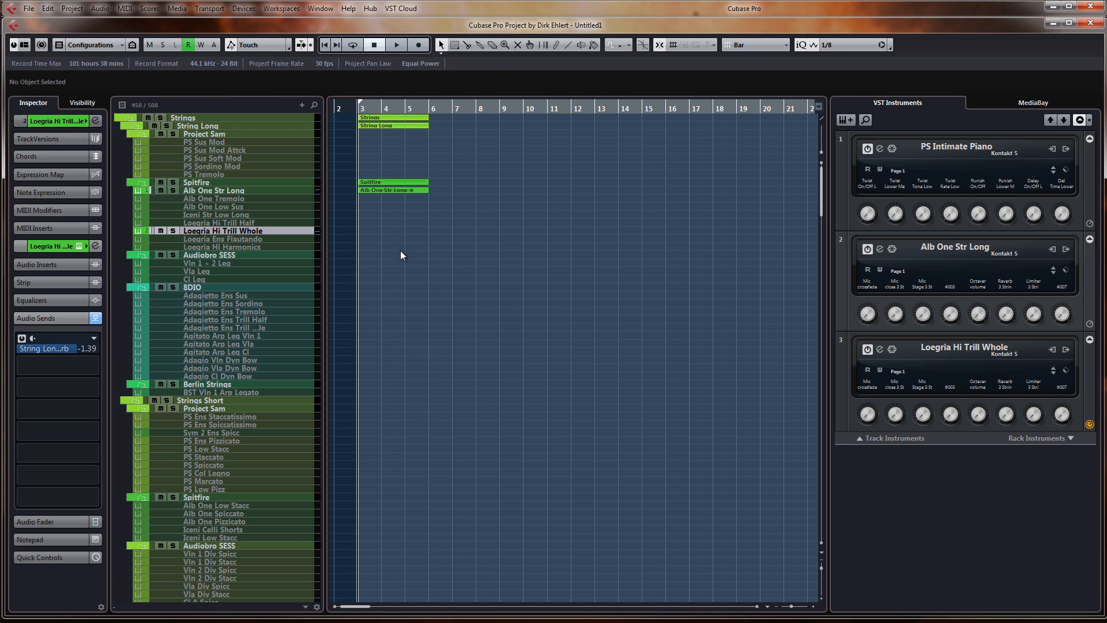
Record a MIDI part on Loegria Hi Trill Whole from bar 3 to bar 6, and return to the start of bar 3
key("KP_Multiply")
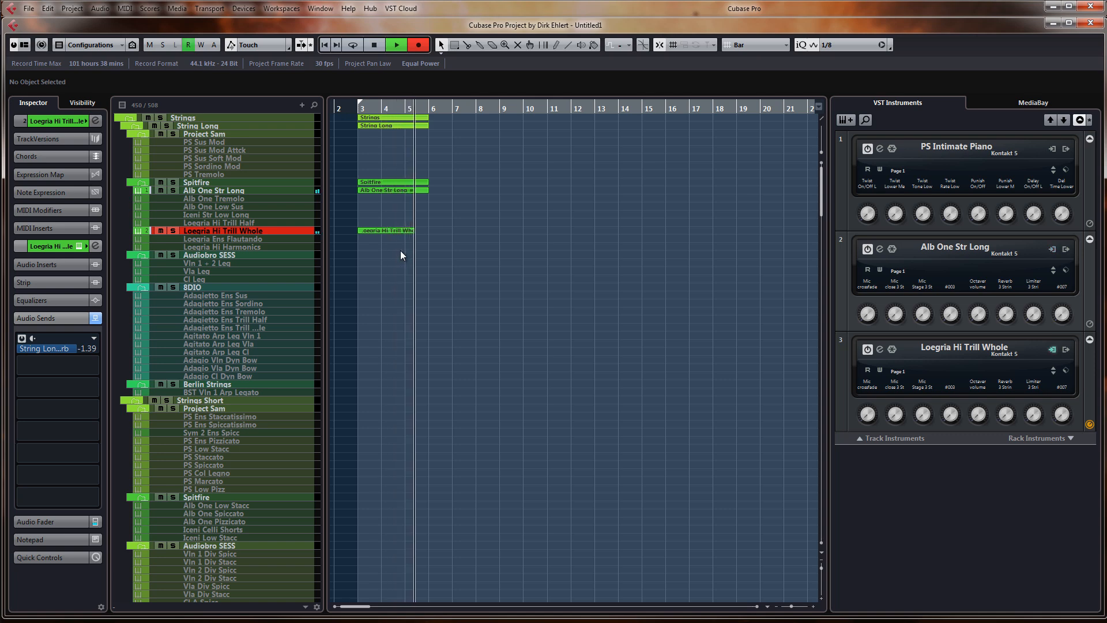
key("space")
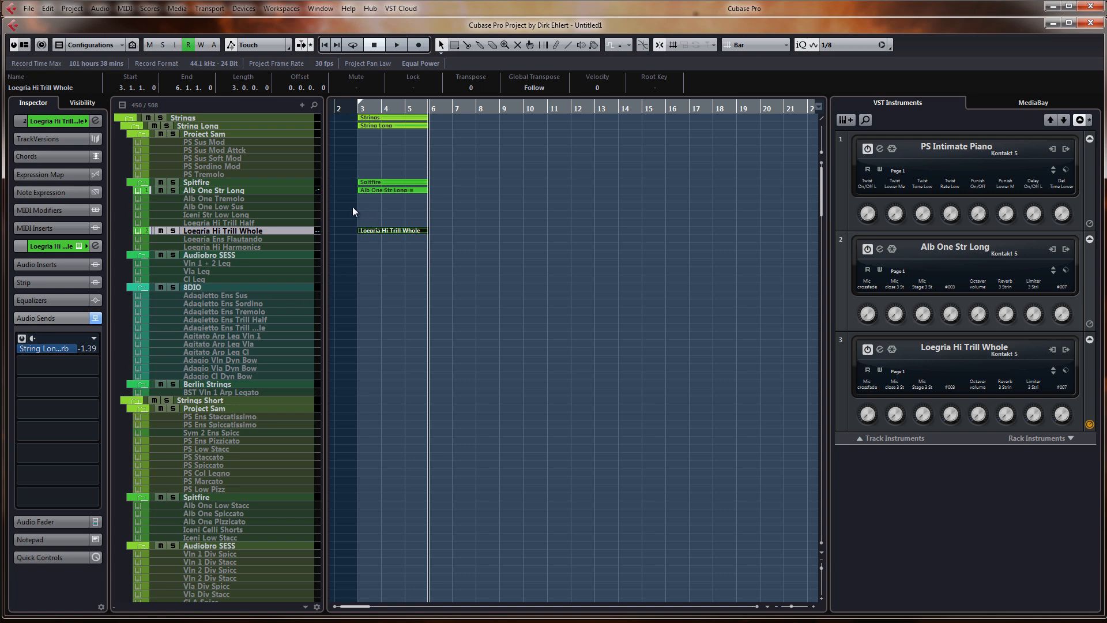
key("KP_1")
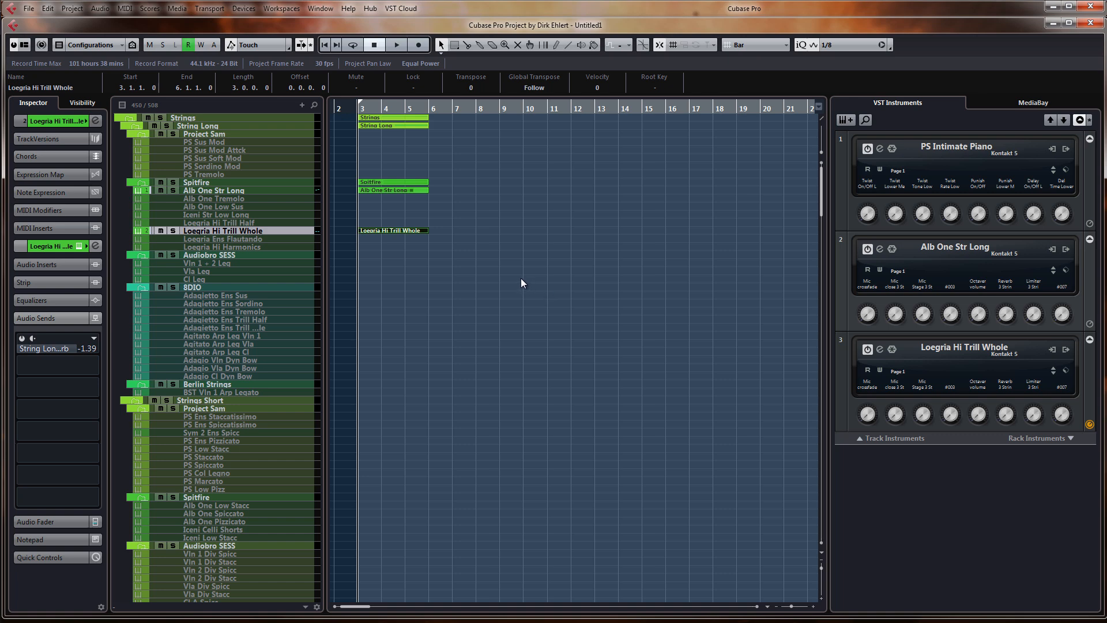
Play both string parts with the String Long Verb send of Loegria Hi Trill Whole off and on, and set the send to -4.72
key("space")
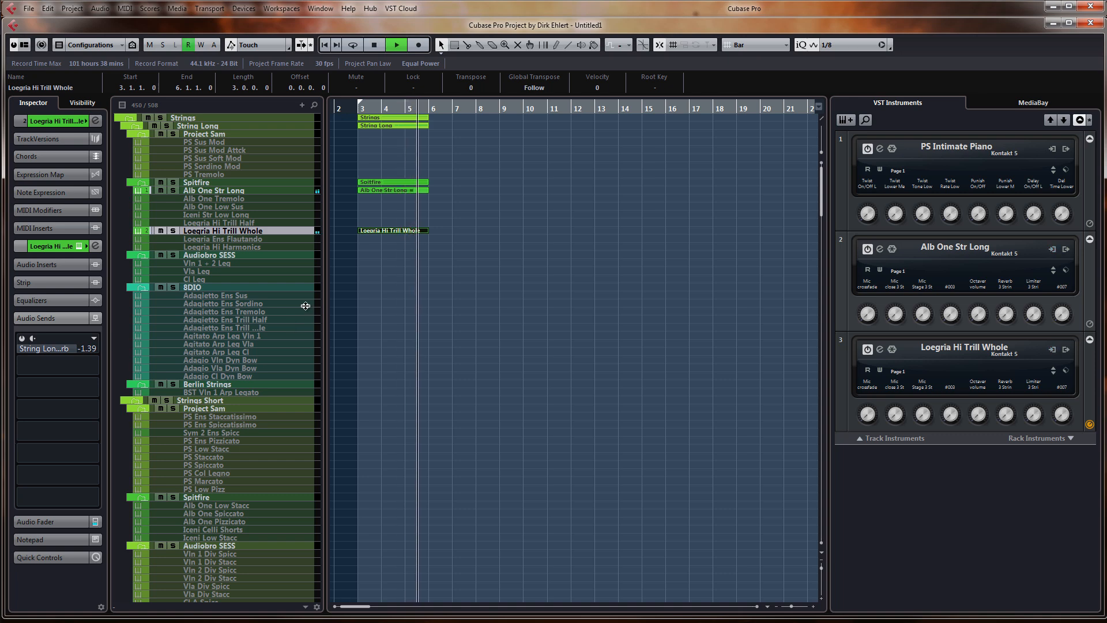
key("space")
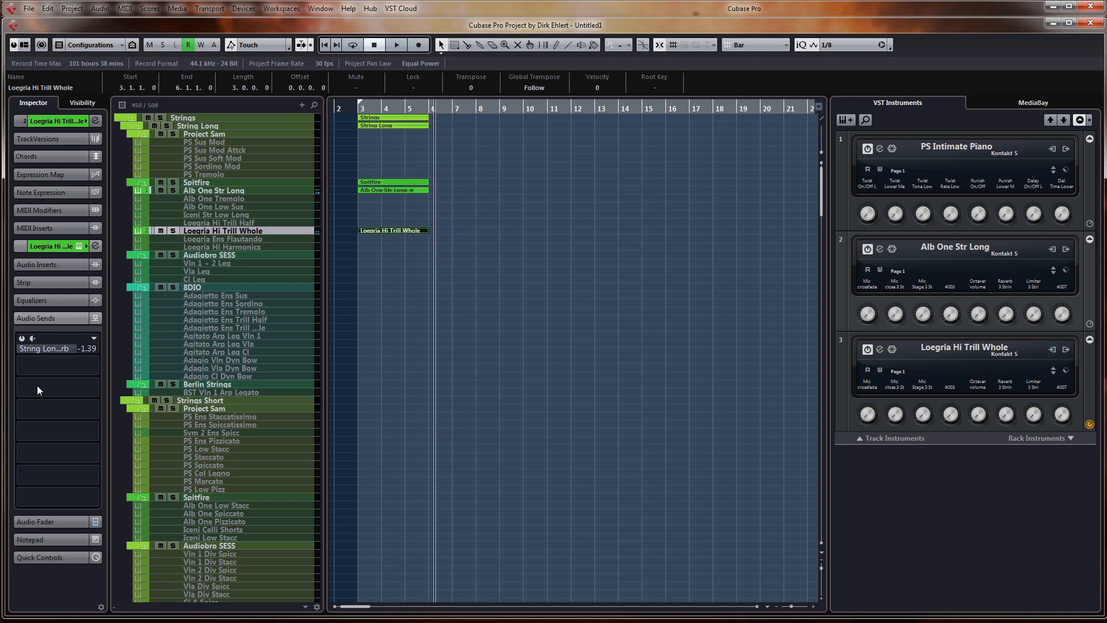
left_click(22, 338)
key("space")
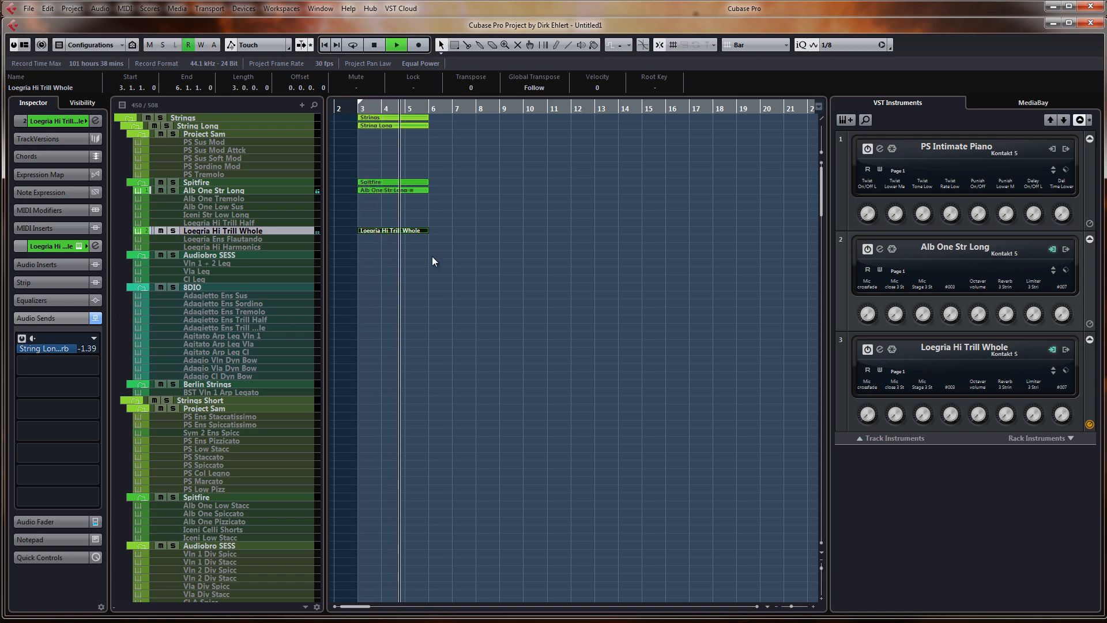
key("space")
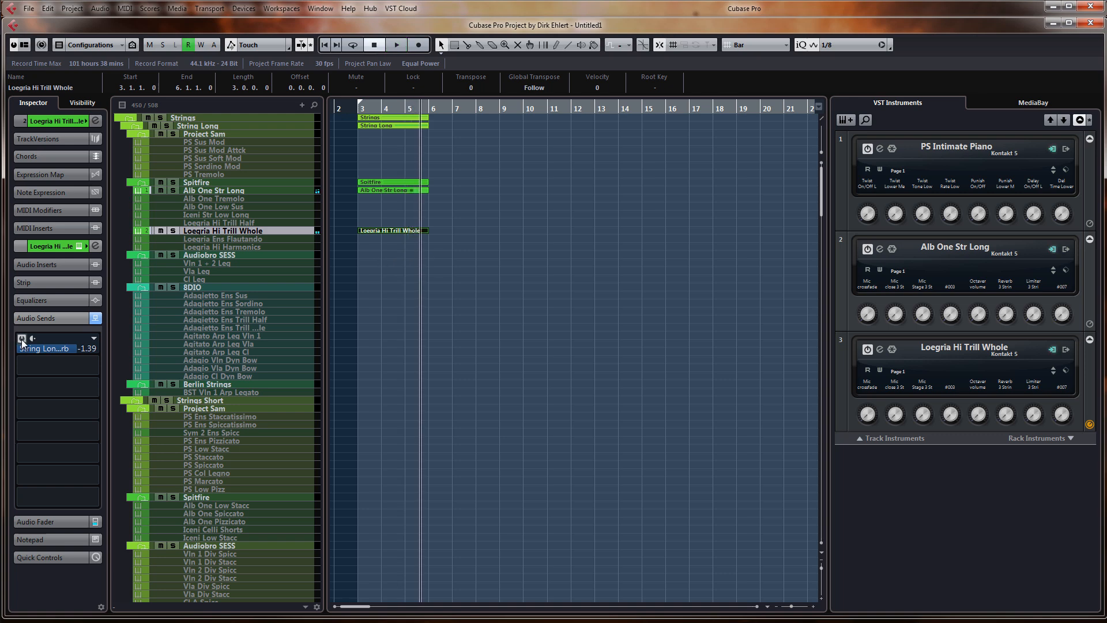
left_click(22, 338)
left_click(22, 339)
left_click_drag(59, 348, 60, 349)
Delete the recorded MIDI parts on the Loegria Hi Trill Whole and Alb One Str Long tracks
scroll(420, 265, "down", 5)
scroll(420, 266, "down", 10)
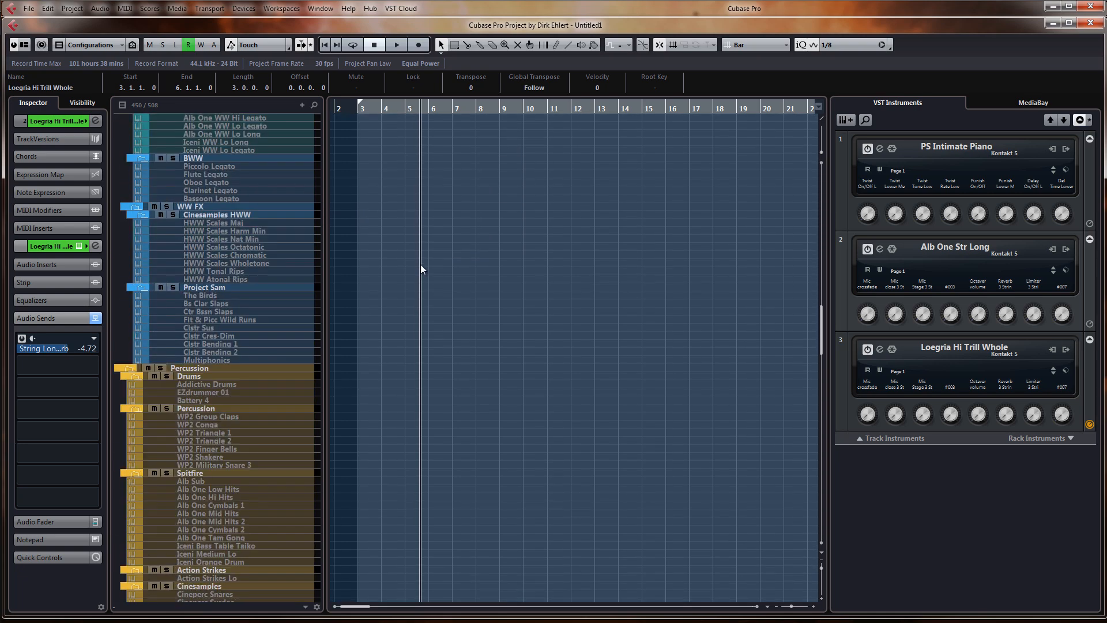
scroll(421, 267, "down", 15)
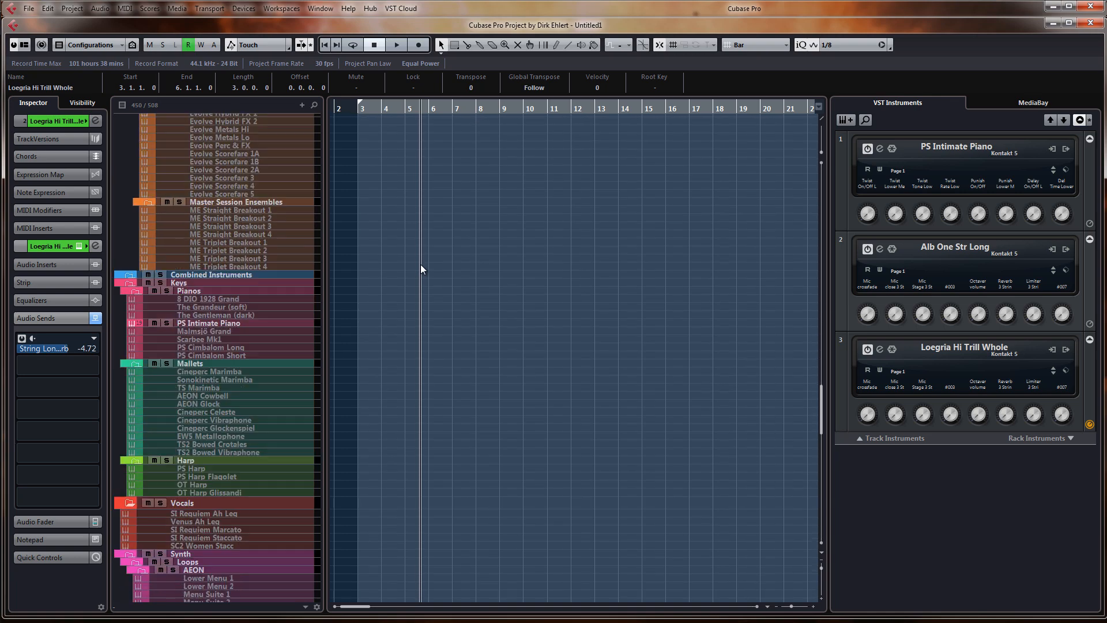
scroll(418, 264, "up", 20)
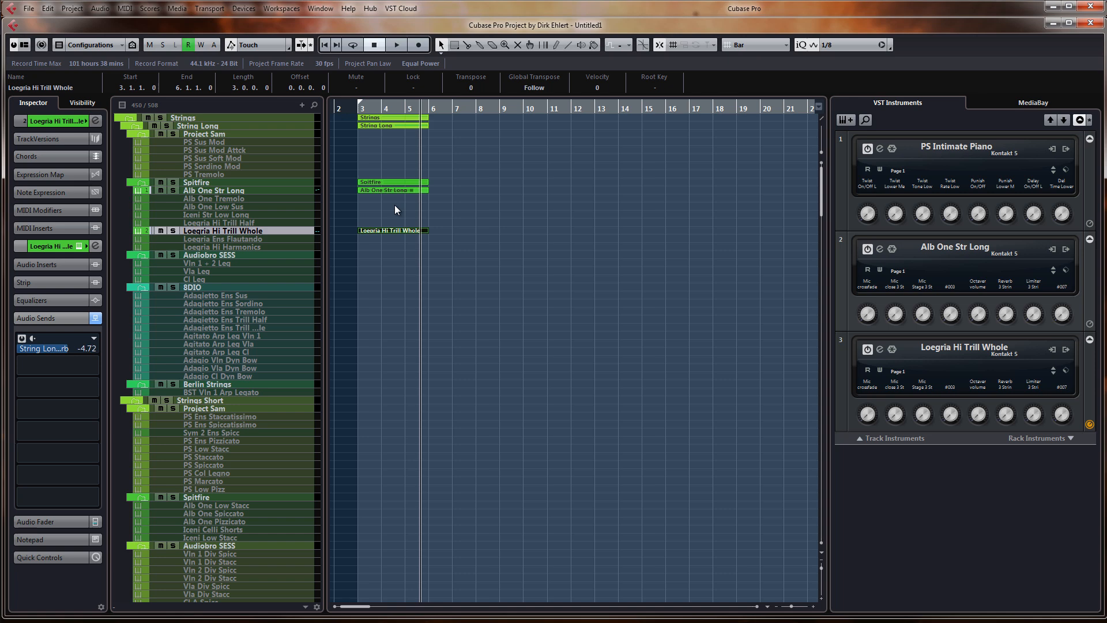
left_click_drag(389, 220, 413, 254)
key("Delete")
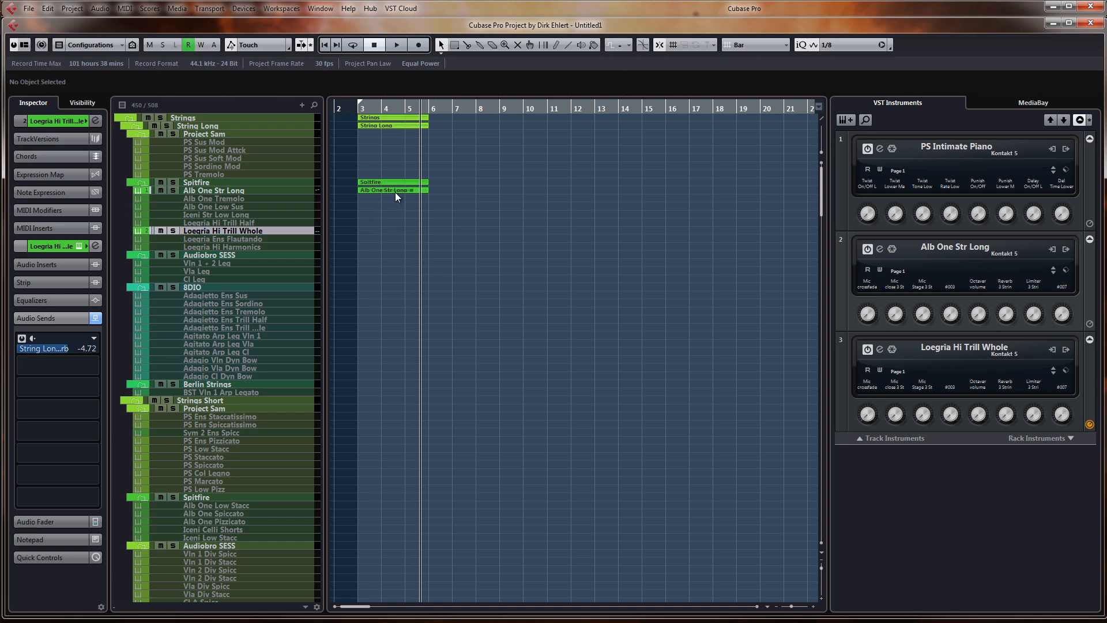
left_click(393, 192)
key("Delete")
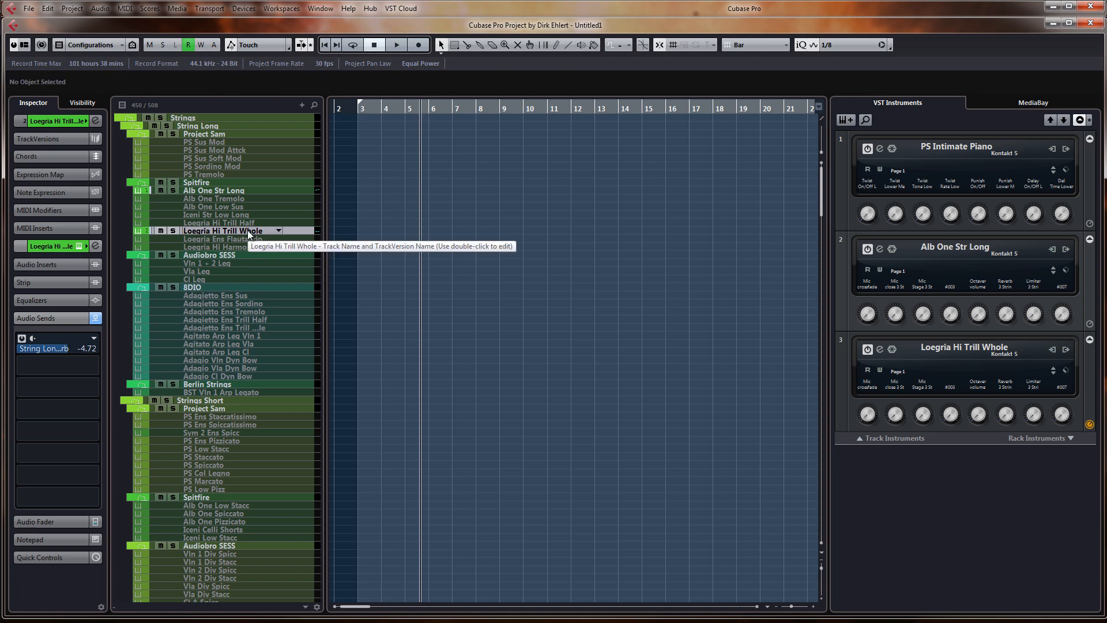
Disable the Loegria Hi Trill Whole and Alb One Str Long tracks
key("shift+d")
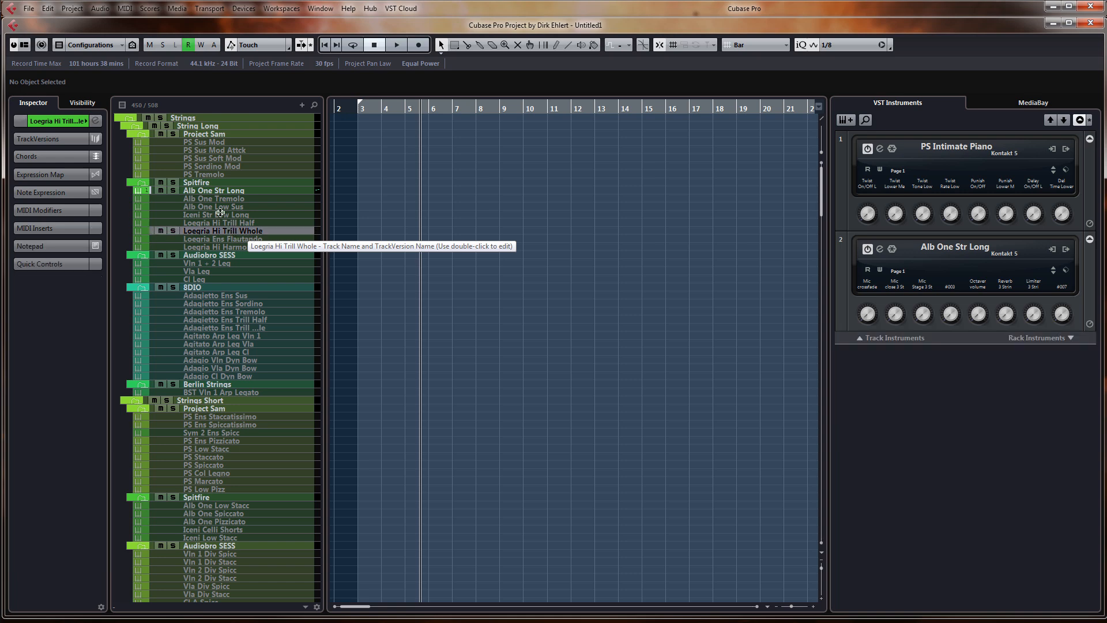
left_click(218, 191)
key("shift+d")
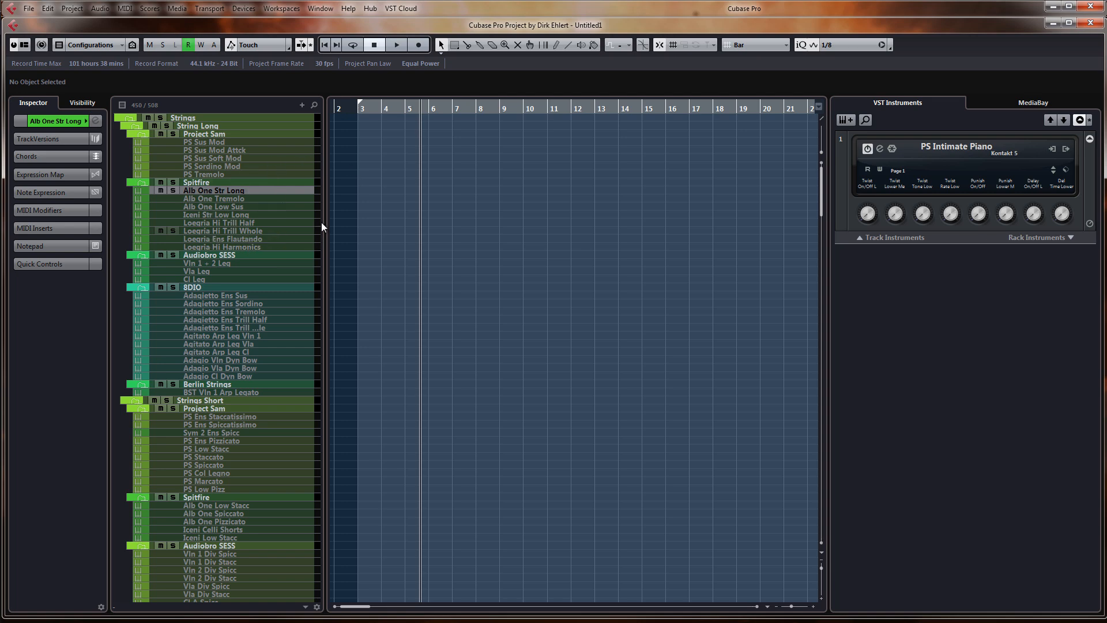
Look through the track list down to the Keys group, and view the PS Intimate Piano track's settings
left_click(216, 141)
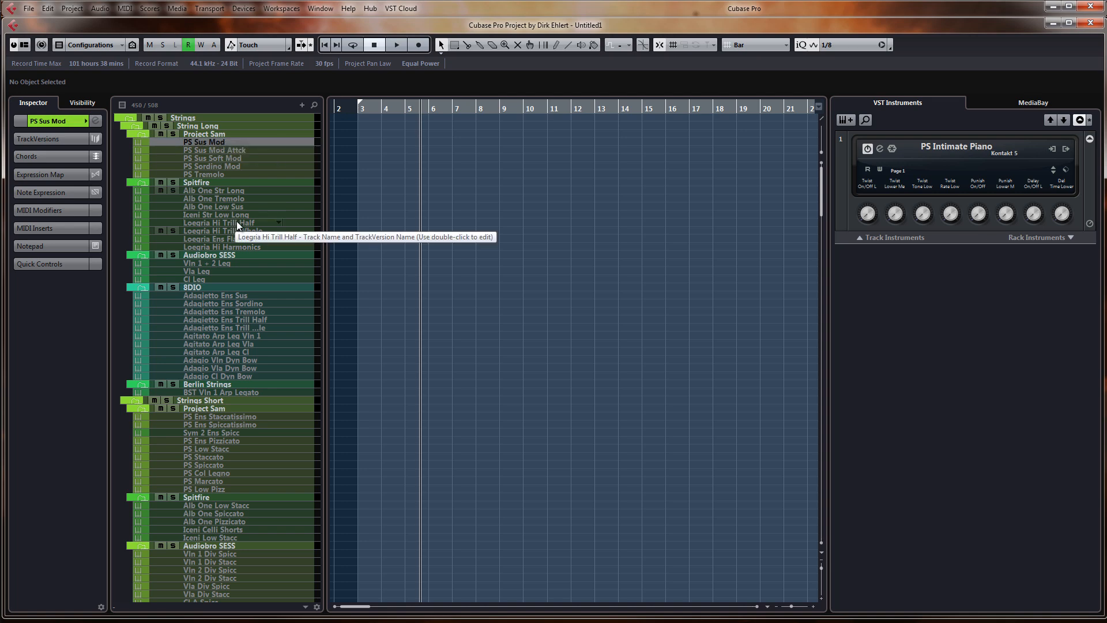
scroll(419, 333, "down", 20)
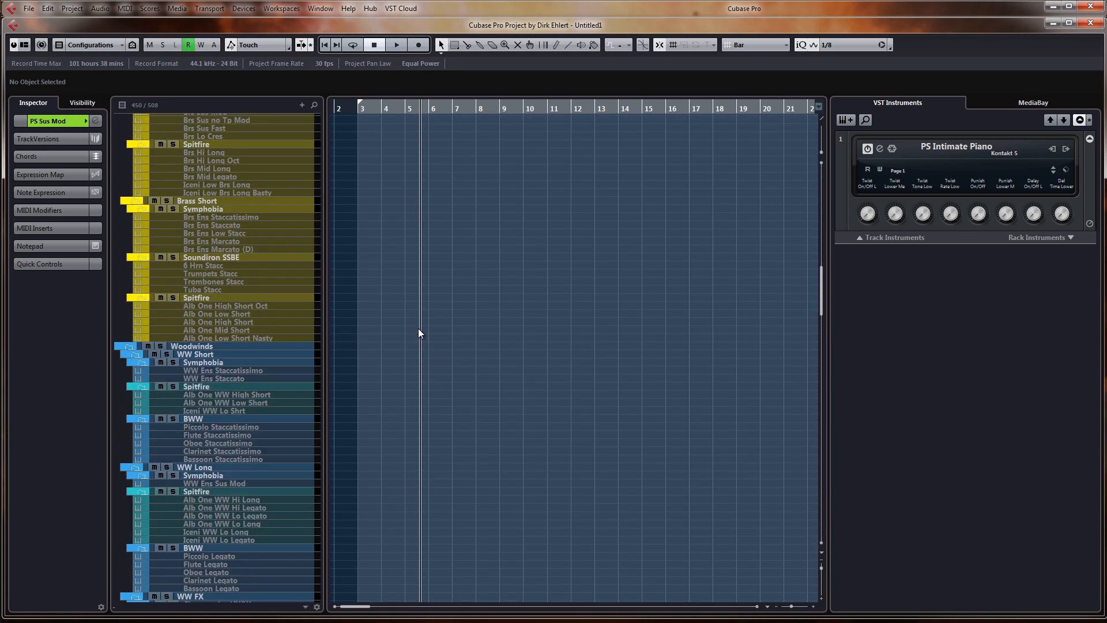
scroll(419, 329, "down", 4)
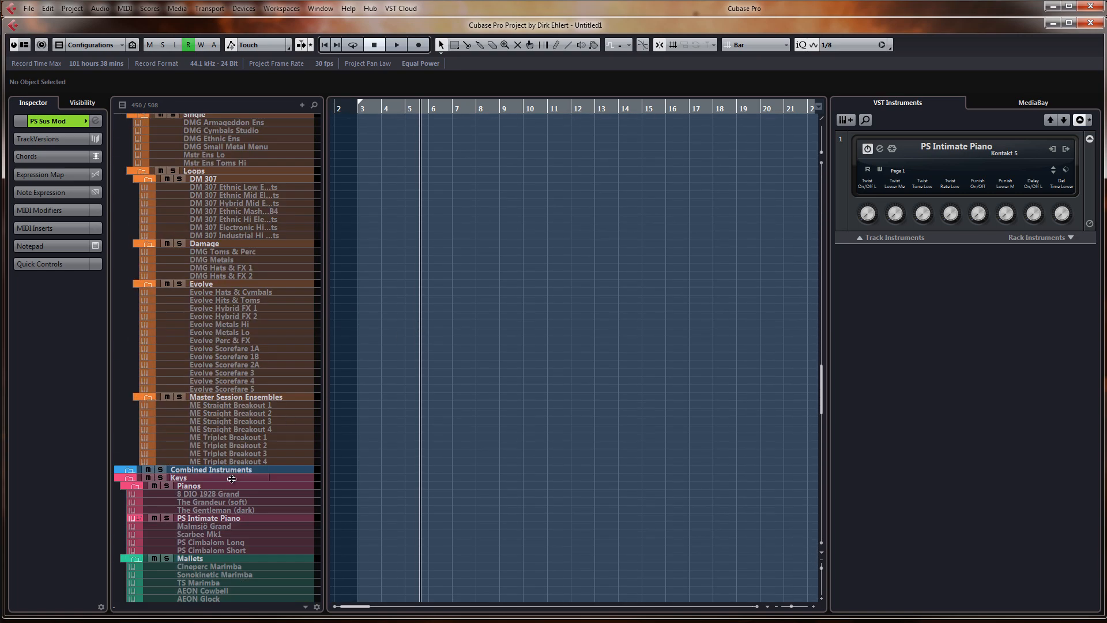
left_click(227, 517)
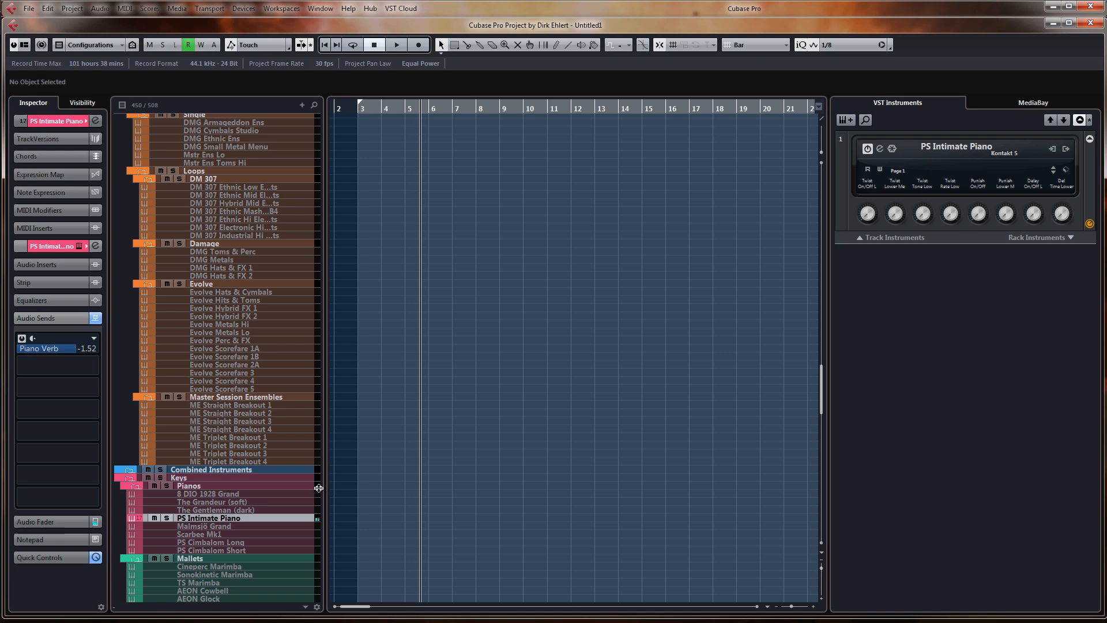
scroll(432, 421, "up", 10)
scroll(434, 411, "up", 5)
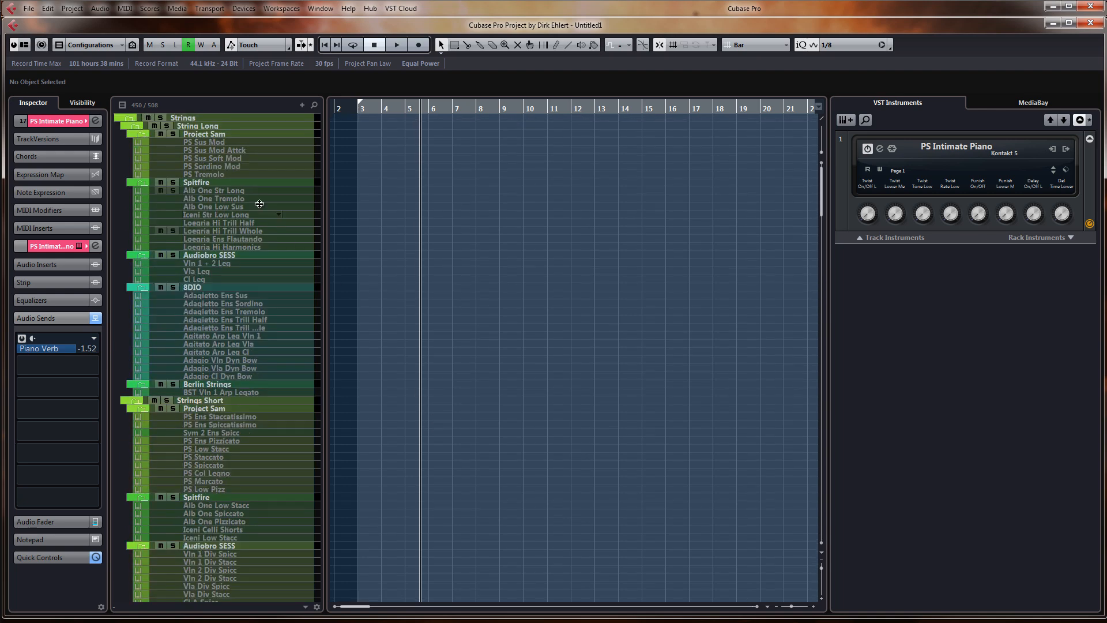
Enable the PS Sus Mod track in the Project Sam long strings, and set its MIDI input to All MIDI Inputs
left_click(213, 144)
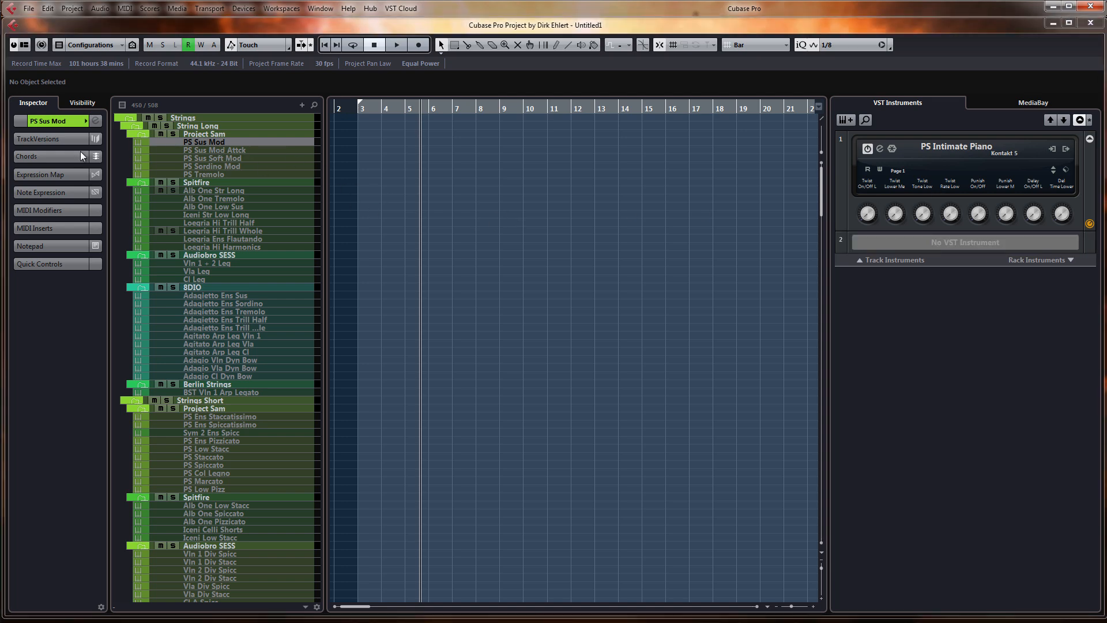
left_click(78, 247)
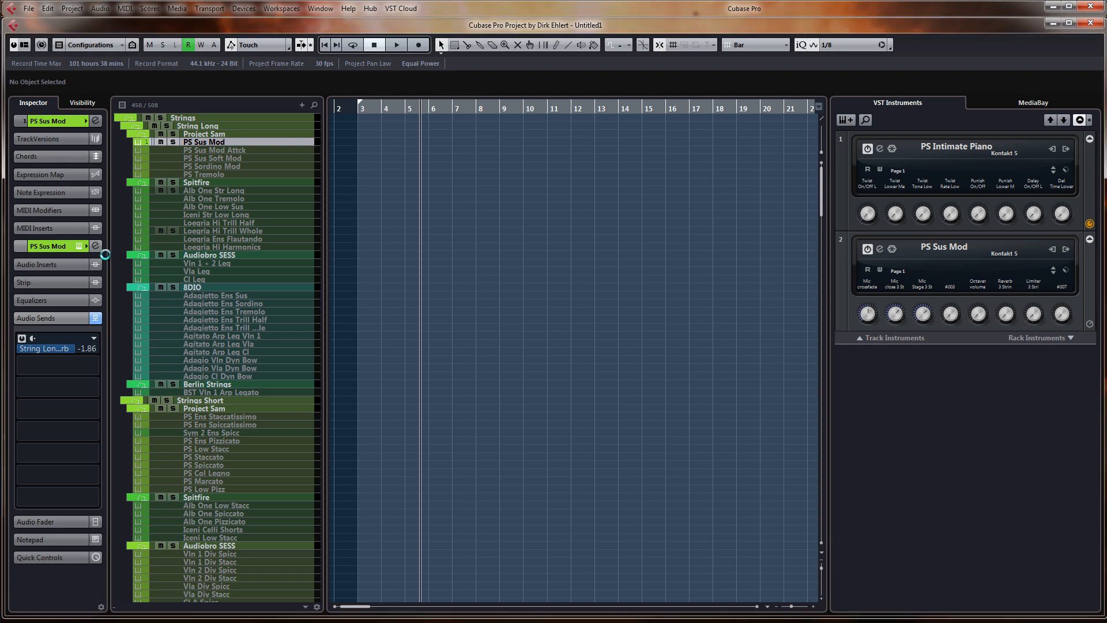
left_click(61, 122)
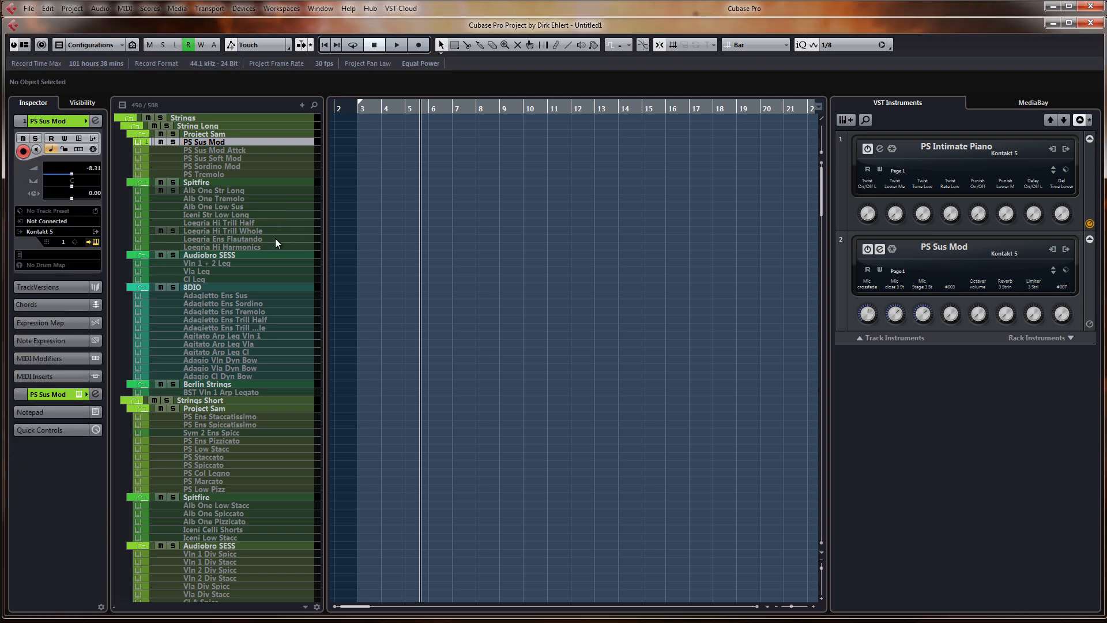
left_click(56, 221)
left_click(72, 279)
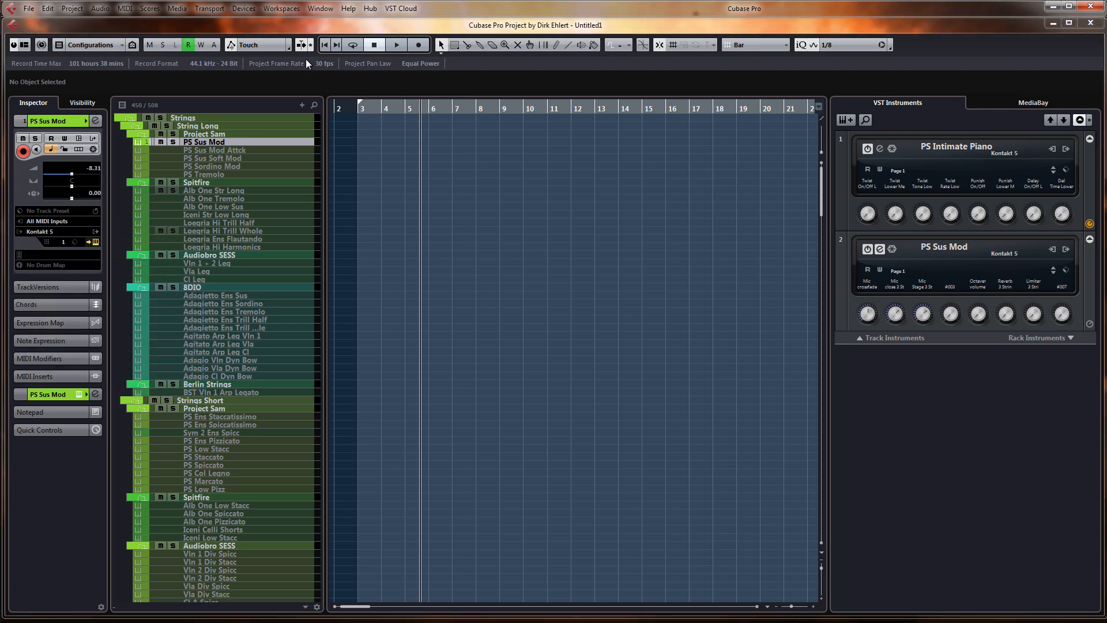
Check the Symphobia patch of PS Sus Mod in Kontakt, and set the track's String Long Verb send to -8.25
left_click_drag(476, 53, 548, 14)
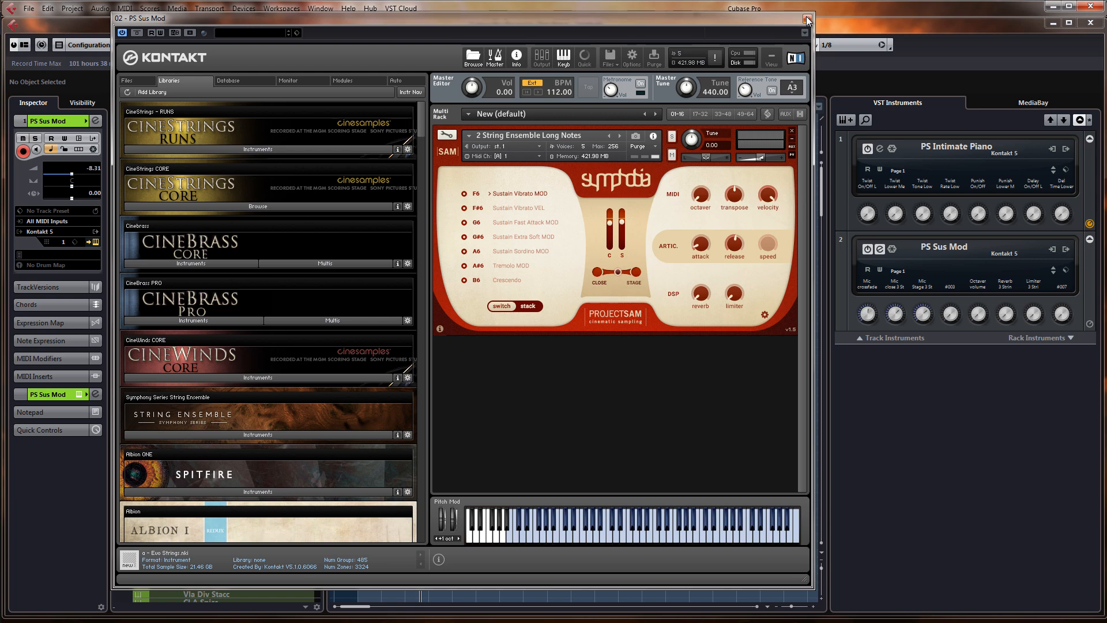
left_click_drag(781, 18, 1106, 34)
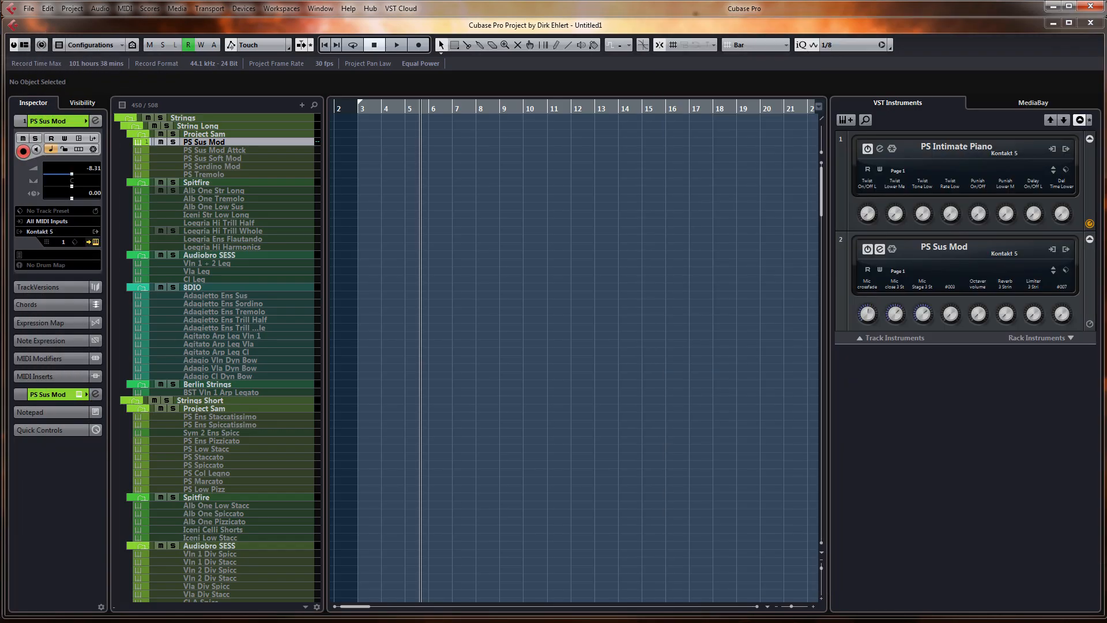
left_click(23, 395)
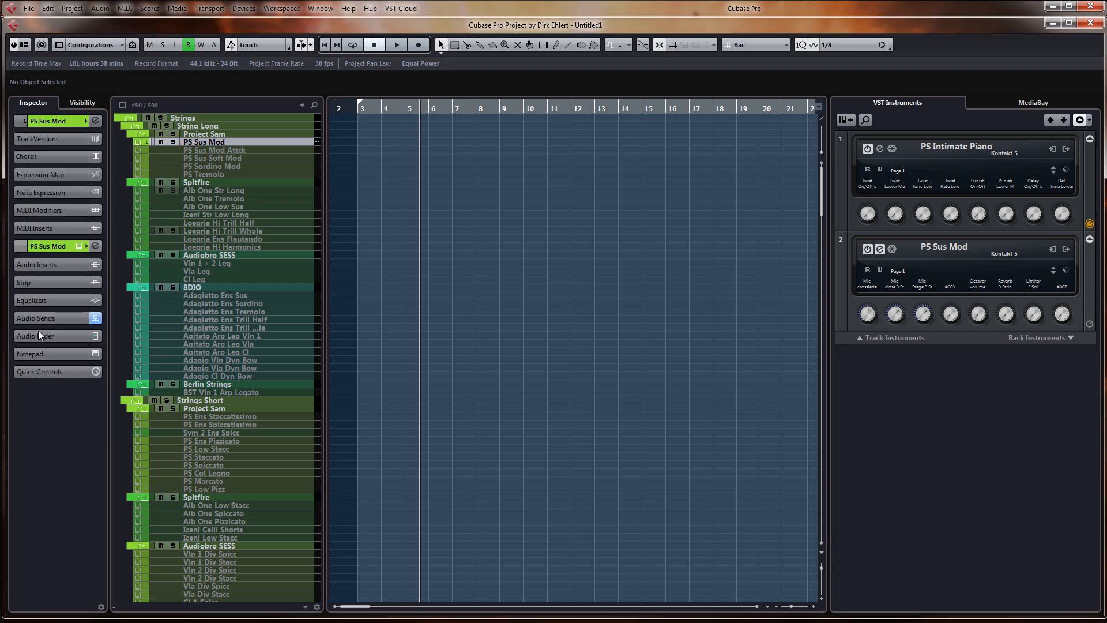
left_click(46, 316)
left_click(46, 314)
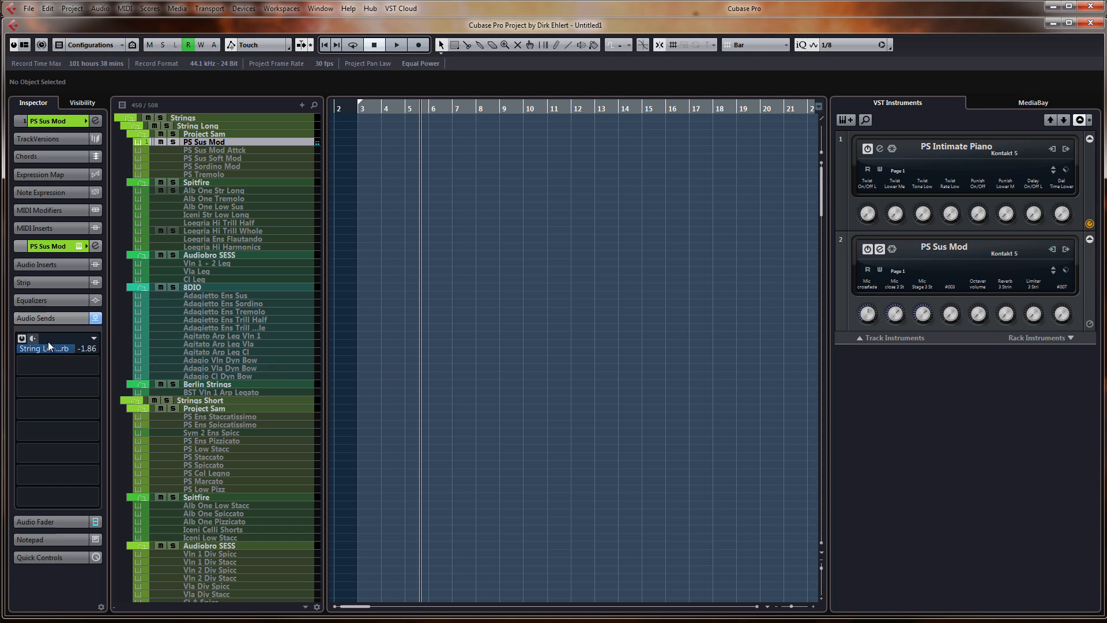
left_click_drag(67, 349, 49, 349)
Compare the Symphobia patch's Close and Stage microphone balance with the String Long Verb send off, return the balance to the middle, and close Kontakt
left_click_drag(1106, 57, 480, 10)
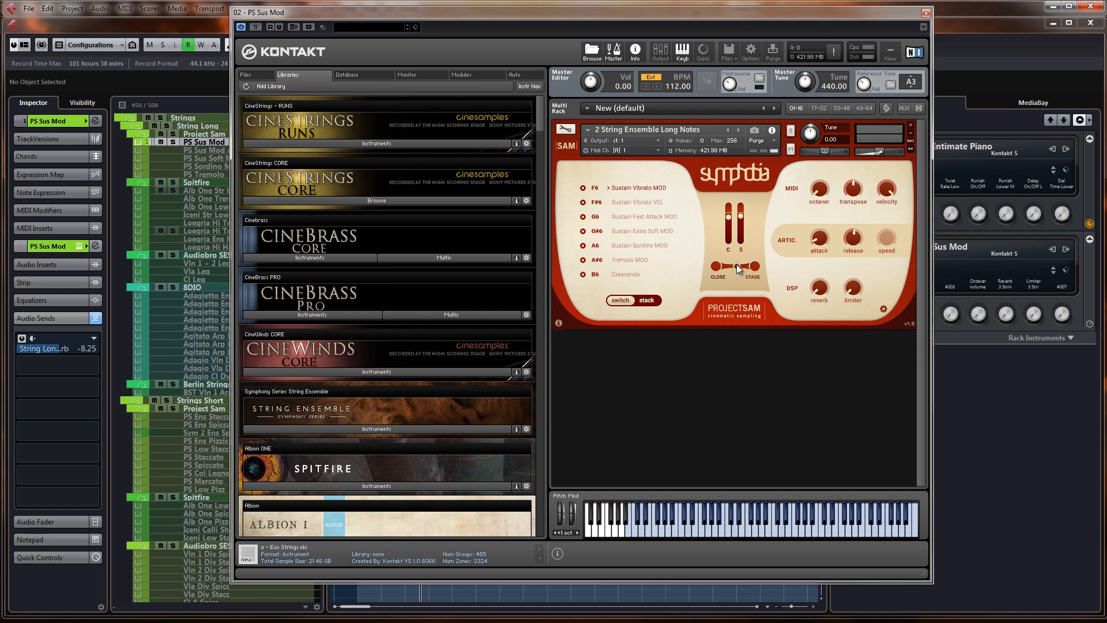
left_click_drag(737, 266, 726, 265)
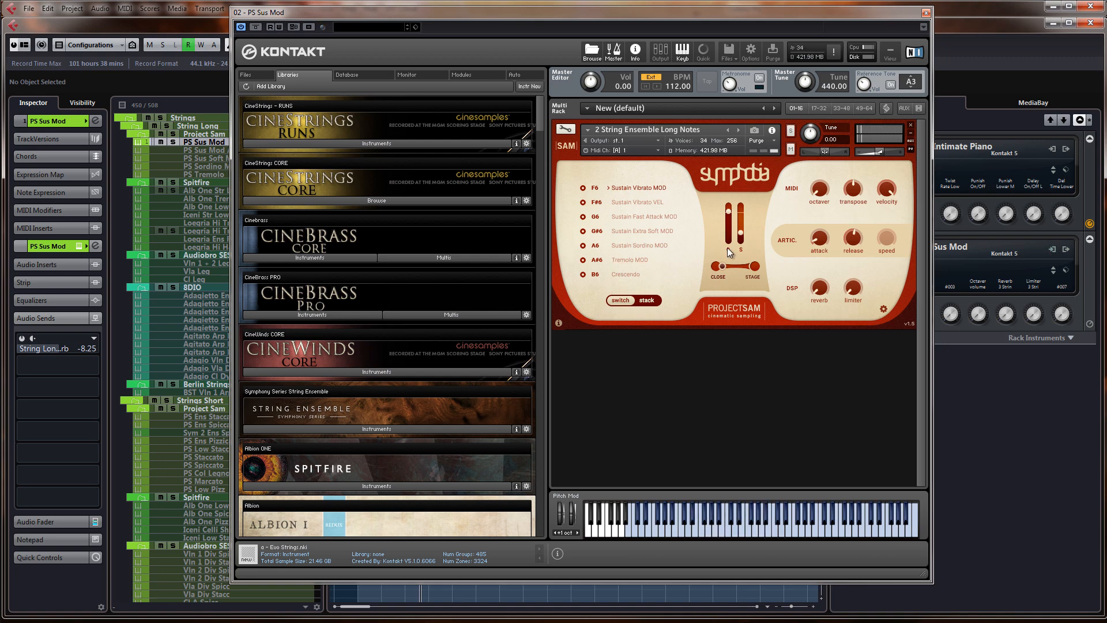
left_click_drag(725, 267, 748, 268)
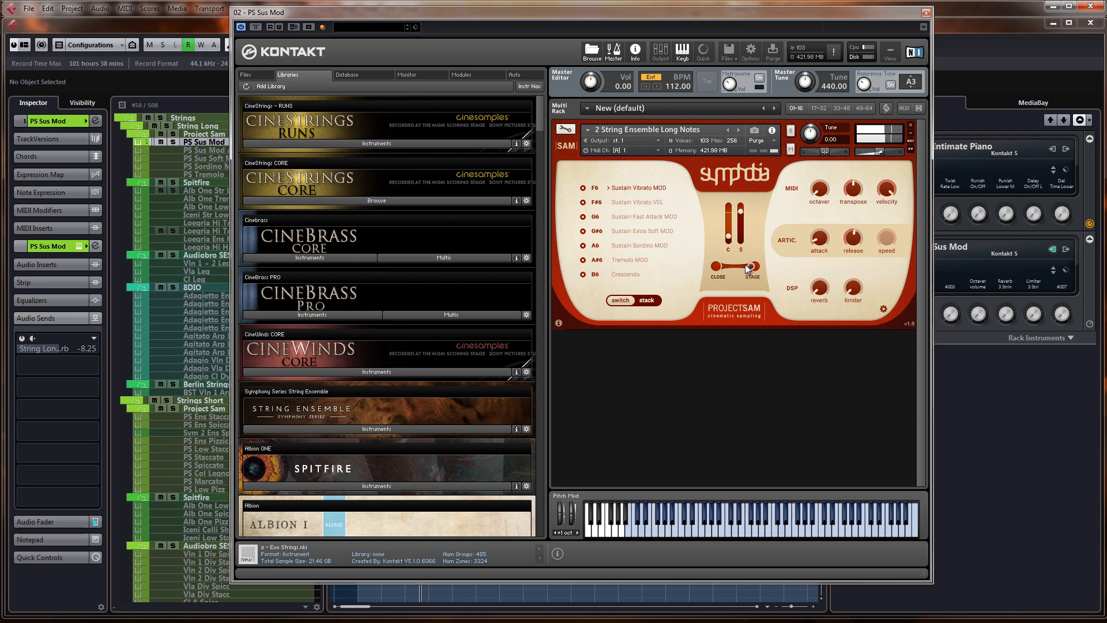
left_click_drag(748, 269, 740, 268)
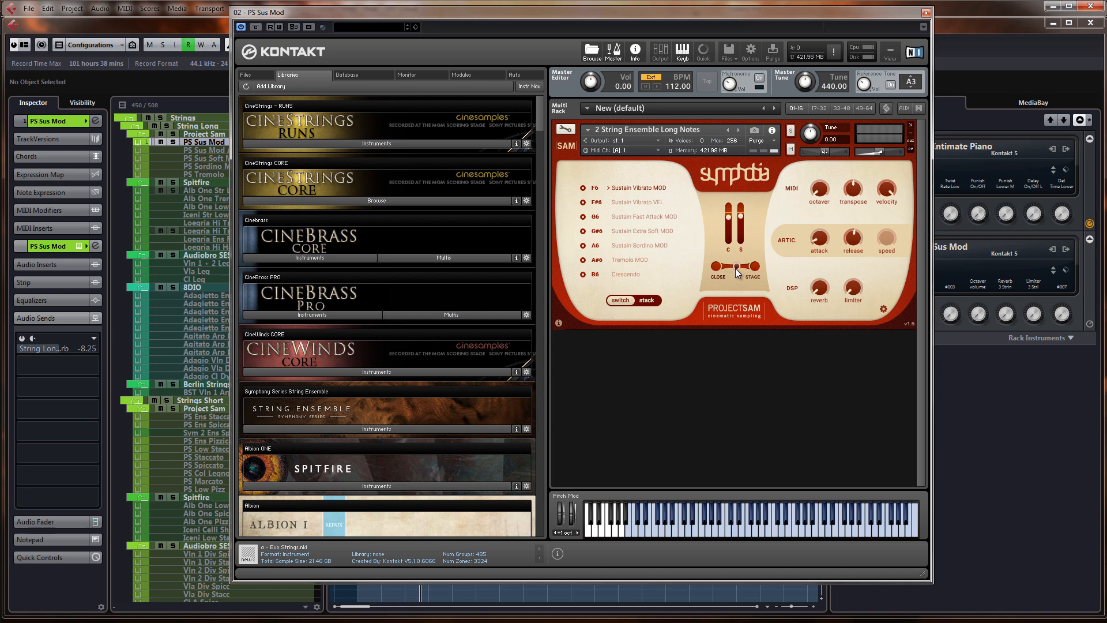
left_click_drag(735, 268, 735, 268)
left_click(925, 14)
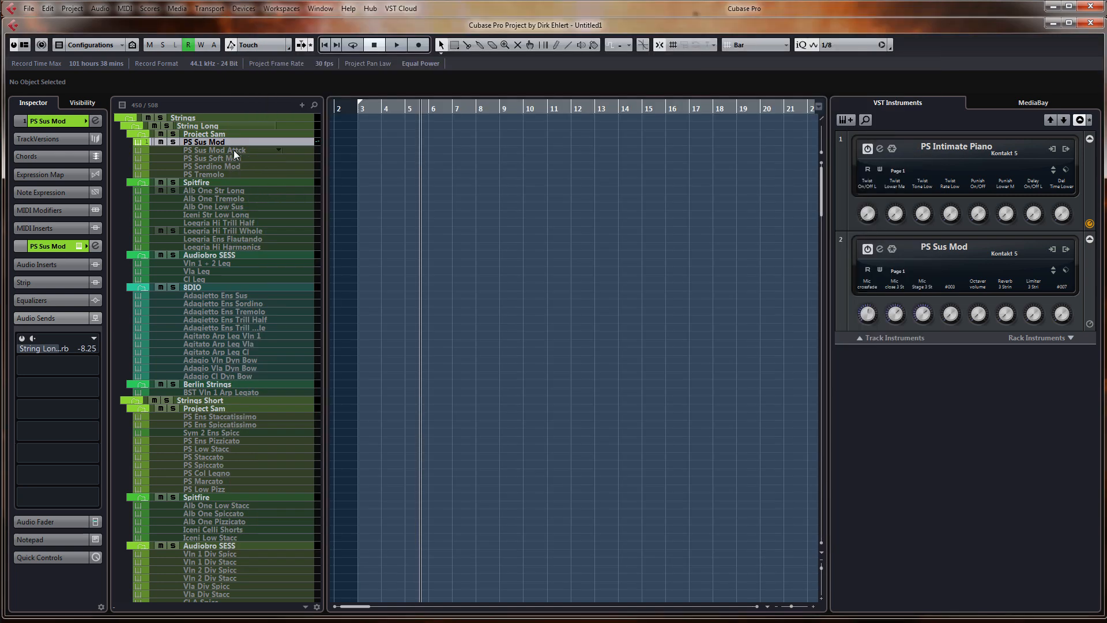
Enable the PS Tremolo track in the Project Sam long strings, set its String Long Verb send to -4.69, and check its Kontakt patch
left_click(214, 151)
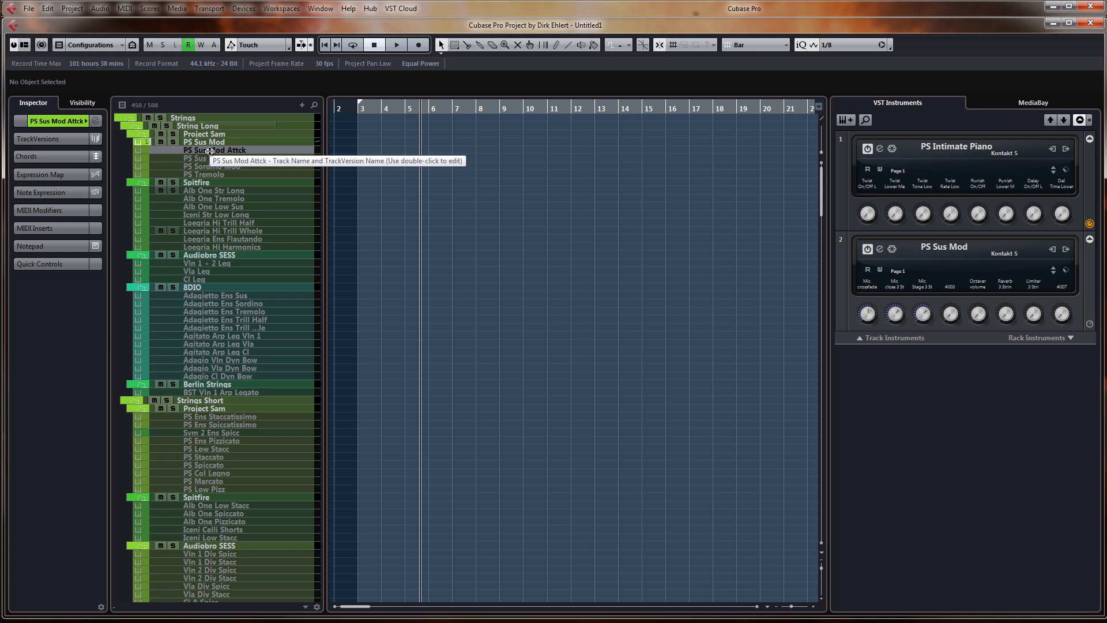
left_click(239, 174)
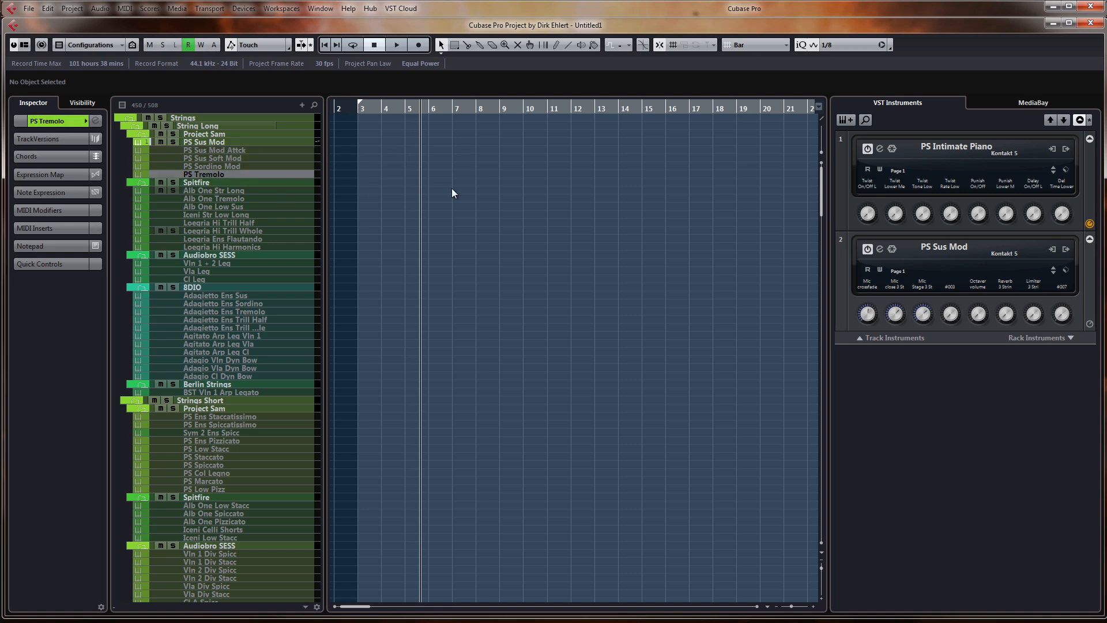
key("shift+e")
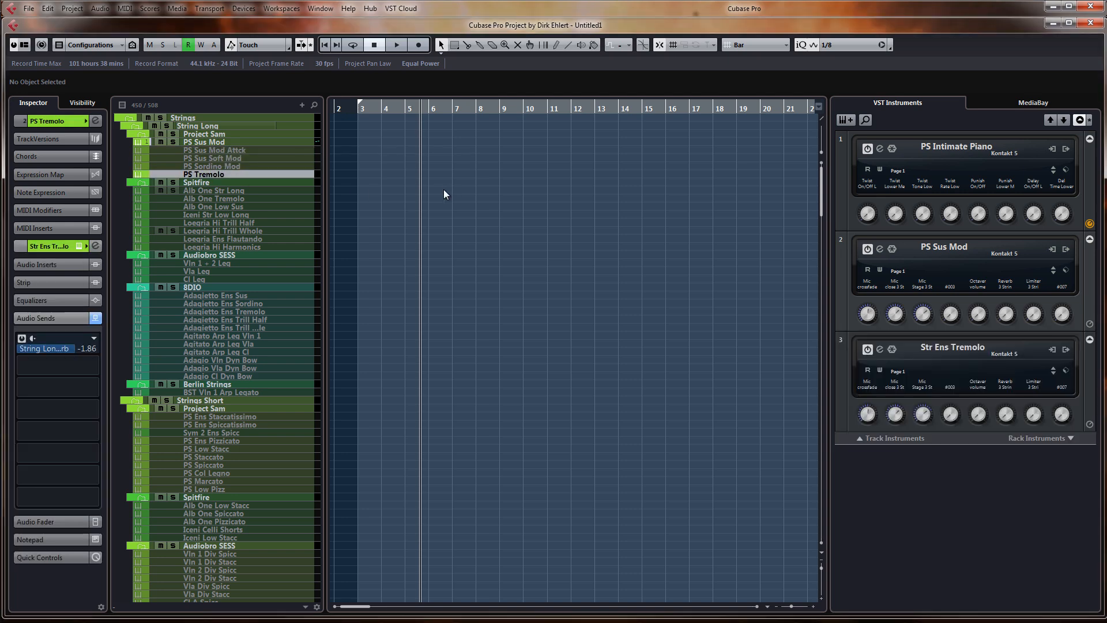
left_click(78, 246)
left_click_drag(74, 348, 63, 348)
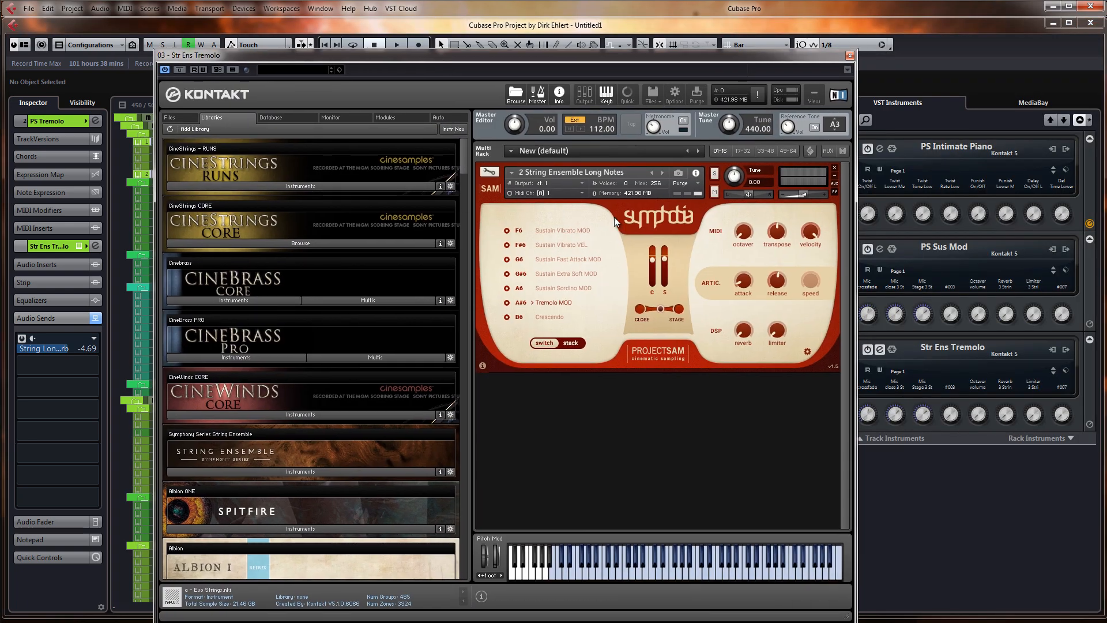
left_click(850, 55)
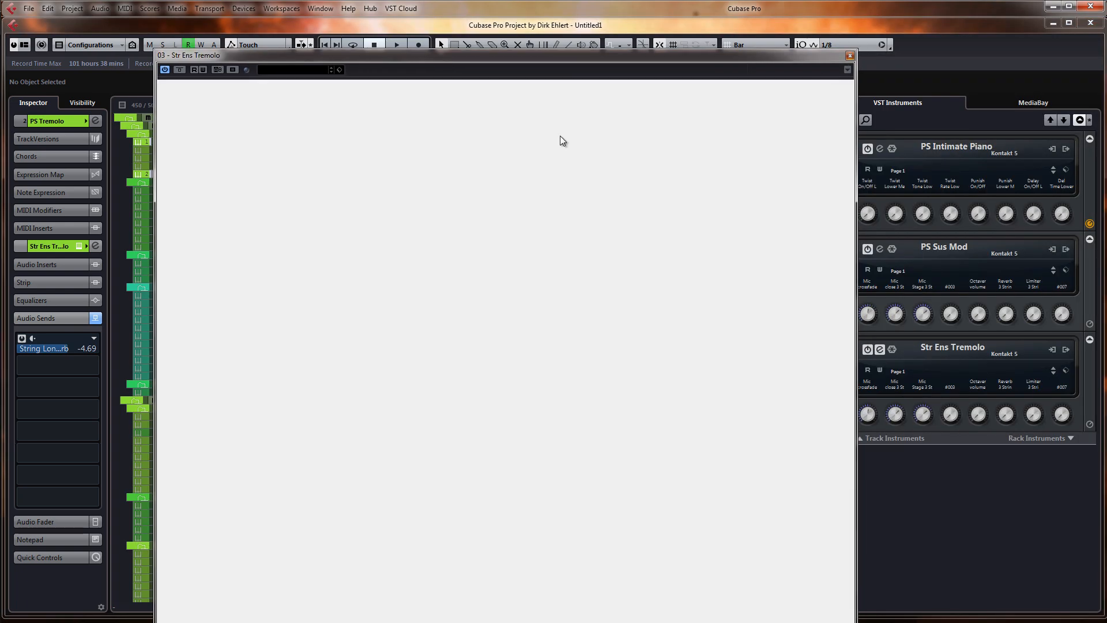
Compare the Symphobia patches and reverb sends of the PS Sus Mod and PS Tremolo tracks
left_click(227, 141)
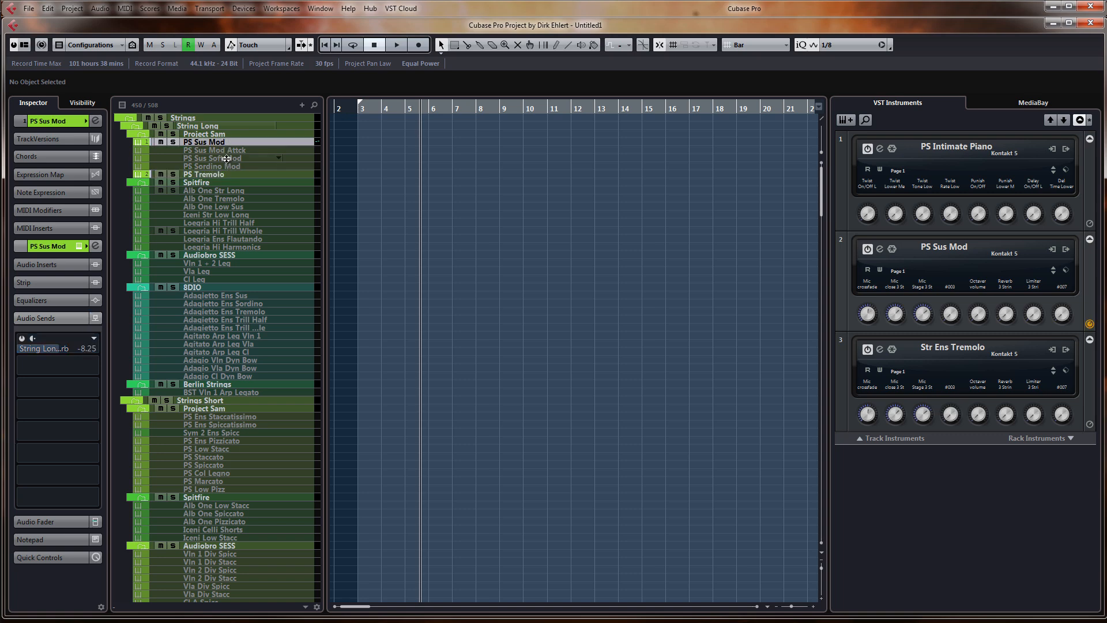
left_click(79, 245)
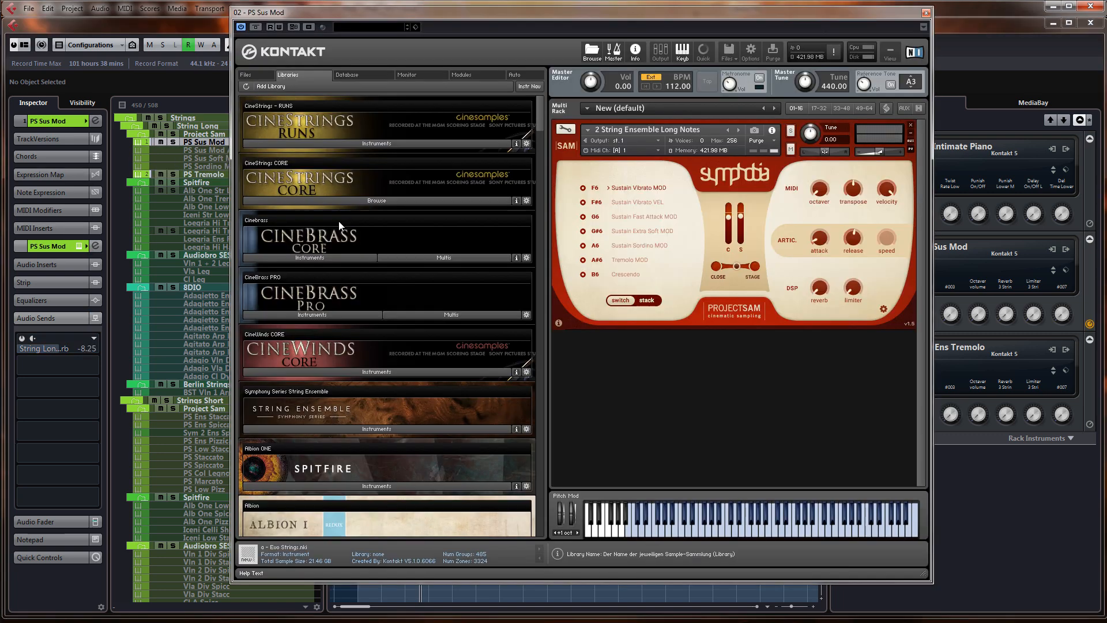
left_click(926, 12)
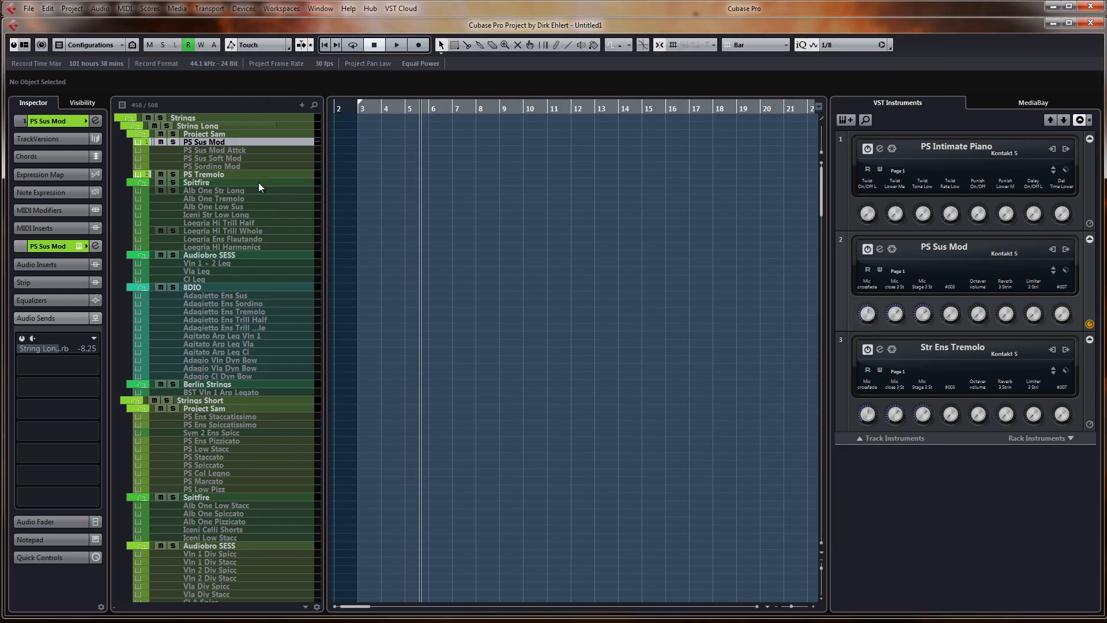
left_click(234, 175)
left_click(81, 245)
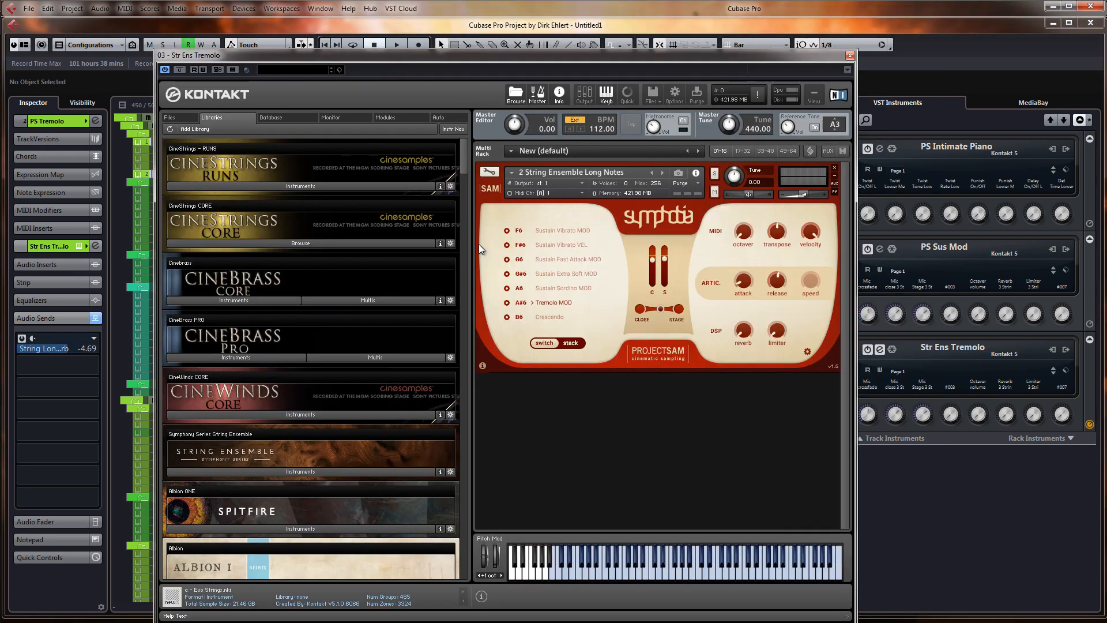
left_click(849, 56)
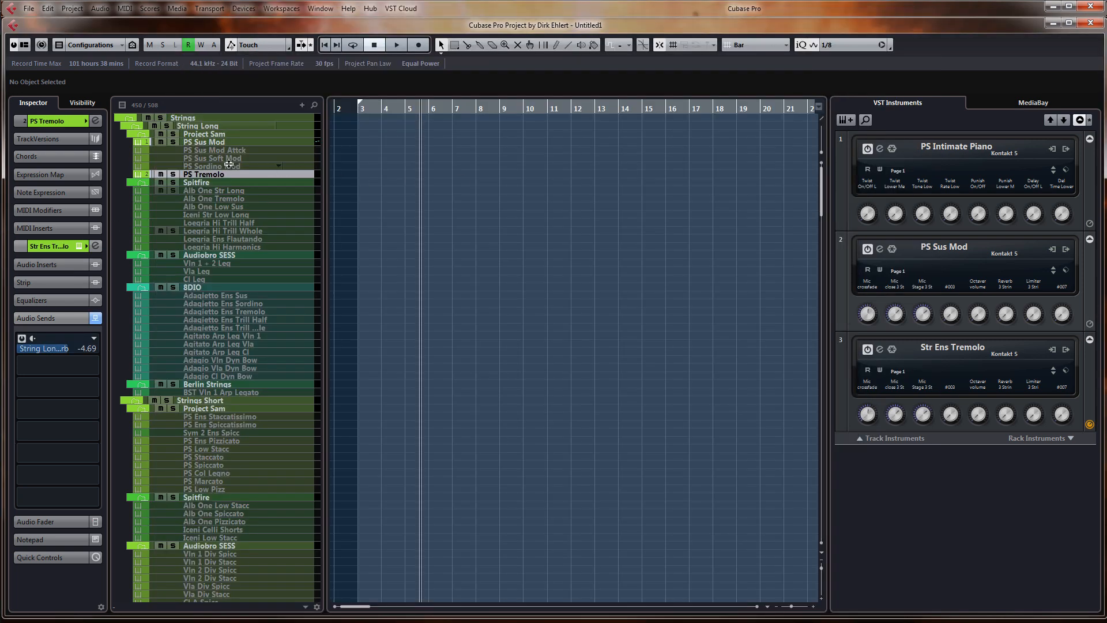
left_click(205, 142)
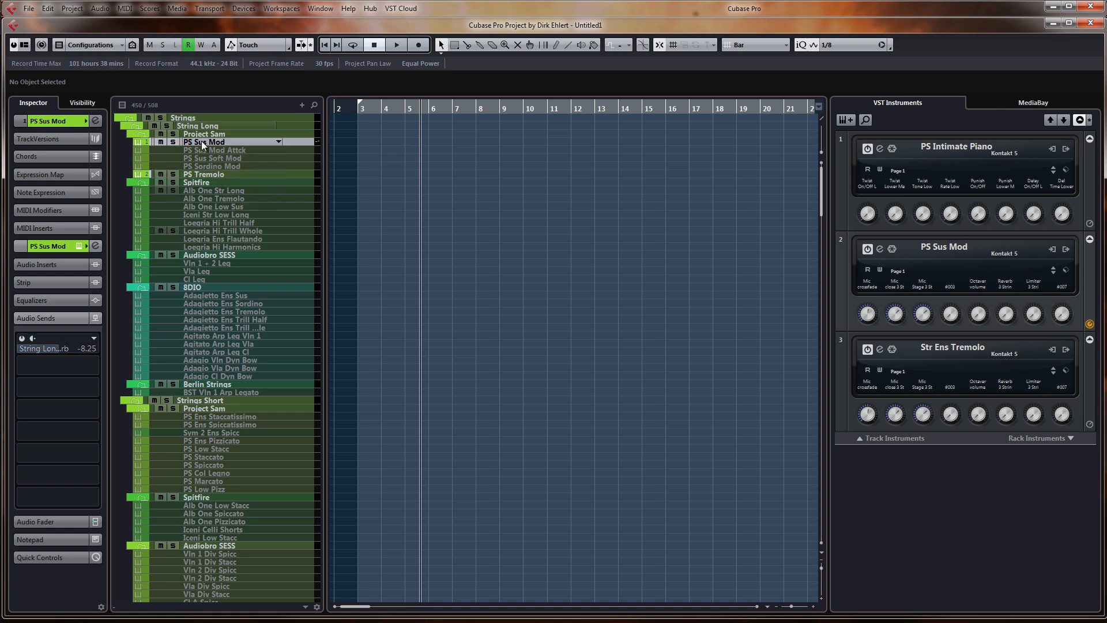
left_click(231, 176)
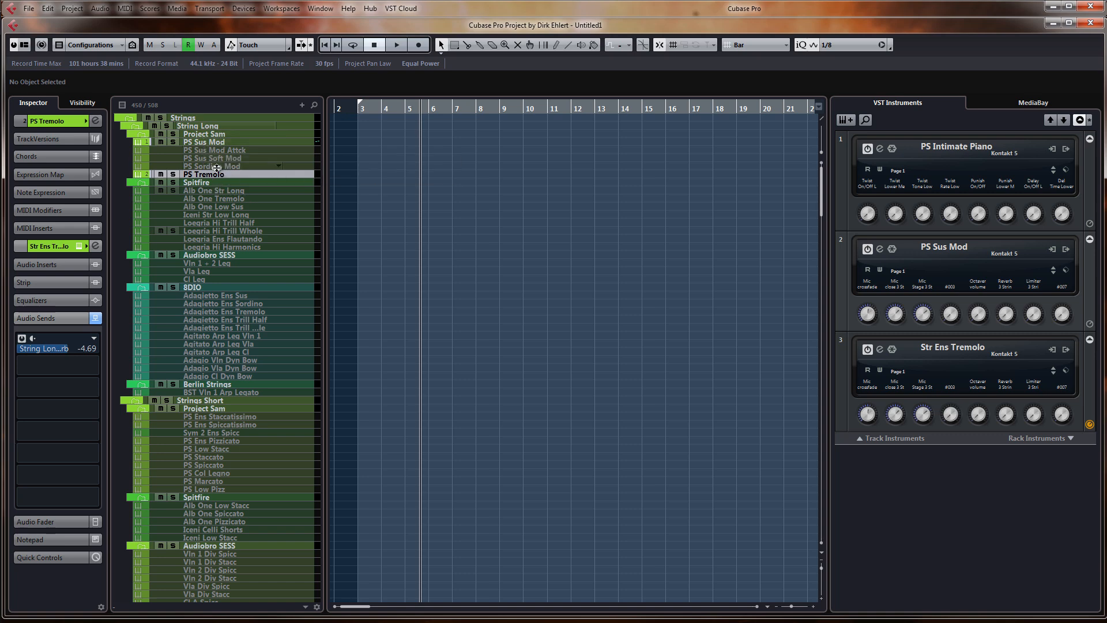
Duplicate the PS Tremolo track in the Project Sam long strings folder
scroll(565, 223, "down", 10)
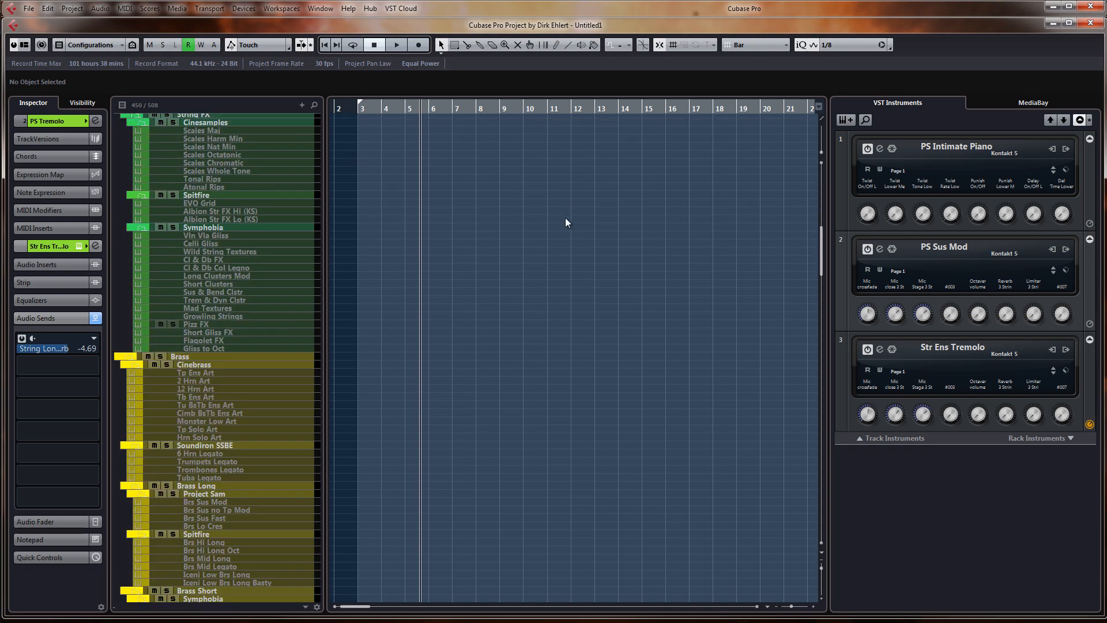
scroll(206, 304, "down", 12)
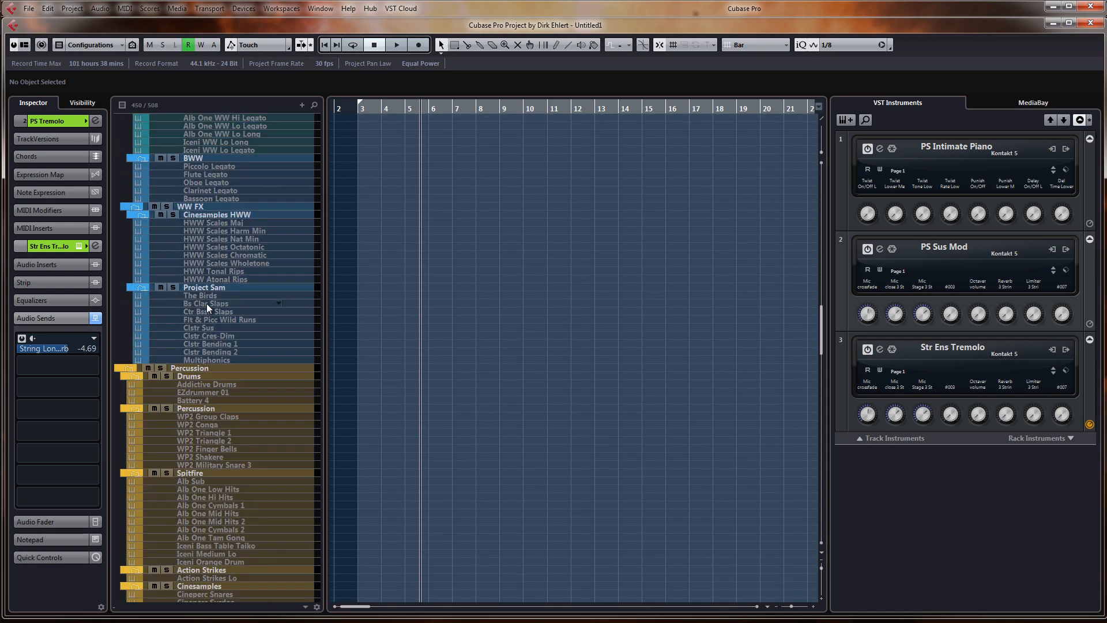
scroll(207, 303, "up", 20)
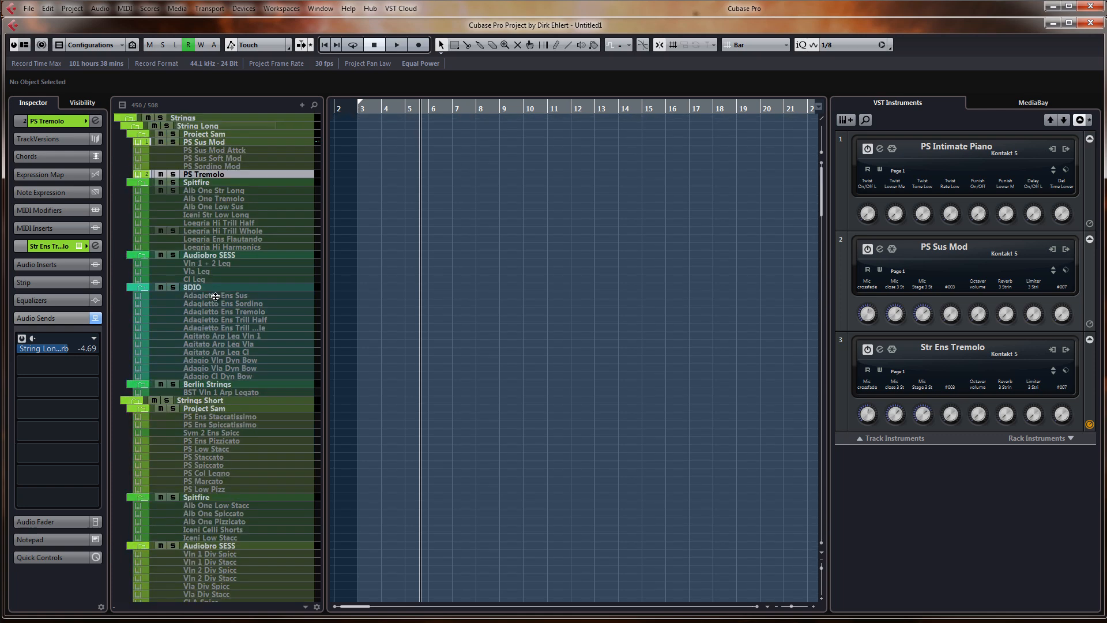
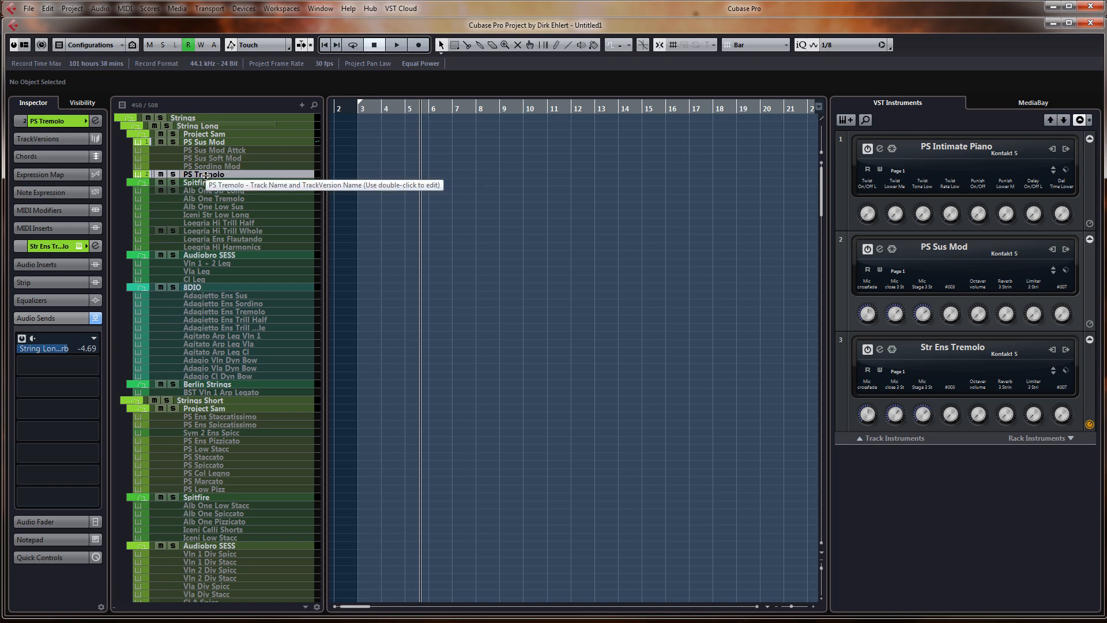
right_click(206, 175)
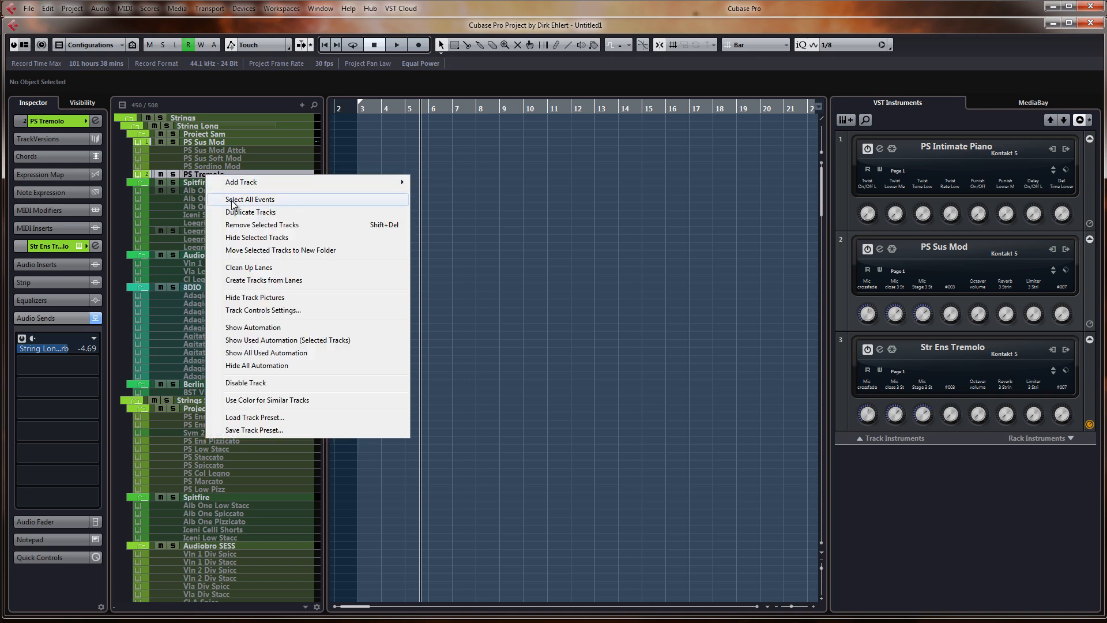
left_click(250, 212)
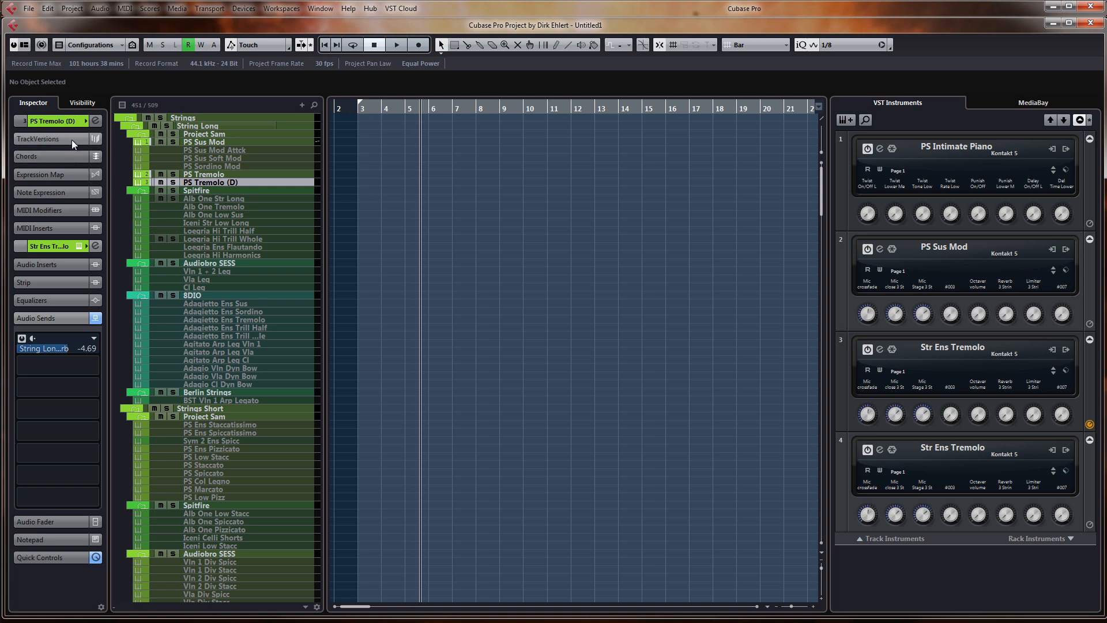
Check the duplicated tremolo track's Kontakt patch and its channel routing, send and fader in the MixConsole
left_click(80, 247)
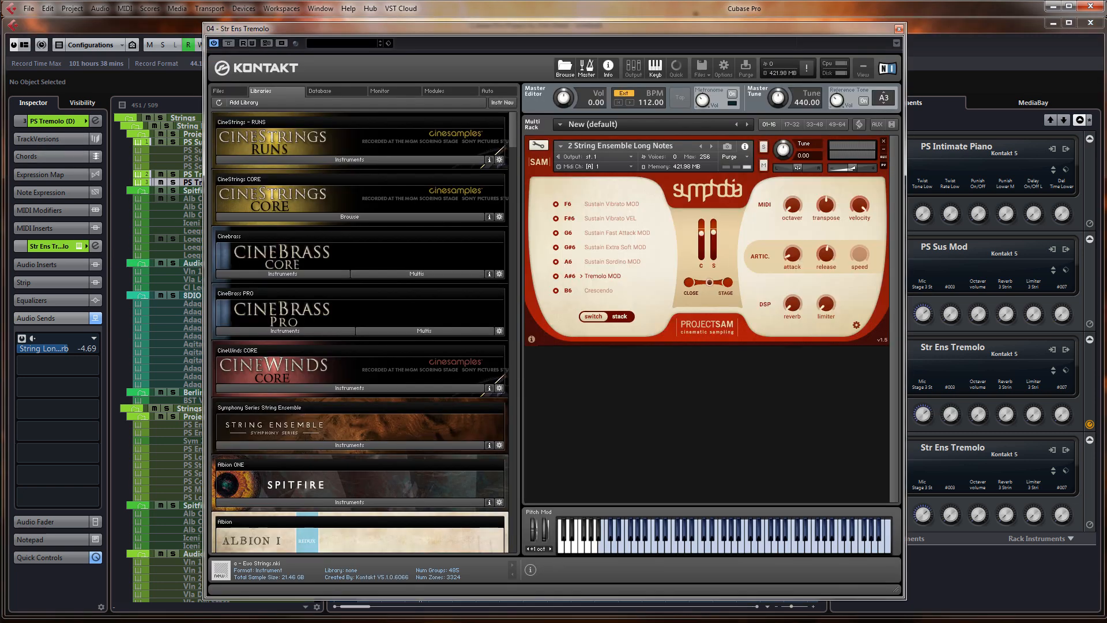
key("F3")
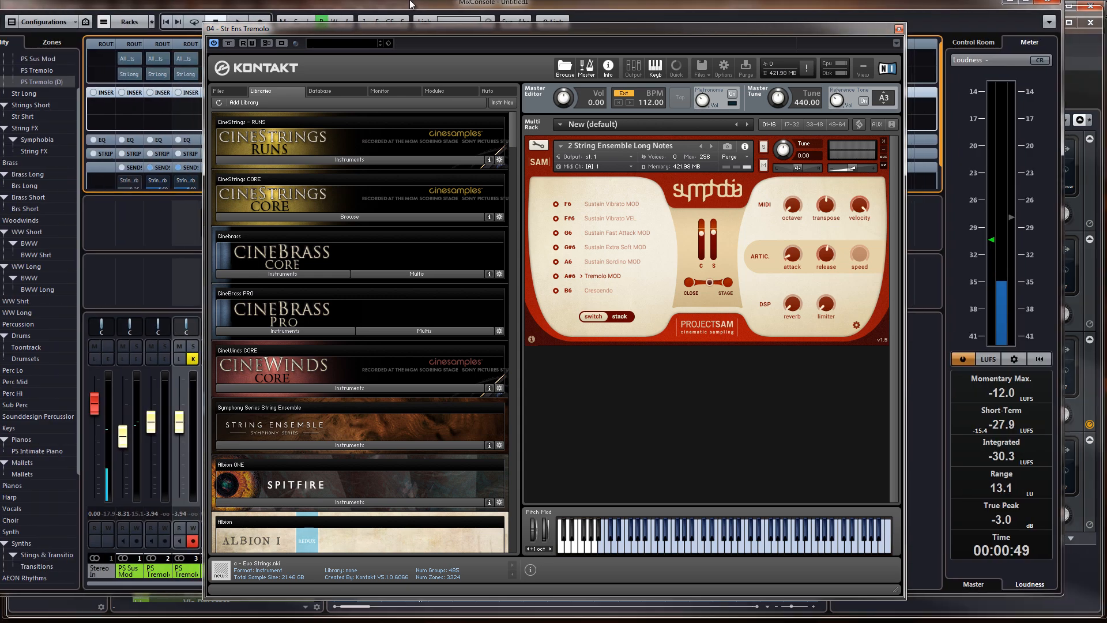
left_click(899, 28)
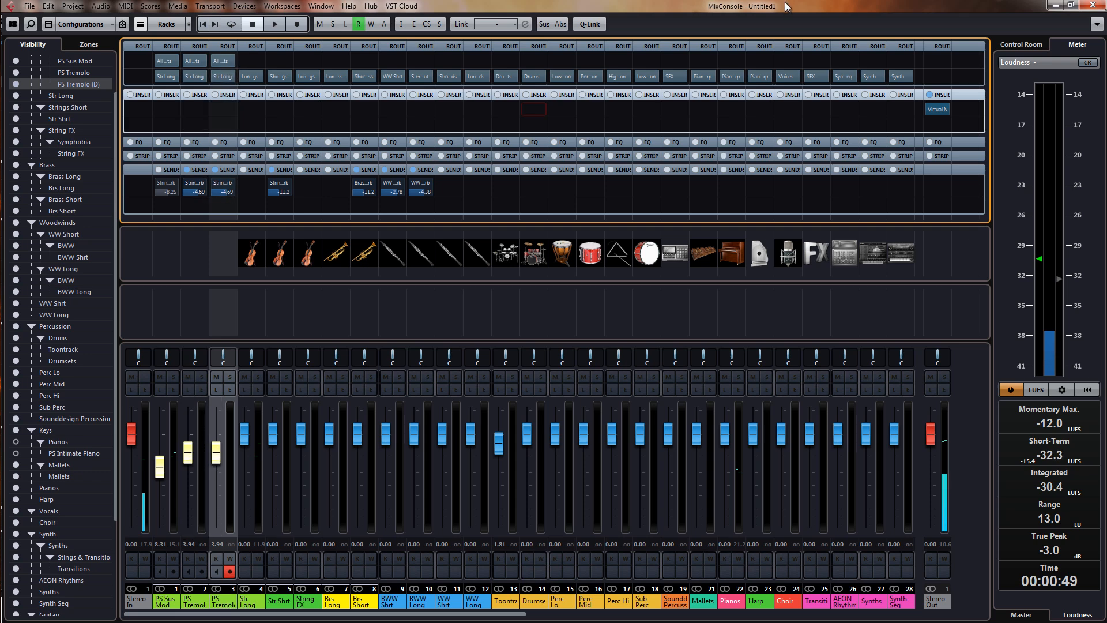
left_click_drag(829, 5, 0, 102)
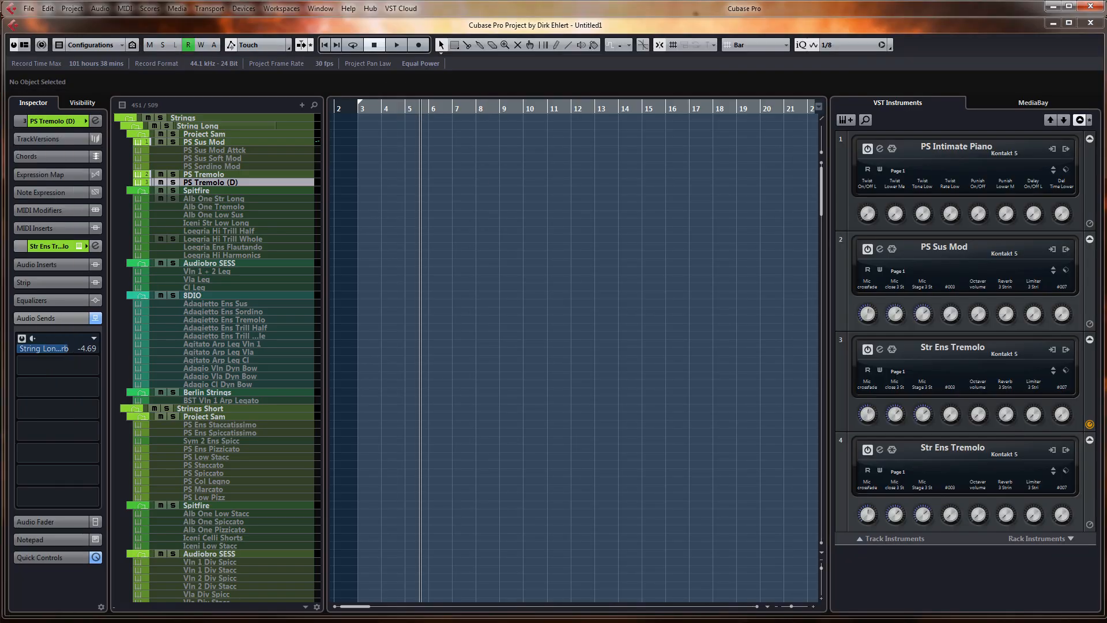
Switch the duplicated tremolo track's Symphobia articulation to Crescendo and close its Kontakt window
left_click(220, 174)
left_click(218, 183)
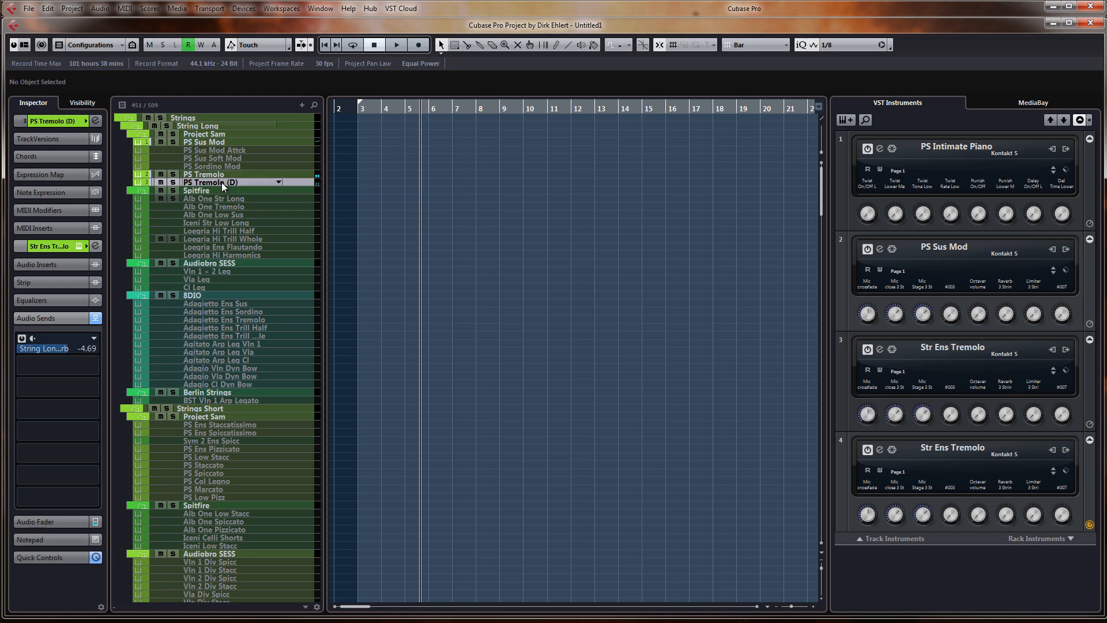
left_click(79, 246)
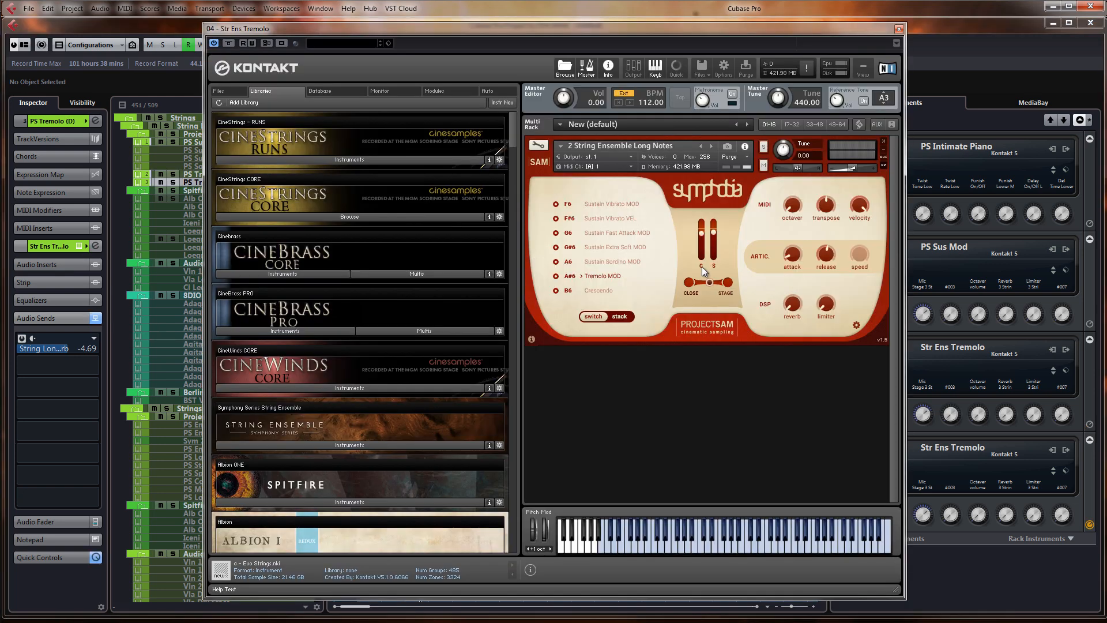
left_click(598, 291)
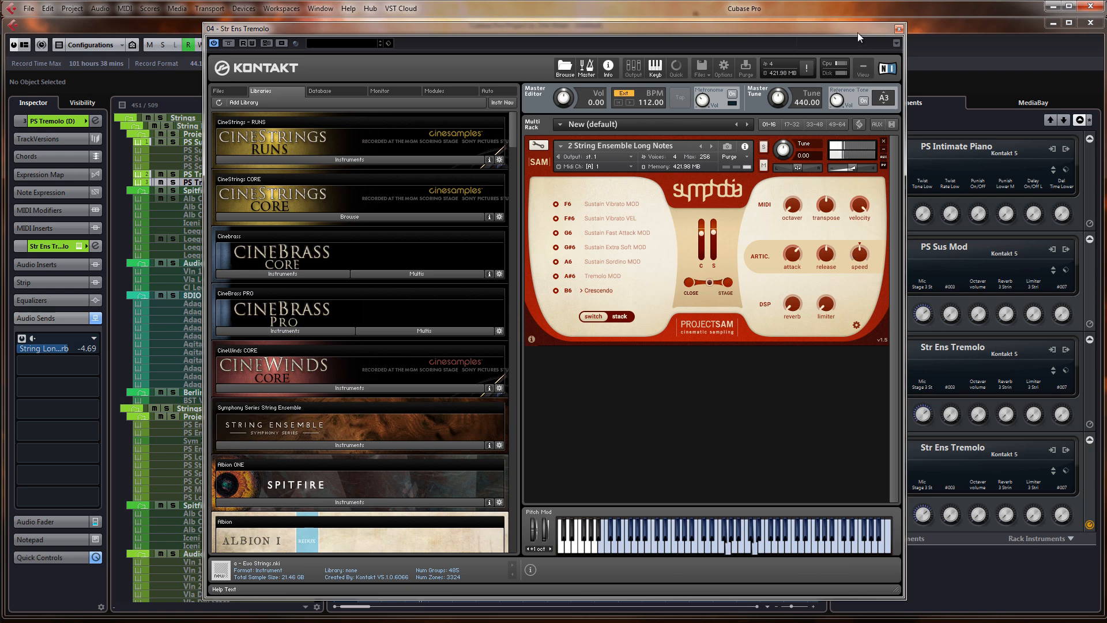
left_click(899, 29)
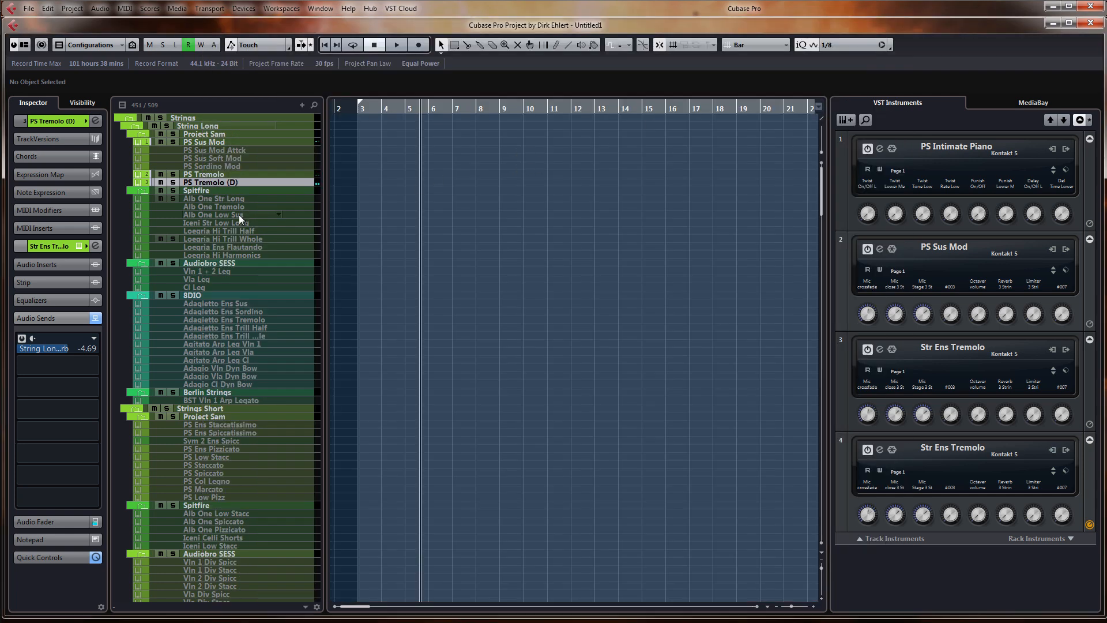
Rename the duplicated tremolo track as PS Crescendo
double_click(209, 182)
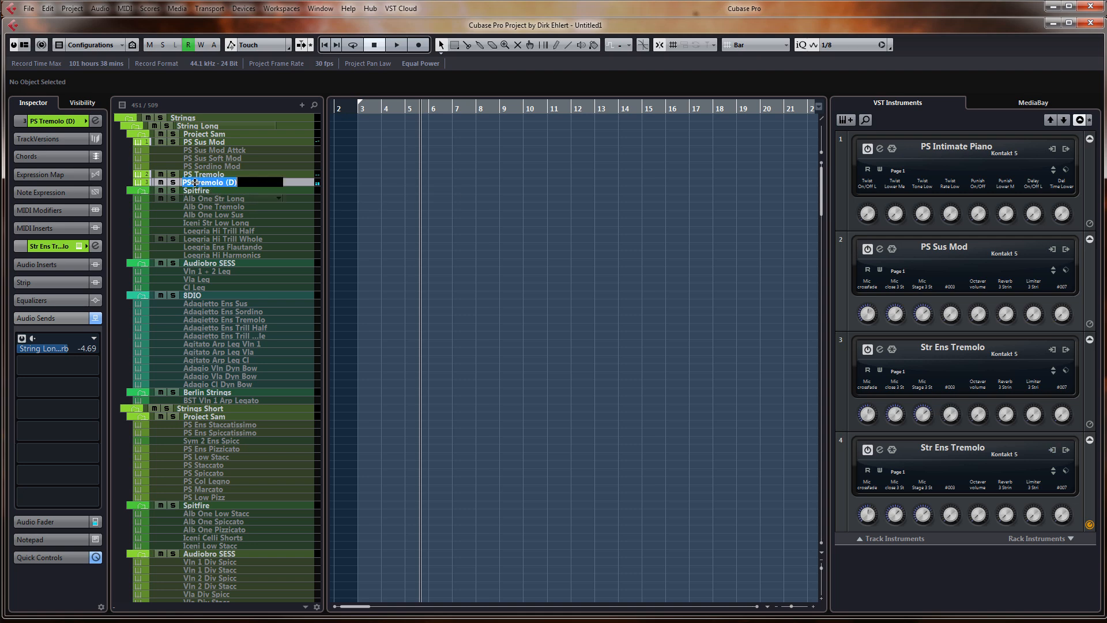
left_click_drag(195, 183, 277, 183)
type("Crescendo")
key("Return")
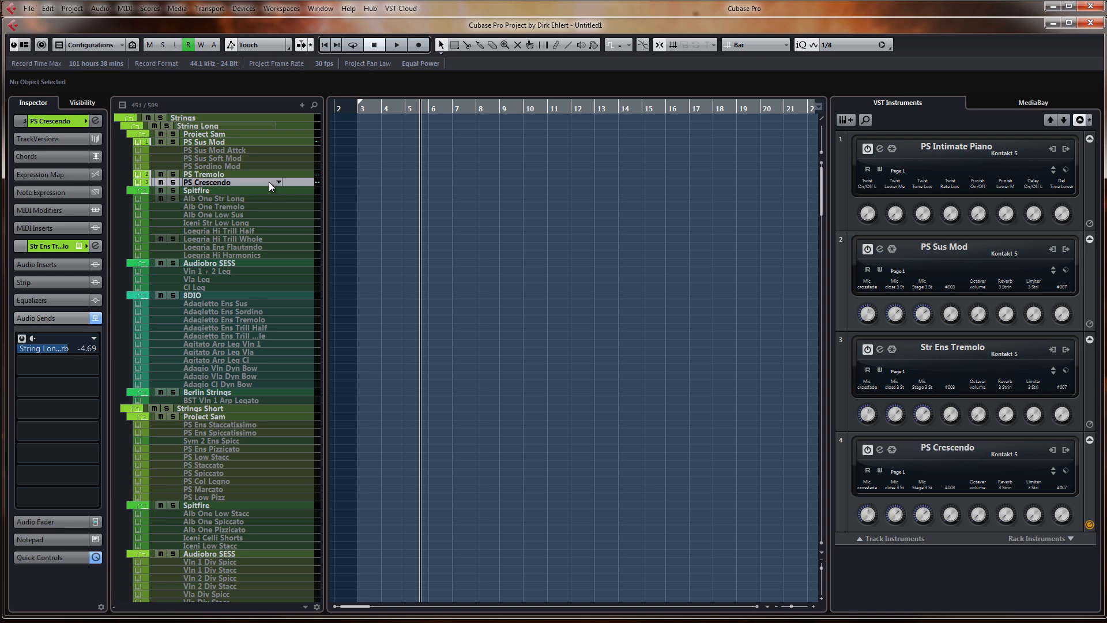
Disable the PS Crescendo track to unload its instrument
right_click(230, 184)
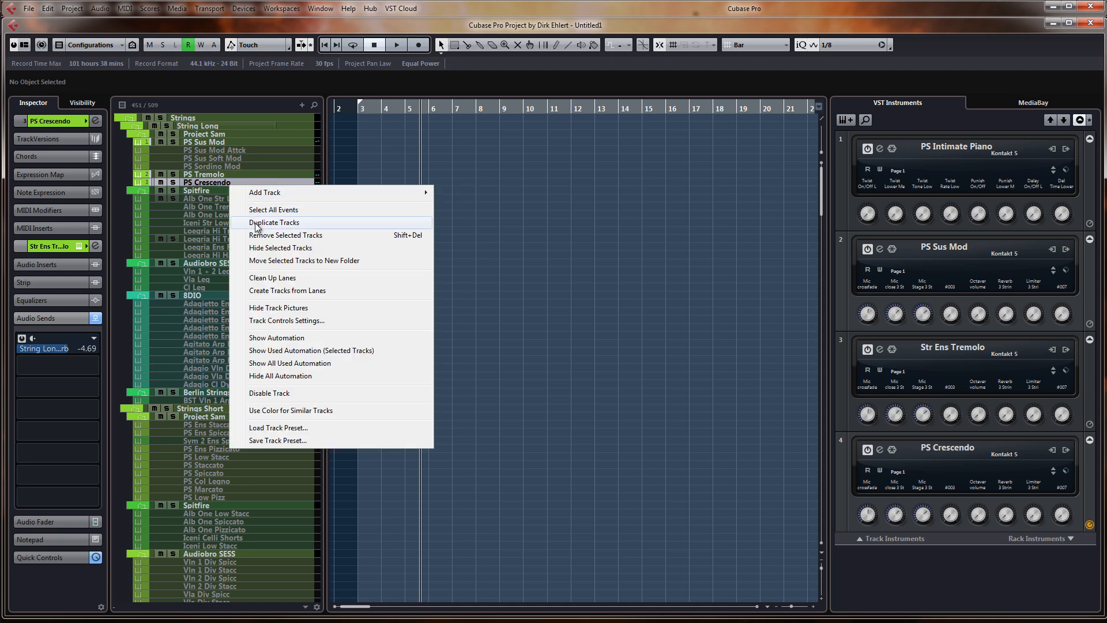
left_click(423, 165)
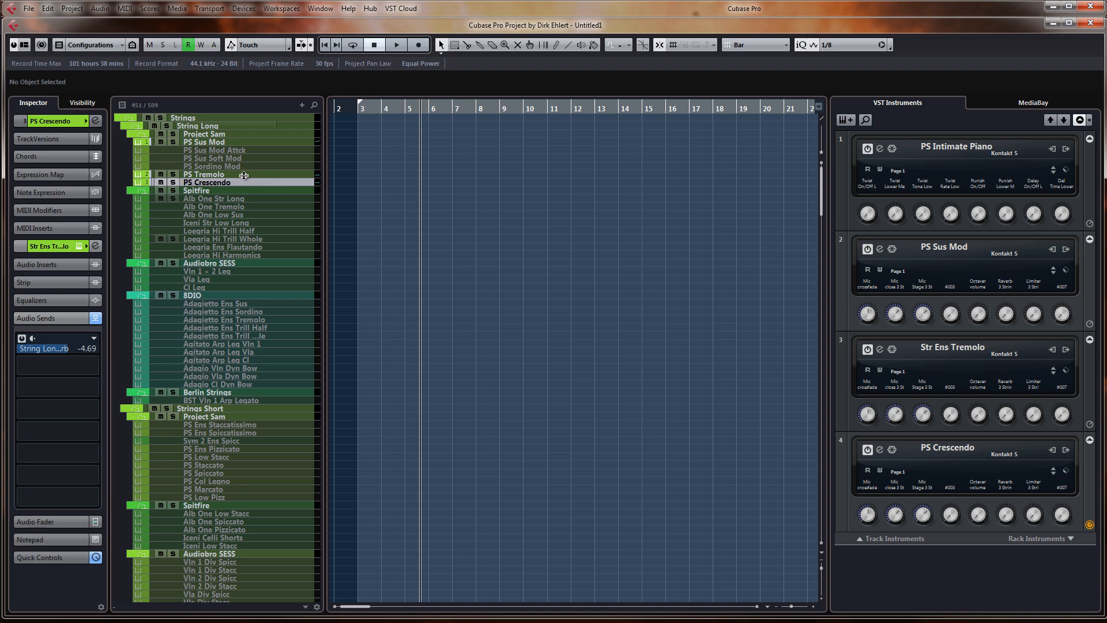
left_click(242, 175)
left_click(247, 184)
key("shift+d")
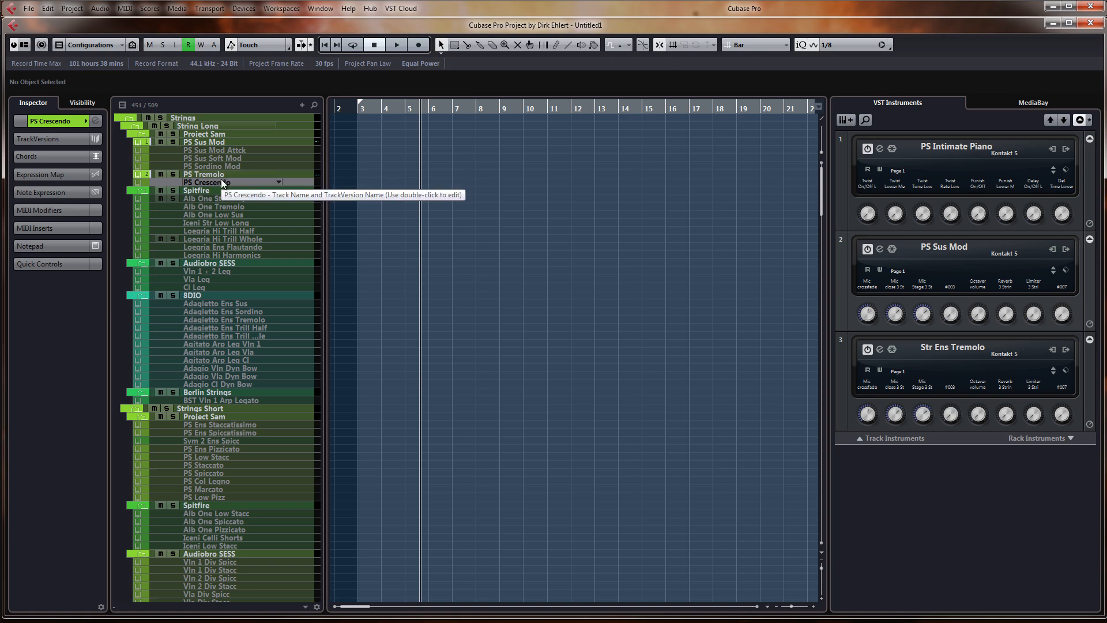
Save the project in the YT_Tuts folder under the new name YT Tut PM Disabled
key("ctrl+shift+s")
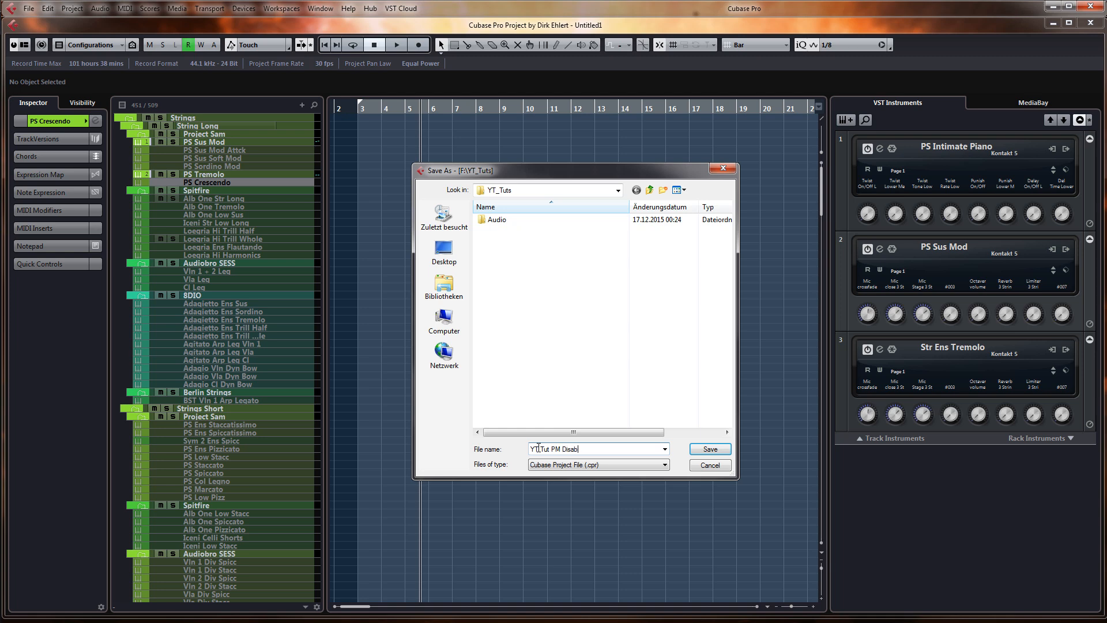
type("led")
key("Return")
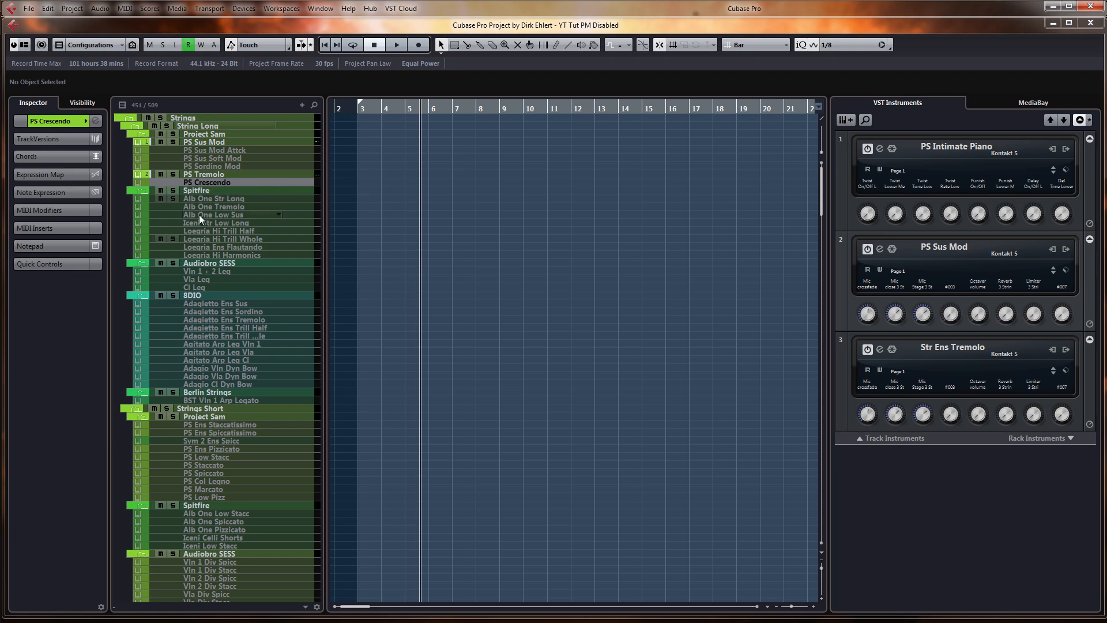
Disable the PS Tremolo track in the Project Sam long strings folder to unload its instrument
scroll(199, 213, "down", 20)
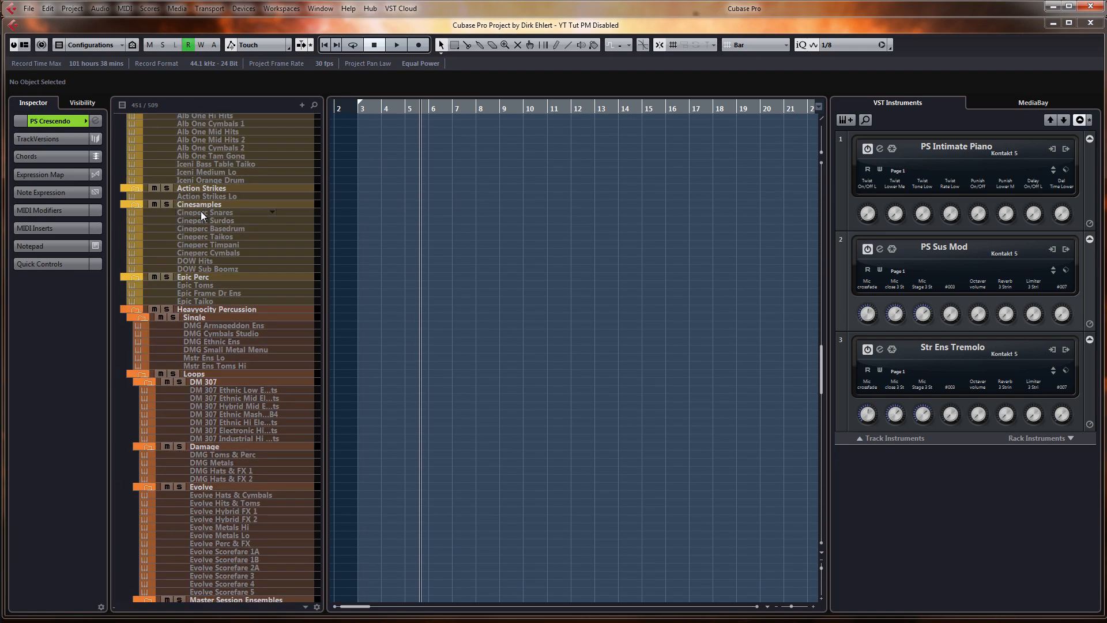
scroll(201, 211, "down", 20)
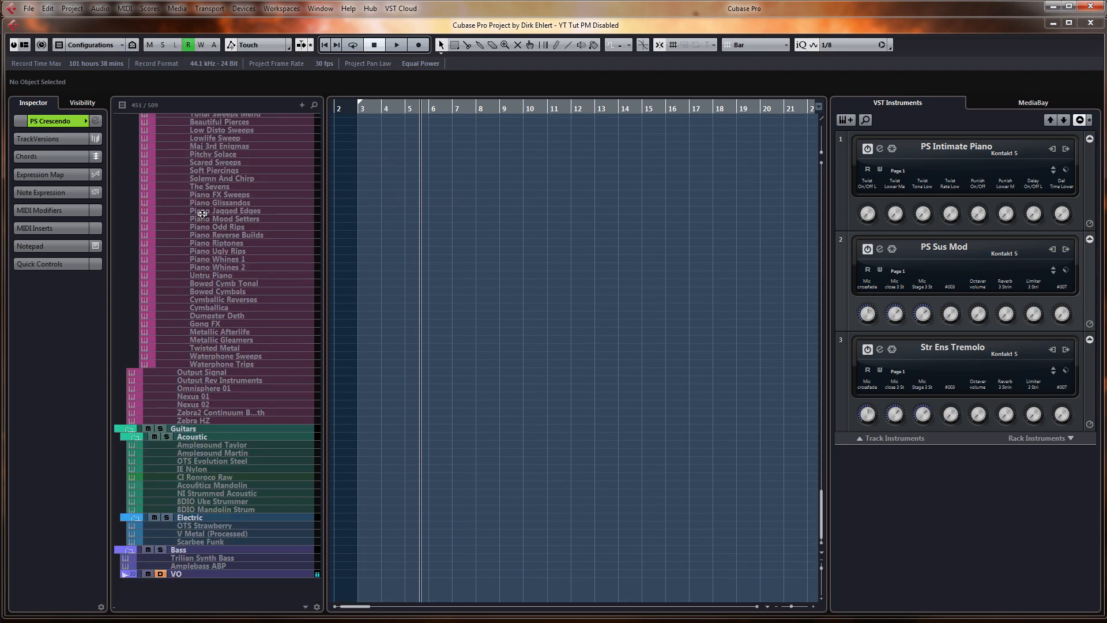
scroll(208, 235, "up", 20)
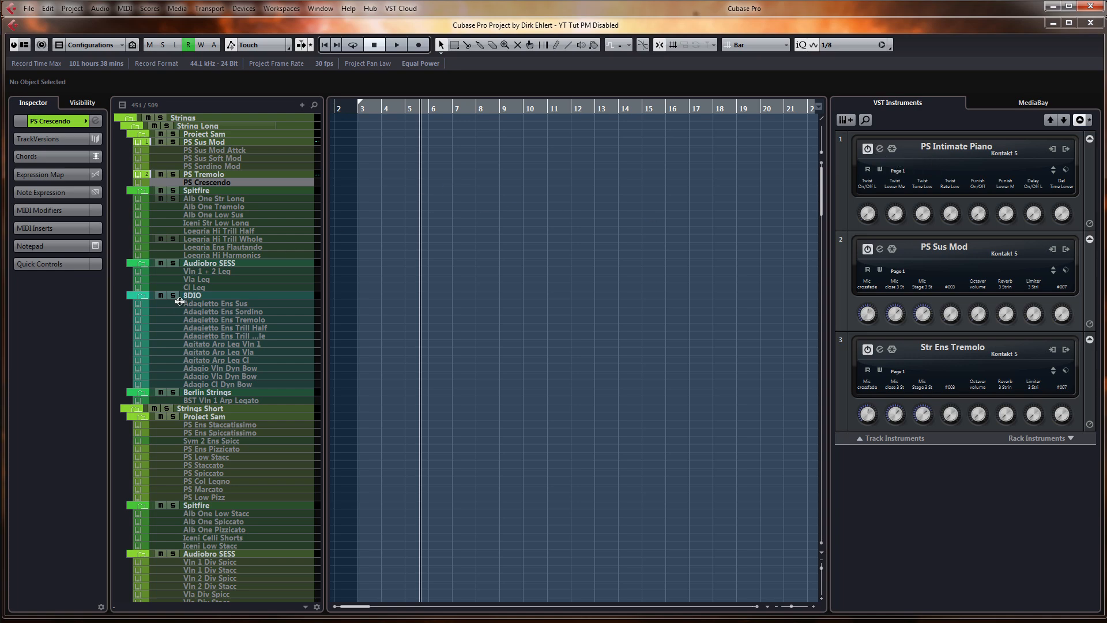
scroll(189, 307, "down", 20)
scroll(189, 306, "up", 20)
left_click(227, 174)
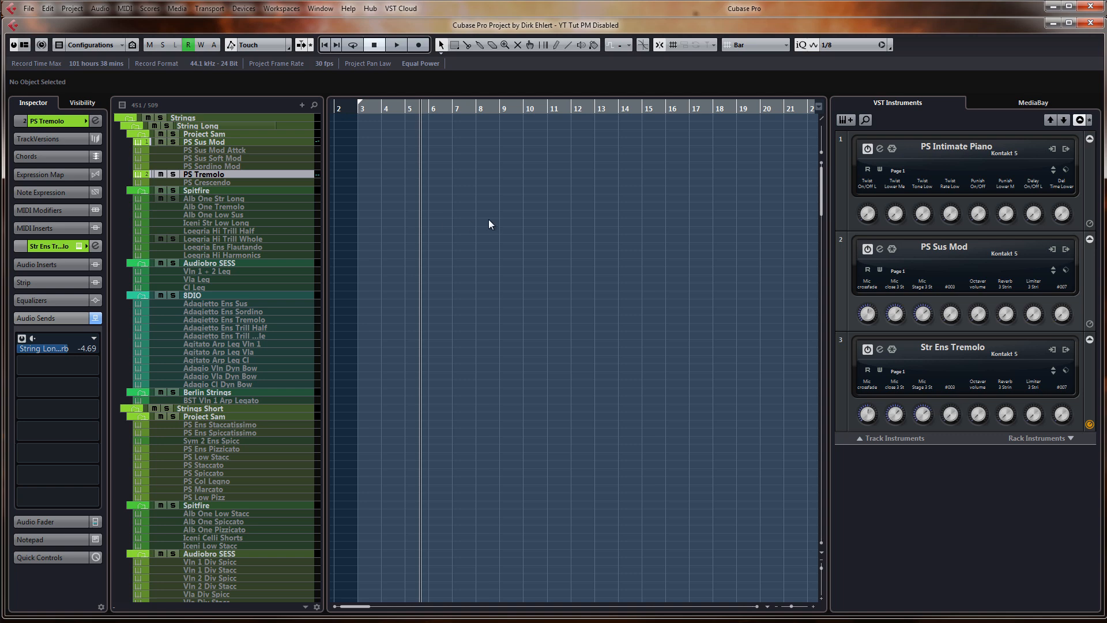
key("shift+d")
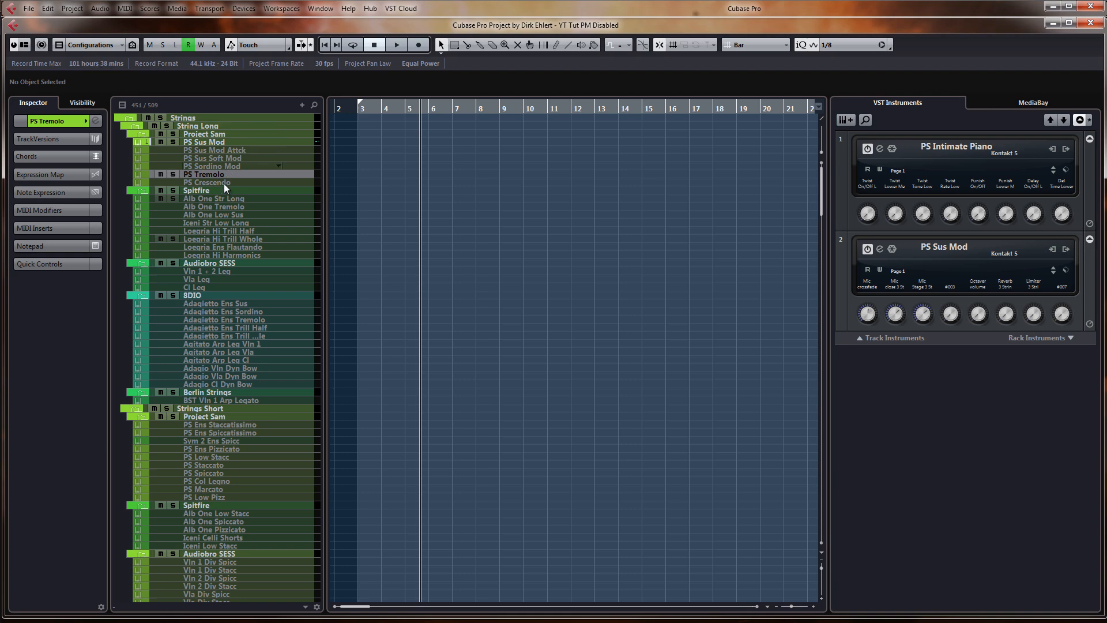
Switch the track visibility configuration to Spitfire and look through the tracks it shows
left_click(92, 46)
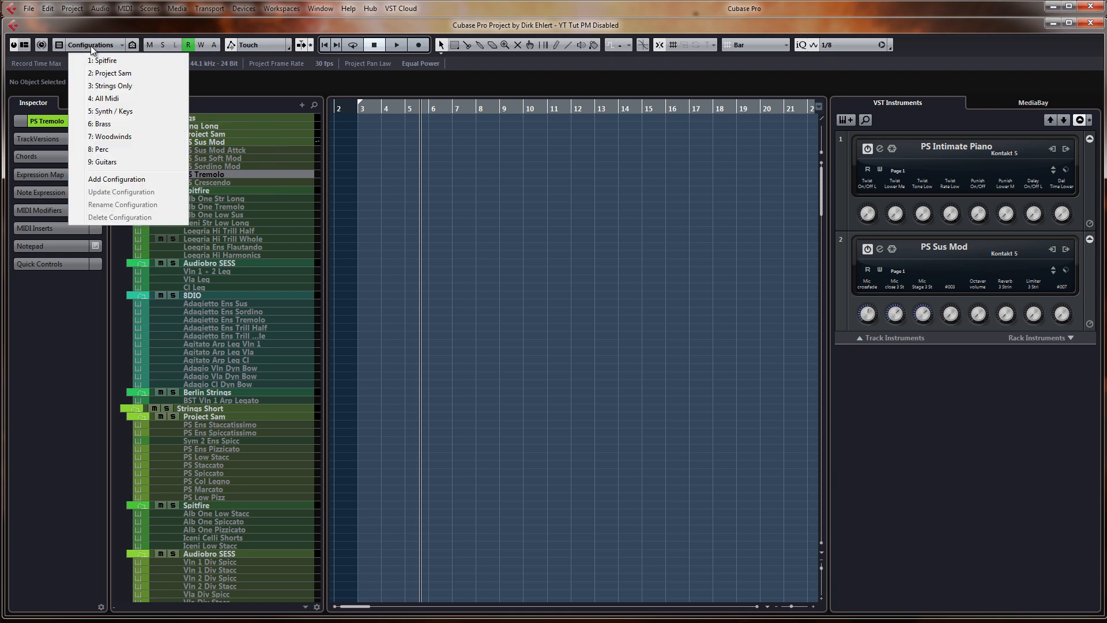
left_click(93, 46)
left_click(93, 46)
left_click(105, 61)
scroll(256, 188, "down", 4)
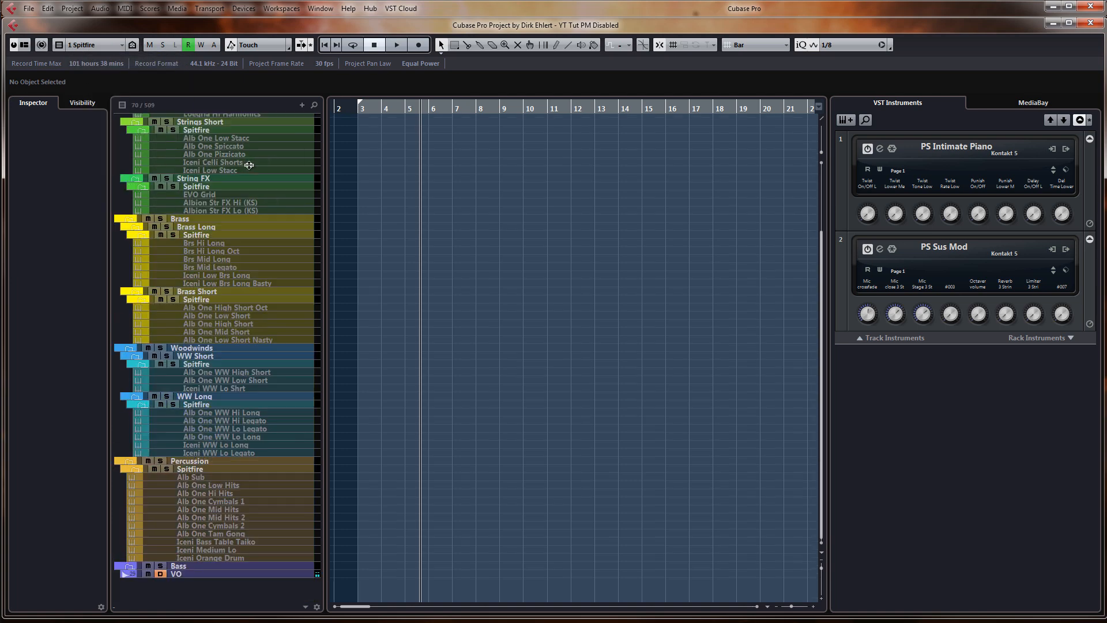
scroll(250, 168, "up", 4)
scroll(257, 260, "down", 4)
scroll(230, 185, "up", 4)
Switch the track visibility configuration to Project Sam and look through its strings, brass and woodwind tracks
left_click(88, 43)
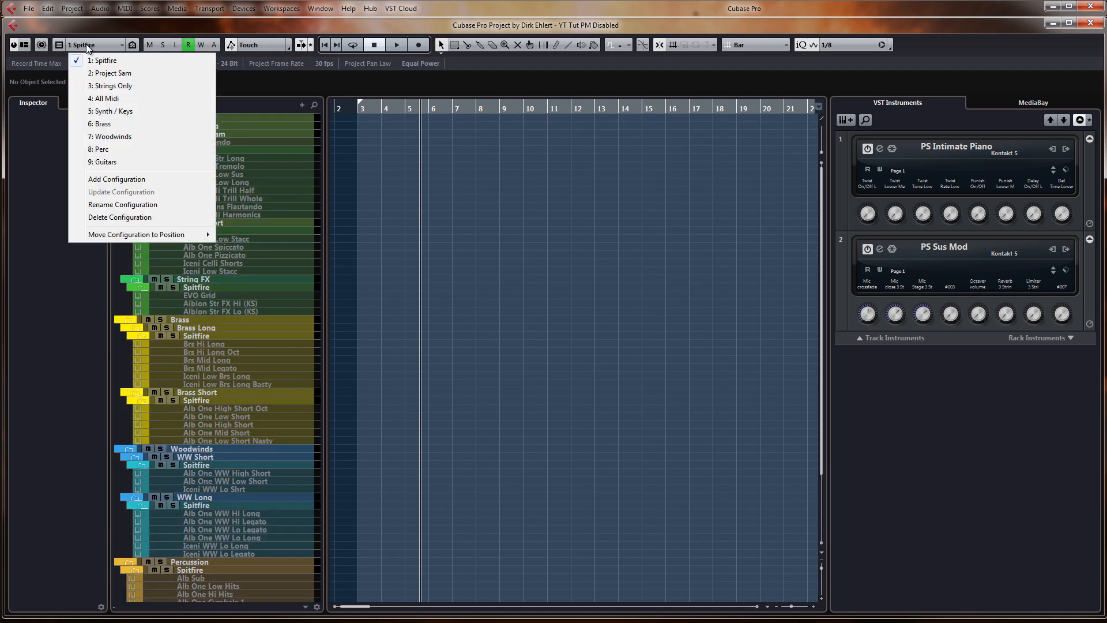
left_click(108, 71)
scroll(237, 169, "down", 4)
scroll(233, 176, "up", 4)
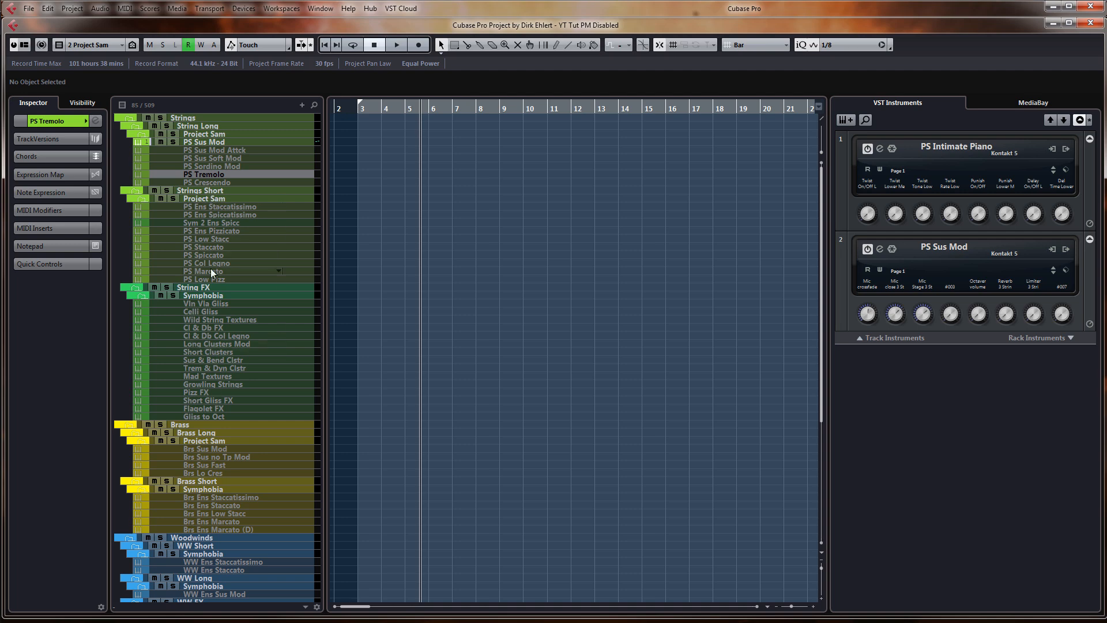
scroll(209, 268, "down", 4)
scroll(209, 266, "up", 4)
Switch the track visibility configuration to Strings Only and view the track list from its beginning
left_click(95, 51)
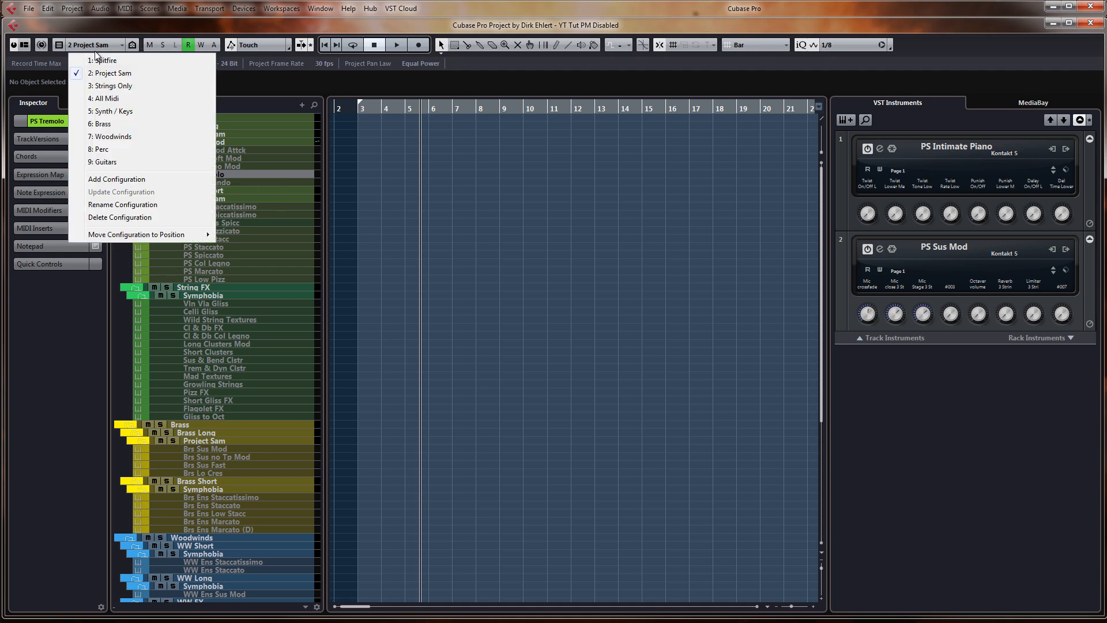
left_click(121, 86)
scroll(417, 219, "up", 8)
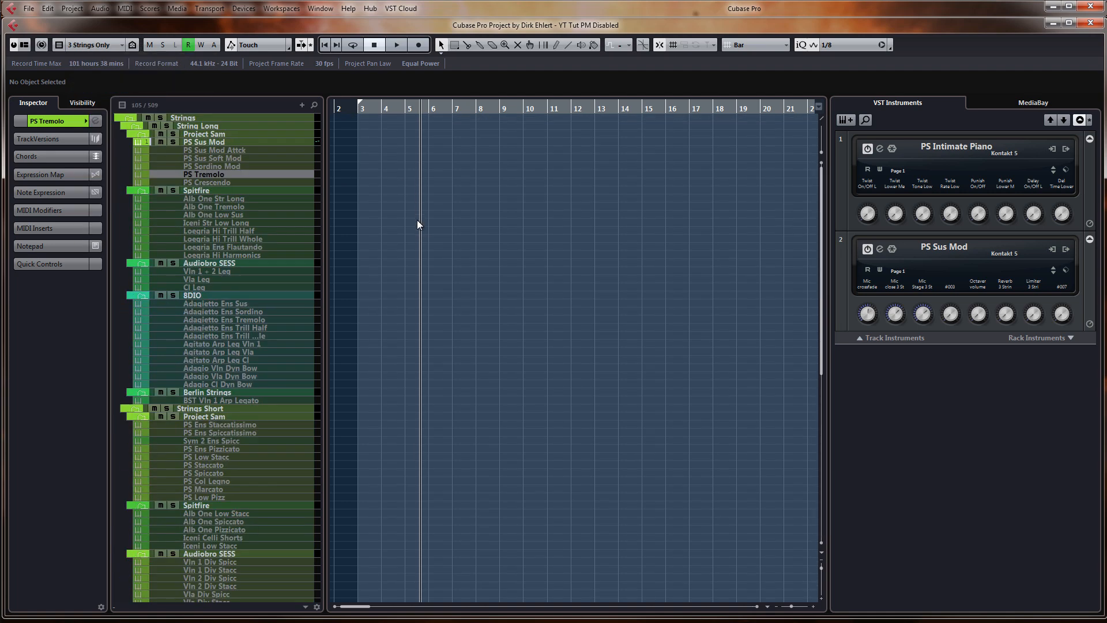
Switch to the Synth / Keys visibility configuration and check which tracks it includes
left_click(97, 46)
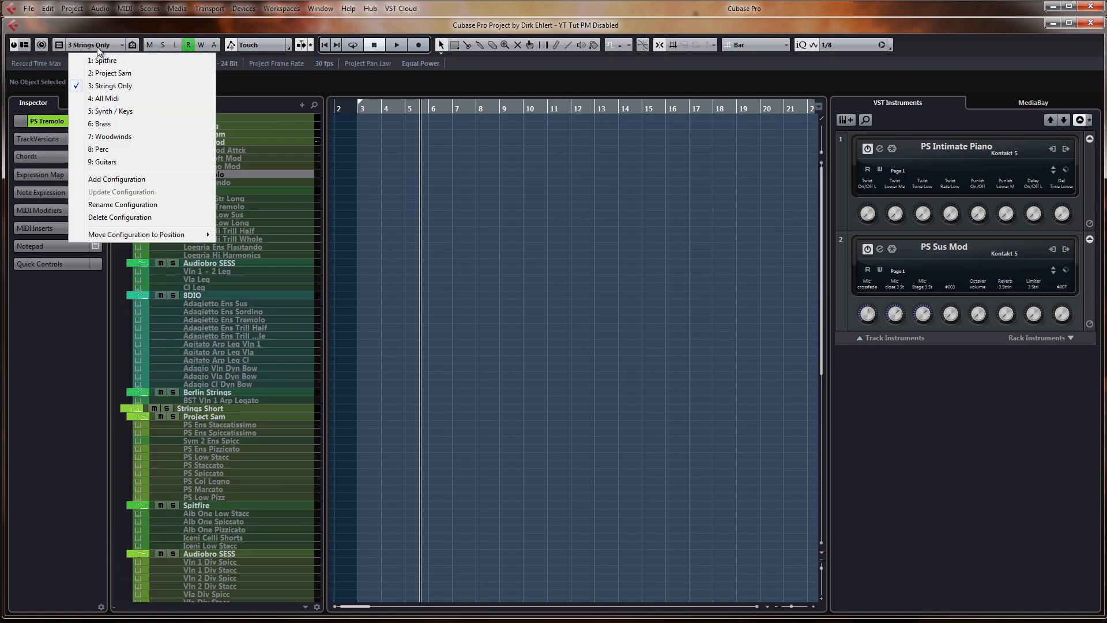
left_click(123, 113)
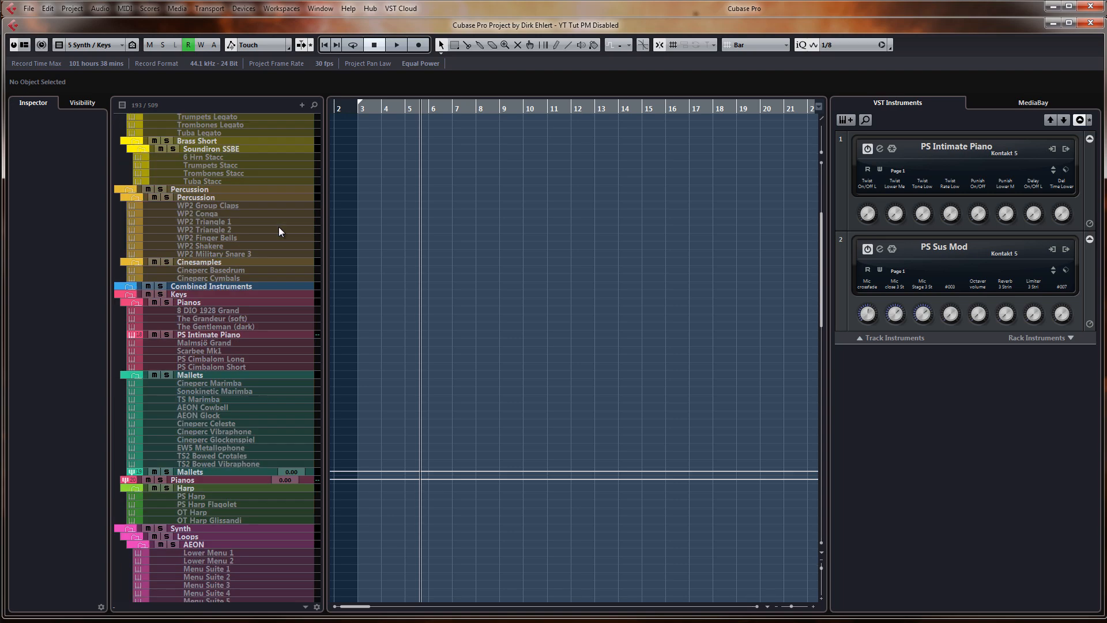
scroll(279, 227, "down", 20)
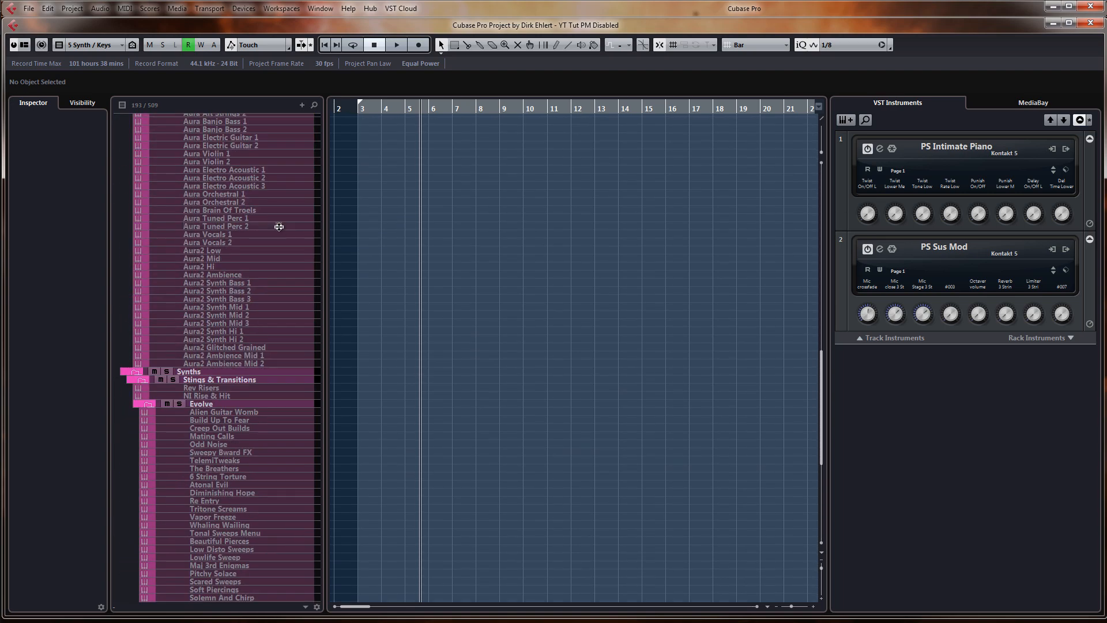
scroll(279, 228, "up", 20)
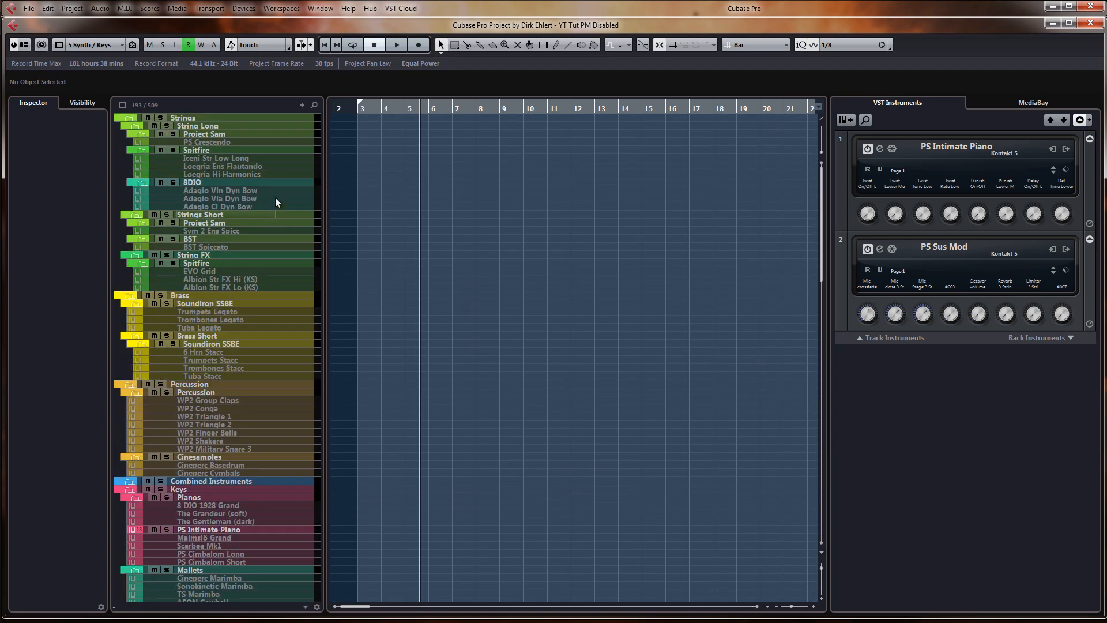
Hide the Strings, Brass and Percussion folders in the Synth / Keys track visibility
left_click(80, 100)
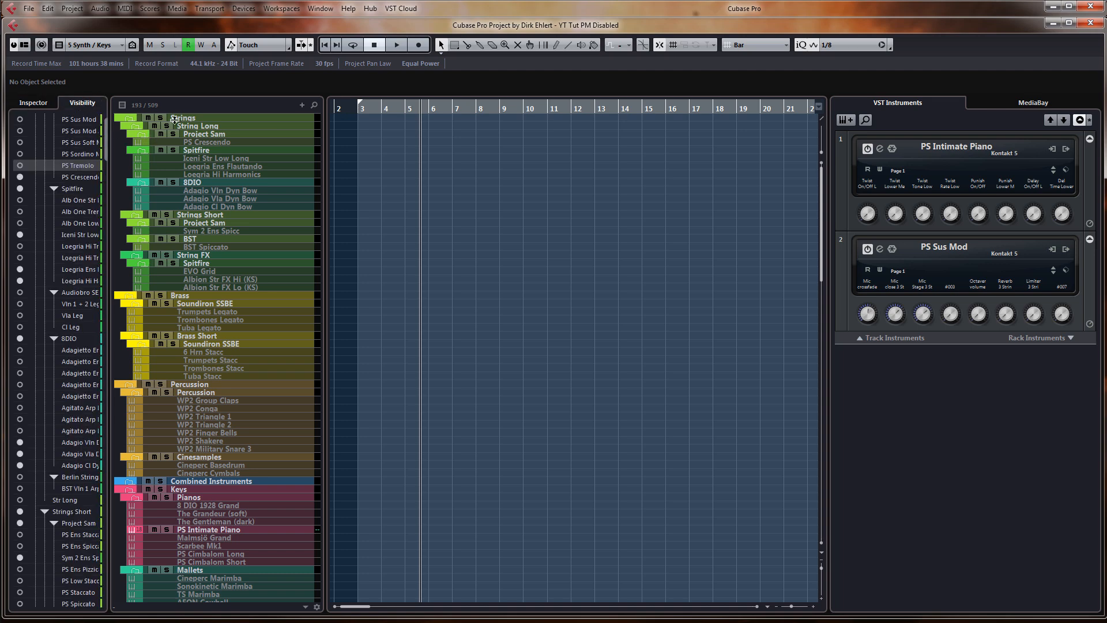
left_click(154, 121)
left_click(20, 119)
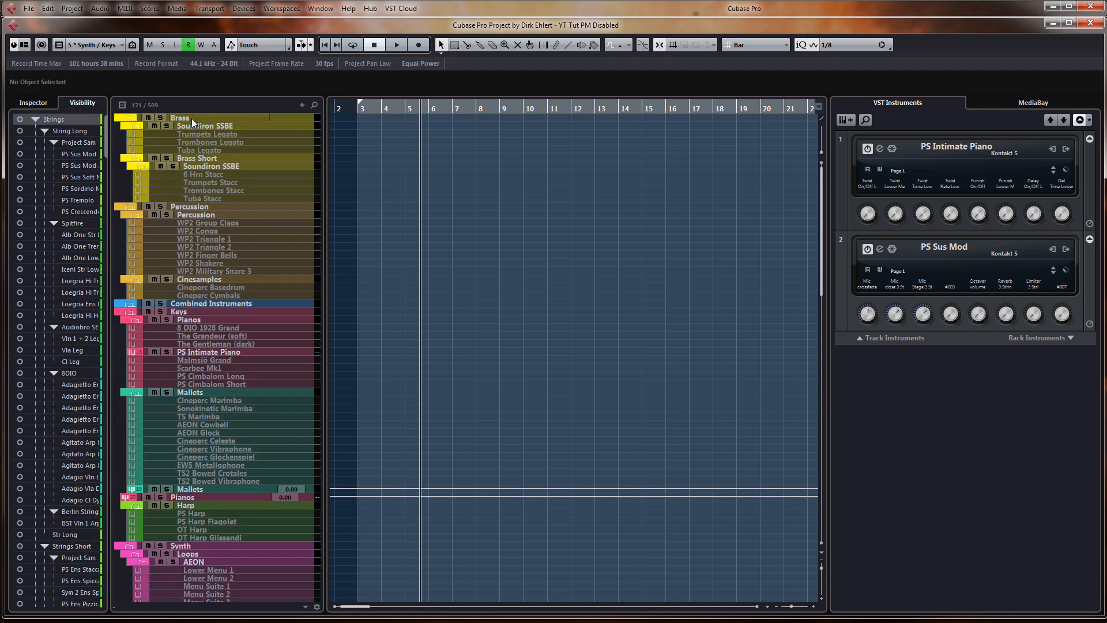
left_click(20, 119)
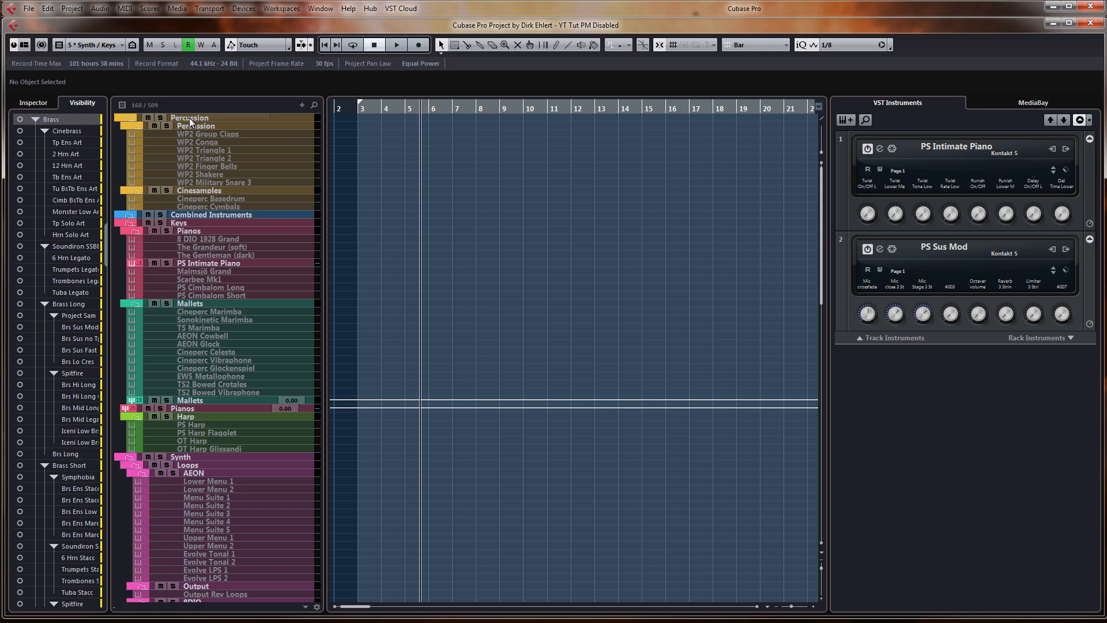
left_click(21, 119)
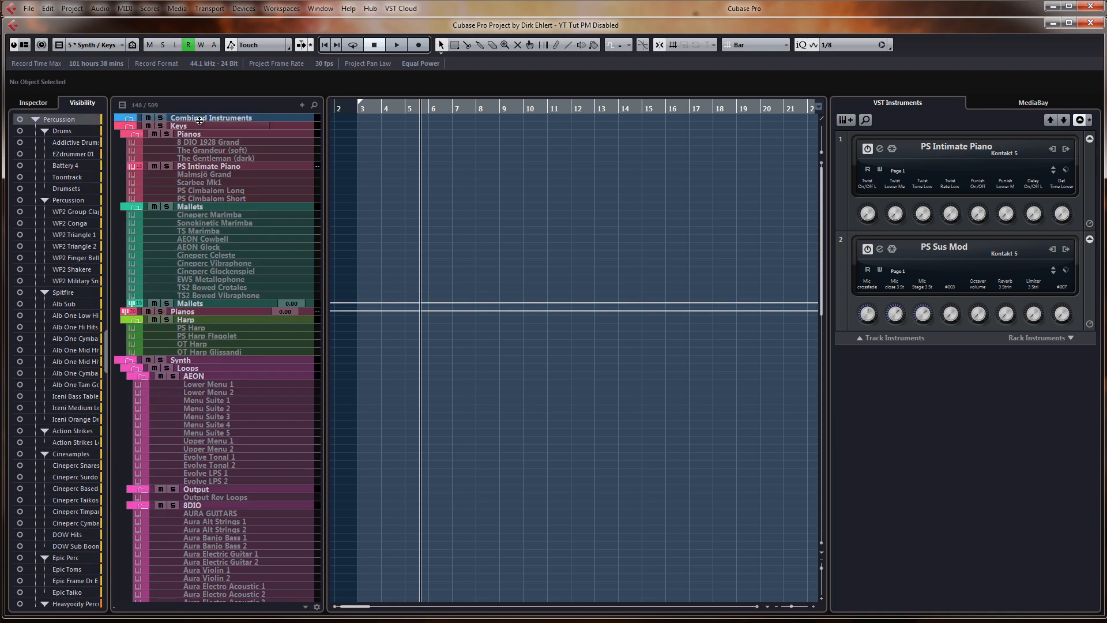
Hide the Combined Instruments and Keys folders from the track list
left_click(189, 117)
left_click(20, 119)
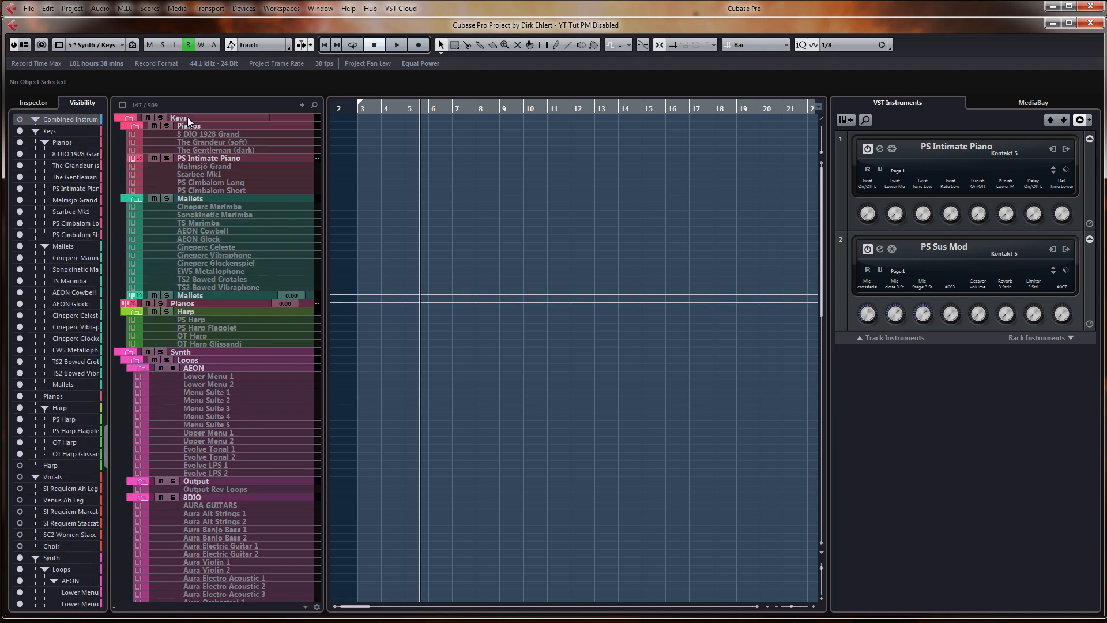
left_click(188, 118)
left_click(21, 131)
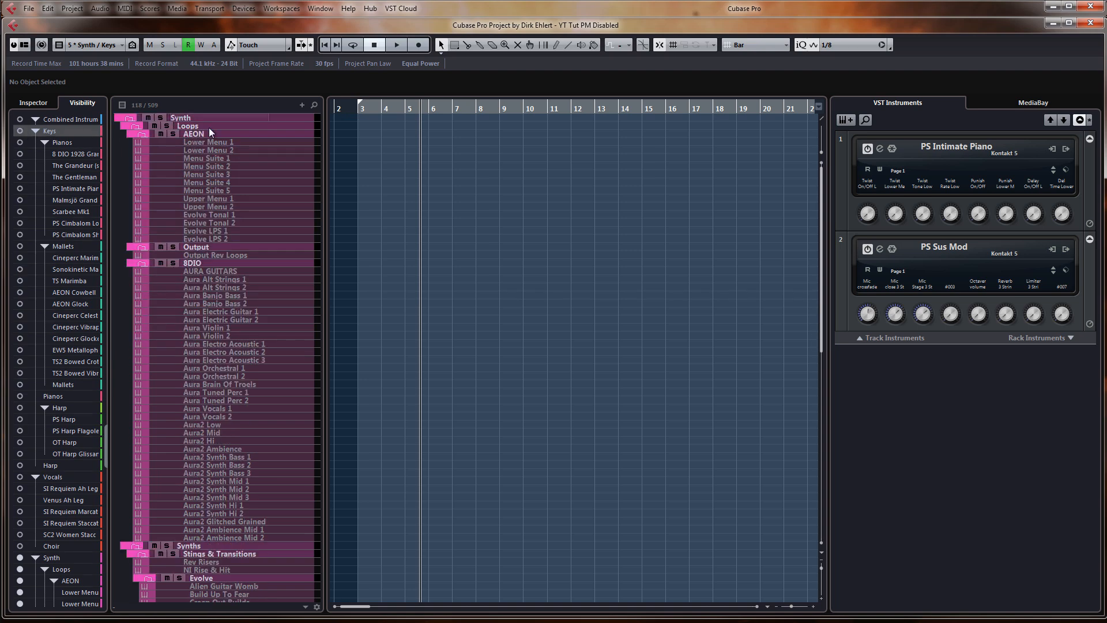
Hide the Guitars and Bass folders and update the Synth / Keys configuration with the reduced track list
scroll(171, 312, "down", 10)
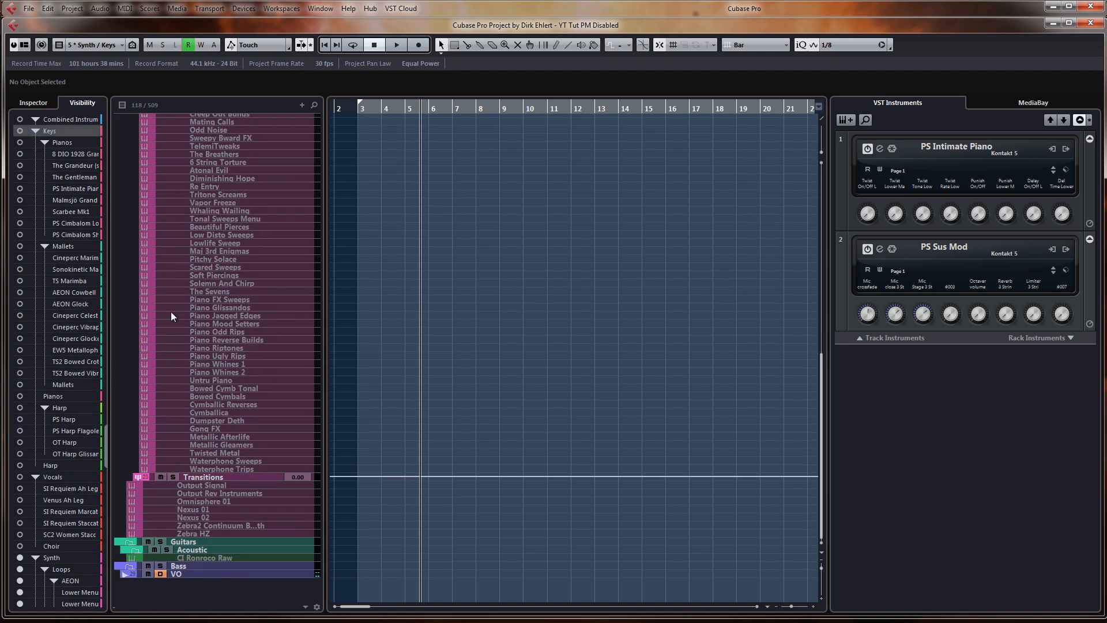
left_click(189, 544)
left_click(20, 335)
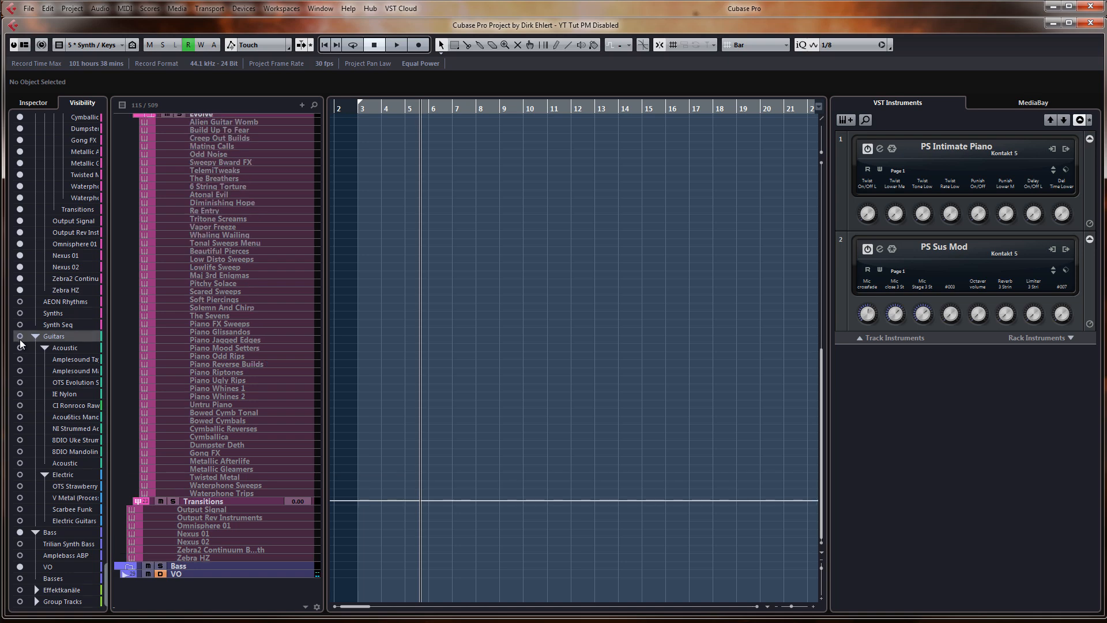
left_click(214, 567)
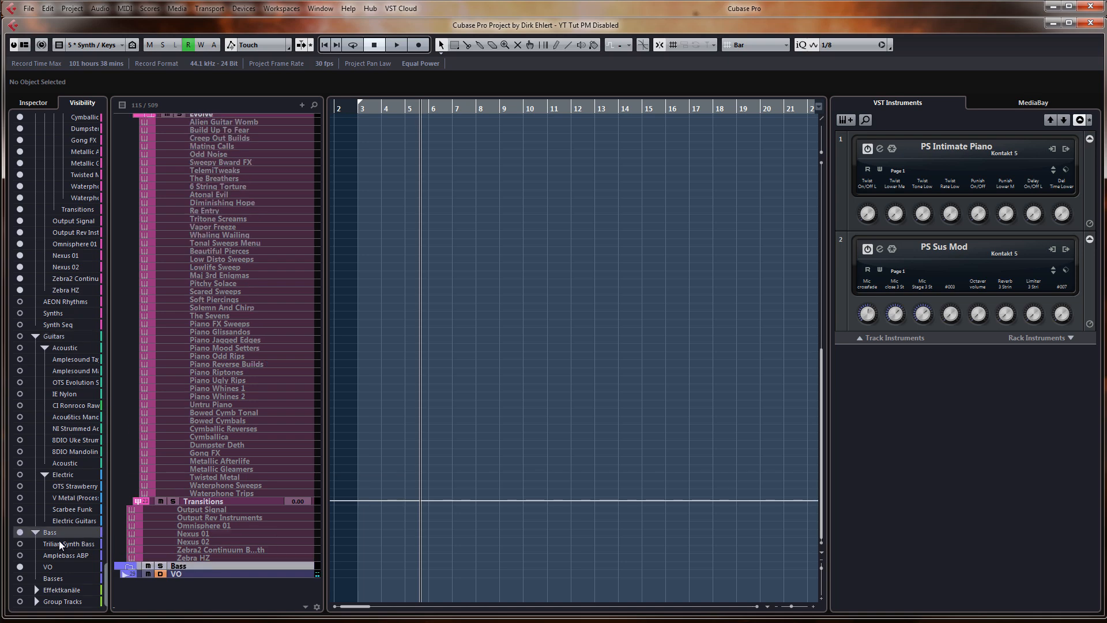
left_click(20, 532)
scroll(227, 401, "up", 5)
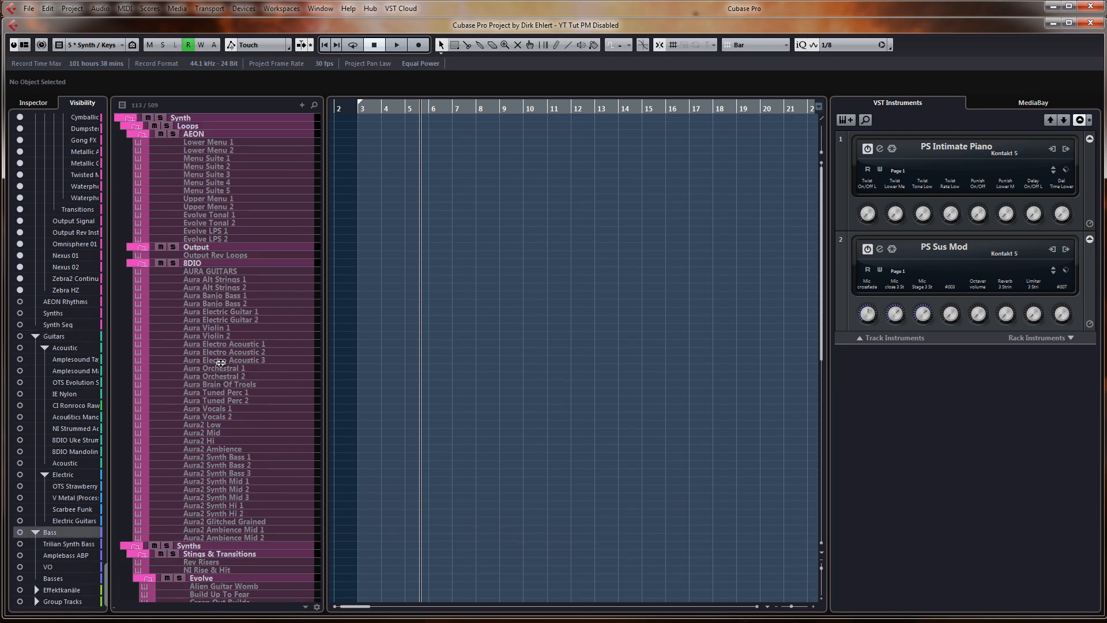
left_click(87, 46)
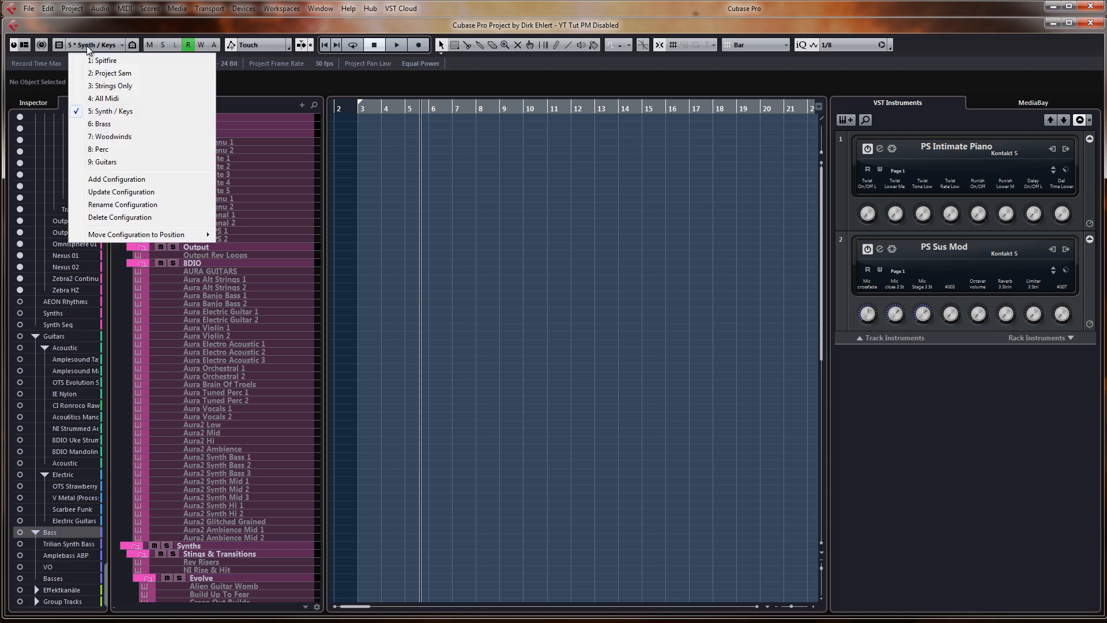
left_click(127, 192)
Recall the Strings Only visibility configuration, followed by the Perc configuration
left_click(91, 46)
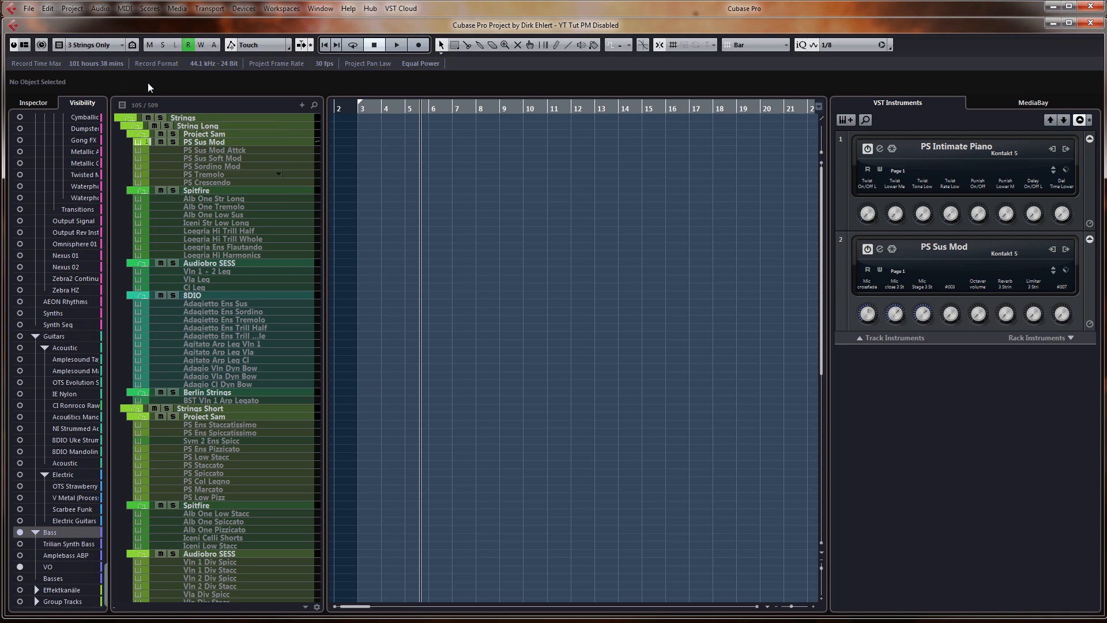
left_click(82, 44)
left_click(114, 150)
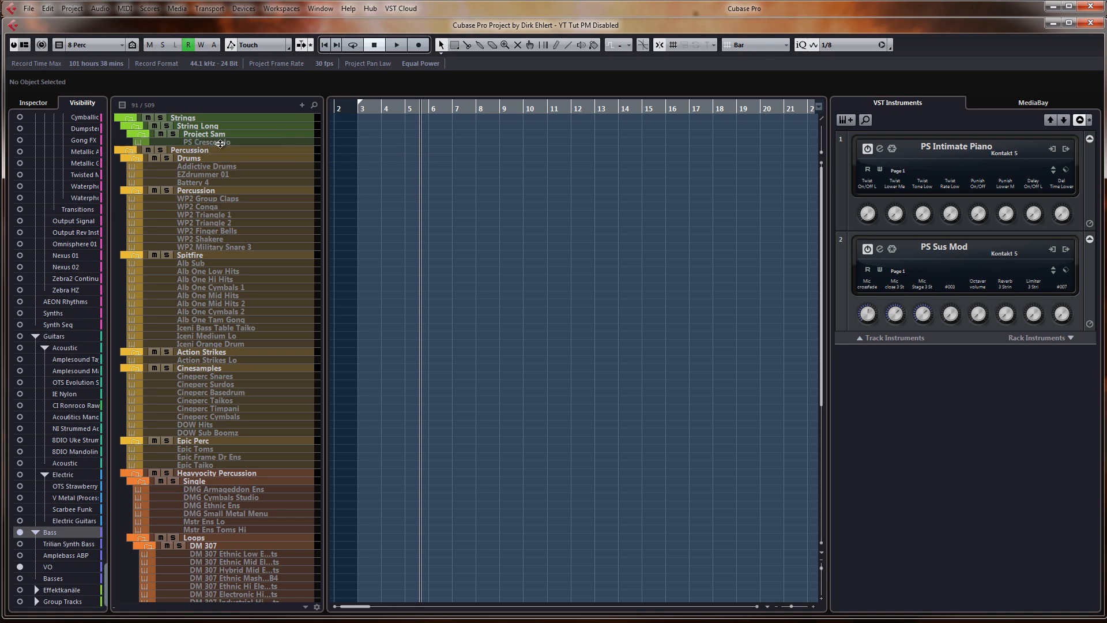
Hide the Strings folder containing PS Crescendo and update the Perc configuration
left_click(214, 146)
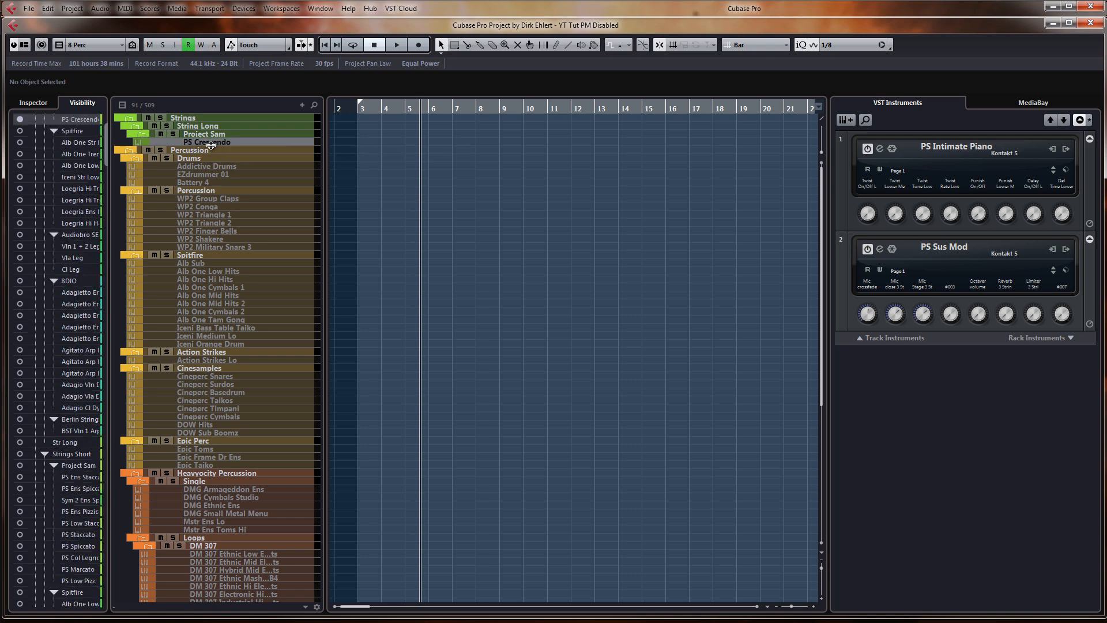
left_click(191, 117)
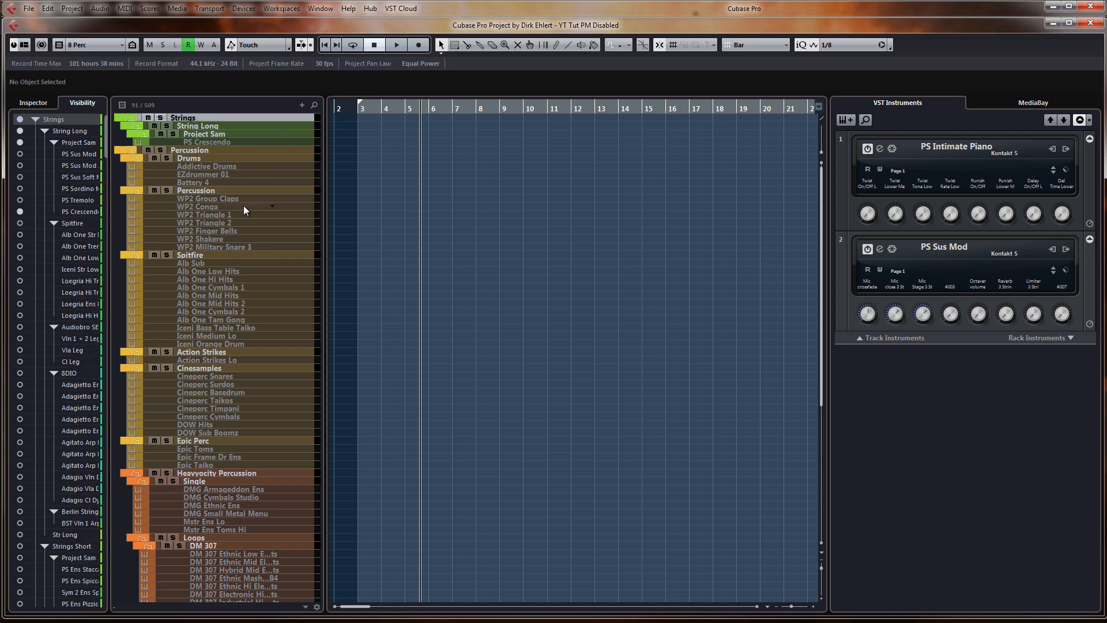
scroll(242, 204, "down", 5)
scroll(240, 203, "up", 5)
left_click(20, 119)
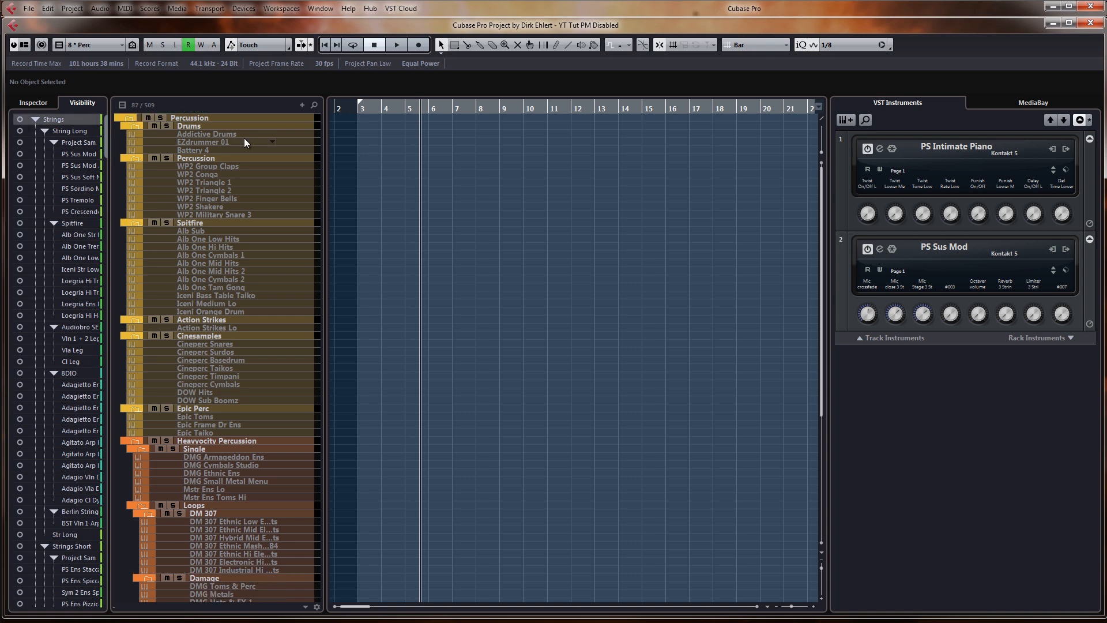
left_click(94, 48)
left_click(128, 192)
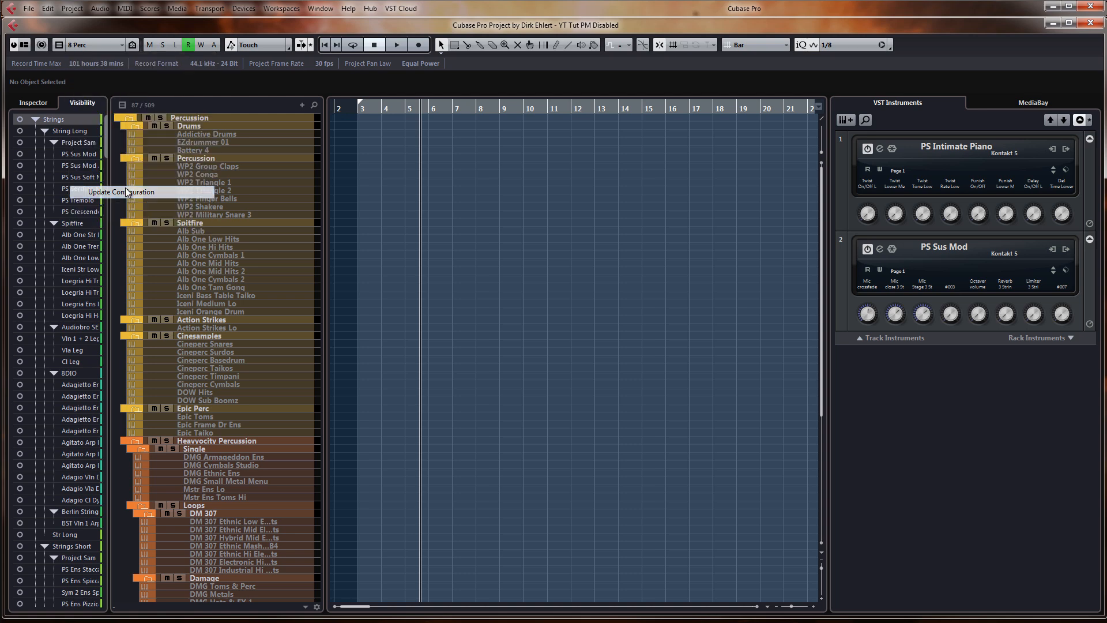
scroll(268, 188, "down", 5)
scroll(268, 185, "up", 5)
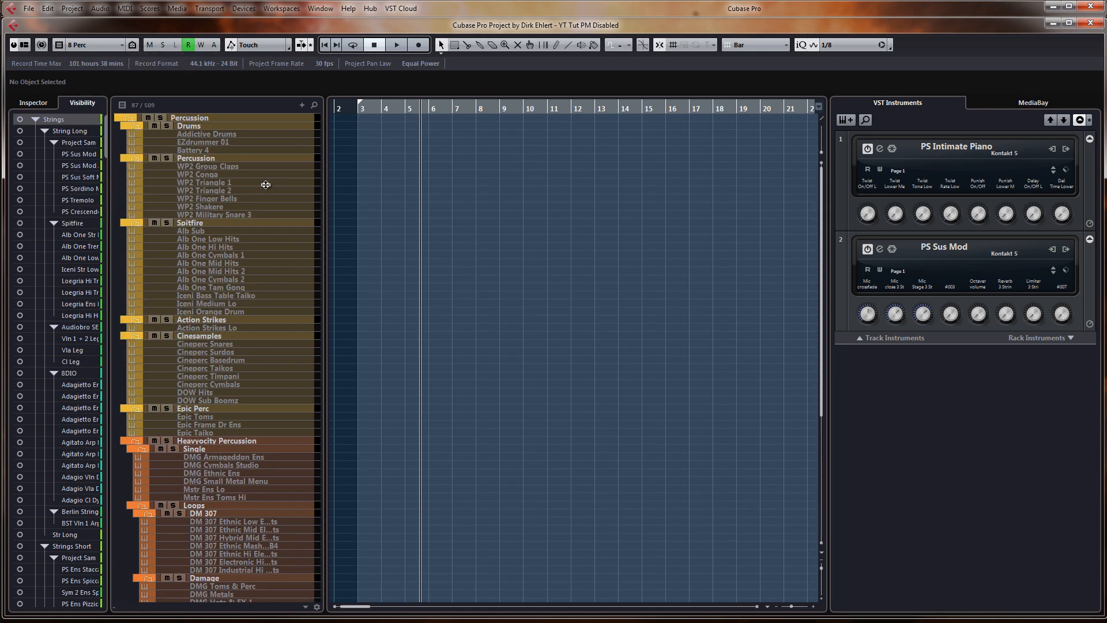
Recall the Guitars visibility configuration, followed by the All Midi configuration
left_click(88, 45)
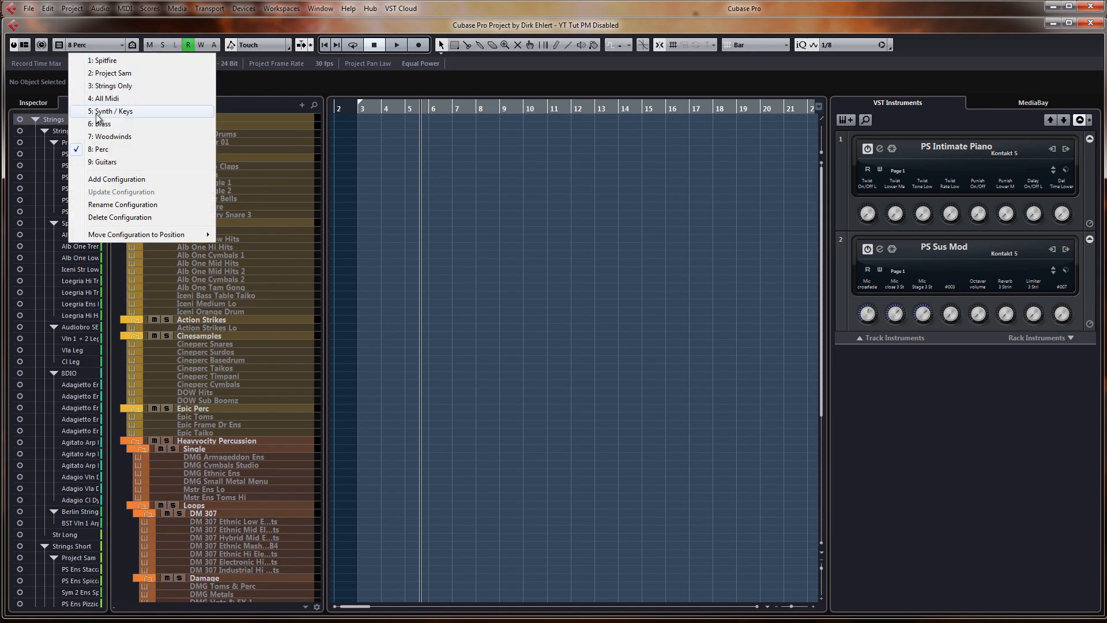
left_click(109, 163)
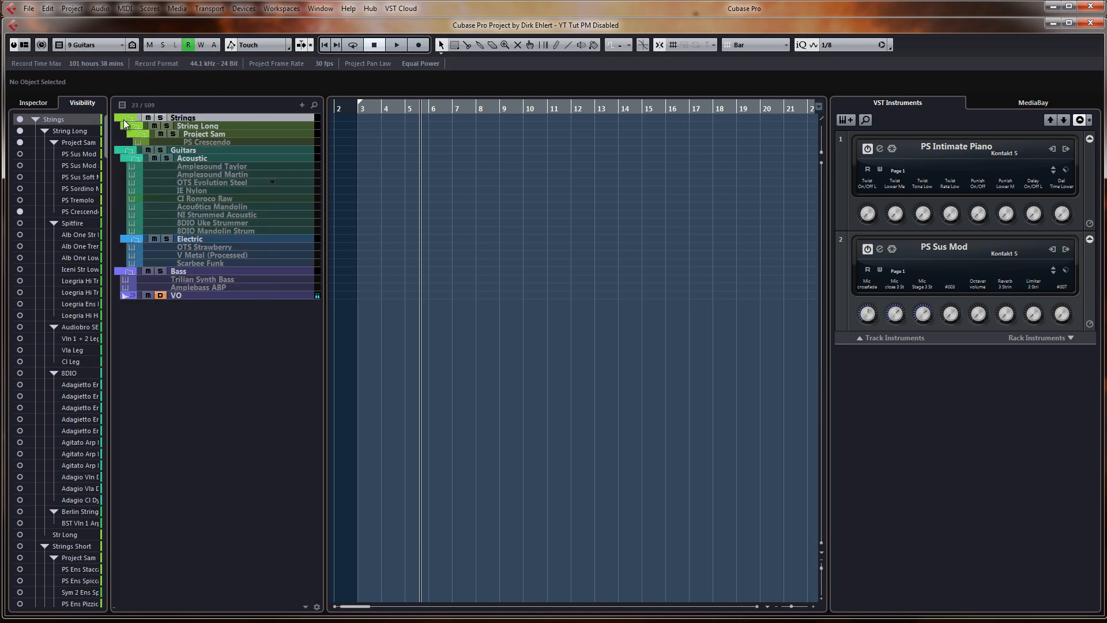
left_click(92, 46)
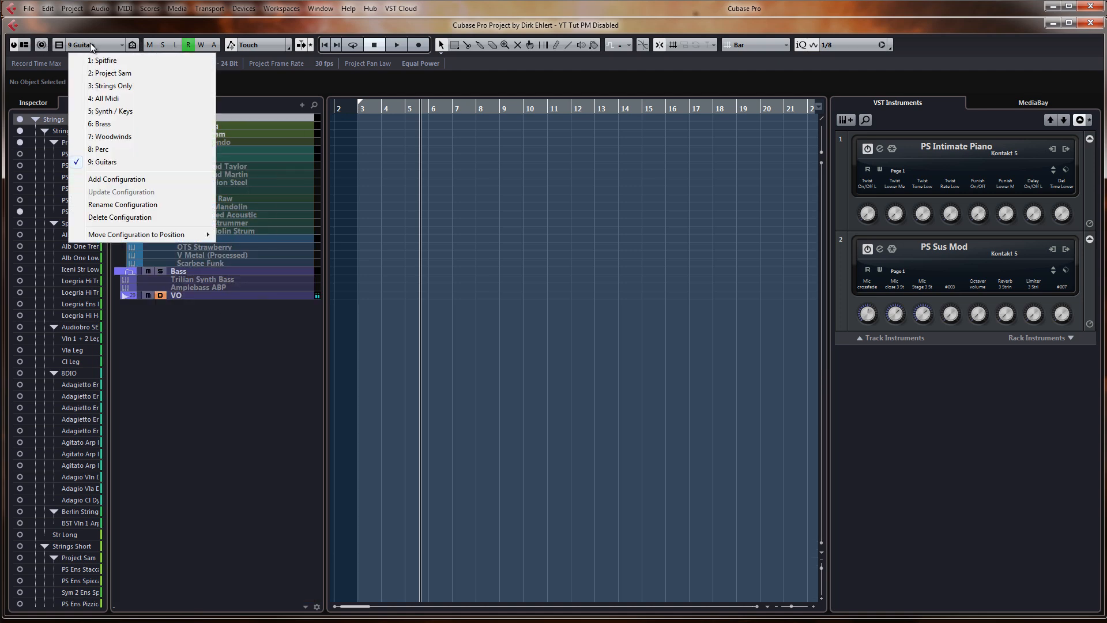
left_click(111, 99)
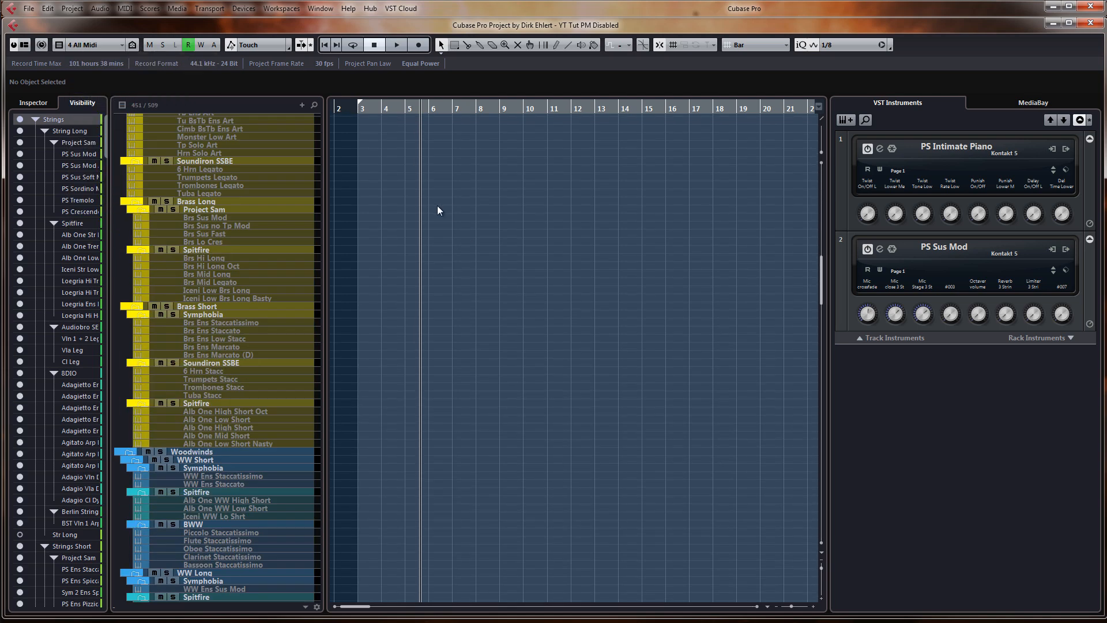
Examine the full list of MIDI tracks and the Spitfire and Audiobro SESS tracks in the String Long folder
scroll(438, 213, "down", 20)
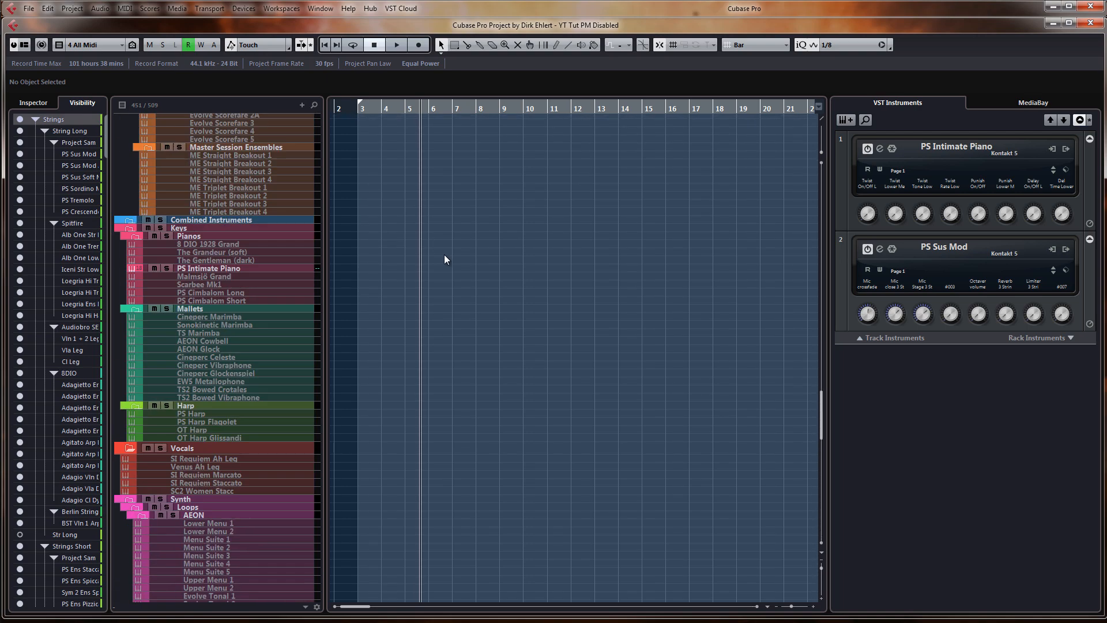
scroll(444, 254, "up", 20)
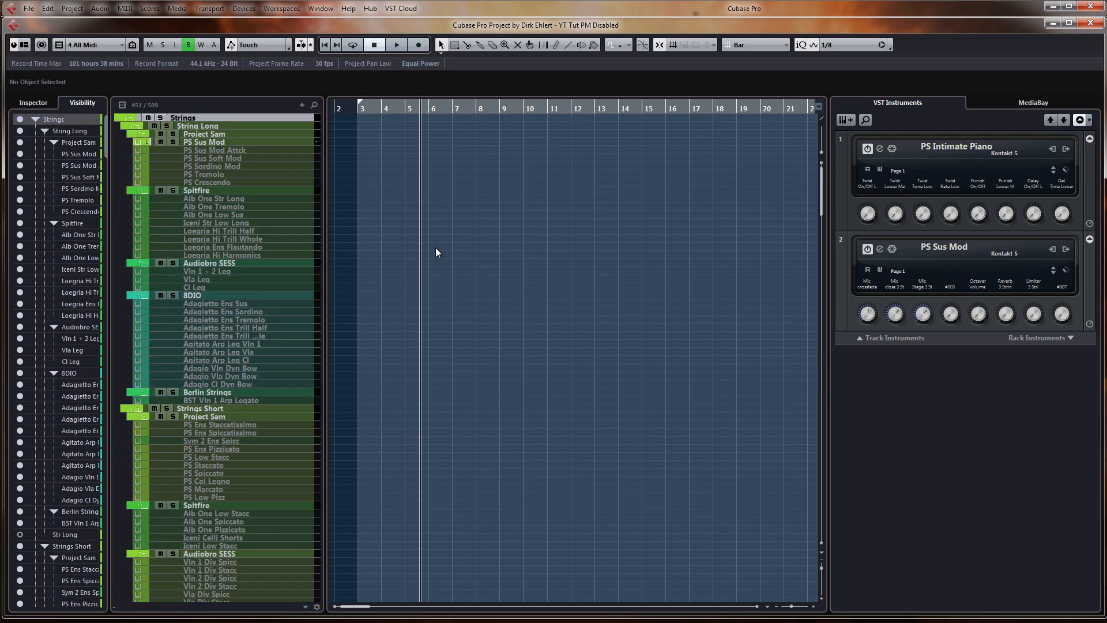
scroll(436, 252, "down", 15)
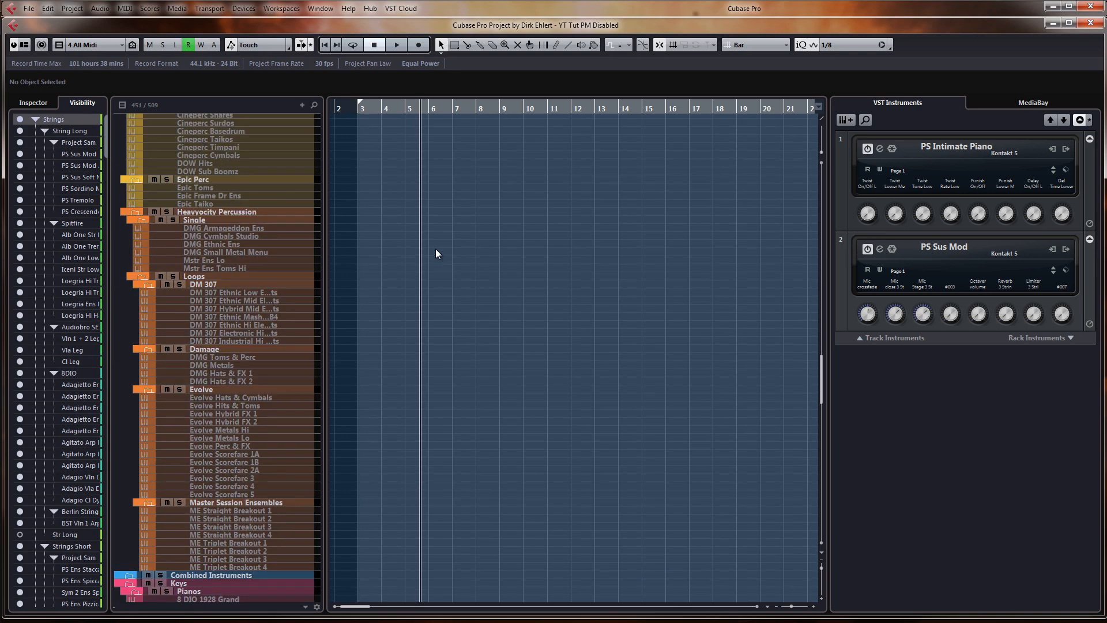
scroll(436, 248, "down", 5)
scroll(436, 248, "up", 20)
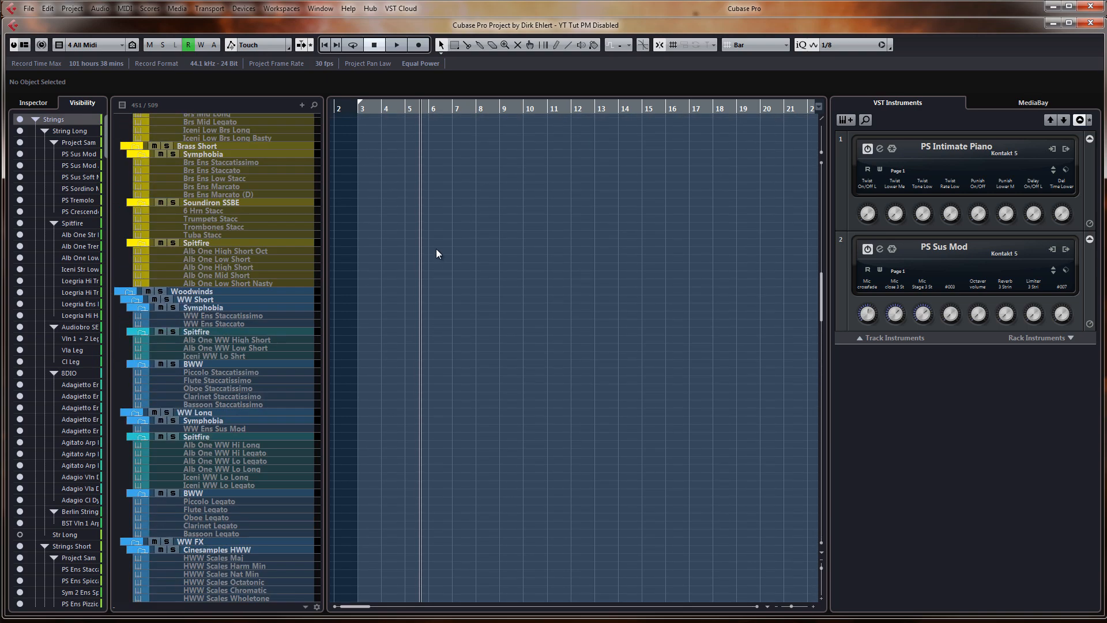
scroll(436, 249, "up", 15)
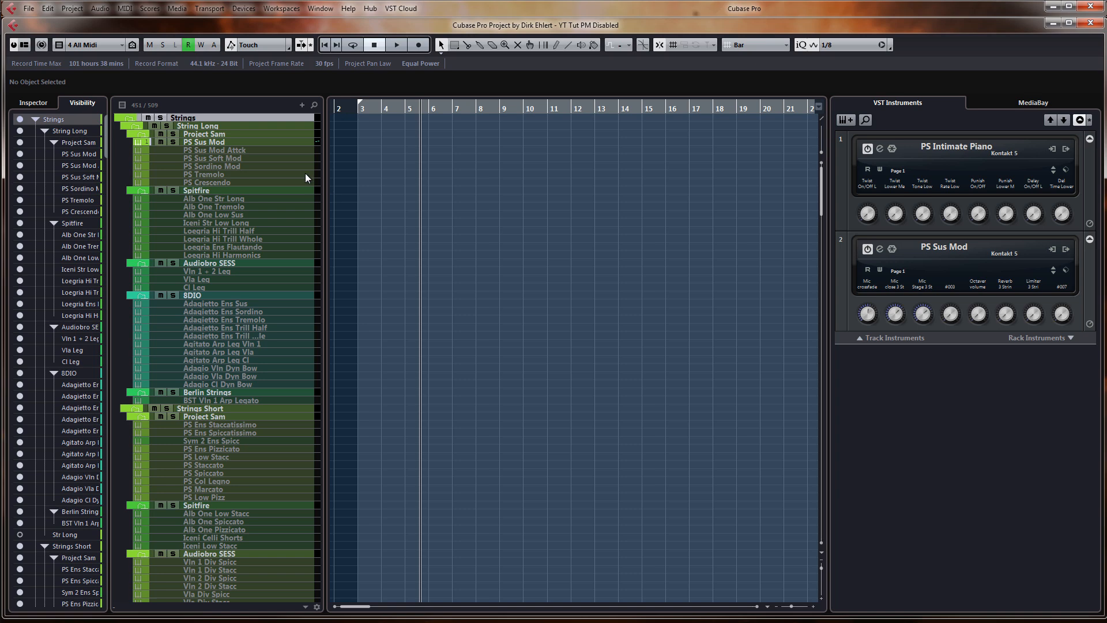
left_click(241, 208)
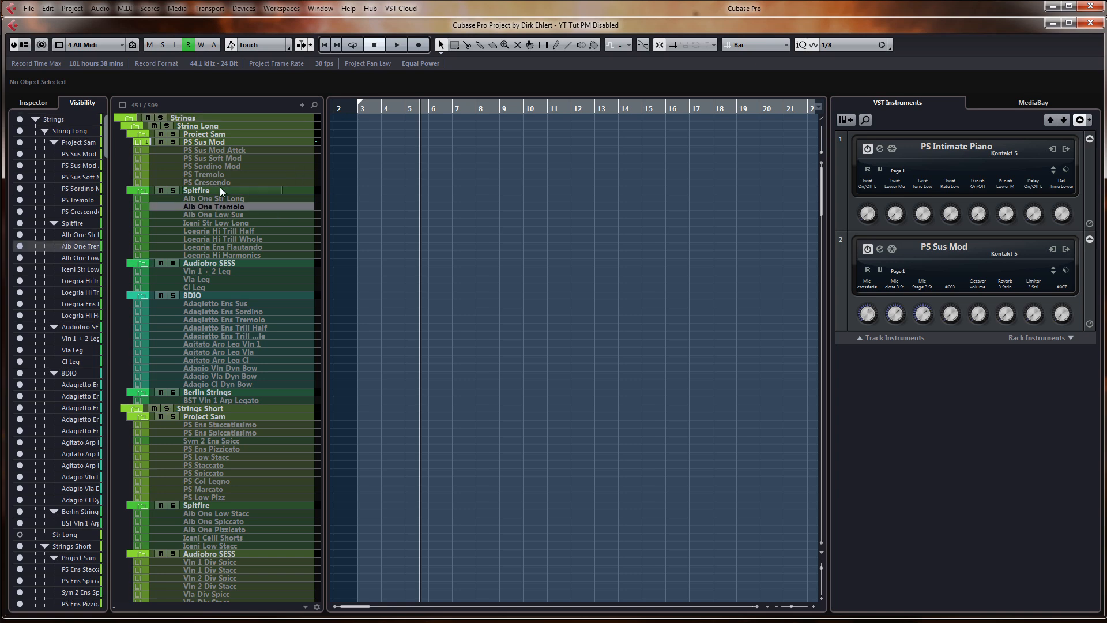
left_click(228, 263)
left_click(227, 270)
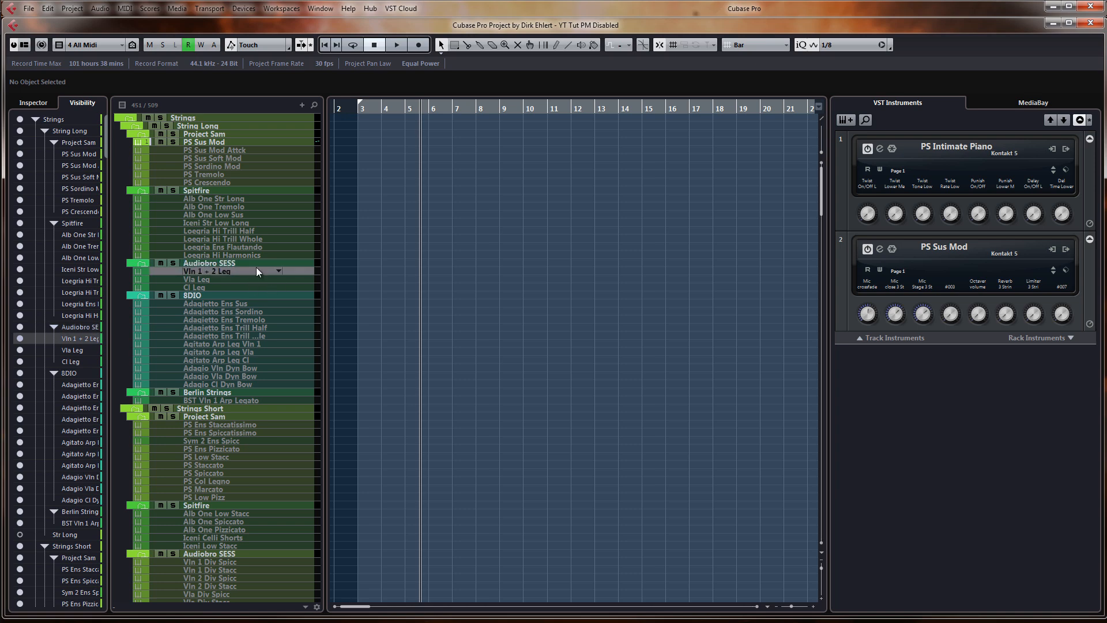
scroll(256, 270, "down", 4)
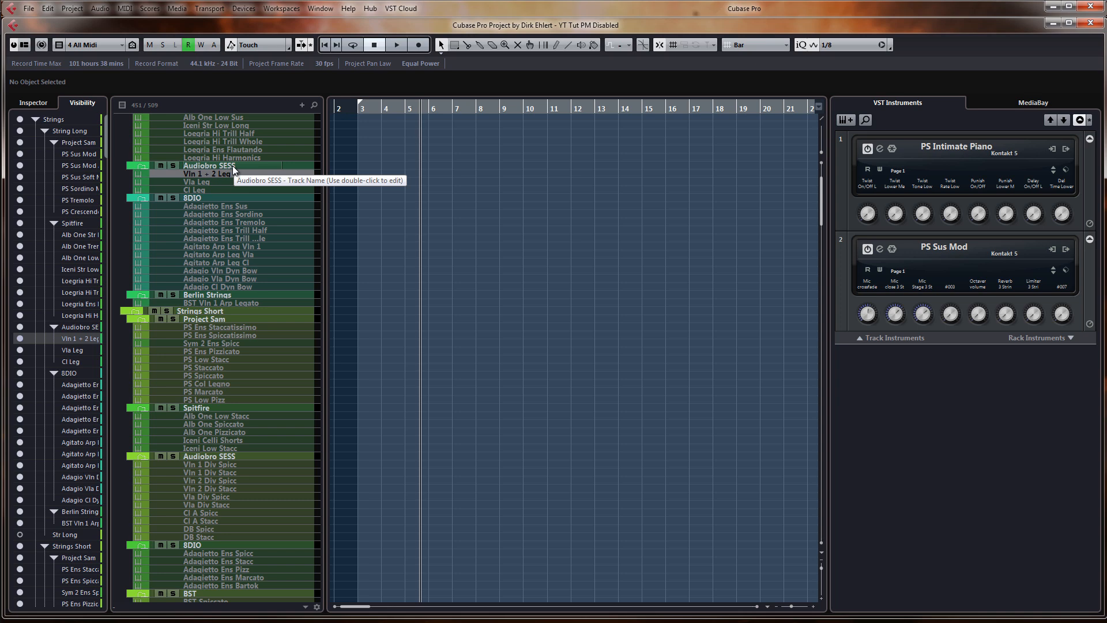
left_click(213, 189)
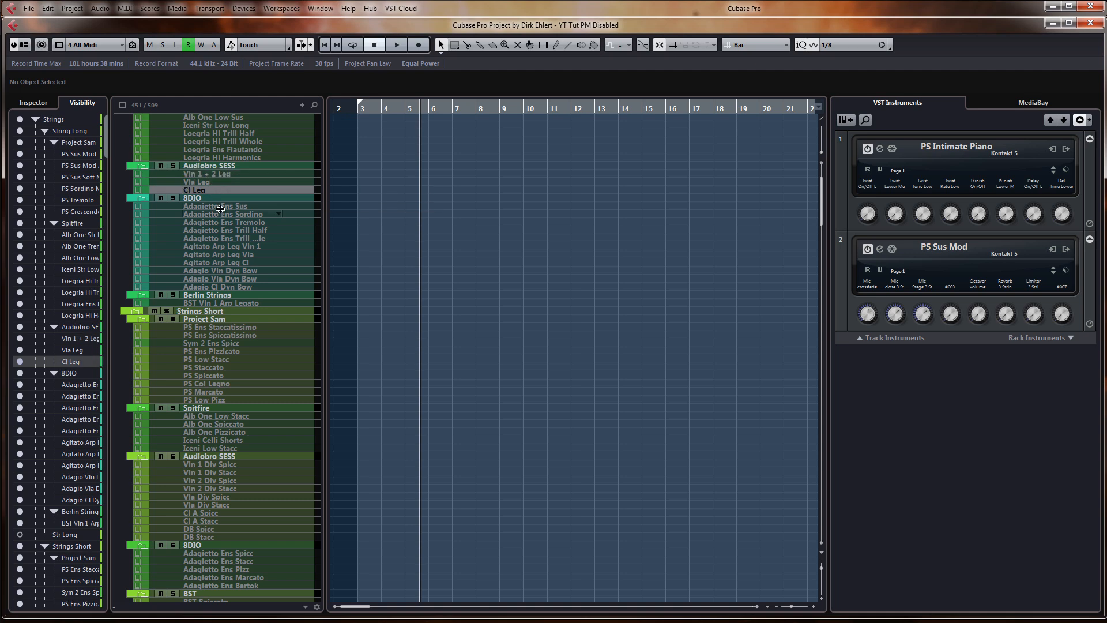
Enable the disabled Adagietto Ens Sus track and view its Kontakt instrument window
left_click(222, 206)
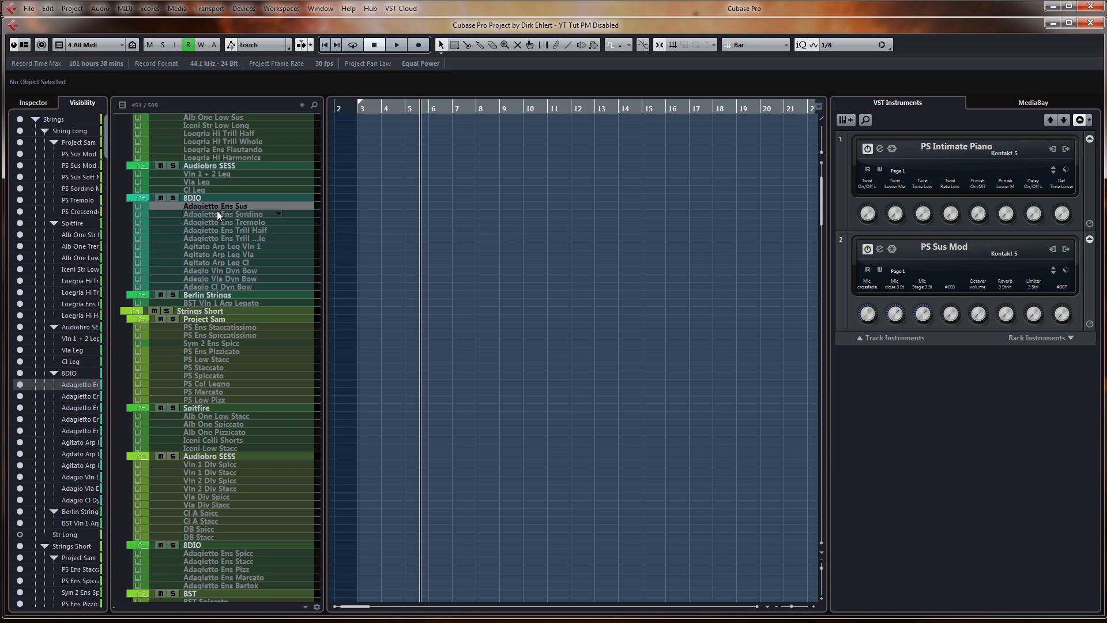
left_click(35, 102)
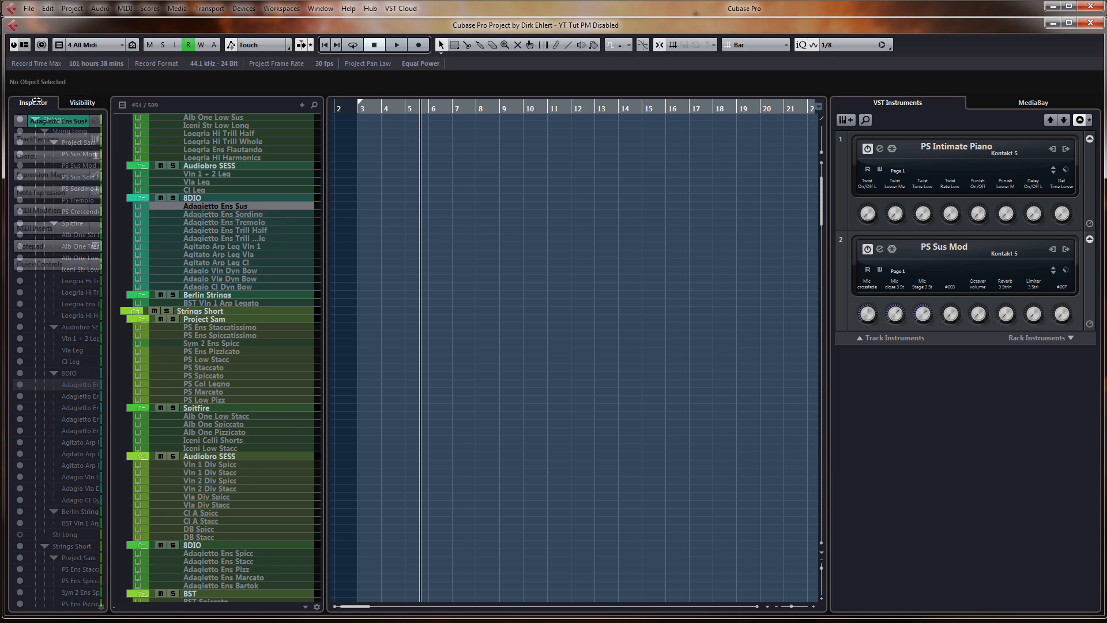
left_click(73, 122)
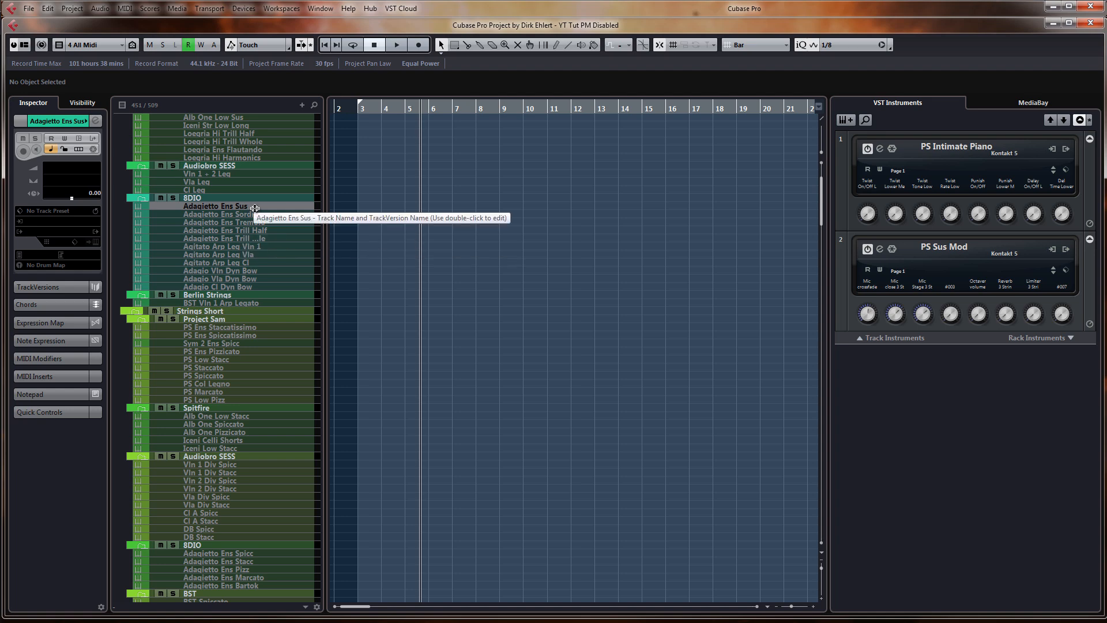
key("shift+e")
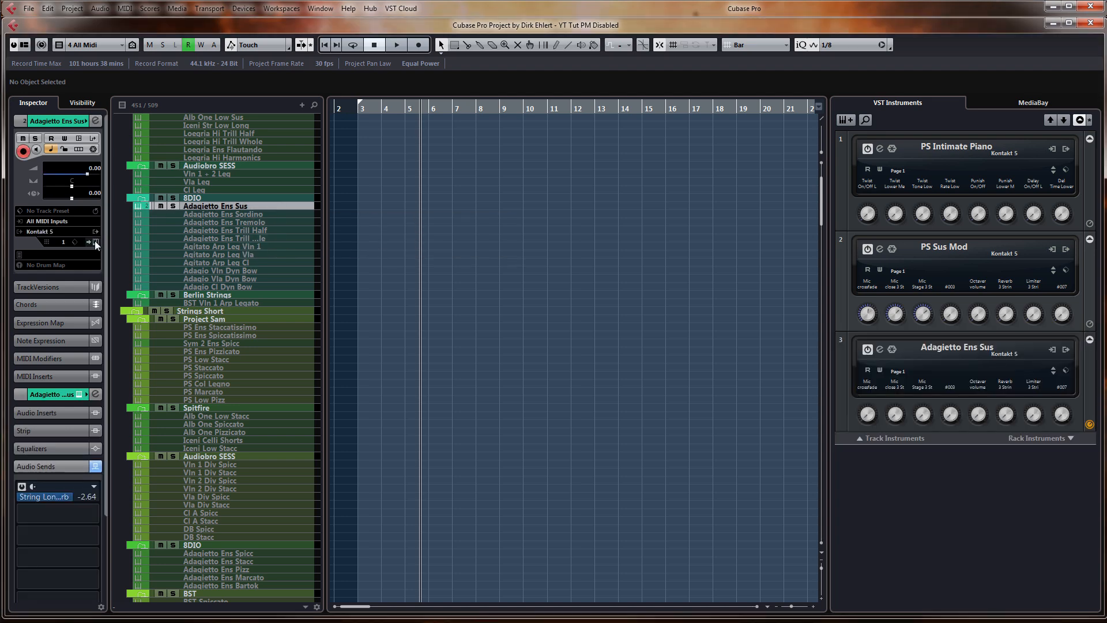
left_click(95, 242)
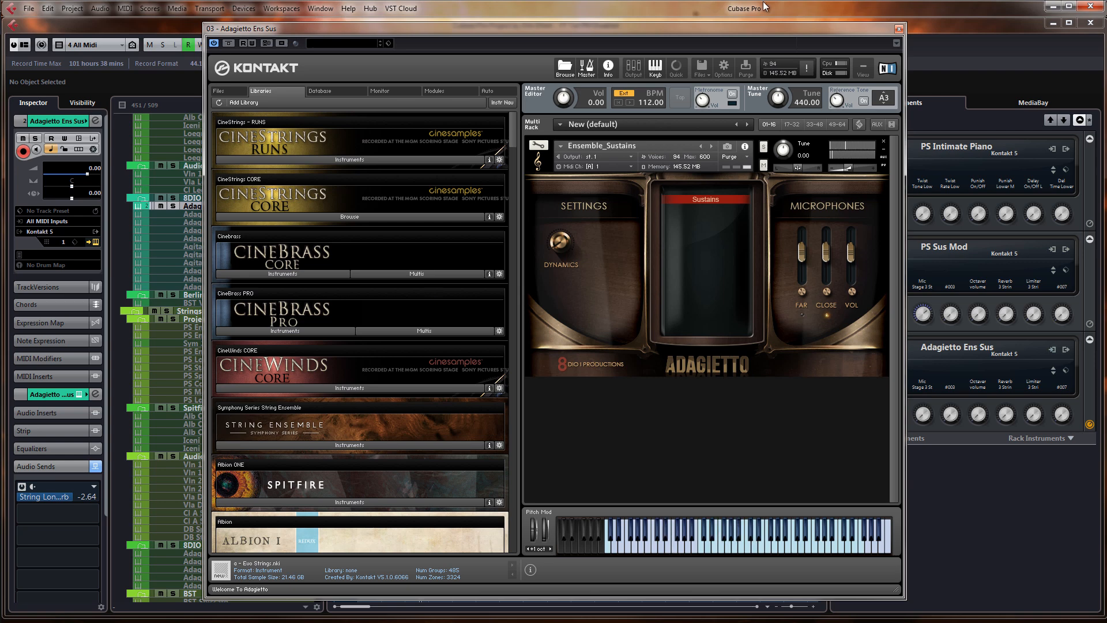
left_click(898, 29)
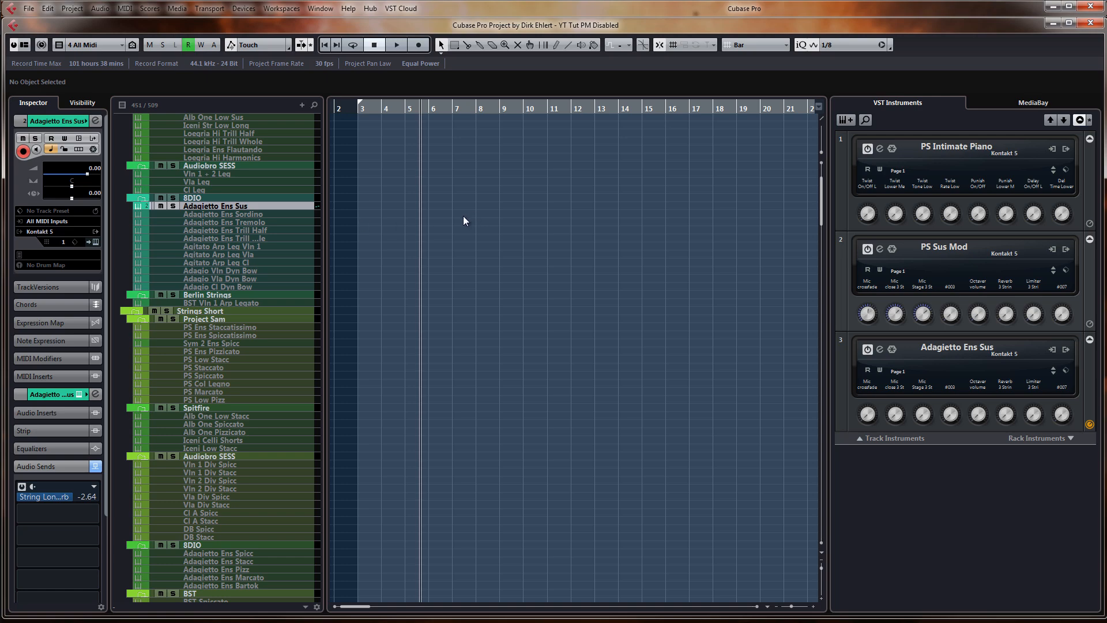
Enable the disabled Alb One Str Long track in the Spitfire folder of String Long
scroll(464, 219, "down", 10)
scroll(464, 219, "up", 10)
scroll(462, 213, "up", 3)
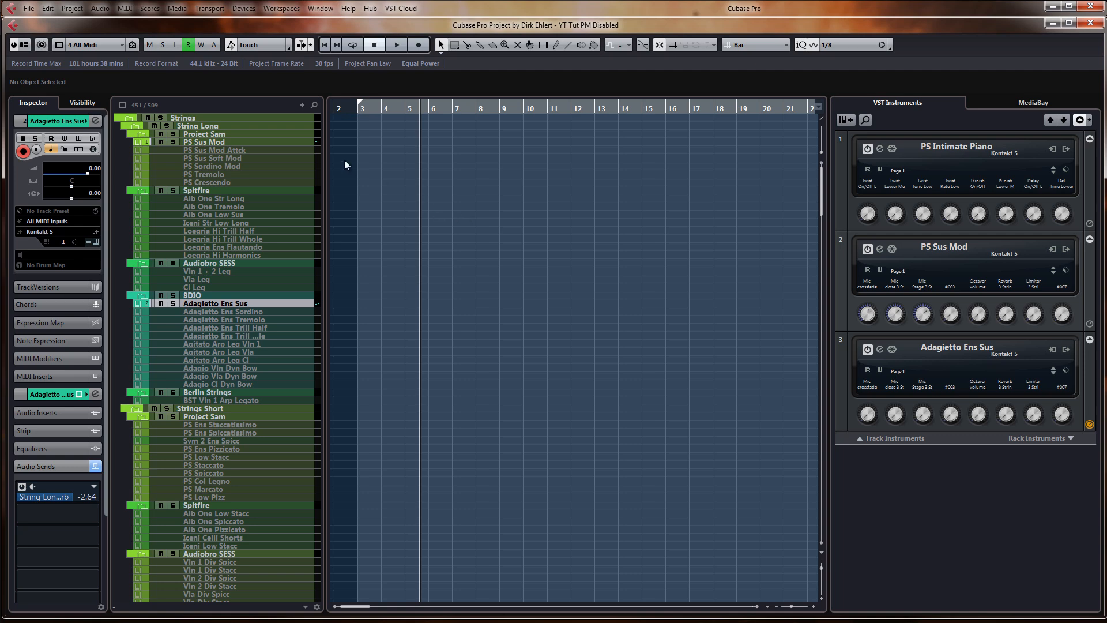
left_click(239, 145)
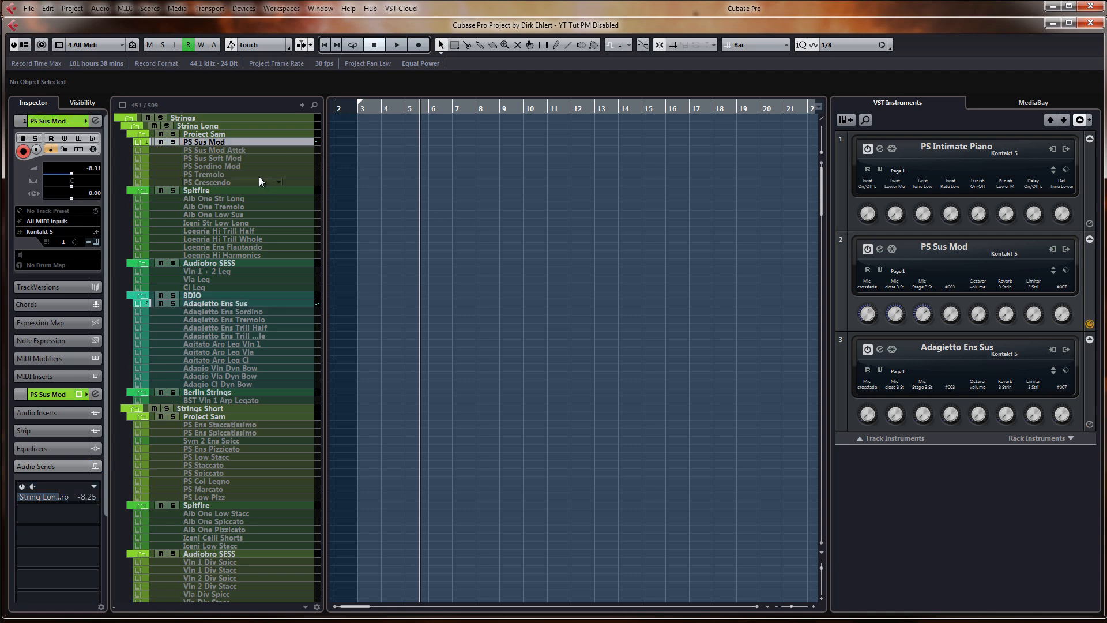
left_click(234, 198)
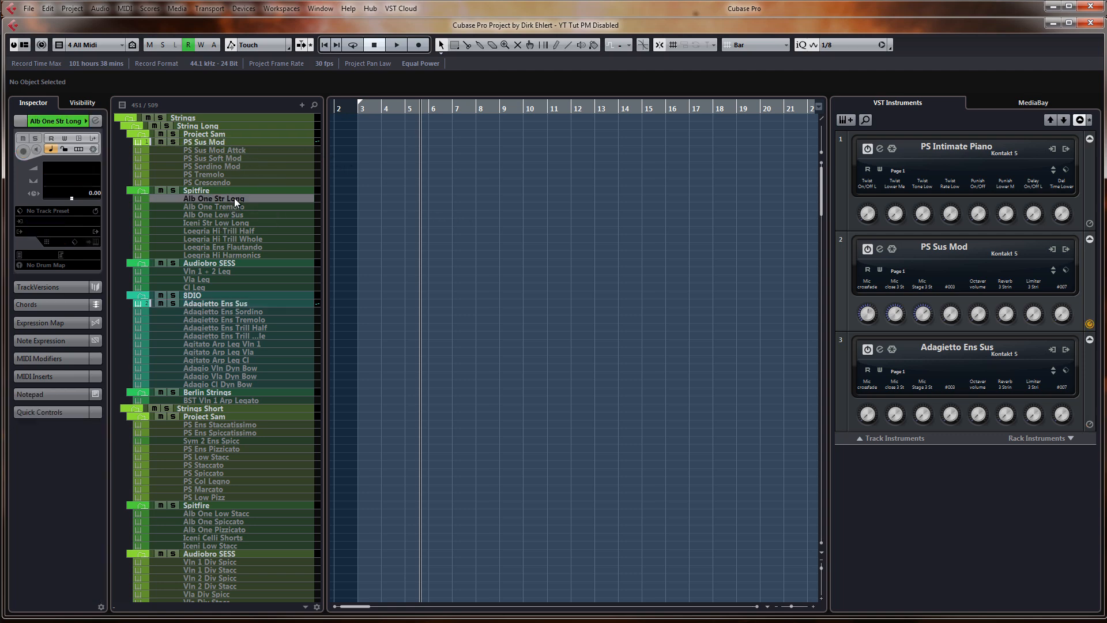
key("shift+e")
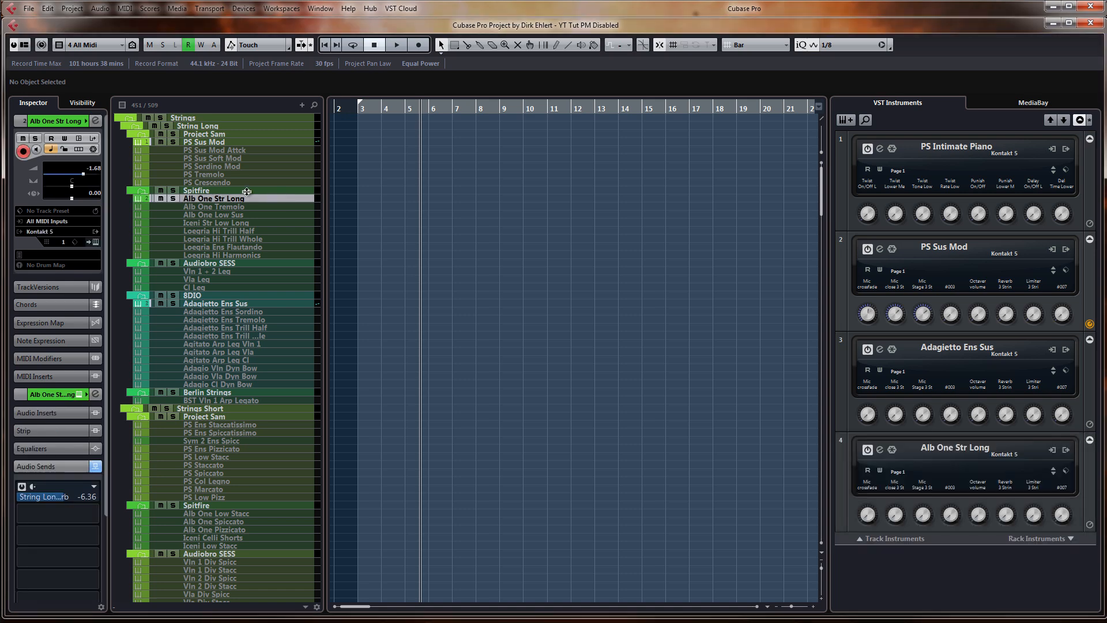
Compare the enabled PS Sus Mod, Adagietto Ens Sus and Alb One Str Long tracks, returning the project cursor to bar 3
left_click(230, 144)
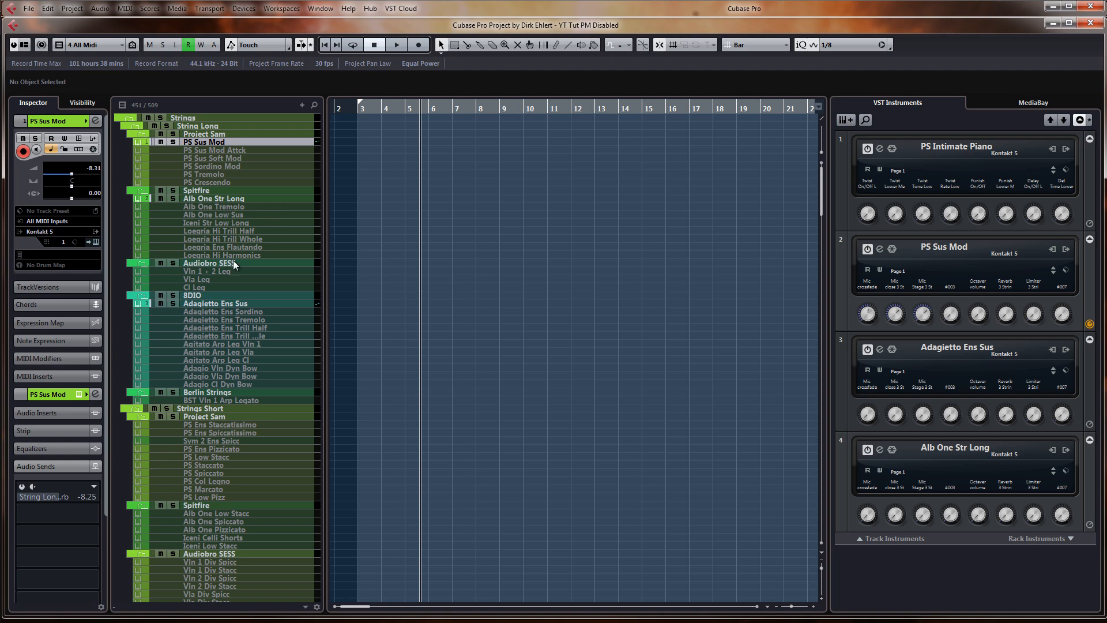
left_click(232, 304)
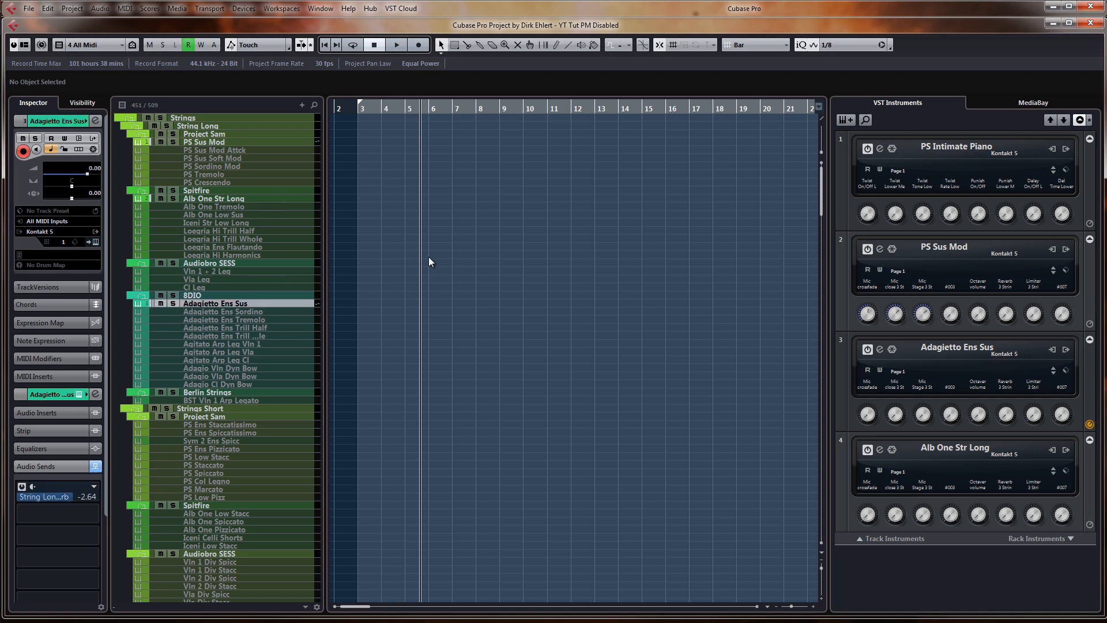
key("KP_1")
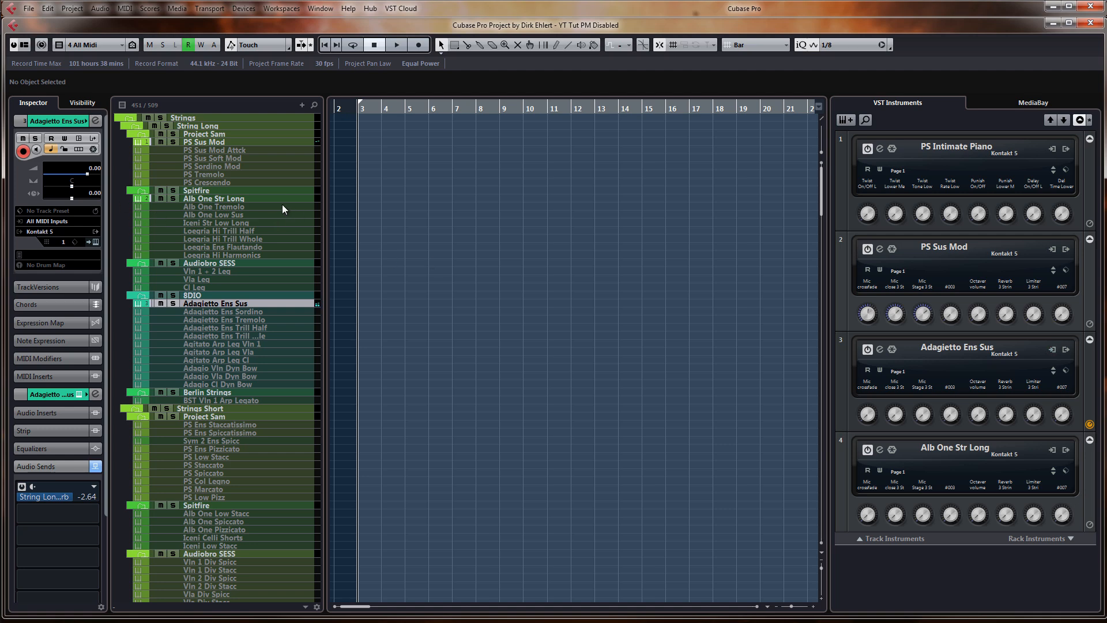
left_click(268, 200)
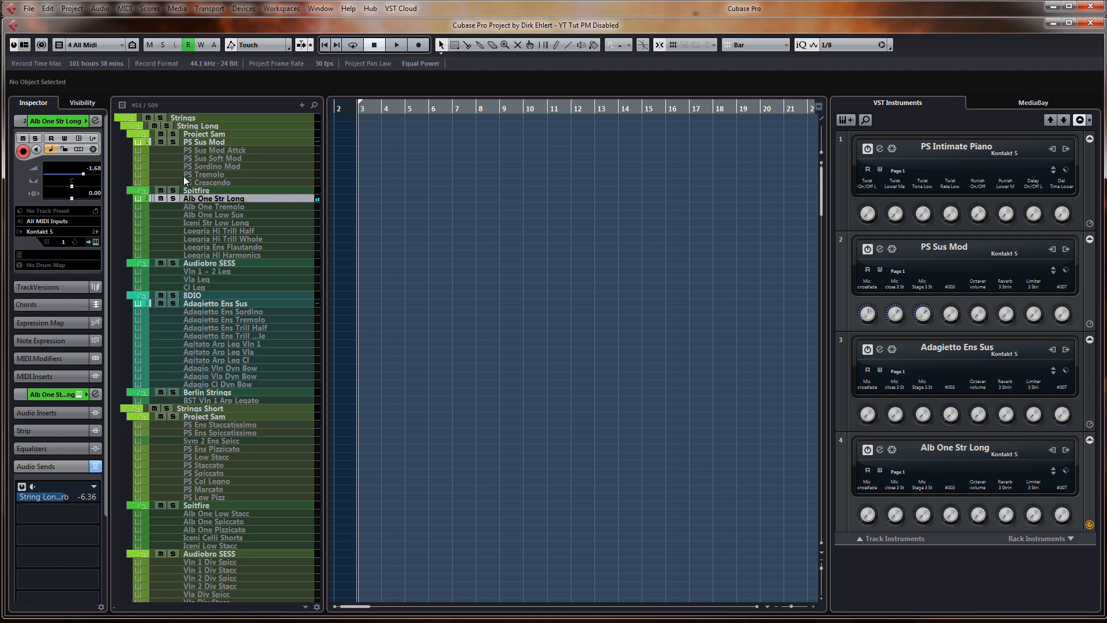
Activate the String Long reverb send on the PS Sus Mod track
left_click(196, 144)
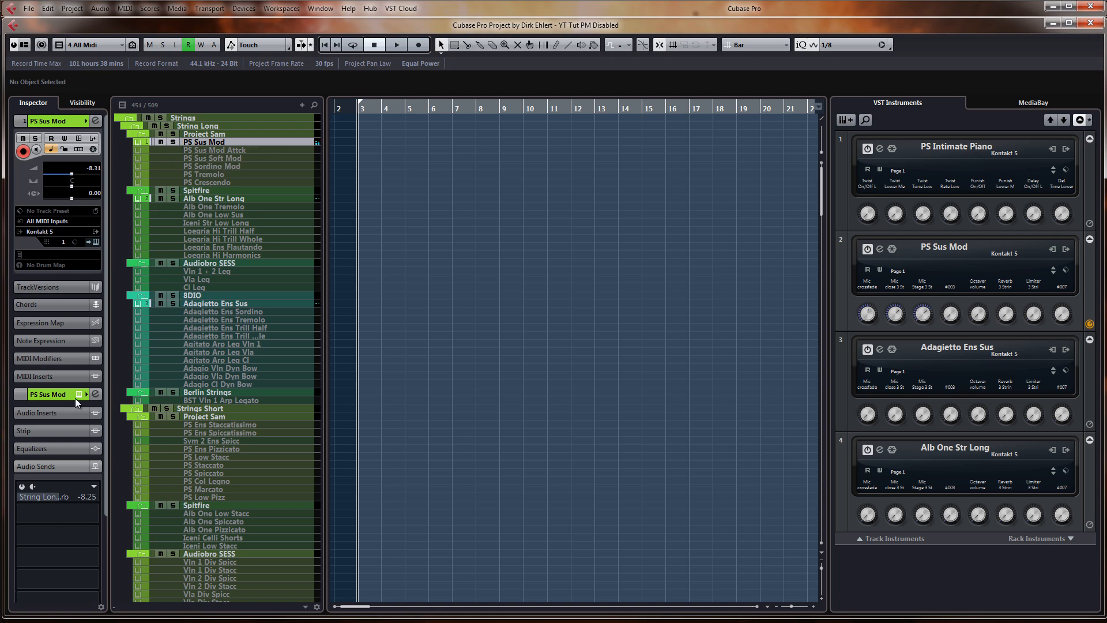
left_click(22, 486)
Examine the Strings Short and String FX folders and select the PS Ens Staccatissimo track
scroll(336, 251, "down", 6)
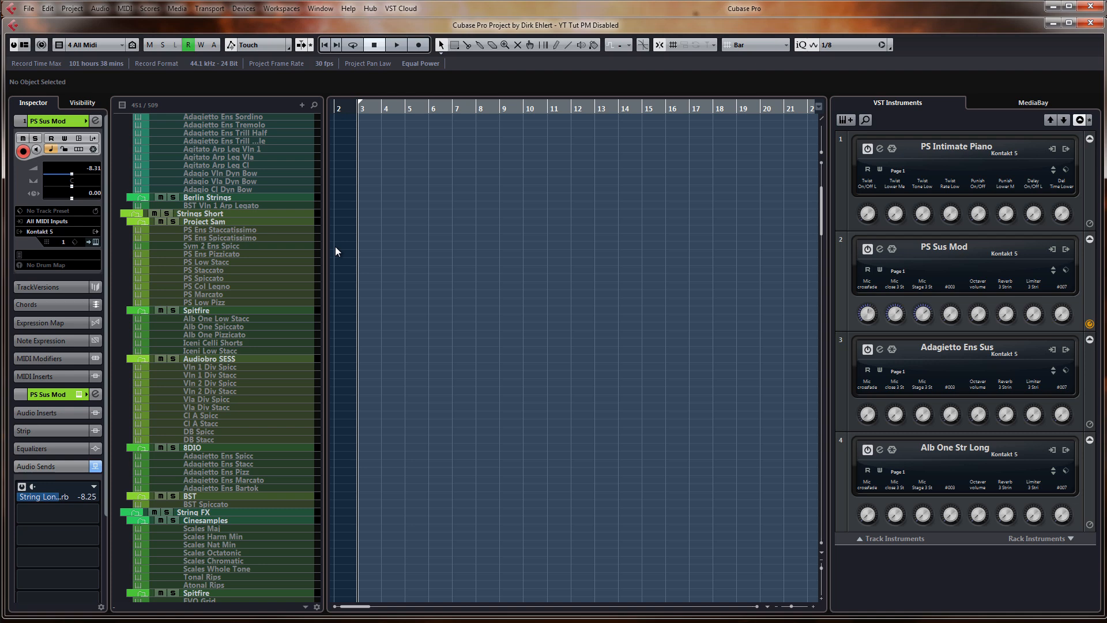
scroll(336, 251, "down", 9)
scroll(335, 251, "up", 15)
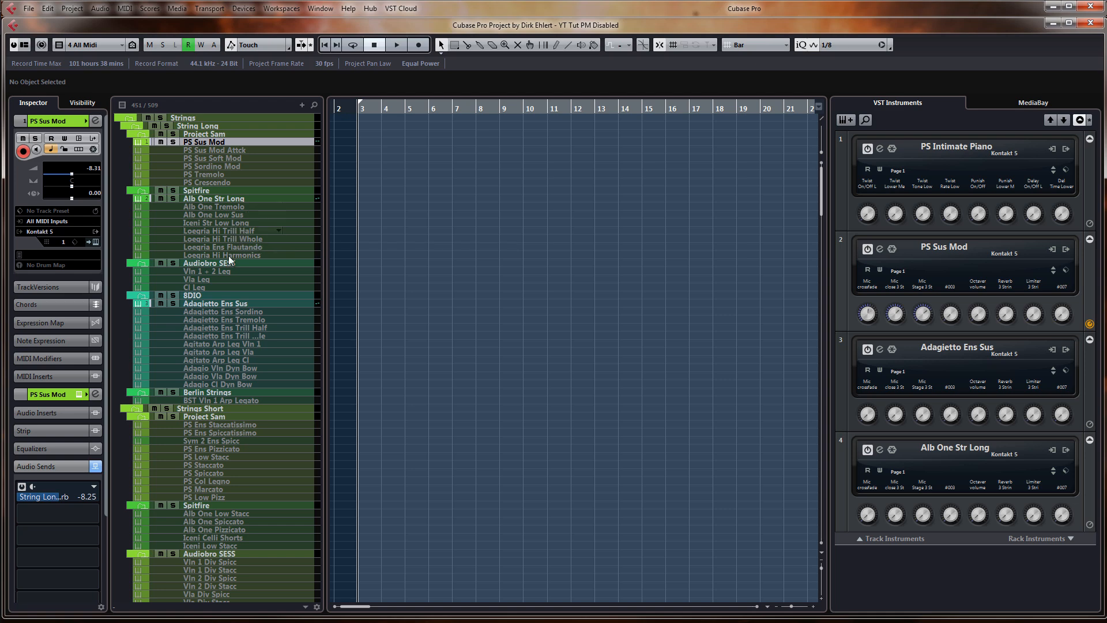
scroll(212, 322, "down", 4)
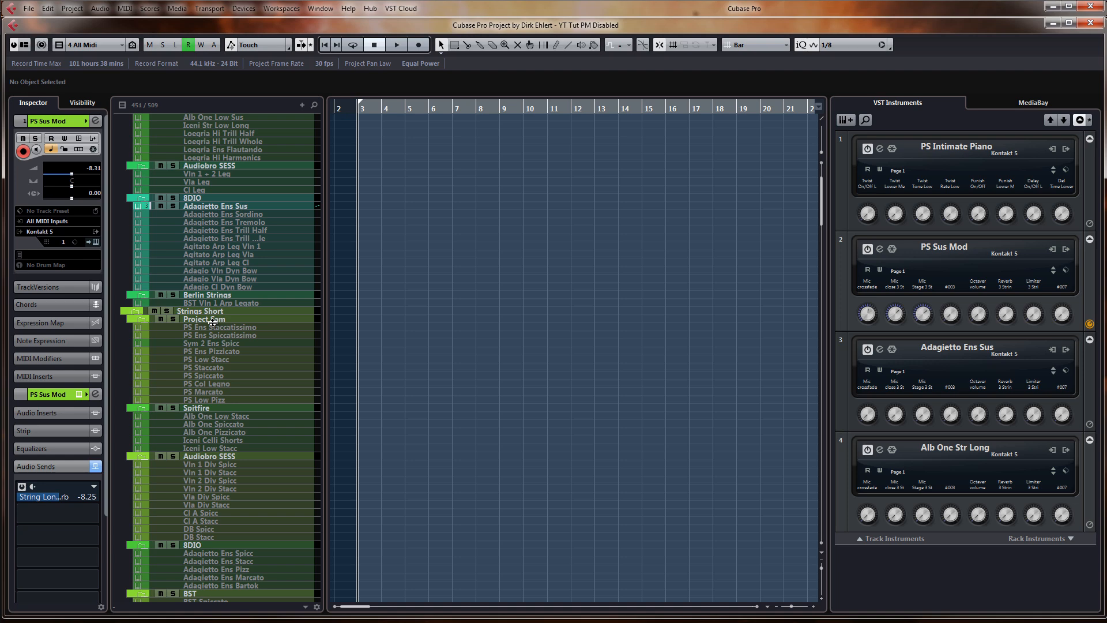
scroll(215, 319, "down", 8)
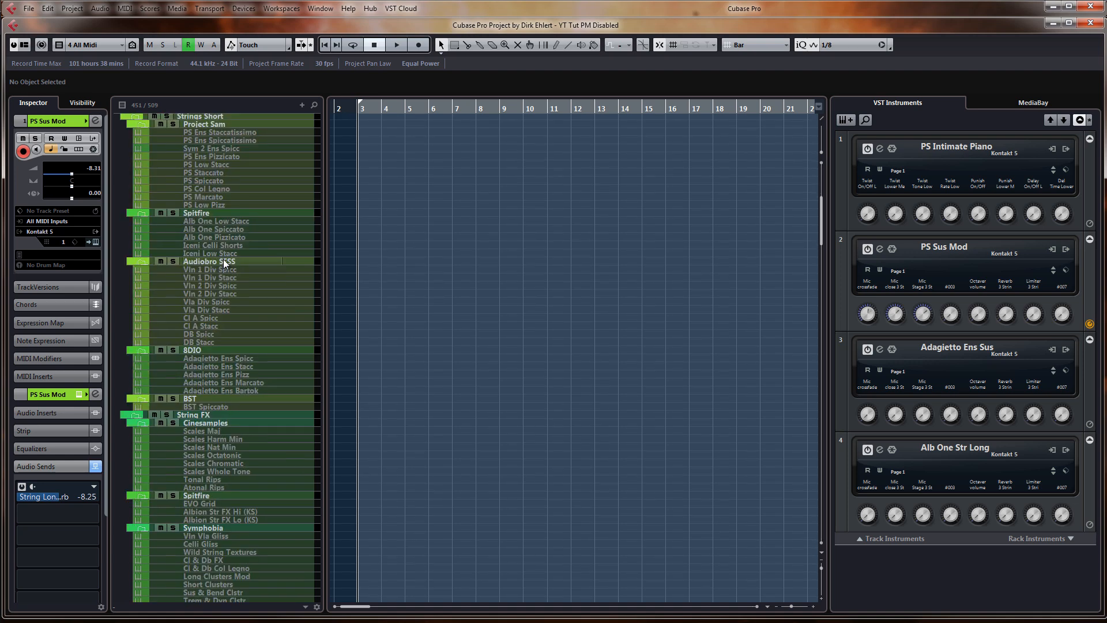
scroll(220, 269, "down", 8)
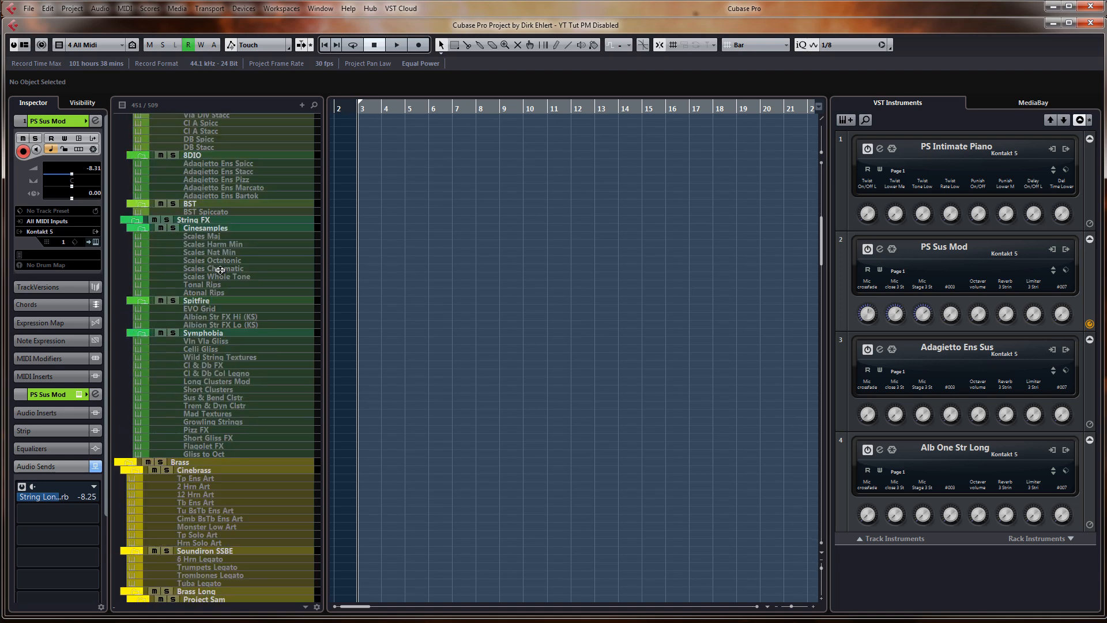
scroll(221, 270, "up", 12)
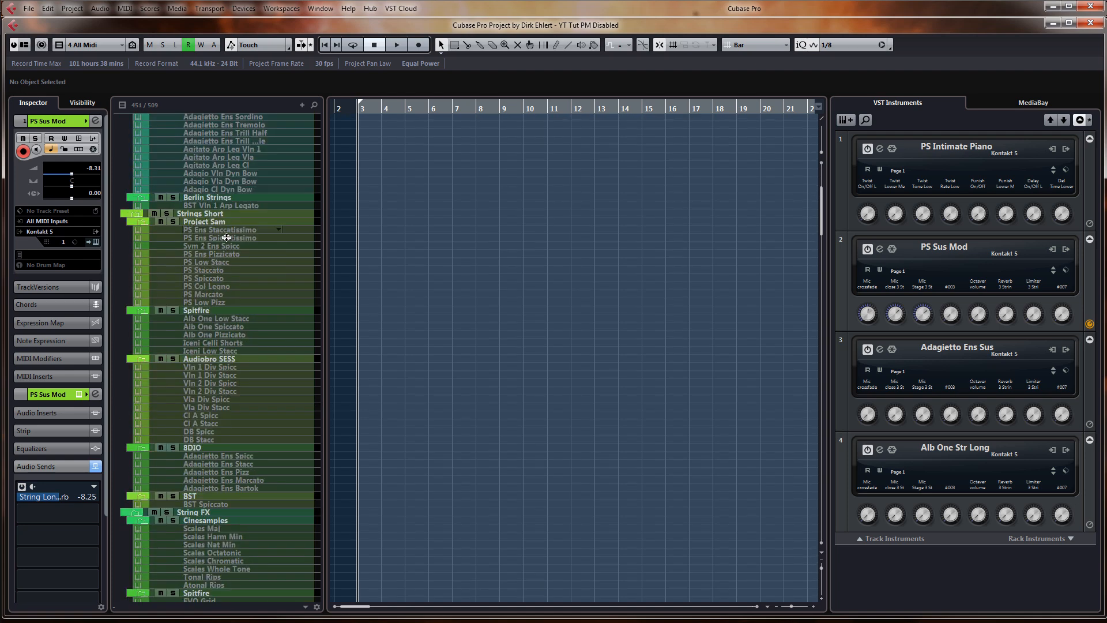
left_click(212, 230)
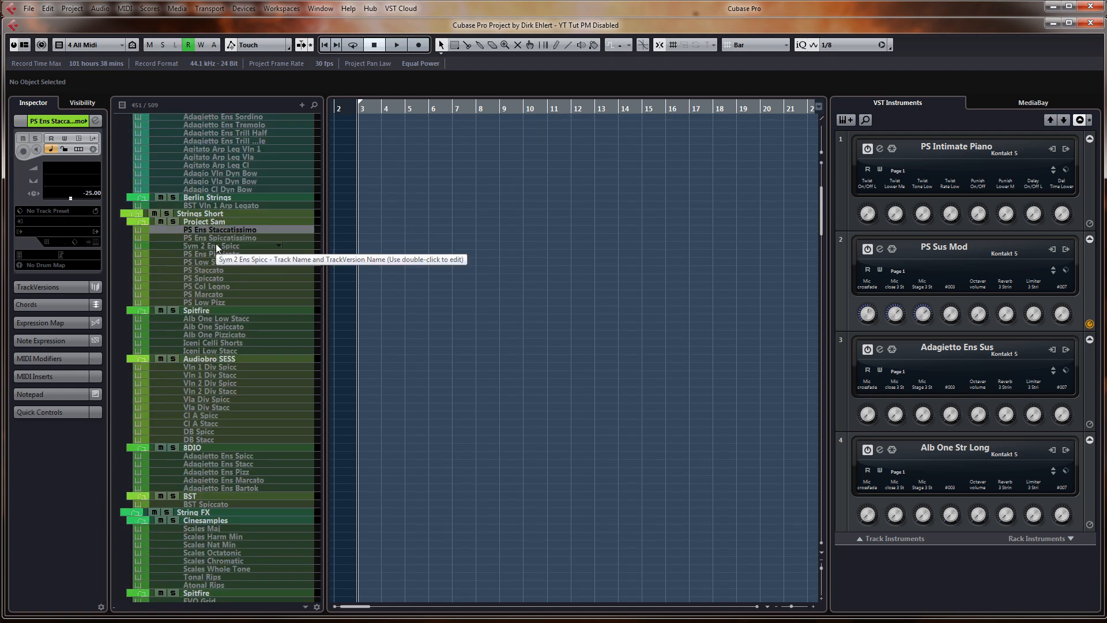
Enable the disabled Iceni Celli Shorts track in the Spitfire folder of Strings Short and view its Kontakt instrument
left_click(226, 320)
left_click(234, 343)
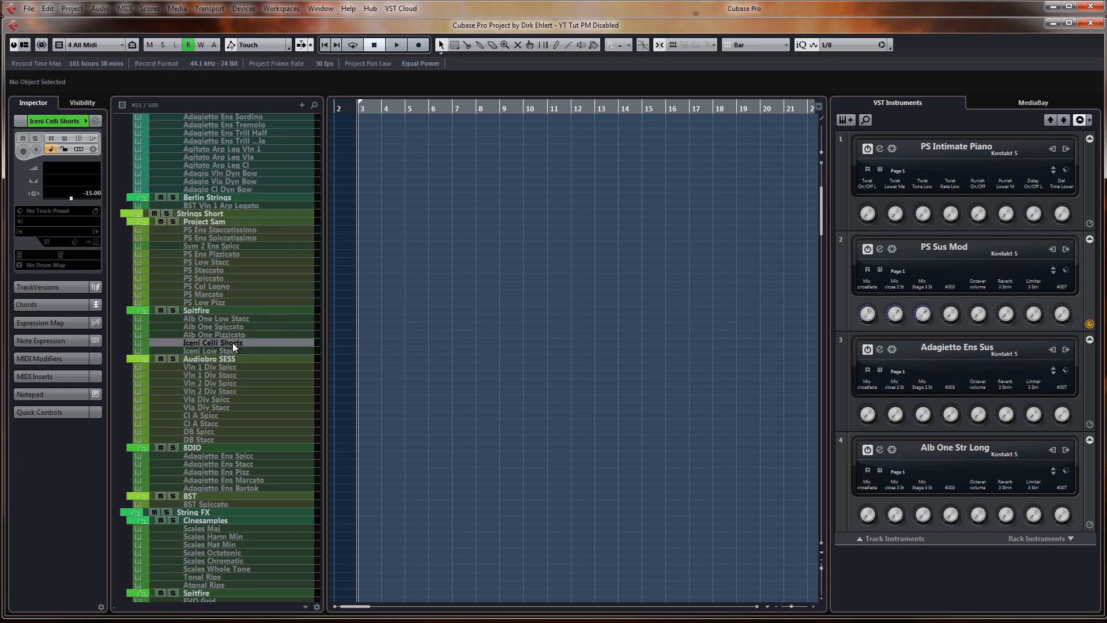
scroll(227, 294, "down", 4)
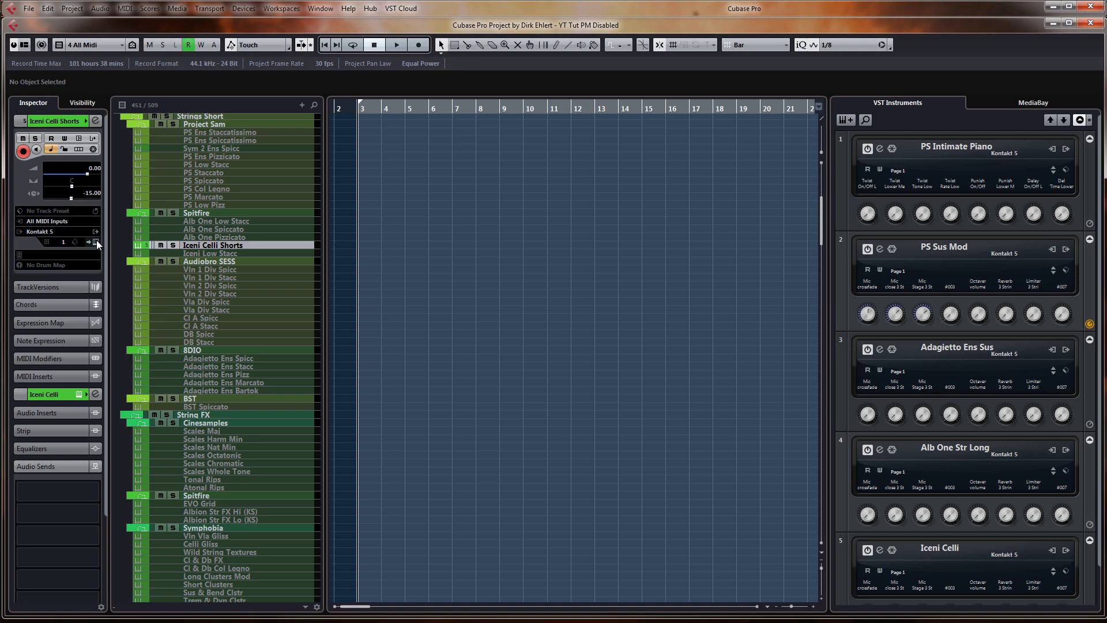
left_click(95, 241)
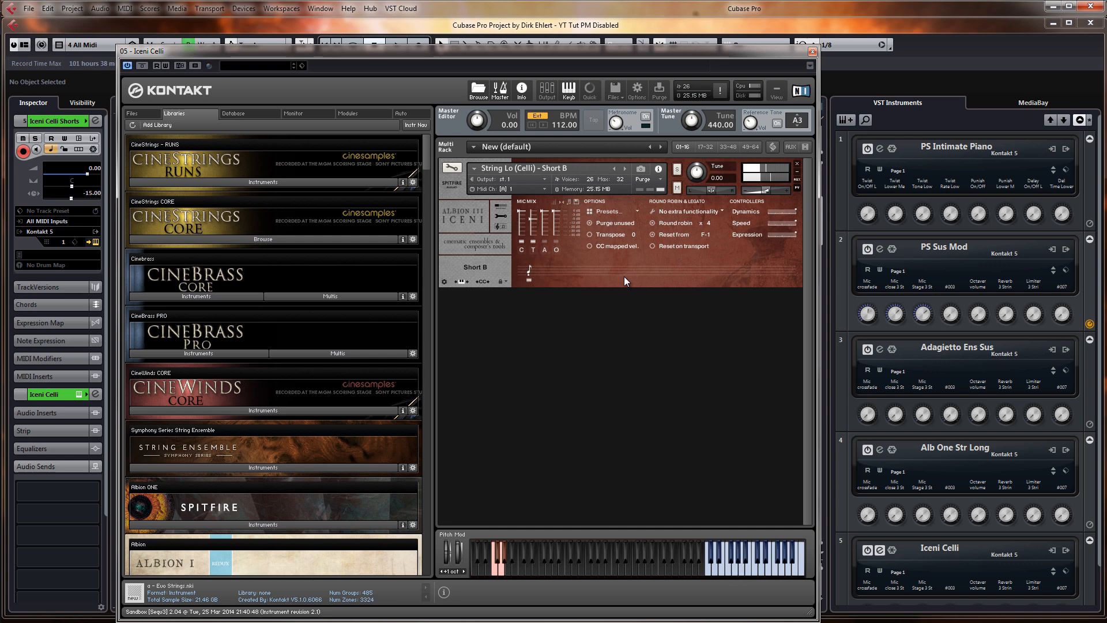
left_click(812, 51)
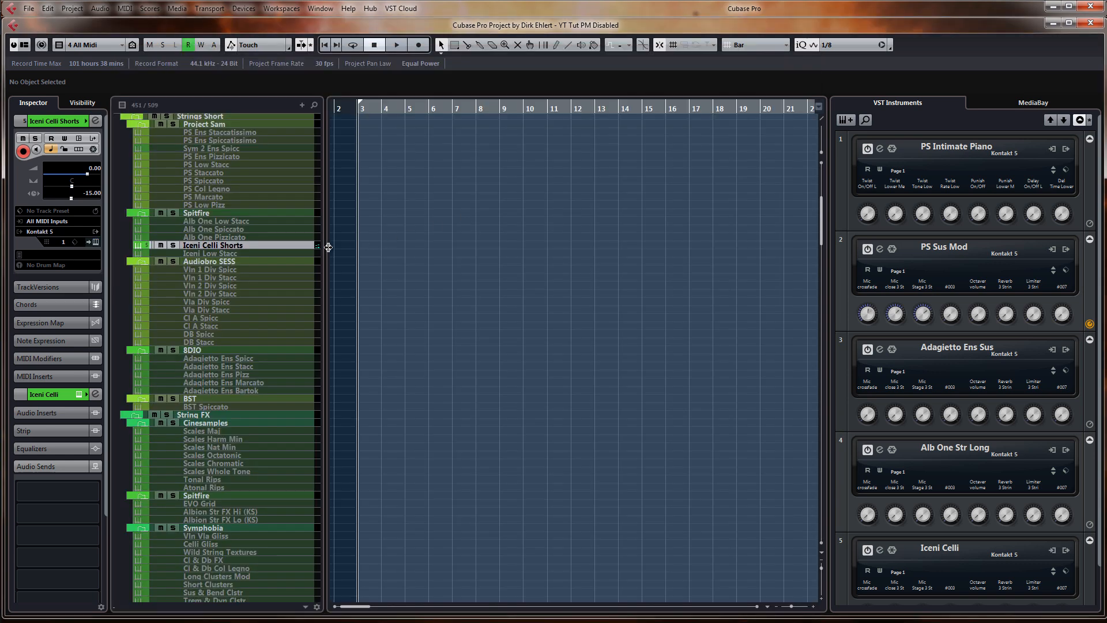
Enable the disabled Vln 1 Div Spicc track in the Audiobro SESS folder and open its Kontakt instrument
left_click(233, 269)
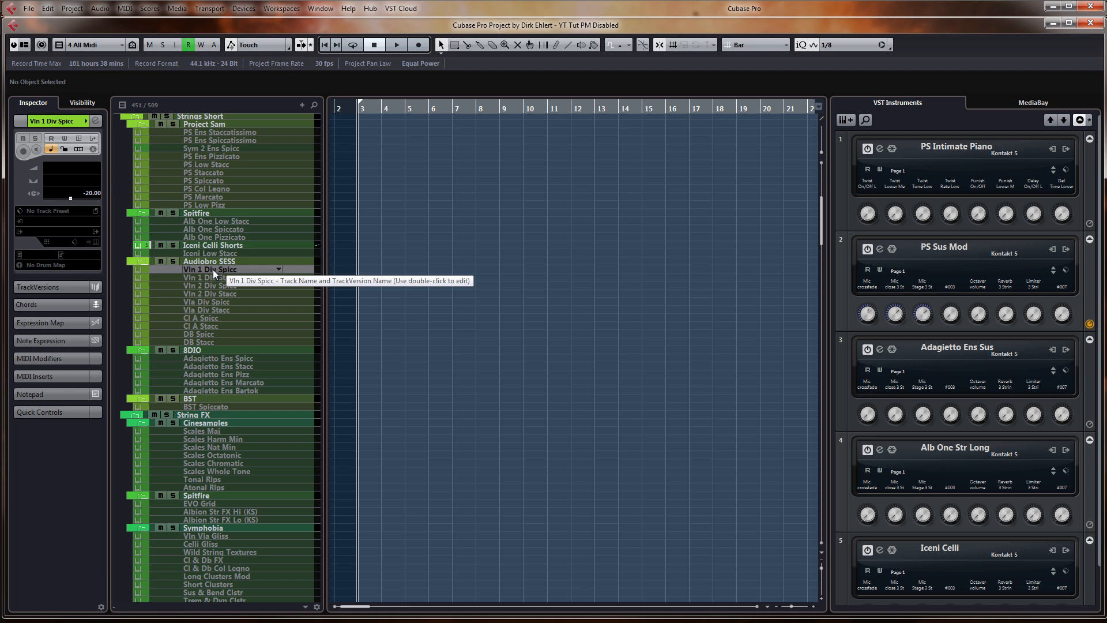
double_click(213, 269)
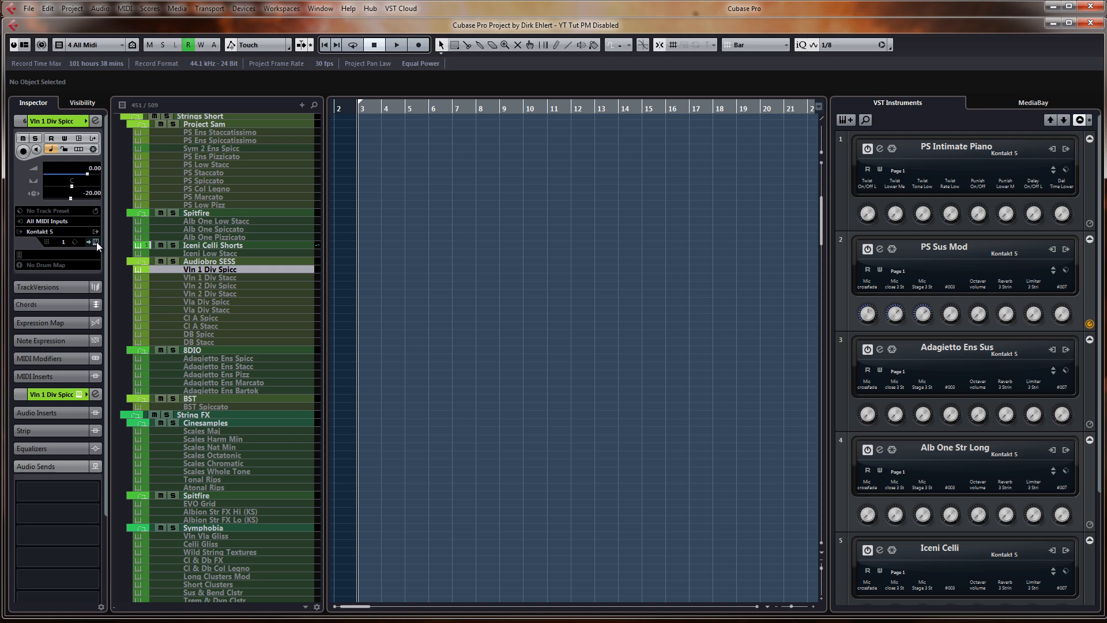
left_click(96, 242)
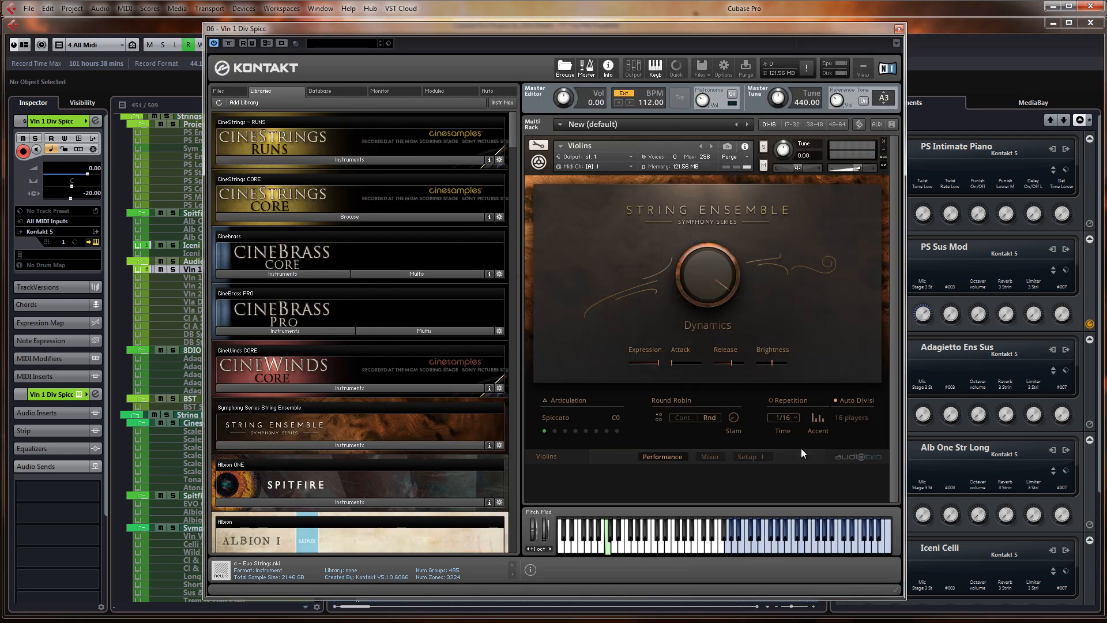
Review the Setup, Mixer and Performance pages of the Violins patch, including its Auto Divisi behaviour, and close the instrument window
left_click(749, 459)
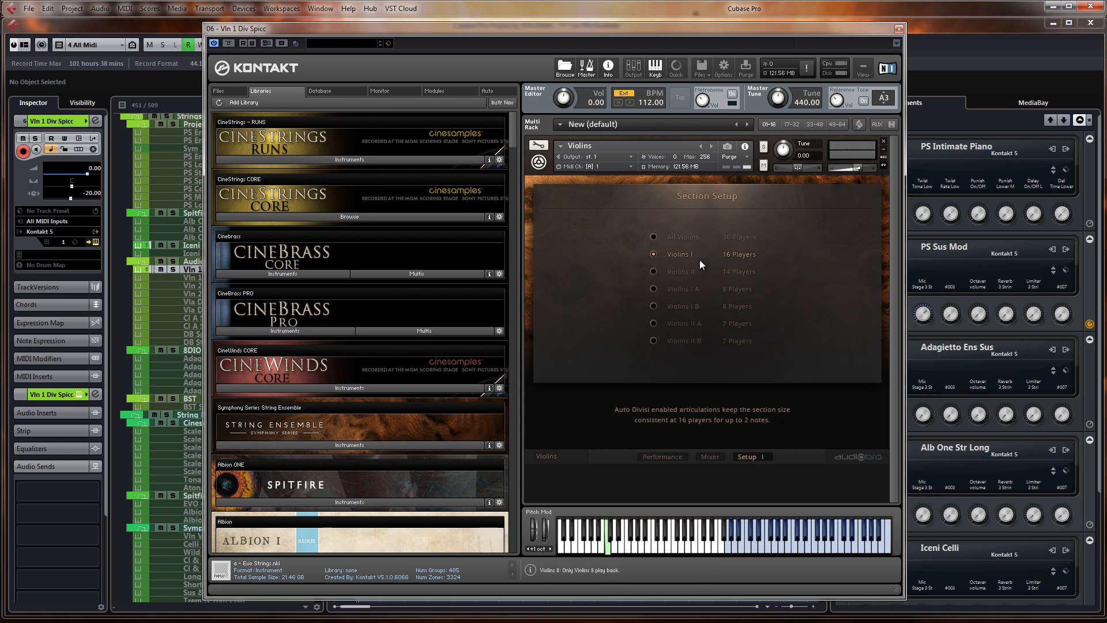
left_click(706, 457)
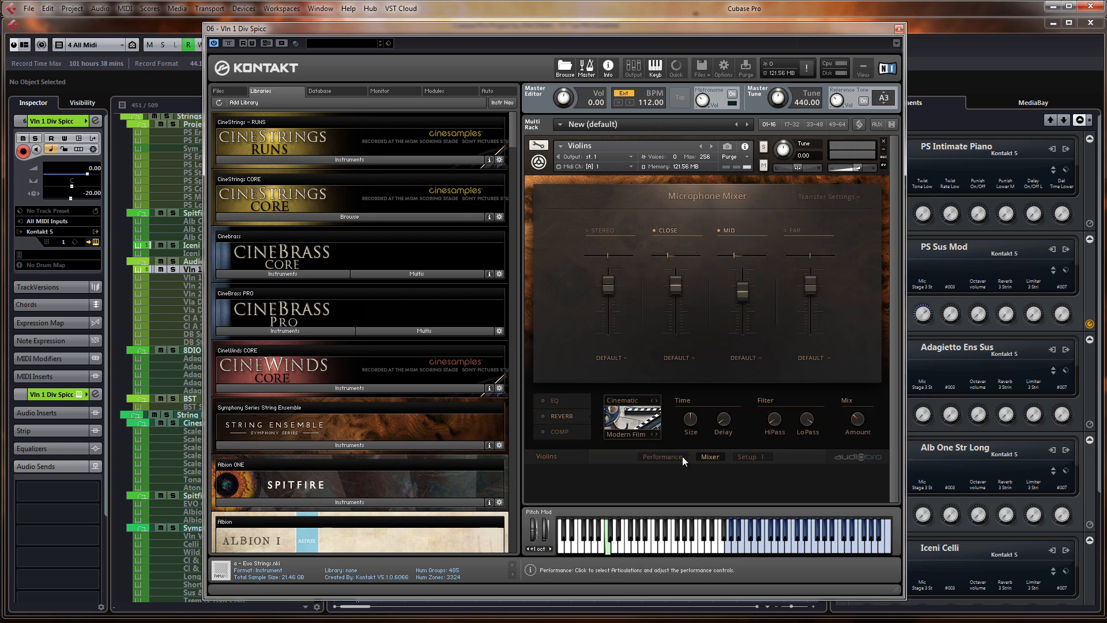
left_click(666, 458)
left_click(705, 456)
left_click(664, 456)
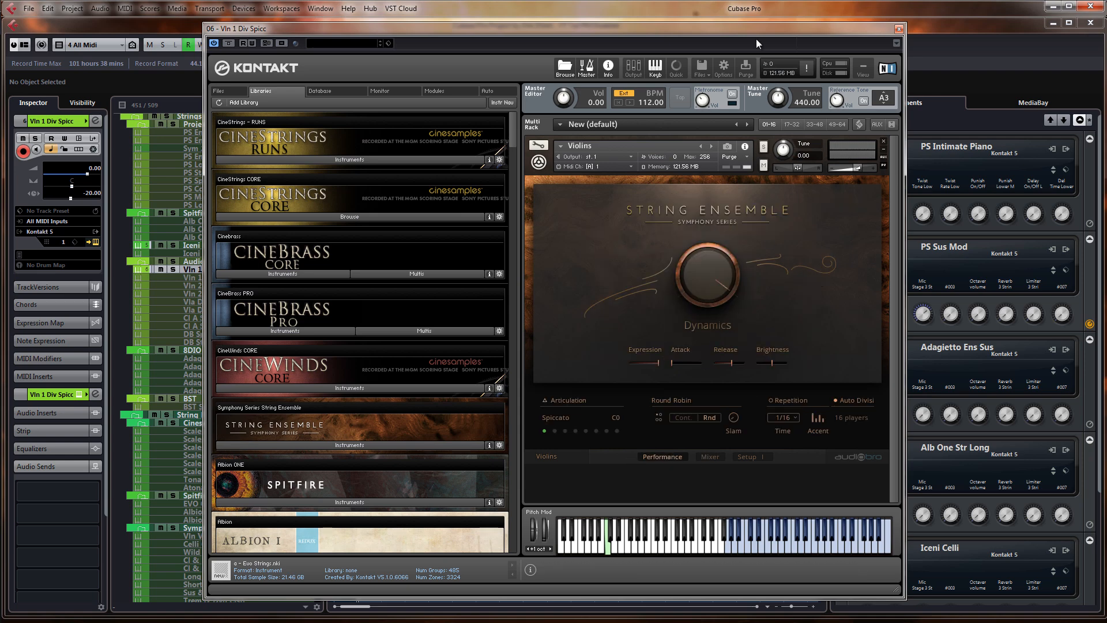
left_click_drag(728, 39, 837, 37)
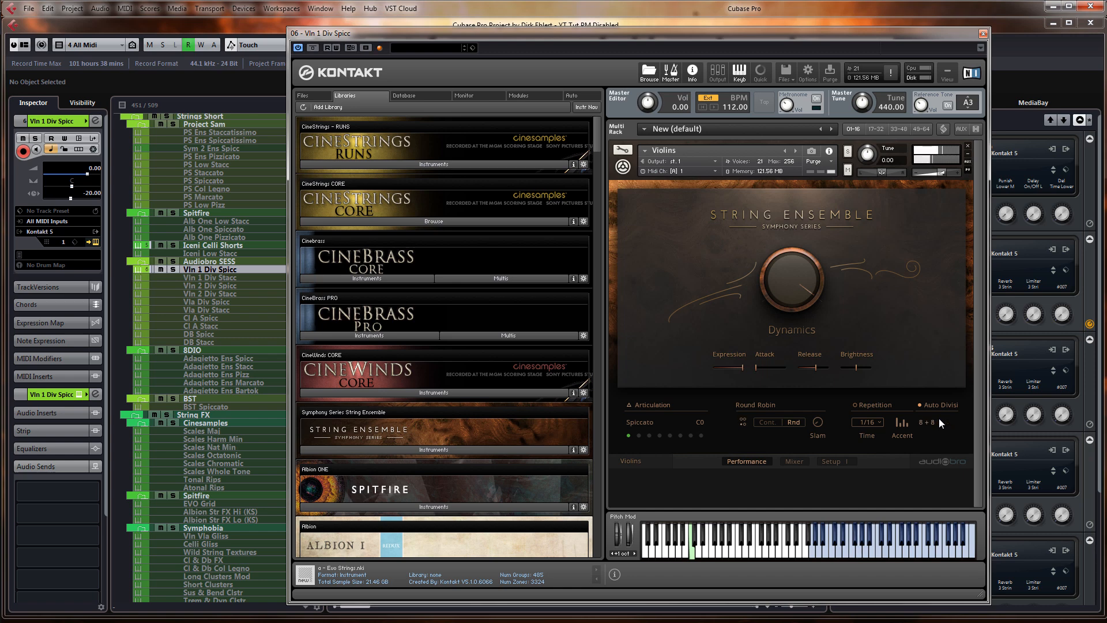
left_click(984, 32)
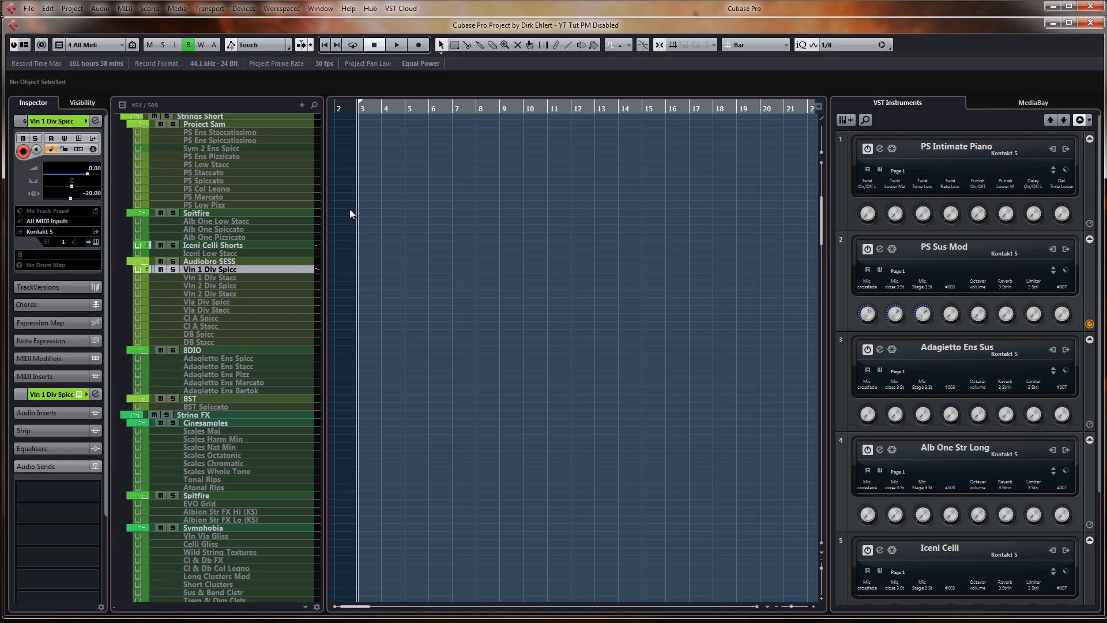
Enable the disabled BST Spiccato track in the BST folder of Strings Short and view its Kontakt instrument
left_click(222, 278)
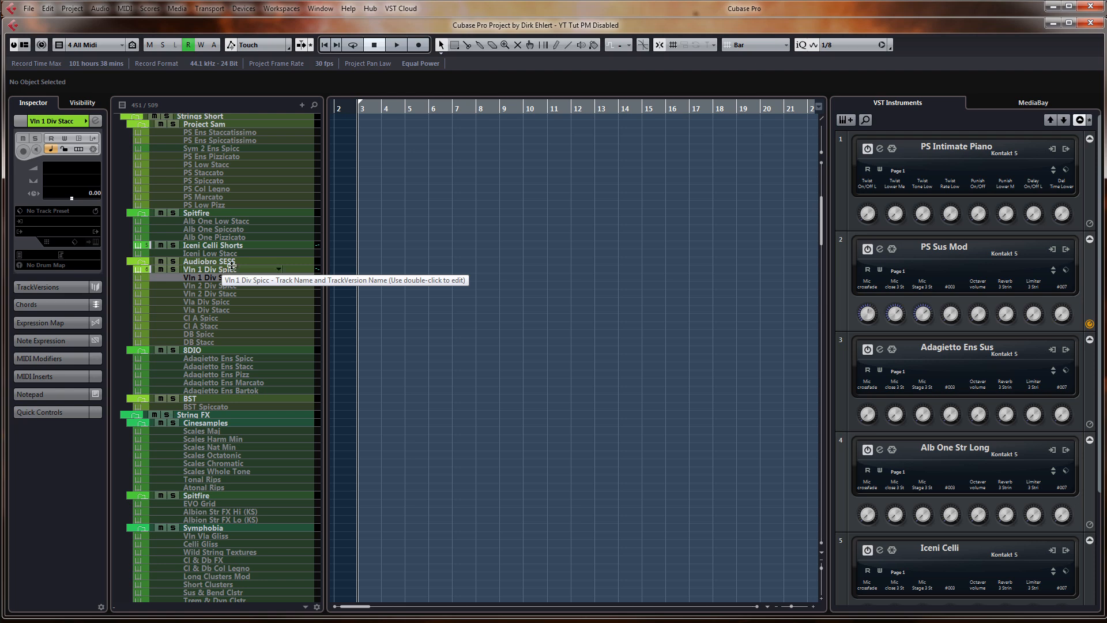
scroll(265, 248, "down", 4)
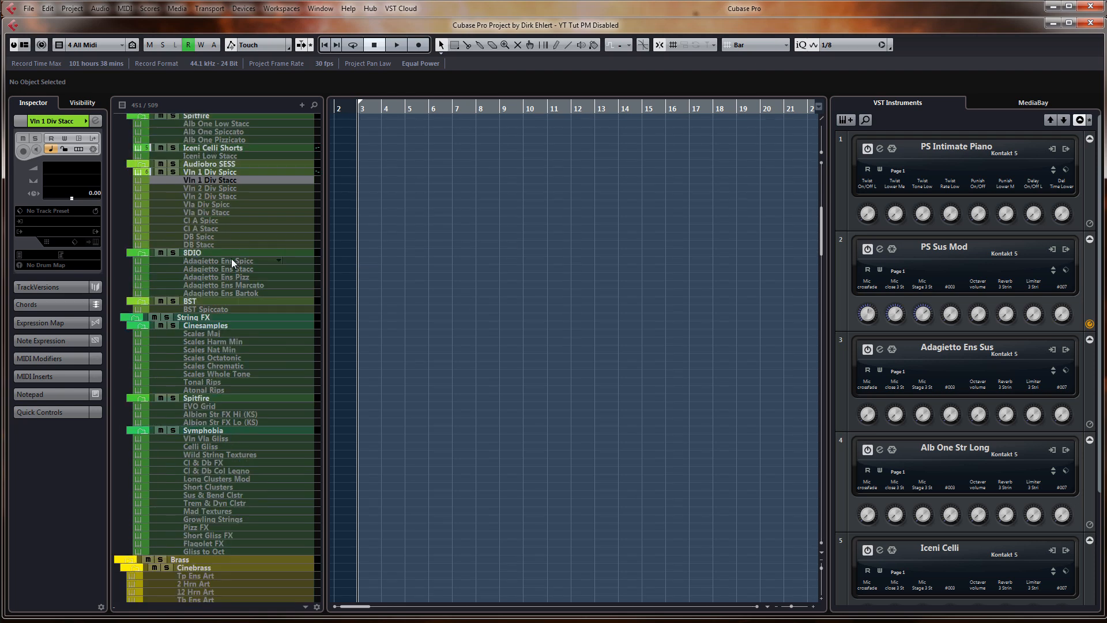
left_click(242, 262)
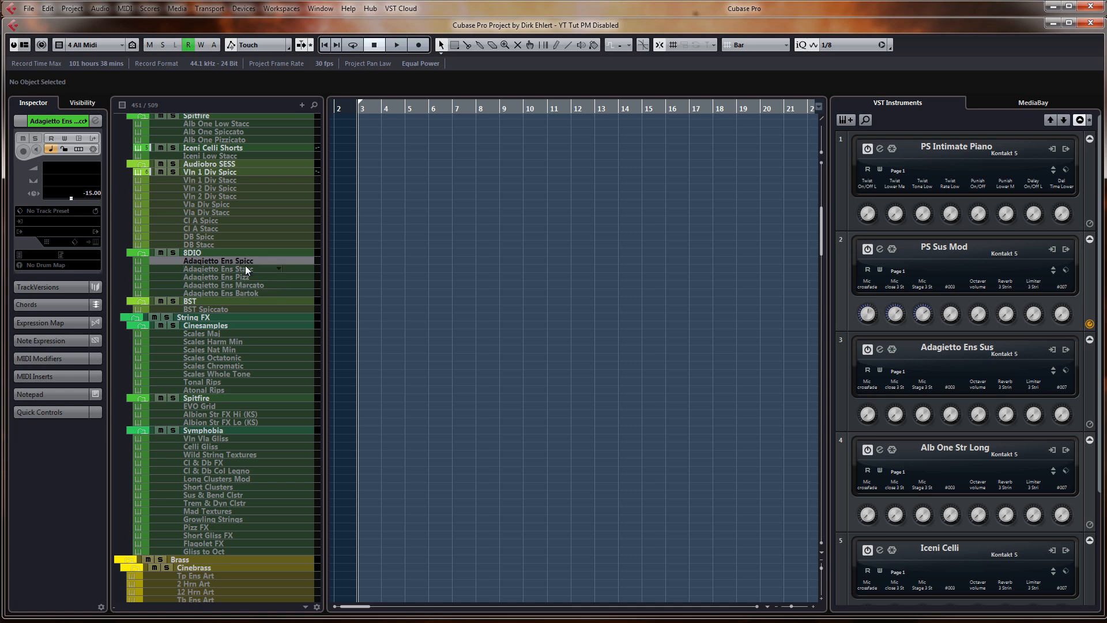
left_click(220, 307)
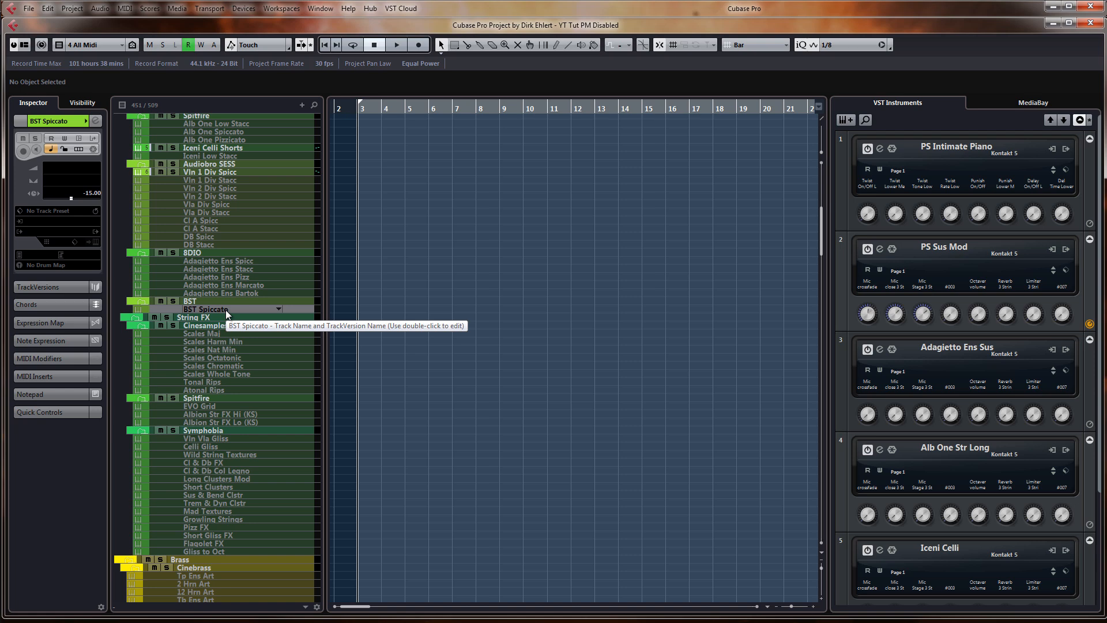
left_click(226, 309)
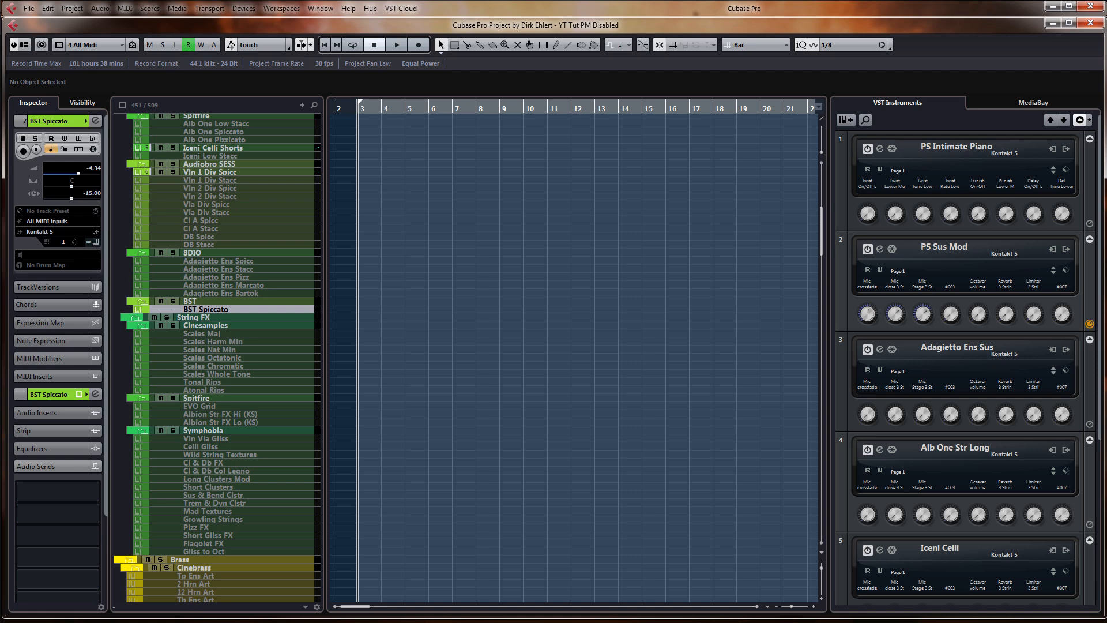
left_click(95, 242)
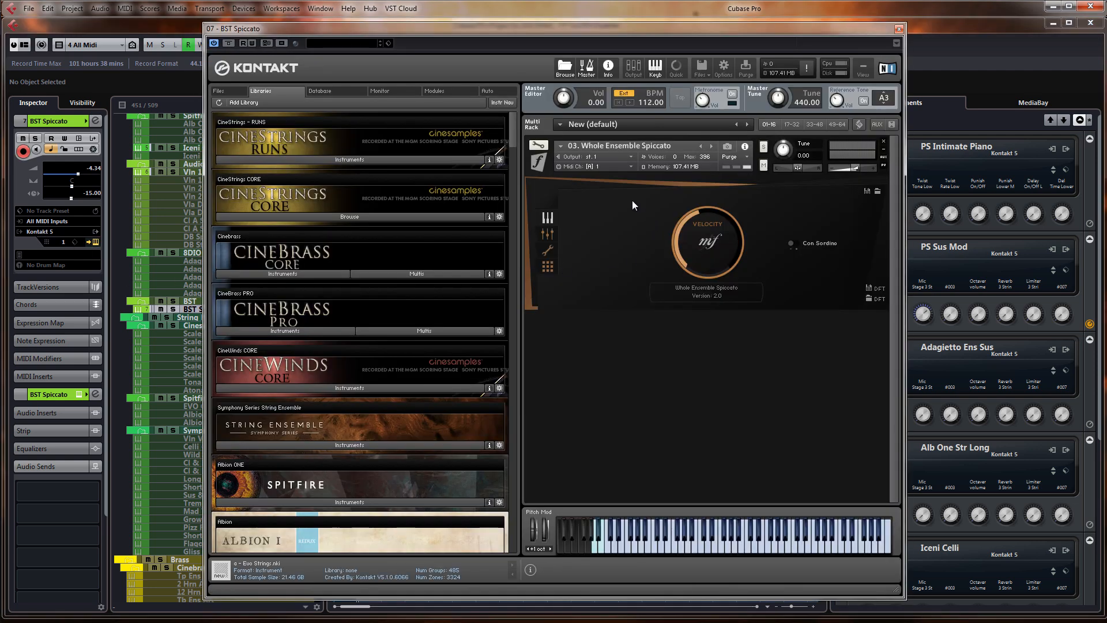
left_click_drag(752, 28, 653, 3)
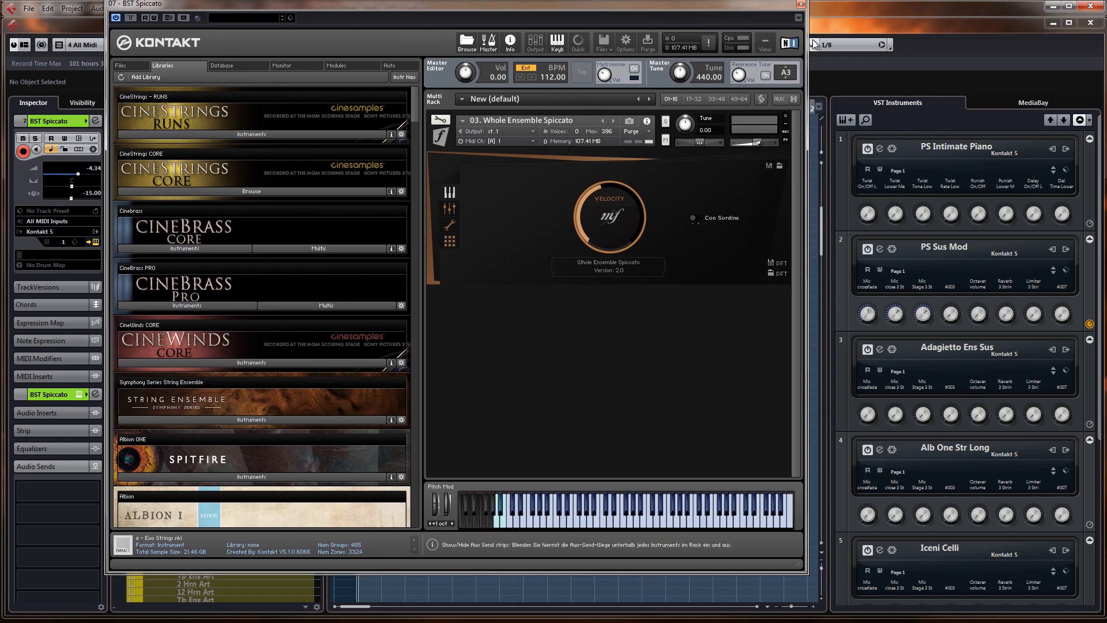
left_click(802, 4)
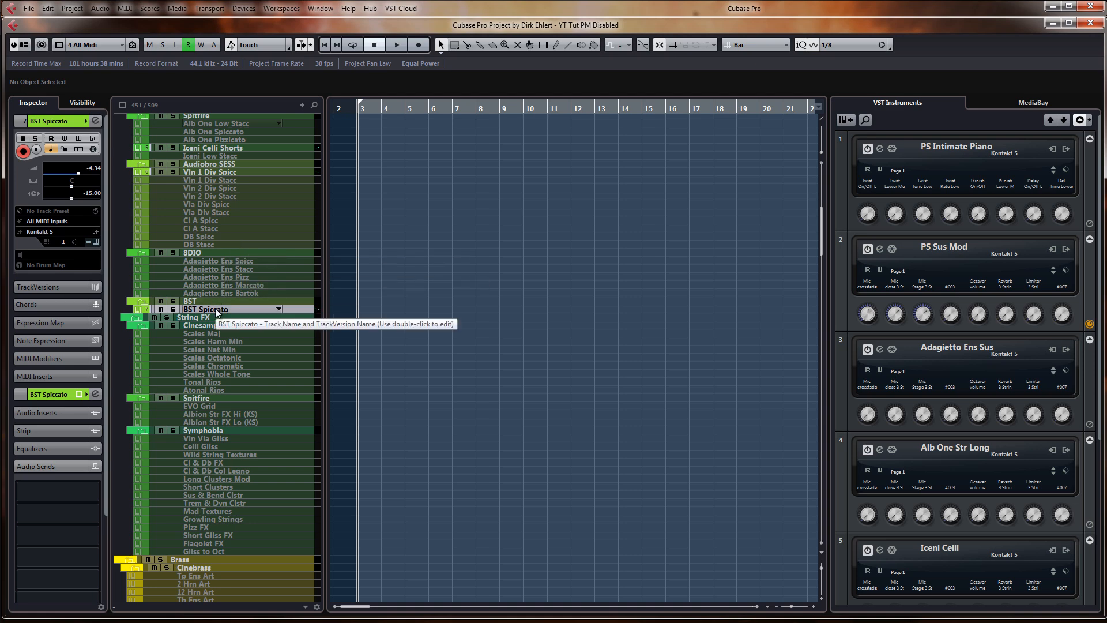
Reselect the BST Spiccato track and reopen its Kontakt instrument to examine the Whole Ensemble Spiccato patch
left_click(209, 366)
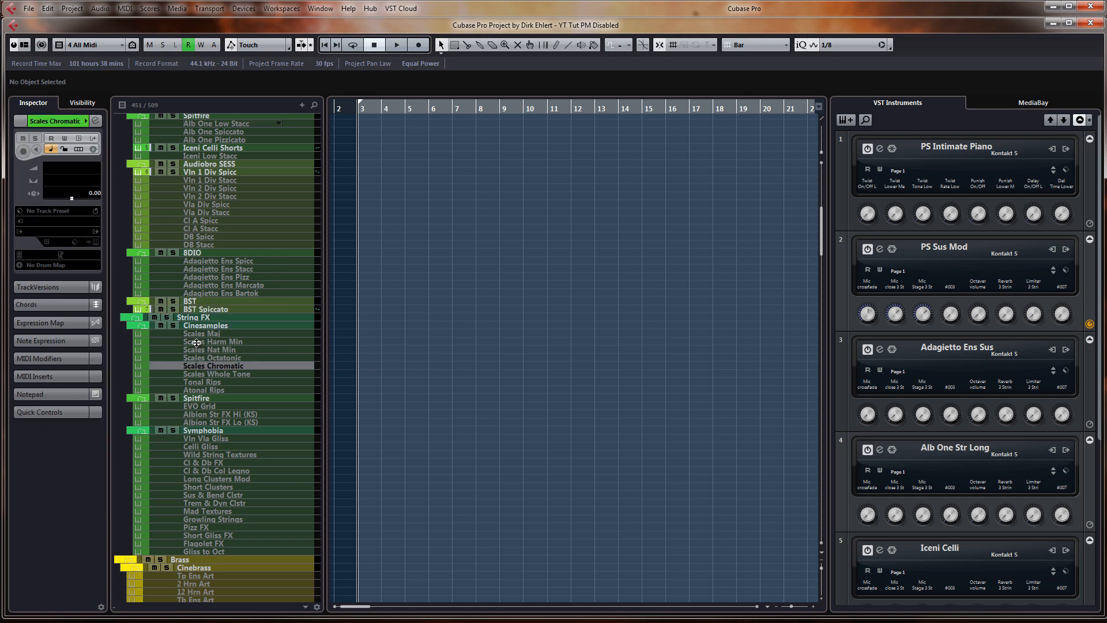
left_click(212, 309)
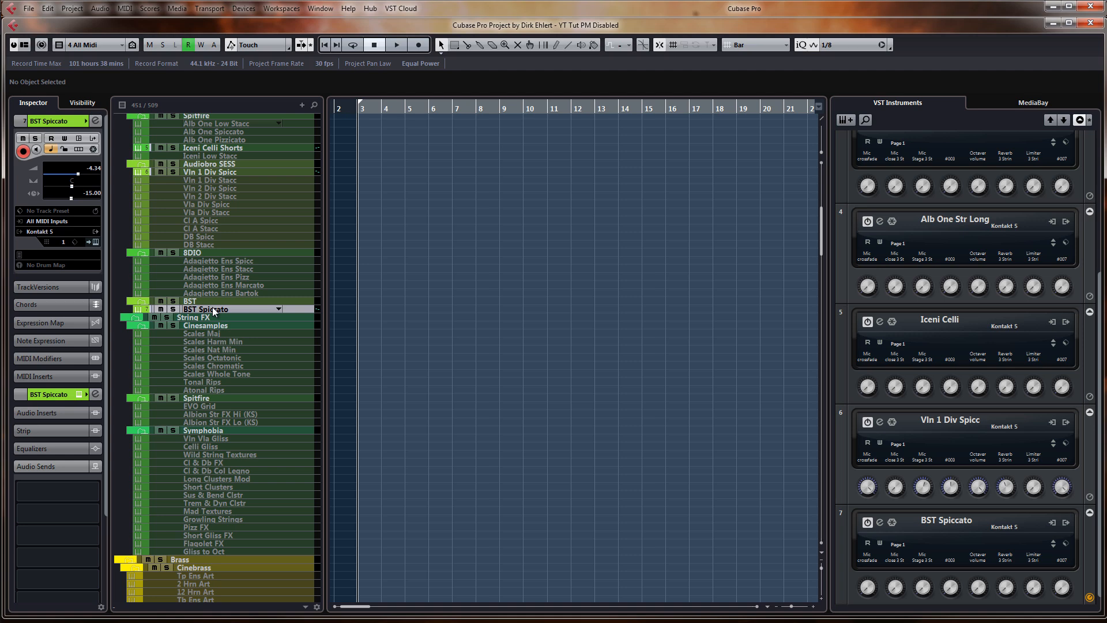
left_click(93, 244)
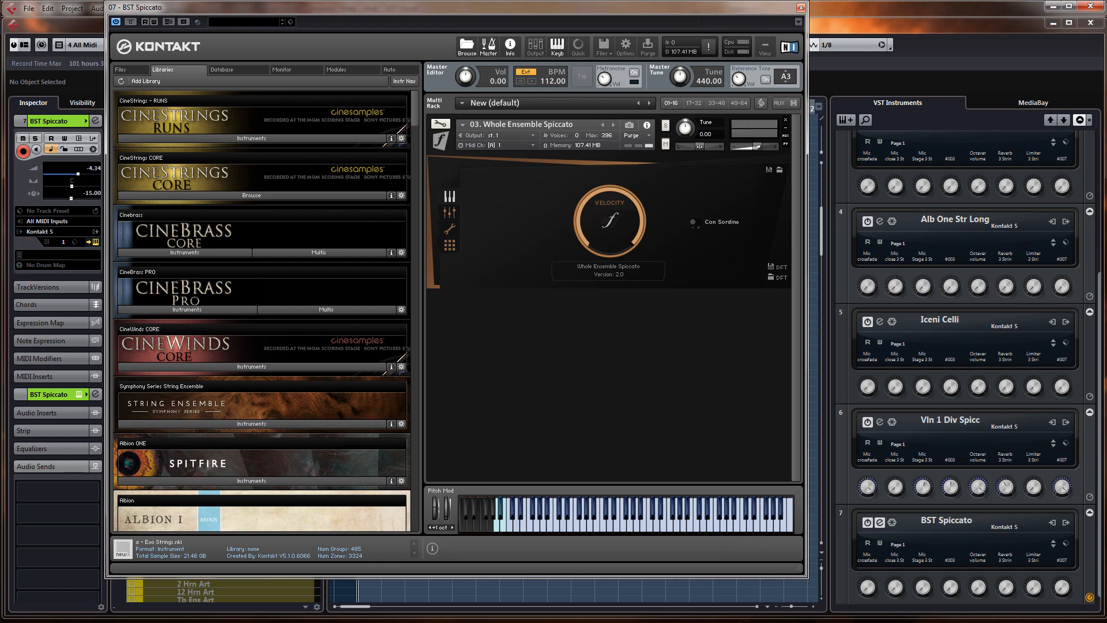
left_click(801, 8)
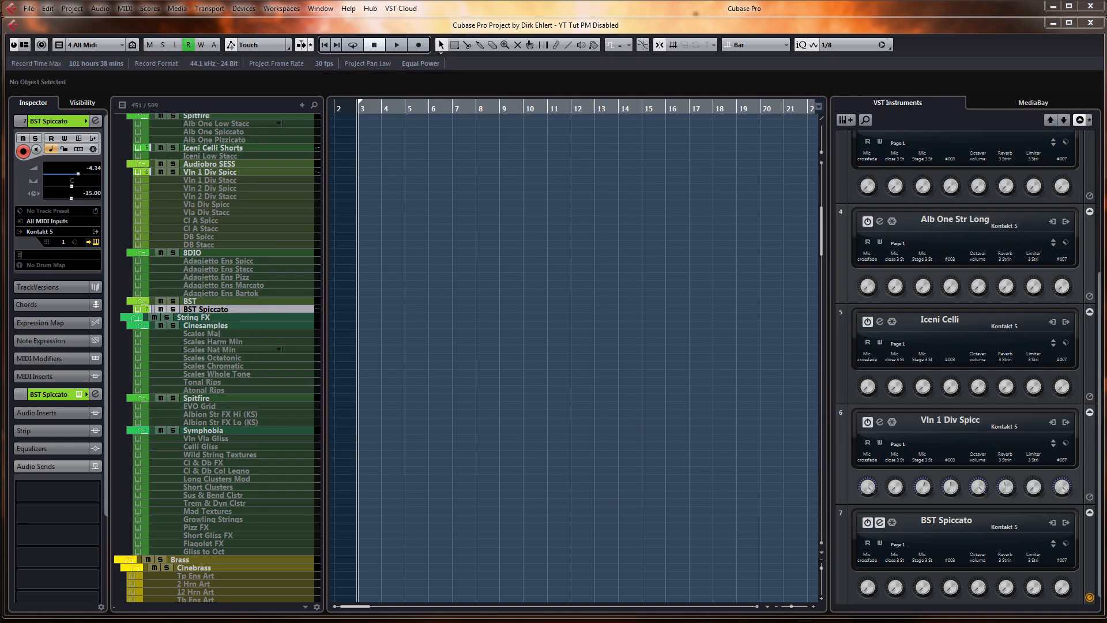
Check Cubase's memory use in the Windows Task Manager process list, closing it and the BST Spiccato instrument window
left_click_drag(1106, 74, 451, 68)
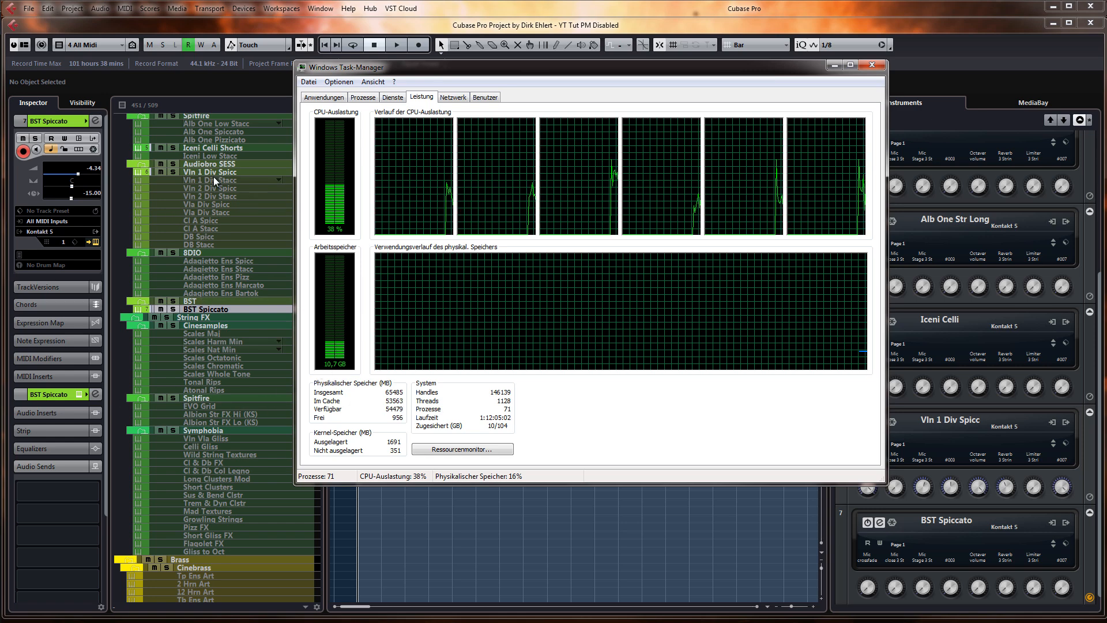
left_click(363, 97)
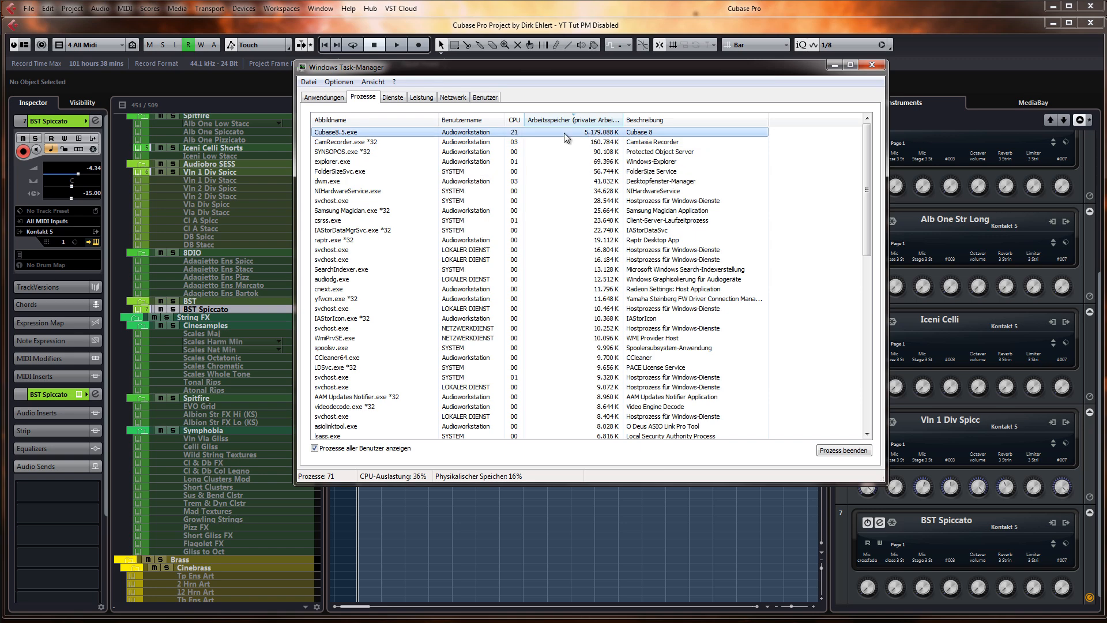
left_click(872, 64)
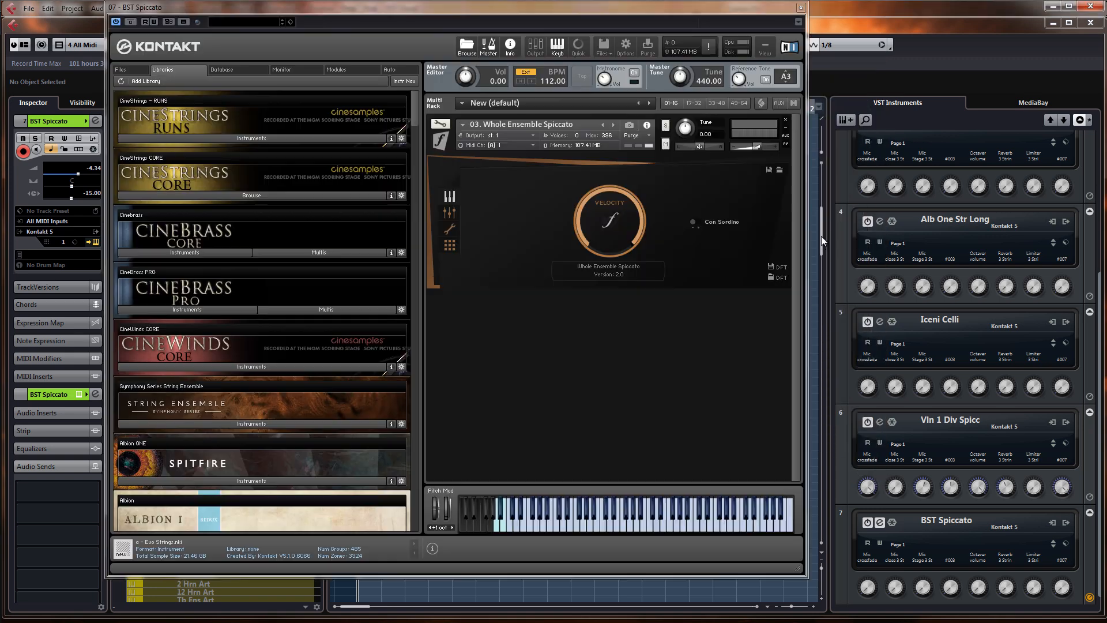
left_click(801, 7)
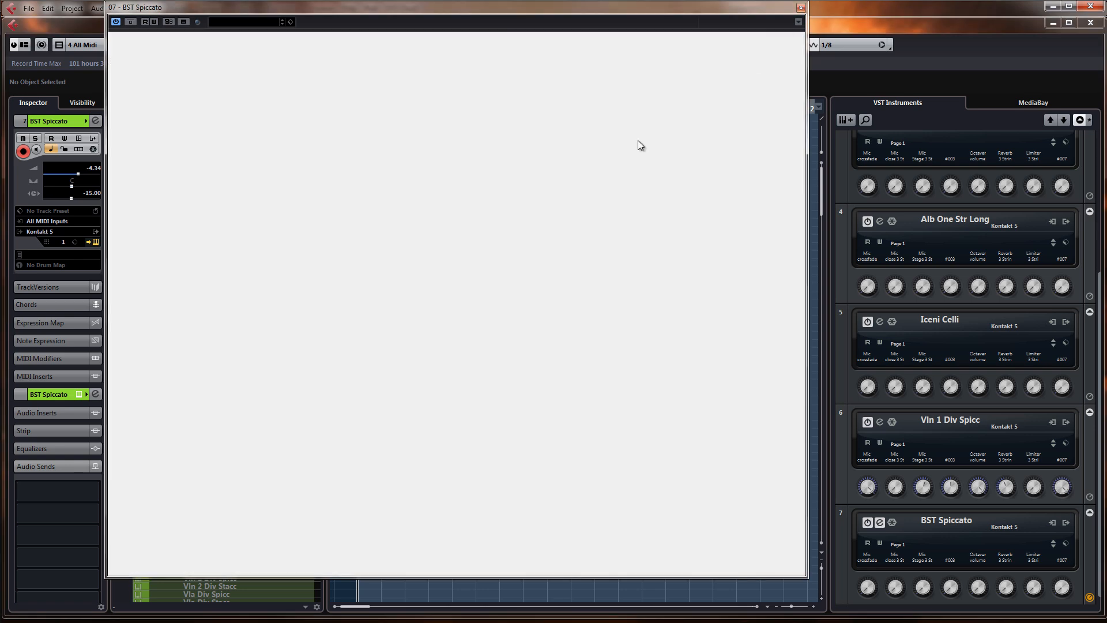
Compare the enabled PS Sus Mod, Alb One Str Long and Adagietto Ens Sus tracks in the String Long folder
scroll(308, 289, "down", 10)
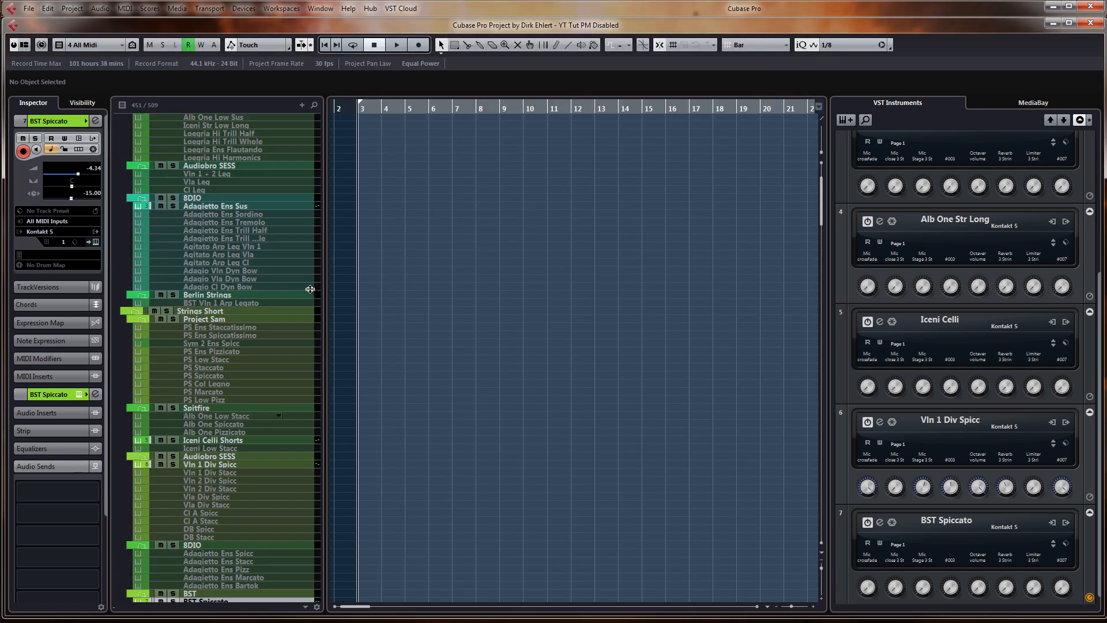
scroll(303, 291, "down", 3)
scroll(240, 223, "up", 4)
left_click(213, 144)
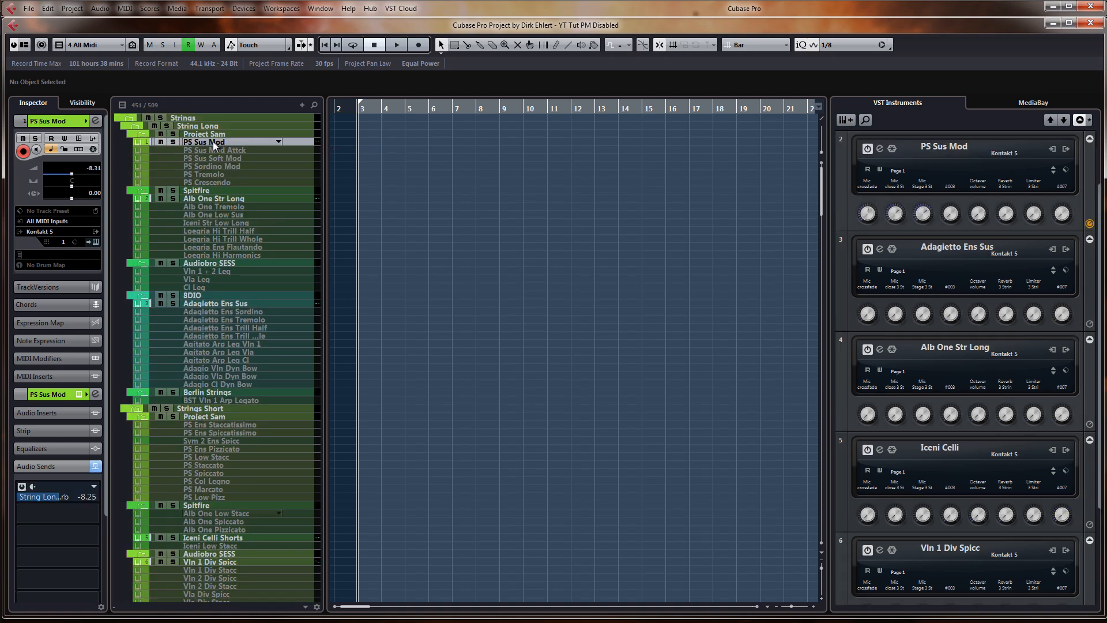
left_click(214, 200)
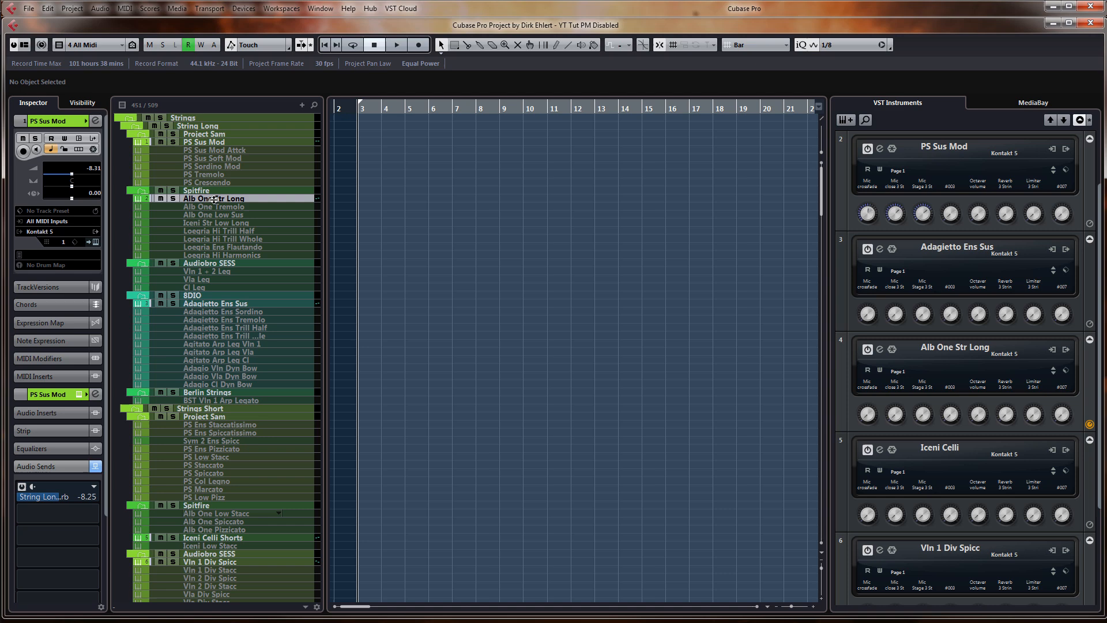
left_click(209, 303)
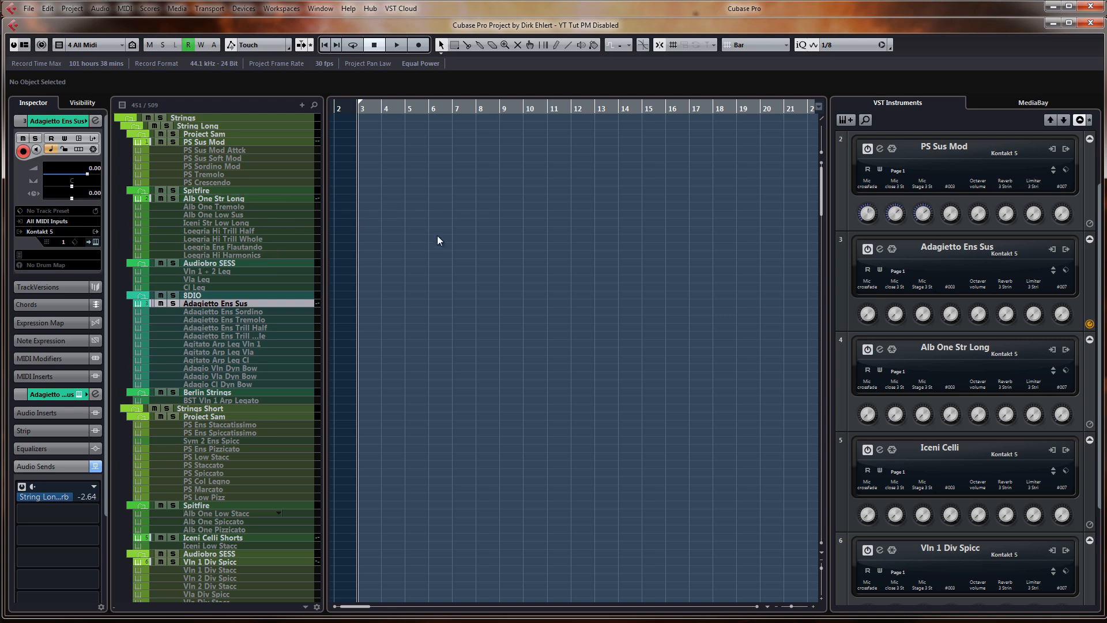
Look through the Brass and Woodwinds folders and select the String FX folder track
scroll(438, 237, "down", 15)
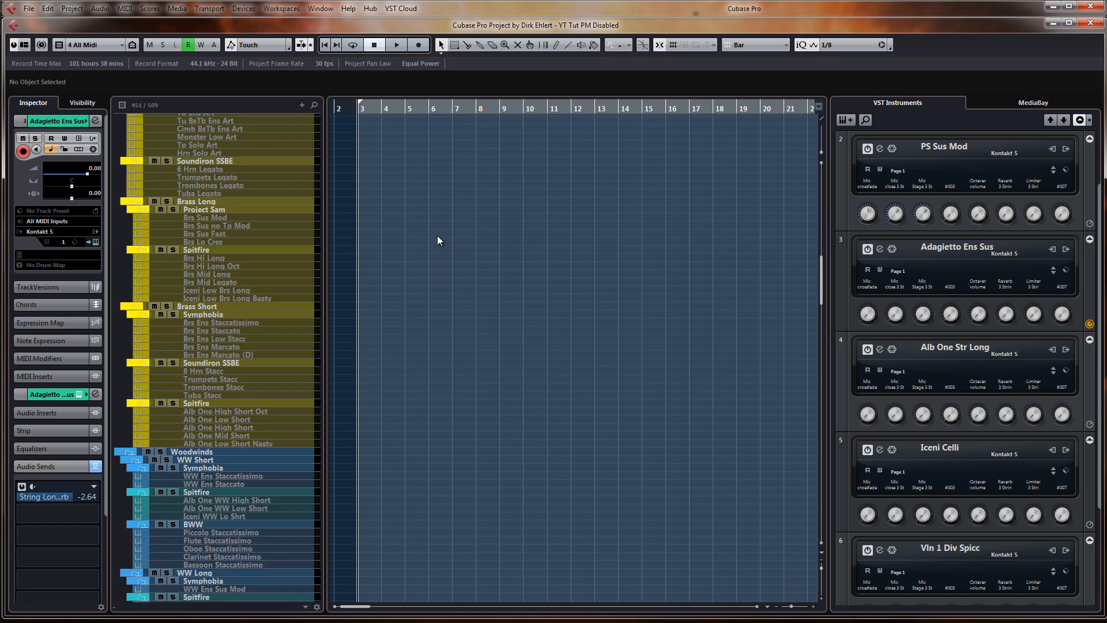
scroll(437, 235, "up", 8)
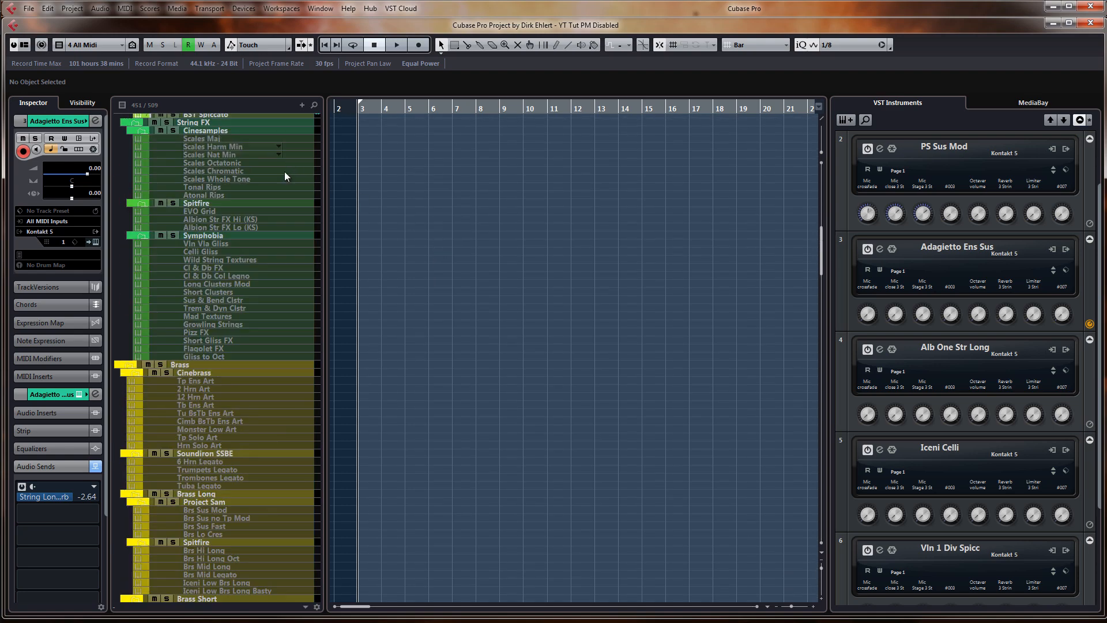
scroll(285, 176, "up", 3)
left_click(222, 221)
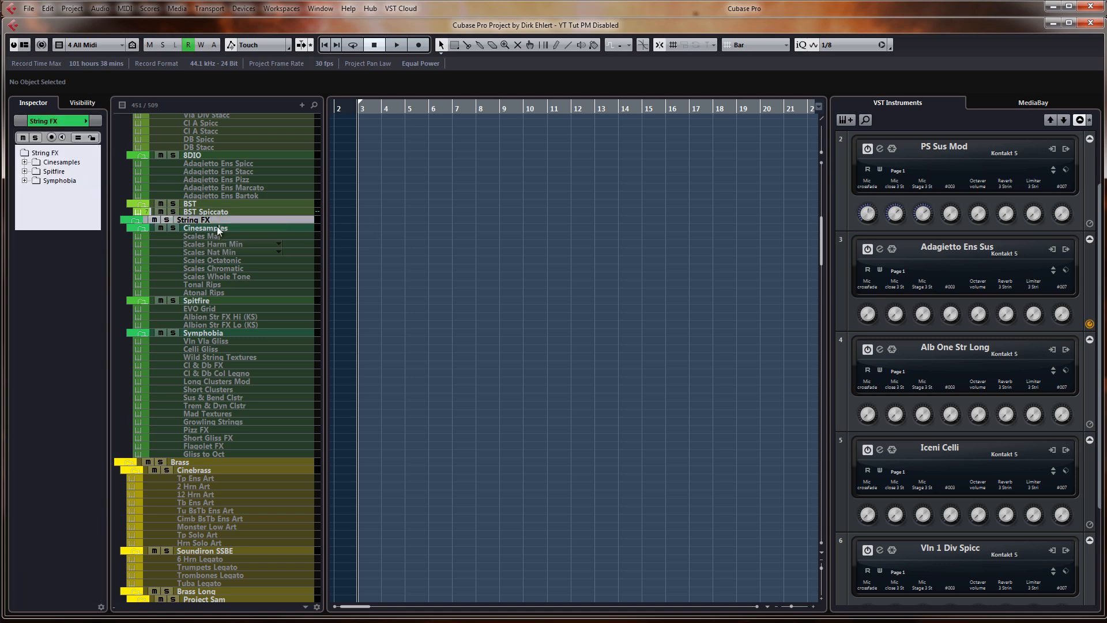
Open the BST Spiccato track's Kontakt instrument and browse its library list to Berlin Strings
left_click(217, 212)
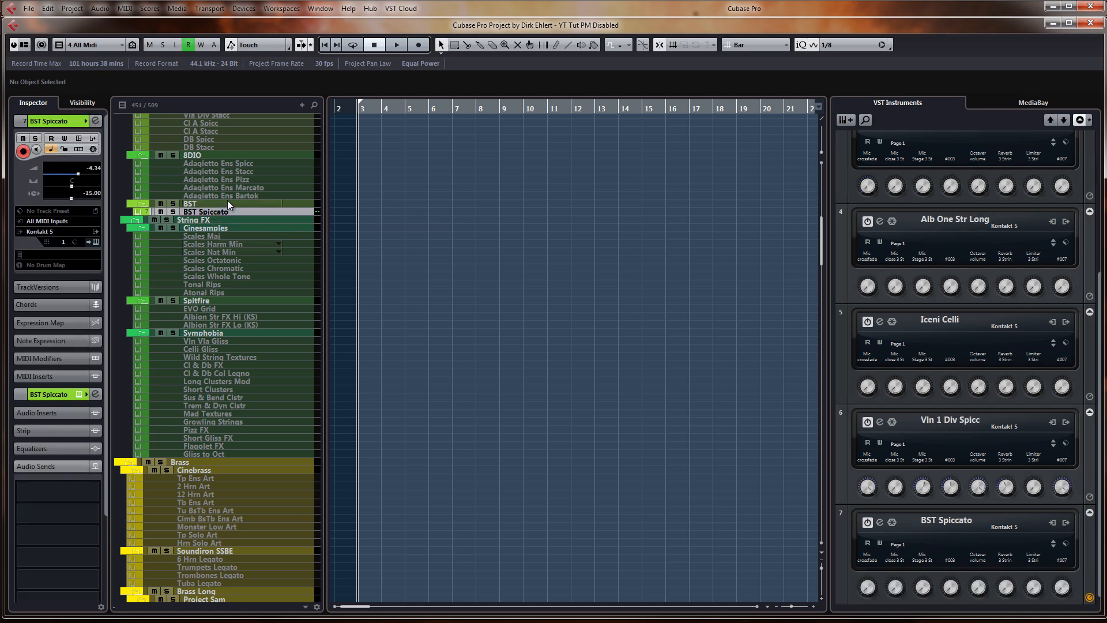
scroll(228, 203, "up", 6)
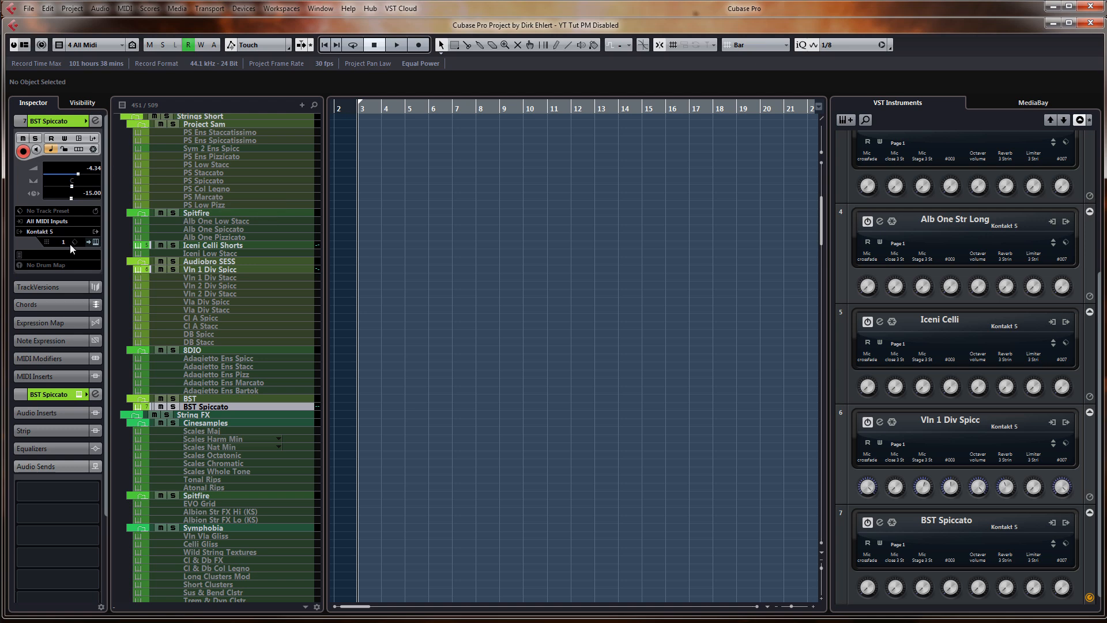
left_click(96, 242)
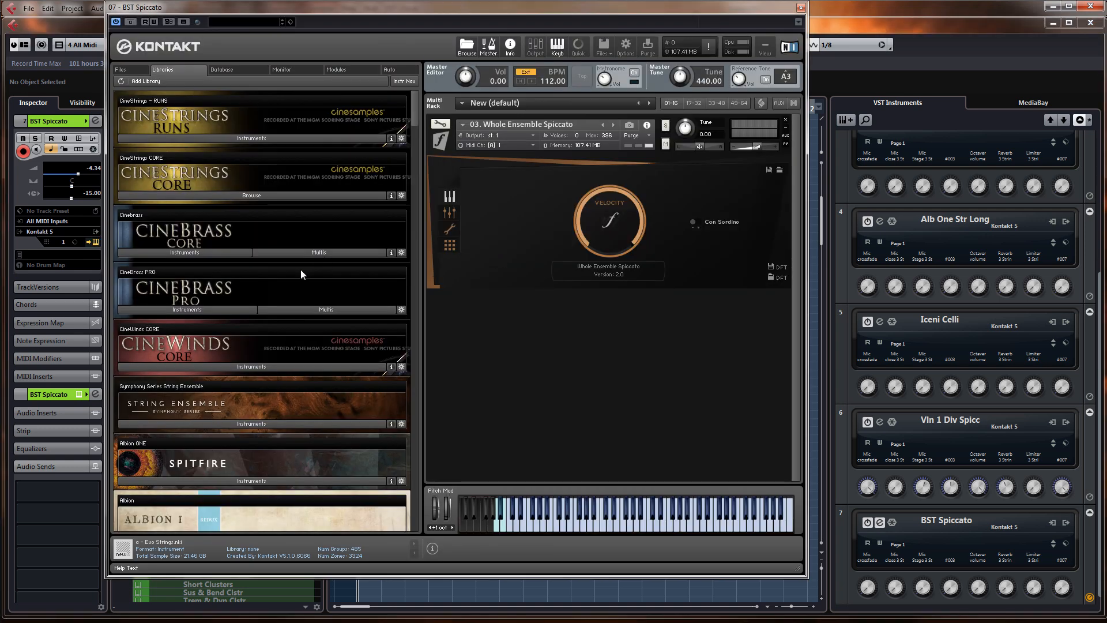
left_click_drag(416, 120, 411, 178)
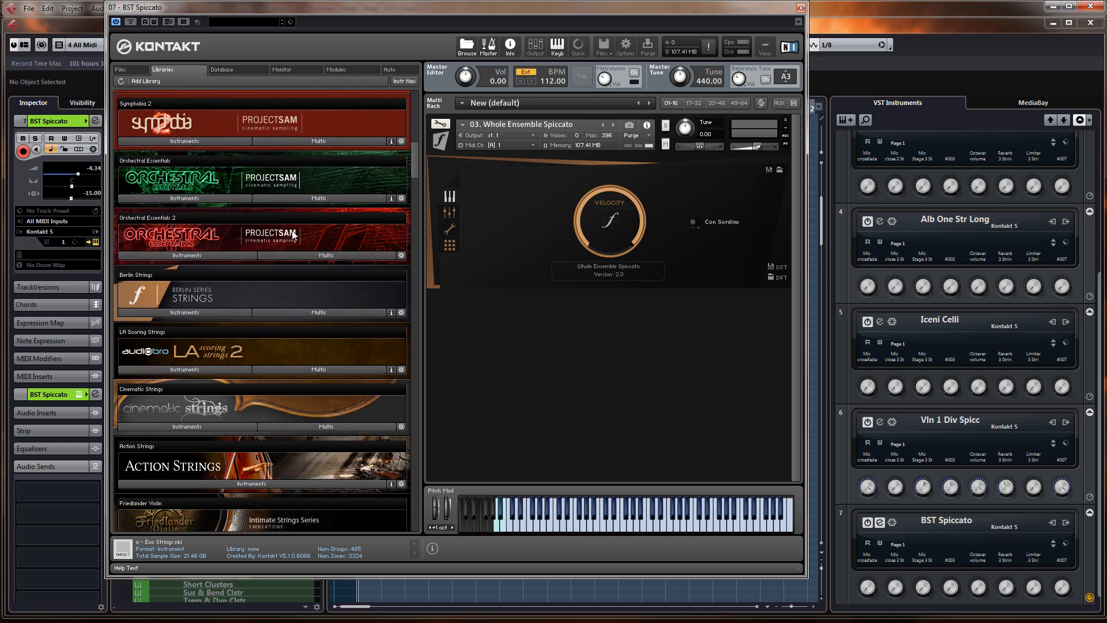
Replace the loaded patch with 12. Celli Spiccato Exposed from the Berlin Strings 04. Celli instruments, closing the instrument window
left_click(184, 312)
left_click(173, 327)
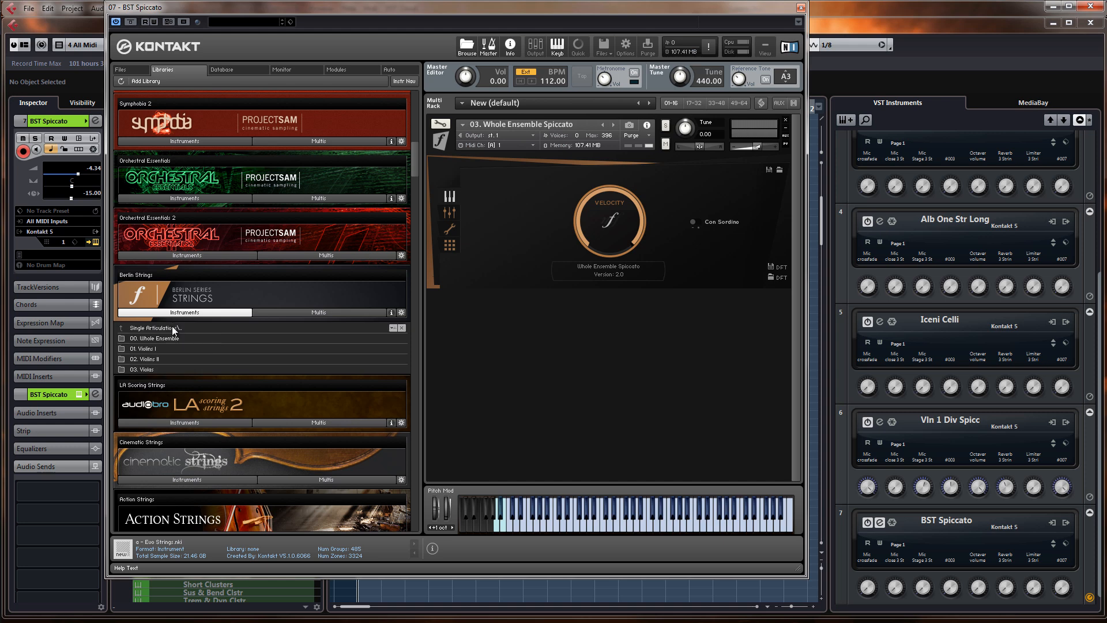
left_click(159, 381)
double_click(159, 381)
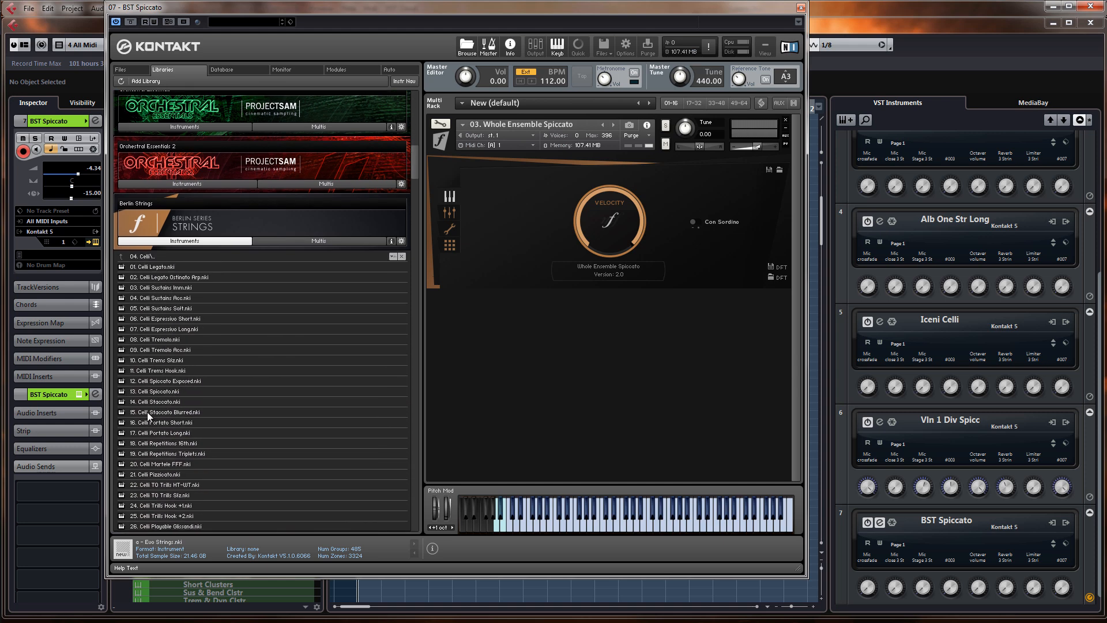
left_click(169, 384)
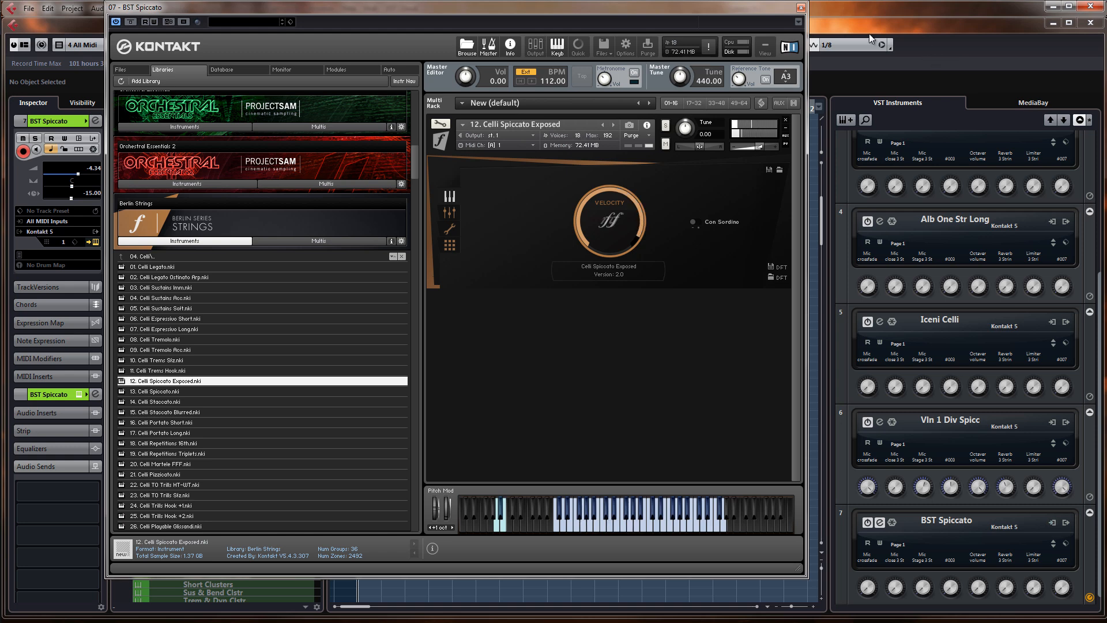
left_click(802, 8)
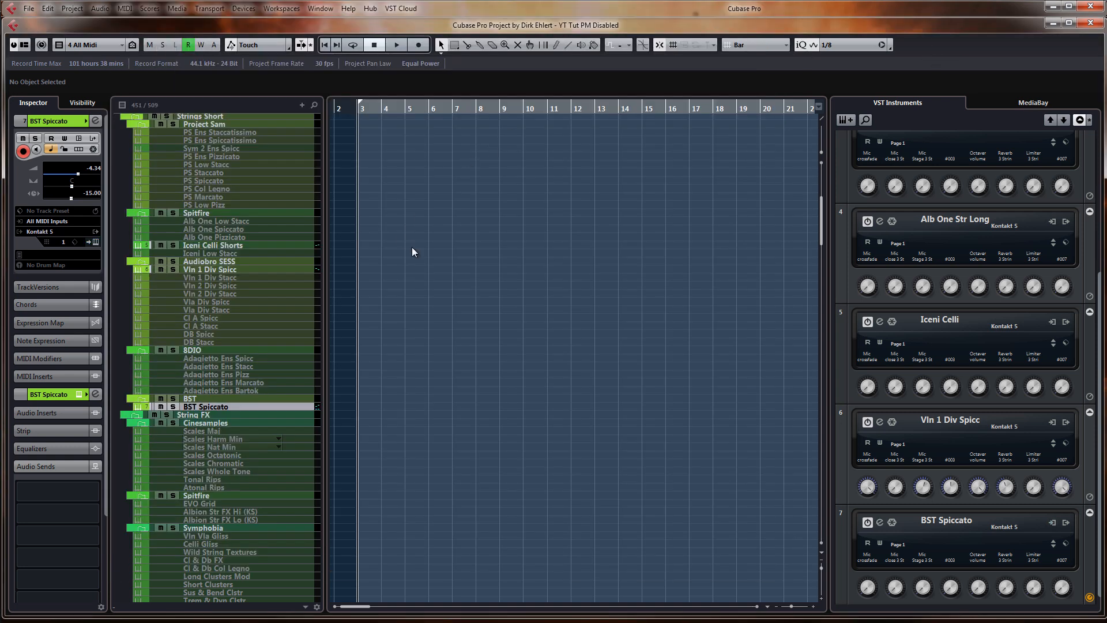
Look back through the Strings Short and String Long folders and select the disabled PS Crescendo track
scroll(413, 247, "up", 10)
scroll(415, 248, "down", 10)
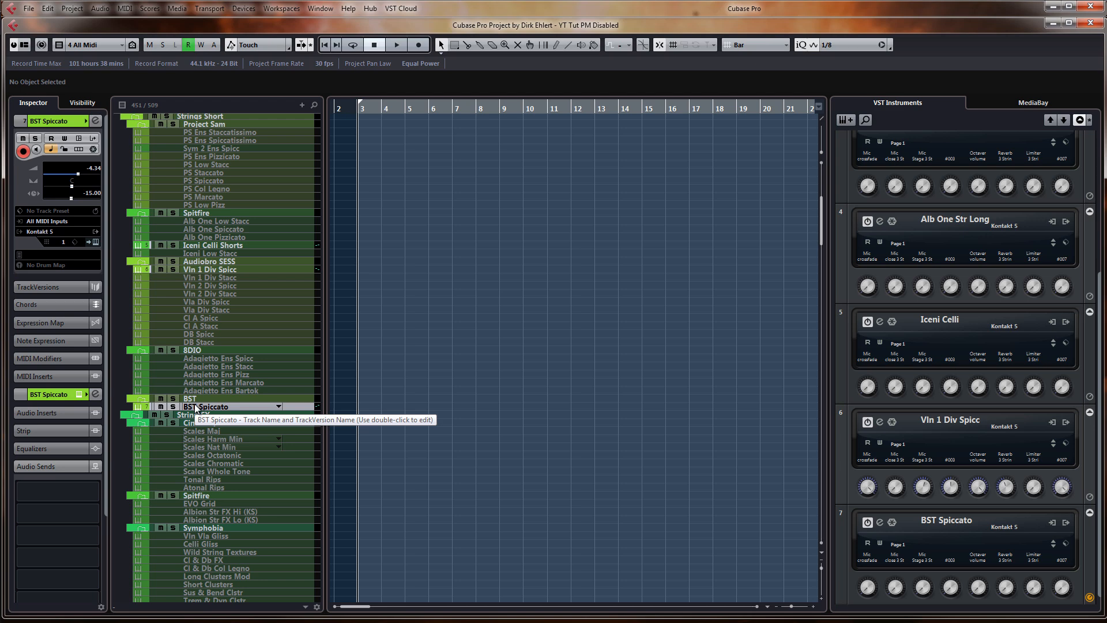
scroll(289, 341, "down", 3)
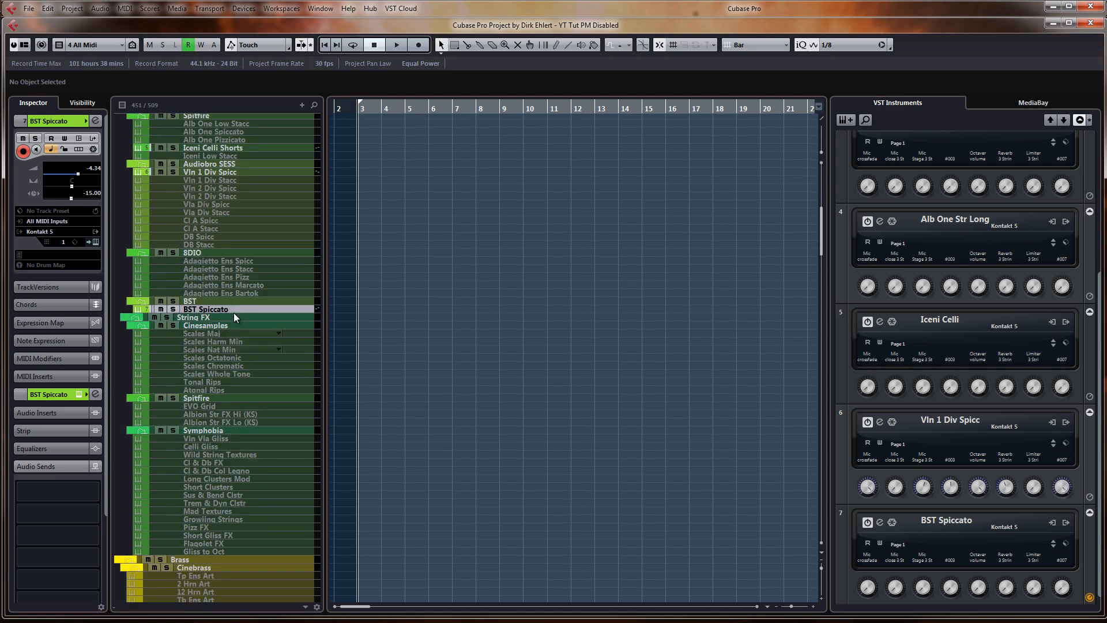
scroll(255, 238, "up", 12)
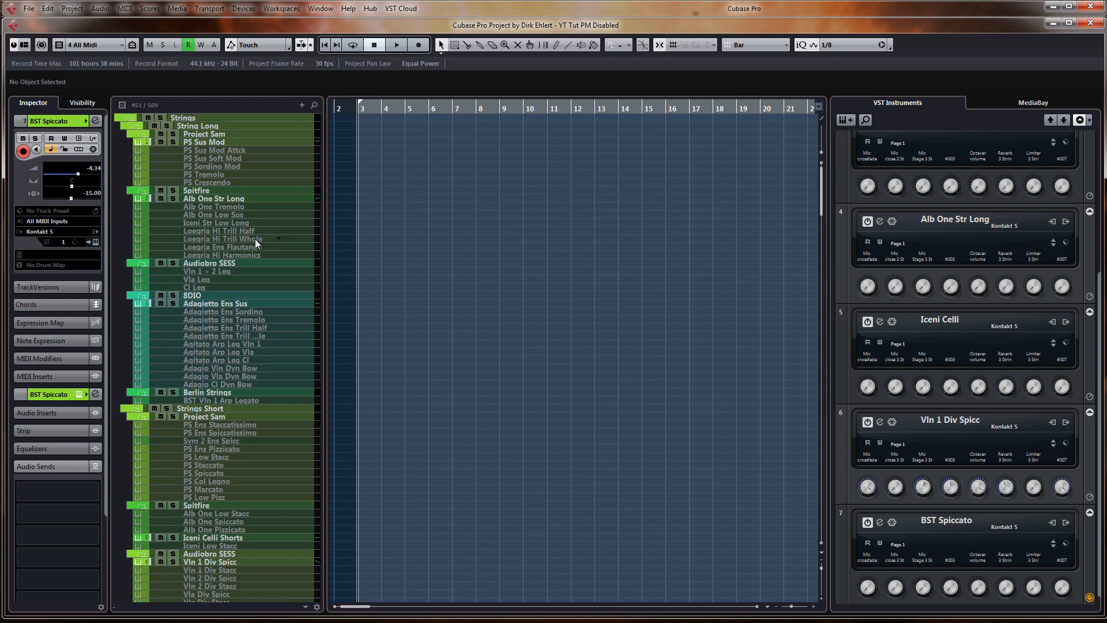
left_click(201, 182)
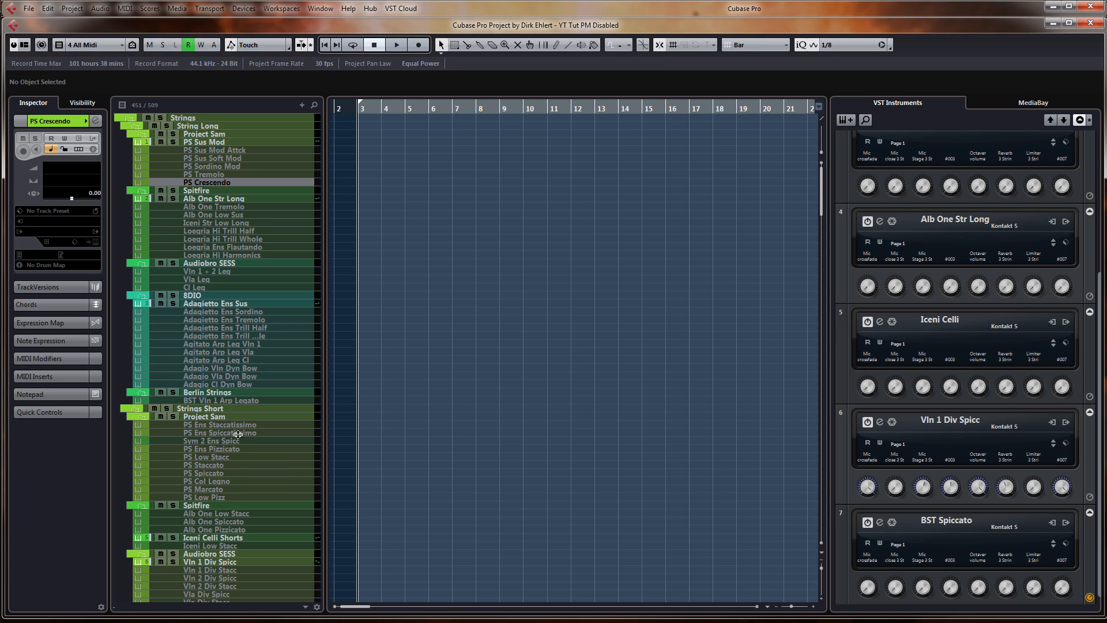
Examine the disabled tracks in the Strings Short, String FX and Brass folders
scroll(238, 434, "down", 9)
scroll(238, 435, "up", 9)
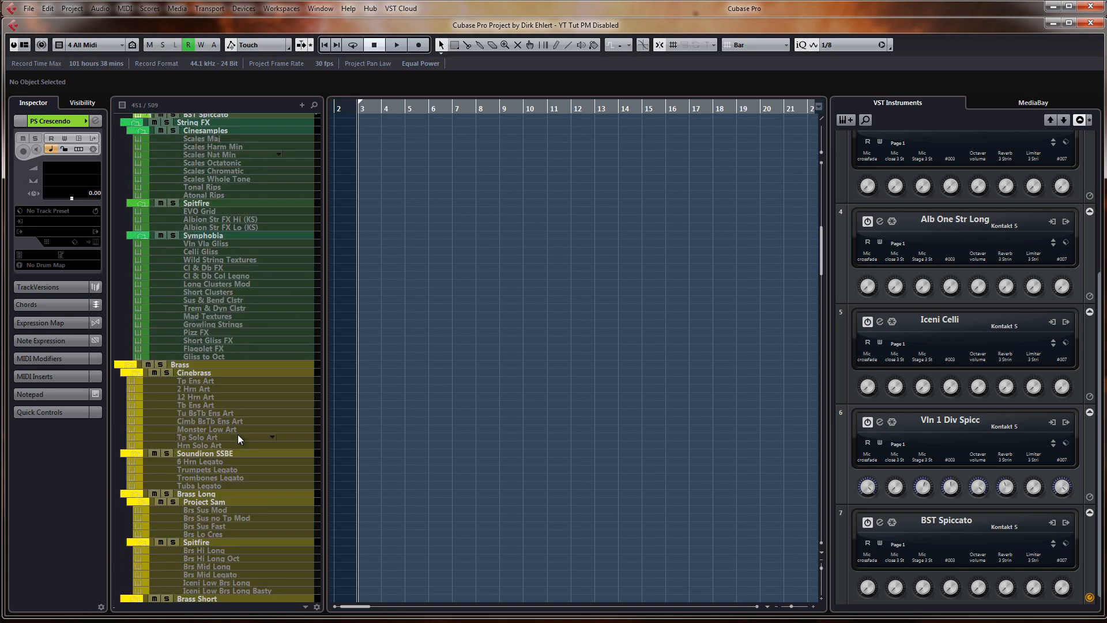
scroll(238, 434, "down", 12)
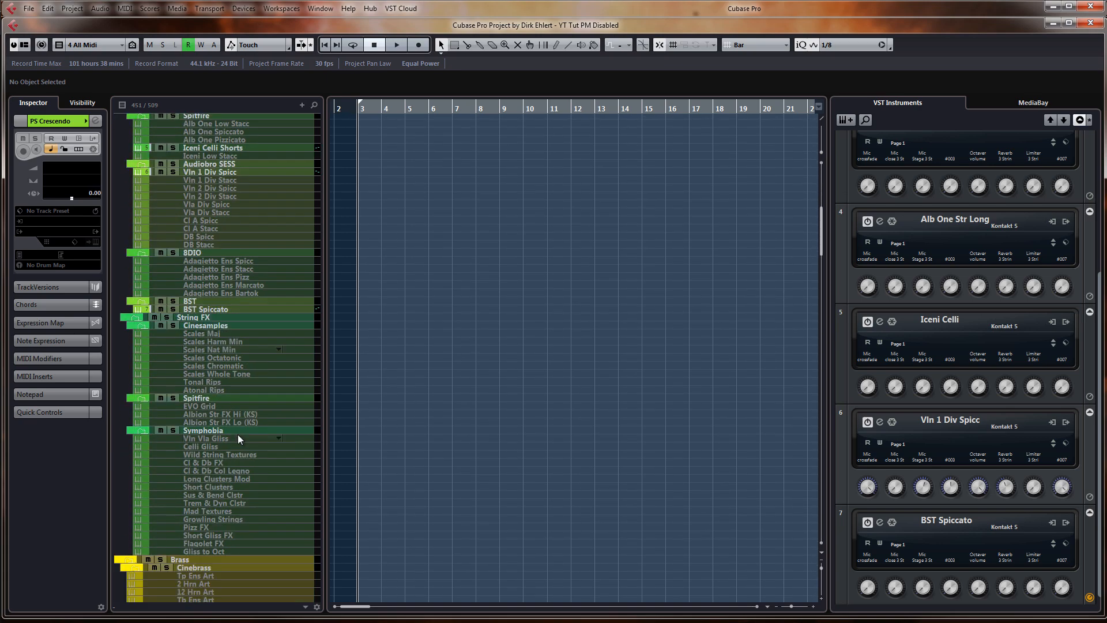
scroll(227, 346, "down", 3)
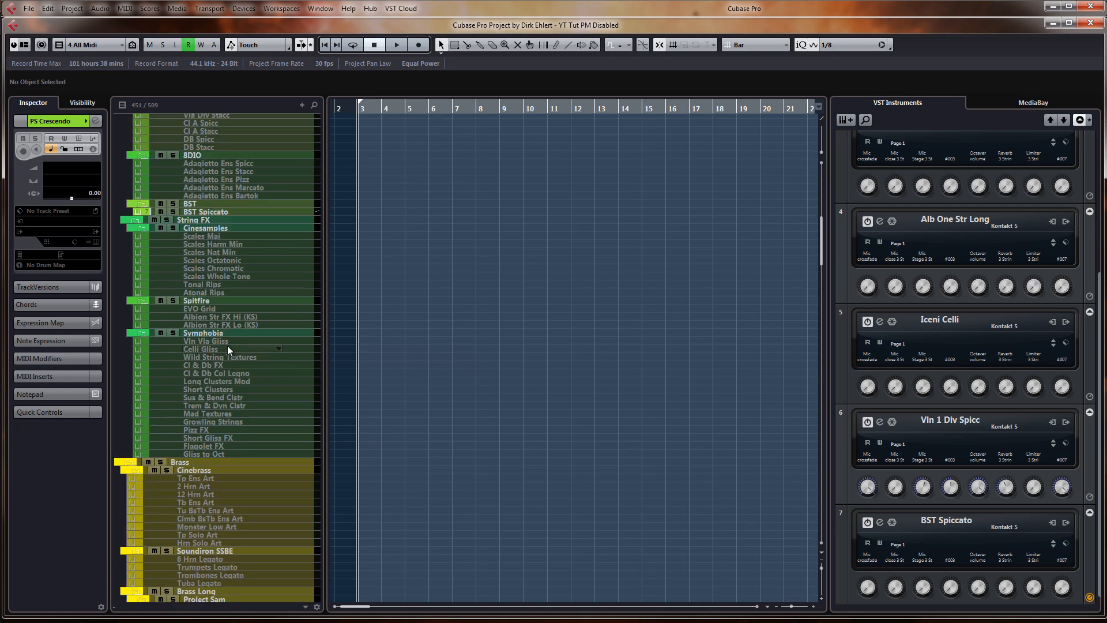
scroll(228, 346, "down", 6)
scroll(227, 346, "up", 6)
scroll(241, 285, "up", 6)
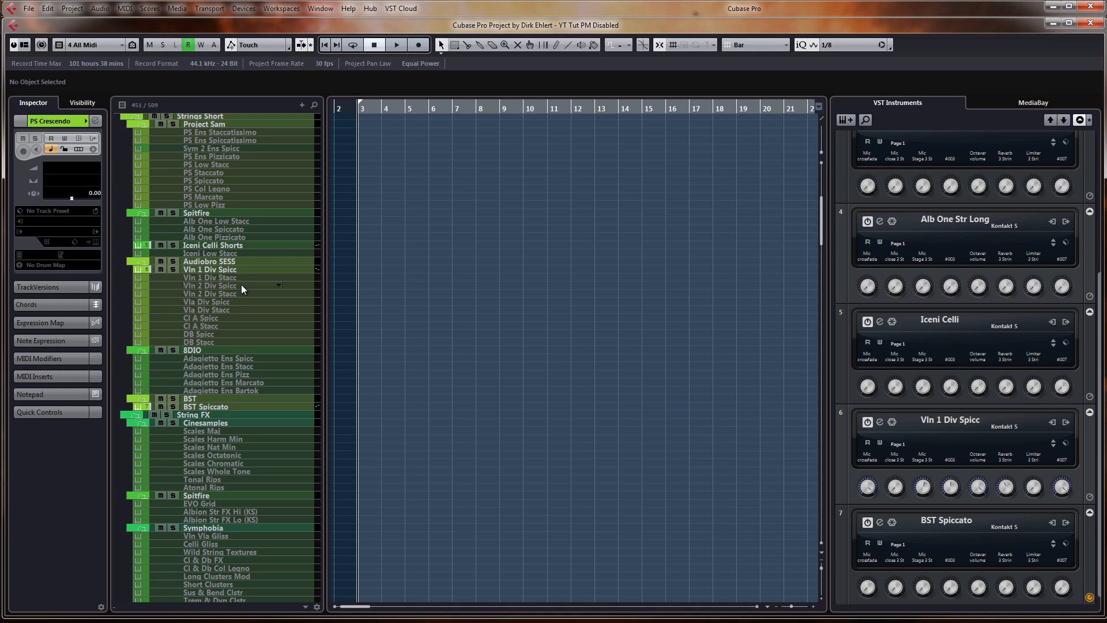
Disable the BST Spiccato track in the BST folder
scroll(242, 285, "down", 3)
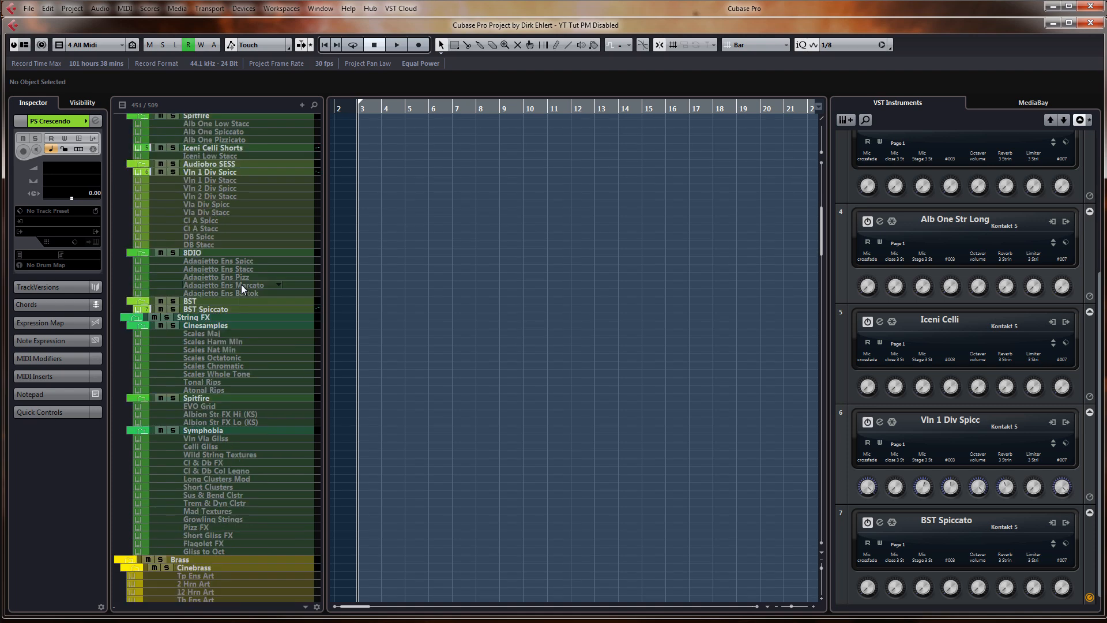
left_click(216, 310)
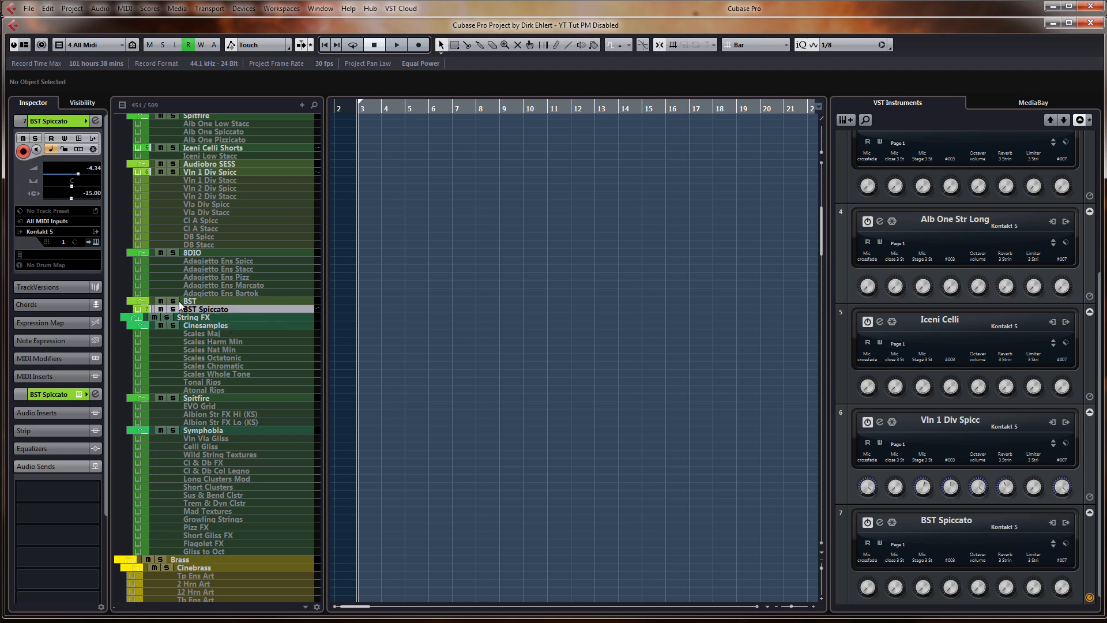
key("shift+d")
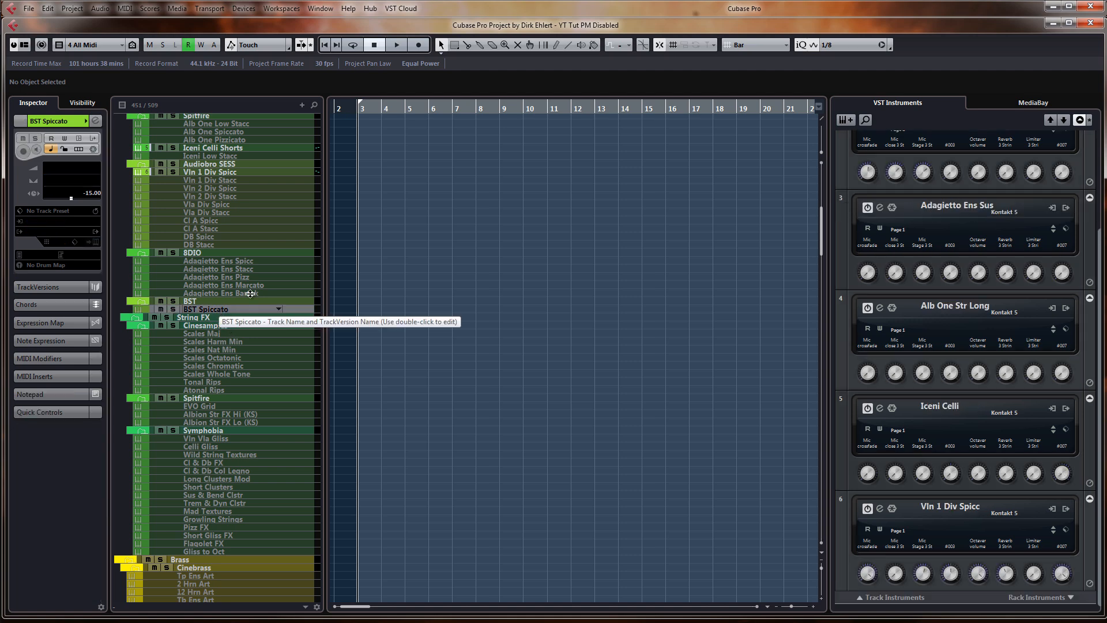
Select the Scales Maj track in the Cinesamples String FX folder and look through the Woodwinds and Strings folders
left_click(222, 334)
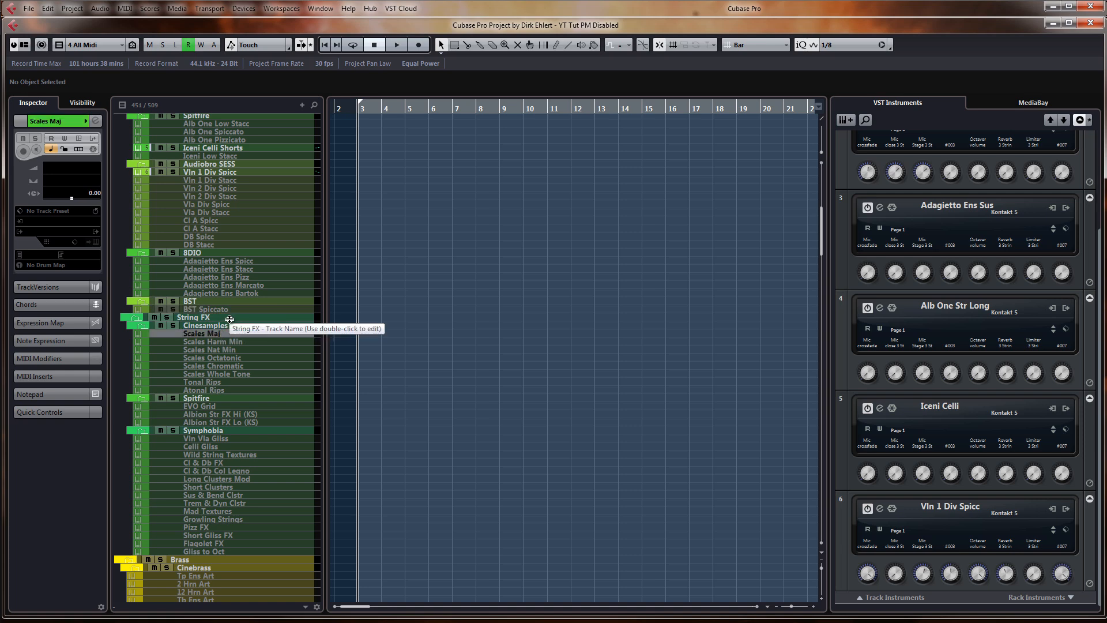
scroll(247, 329, "down", 4)
left_click(212, 230)
left_click(214, 237)
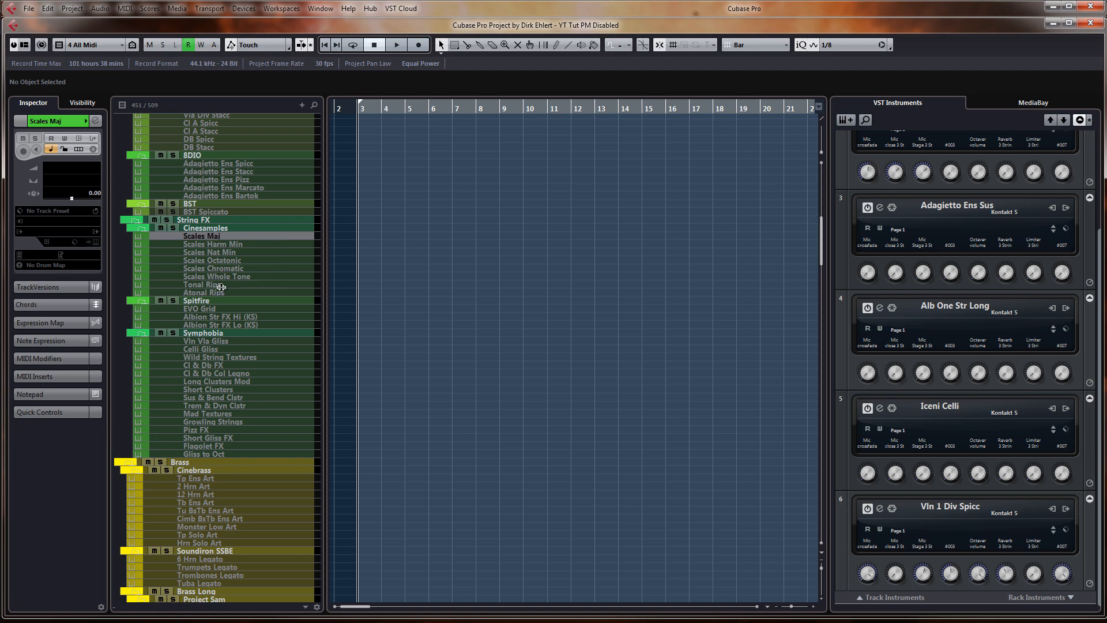
scroll(219, 240, "down", 15)
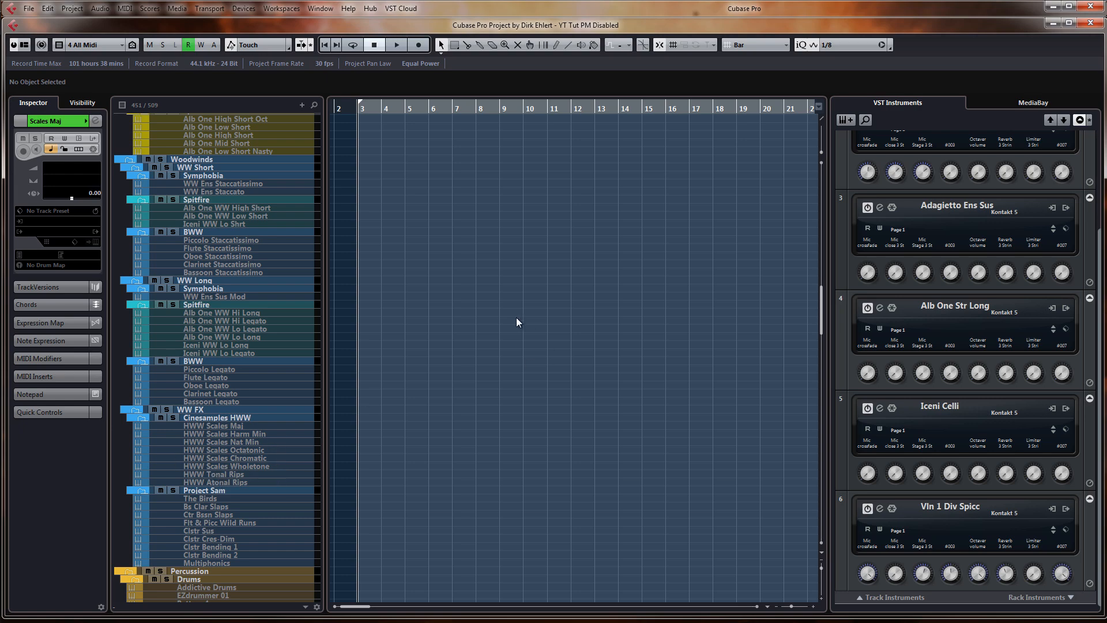
scroll(489, 323, "up", 12)
scroll(489, 323, "up", 5)
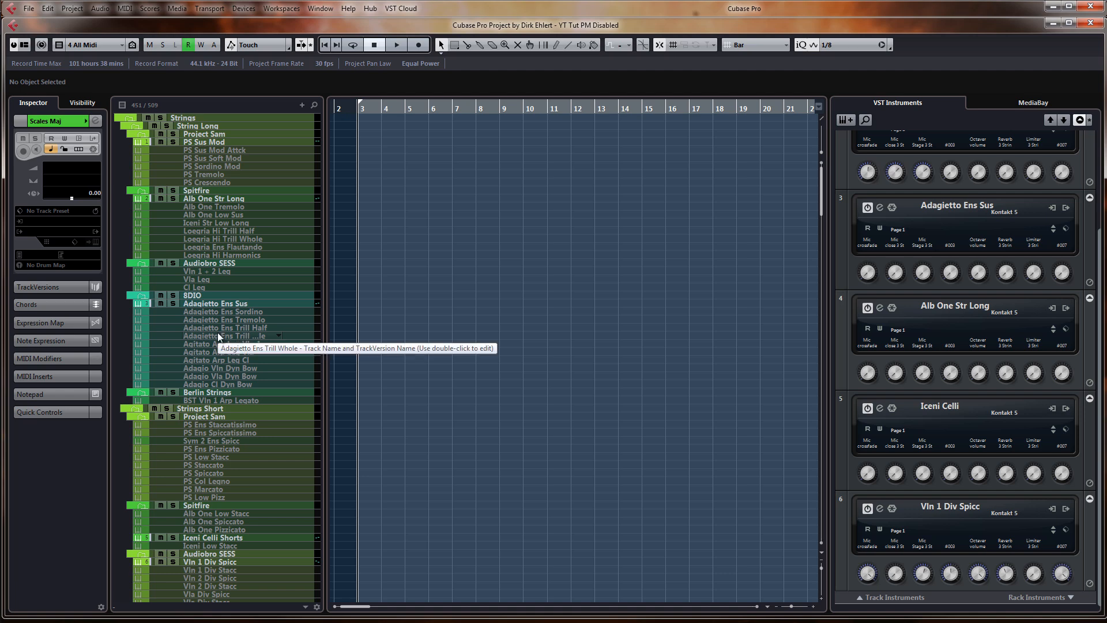
scroll(217, 332, "down", 7)
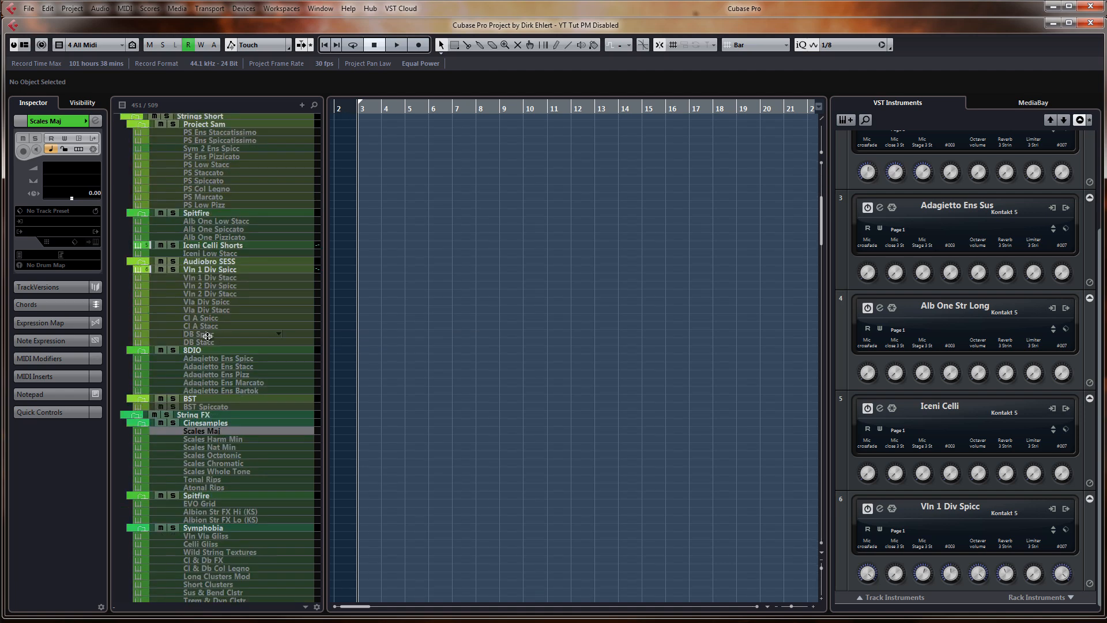
Enable the EVO Grid track in the Spitfire String FX folder and open its Kontakt instrument
scroll(217, 332, "down", 5)
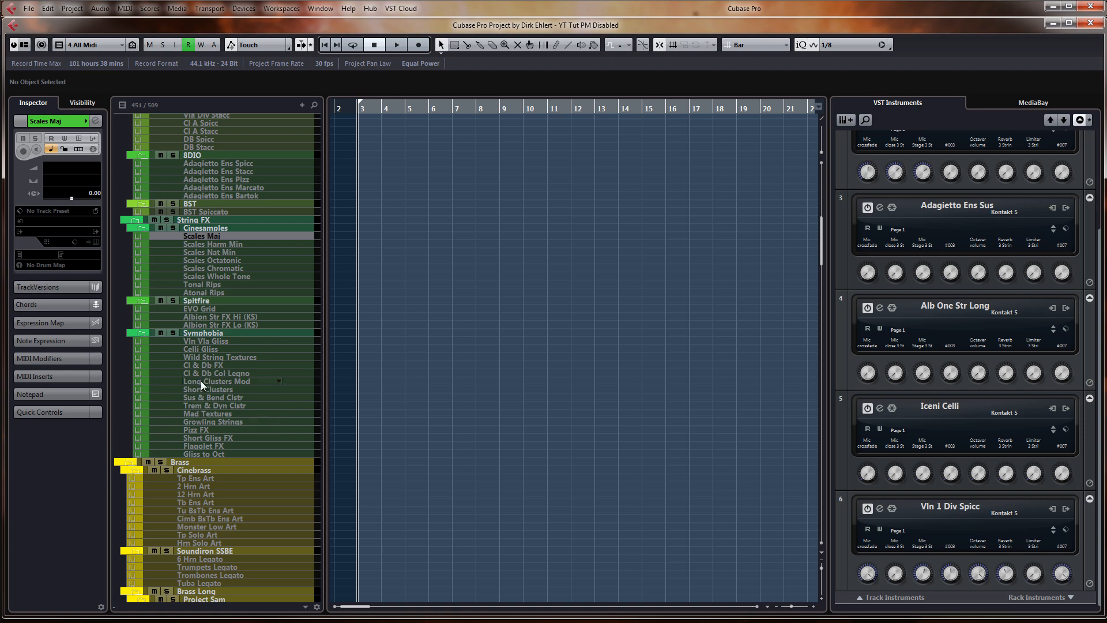
left_click(211, 305)
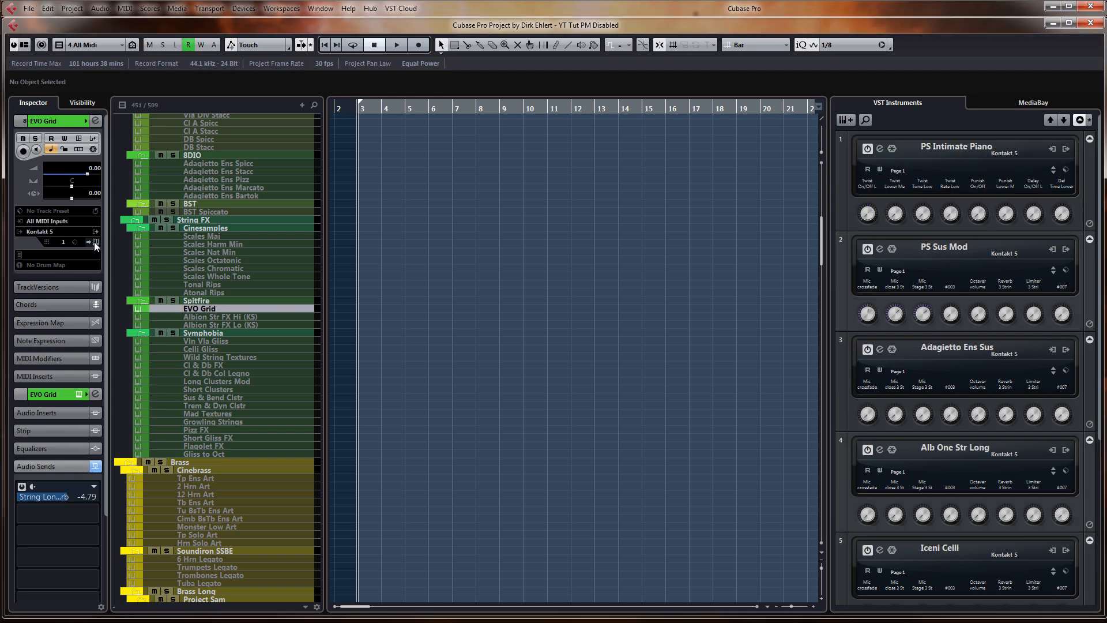
left_click(95, 241)
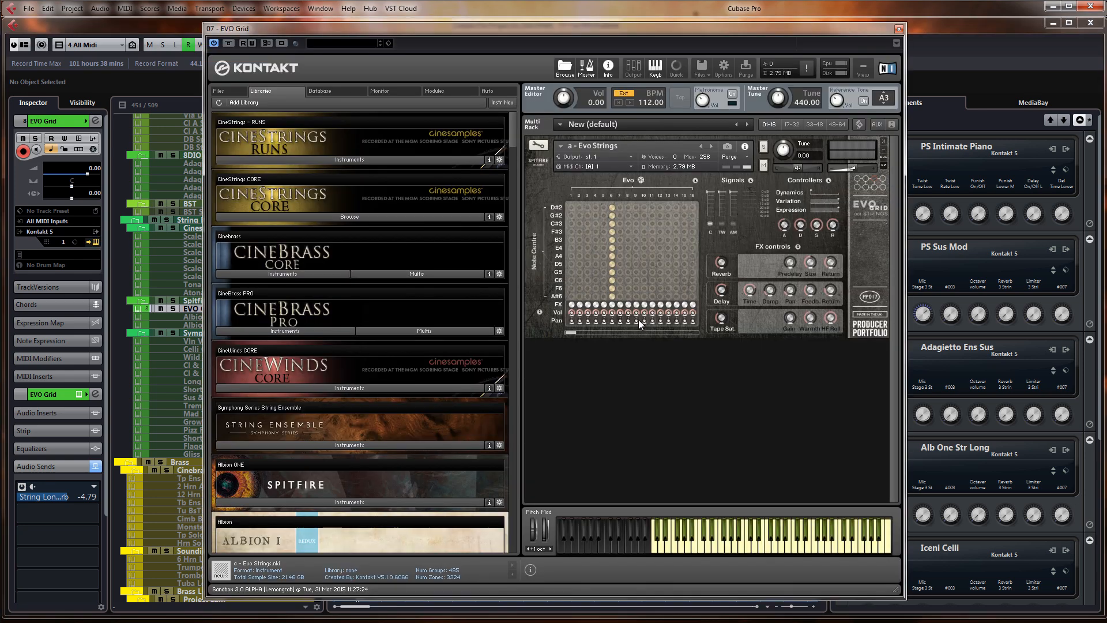
Route all note rows of the Evo Strings grid to column 10 and to column 22, and close the instrument
left_click(640, 296)
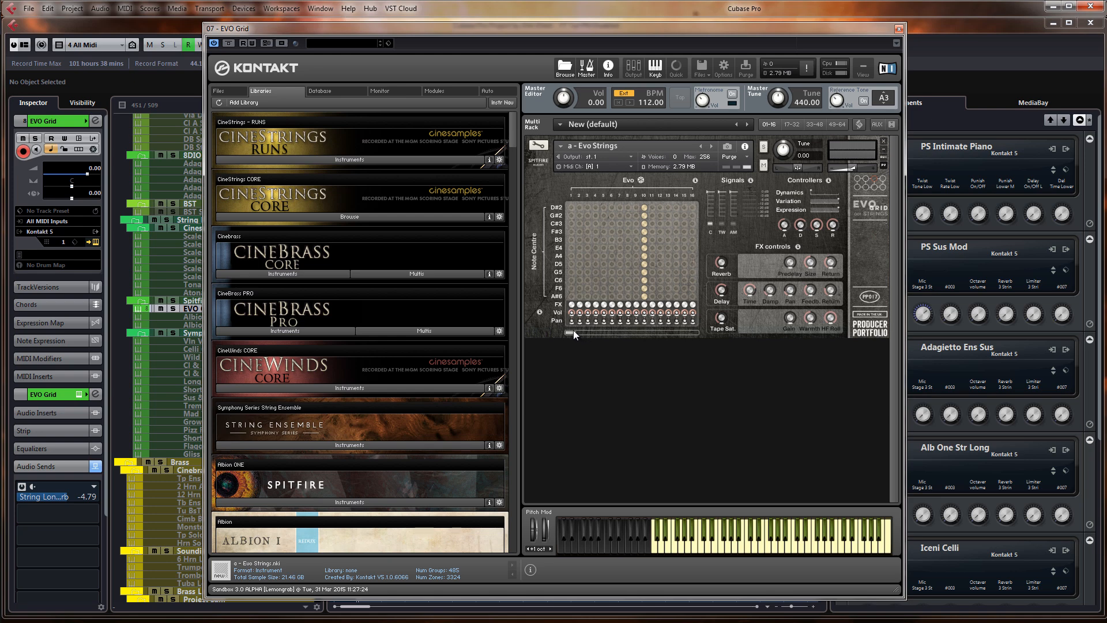
left_click_drag(573, 330, 603, 337)
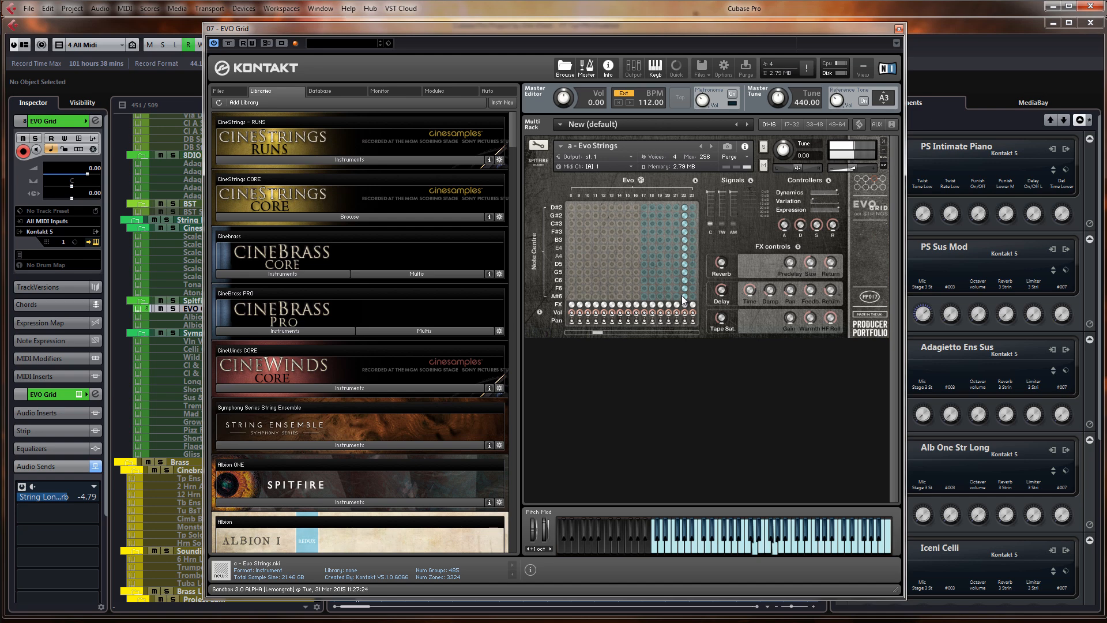
left_click(899, 28)
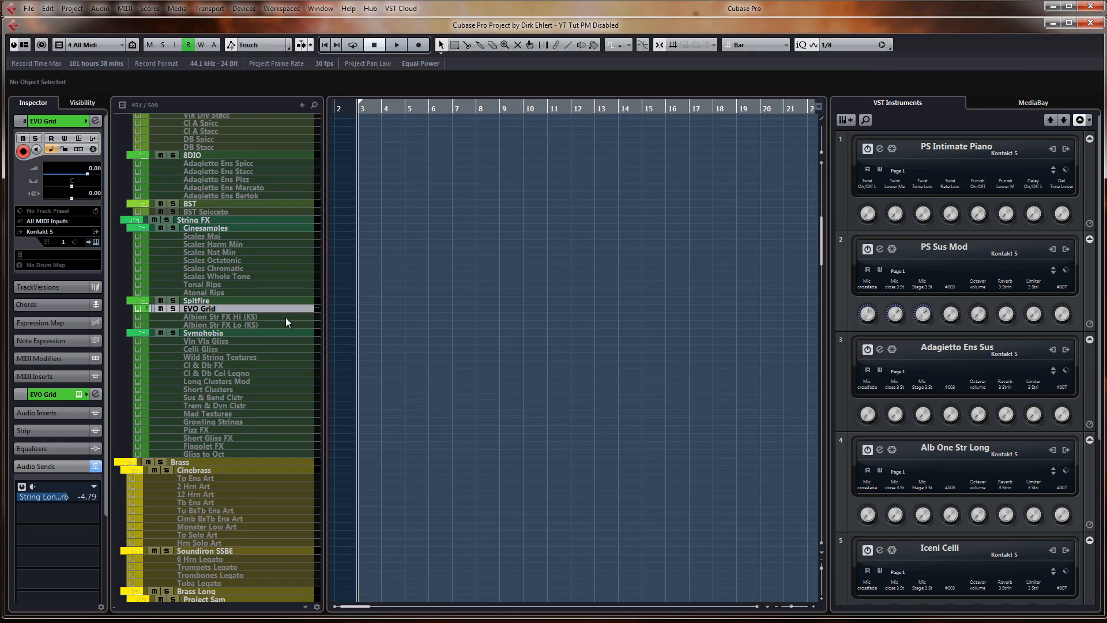
Disable the EVO Grid track
left_click(238, 315)
left_click(229, 306)
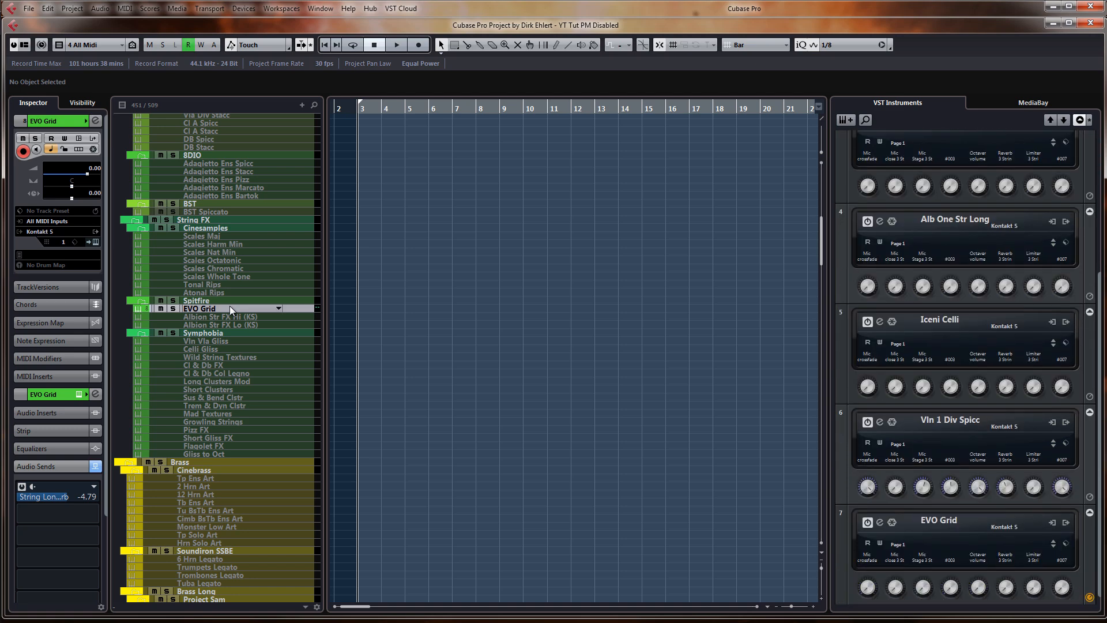
key("shift+d")
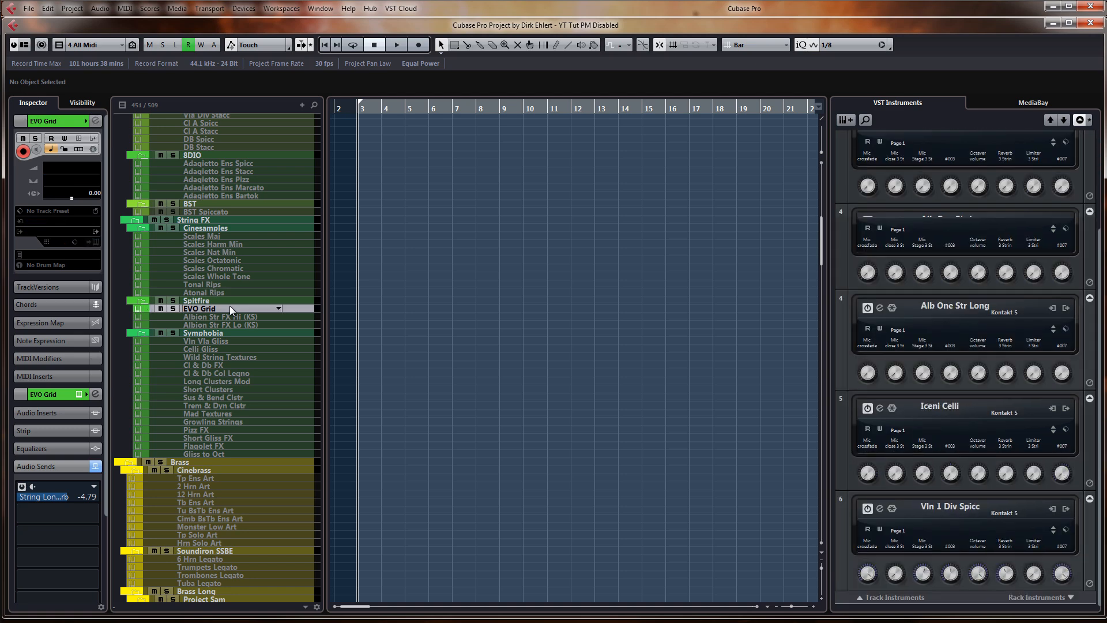
Look through the Albion and Symphobia string FX tracks and the tracks in the Brass folder
left_click(229, 319)
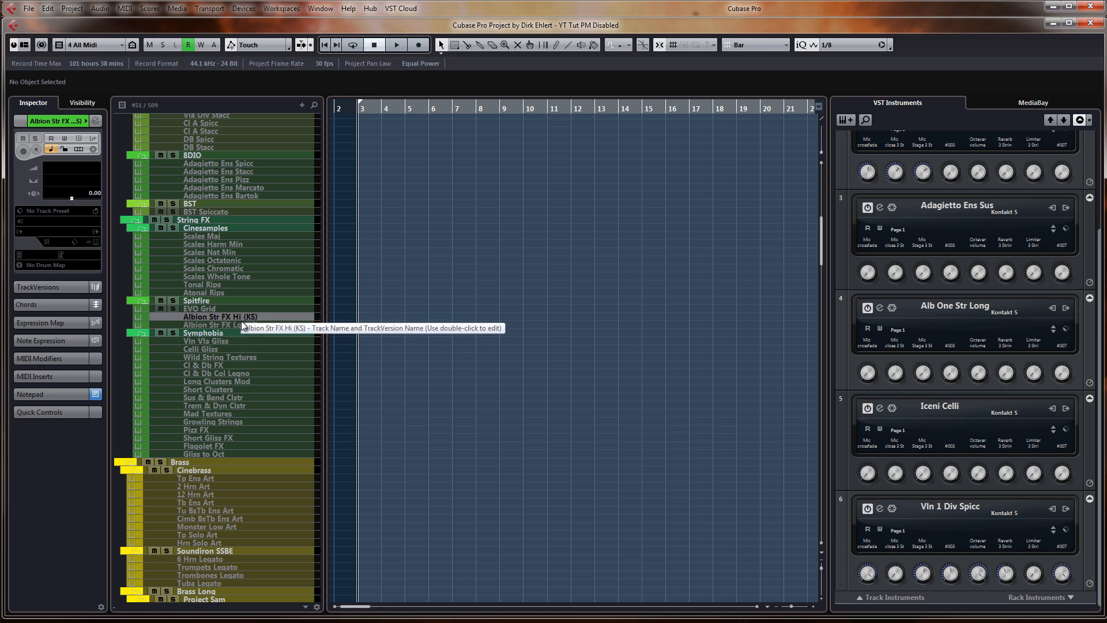
left_click(239, 326)
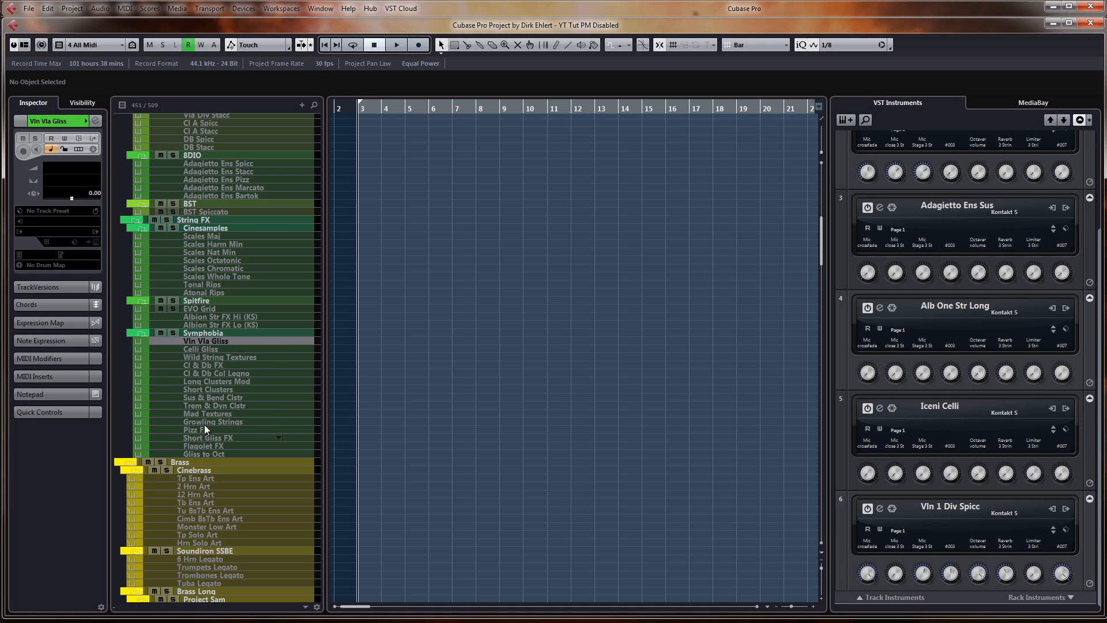
scroll(204, 427, "down", 8)
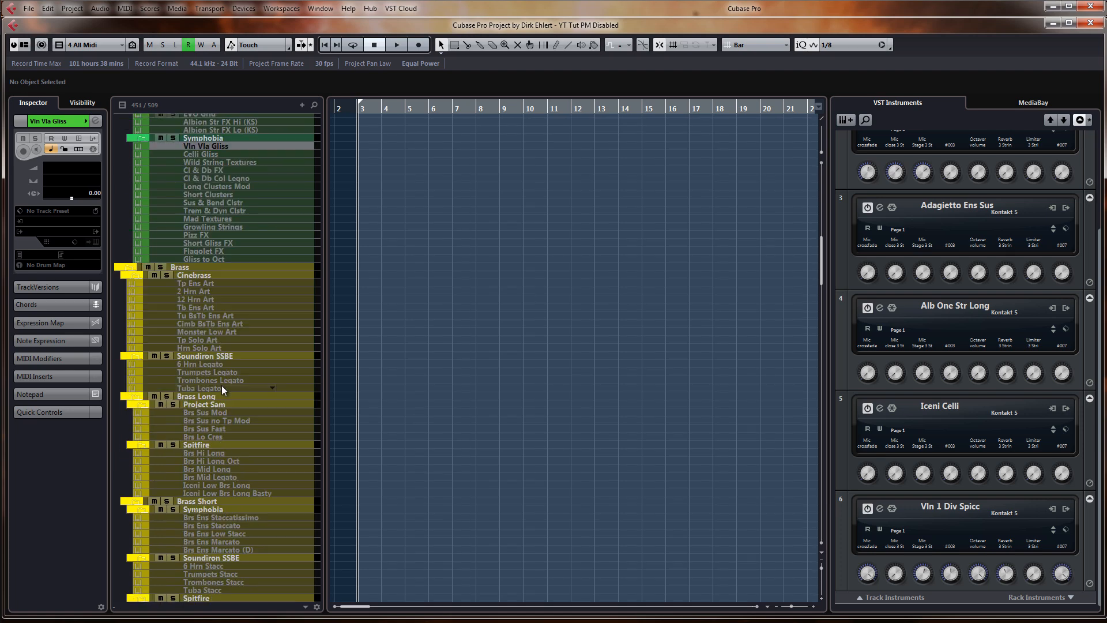
left_click(197, 308)
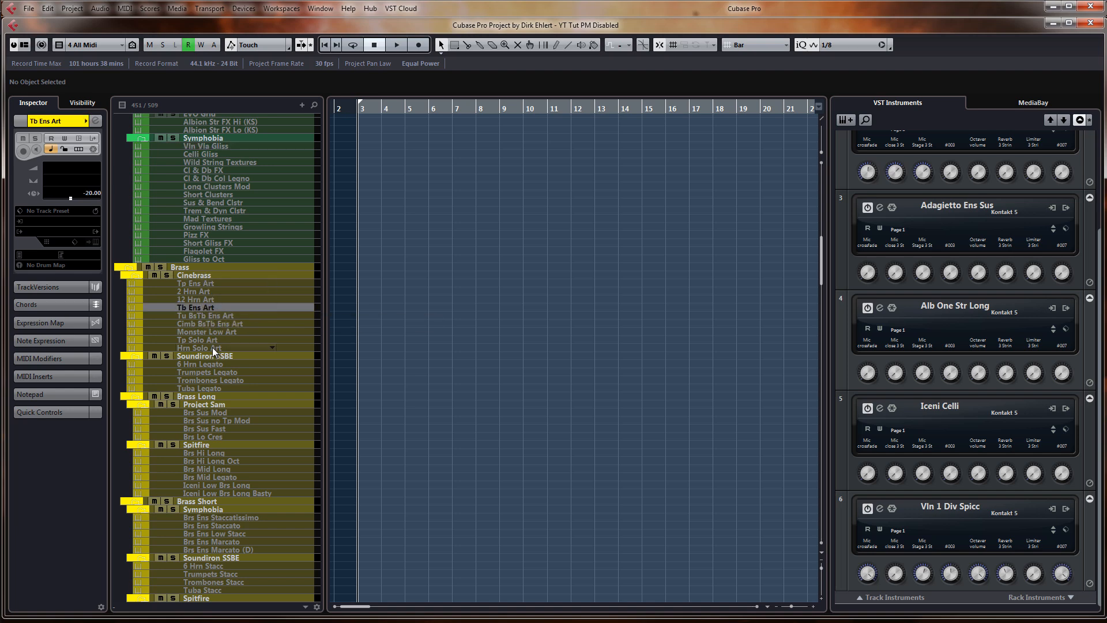
scroll(217, 306, "down", 8)
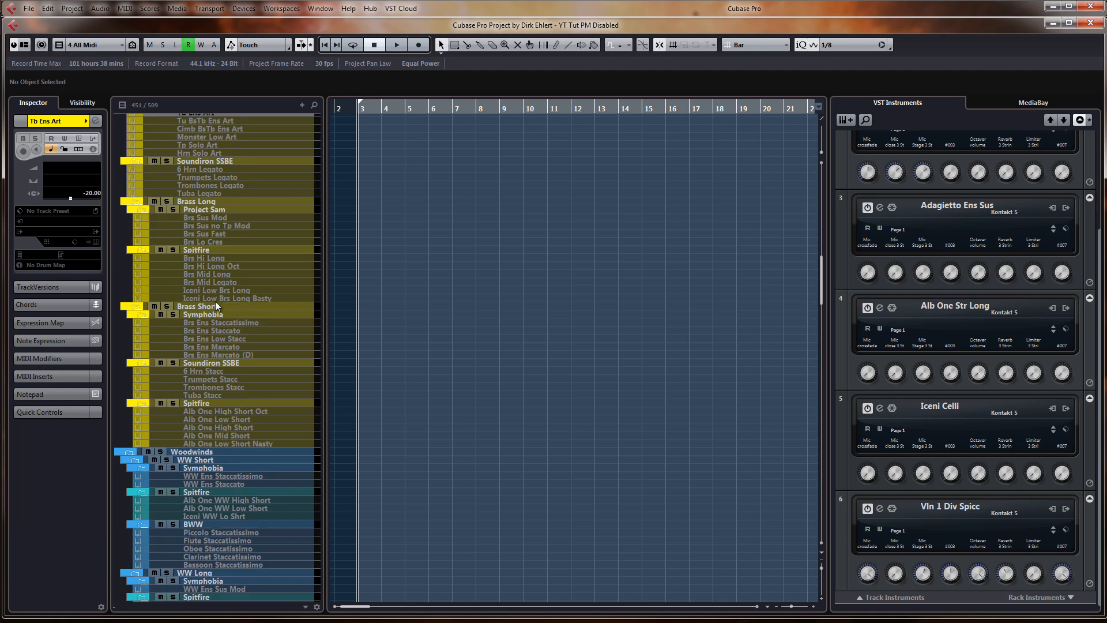
scroll(227, 259, "up", 4)
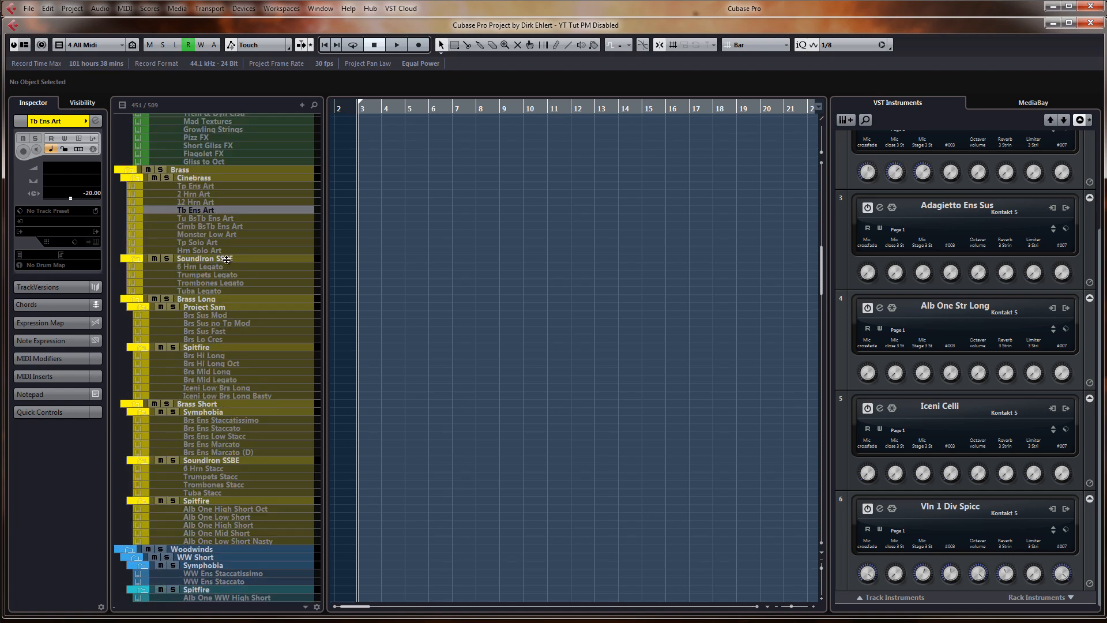
Enable the 2 Hrn Art track in the Cinebrass folder and view its channel in the MixConsole
left_click(209, 195)
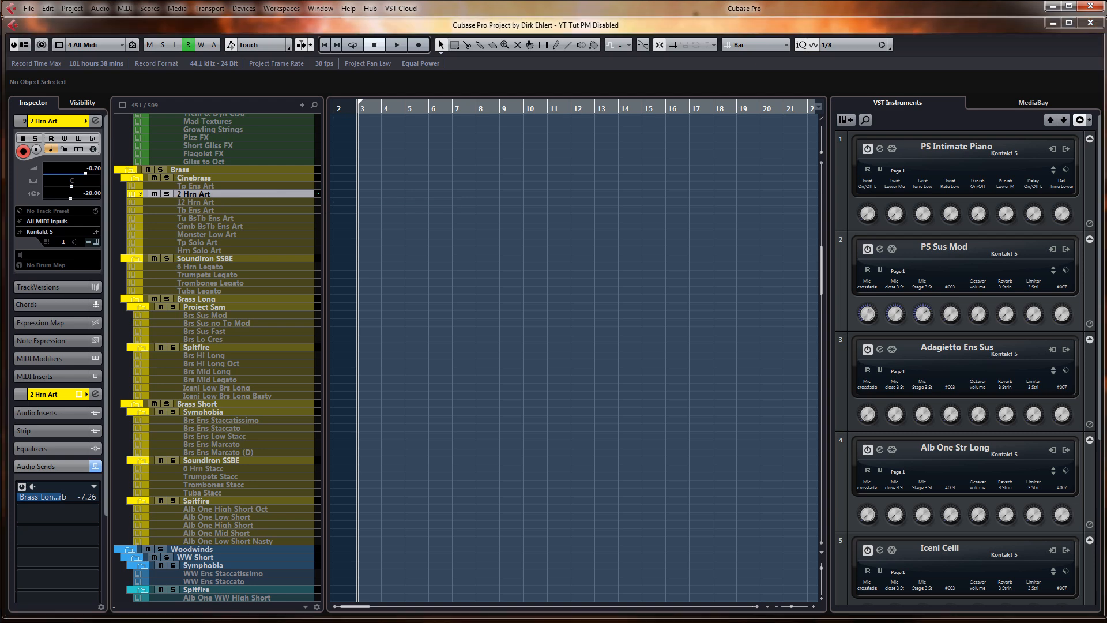
key("F3")
left_click_drag(445, 5, 371, 12)
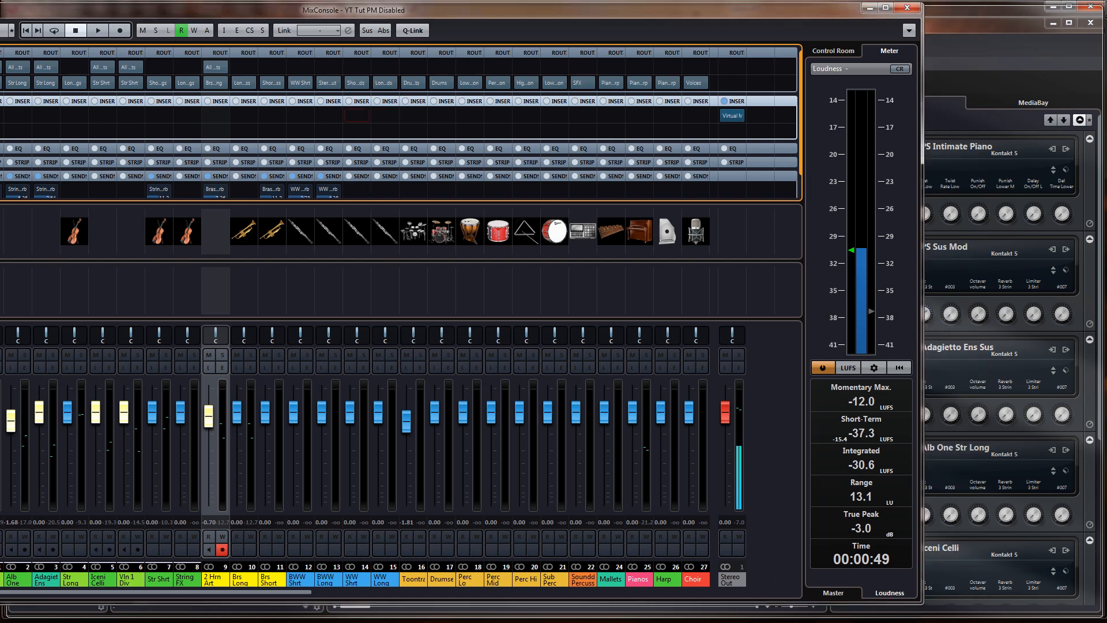
key("F3")
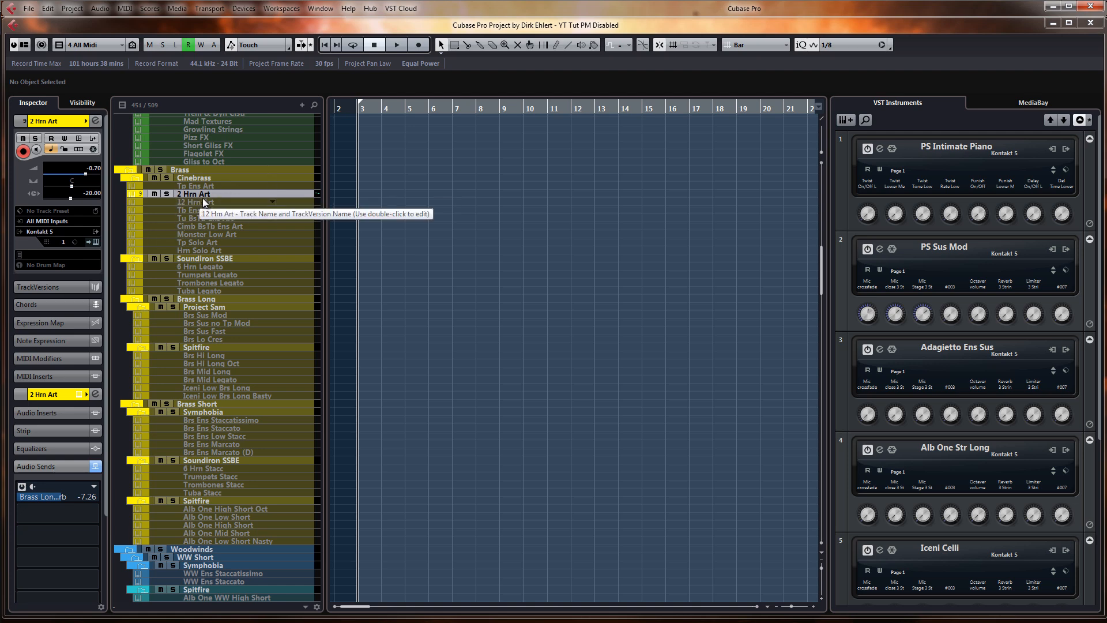
Disable the 2 Hrn Art track
left_click(208, 267)
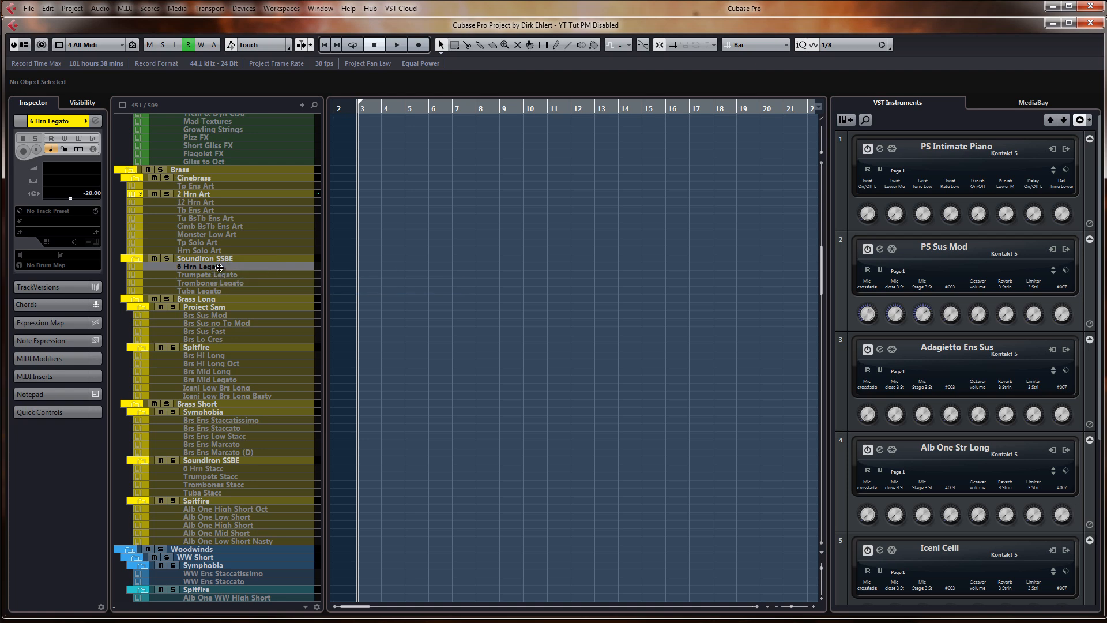
left_click(200, 195)
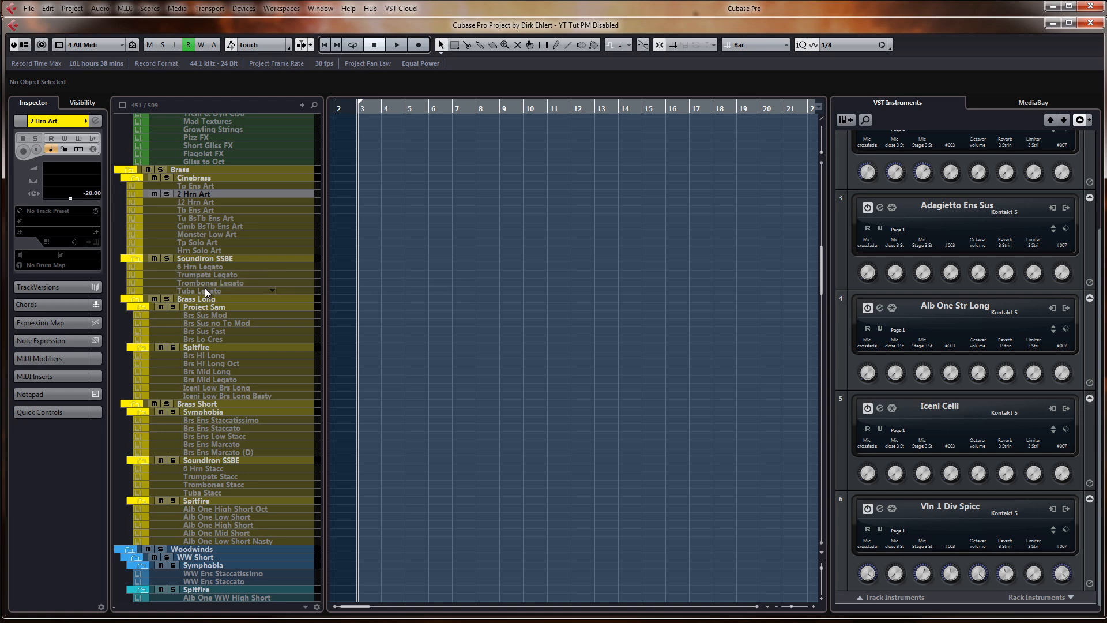
Enable the Tuba Legato track in the Soundiron SSBE folder and audition its Kontakt instrument
left_click(207, 290)
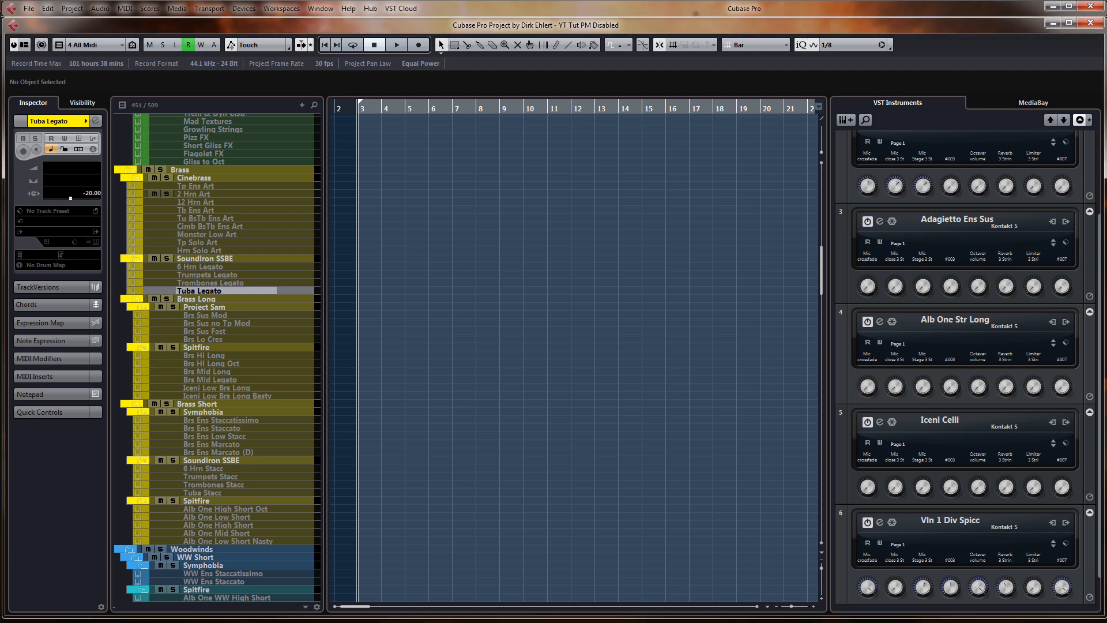
key("KP_Divide")
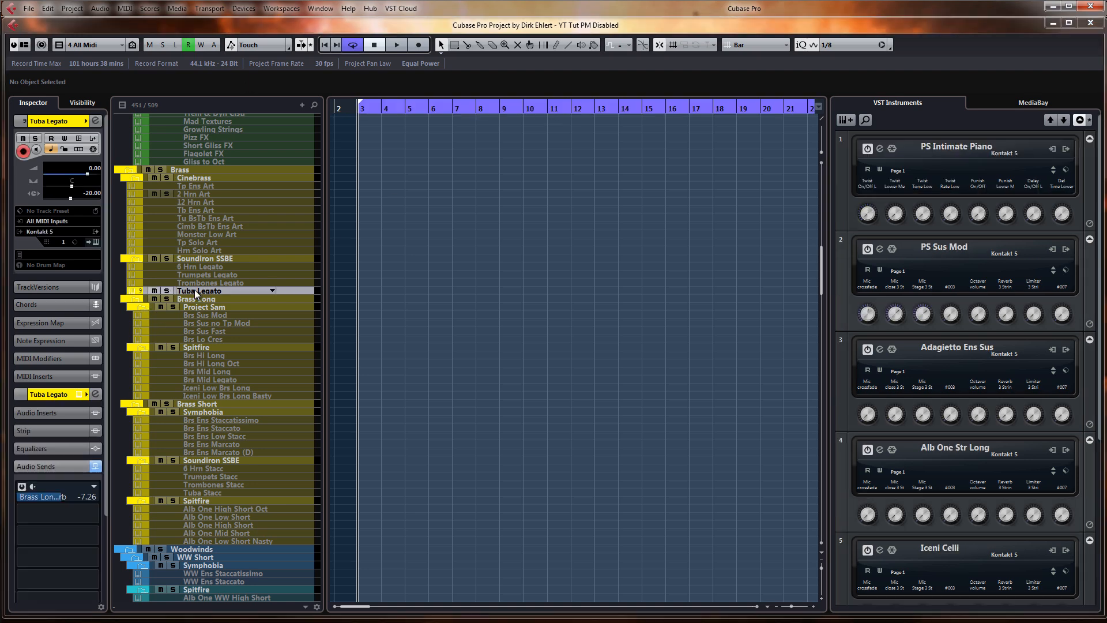
left_click(557, 105)
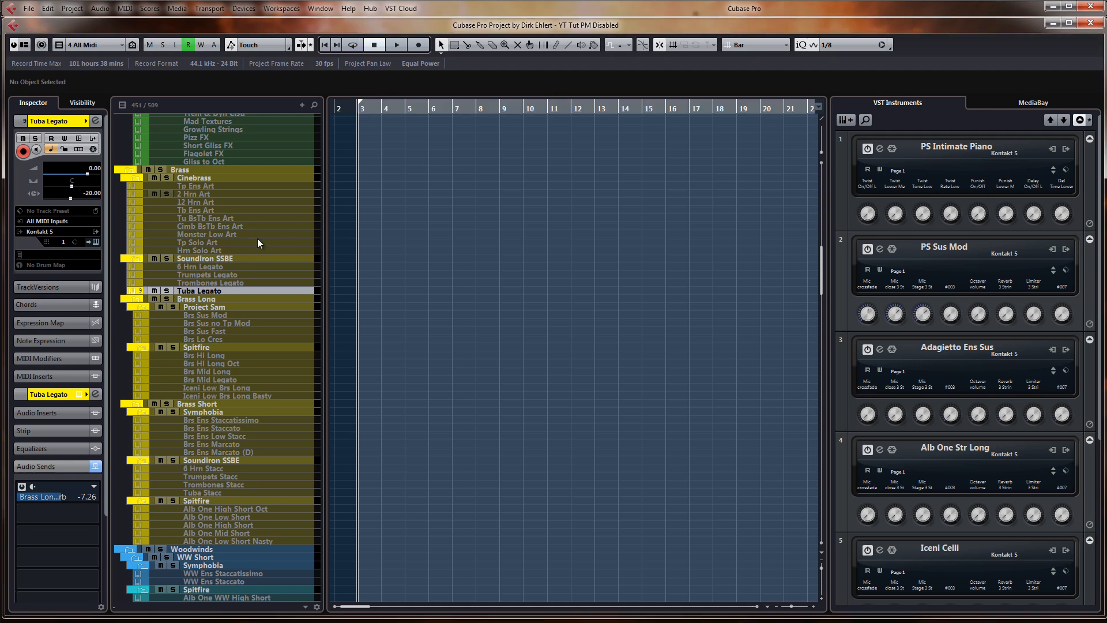
left_click(92, 241)
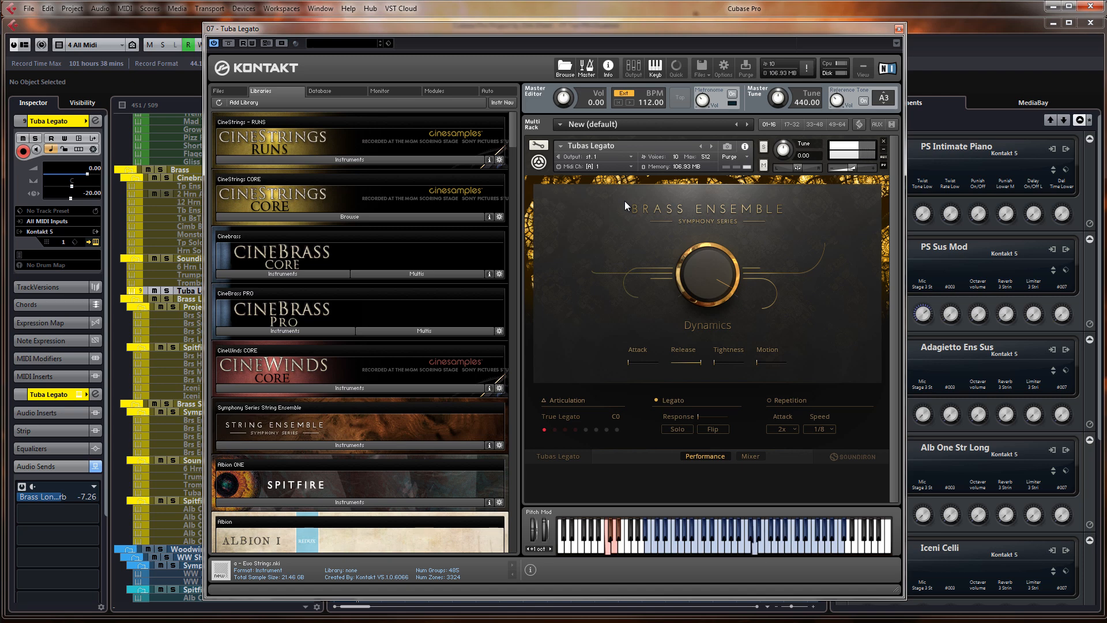
left_click(899, 28)
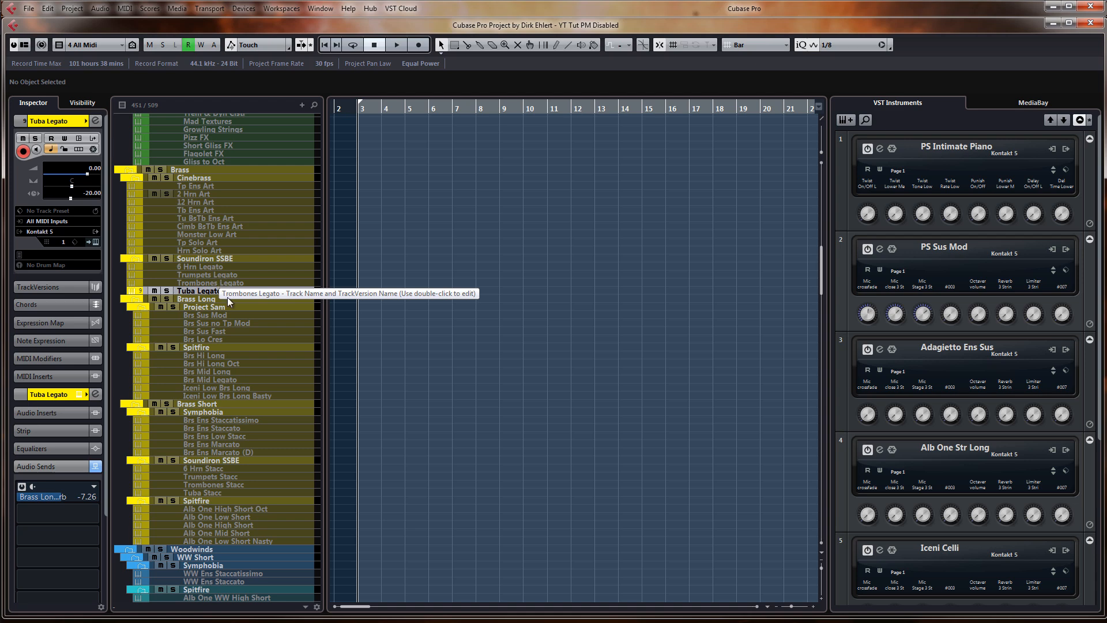
Enable the Brs Hi Long track with All MIDI Inputs as its input, and audition its Kontakt instrument
left_click(222, 315)
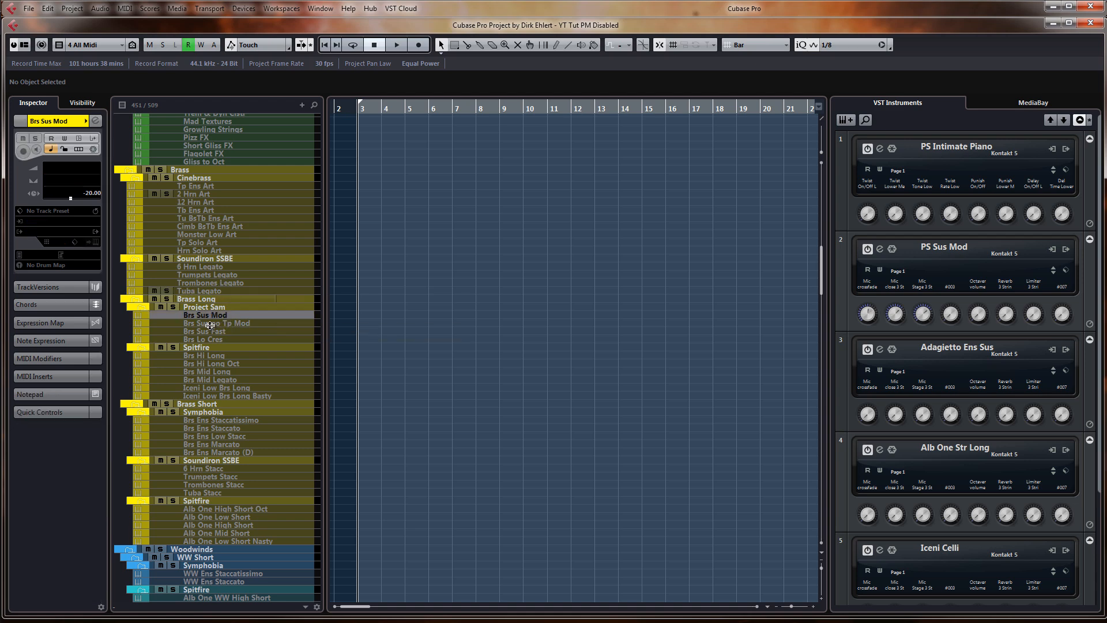
scroll(210, 323, "down", 3)
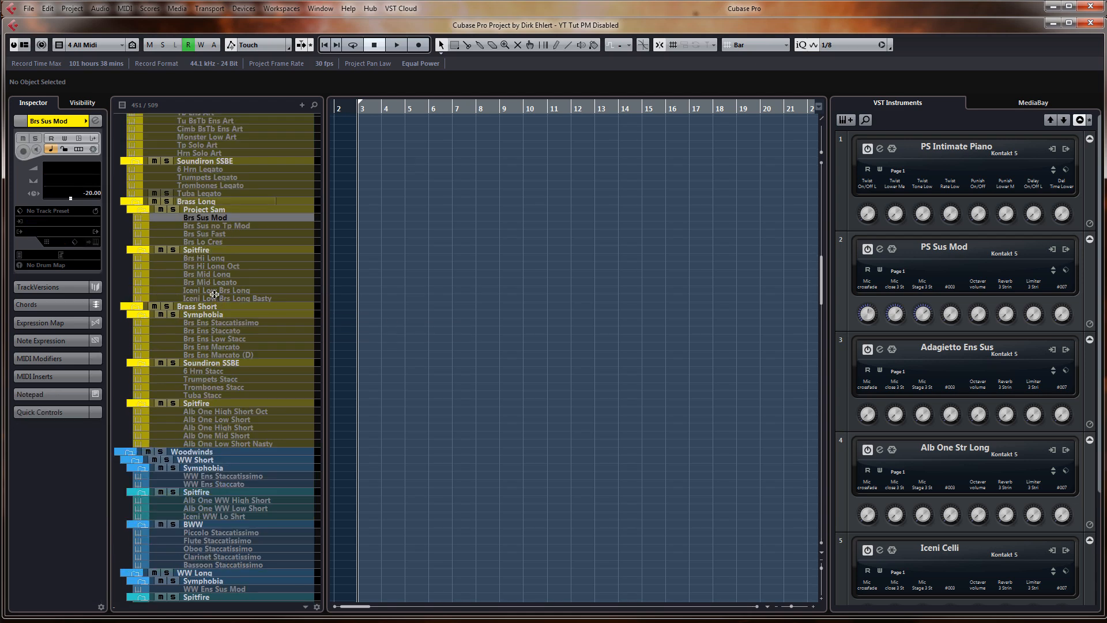
left_click(220, 257)
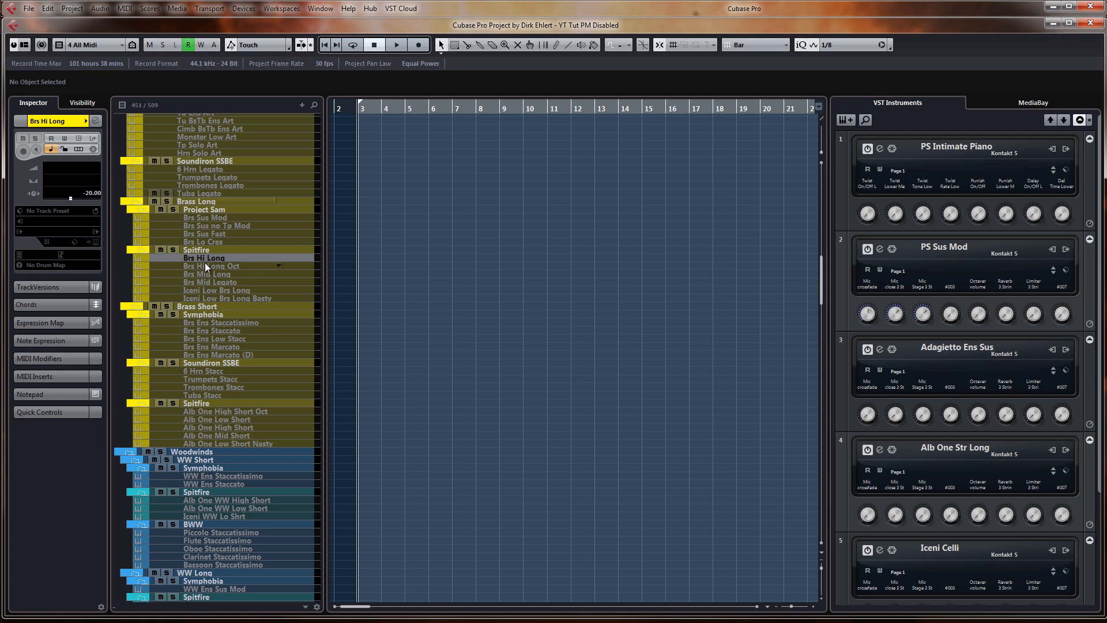
key("shift+e")
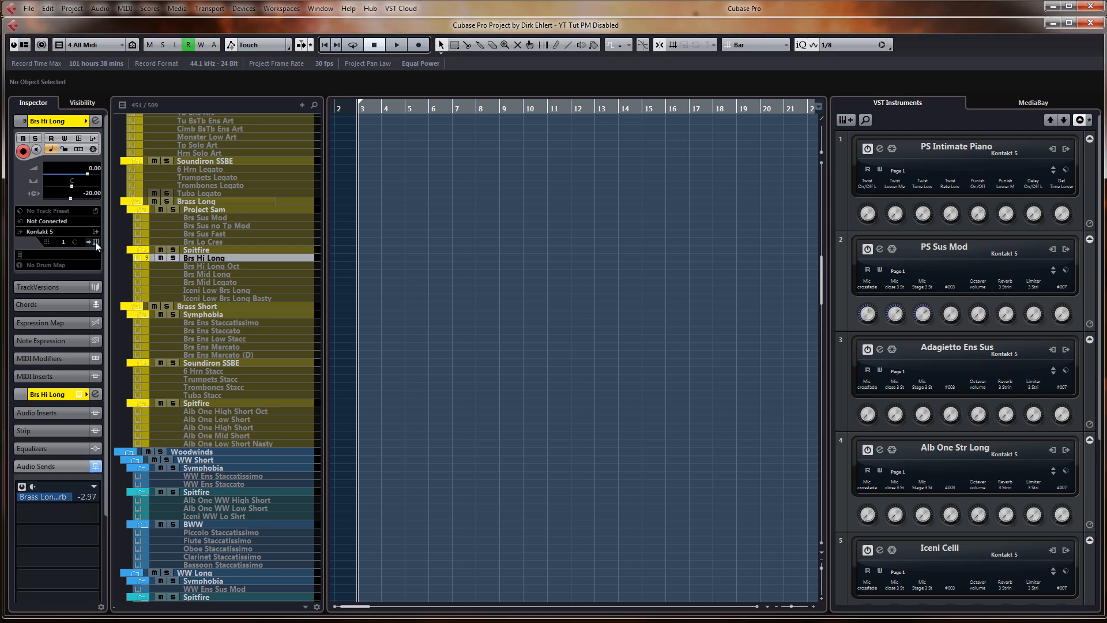
left_click(72, 221)
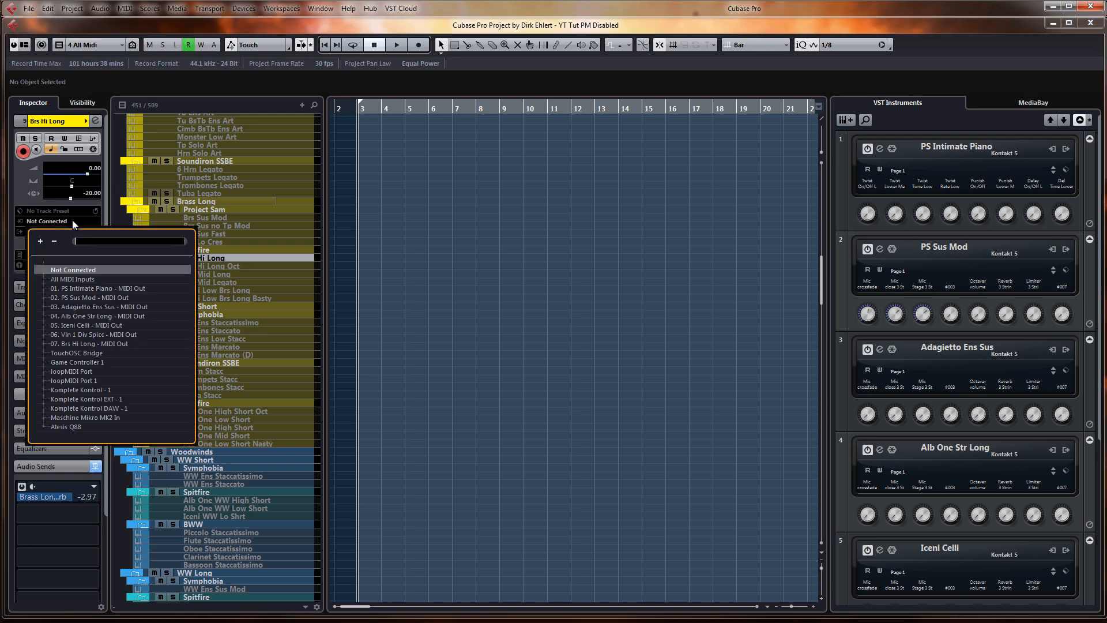
left_click(83, 279)
left_click(95, 242)
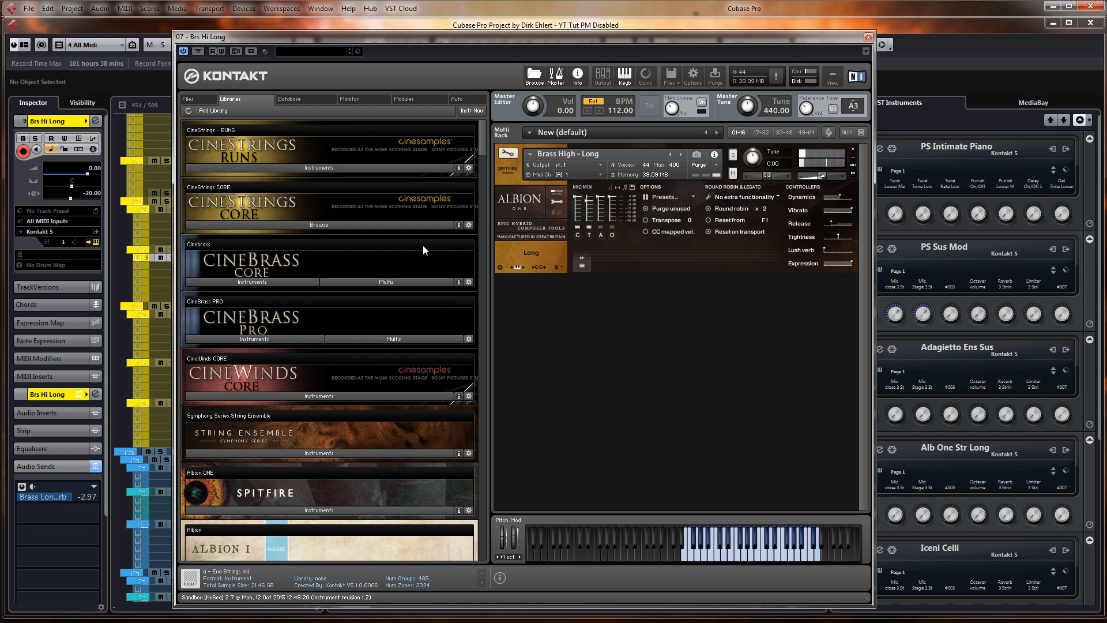
left_click(868, 37)
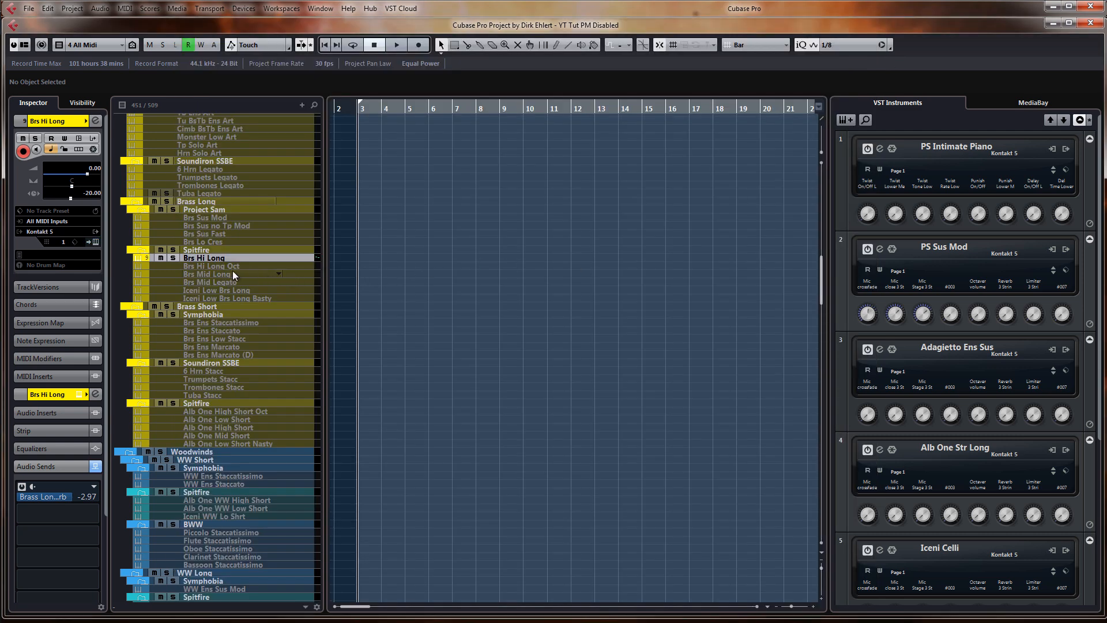
Look through the Brass Short and Woodwinds tracks and select WW Ens Staccatissimo
left_click(231, 321)
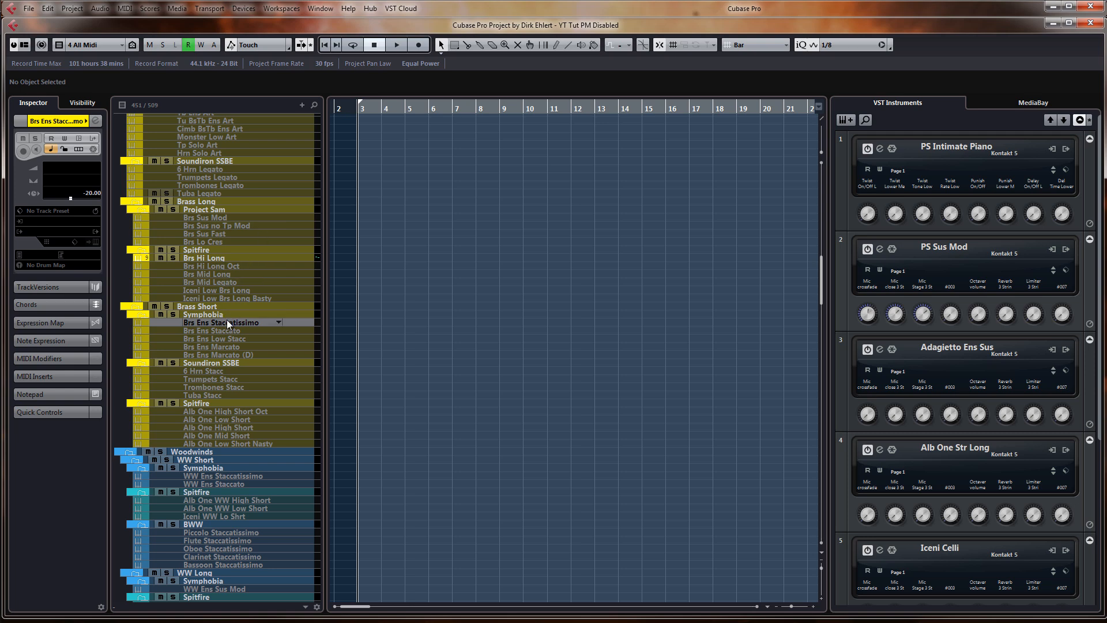
scroll(226, 320, "down", 5)
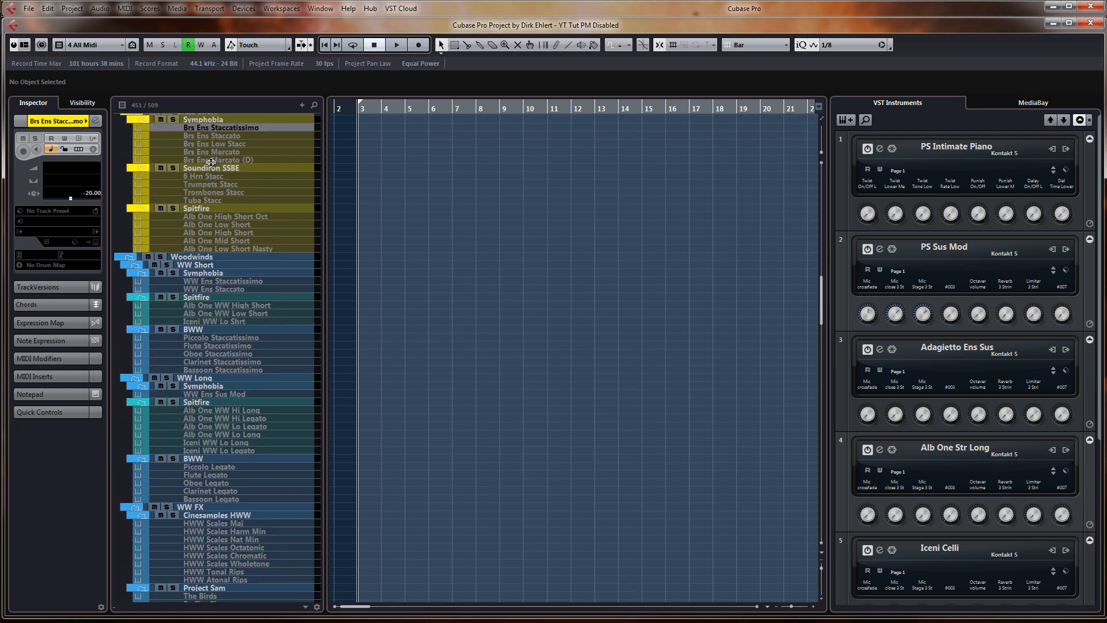
scroll(211, 200, "down", 3)
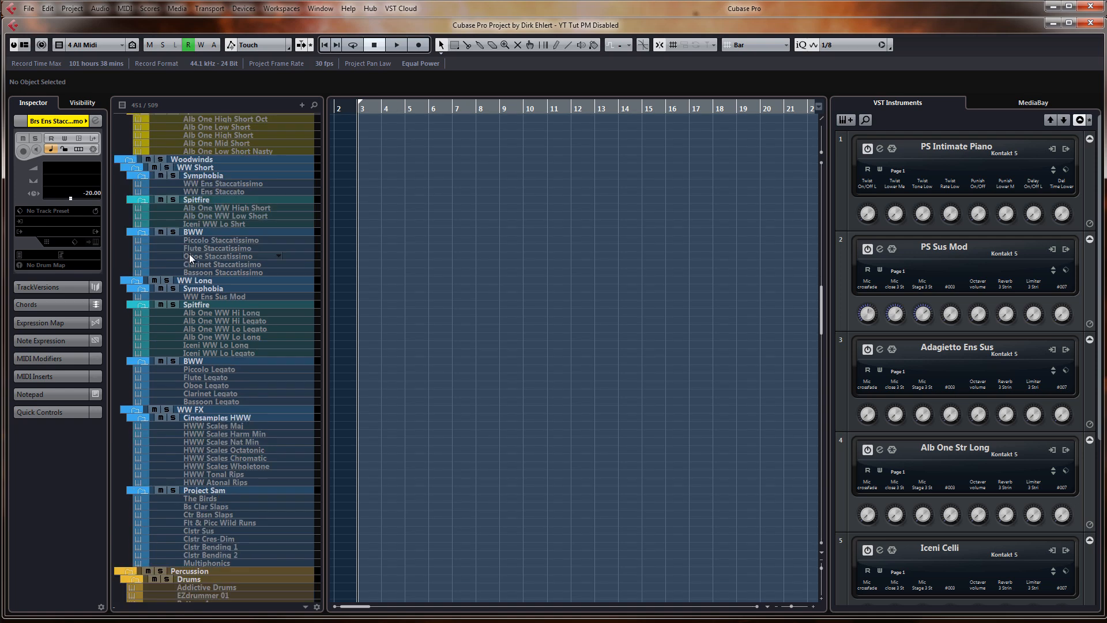
left_click(228, 183)
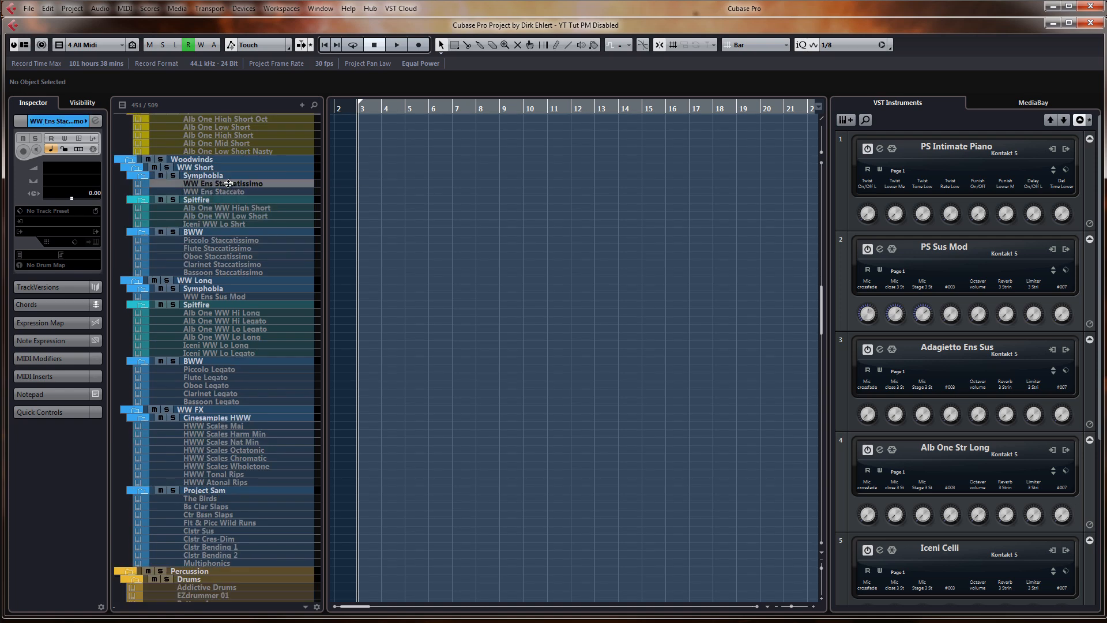
Enable the Iceni WW Lo Shrt track in the woodwinds' Spitfire folder, set its input to All MIDI Inputs and lower its volume to -0.47
left_click(215, 216)
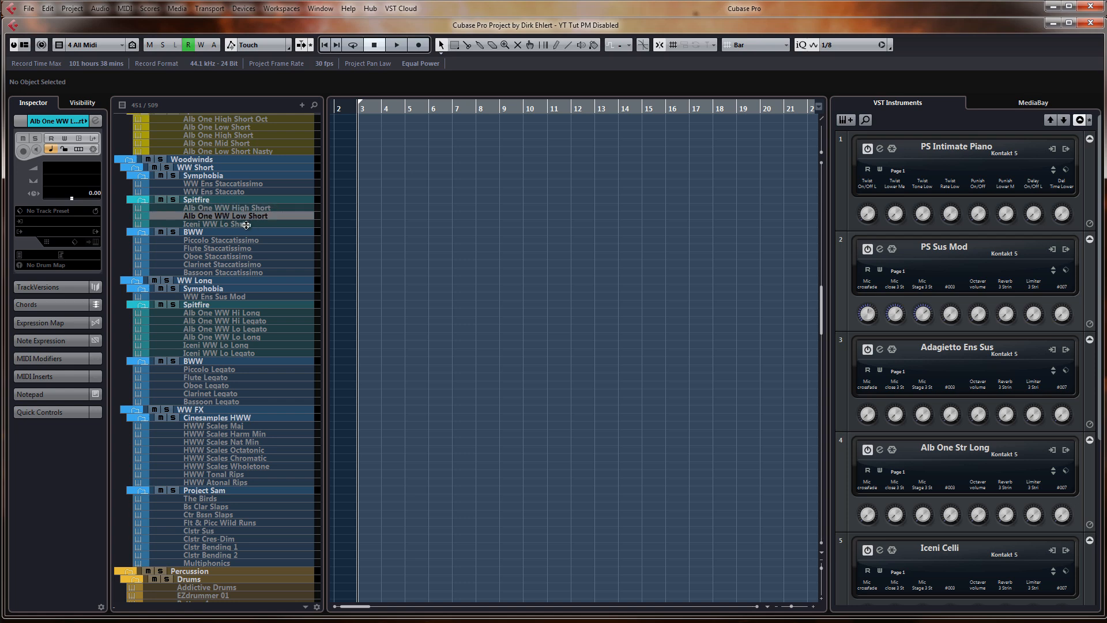
left_click(241, 226)
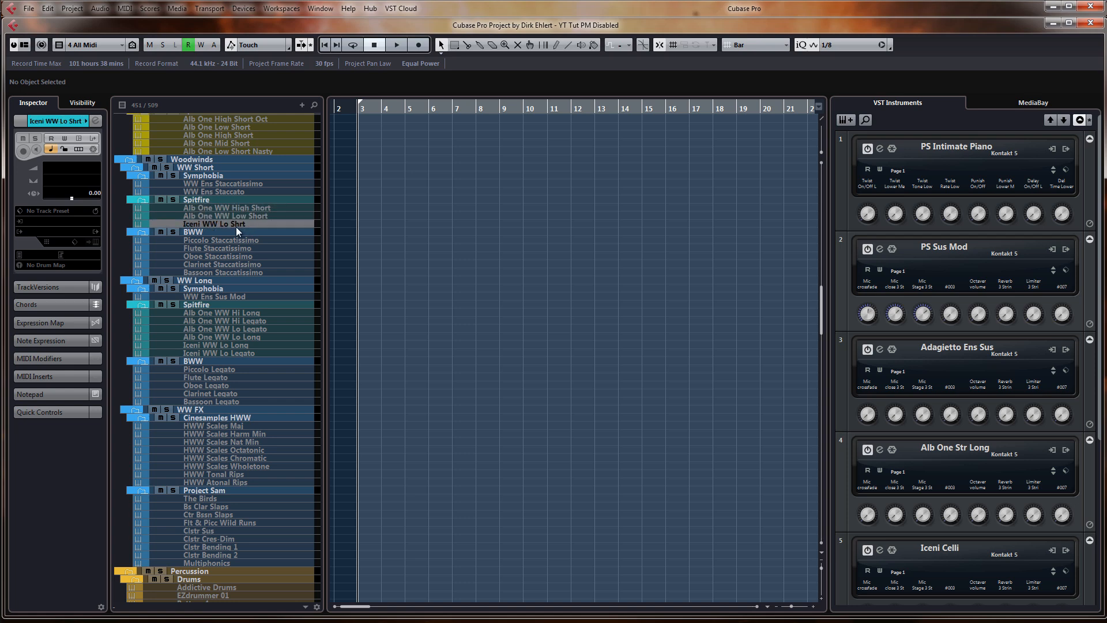
right_click(202, 223)
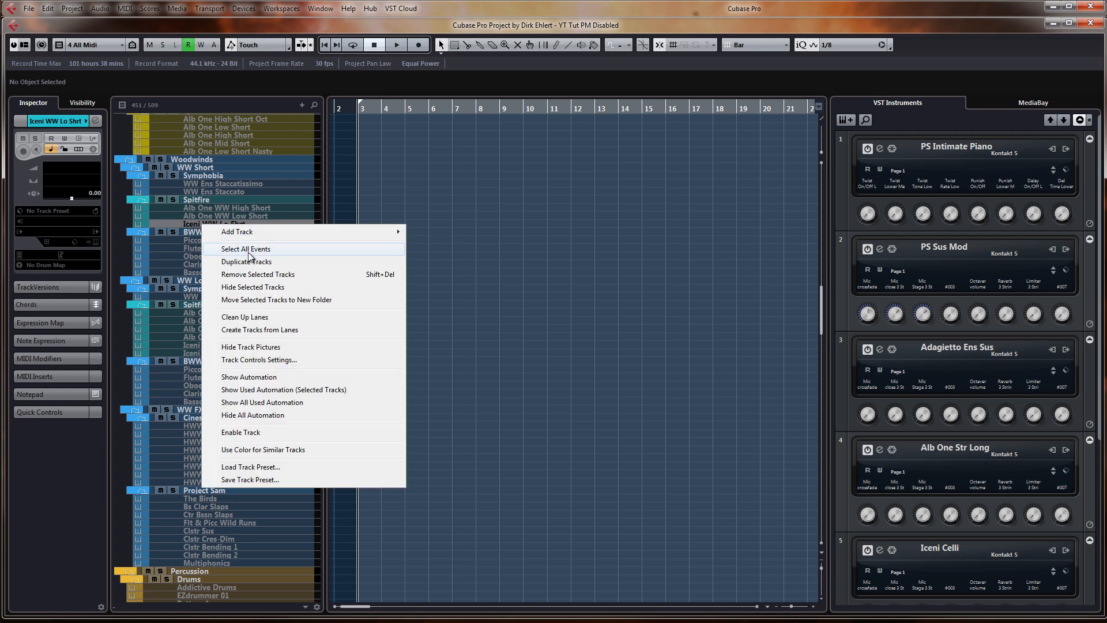
left_click(271, 434)
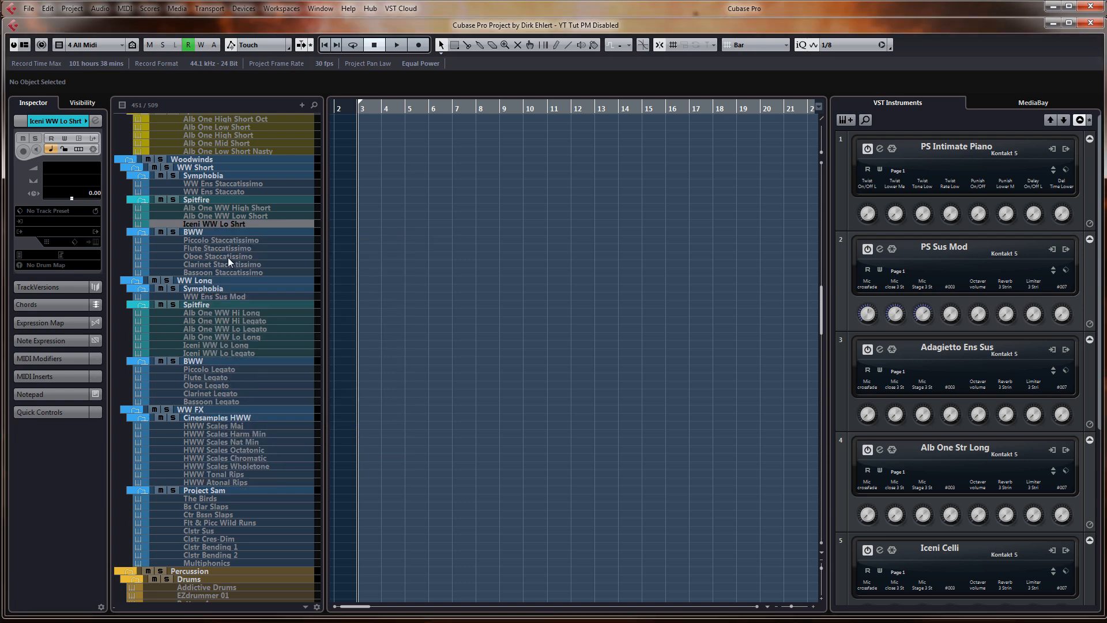
left_click(62, 223)
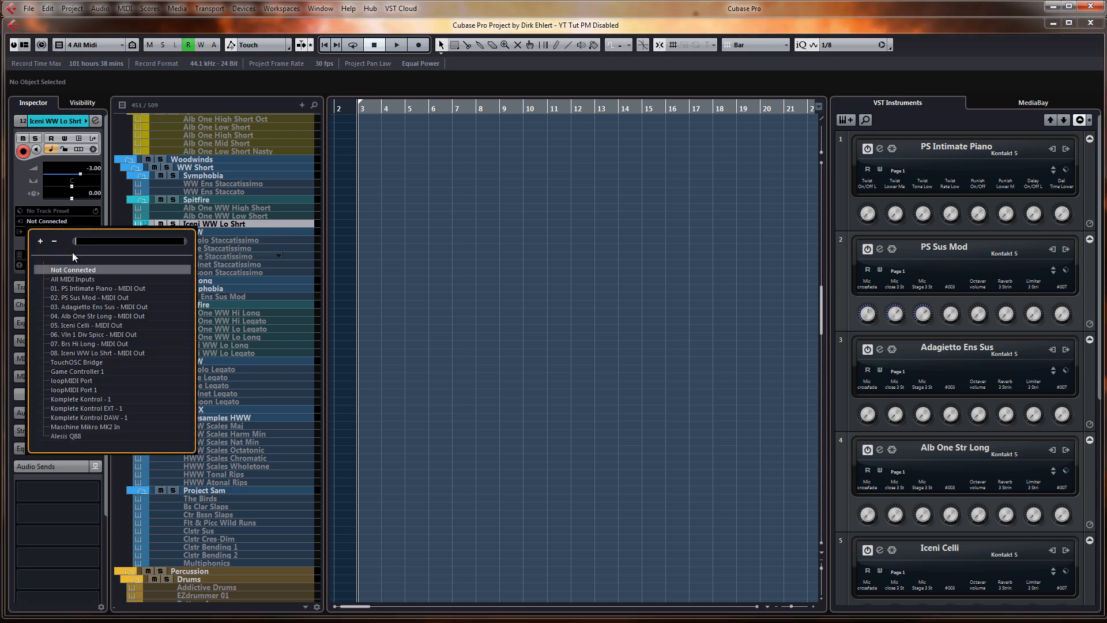
left_click(72, 280)
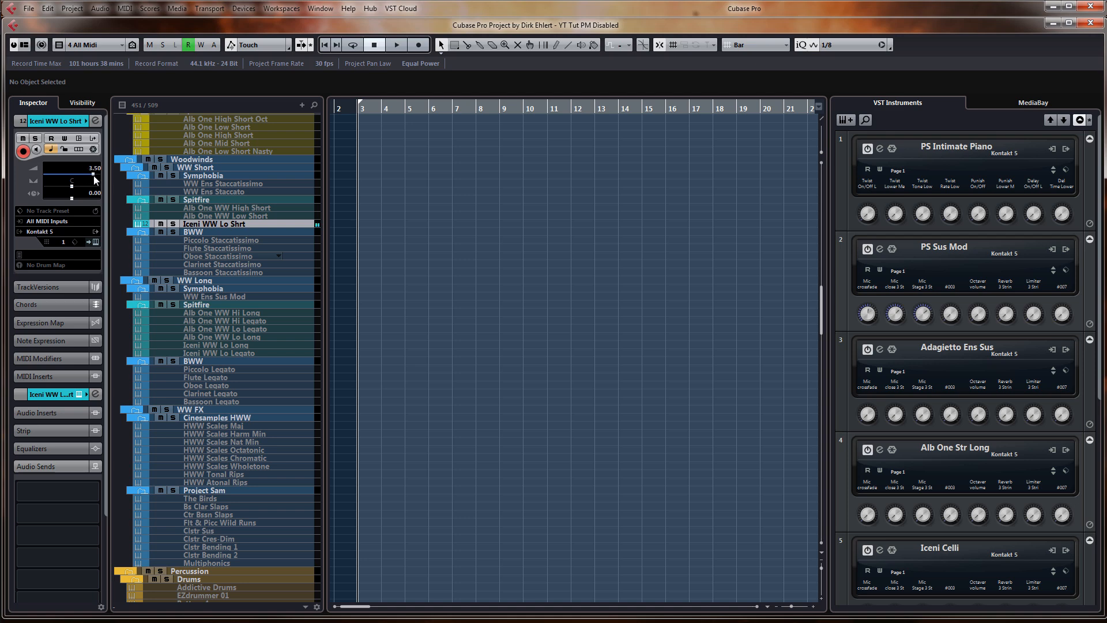
left_click_drag(94, 176, 85, 176)
Look through the woodwind tracks in the BWW, WW Long and WW FX folders, down to HWW Scales Nat Min
left_click(214, 240)
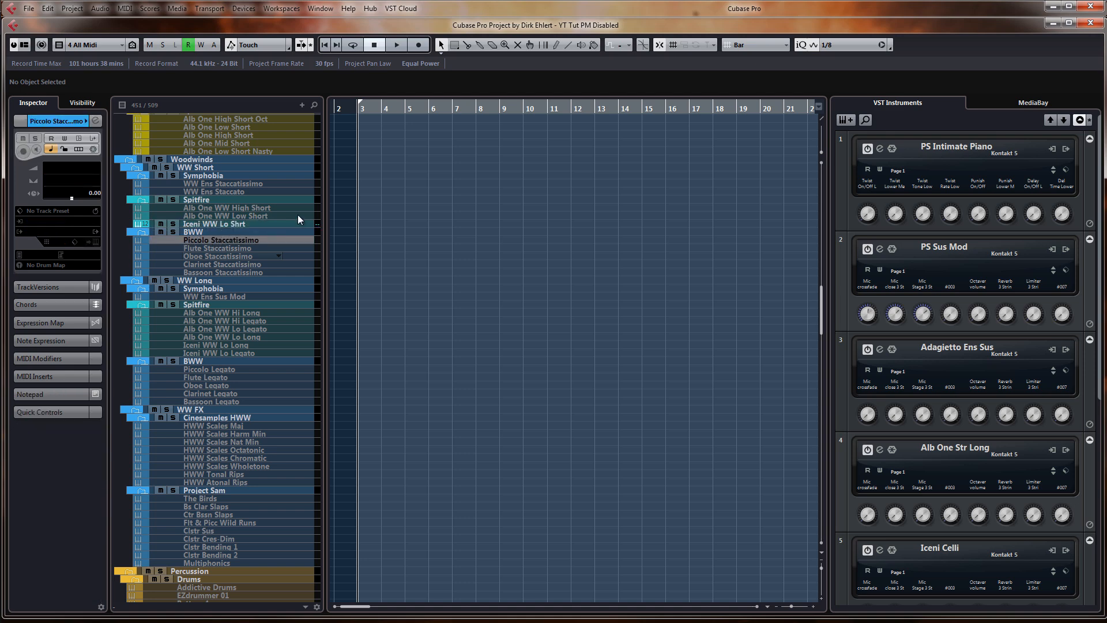
left_click(209, 233)
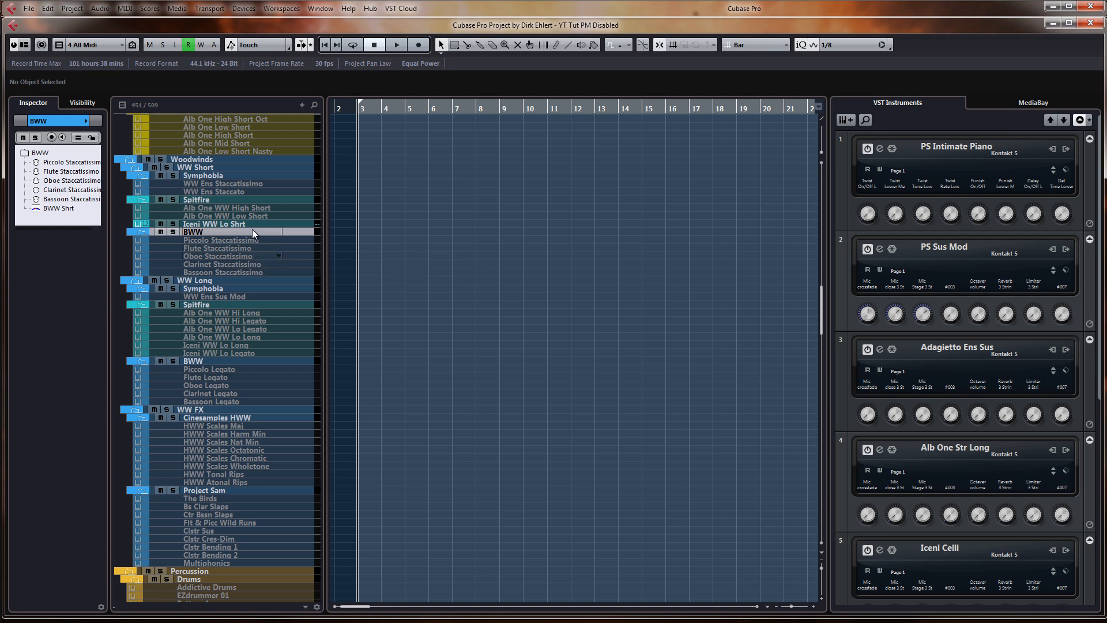
scroll(245, 231, "down", 4)
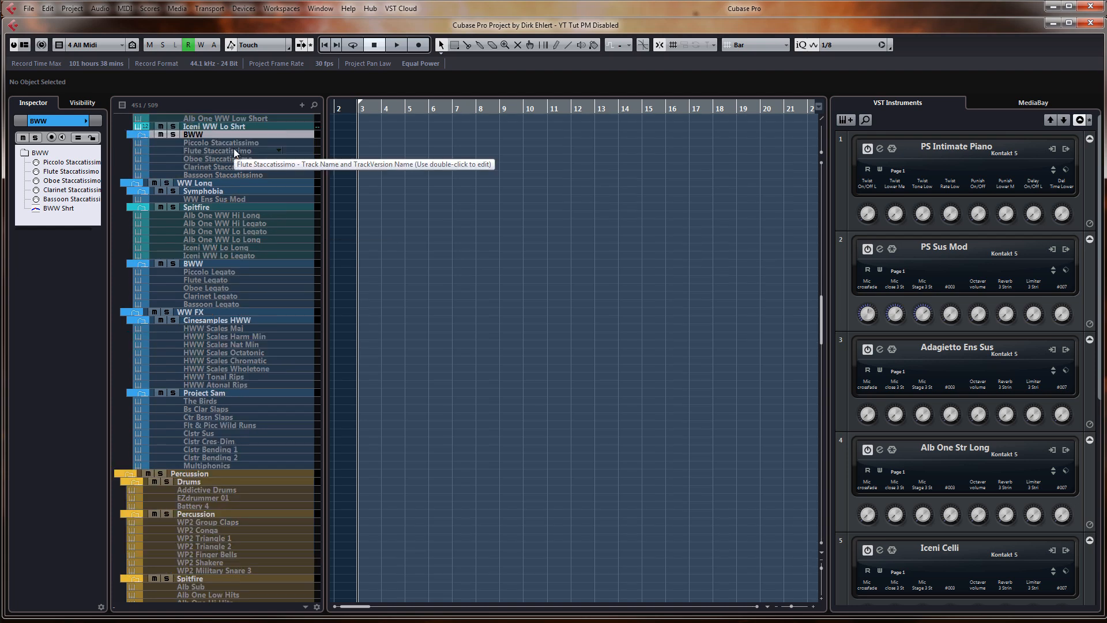
left_click(218, 143)
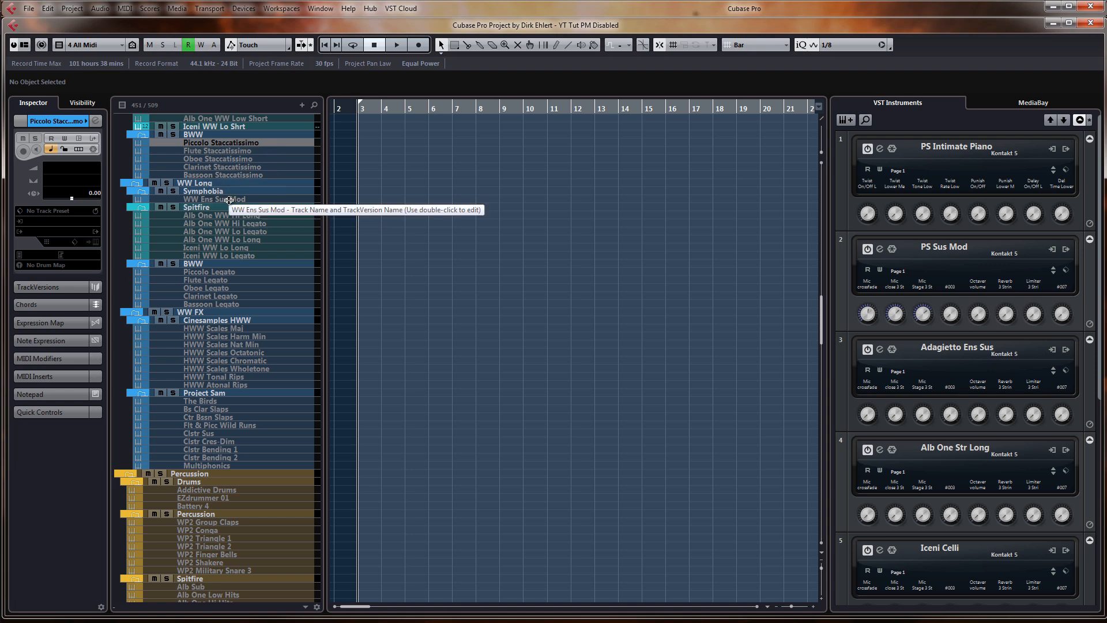
left_click(312, 200)
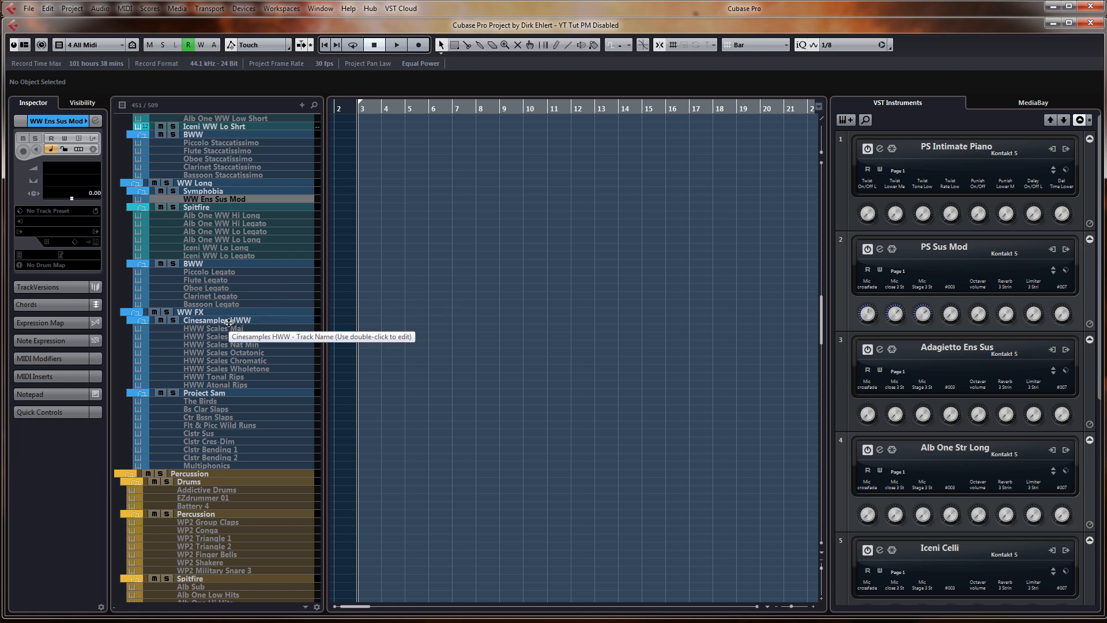
left_click(226, 344)
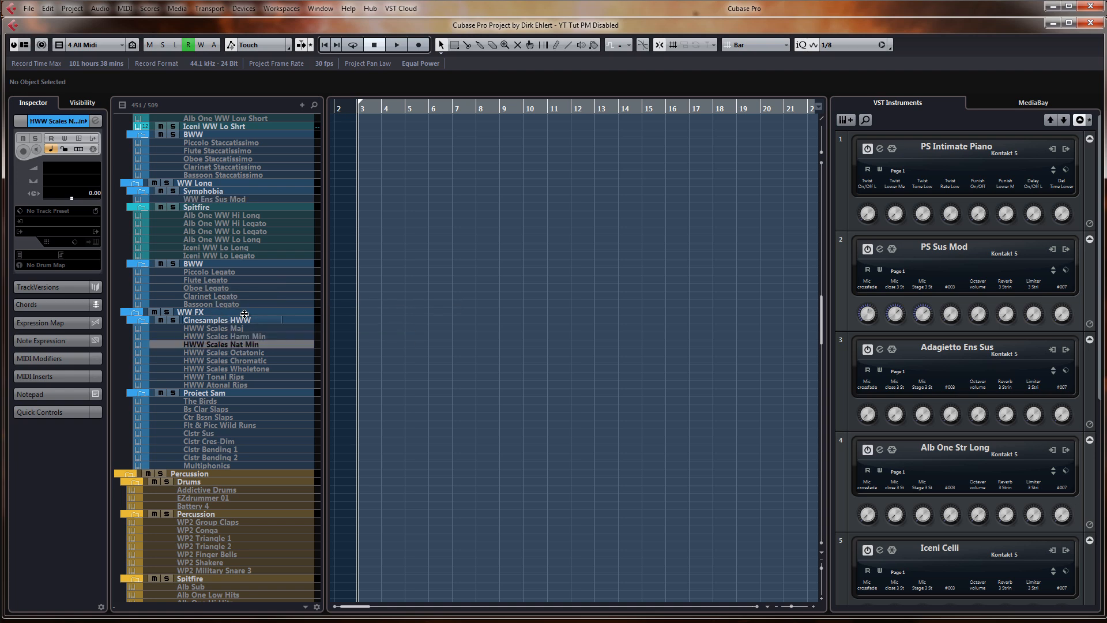
Browse the template's track list from the Strings folders down to Guitars and back to Woodwinds
scroll(299, 244, "up", 10)
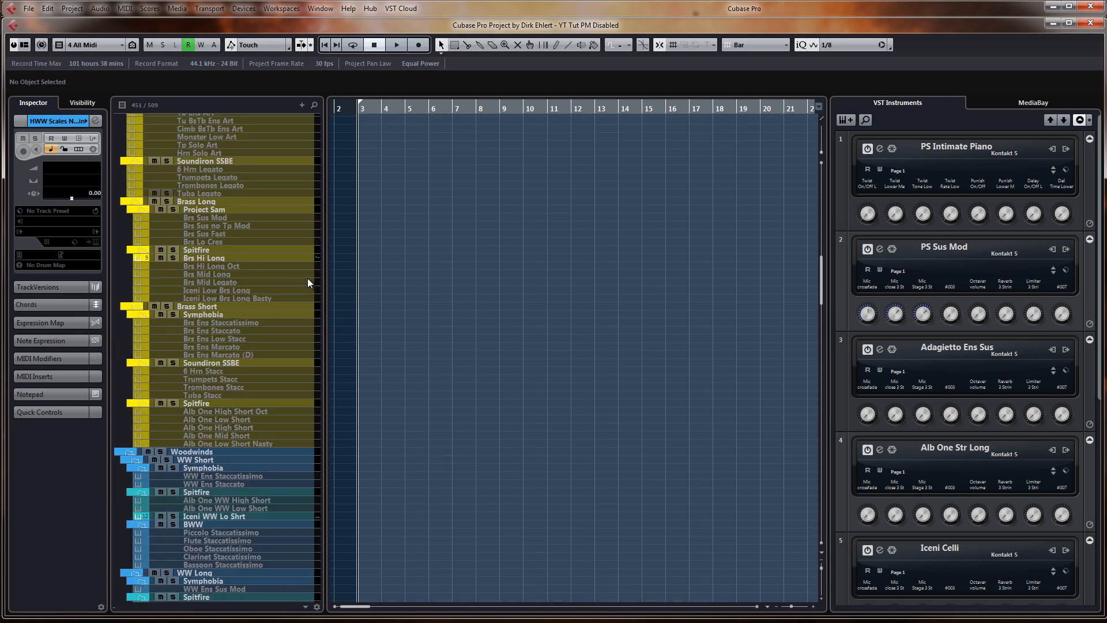
scroll(299, 244, "down", 5)
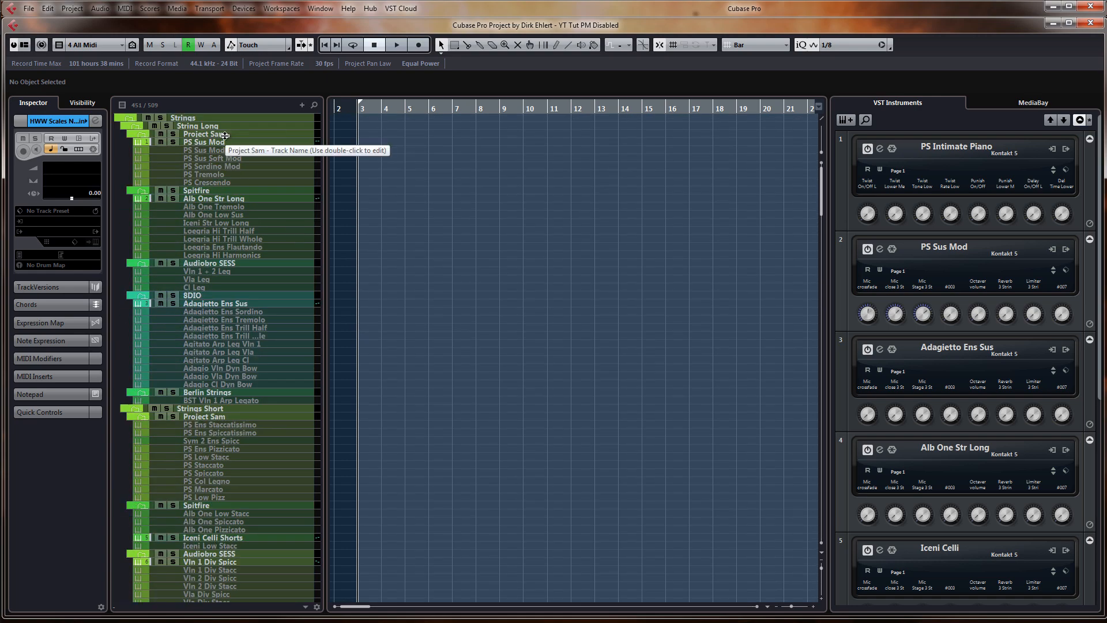
scroll(221, 148, "down", 5)
scroll(221, 149, "down", 20)
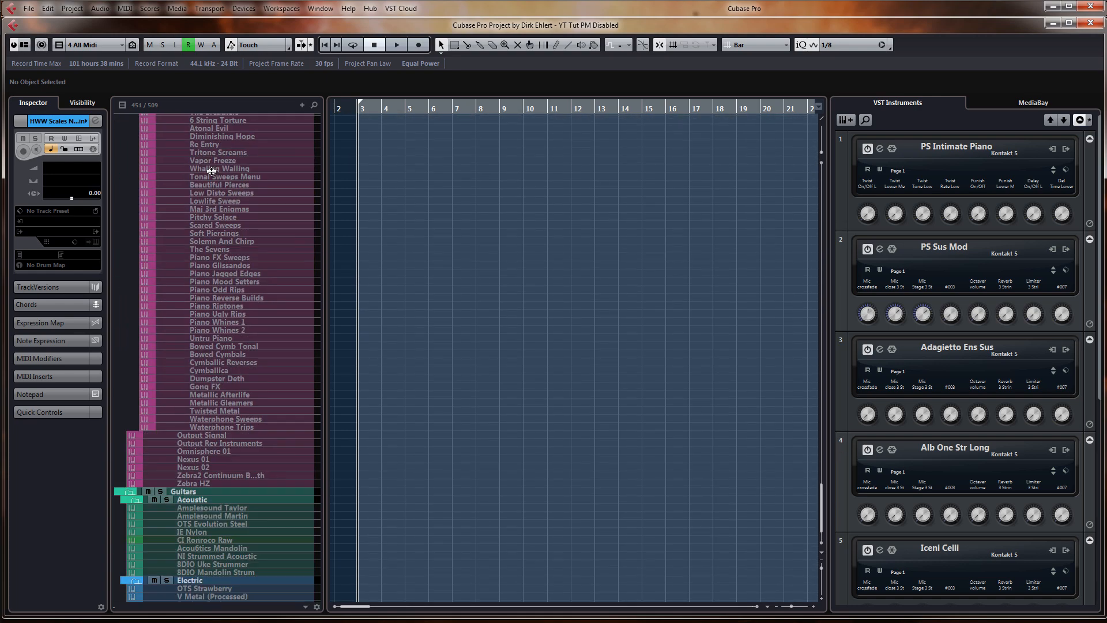
scroll(217, 180, "up", 15)
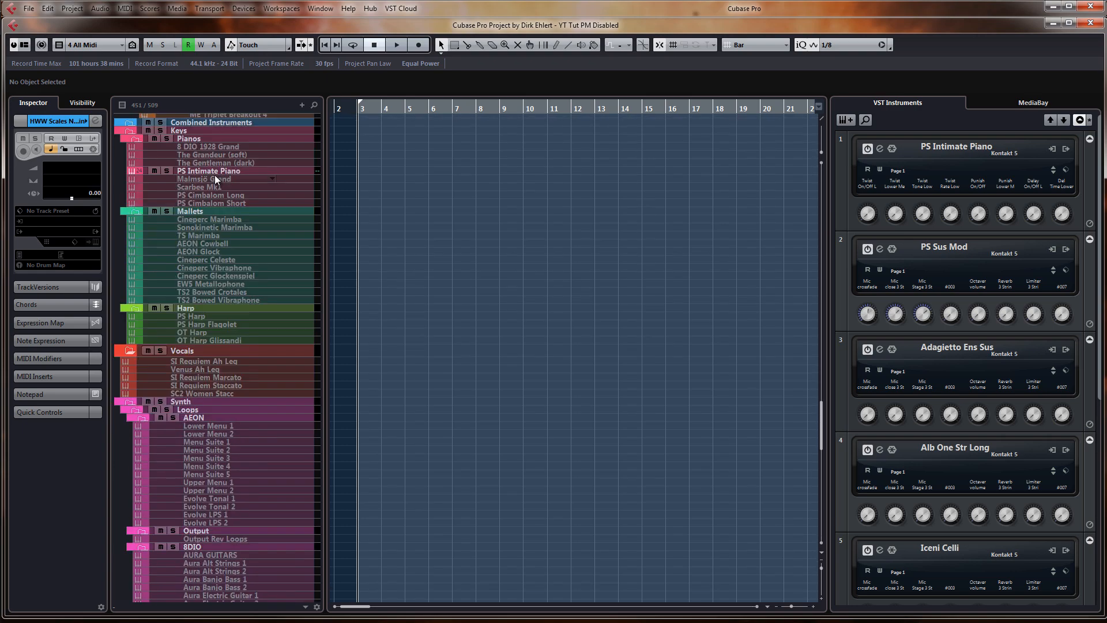
scroll(217, 175, "down", 3)
scroll(216, 174, "up", 15)
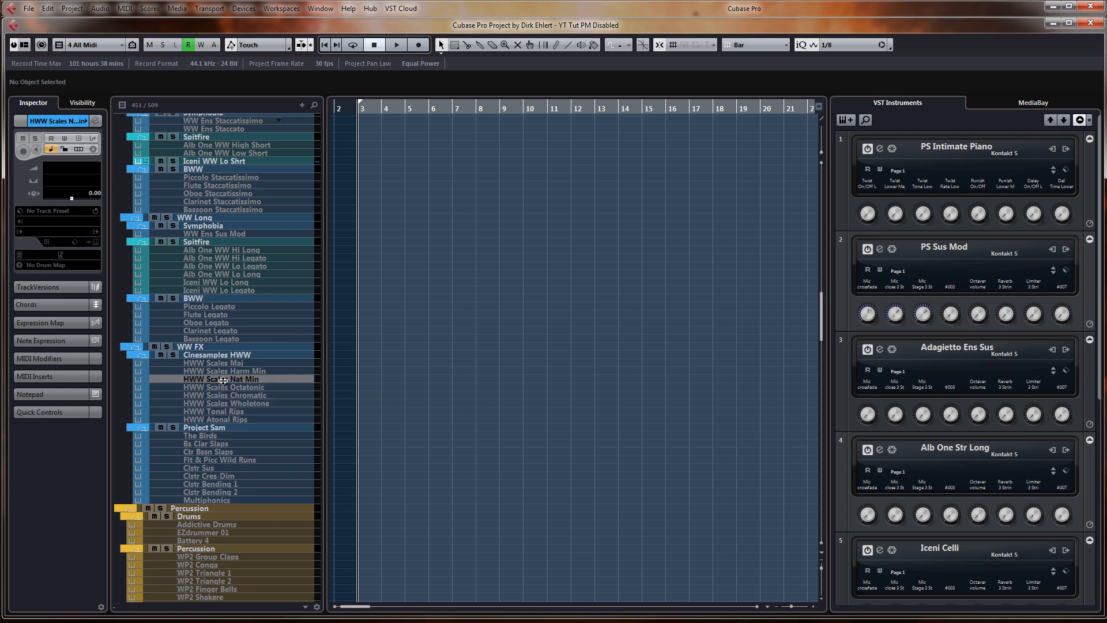
Enable the EZdrummer 01 track in the Percussion section's Drums folder with All MIDI Inputs as its input
scroll(237, 230, "down", 4)
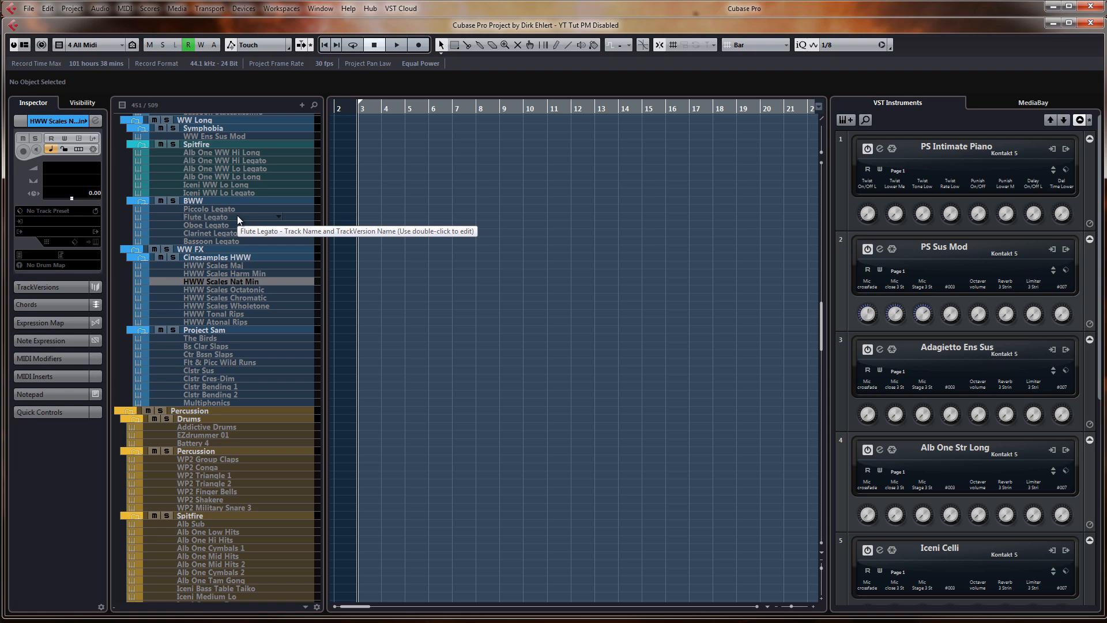
scroll(237, 215, "down", 4)
scroll(238, 216, "down", 4)
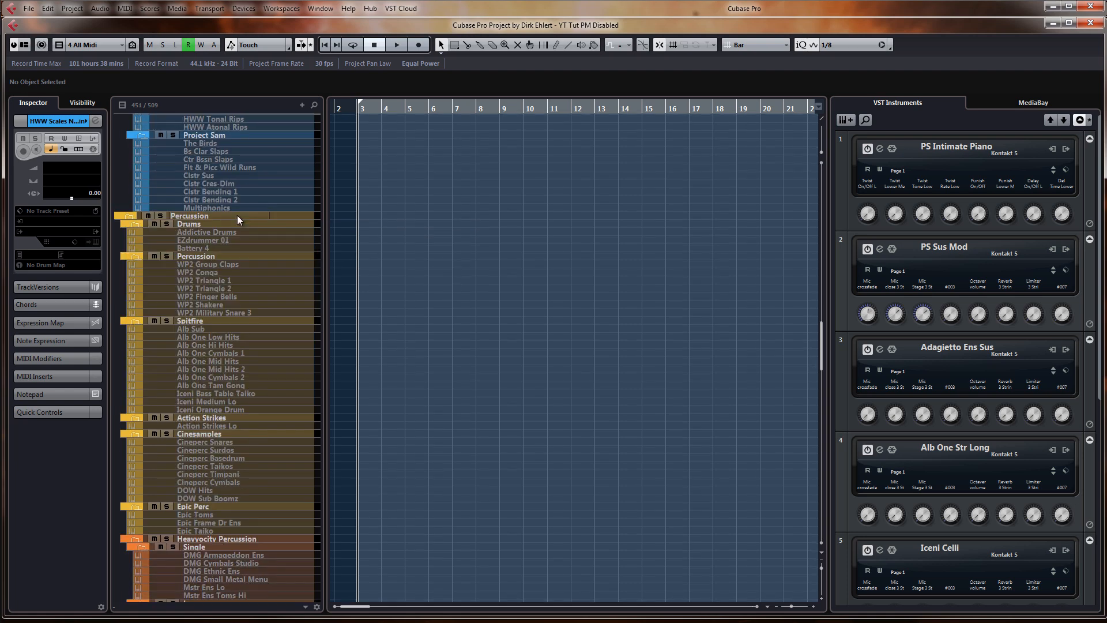
left_click(215, 232)
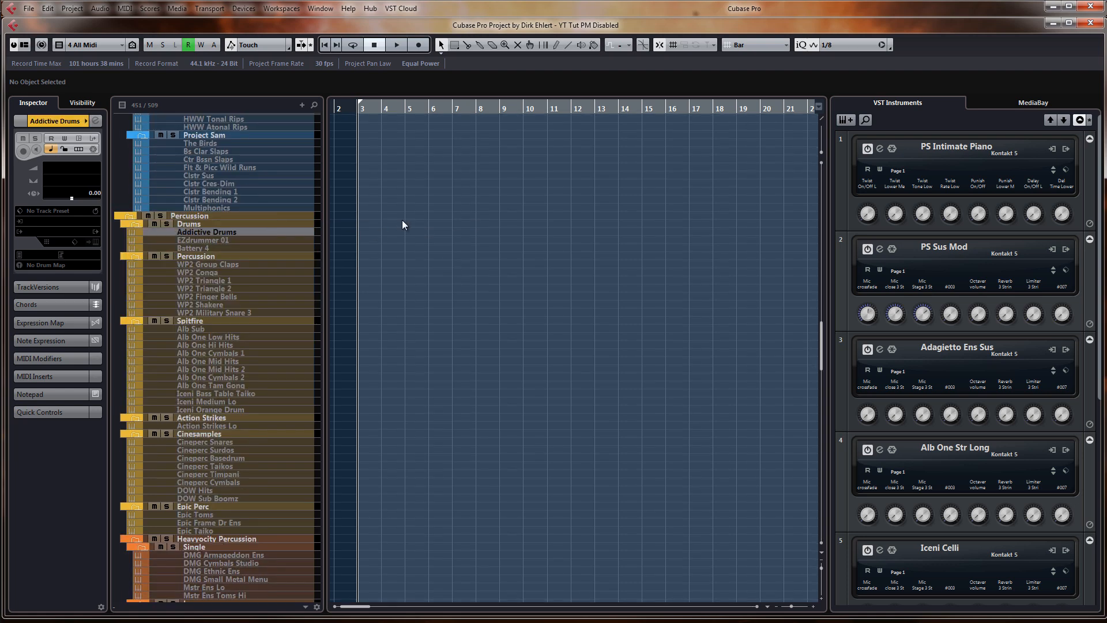
left_click(237, 239)
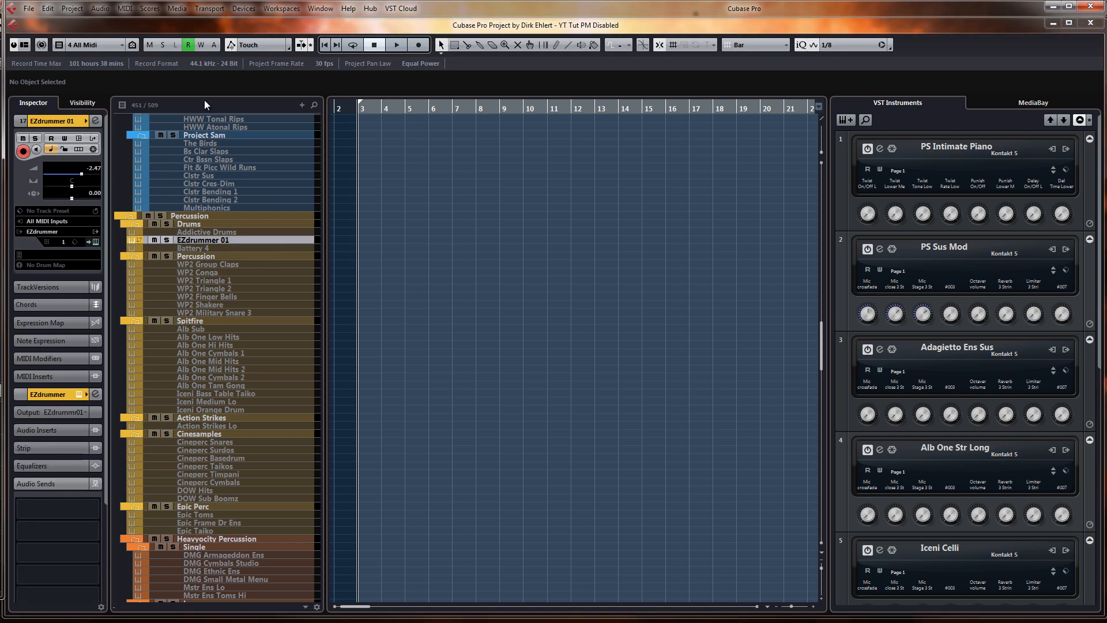
Check the EZdrummer 01 output channels in the MixConsole and unfold its output lanes in the project's track list
key("F3")
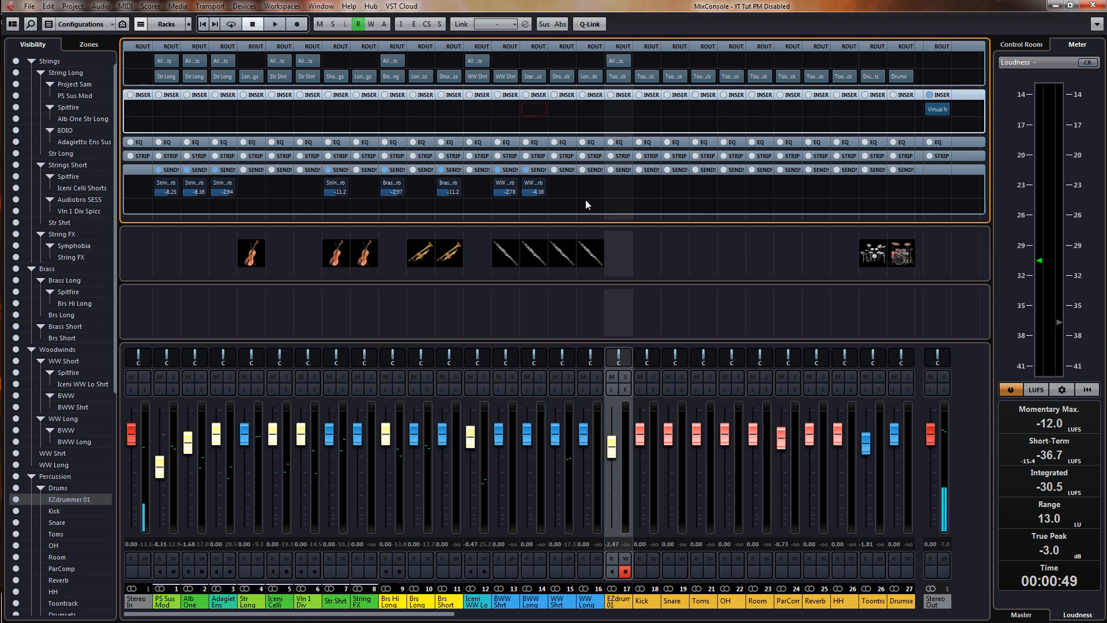
double_click(780, 8)
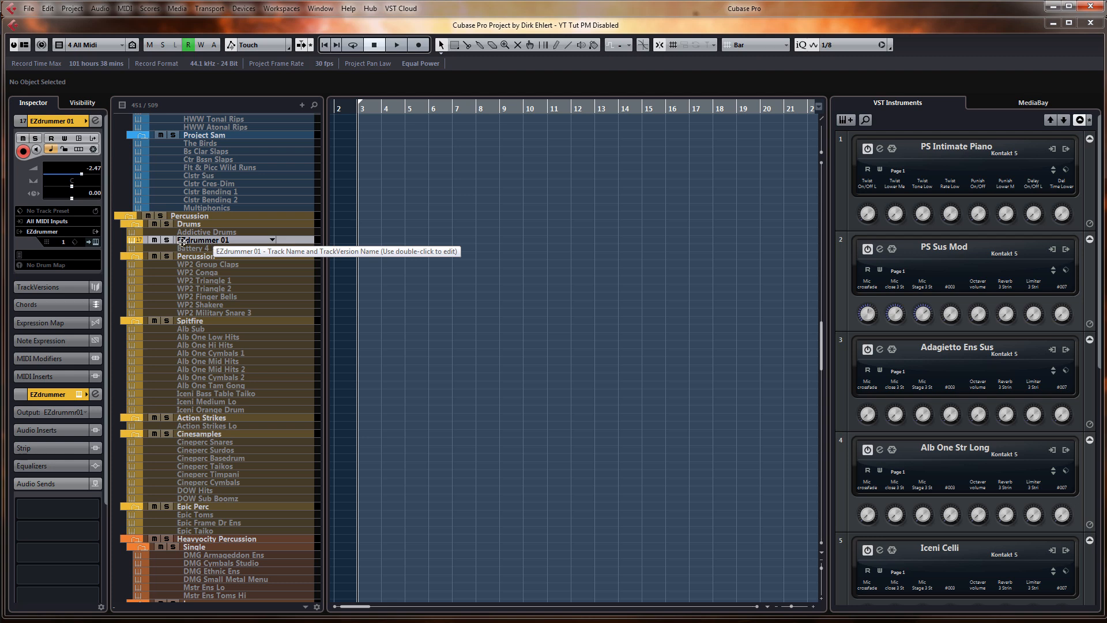
left_click(133, 241)
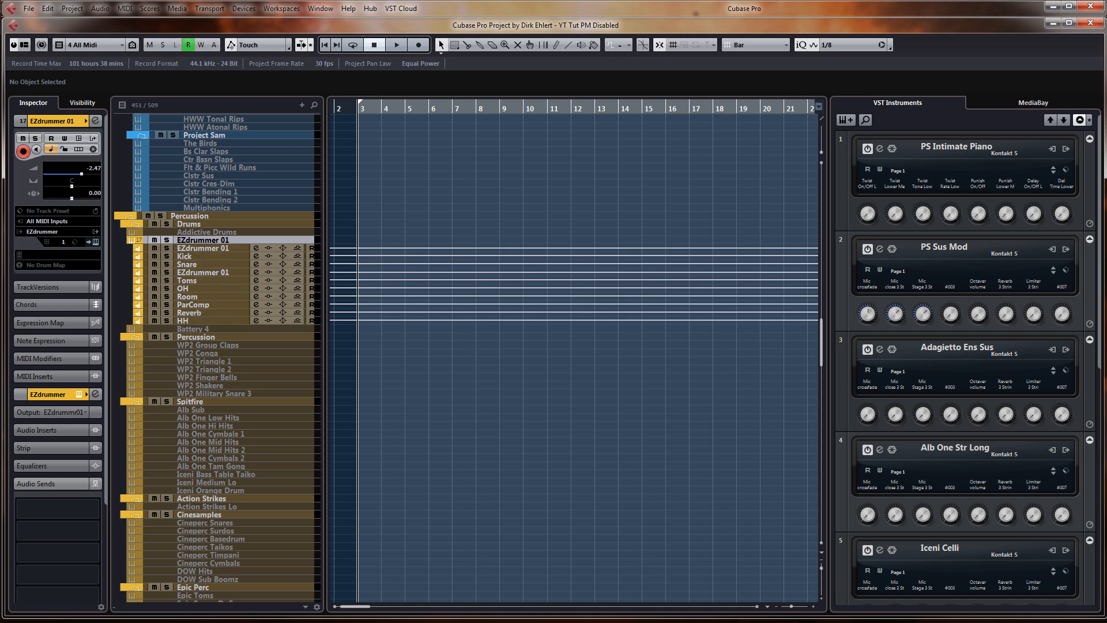
Open the EZdrummer 01 instrument editor from its MixConsole channel and move it away from the drum channels
key("F3")
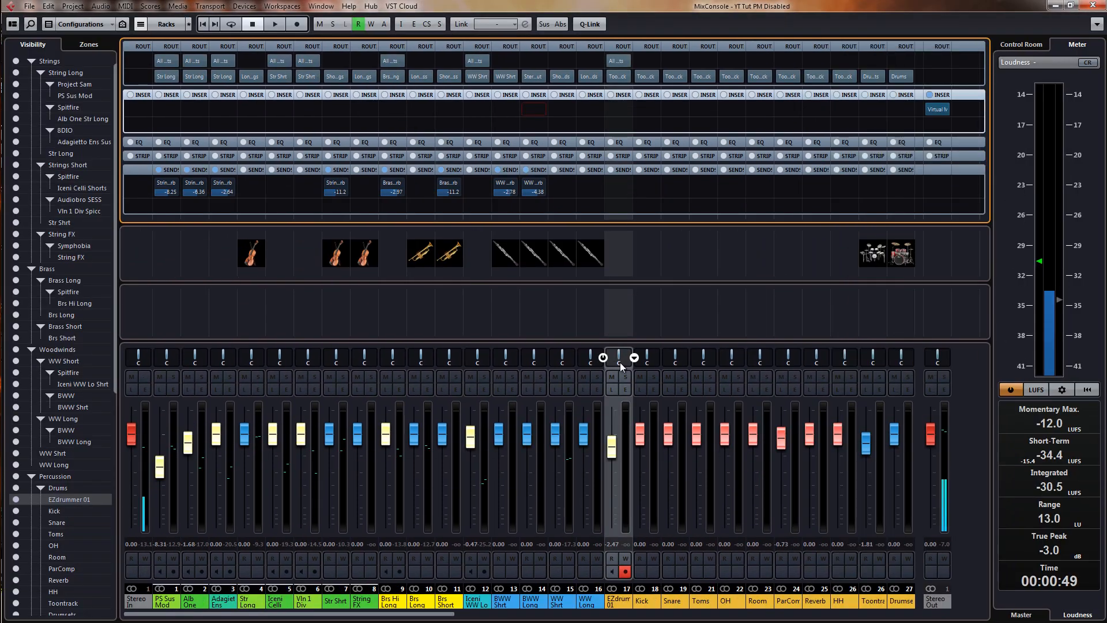
left_click(627, 392)
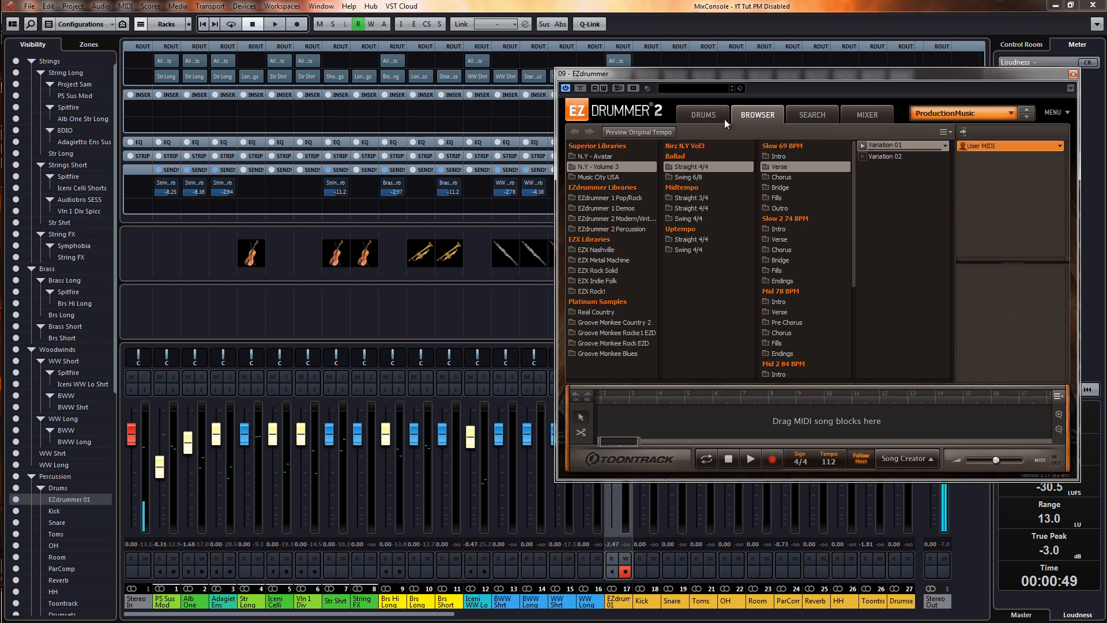
left_click(705, 114)
left_click(1074, 74)
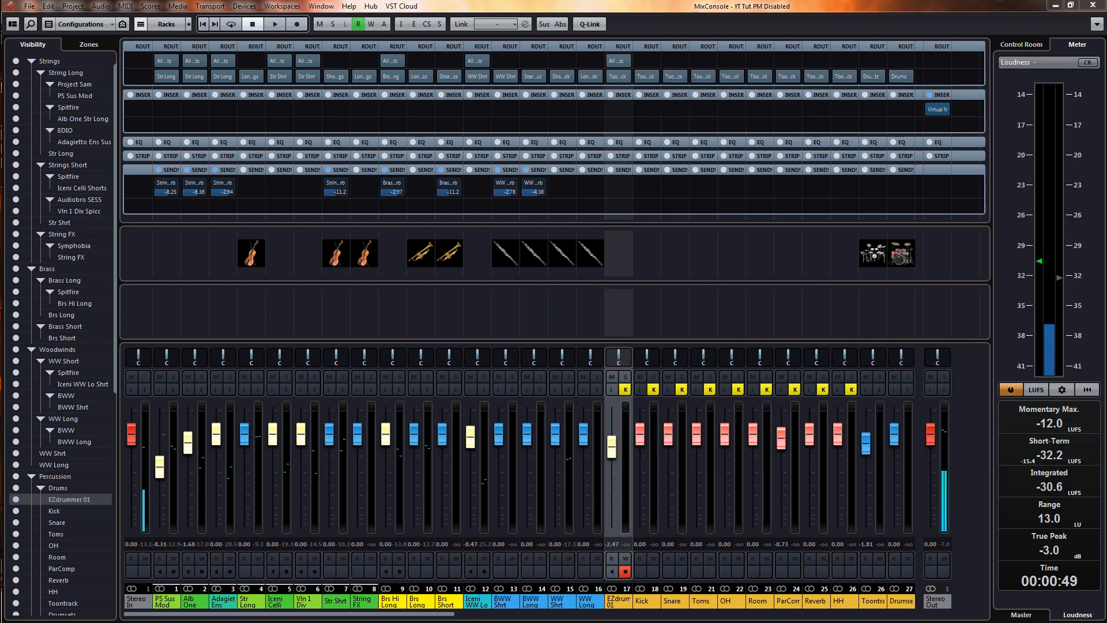
left_click_drag(1106, 75, 482, 70)
Examine EZdrummer's groove browser, search and internal mixer pages, including the output assigned to each drum channel
left_click(473, 108)
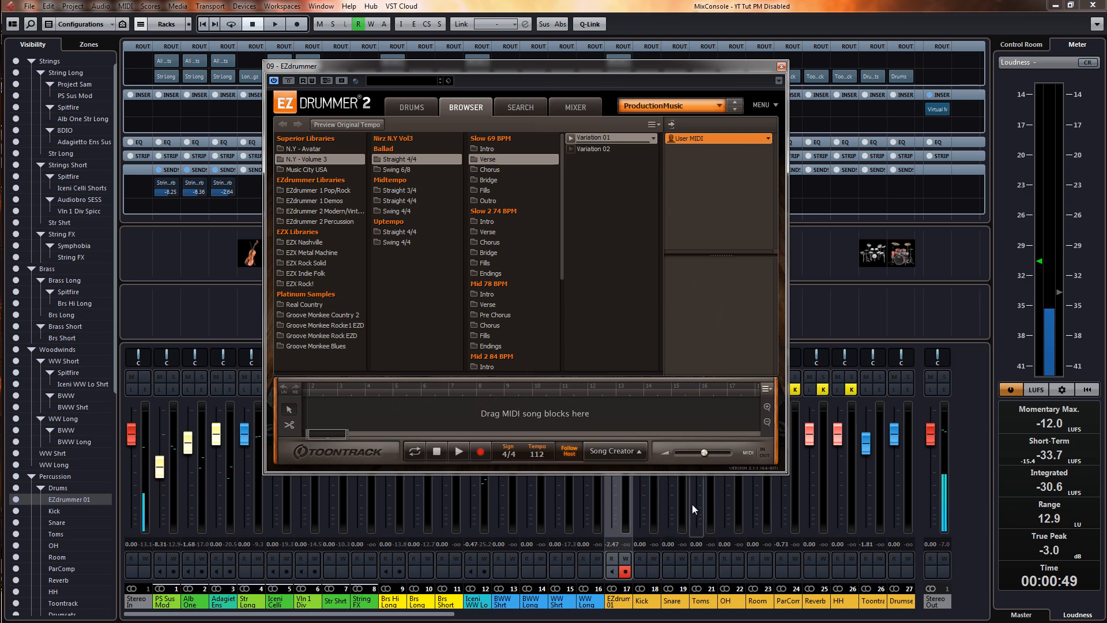
left_click(532, 108)
left_click(575, 107)
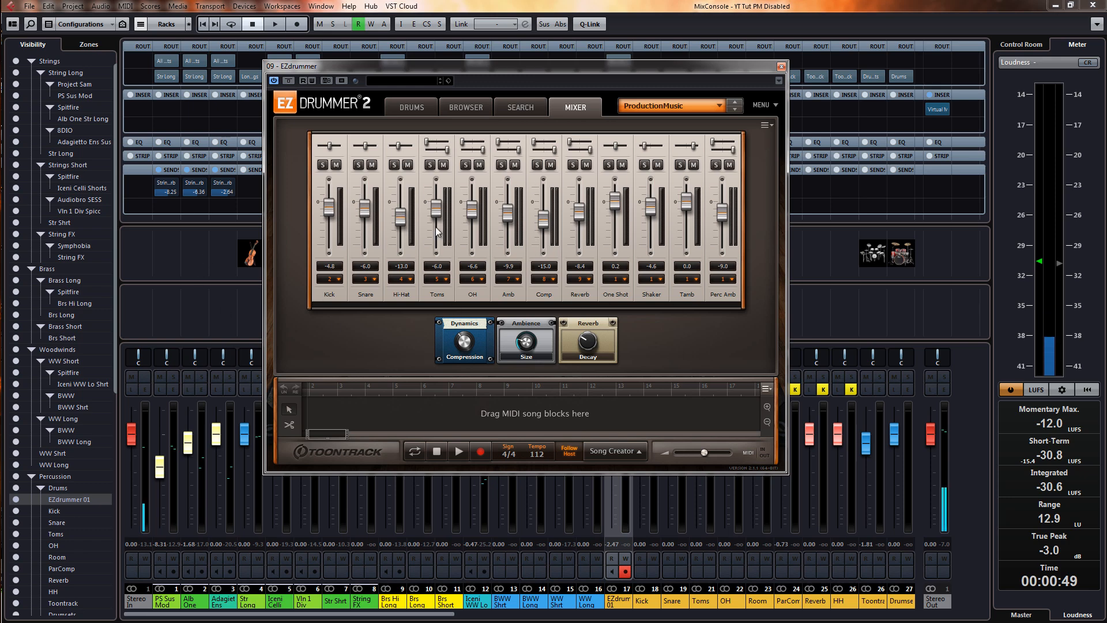
left_click(478, 111)
left_click(559, 109)
Preview Variation 01 of the Slow 69 BPM Verse groove in EZdrummer's browser and clear the editor off the mixer
left_click(476, 105)
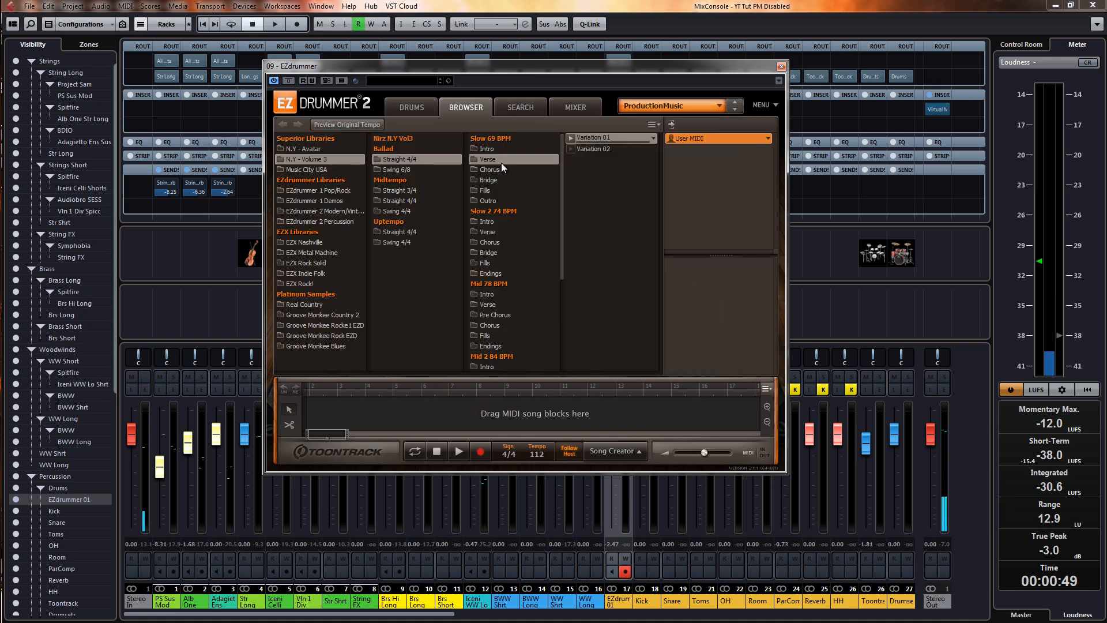
left_click(571, 138)
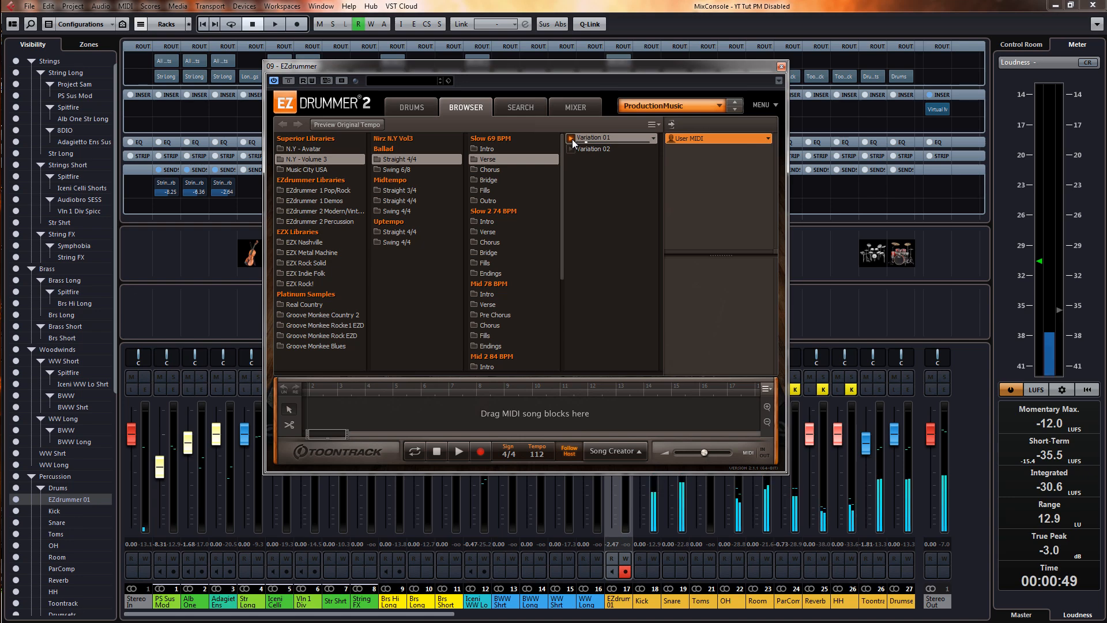
left_click_drag(614, 68, 679, 110)
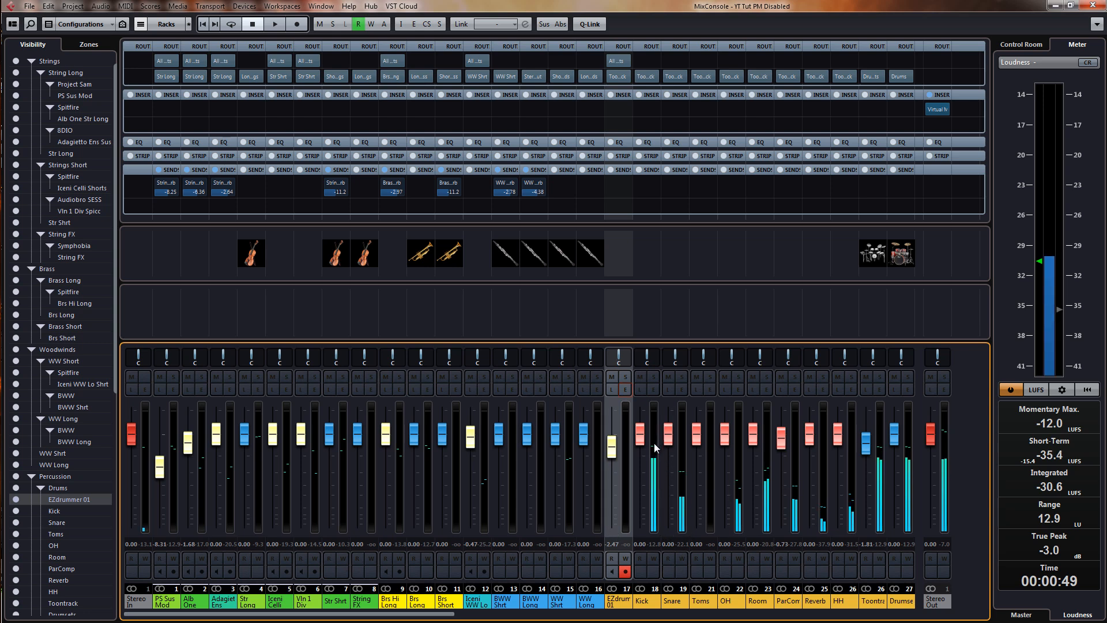
Insert the Trigger_2 plug-in in the first insert slot of the Kick channel
left_click(656, 477)
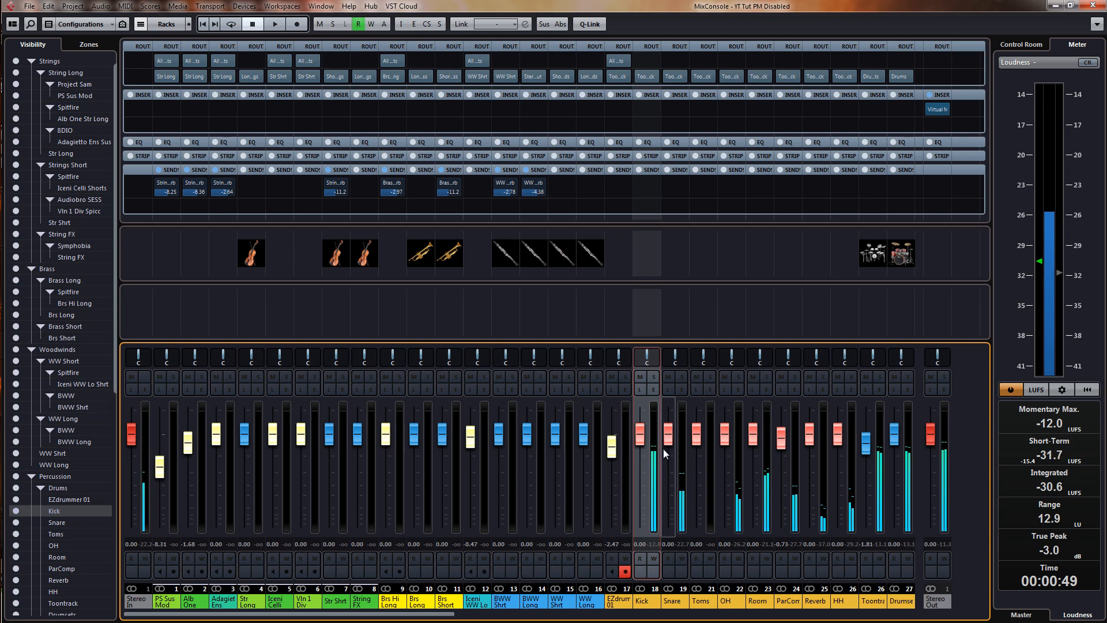
left_click(649, 109)
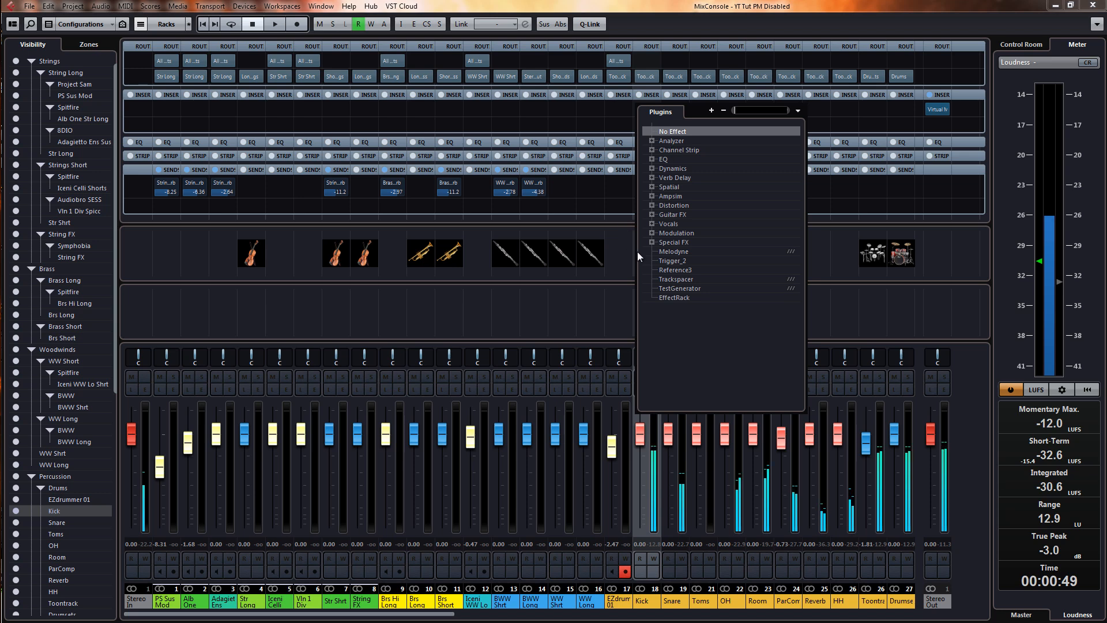
left_click(678, 261)
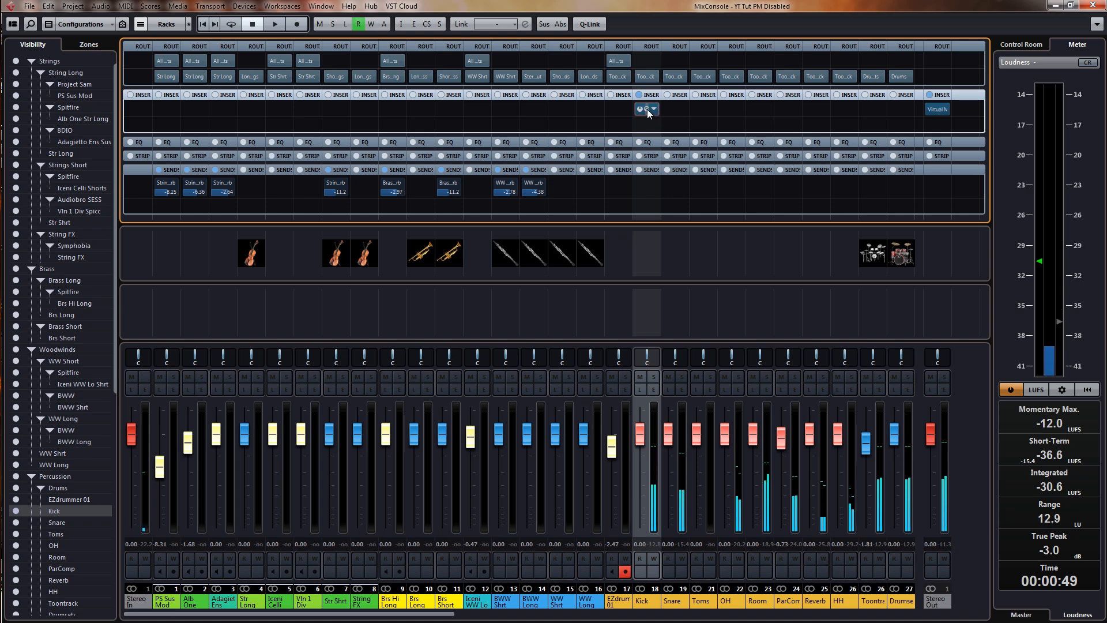
In the Kick channel's Trigger_2, load Juliano-A Man's Kick.prs from the TS NIR Z JEFF JULIANO DELUXE Trigger presets' 02 Juliano Kick Presets folder
left_click(647, 110)
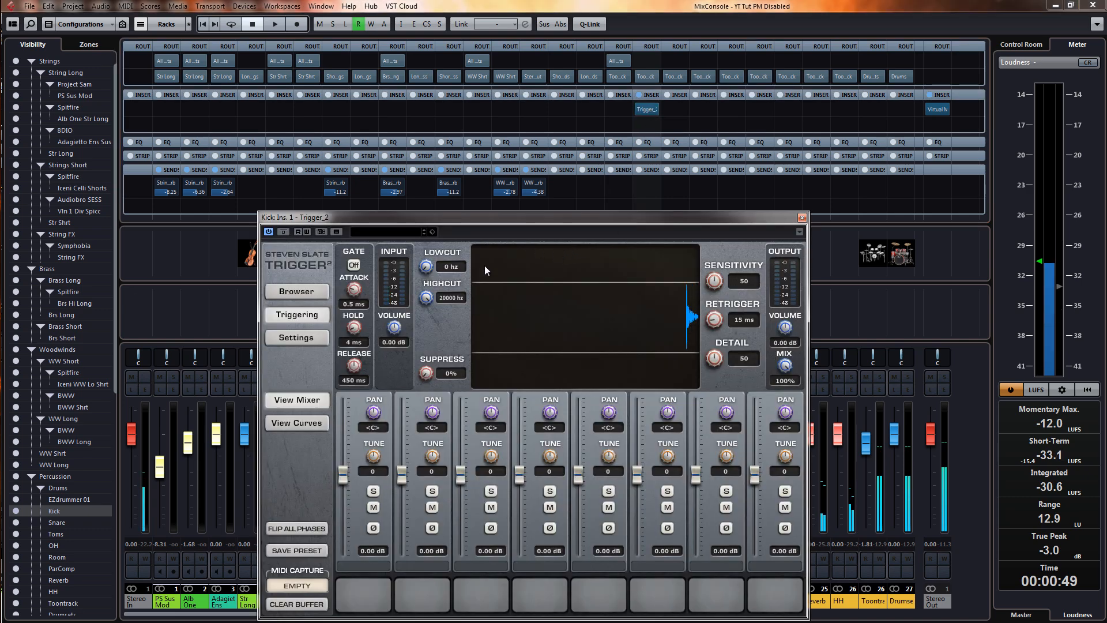
left_click(301, 292)
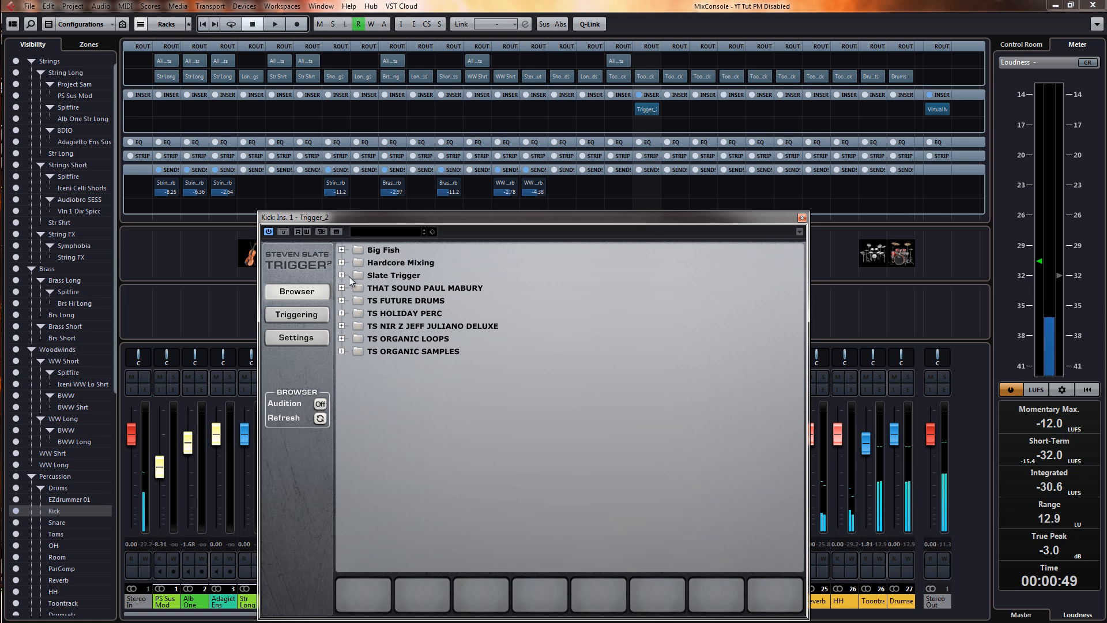
left_click(342, 326)
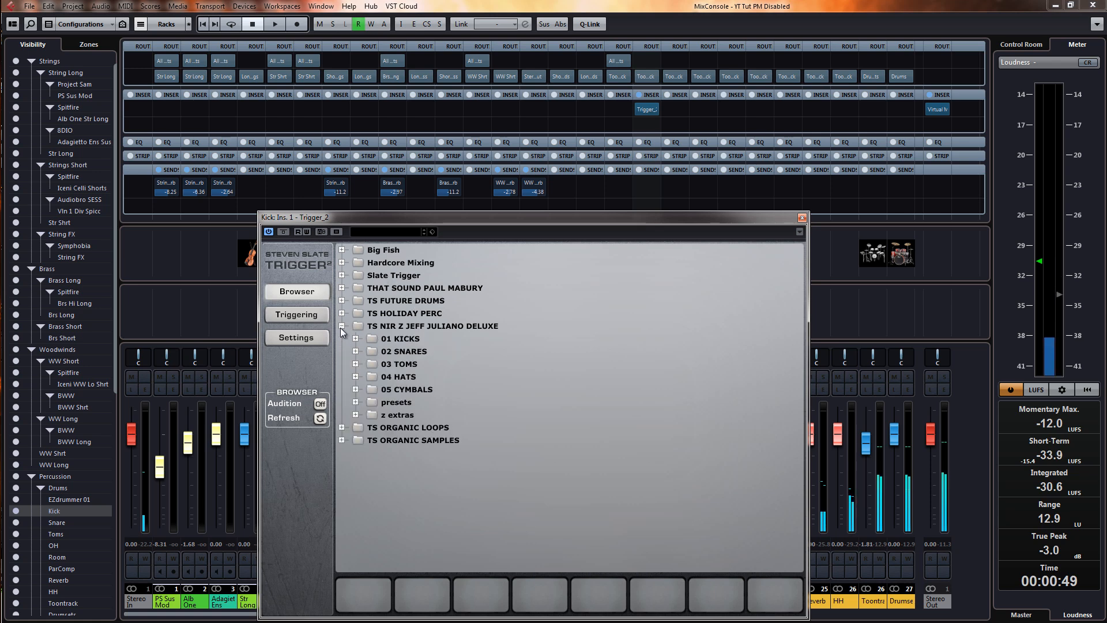
left_click(356, 338)
left_click(356, 339)
left_click(369, 417)
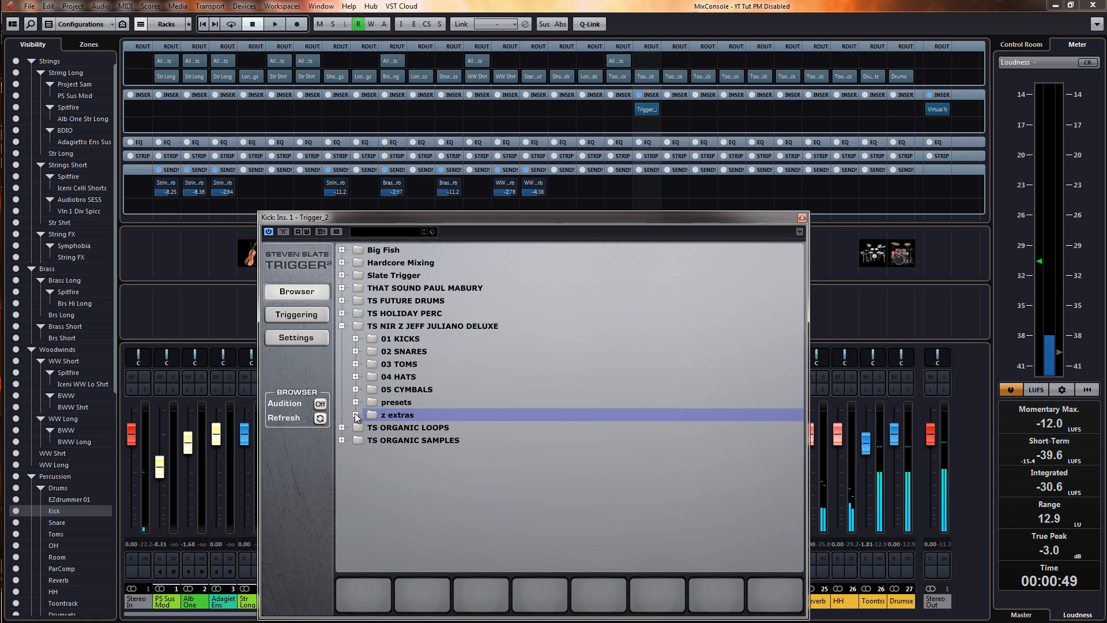
left_click(356, 402)
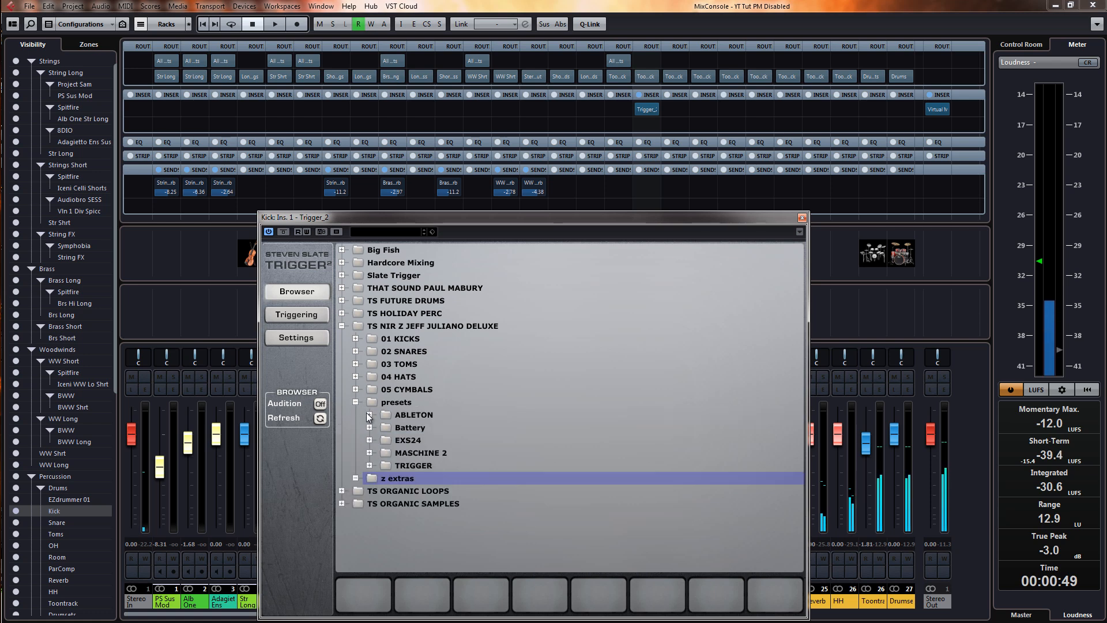
left_click(370, 466)
scroll(404, 452, "down", 1)
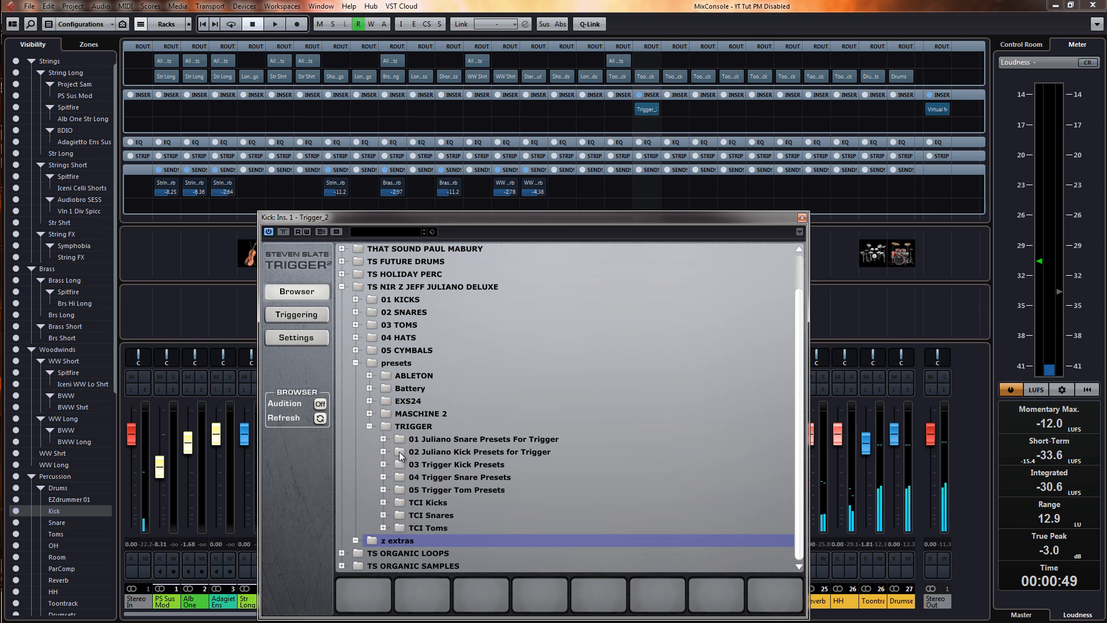
left_click(383, 452)
left_click(479, 466)
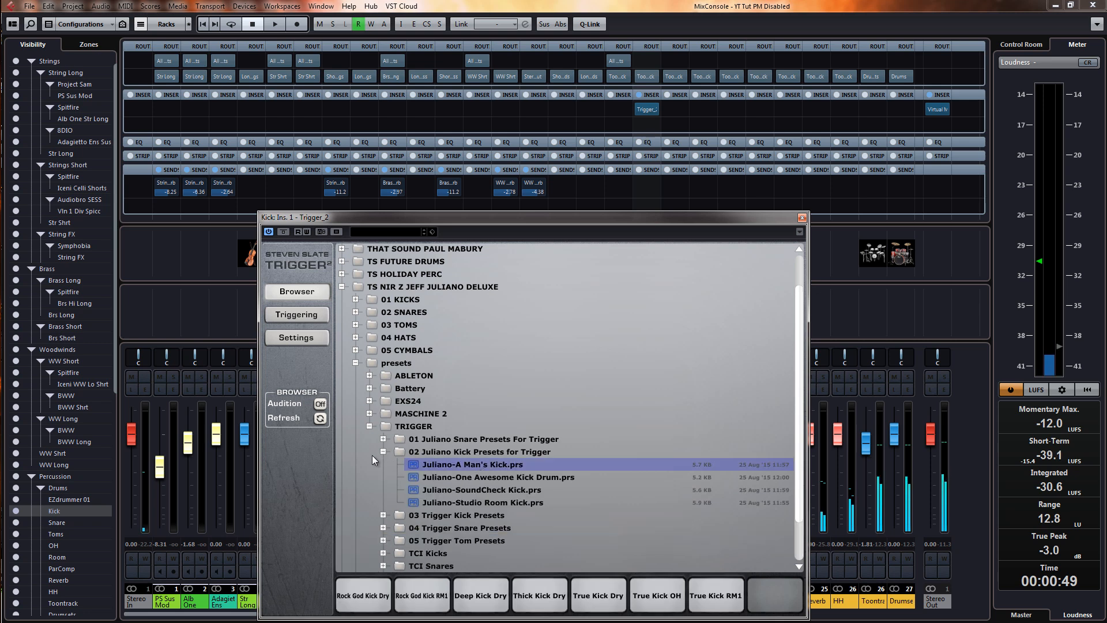
Set Trigger_2's sensitivity to 81 and detail to 5, clear its window off the Kick channel and close it
left_click(302, 317)
left_click_drag(717, 282, 719, 243)
left_click_drag(714, 358, 722, 423)
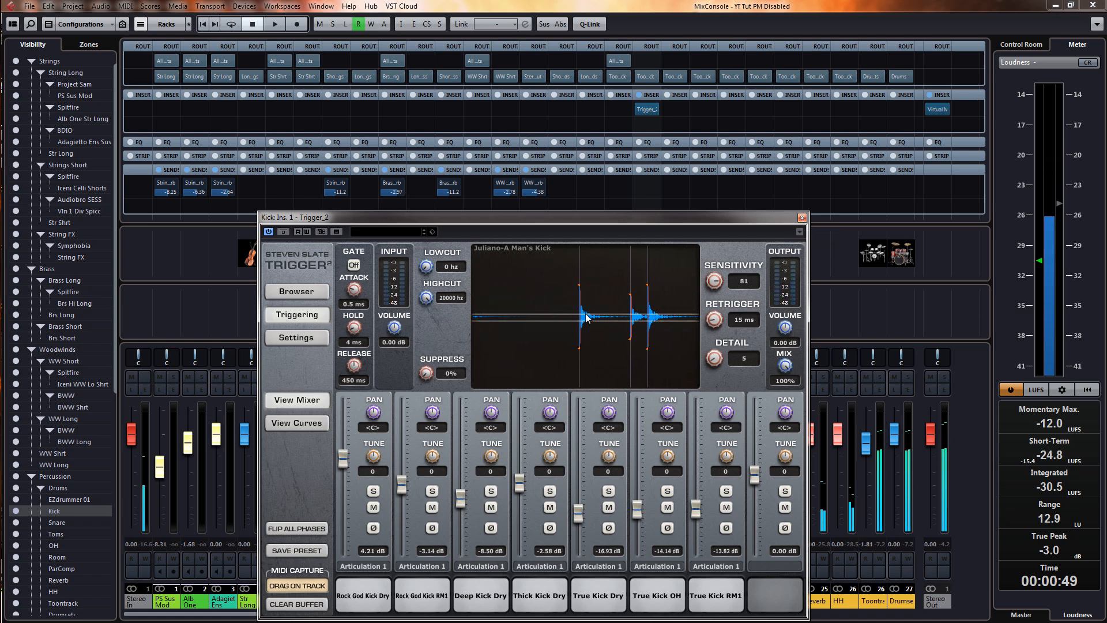
left_click_drag(406, 218, 437, 109)
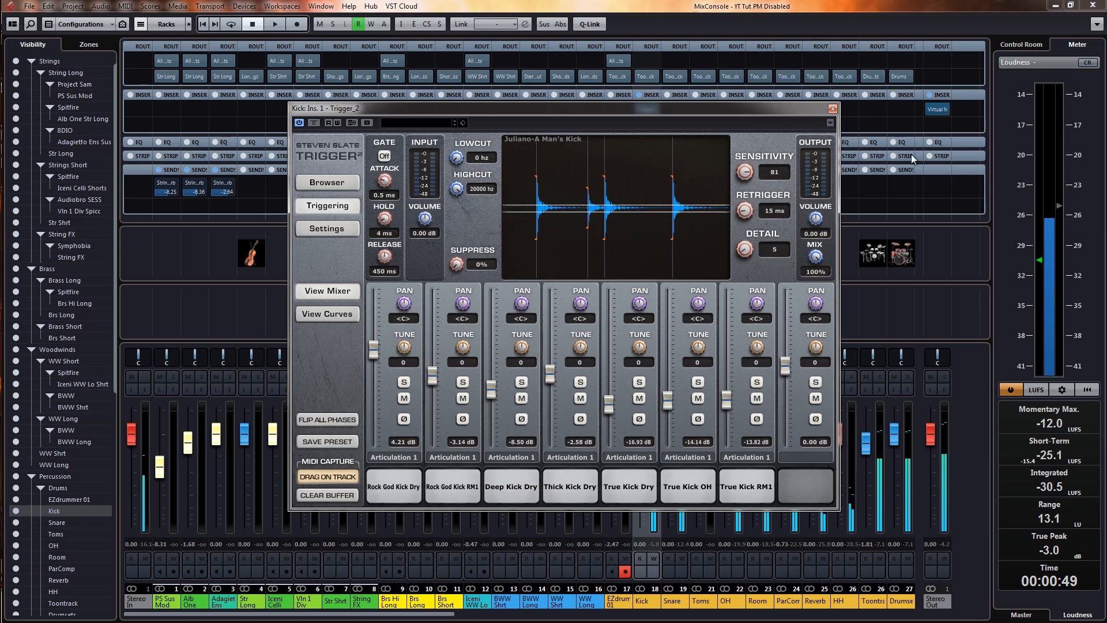
left_click(832, 108)
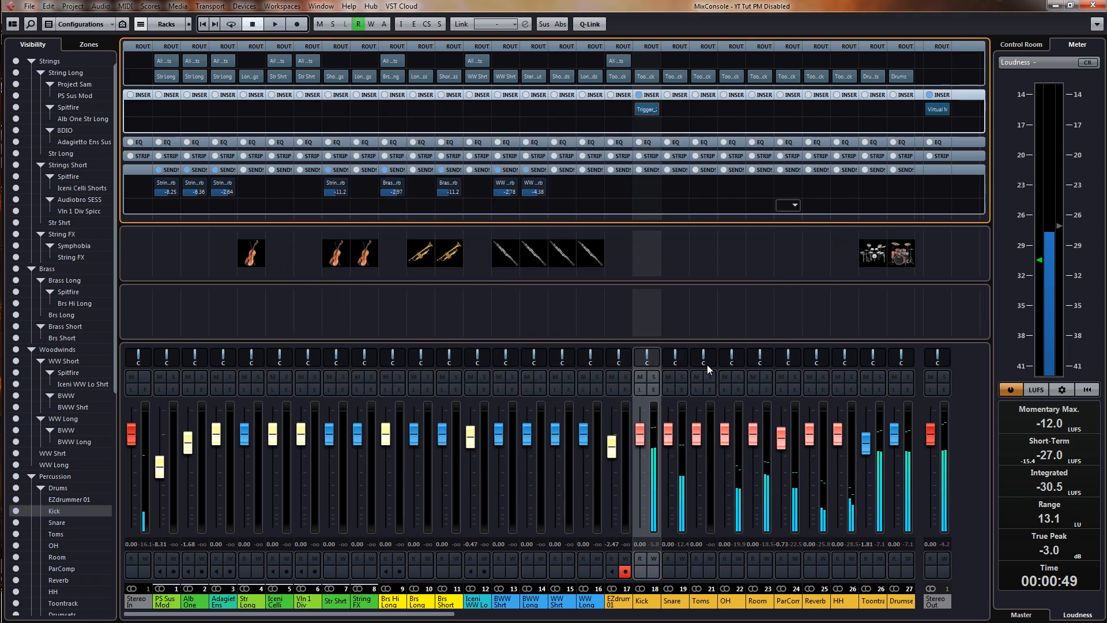
Lower the Kick channel's level to about -0.70 while toggling the Trigger_2 bypass to compare, leaving the insert bypassed
left_click_drag(645, 439, 645, 445)
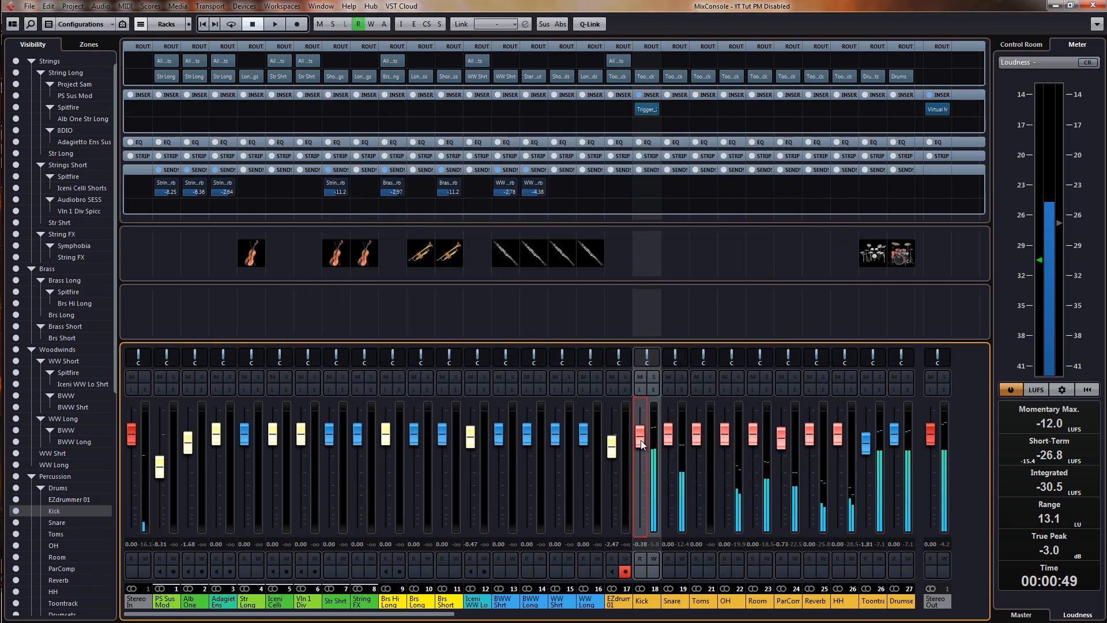
left_click(639, 109)
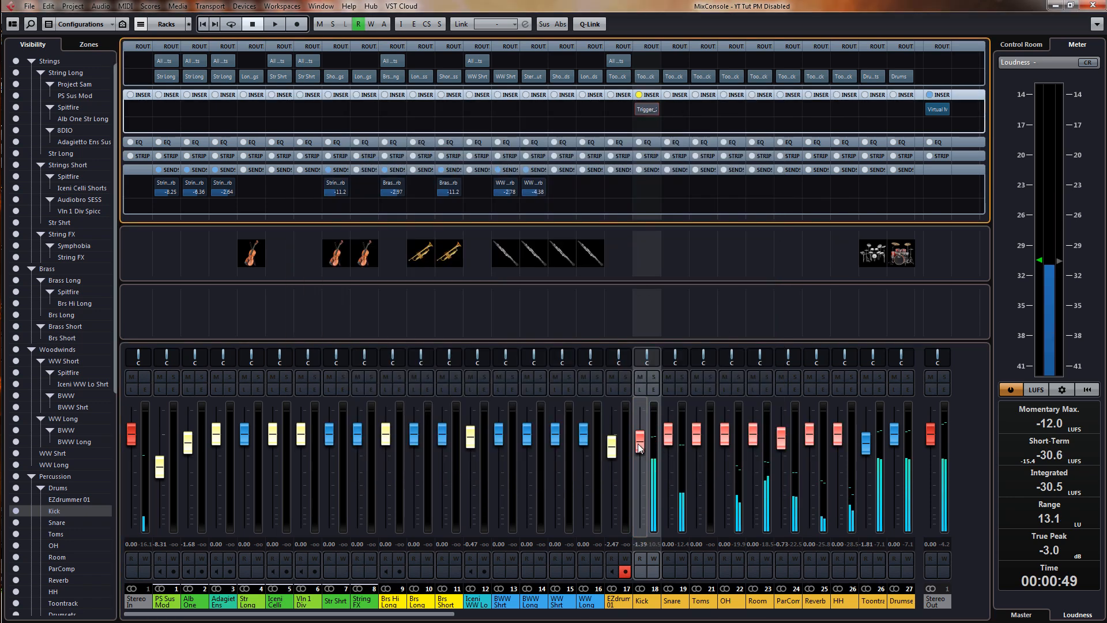
left_click_drag(640, 451, 642, 446)
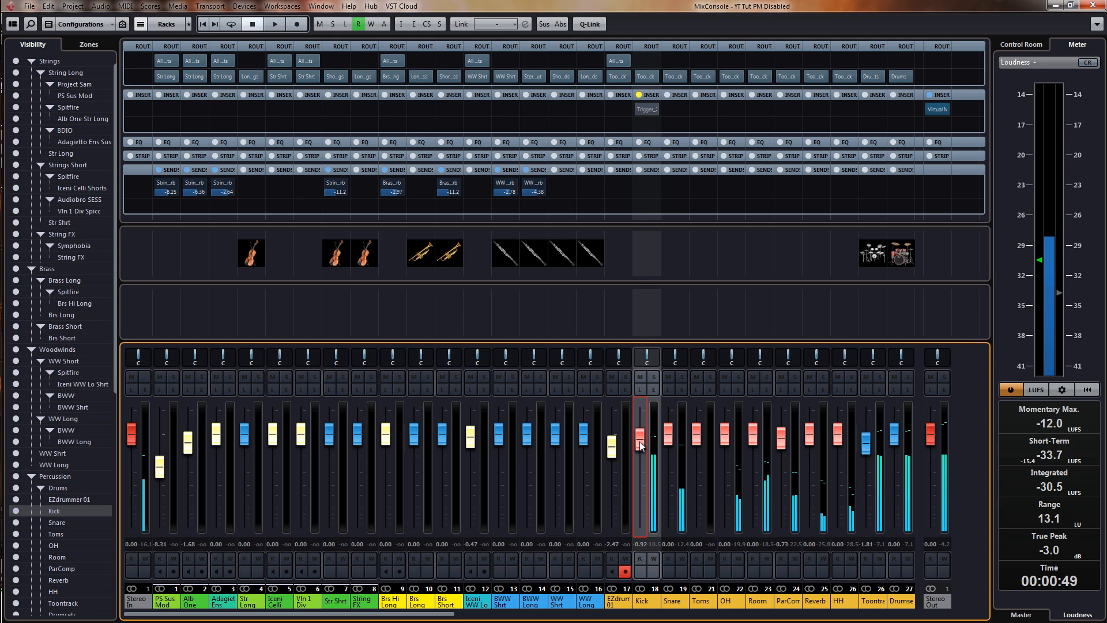
mouse_move(638, 112)
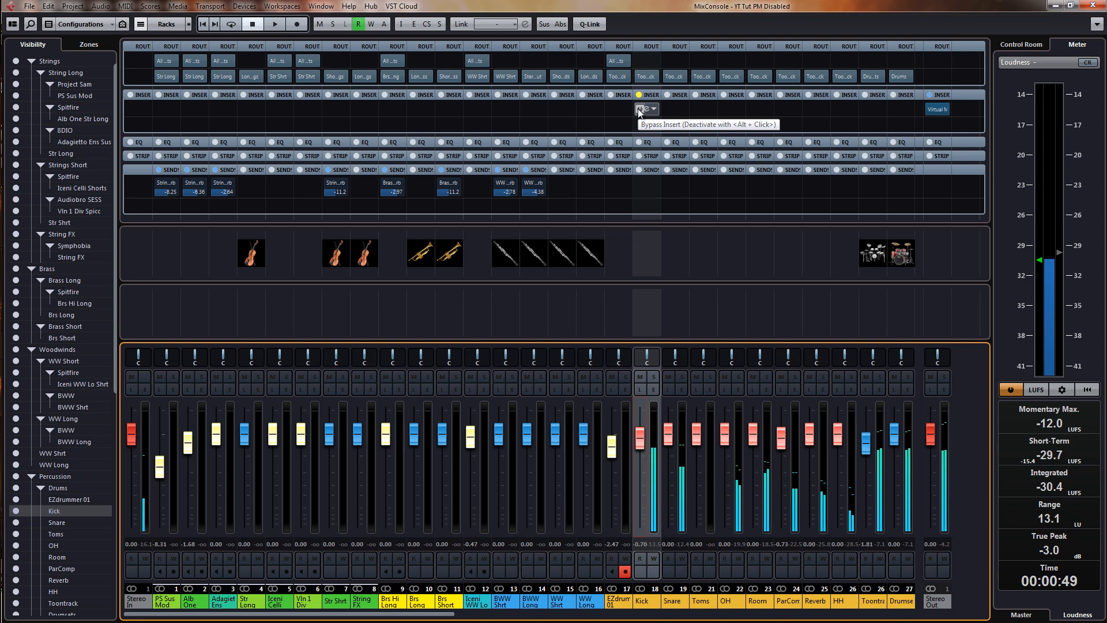
left_click(639, 111)
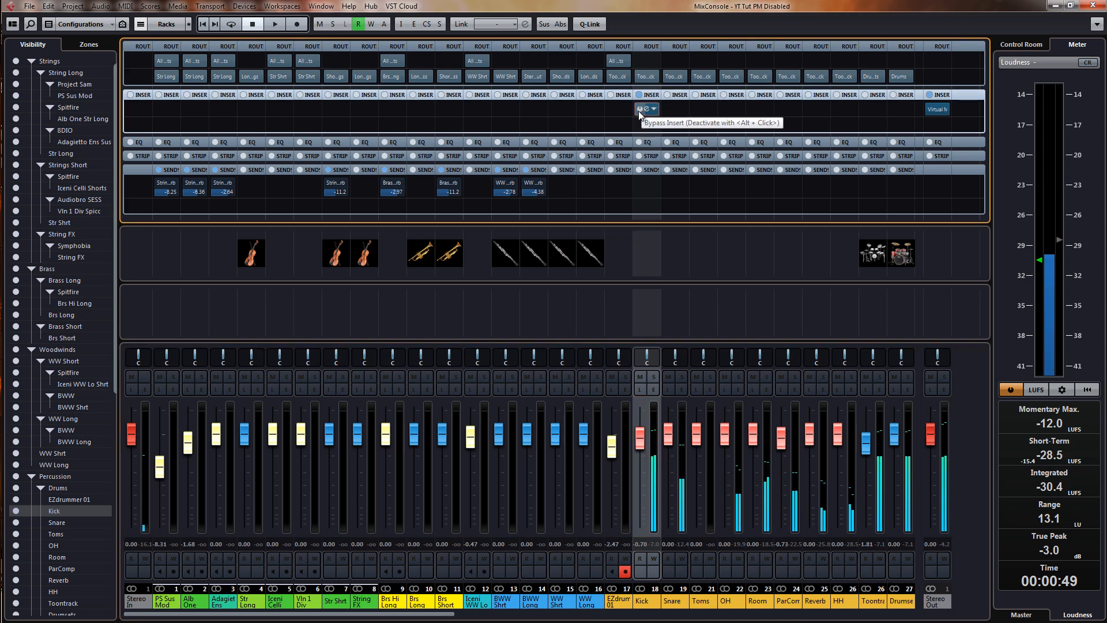
left_click(639, 109)
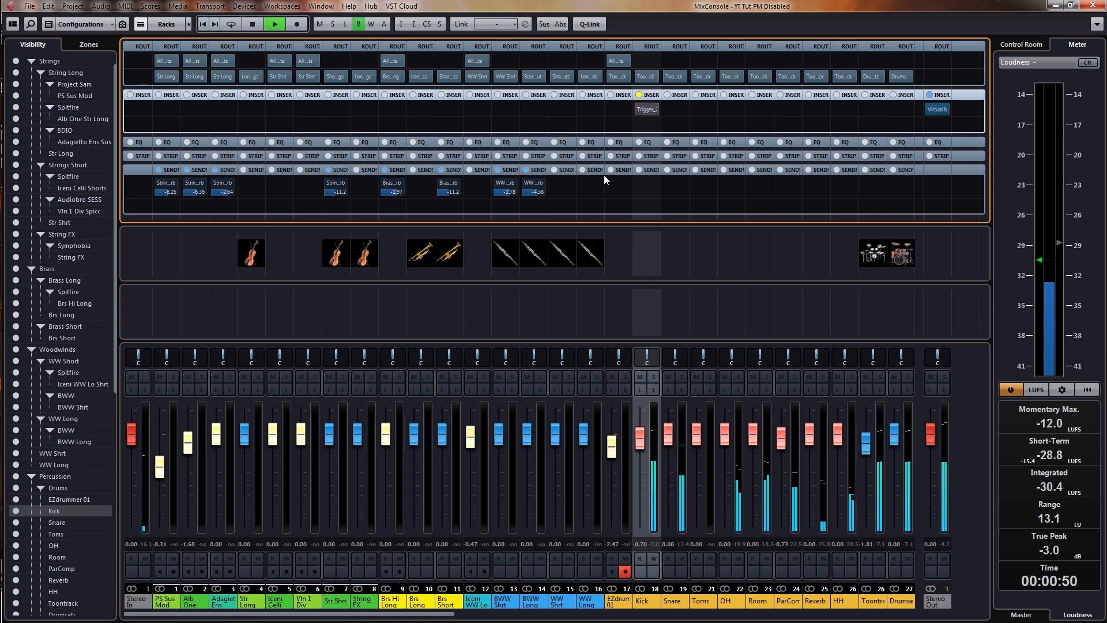
Stop playback, including EZdrummer's groove preview, and close the EZdrummer editor
key("space")
left_click(651, 387)
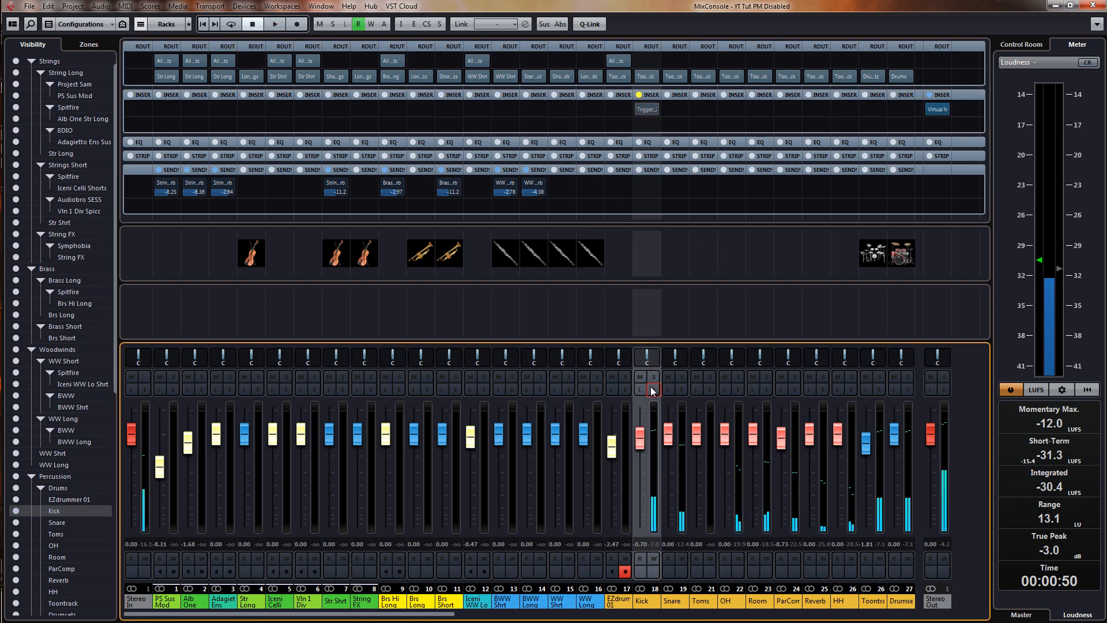
left_click(652, 390)
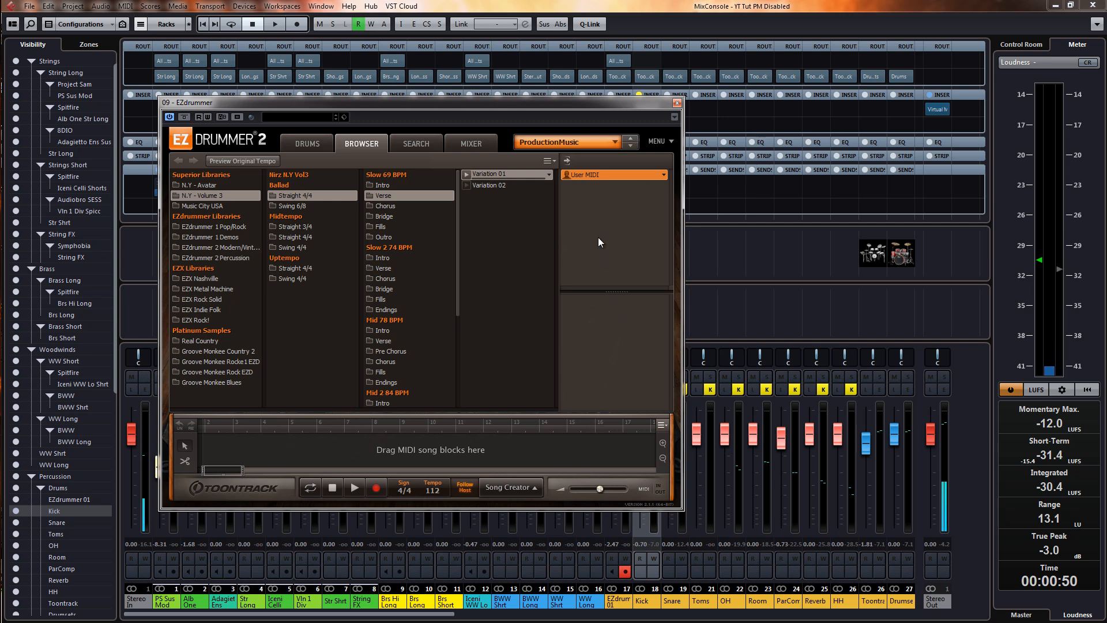
left_click(677, 103)
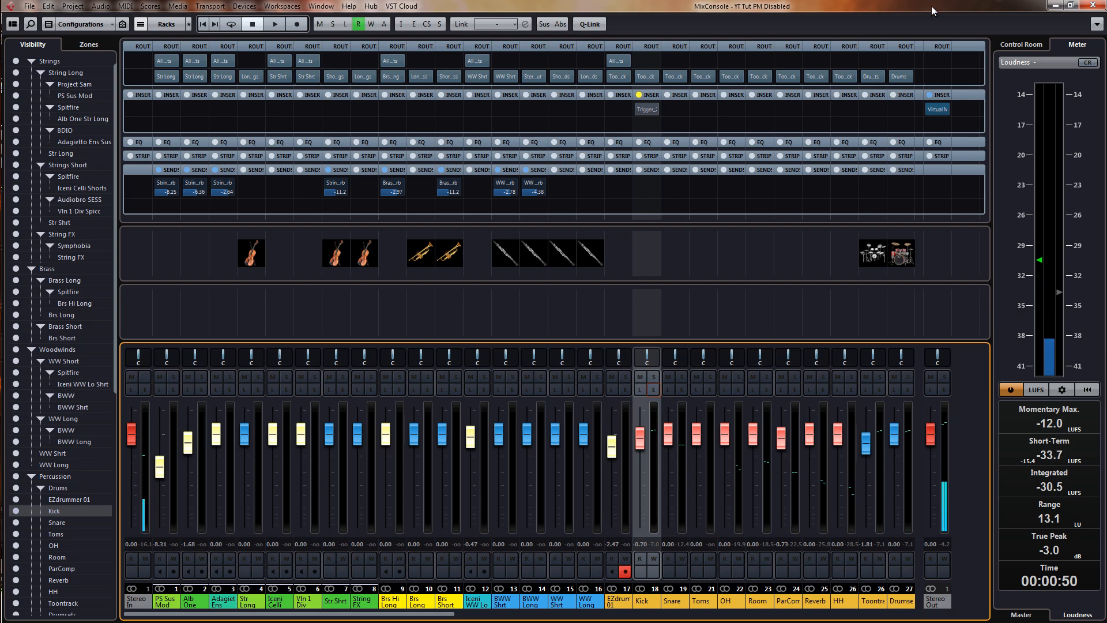
Remove the Trigger_2 plug-in from the Kick channel's first insert slot
left_click_drag(932, 6, 0, 35)
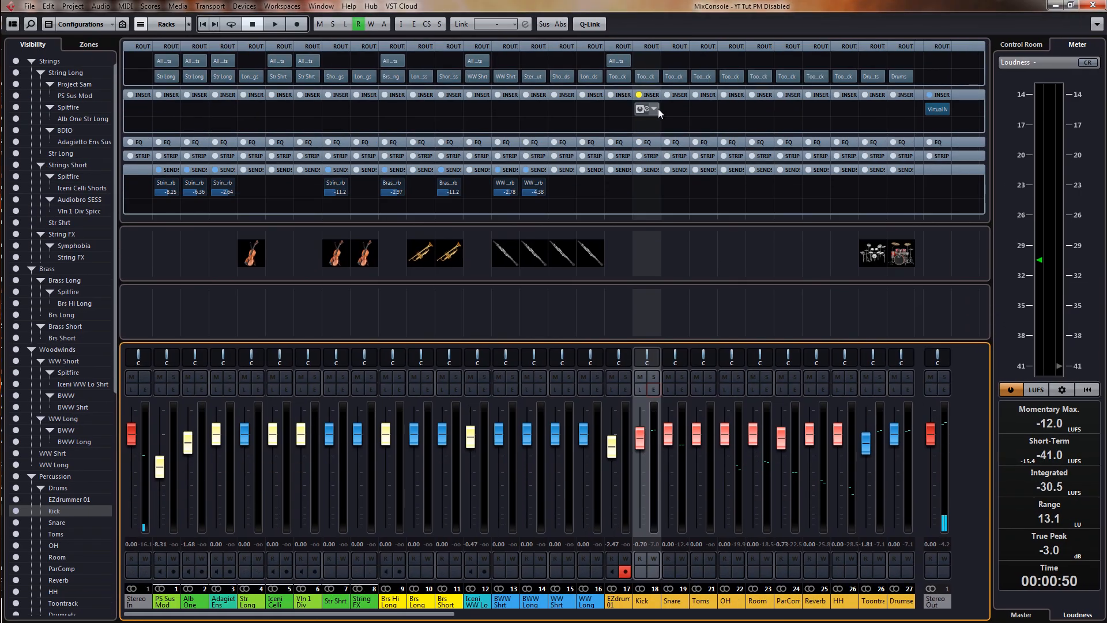
left_click(658, 109)
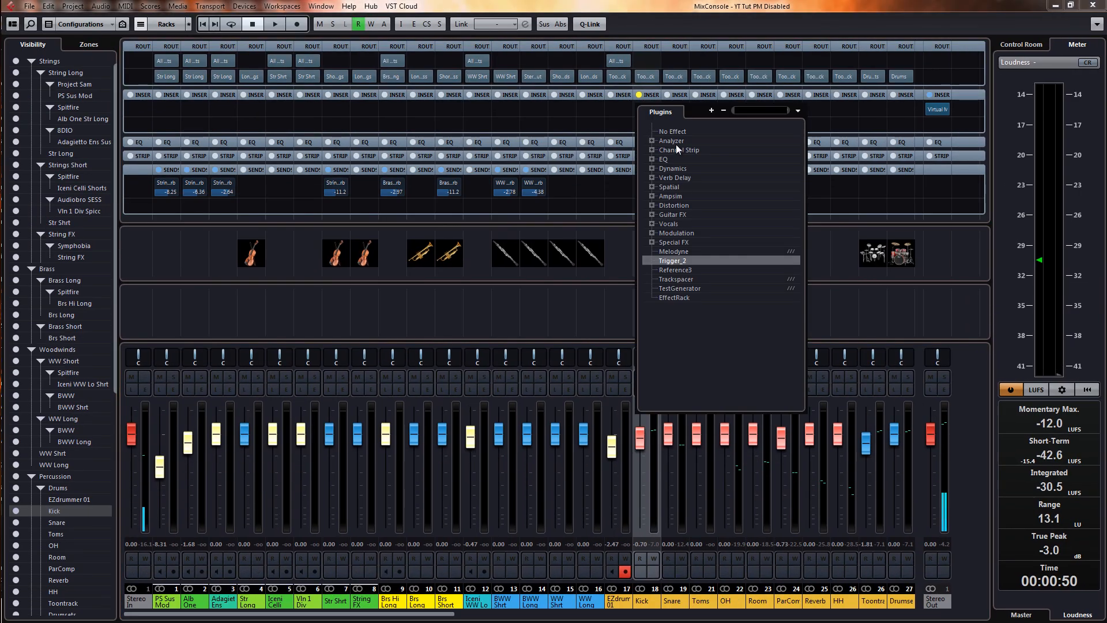
left_click(678, 133)
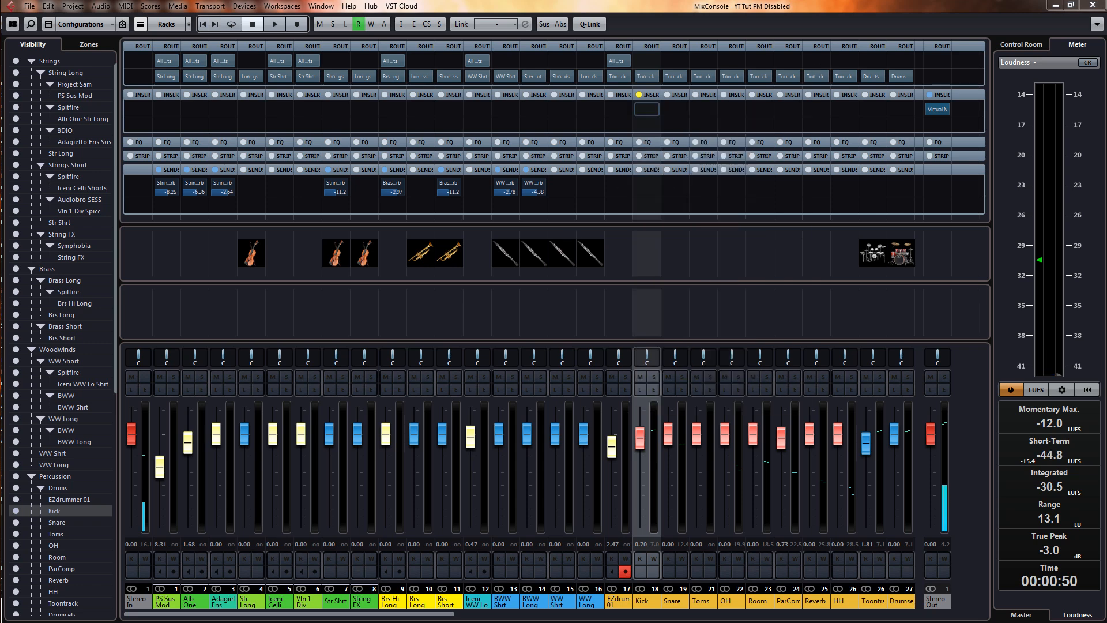
left_click(577, 328)
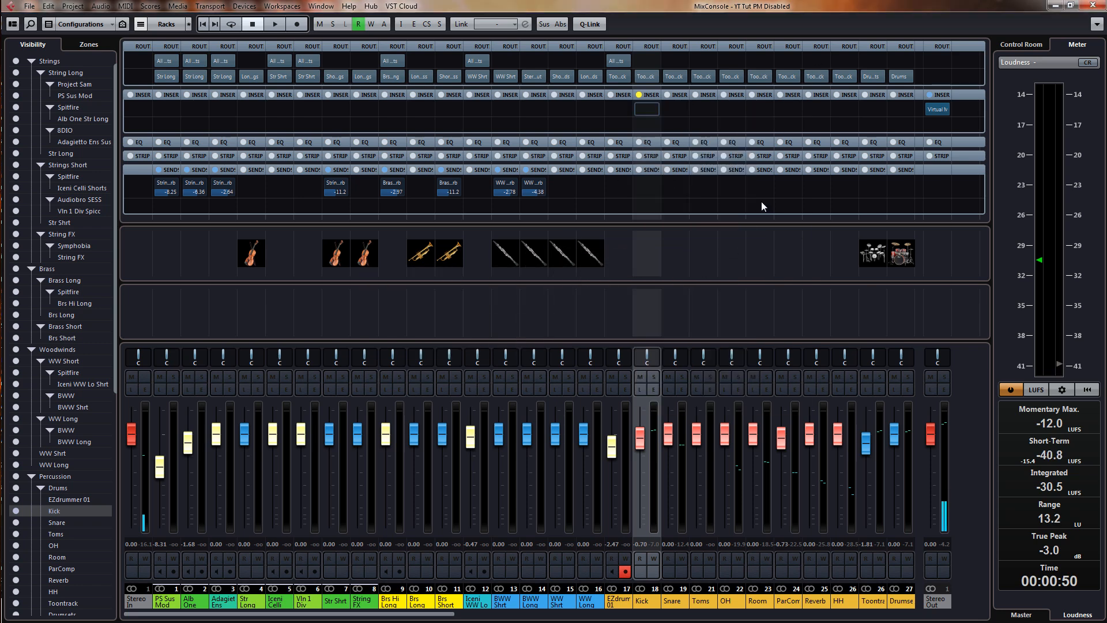
Return to the project window and disable the EZdrummer 01 track in the Drums folder
left_click_drag(844, 5, 0, 5)
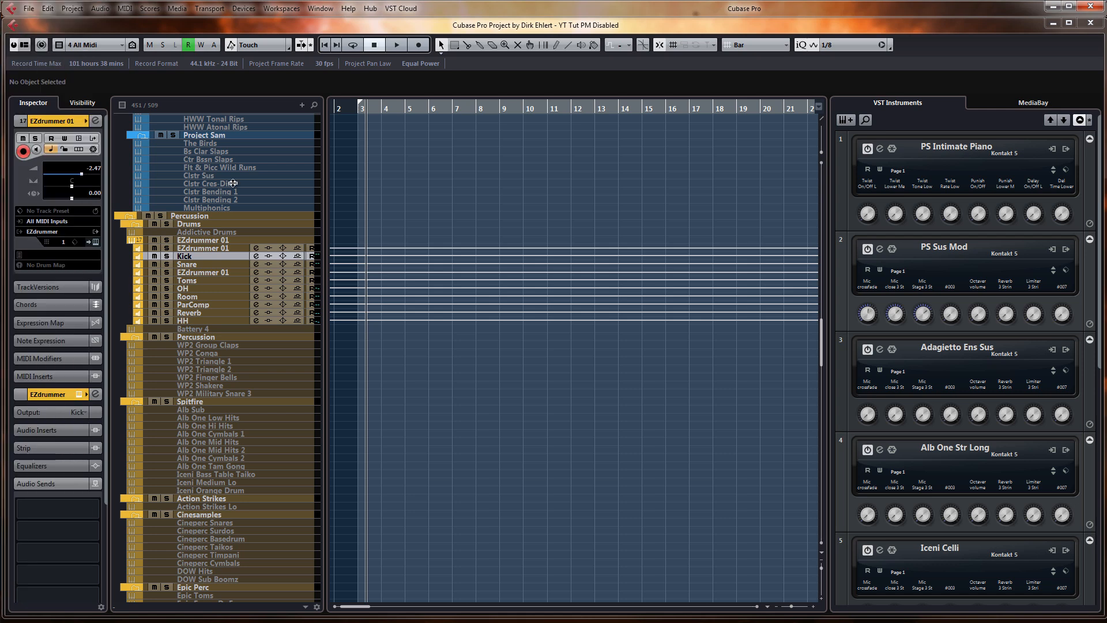
left_click(134, 241)
left_click(197, 241)
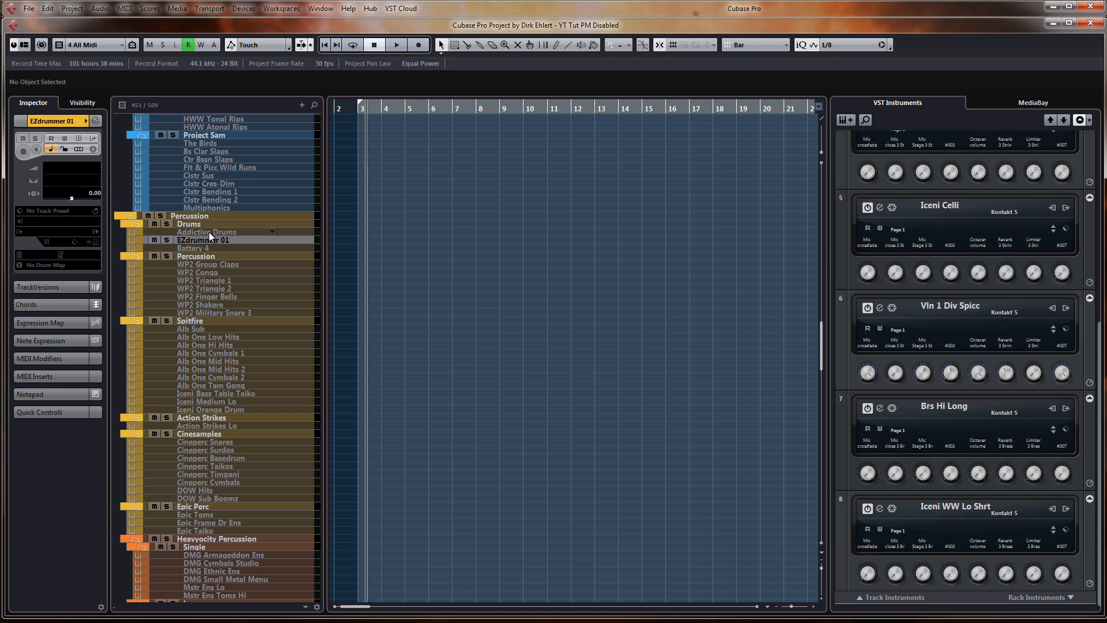
Enable the Addictive Drums track and open its instrument editor on the Gallery page
left_click(207, 232)
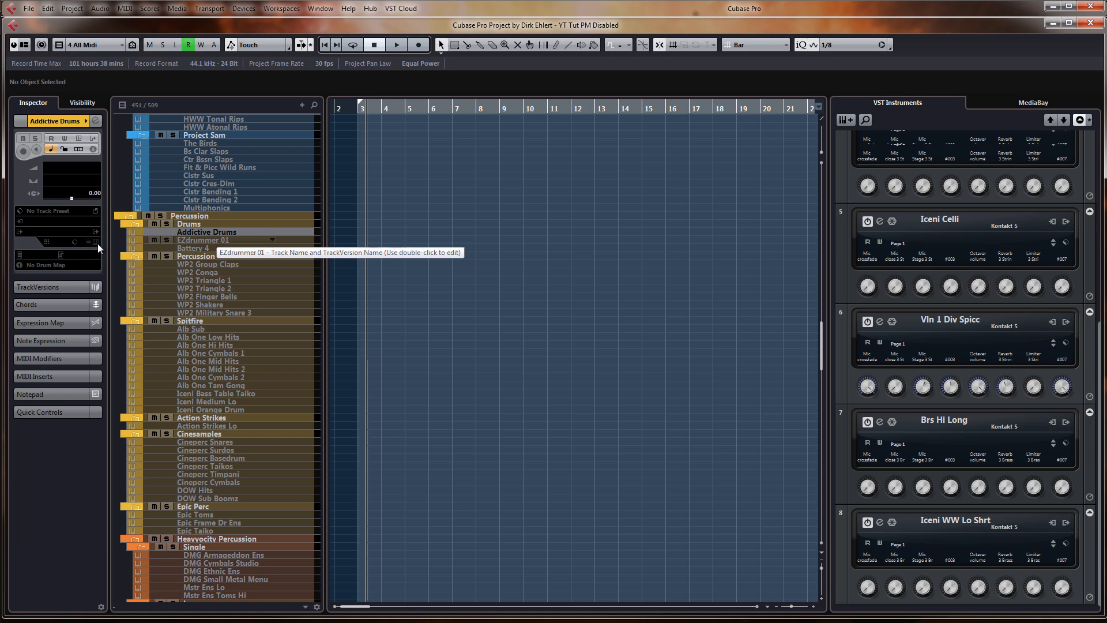
left_click(95, 242)
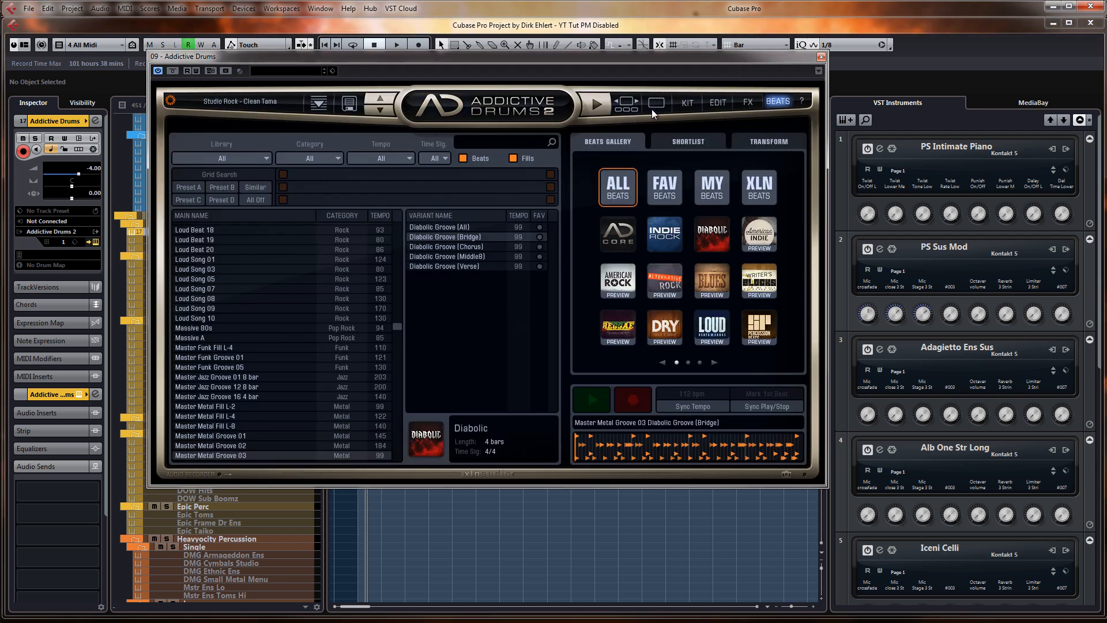
left_click(656, 104)
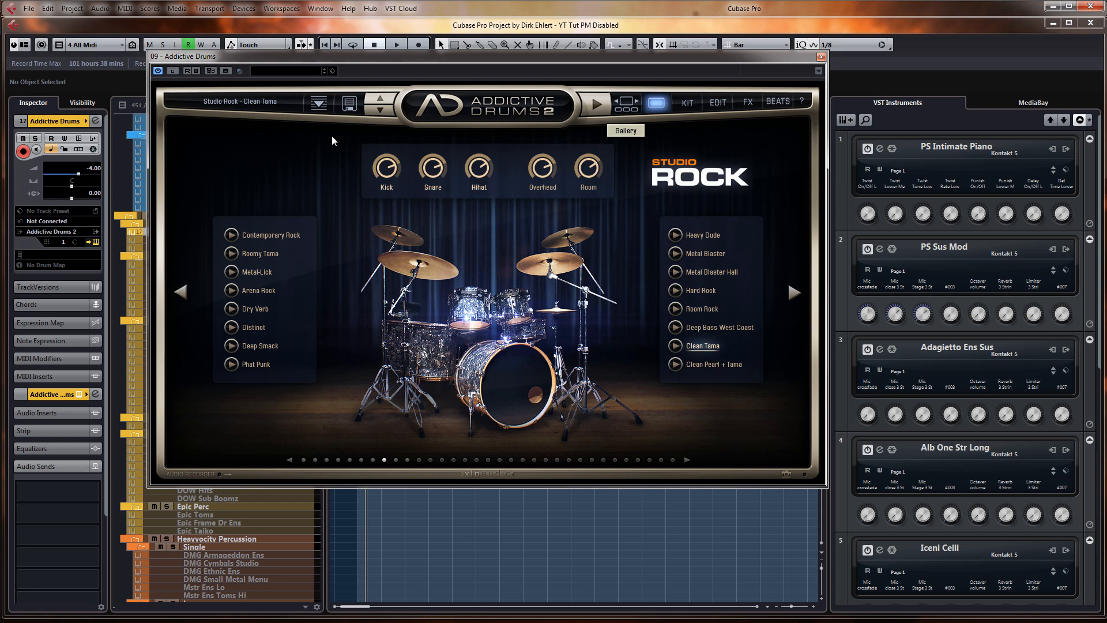
Set the Addictive Drums track's input to All MIDI Inputs and audition the Metal Blaster, Metal Blaster Hall, Metal-Lick and Arena Rock presets
left_click(67, 221)
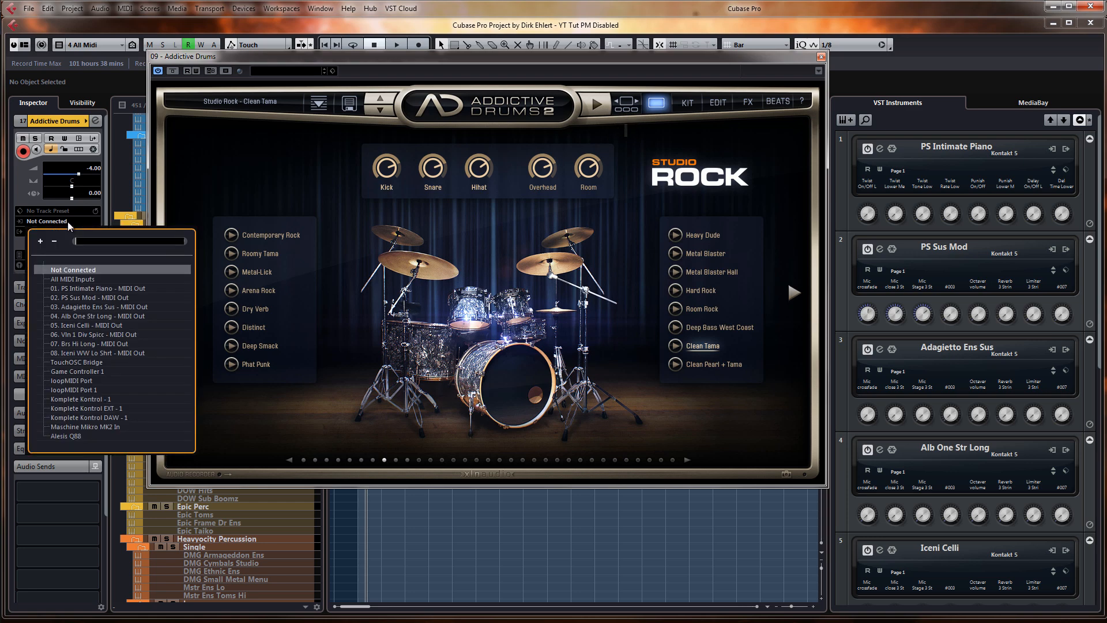
left_click(91, 279)
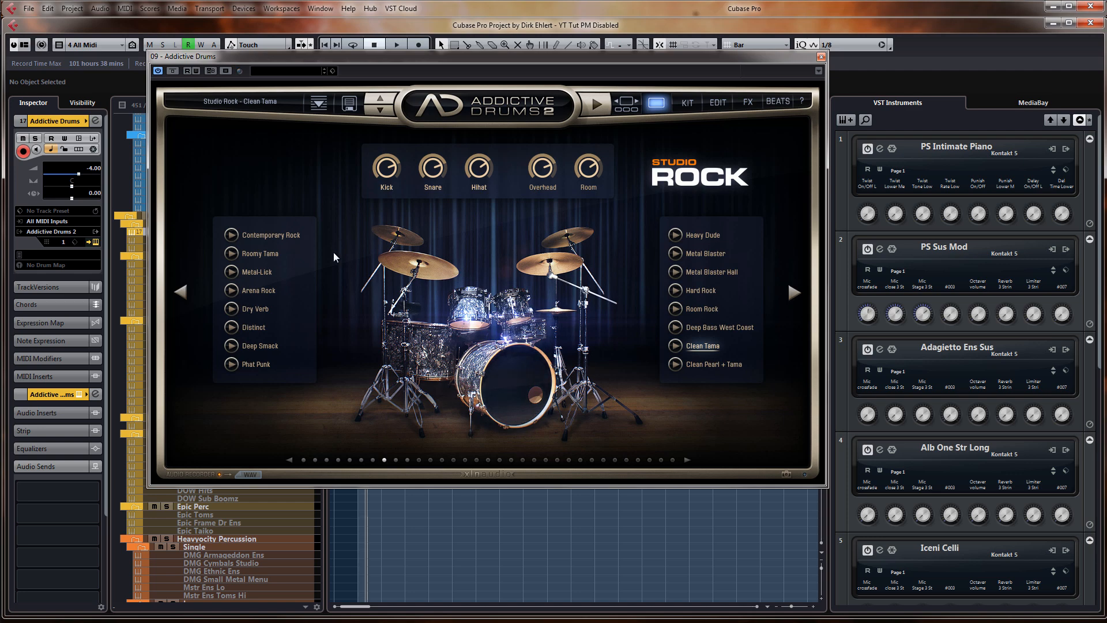
left_click(713, 255)
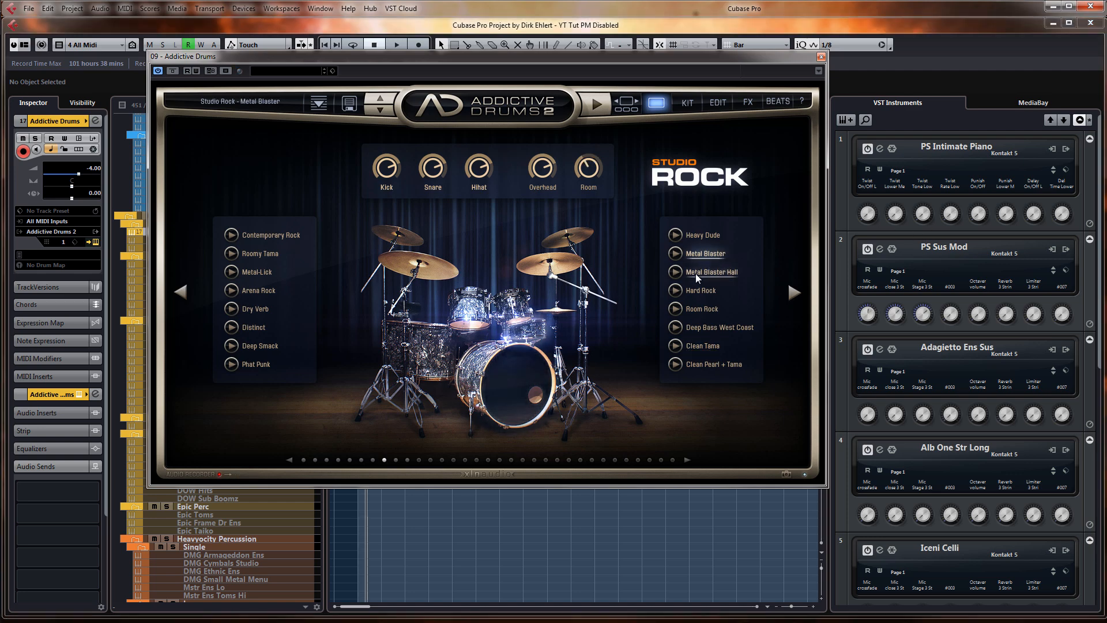
left_click(697, 274)
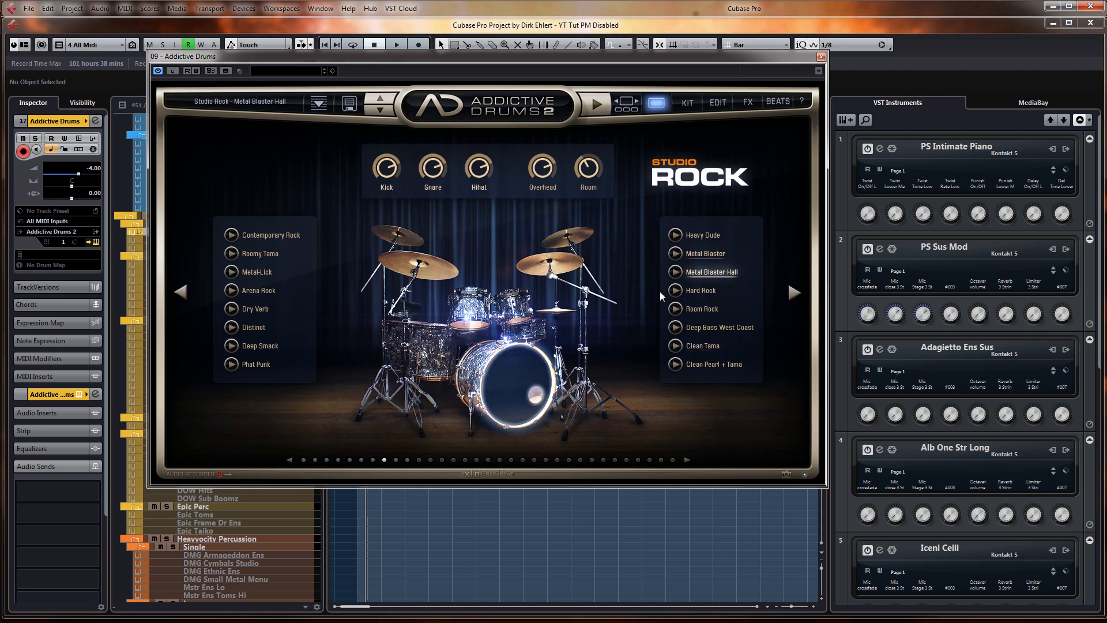
left_click(264, 272)
left_click(261, 290)
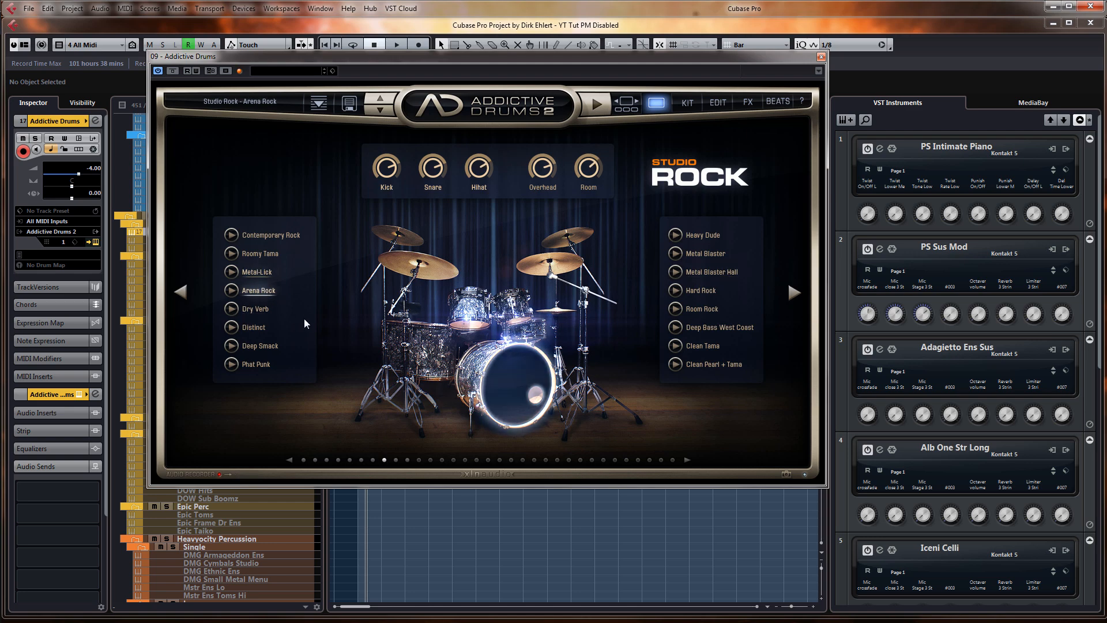
View the kit library explorer in Addictive Drums and bring up the MixConsole behind its editor
left_click(625, 108)
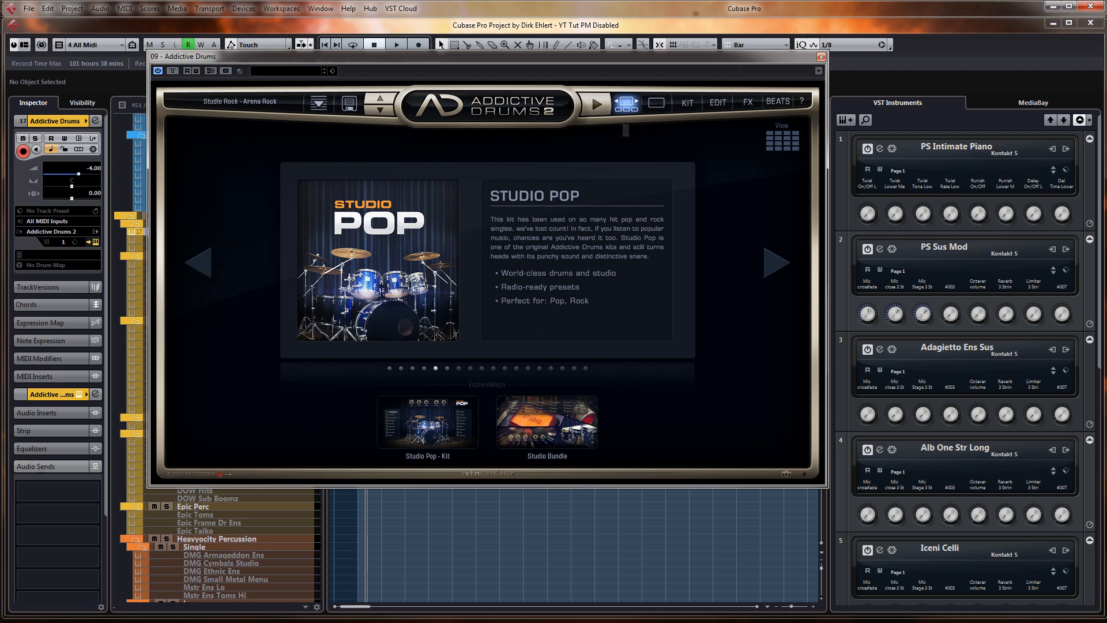
left_click_drag(0, 87, 808, 0)
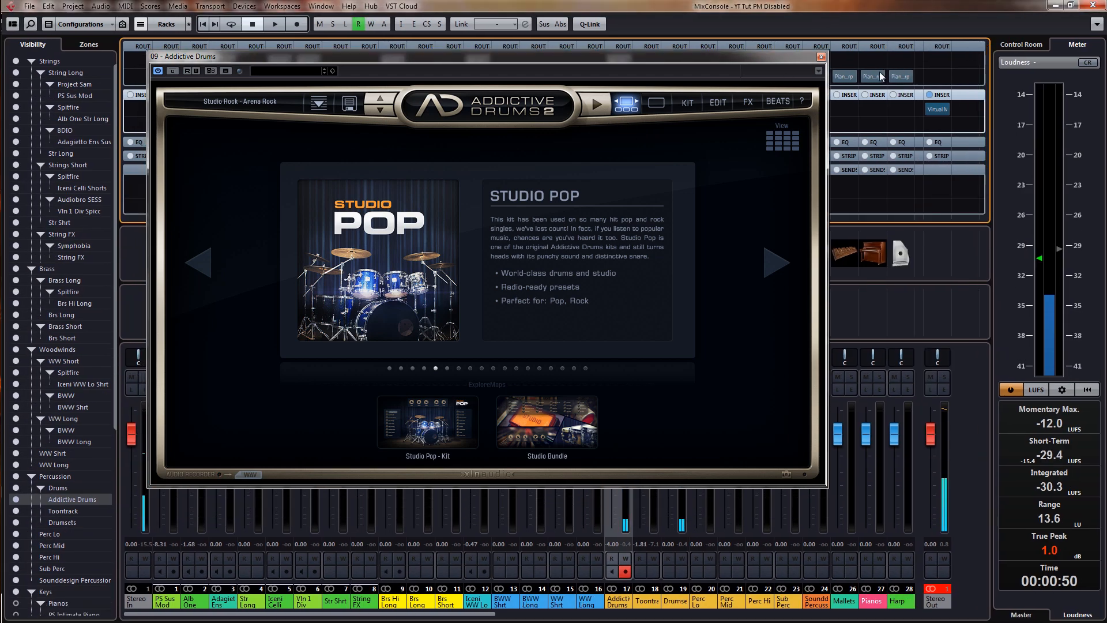
Close the Addictive Drums editor and move the MixConsole away to return to the project window
left_click(822, 57)
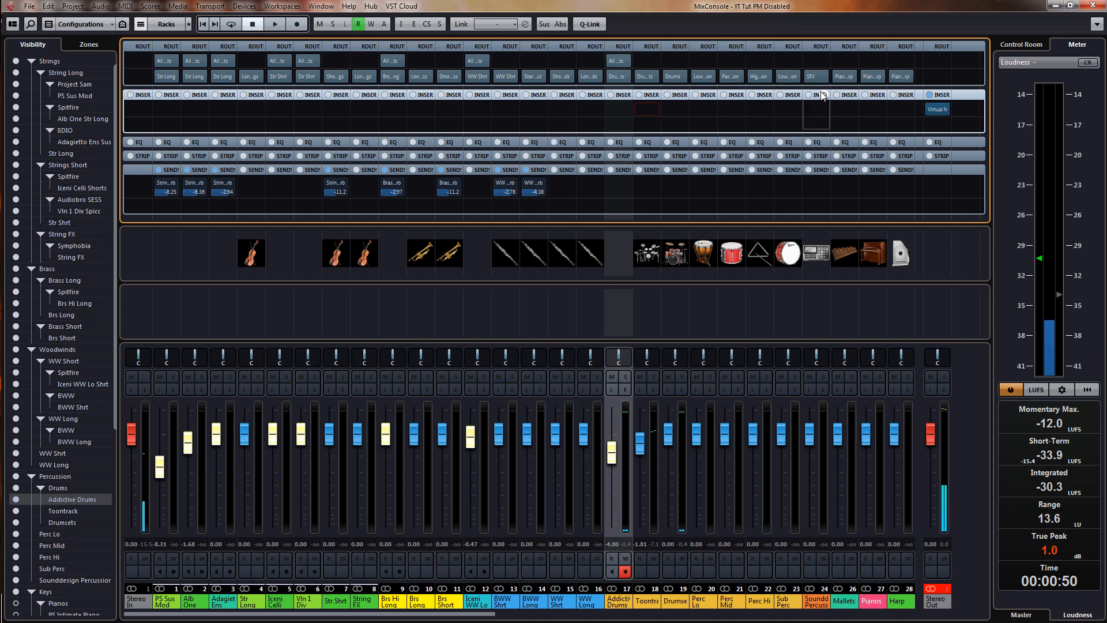
left_click_drag(906, 12, 0, 5)
left_click(639, 422)
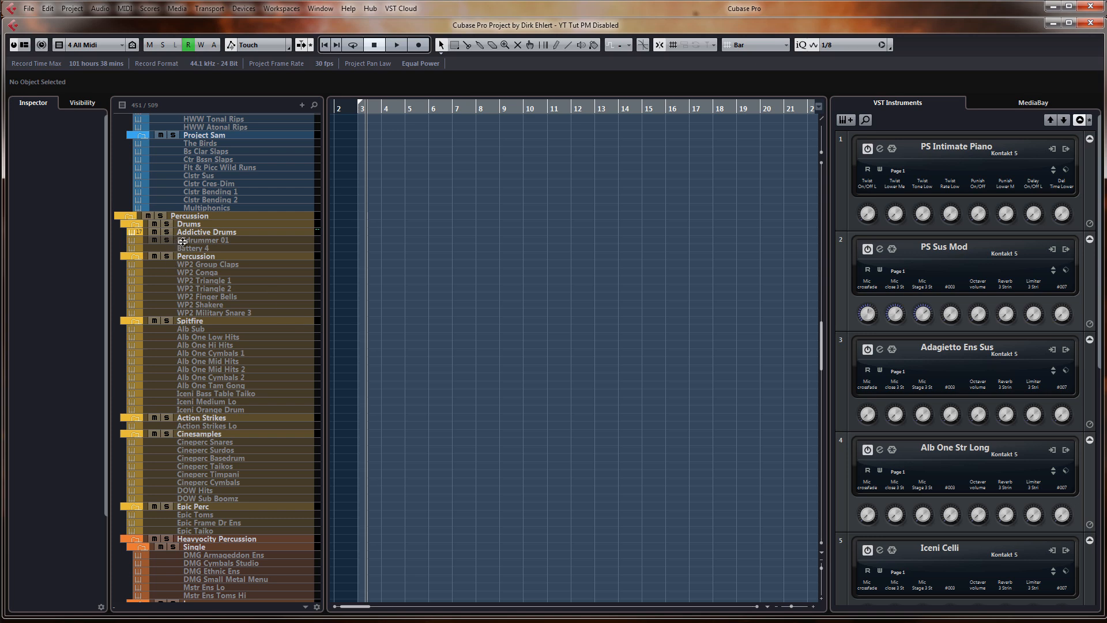
Reopen the Addictive Drums editor from its track, show the Explore page and load the Hard Rock preset
left_click(207, 233)
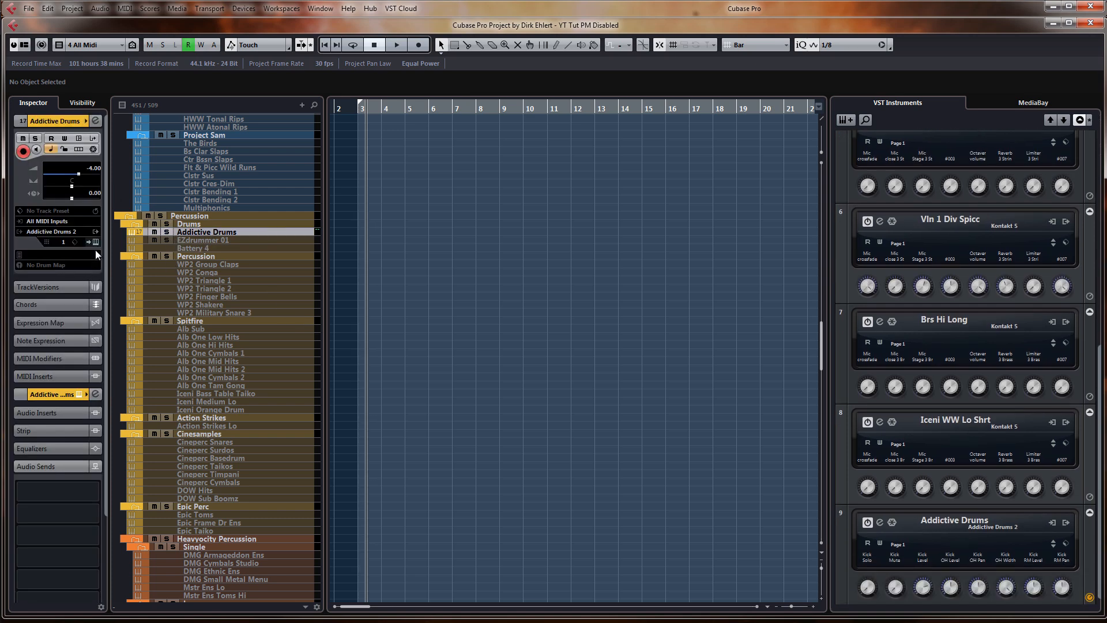
left_click(96, 243)
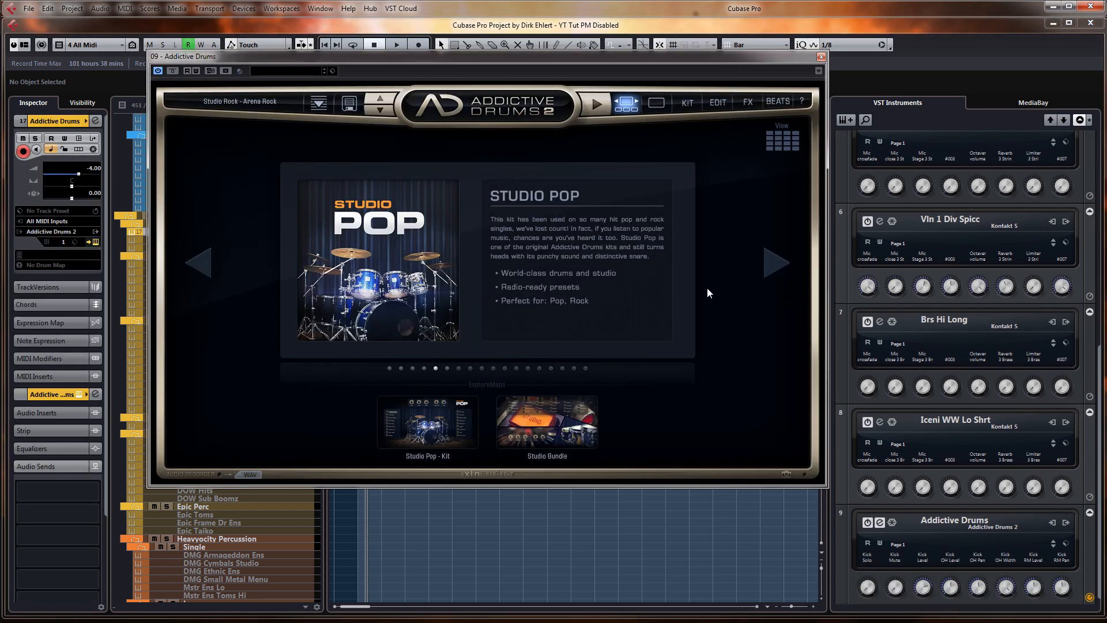
left_click(655, 103)
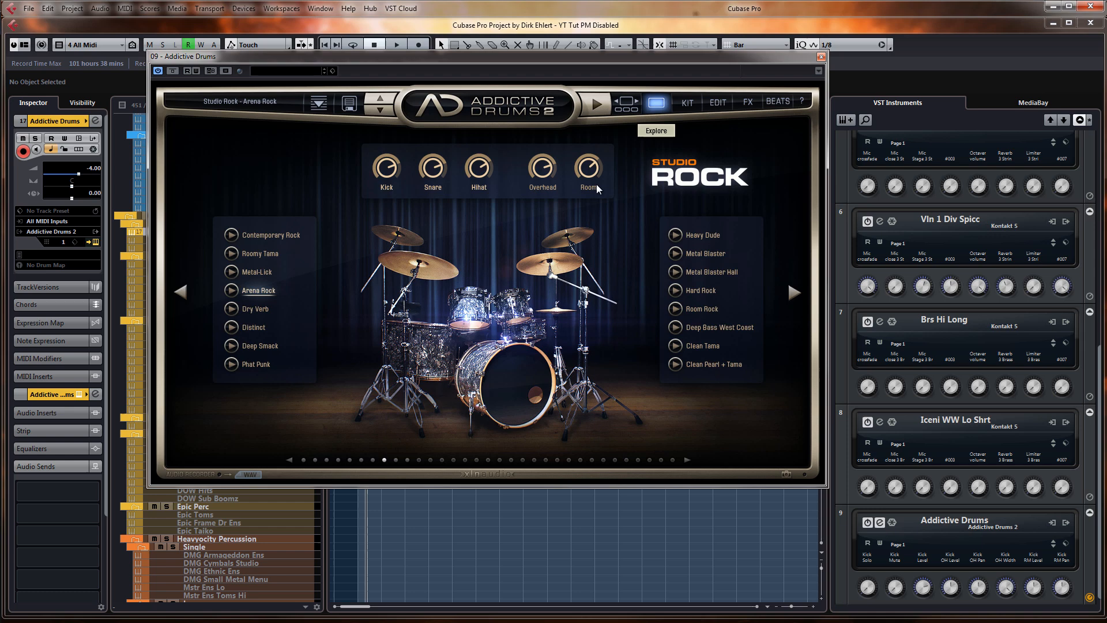
left_click(704, 297)
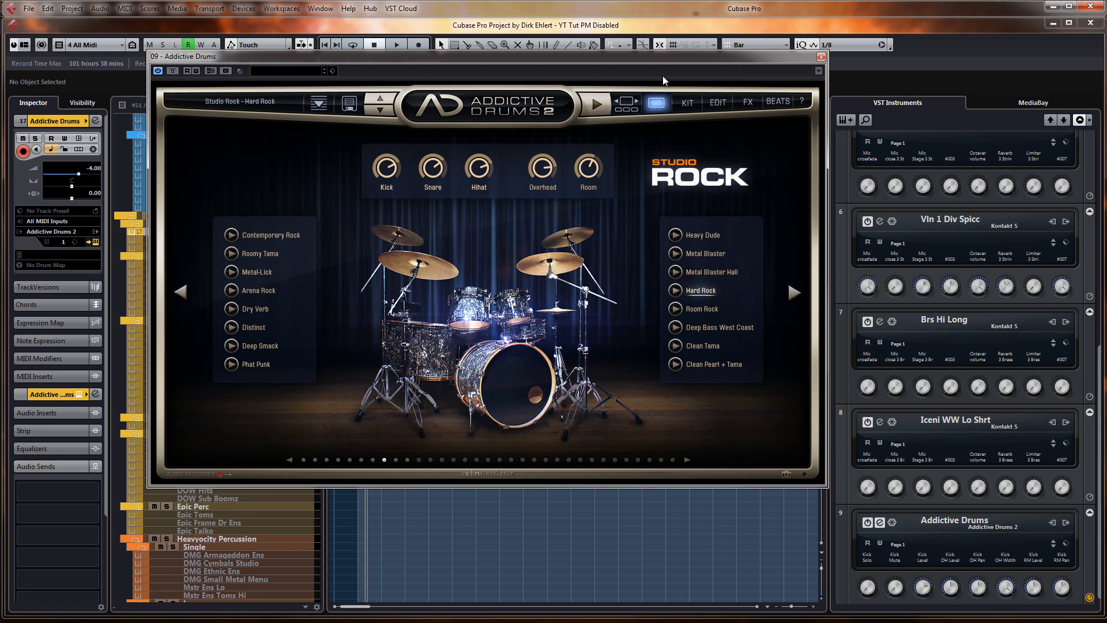
Close the Addictive Drums editor and disable the Addictive Drums track
left_click(822, 57)
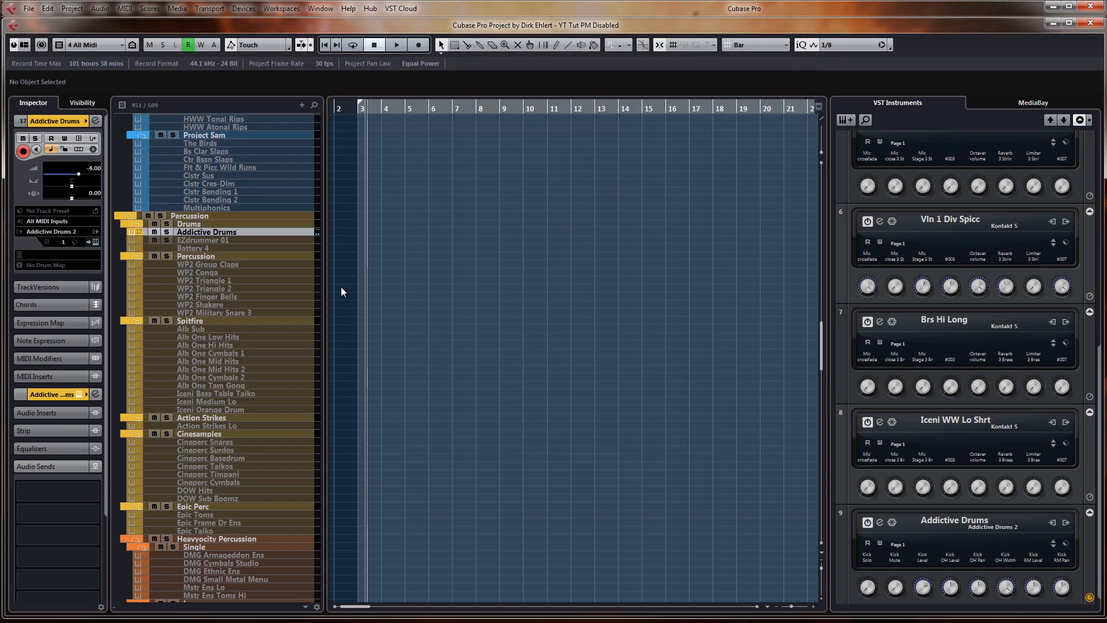
left_click(208, 225)
left_click(207, 233)
key("shift+d")
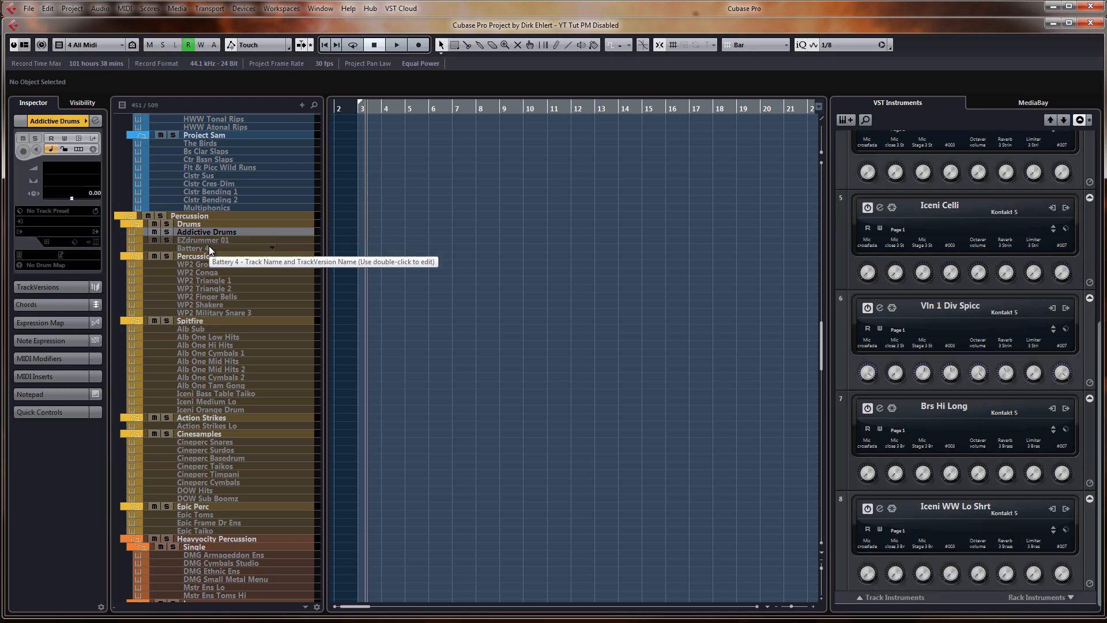
Enable the Battery 4 track, set its input to All MIDI Inputs and audition the Mad Flavor Kit in its editor
left_click(209, 246)
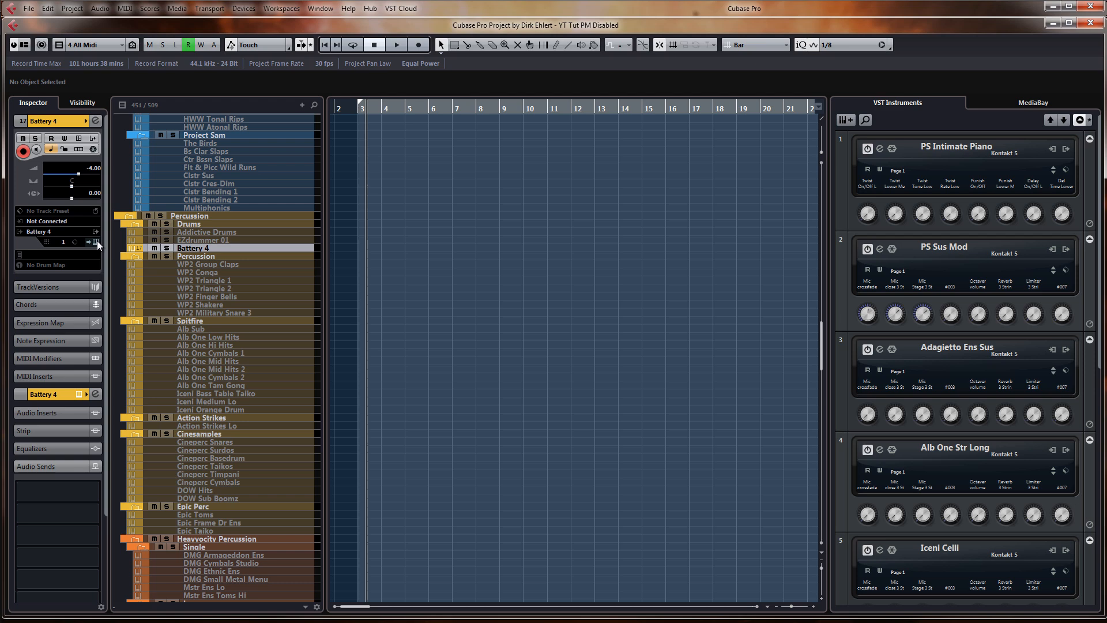
left_click(96, 241)
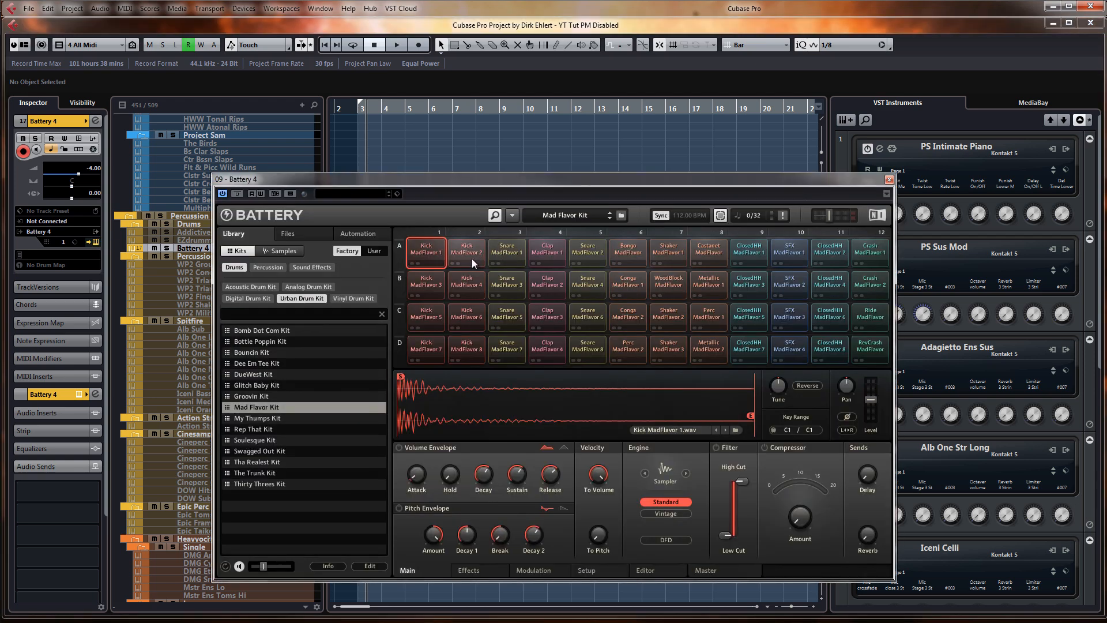
left_click(58, 221)
left_click(75, 279)
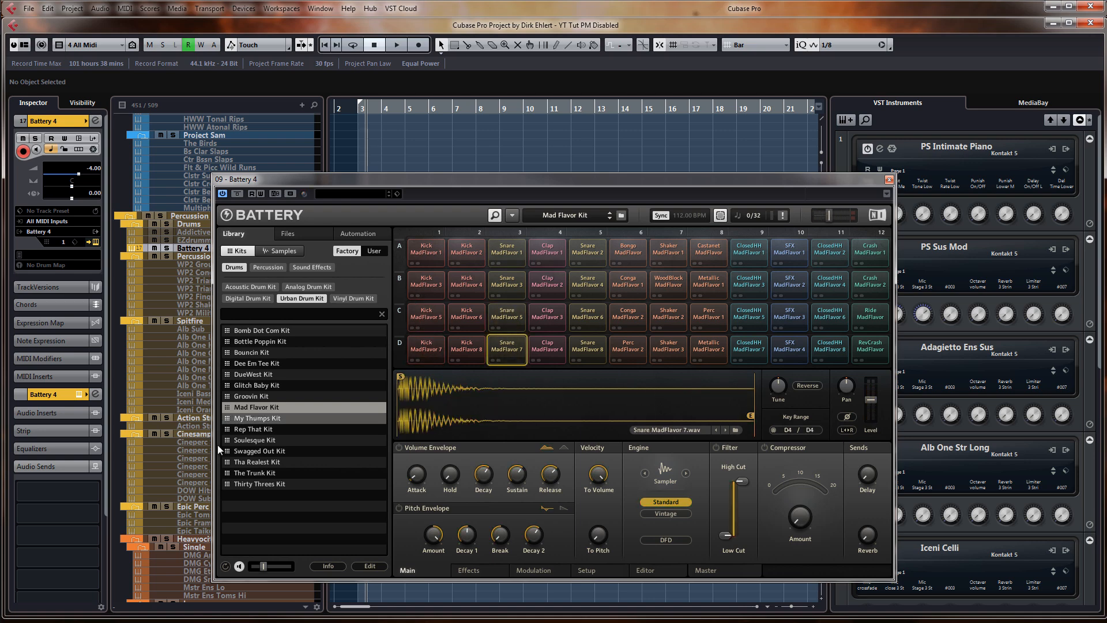
left_click(889, 179)
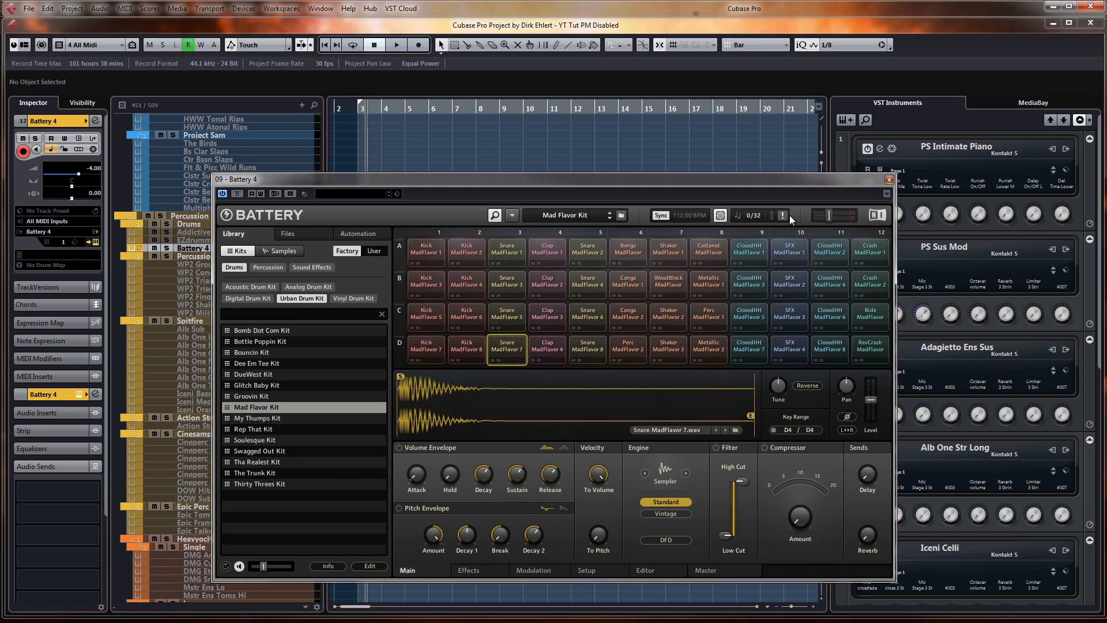
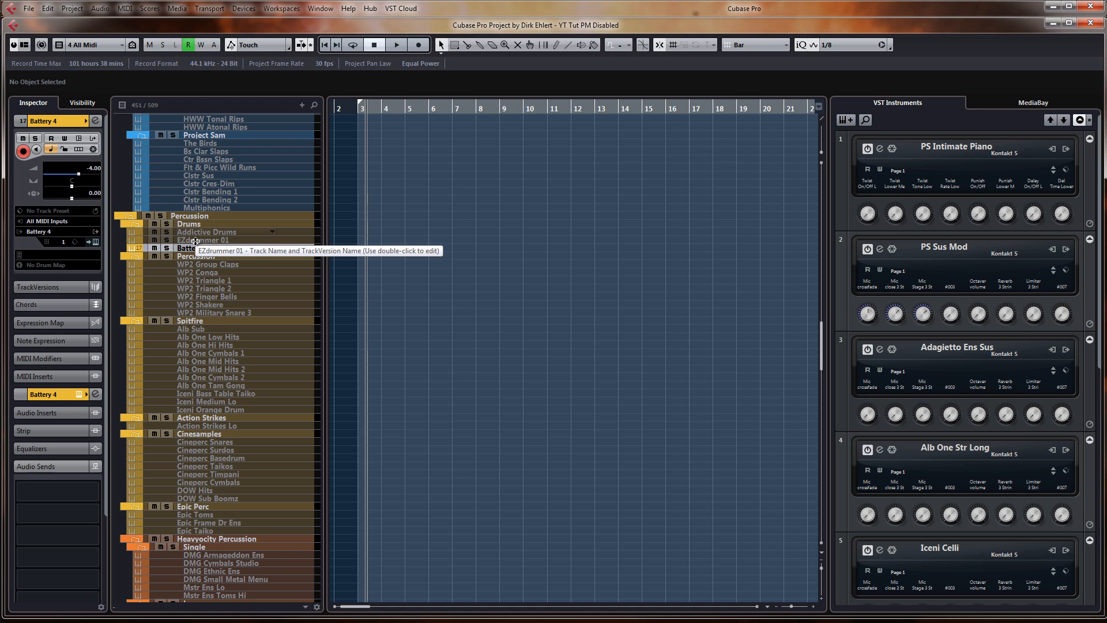
Enable the WP2 Group Claps track in the Percussion folder and audition its Kontakt instrument
left_click(233, 265)
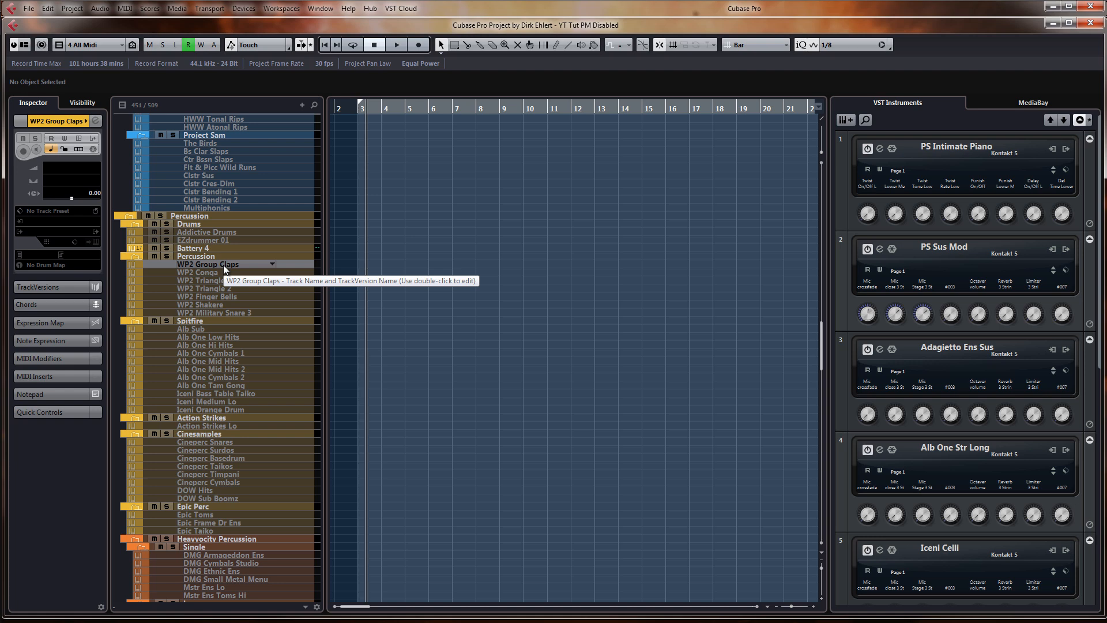
key("shift+e")
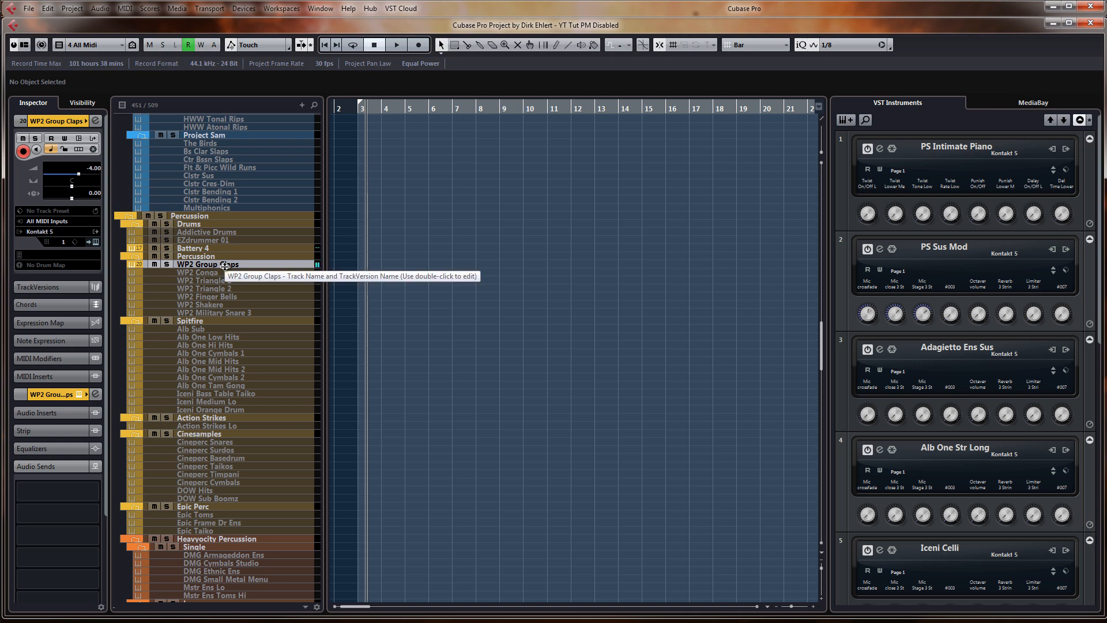
left_click(232, 274)
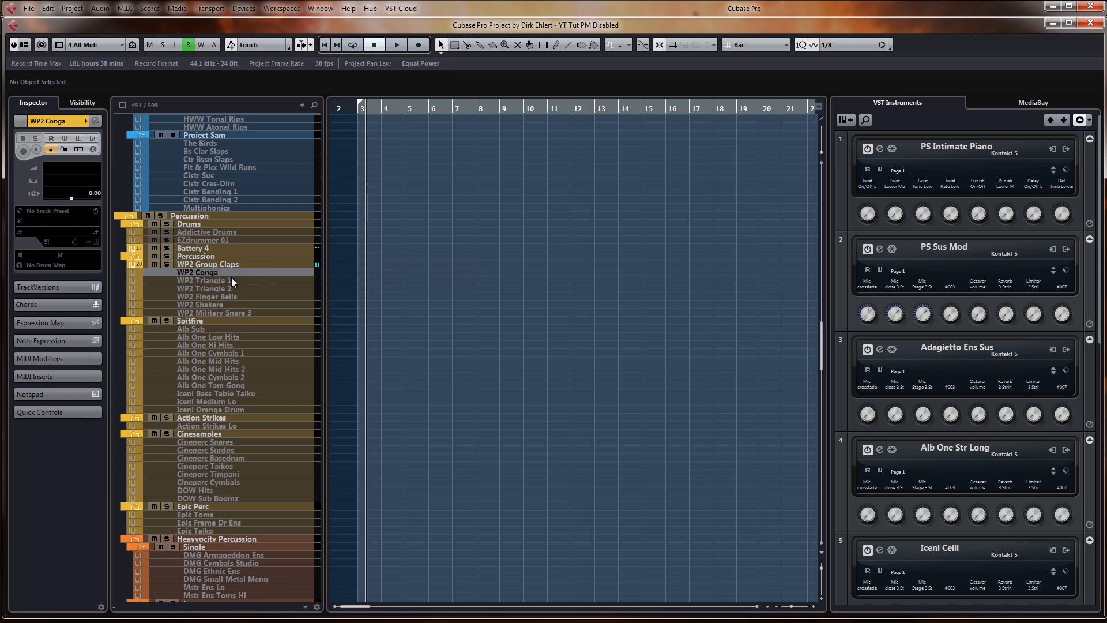
left_click(231, 288)
left_click(201, 256)
left_click(201, 264)
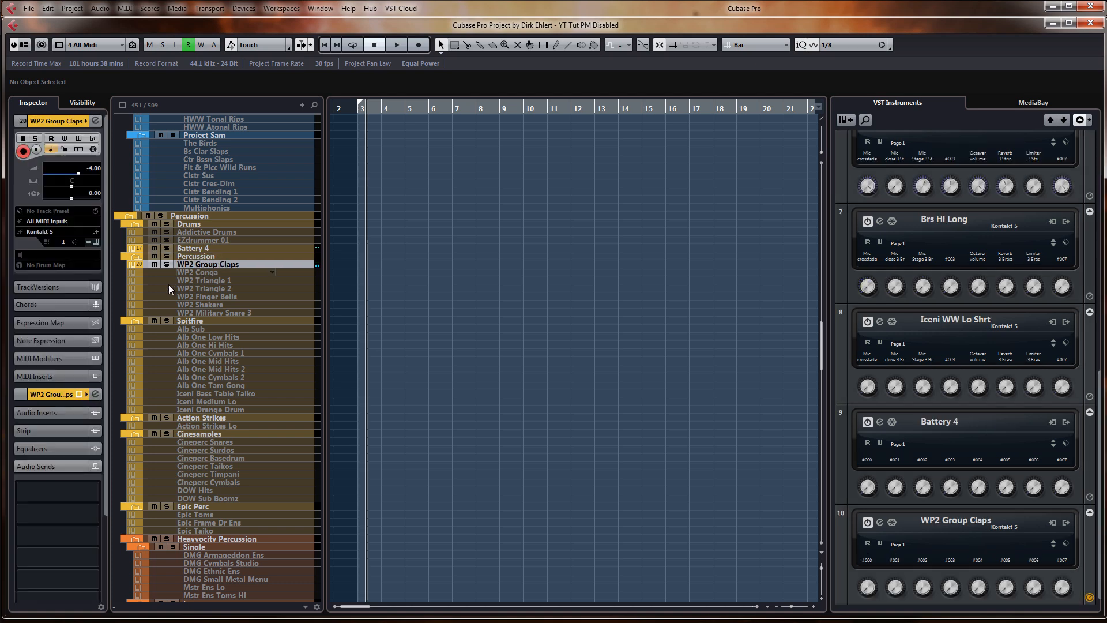
left_click(96, 241)
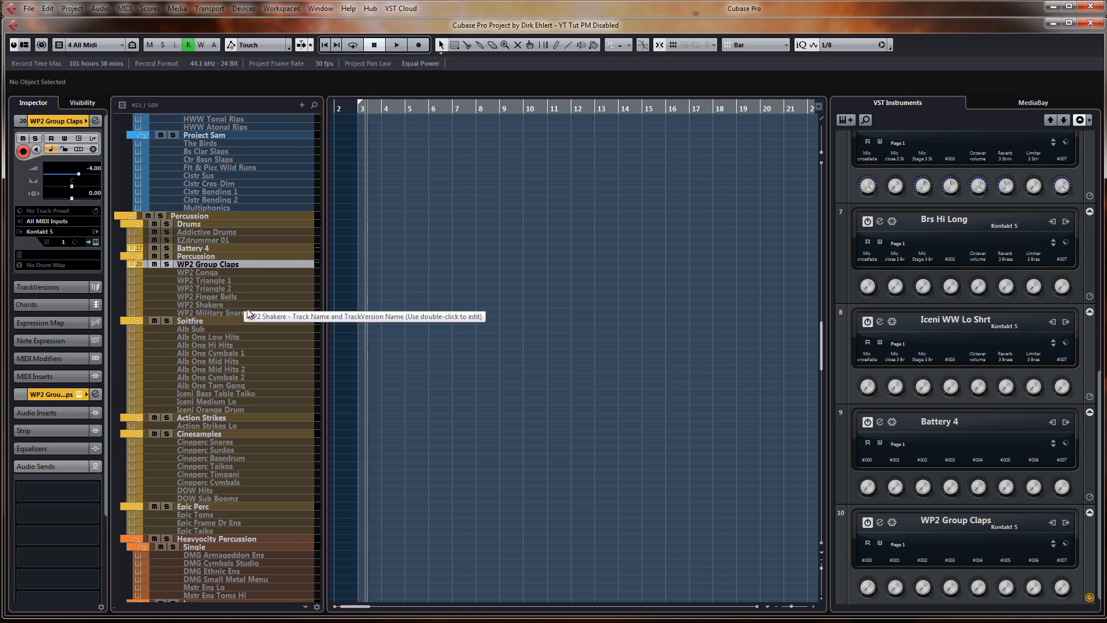
Enable the WP2 Conga track and open its Kontakt instrument editor
left_click(224, 274)
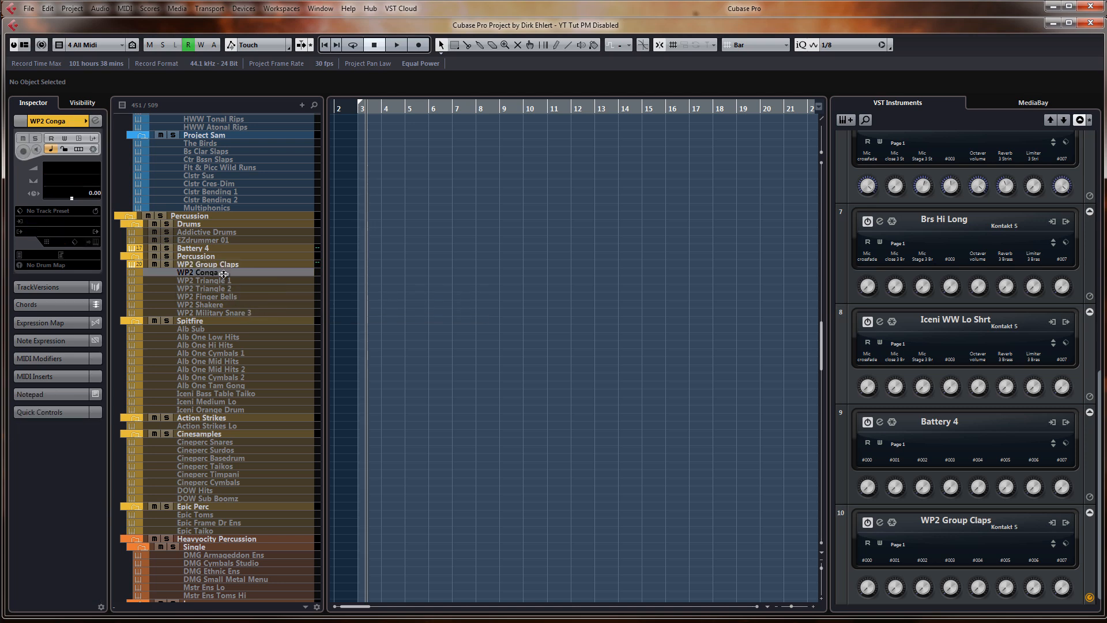
key("shift+e")
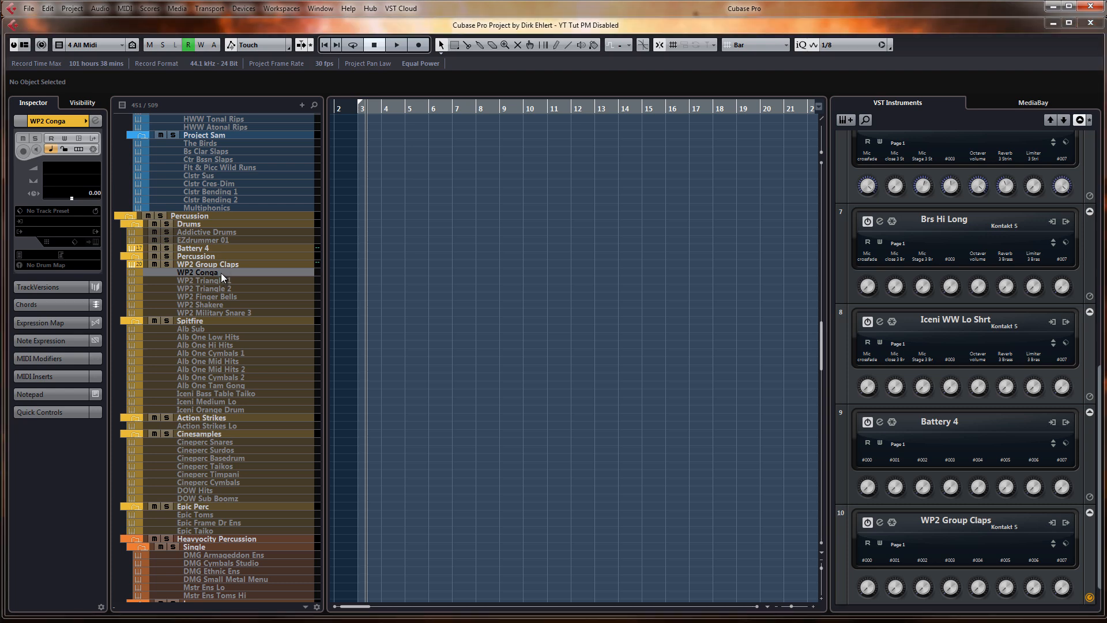
left_click(96, 243)
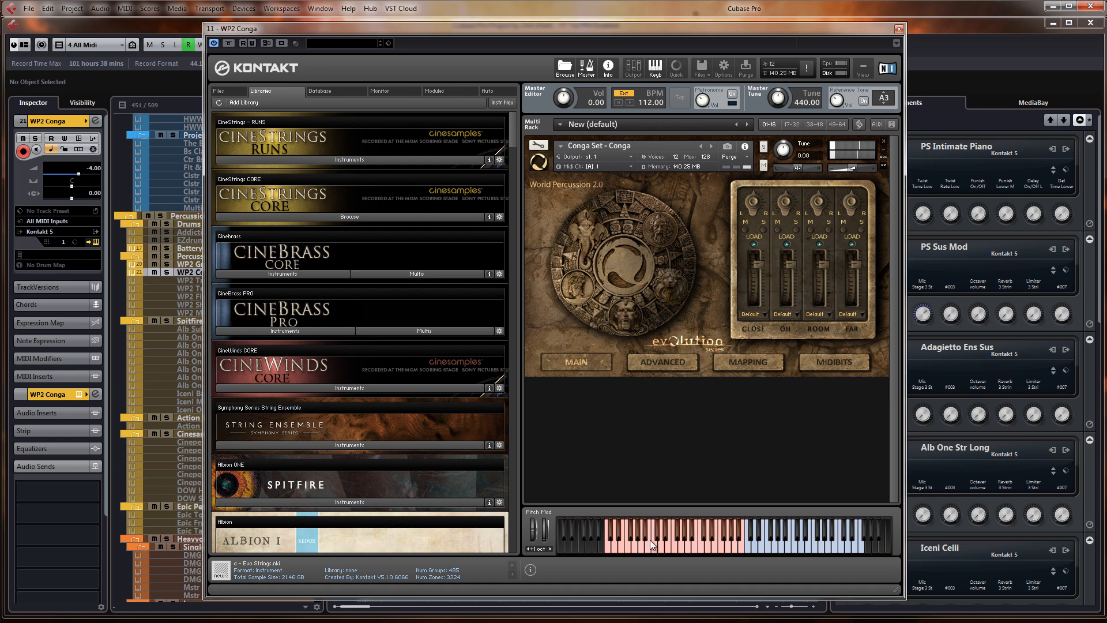
Show the transport panel and set the project tempo to 170 BPM
key("F2")
left_click(771, 449)
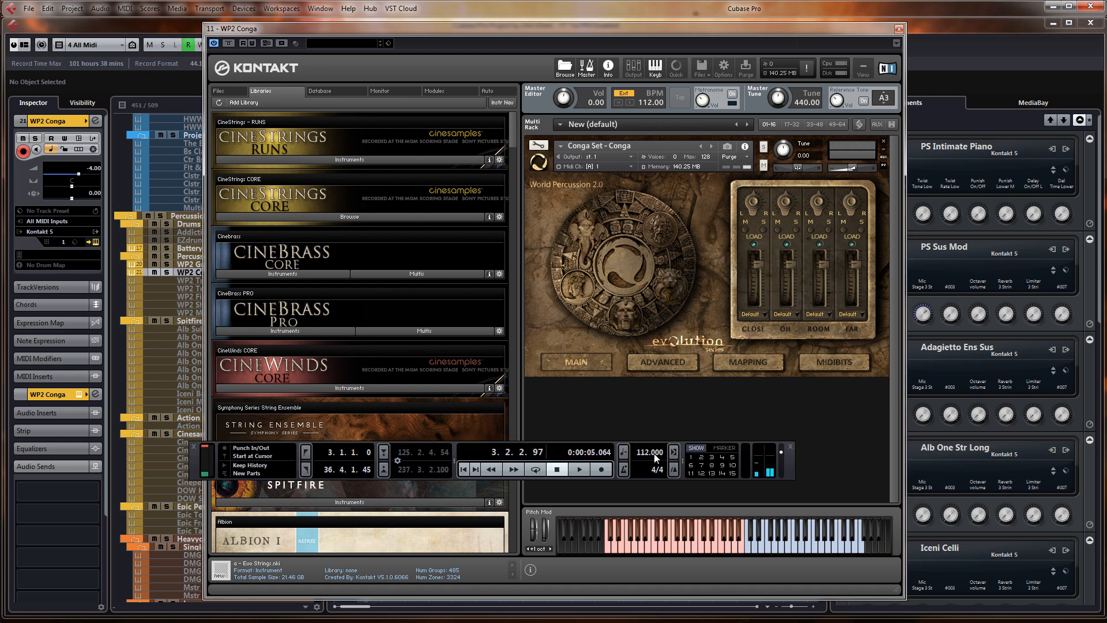
left_click(642, 454)
type("1000")
key("Return")
type("170")
key("Return")
Audition the Conga Set's keyswitched loops on Kontakt's on-screen keyboard, then close the instrument editor
left_click(642, 541)
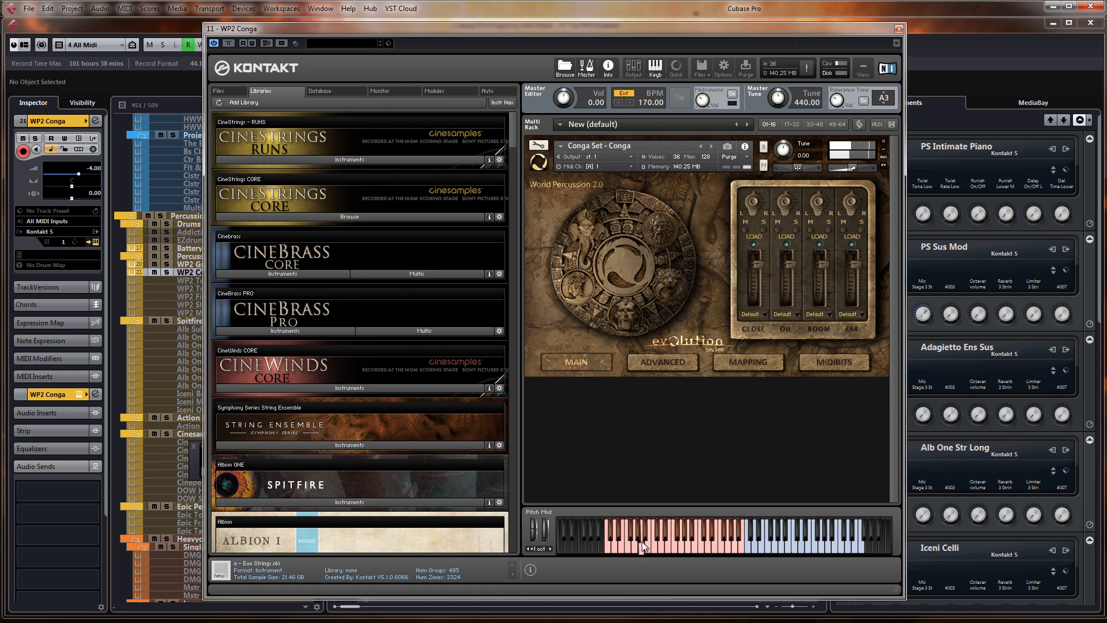
left_click(654, 545)
left_click(900, 29)
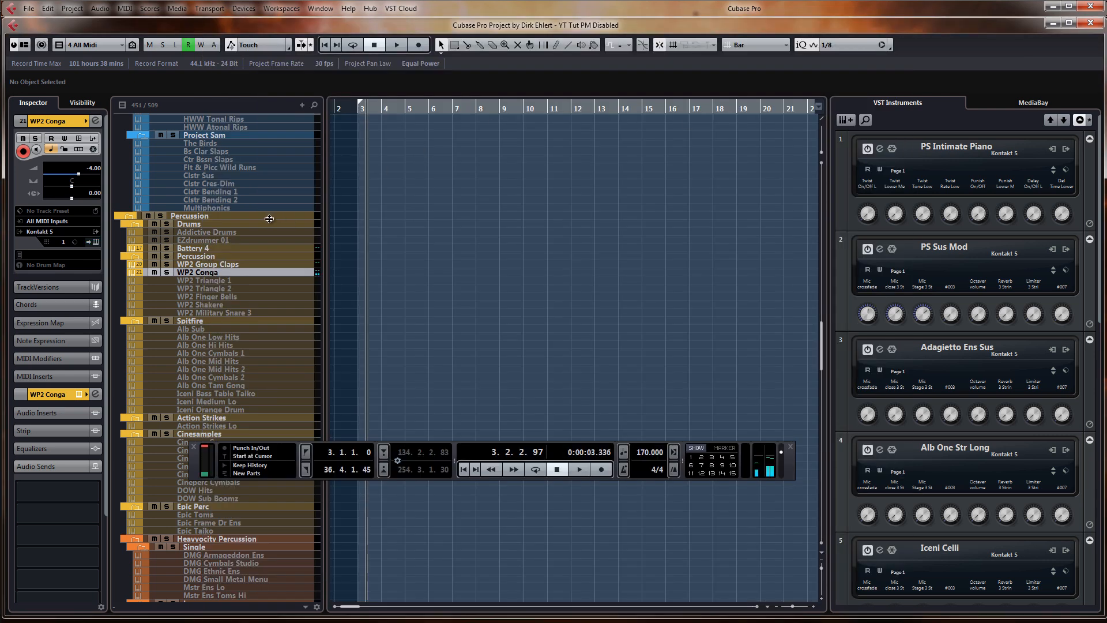
Enable the Alb One Low Hits track in the Spitfire folder and bring its Kontakt editor into view
scroll(282, 216, "down", 4)
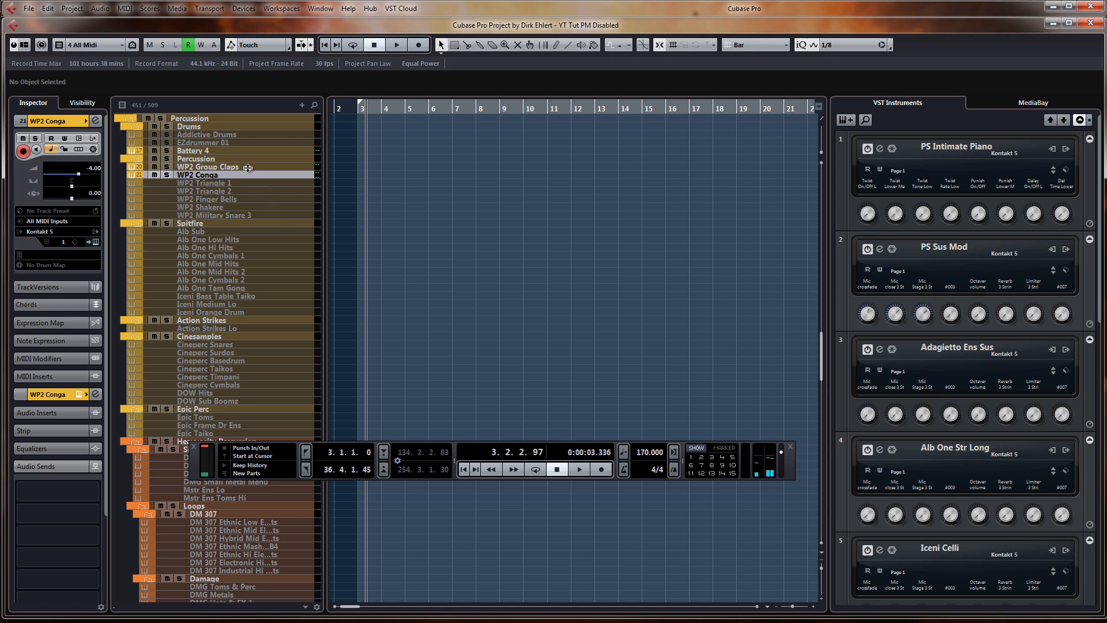
left_click(240, 215)
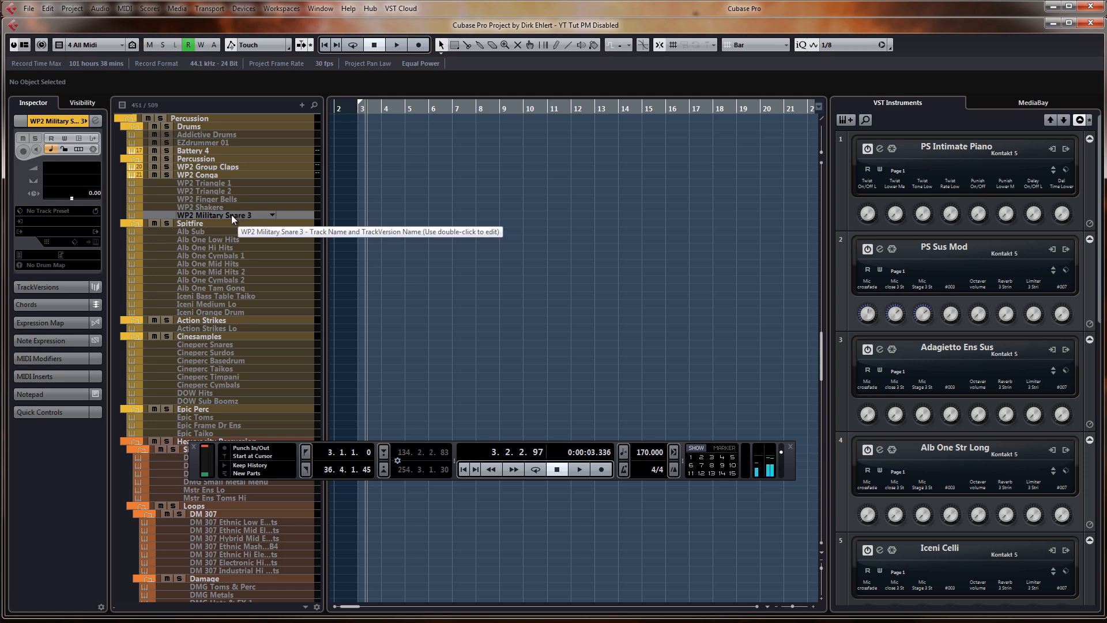
left_click(231, 232)
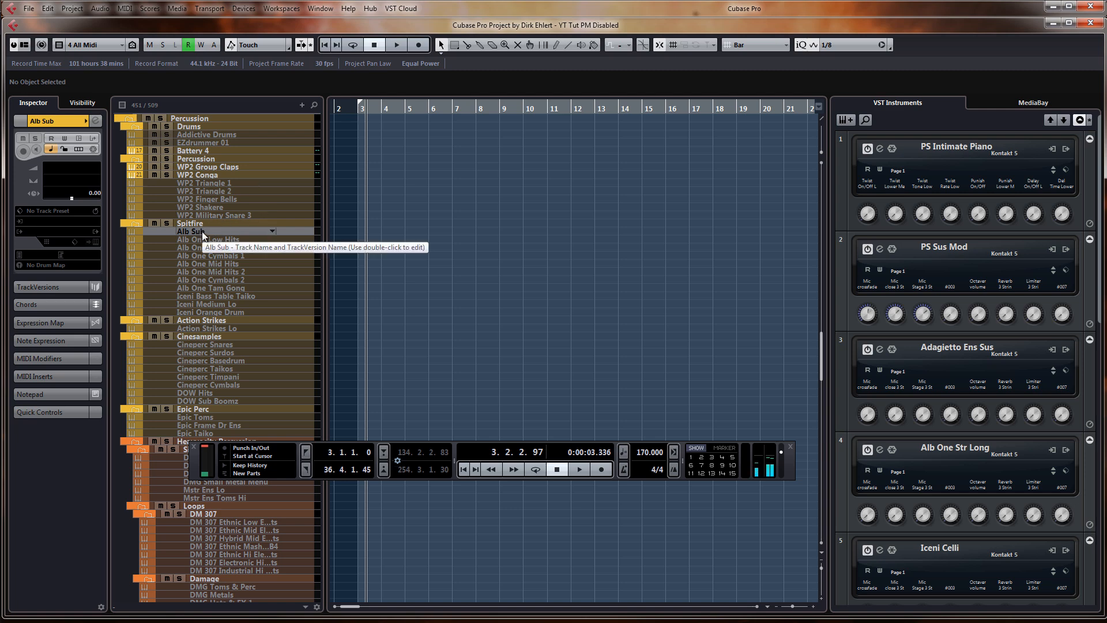
left_click(248, 240)
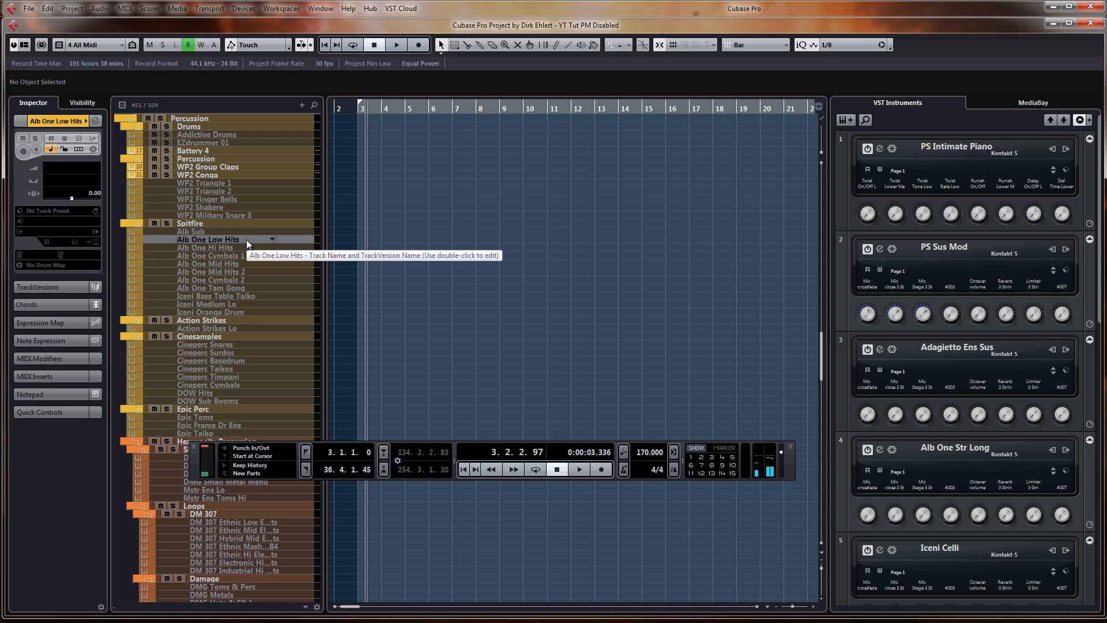
key("shift+e")
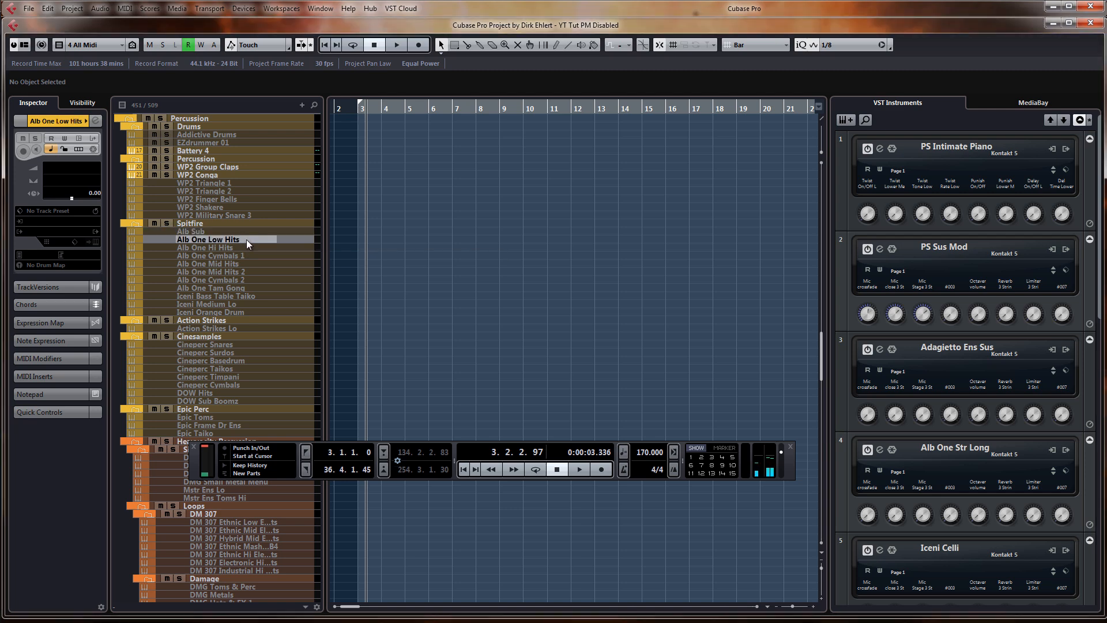
left_click(94, 241)
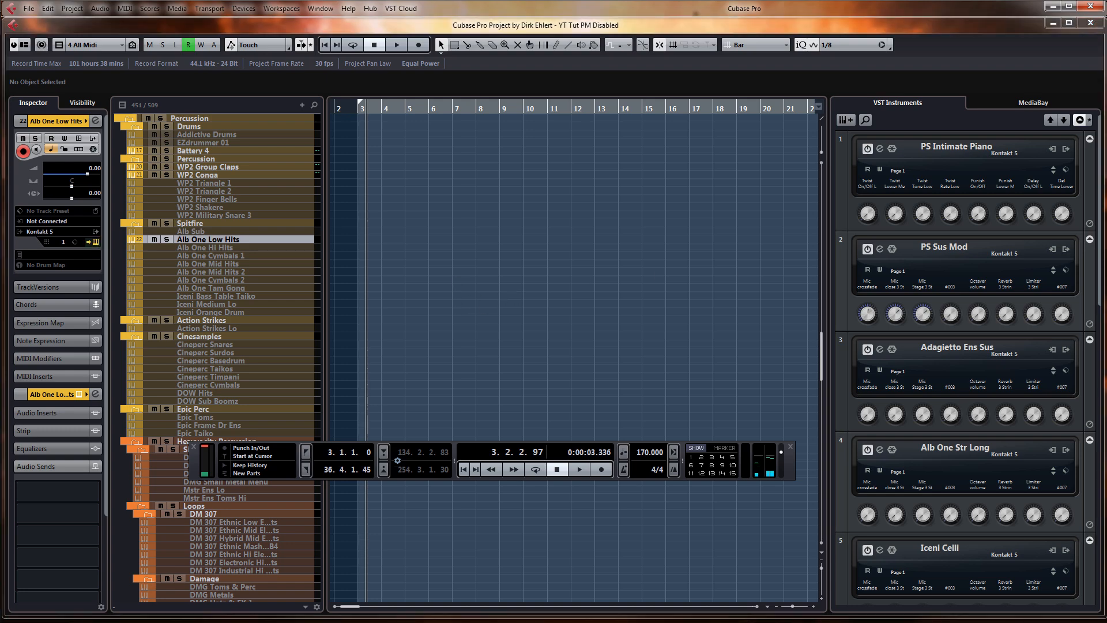
left_click_drag(1106, 51, 248, 17)
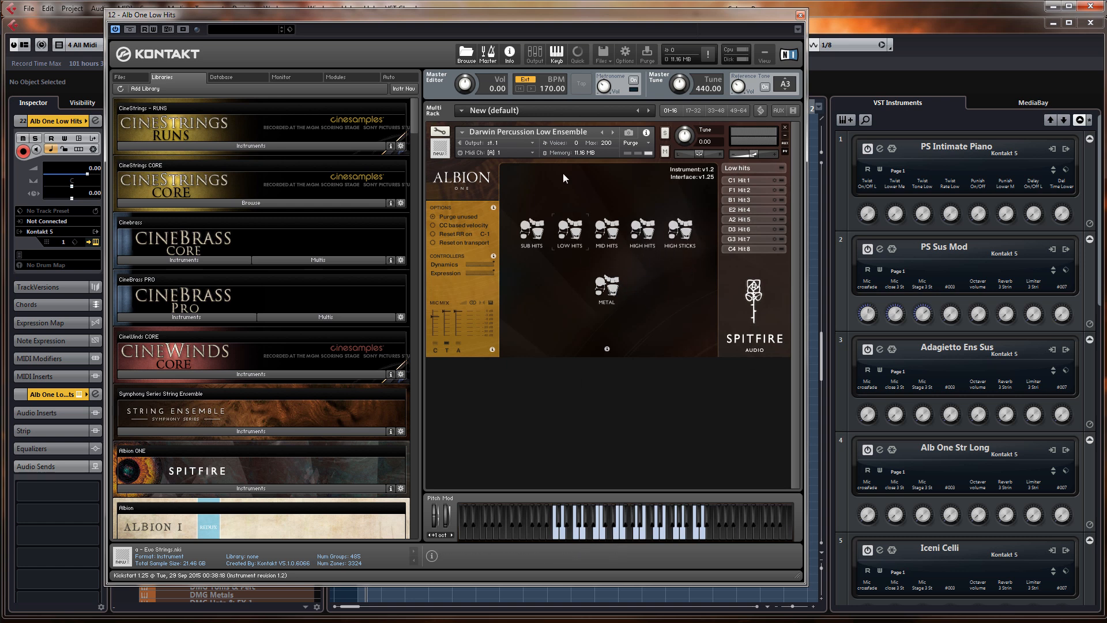
Move the Kontakt editor aside and set the Alb One Low Hits track's input to All MIDI Inputs
left_click_drag(528, 13, 1106, 4)
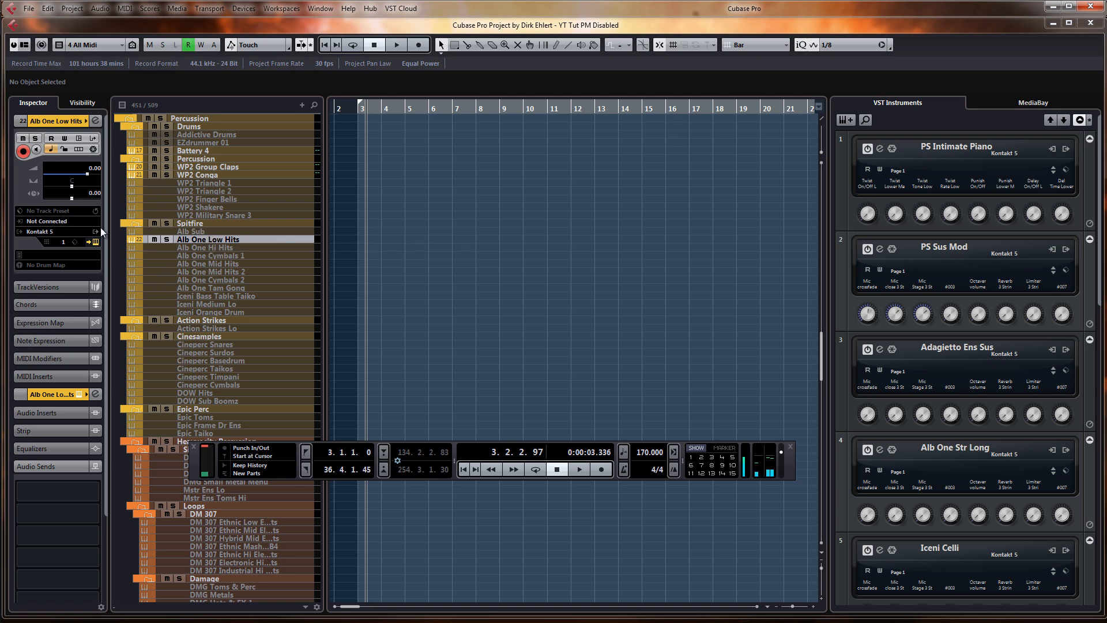
left_click(68, 219)
left_click(84, 275)
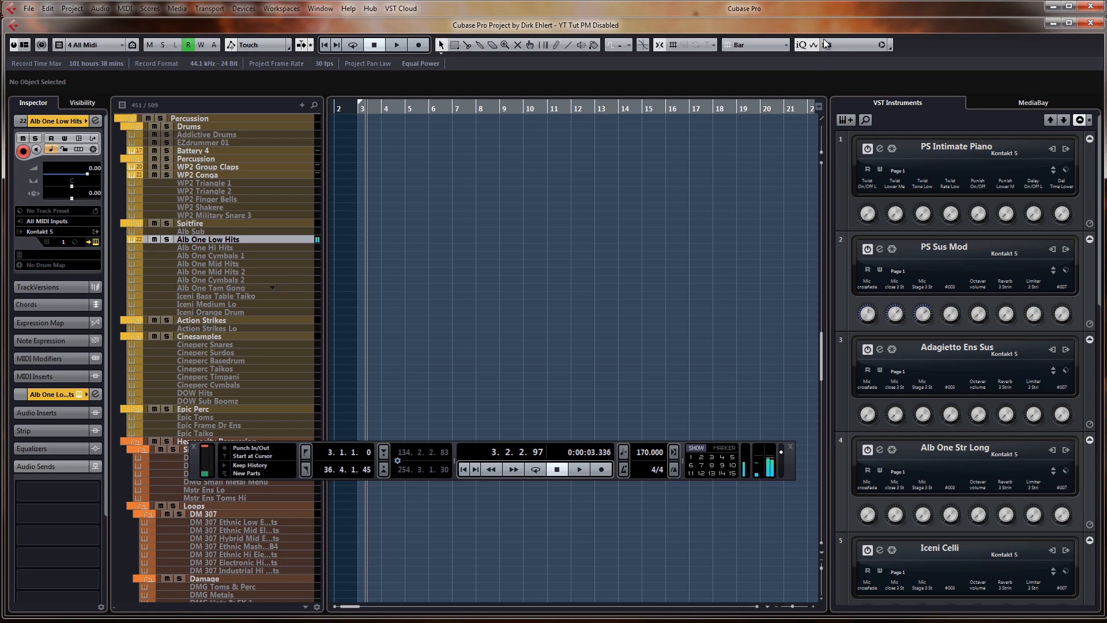
Bring the Darwin Percussion Low Ensemble editor back into view and expand the configuration options of C1 Hit 1
left_click_drag(0, 40, 265, 2)
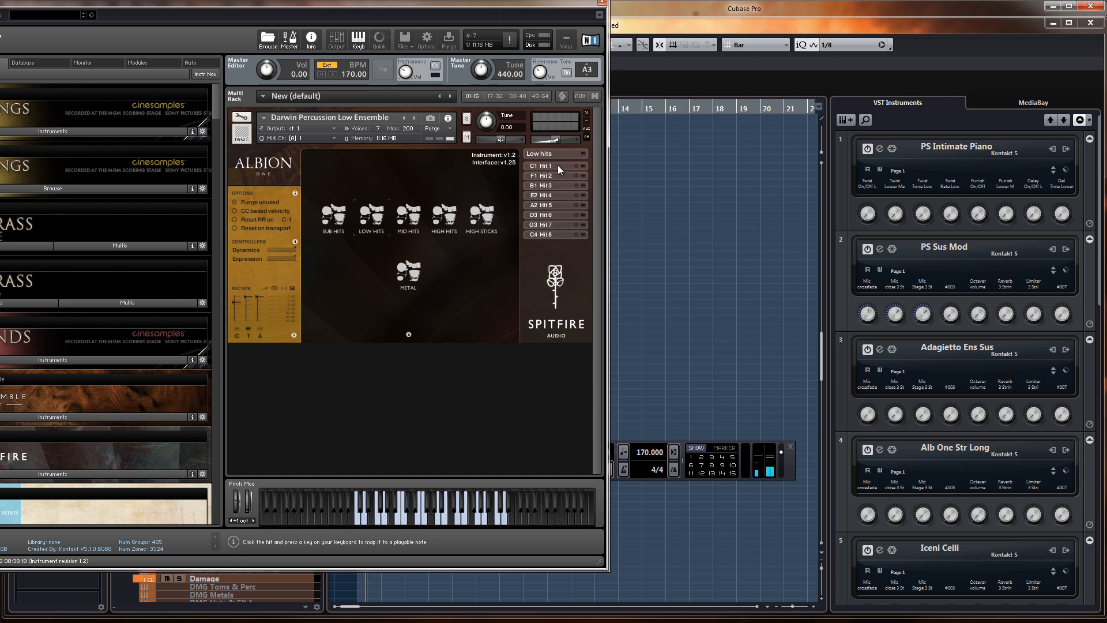
left_click(576, 166)
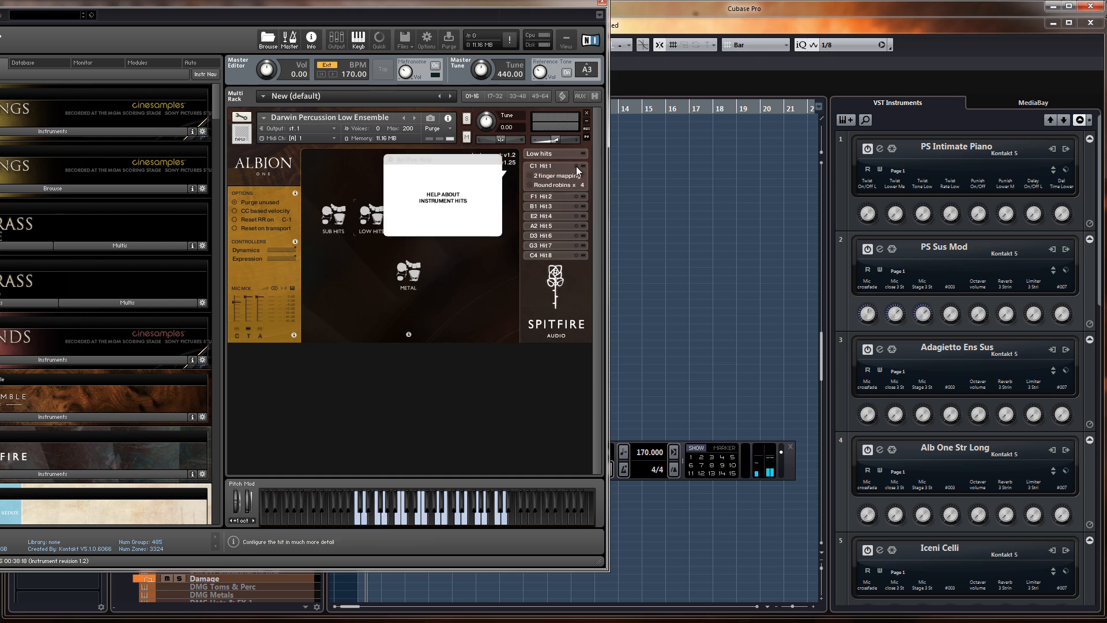
Toggle the 2 finger mapping option of C1 Hit 1, then reposition and close the Alb One Low Hits editor
left_click(530, 180)
left_click(529, 177)
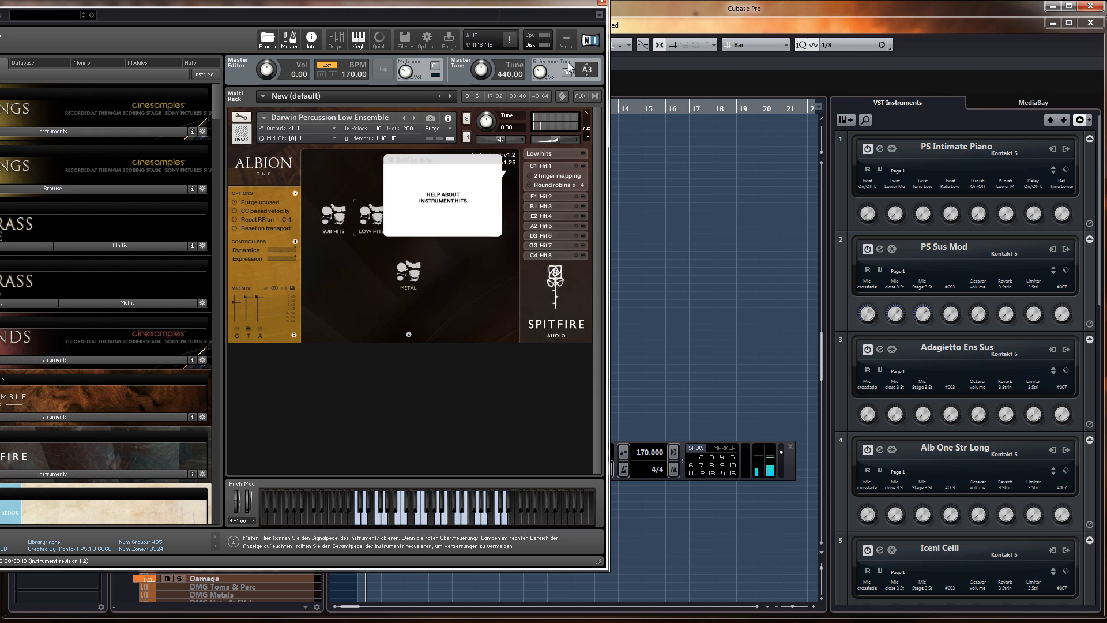
left_click_drag(569, 8, 653, 52)
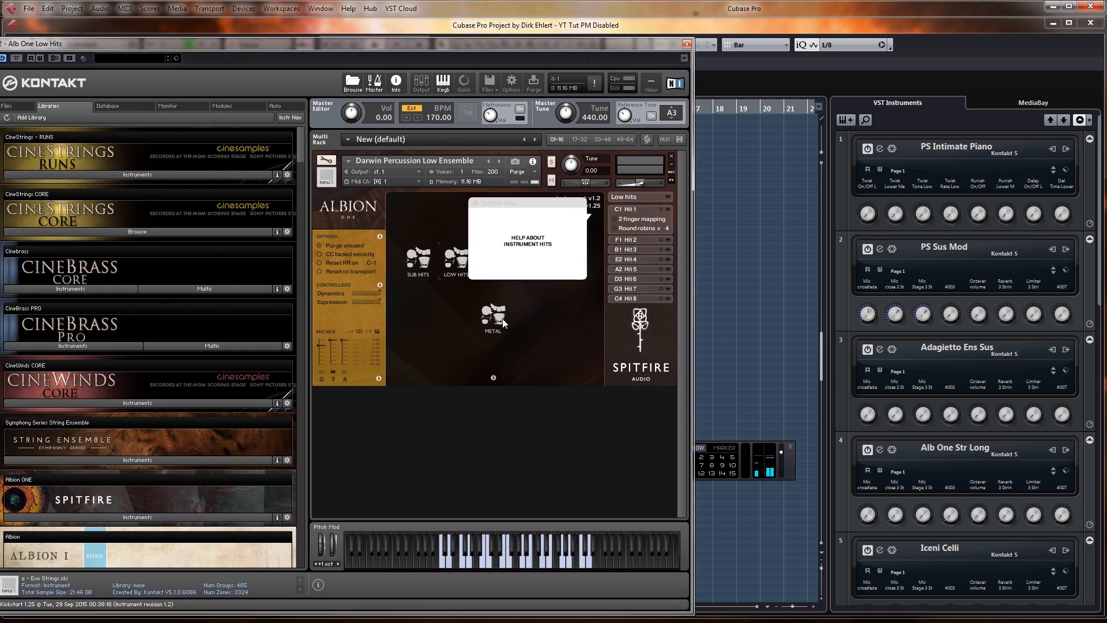
left_click(686, 44)
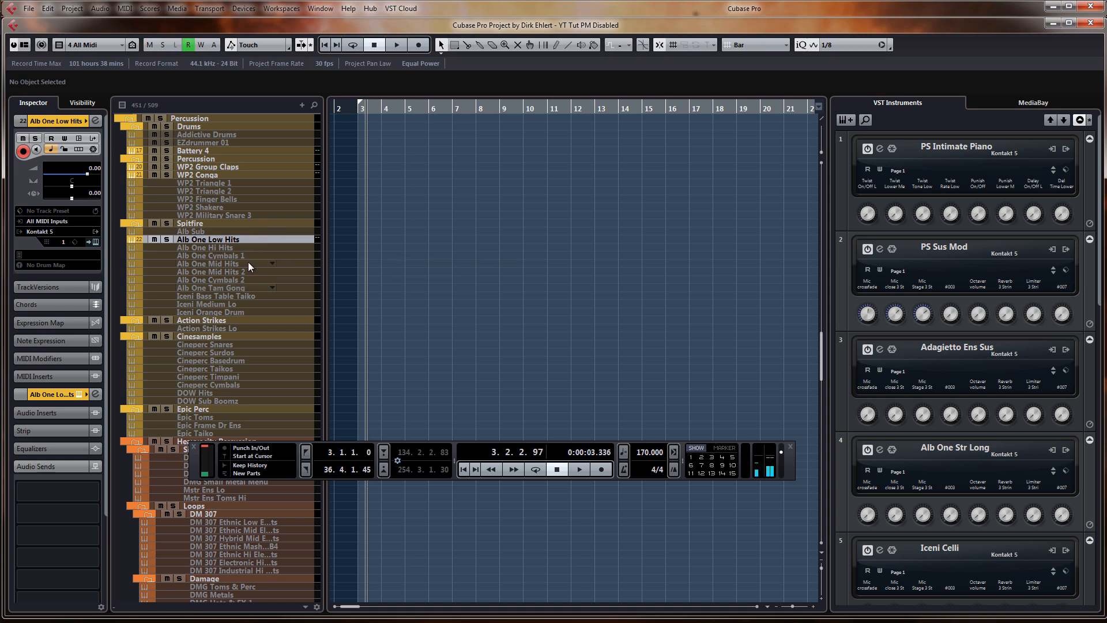
Enable the DOW Hits track in the Cinesamples folder and audition several hits in its Kontakt editor, then close the editor
scroll(248, 262, "down", 4)
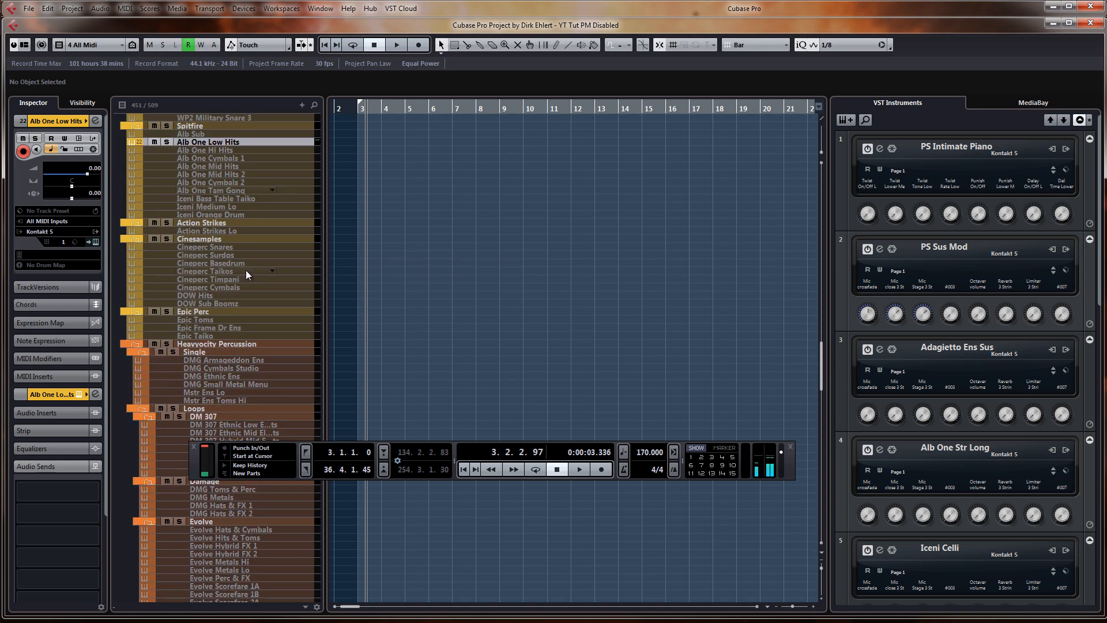
left_click(214, 296)
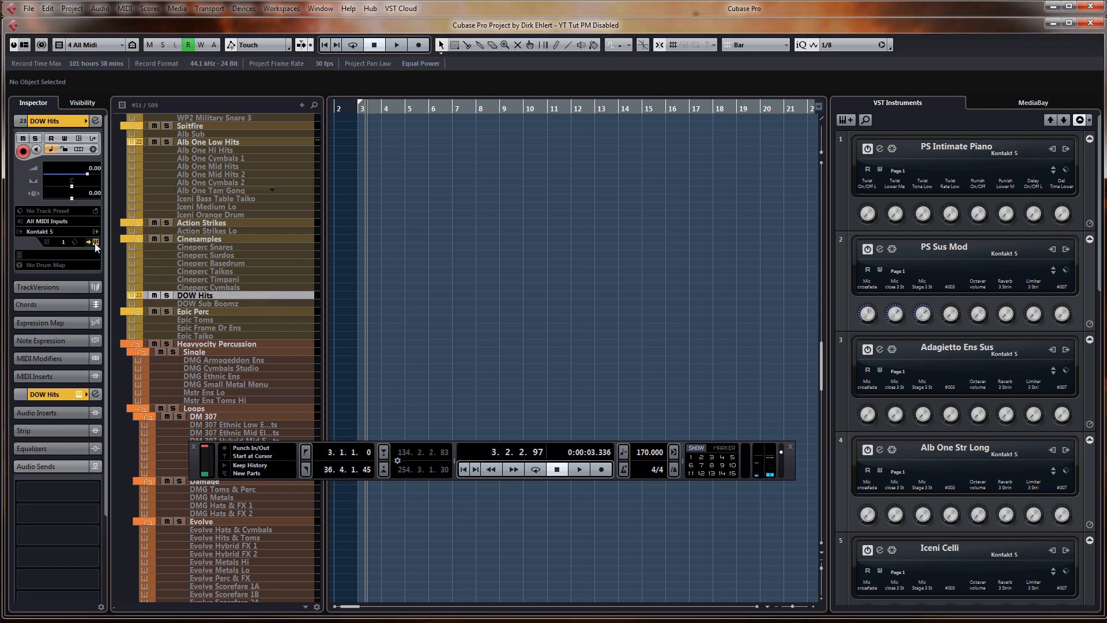
left_click(94, 242)
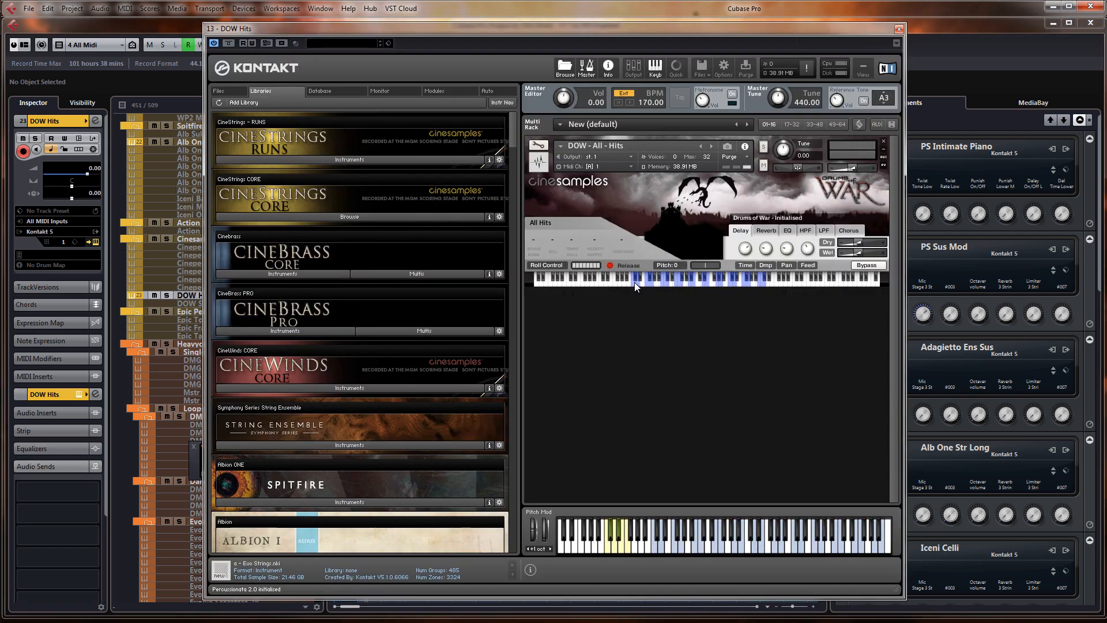
left_click(660, 547)
left_click(682, 547)
left_click(692, 545)
left_click(899, 28)
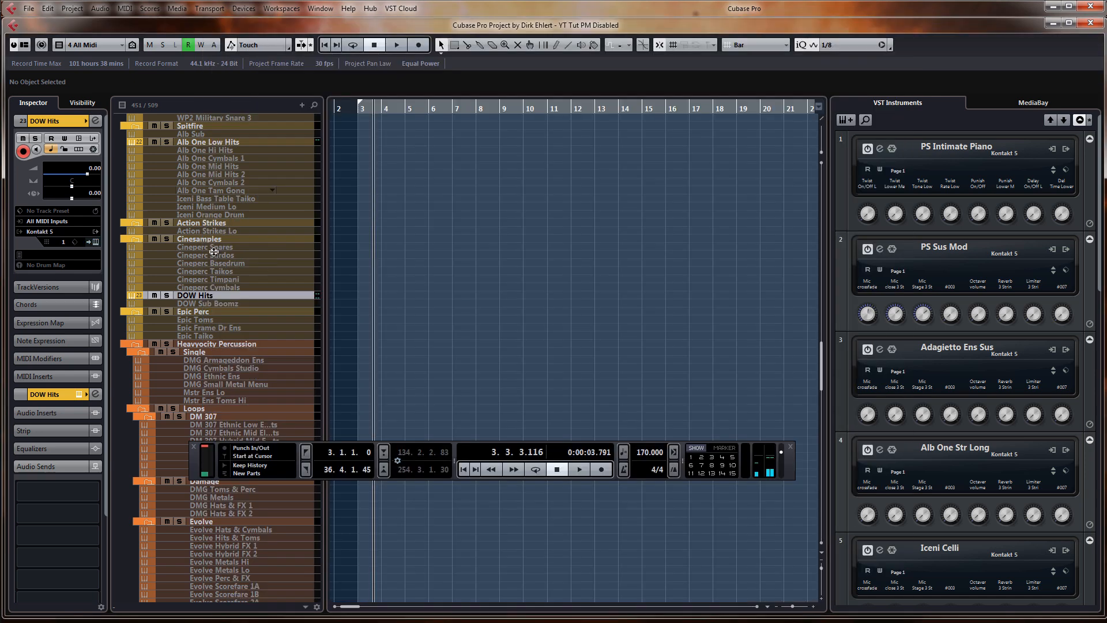
Reopen the Alb One Low Hits editor to audition its hits for comparison, then close it
left_click(220, 143)
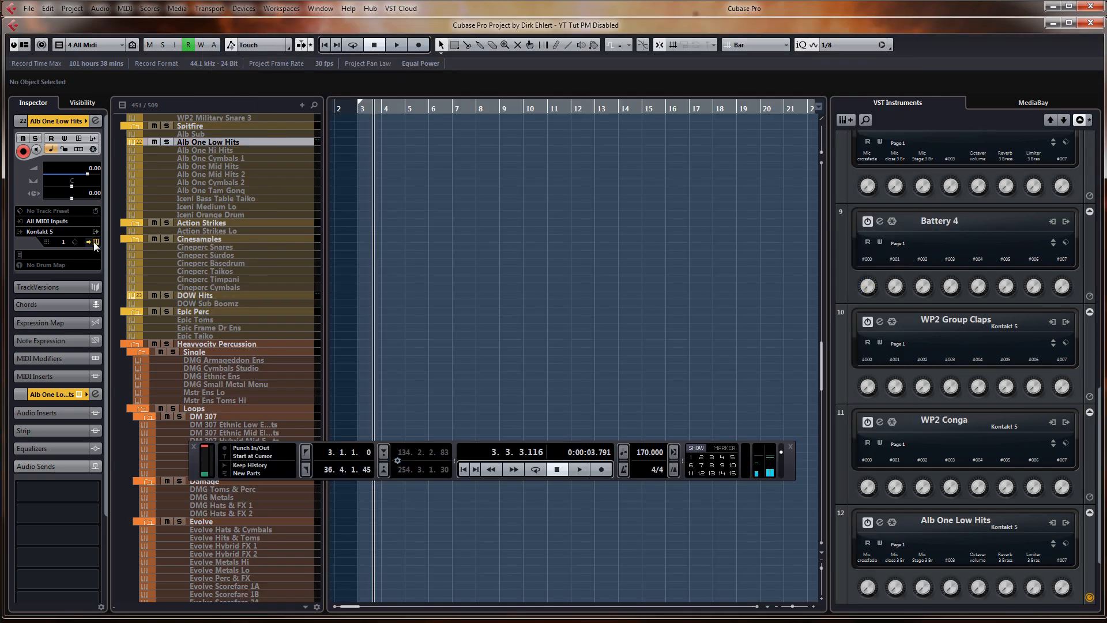
left_click(95, 245)
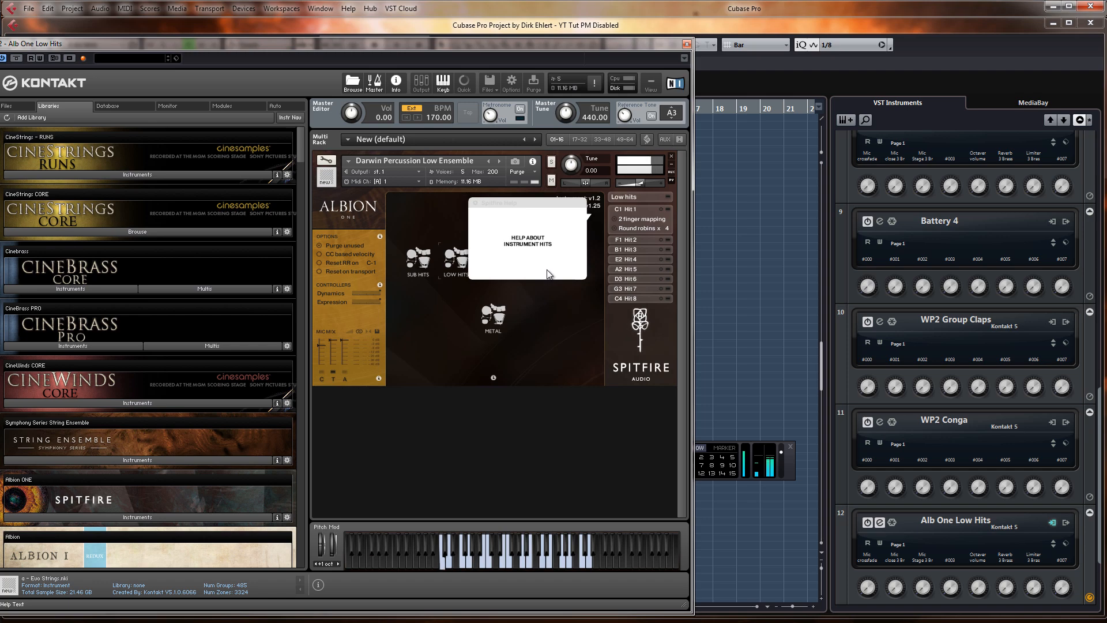
left_click(686, 44)
Enable the Alb One Mid Hits track in the Spitfire folder and set its input to All MIDI Inputs
left_click(241, 151)
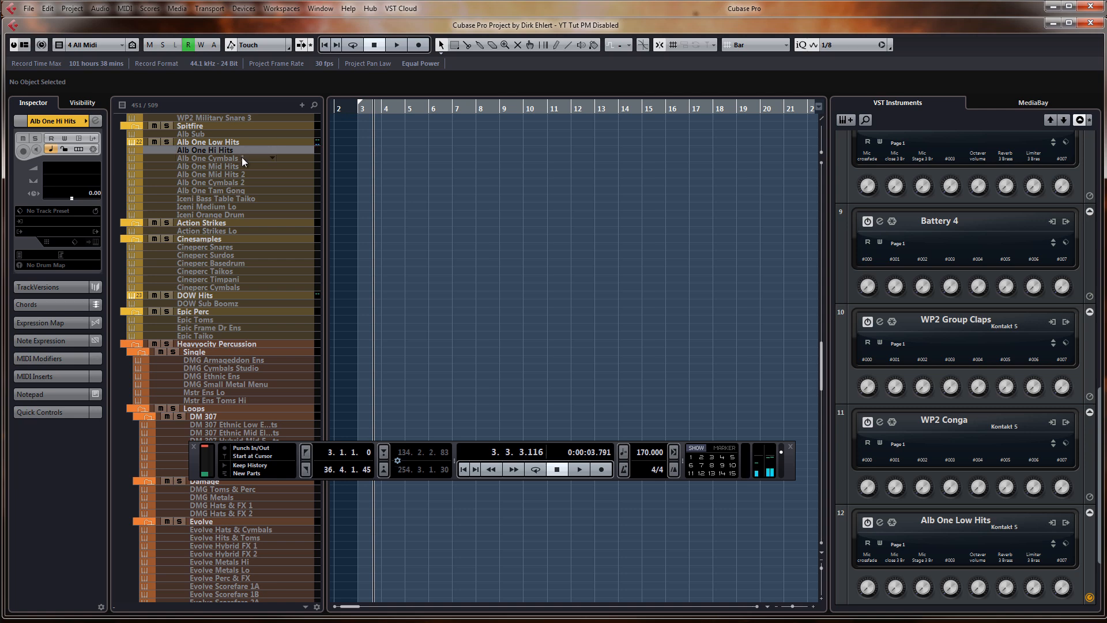
left_click(240, 166)
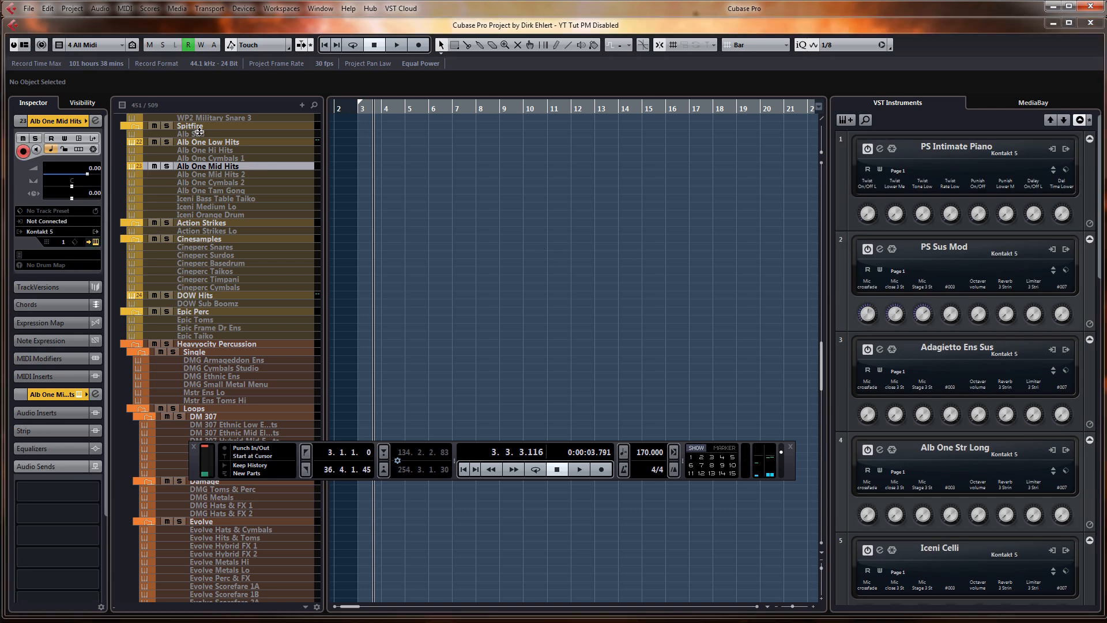
left_click(54, 221)
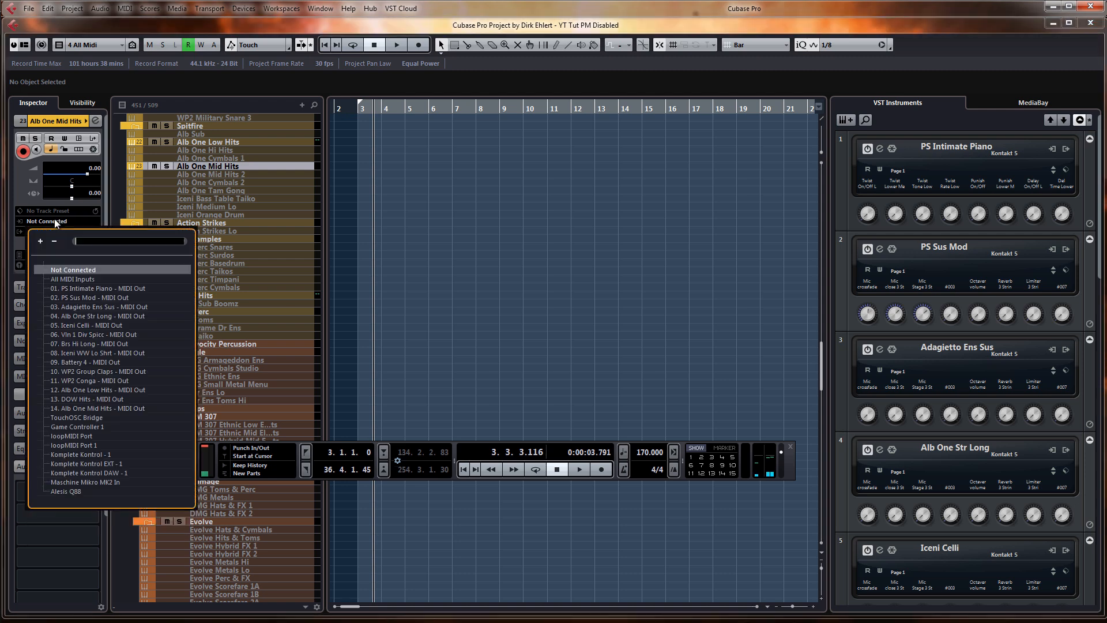
left_click(73, 279)
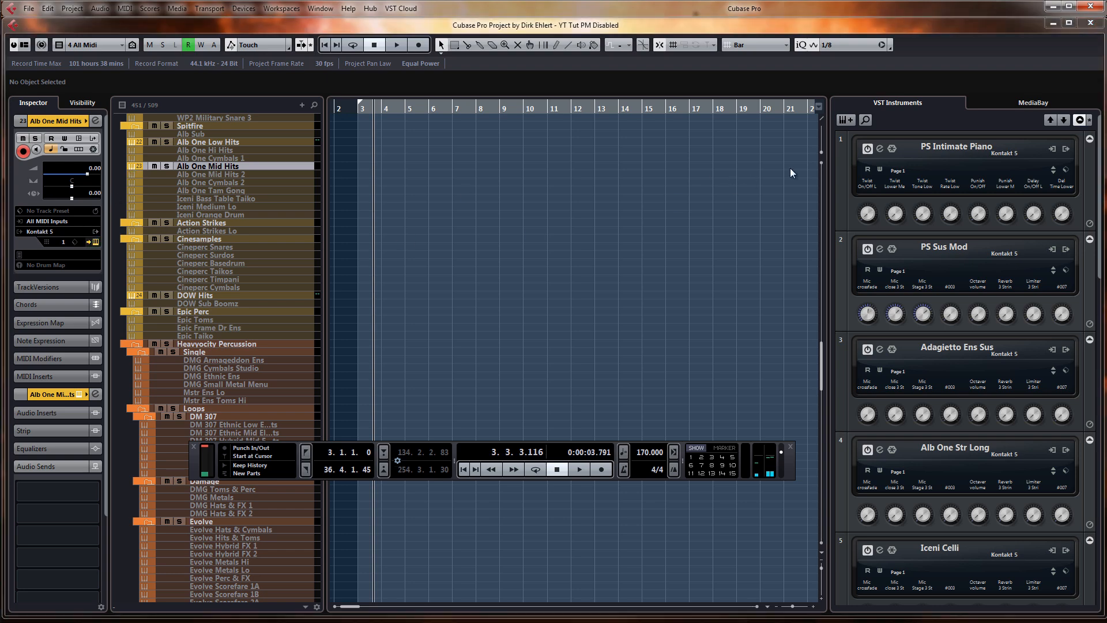
Check the Alb One Mid Hits Kontakt editor and close it, then select the Iceni Bass Table Taiko track
left_click_drag(464, 33, 365, 30)
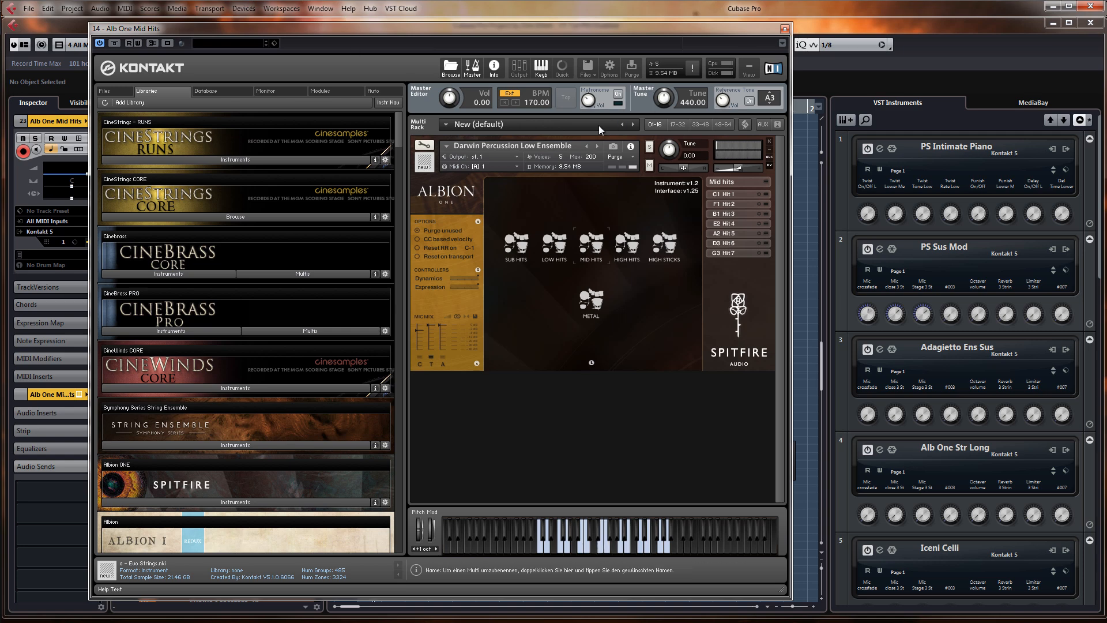
left_click(786, 29)
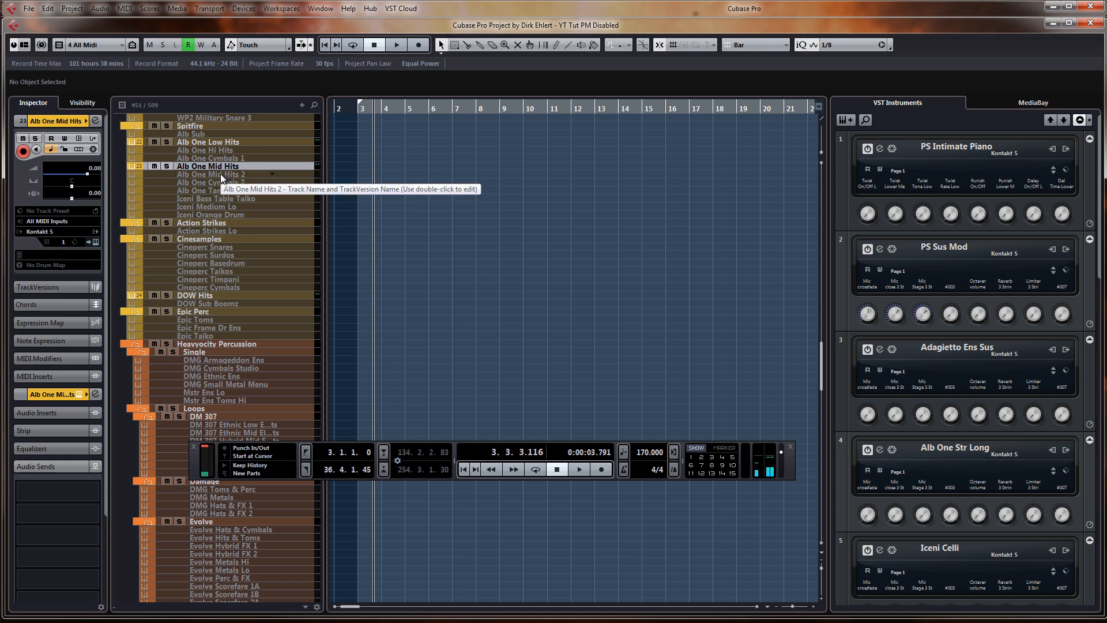
left_click(213, 200)
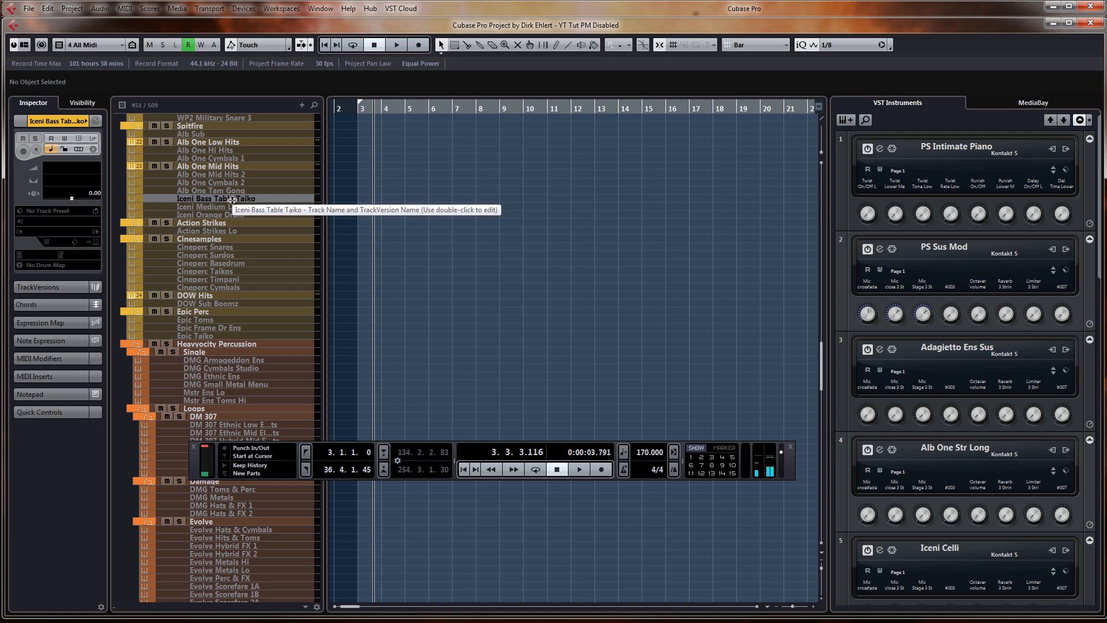
Enable the Action Strikes Lo track, open its Kontakt editor and move it aside to unfold the track's Lo, Mid and Hi output lanes
left_click(226, 231)
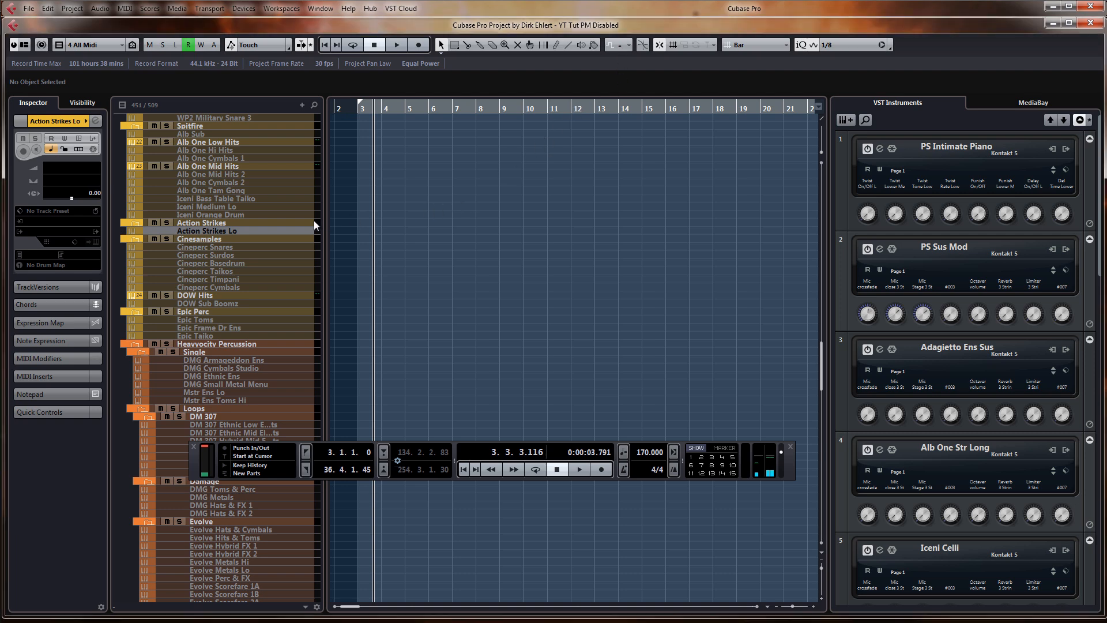
left_click(282, 230)
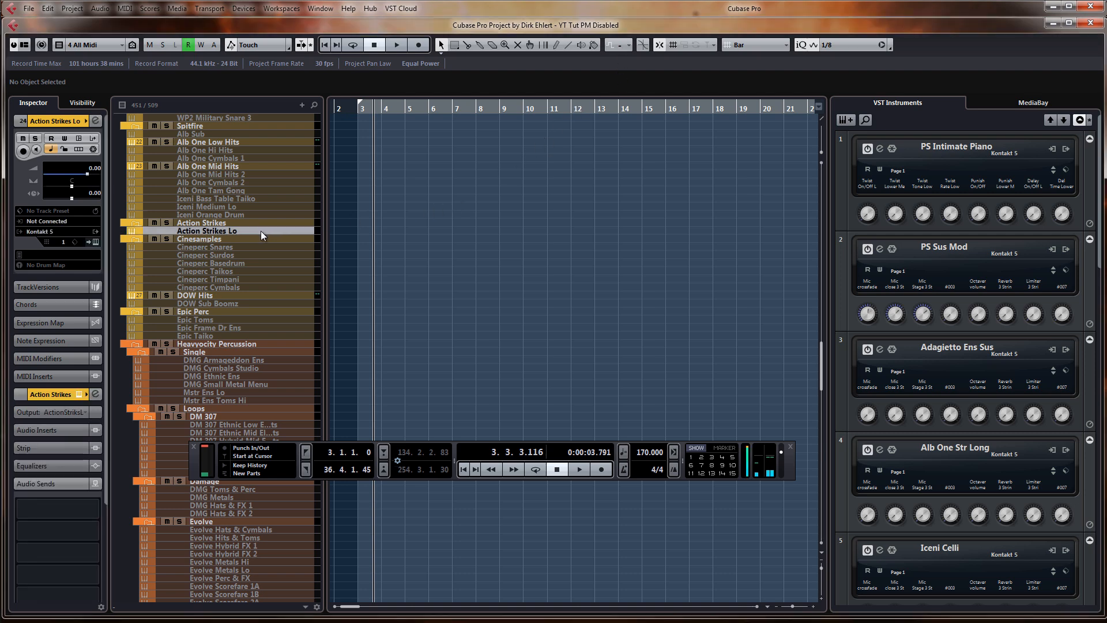
left_click(96, 243)
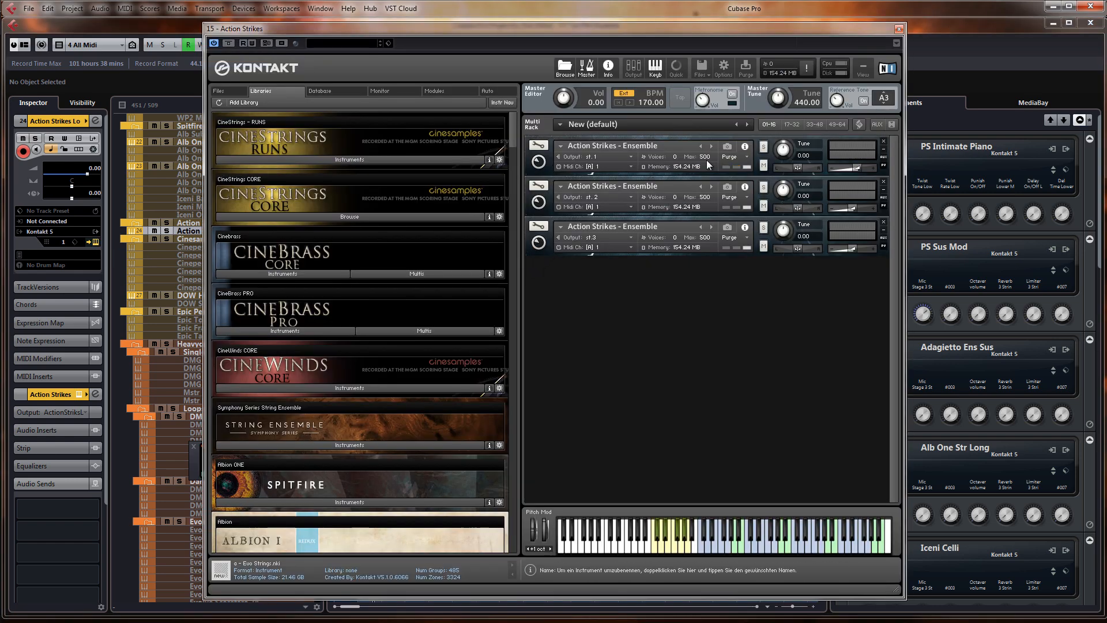
left_click_drag(657, 29, 1106, 2)
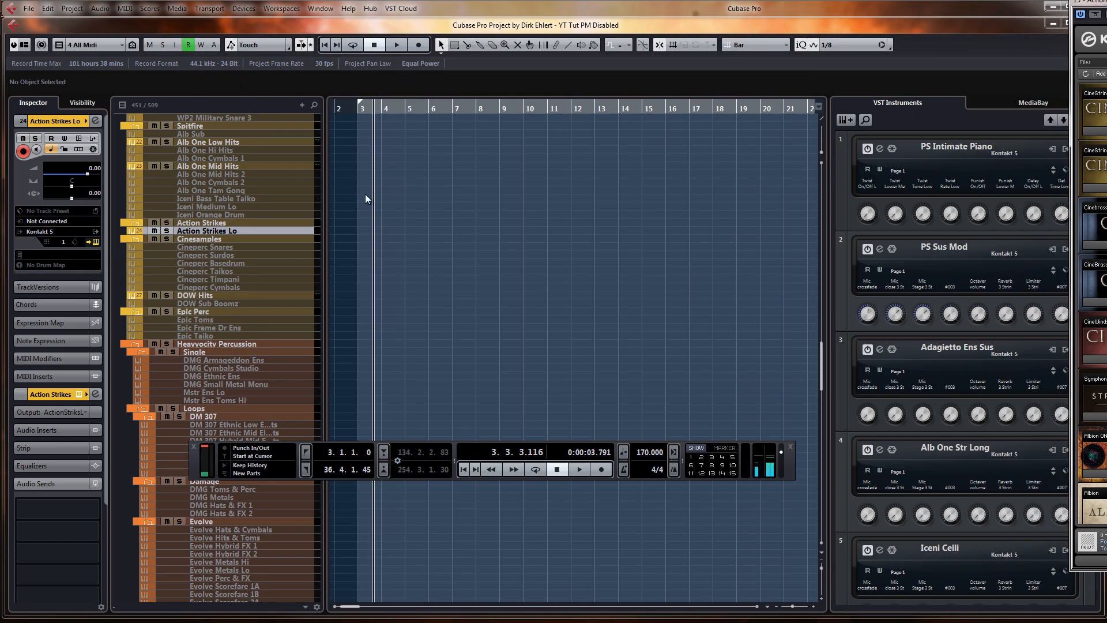
left_click(135, 231)
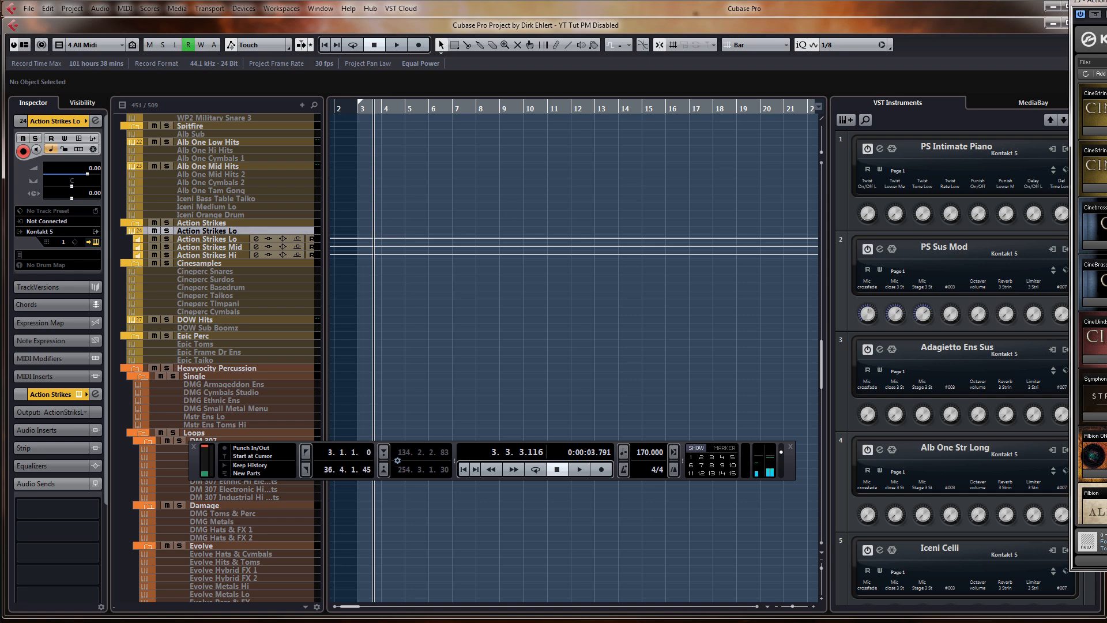
Bring the Action Strikes editor back, expand the first Ensemble instrument and inspect its rhythm and Ens & Mixer pages
left_click_drag(1106, 3, 319, 7)
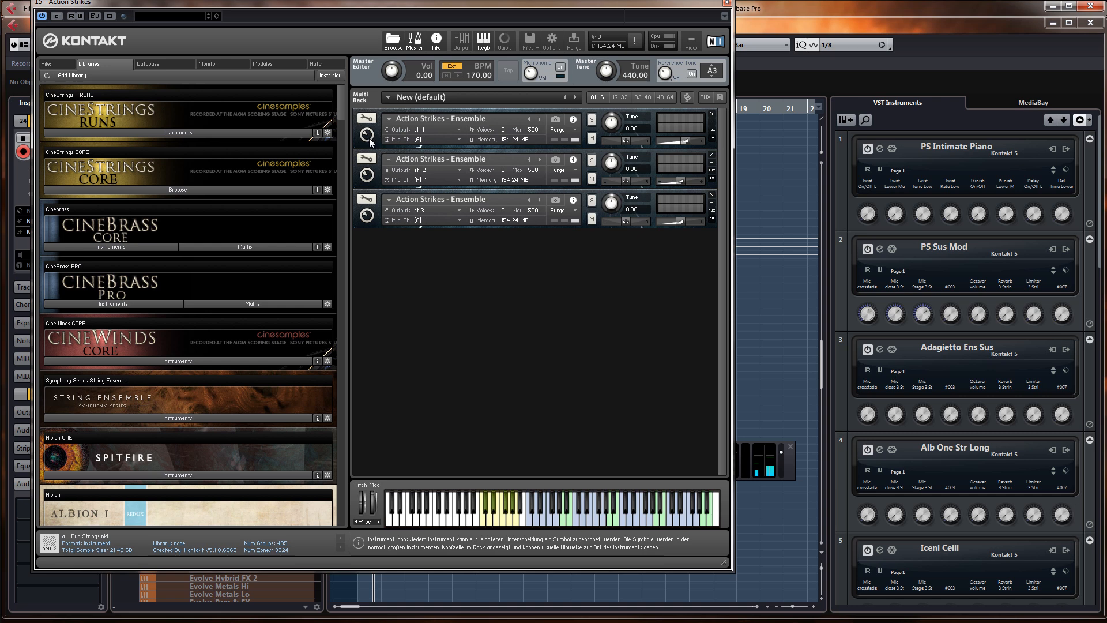
left_click(368, 139)
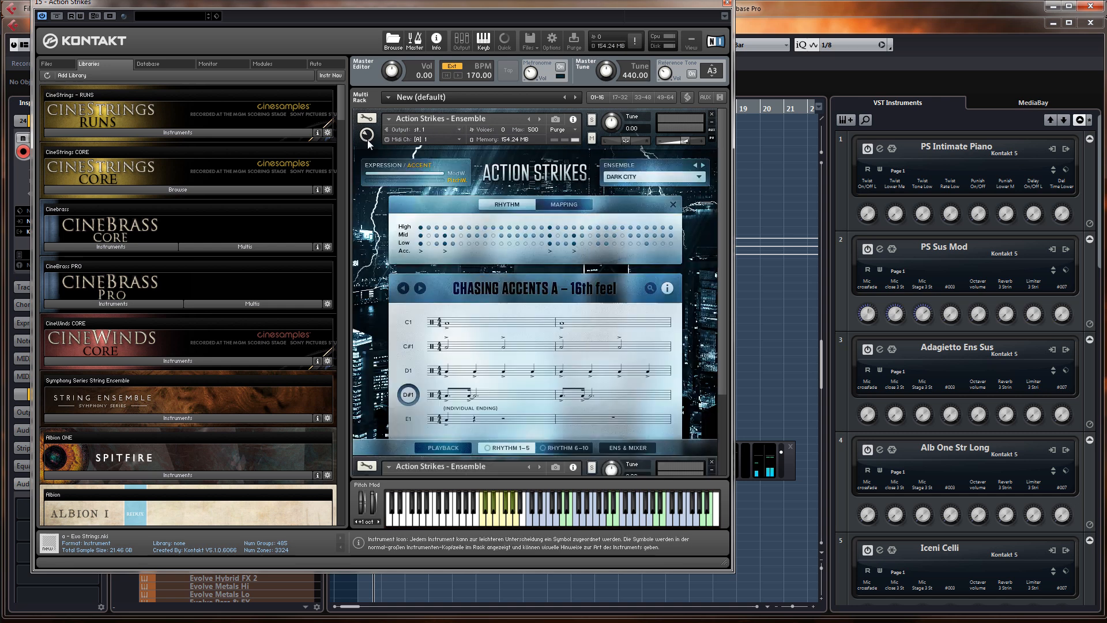
scroll(453, 276, "down", 1)
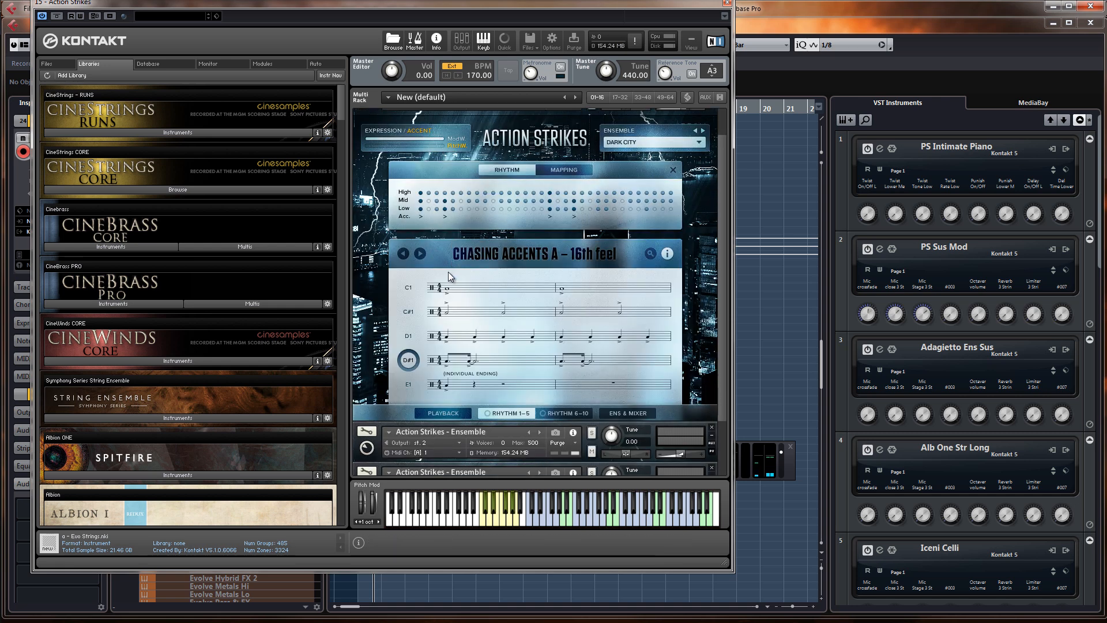
left_click(628, 413)
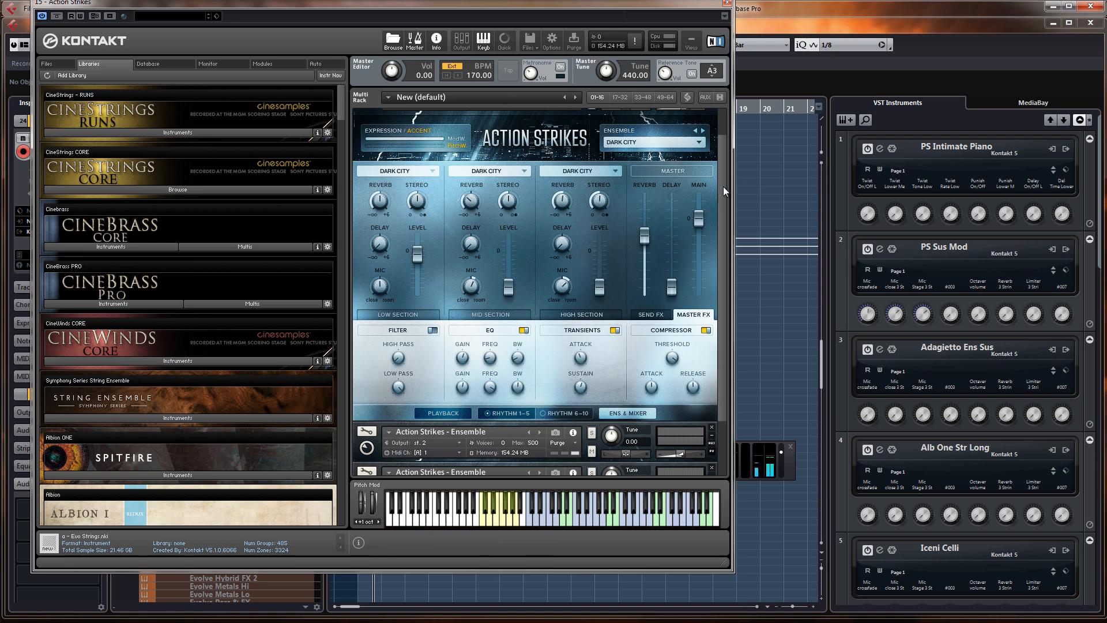
left_click_drag(724, 186, 725, 143)
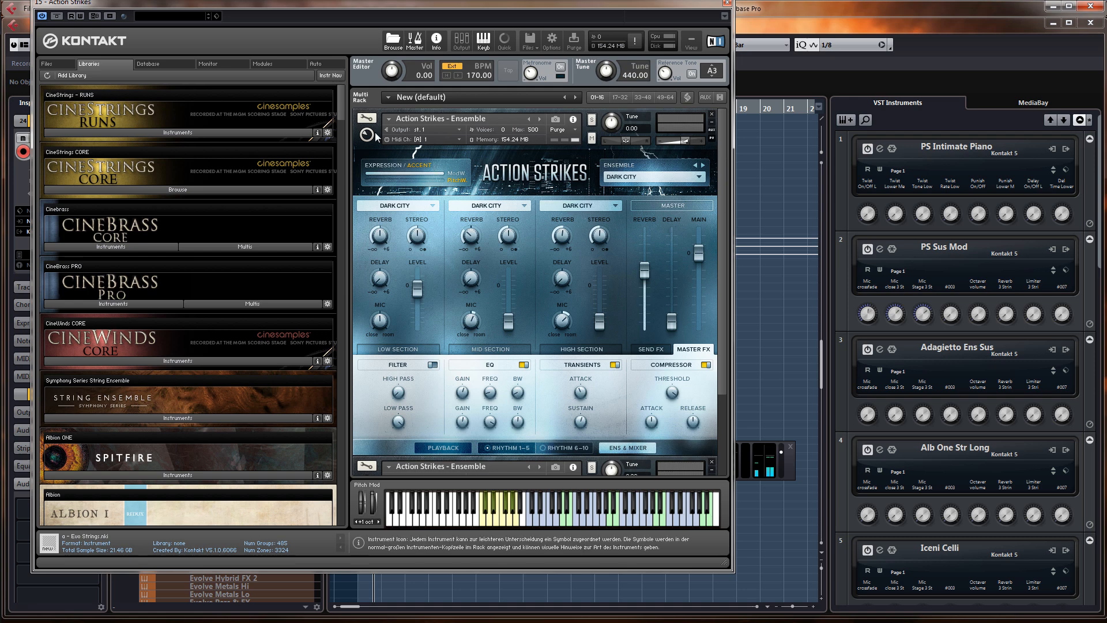
Close the Action Strikes editor and bring the MixConsole into view to inspect the Action Strikes channels, then move it away
left_click_drag(0, 62, 872, 1)
left_click(727, 5)
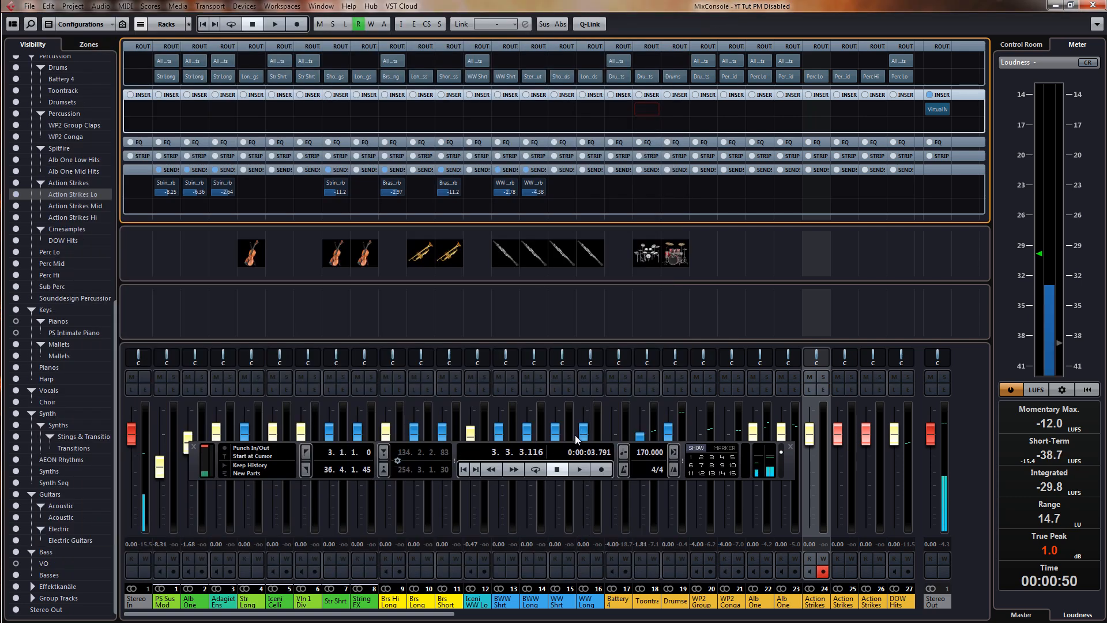
key("F2")
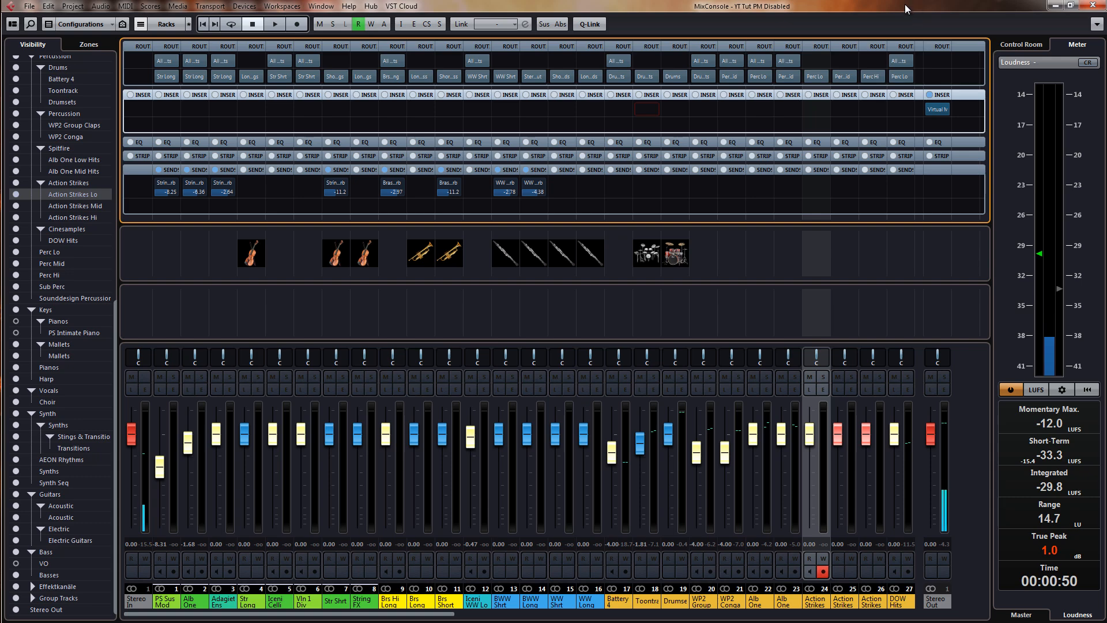
left_click_drag(913, 6, 0, 8)
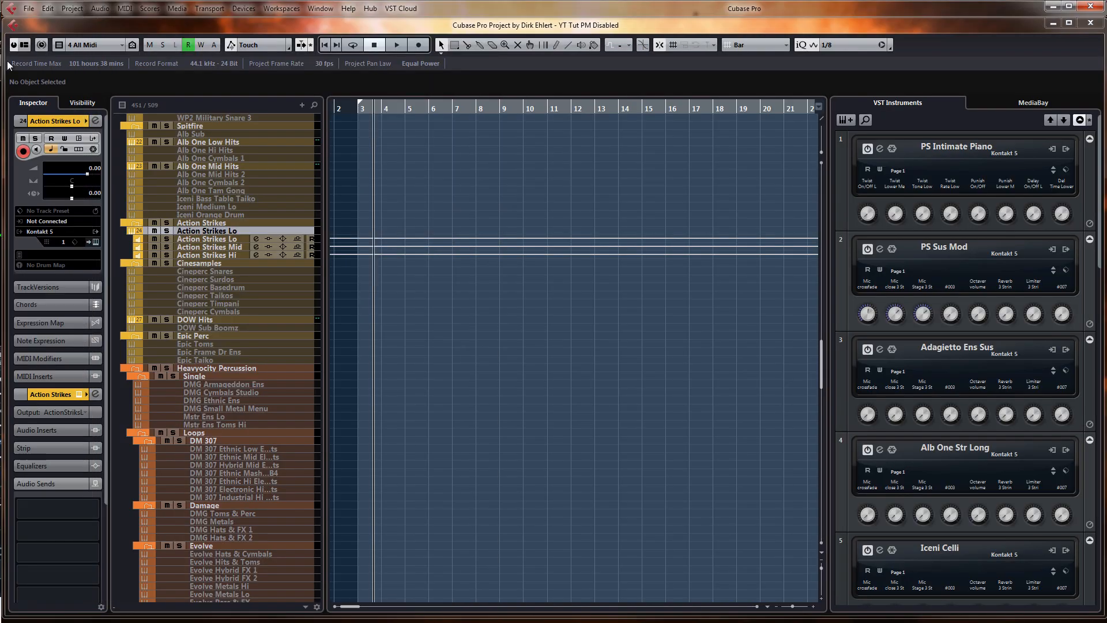
Reopen the Action Strikes editor, collapse the first Ensemble instrument, and set the Action Strikes Lo track's input to All MIDI Inputs
left_click(98, 242)
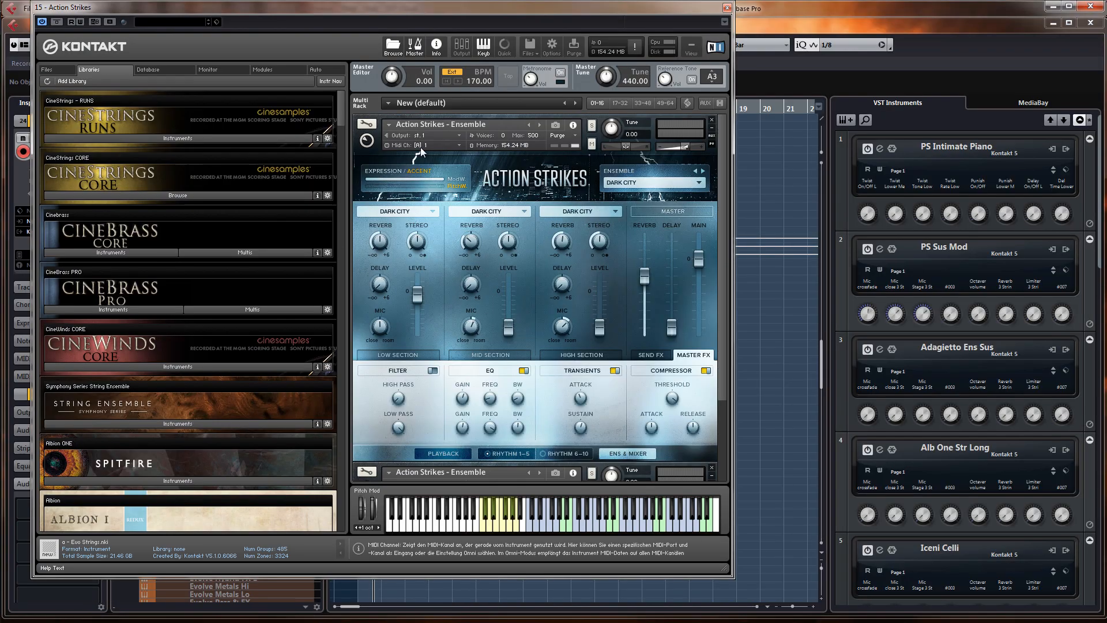
left_click(368, 141)
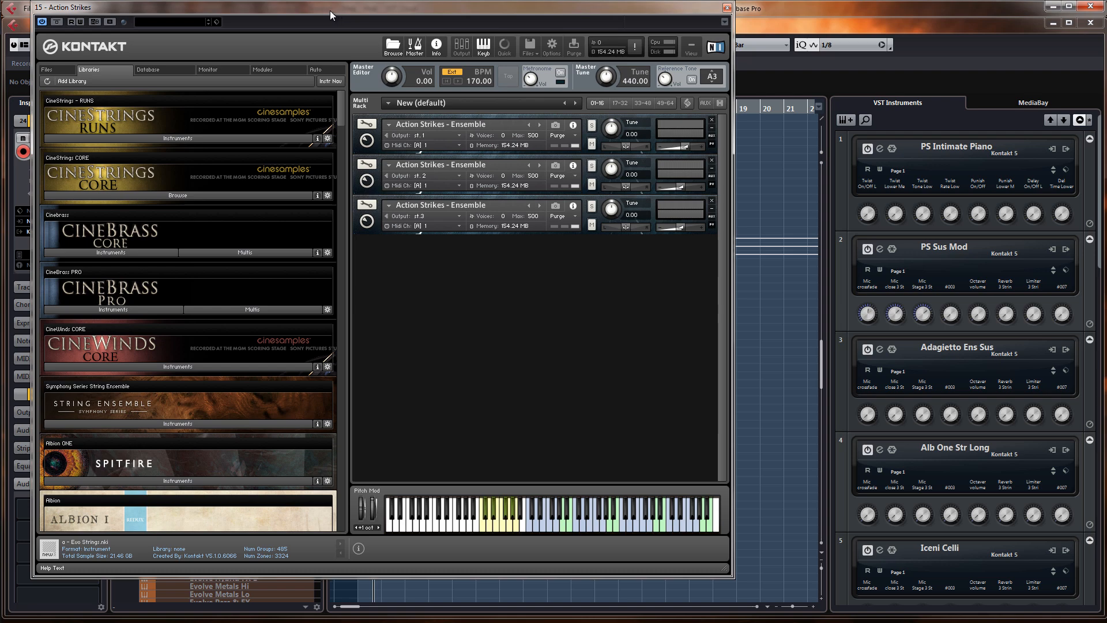
left_click_drag(330, 10, 567, 11)
left_click(49, 225)
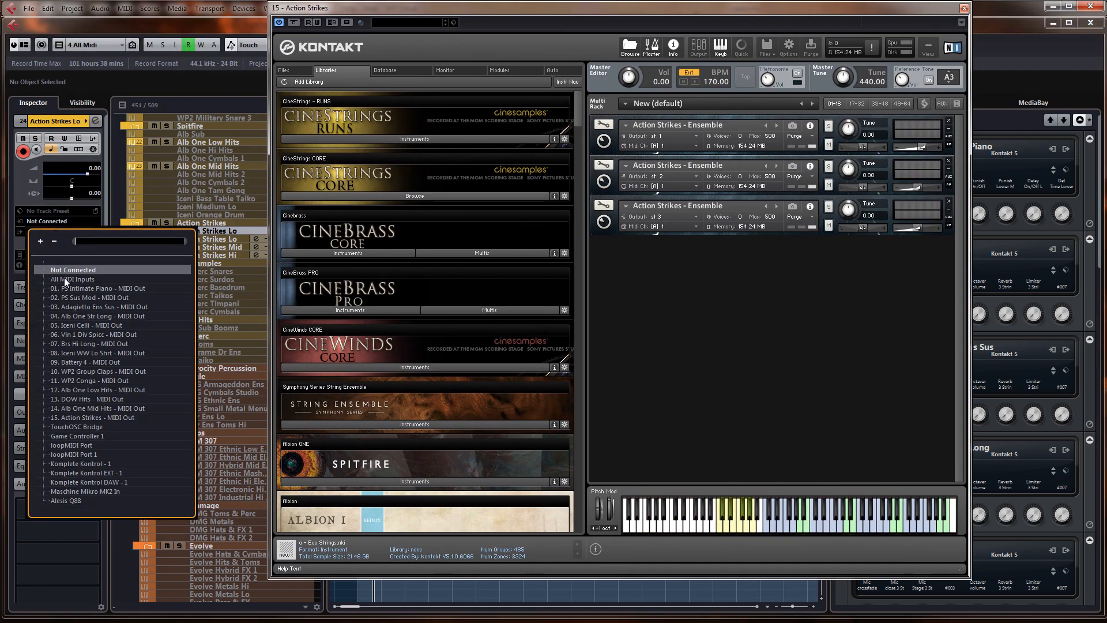
left_click(67, 278)
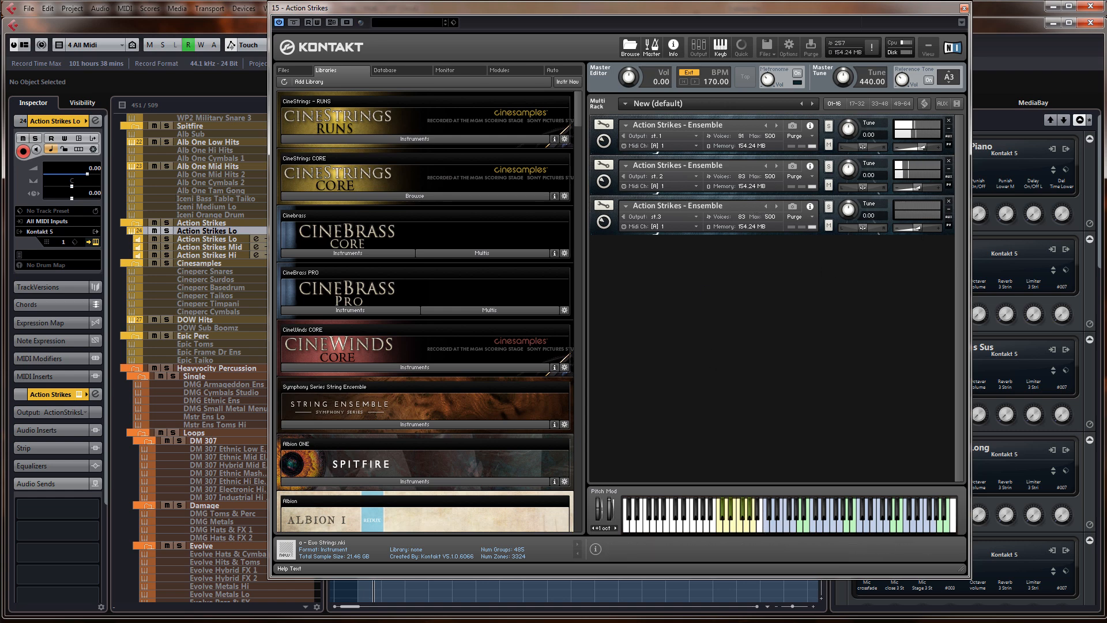
Show the transport panel and set the project tempo to 120 BPM
key("F2")
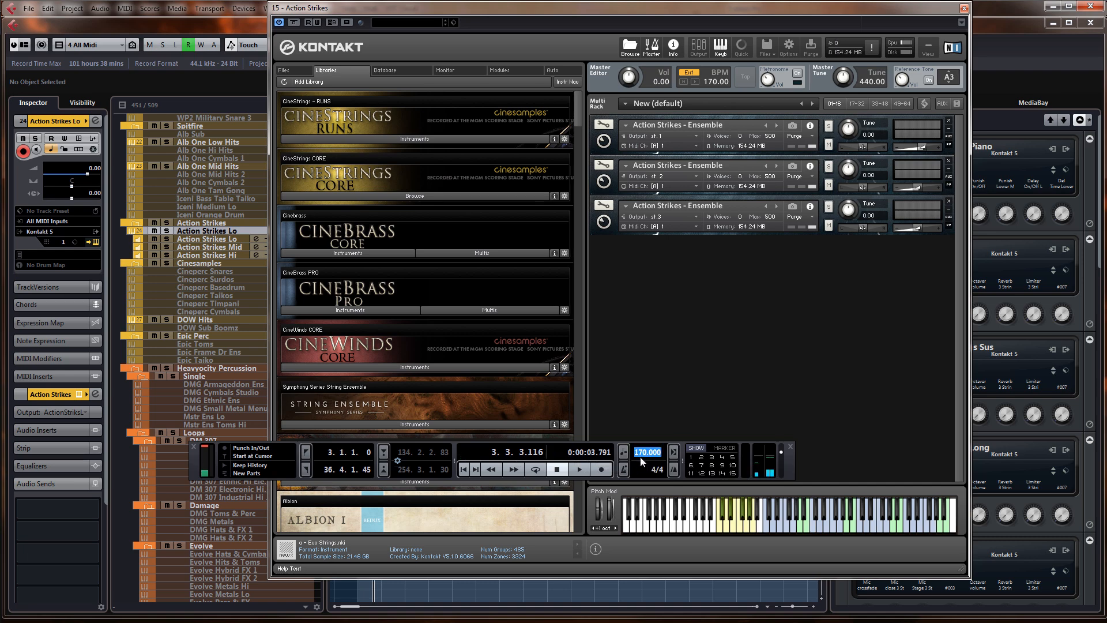
type("120")
key("Return")
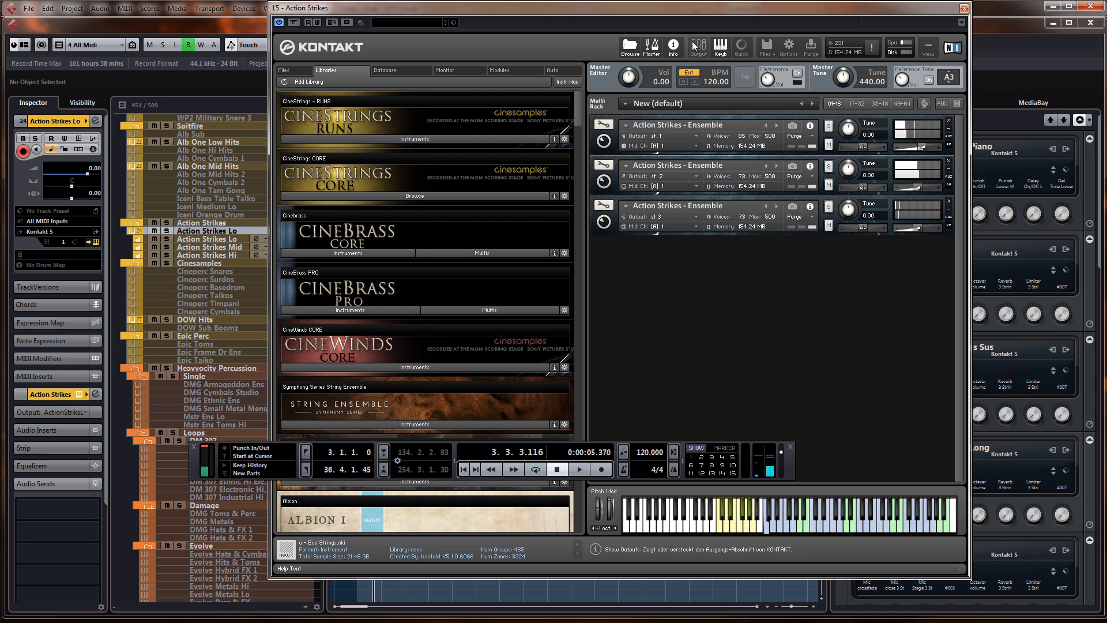
Mute the second and third Ensemble instruments in the Action Strikes editor and expand the first one
left_click_drag(617, 7, 349, 33)
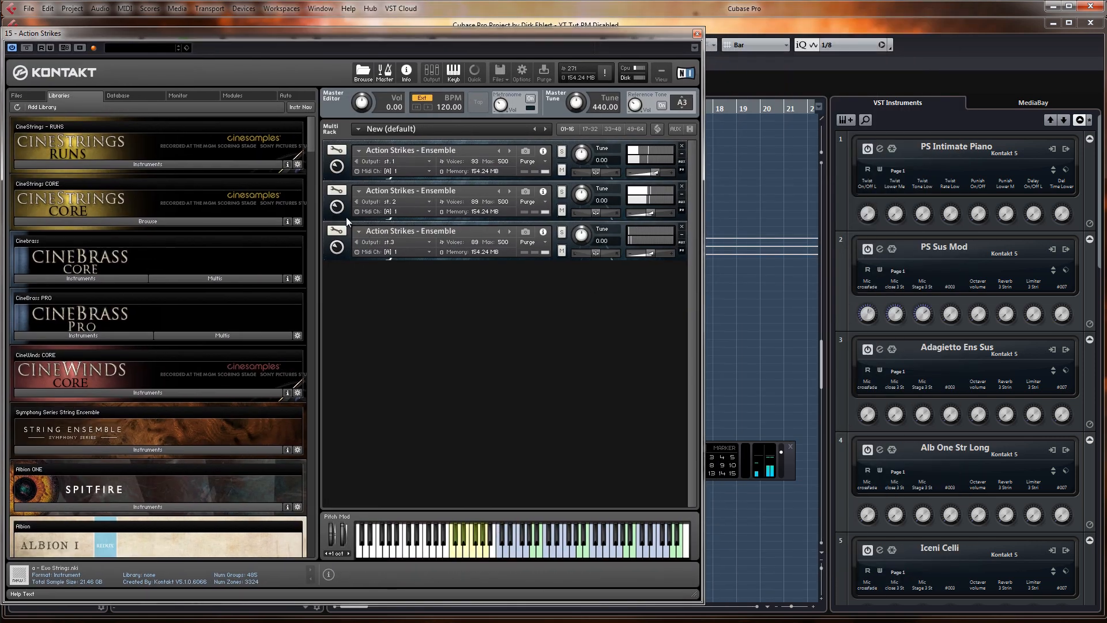
left_click(562, 210)
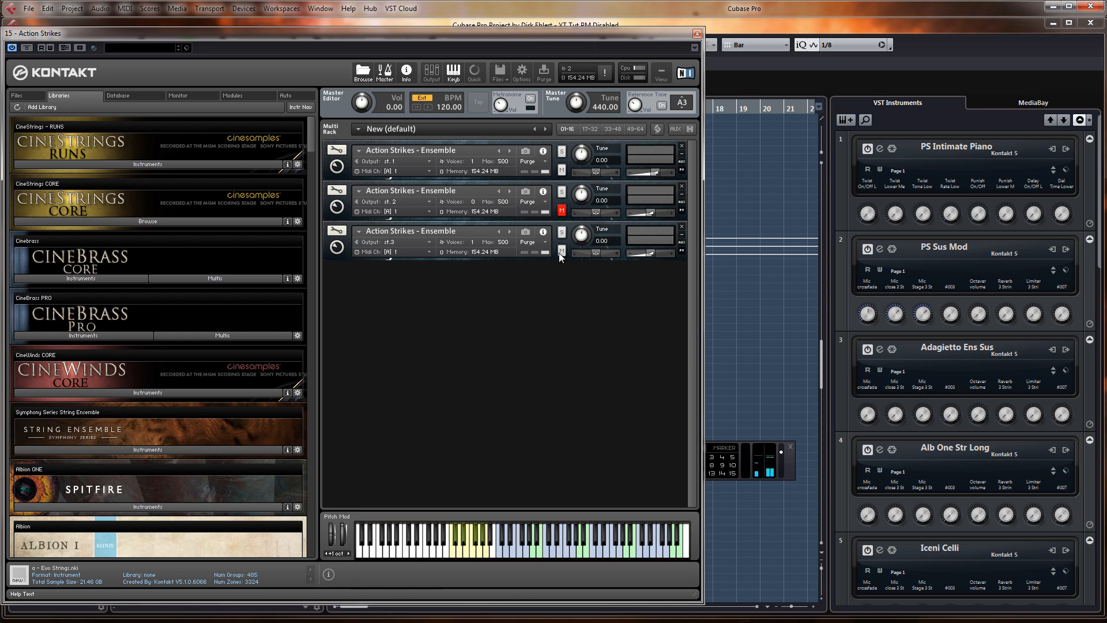
left_click(337, 166)
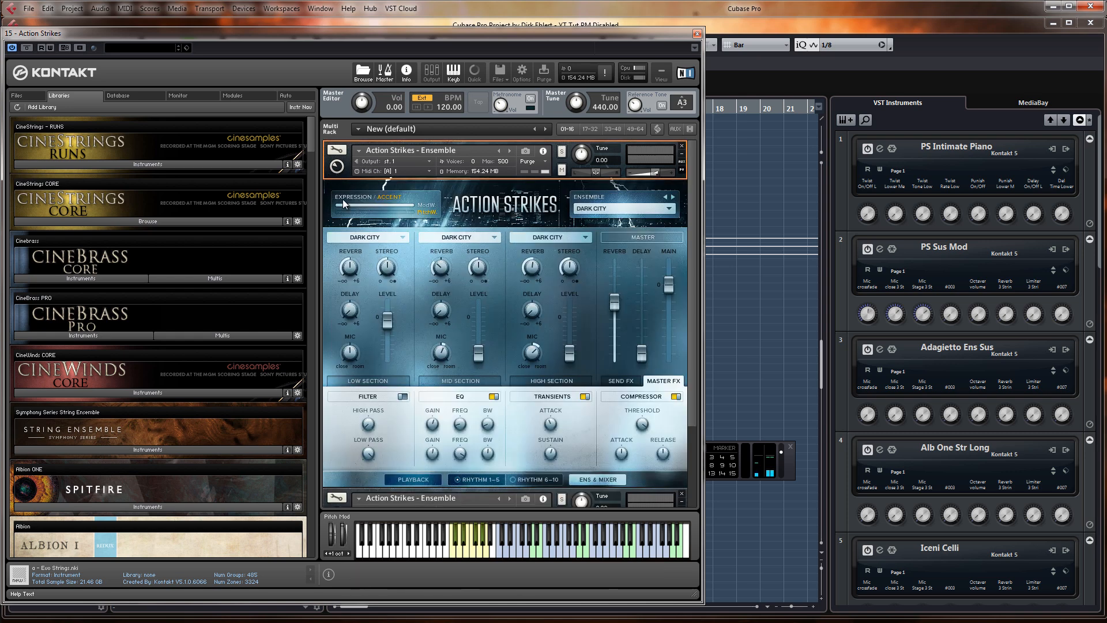
Load the Heroic Drums ensemble in the first instrument and isolate its mid section by lowering the low and high section levels to -inf dB
left_click(673, 197)
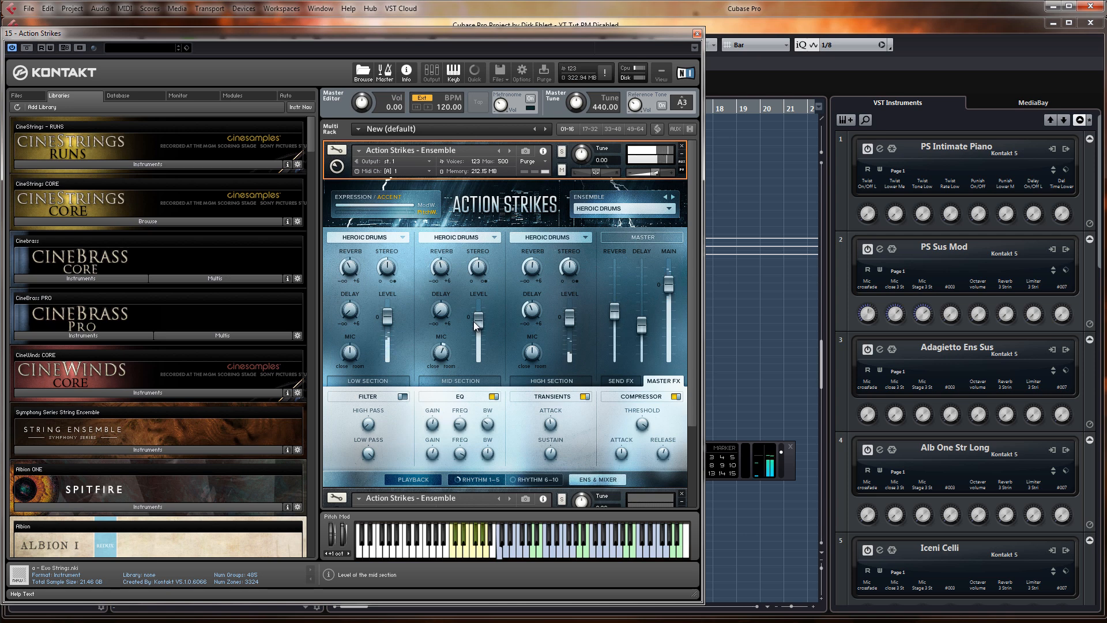
left_click(465, 380)
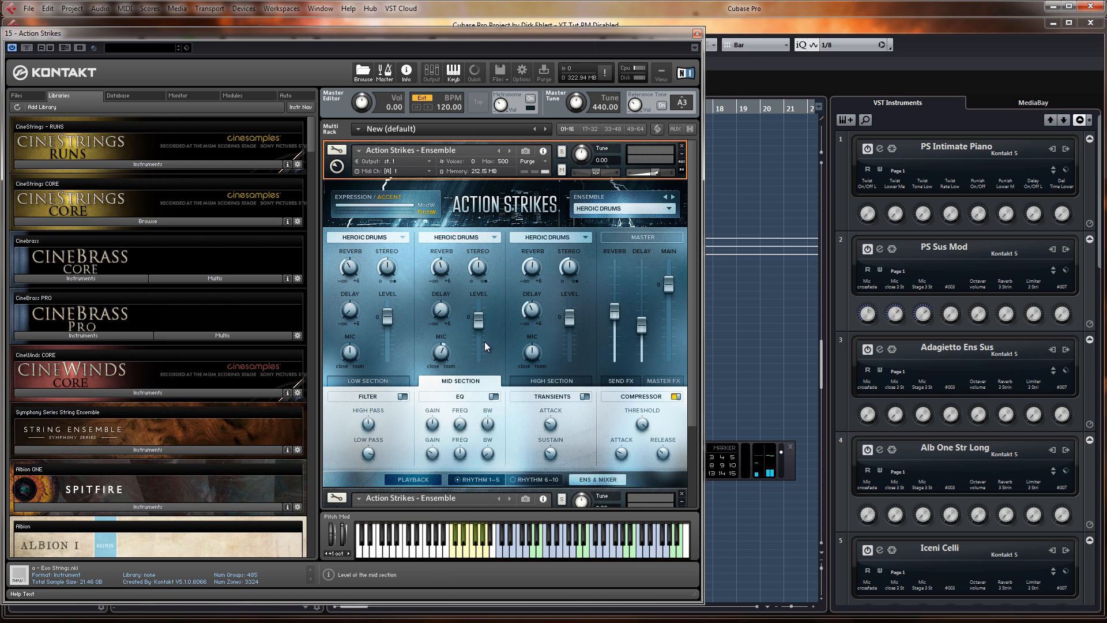
left_click_drag(383, 317, 464, 365)
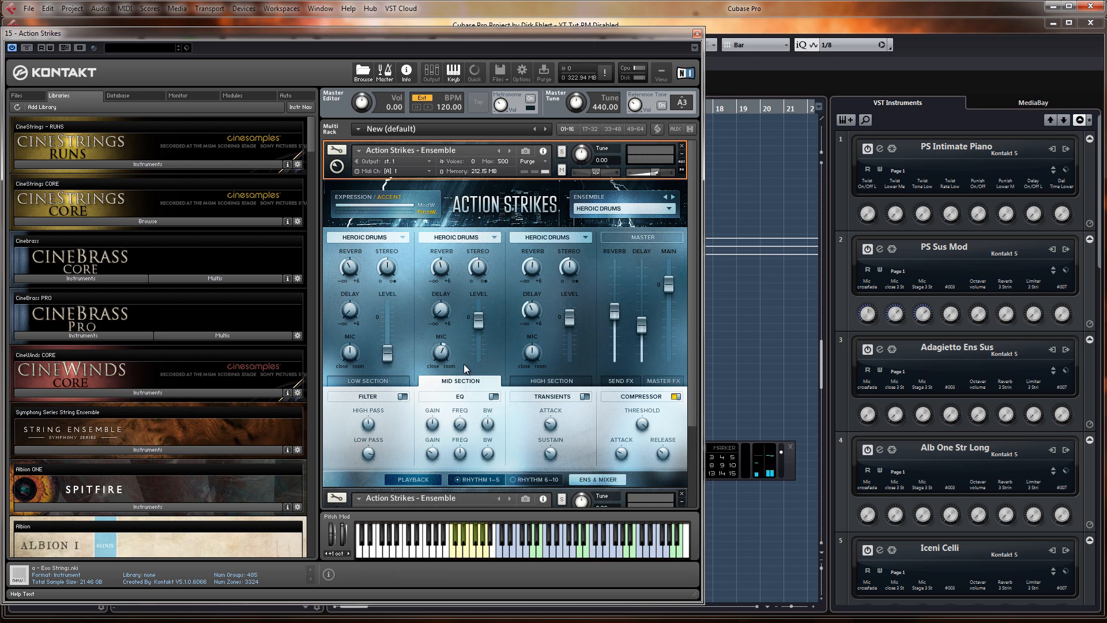
left_click_drag(575, 314, 571, 358)
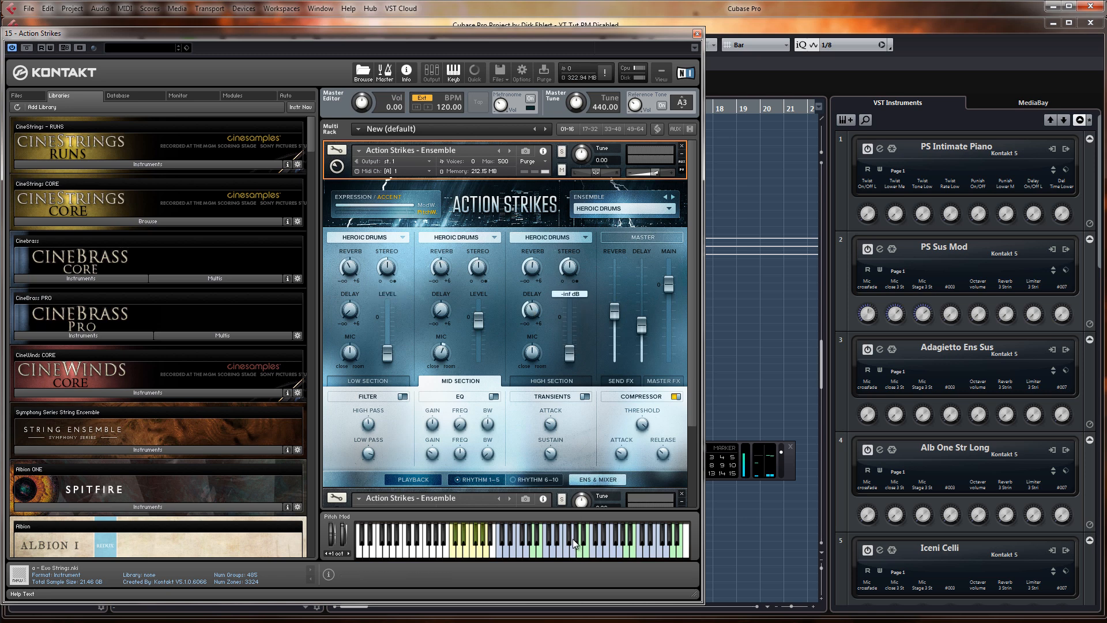
Isolate the high section by lowering the mid level to -inf dB and raising the high level, and show the high section's effect settings
left_click_drag(479, 321, 479, 361)
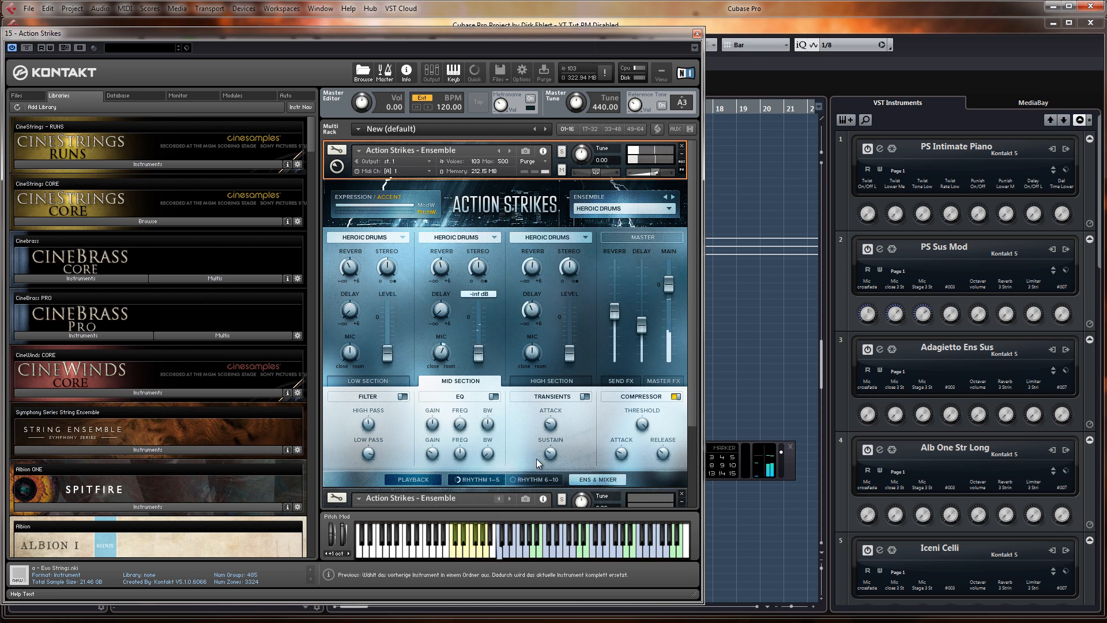
left_click_drag(569, 353, 570, 327)
left_click_drag(573, 304, 573, 300)
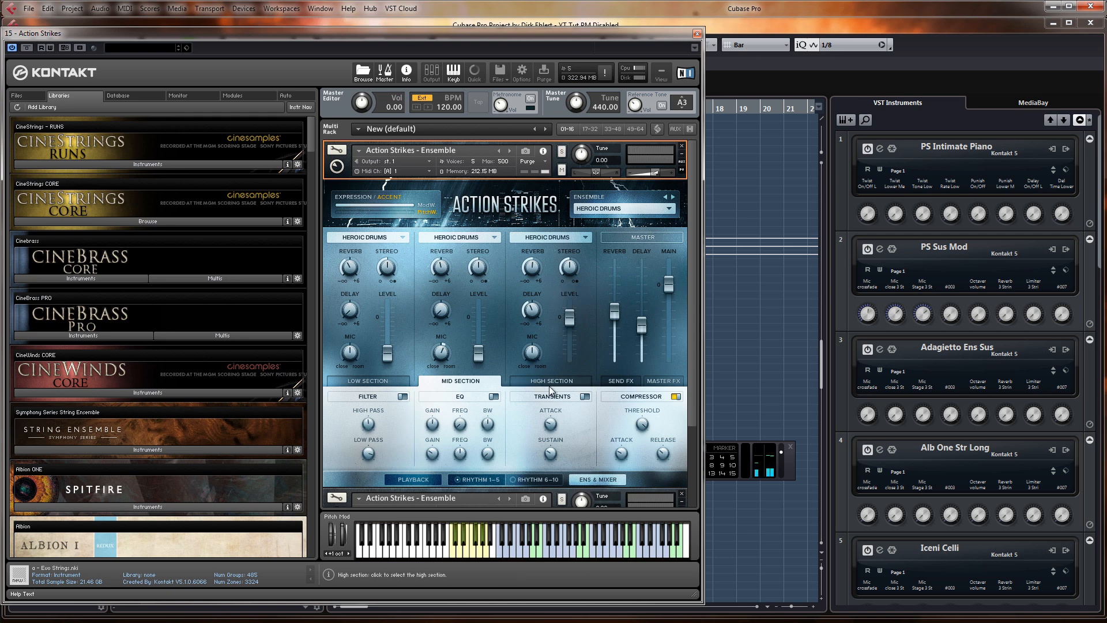
left_click(566, 377)
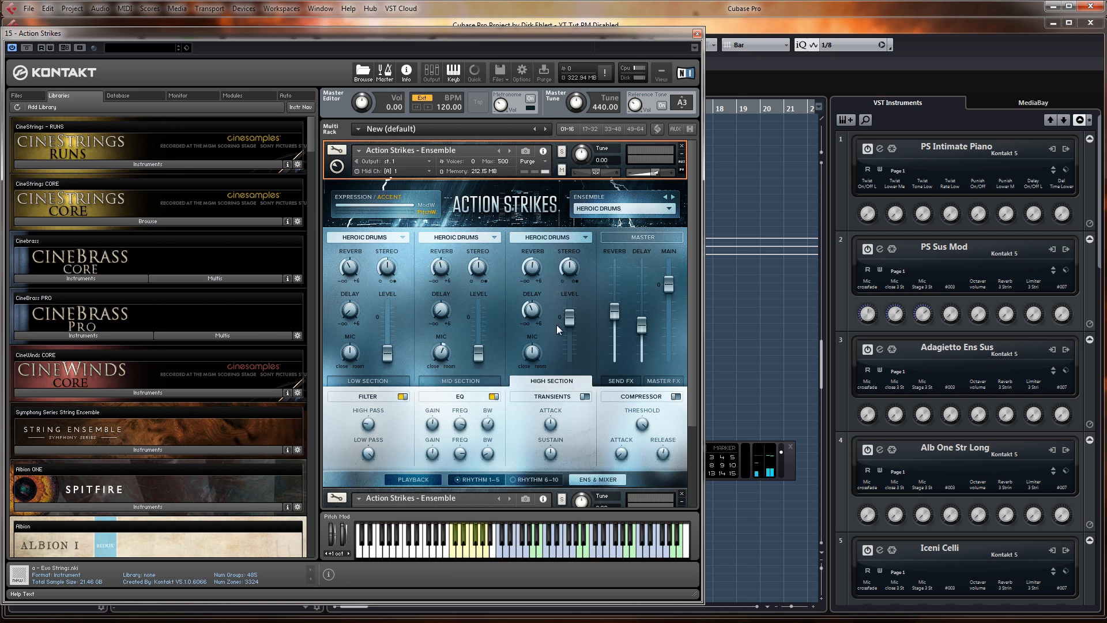
Load the Dark City ensemble in the first instrument and lower its mid and high section levels to -inf dB
left_click_drag(516, 43, 570, 9)
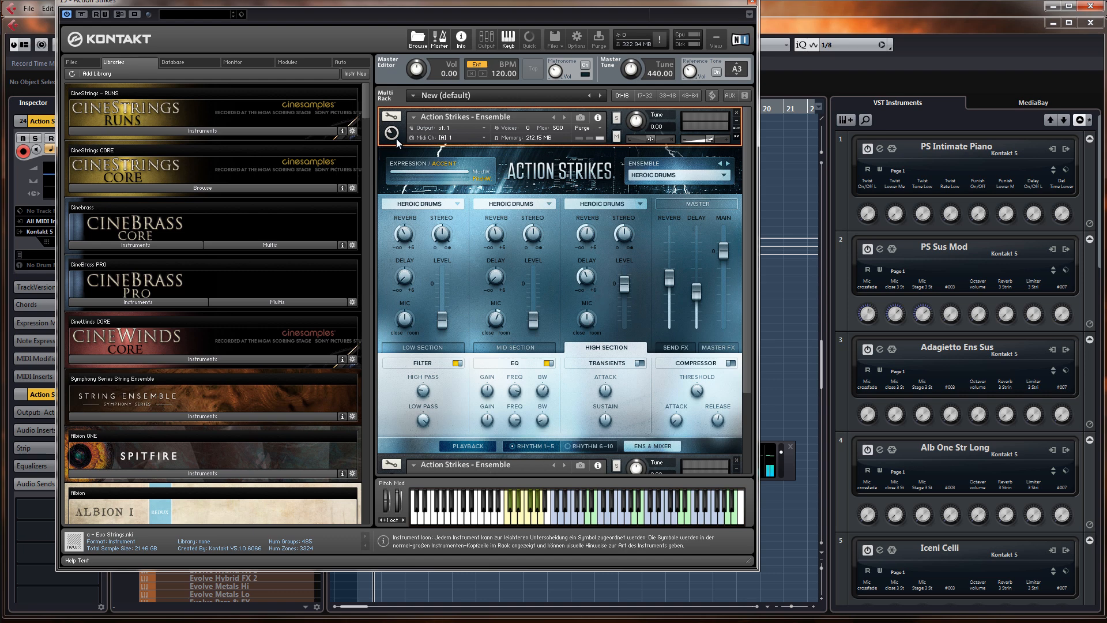
left_click(721, 163)
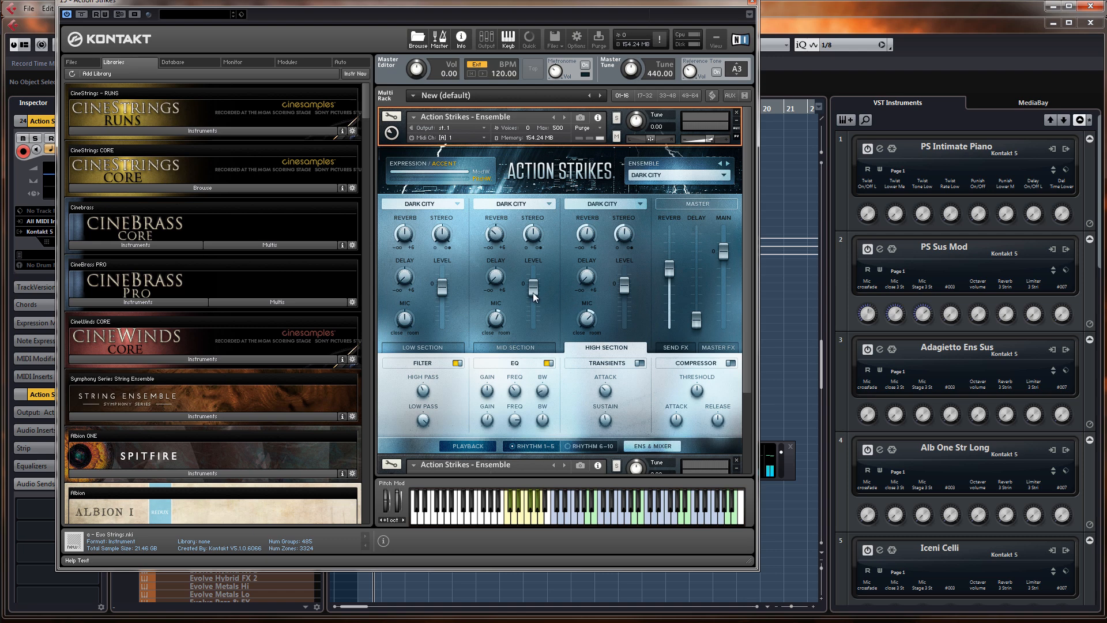
left_click_drag(533, 289, 533, 327)
left_click_drag(624, 285, 638, 533)
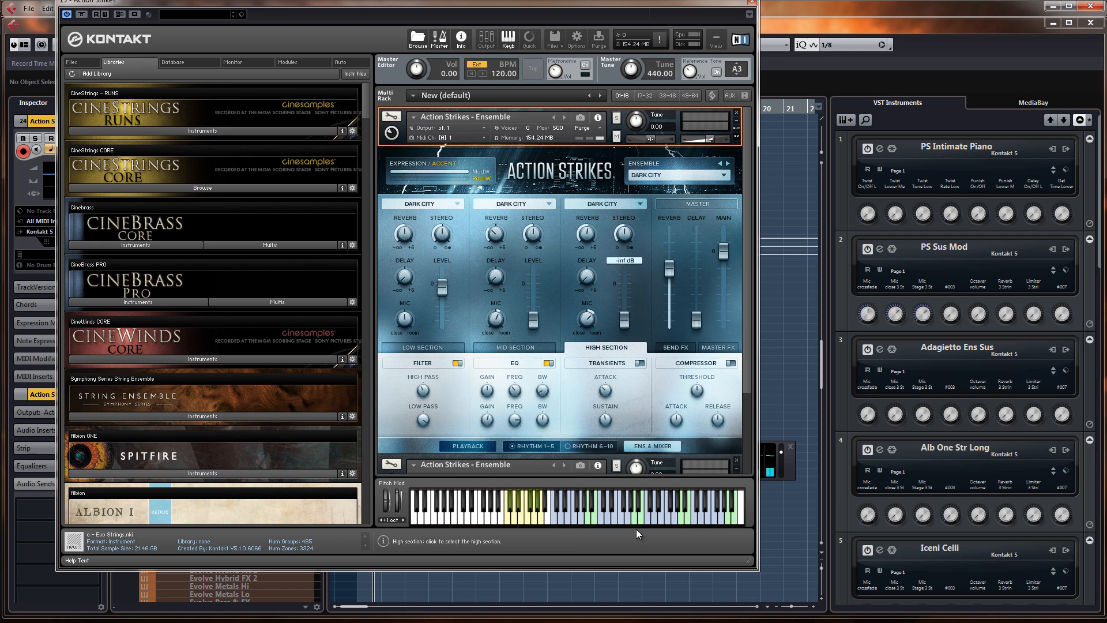
Collapse the first Ensemble instrument, unmute the second and third ones to audition all three together, and close the Action Strikes editor
left_click(391, 116)
left_click(616, 176)
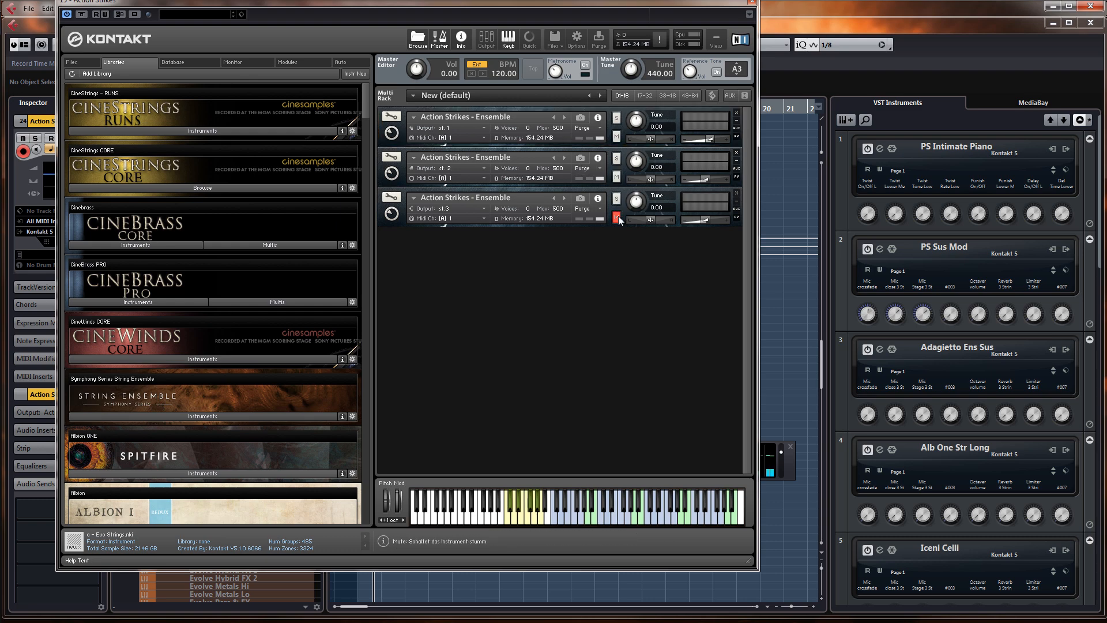
left_click(617, 217)
left_click(397, 173)
left_click(397, 173)
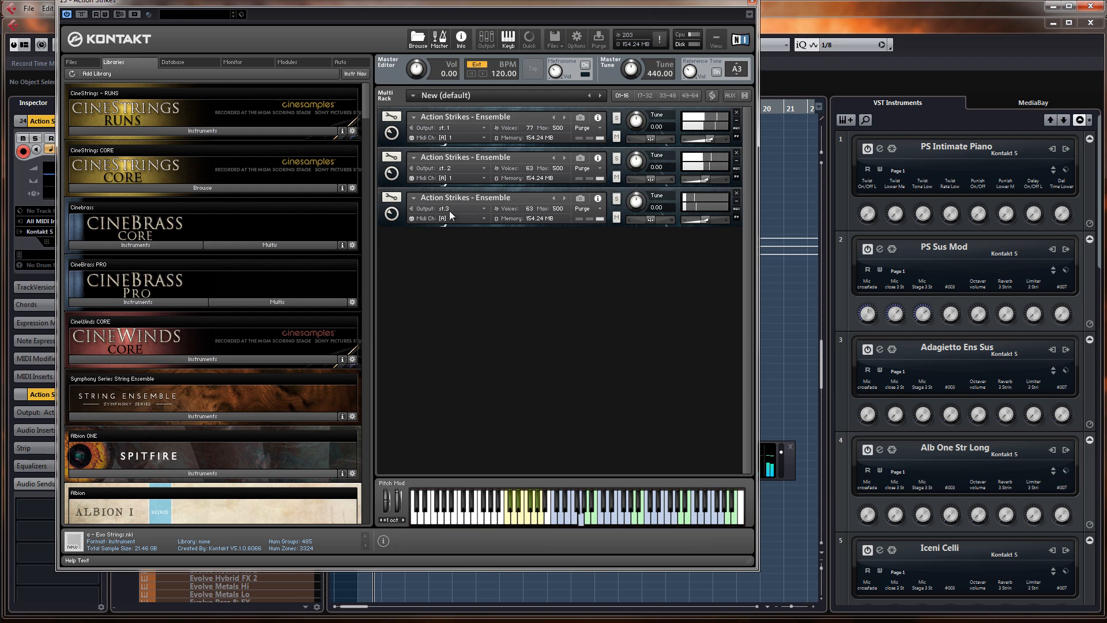
left_click(752, 2)
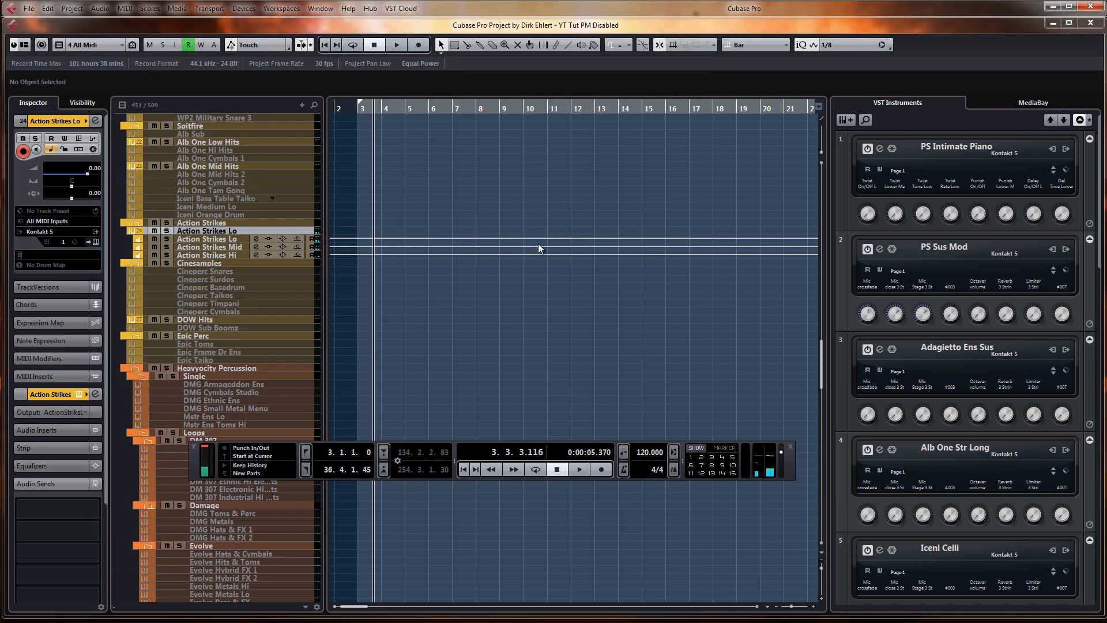
Solo the Action Strikes Hi, Mid and Lo channels in turn in the MixConsole, then clear the solo and hide the mixer
key("F3")
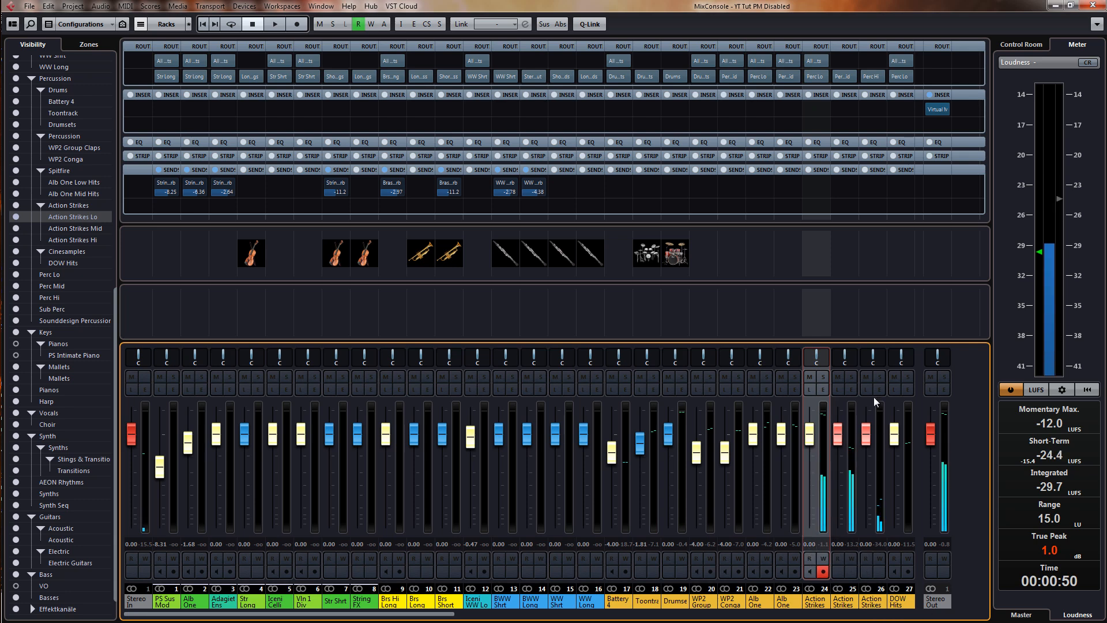
left_click(881, 377)
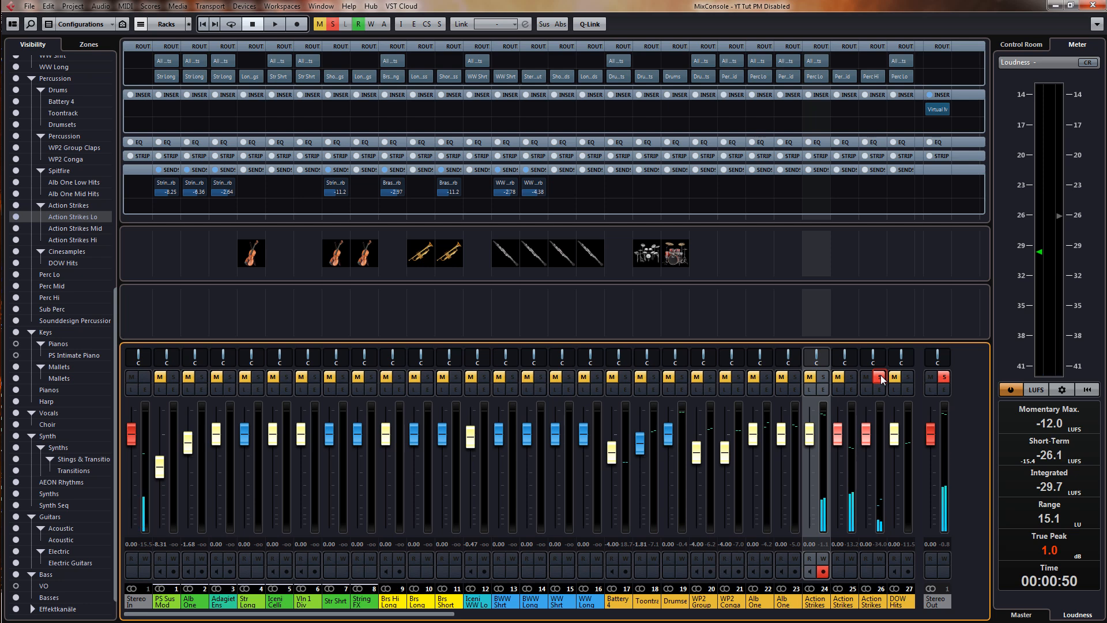
left_click(880, 376)
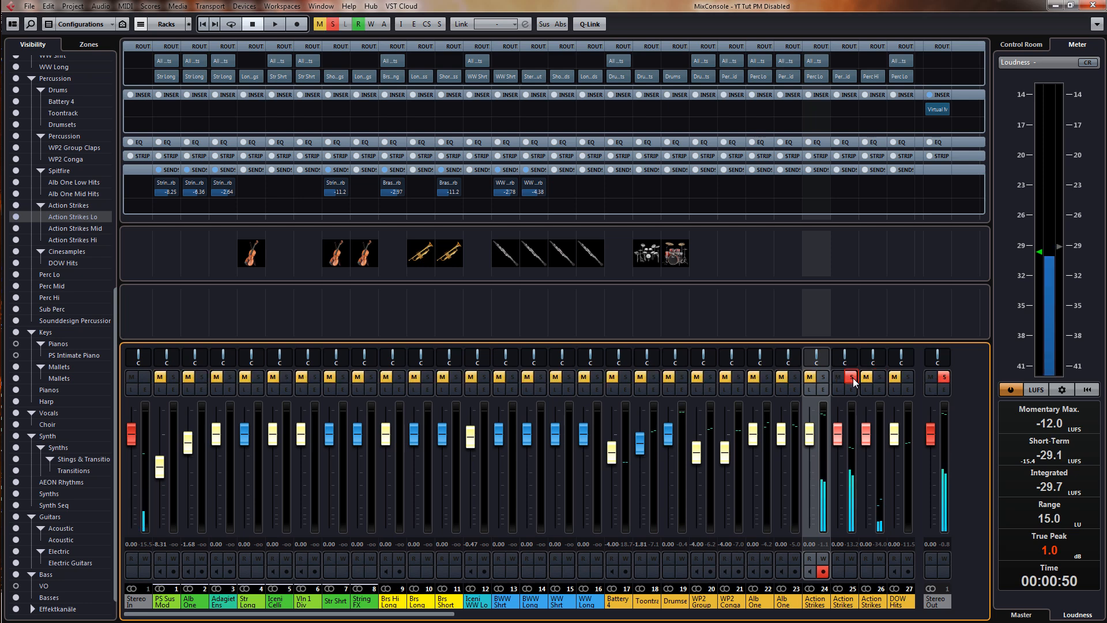
left_click(824, 376)
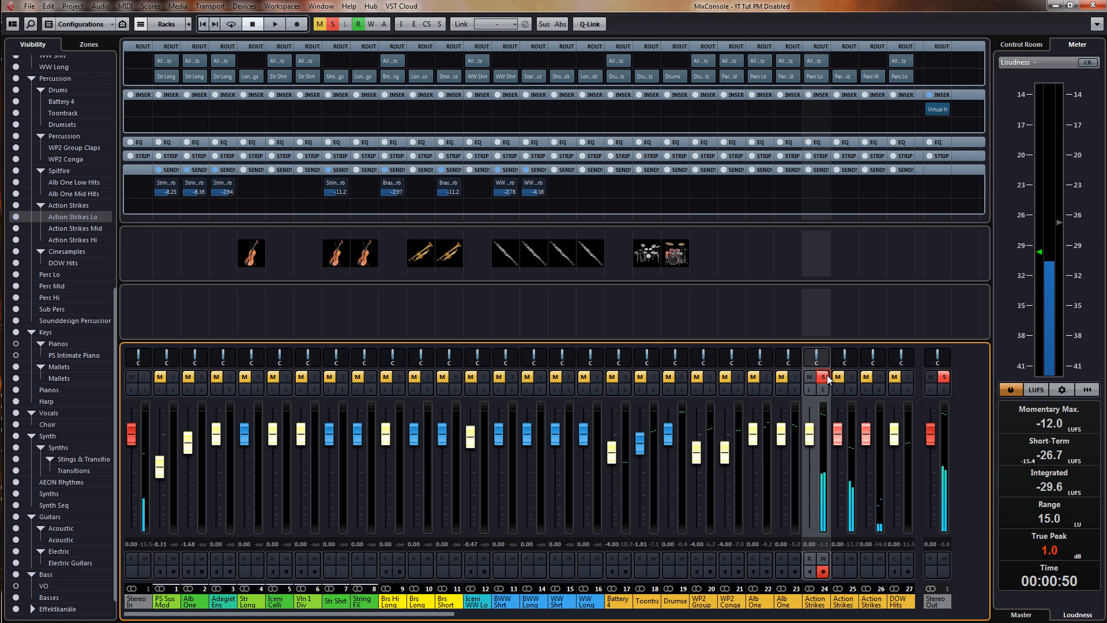
left_click(824, 376)
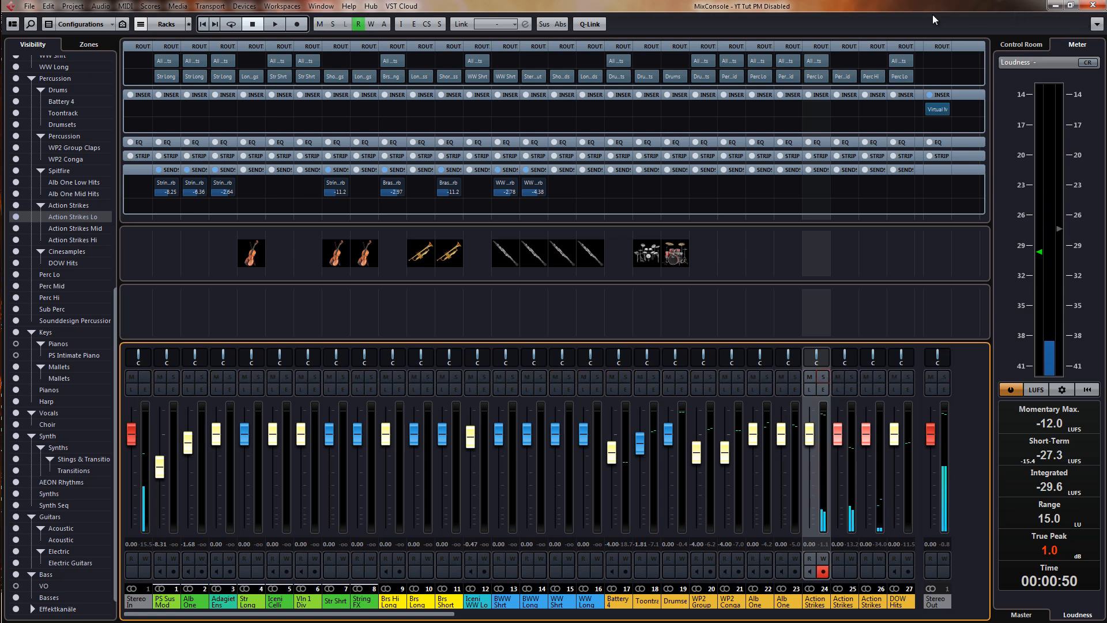
key("F3")
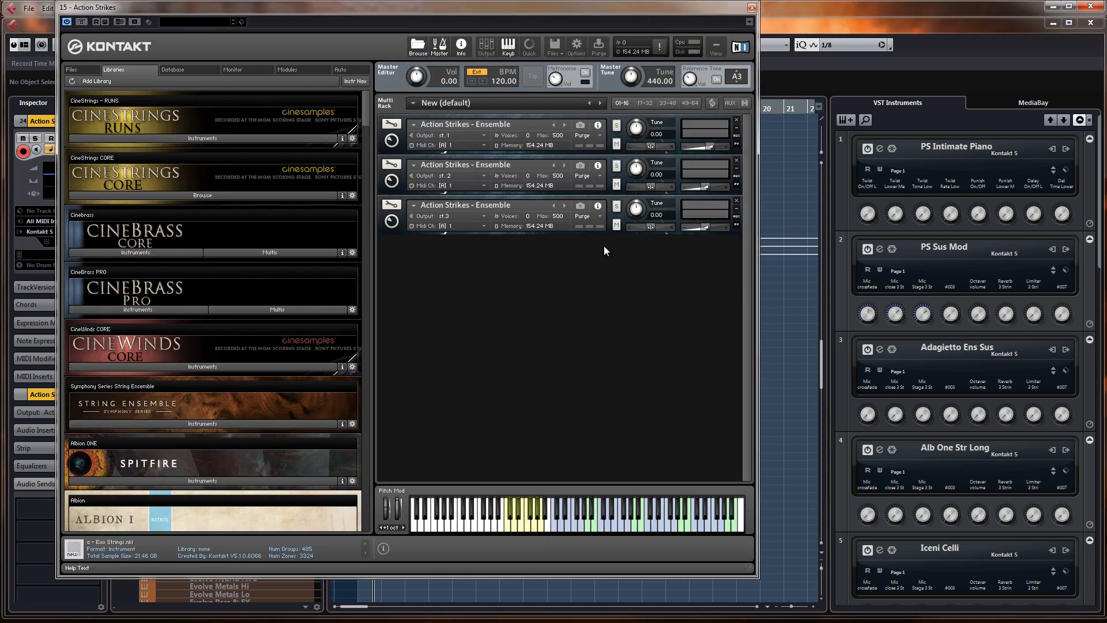
Reopen the Action Strikes editor to review the output and MIDI channel assignments of its three instruments, and close it again
left_click(753, 8)
left_click(90, 232)
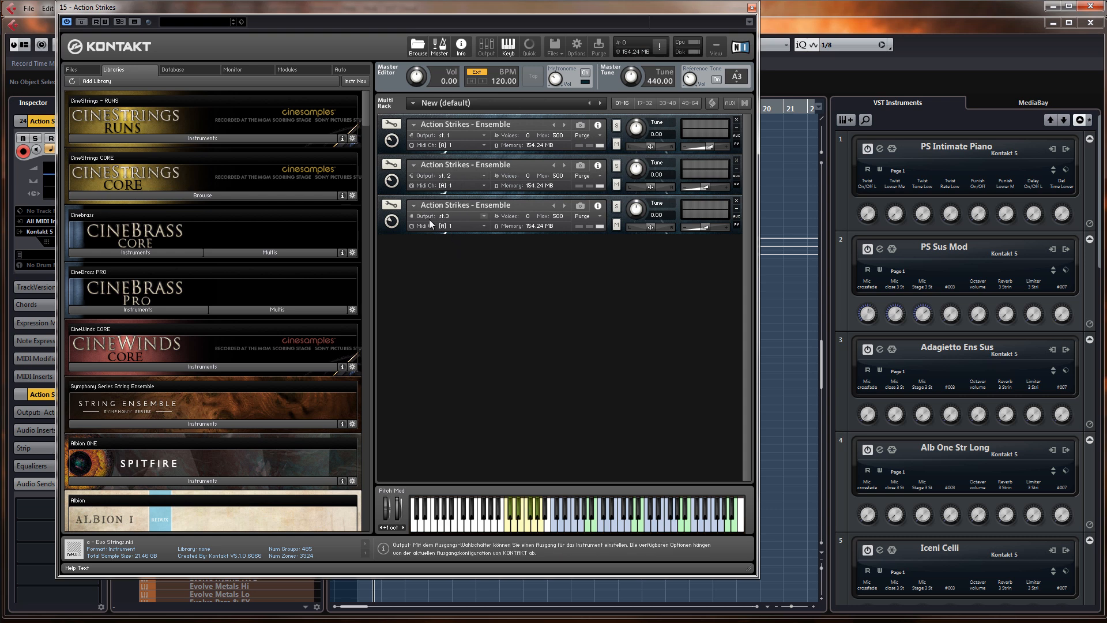
left_click(752, 8)
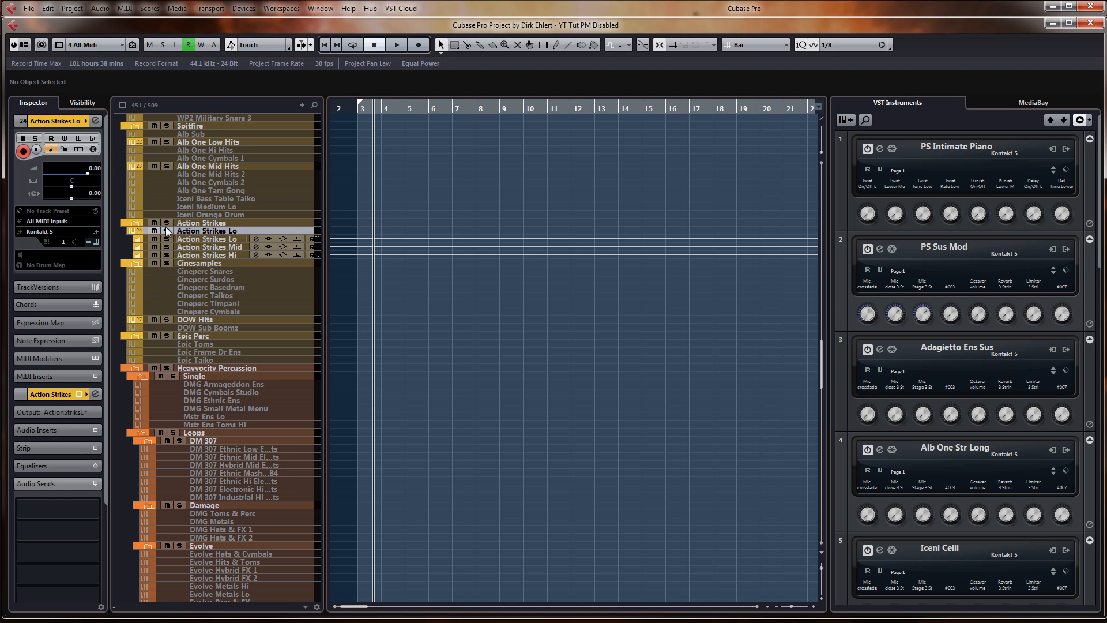
left_click(95, 241)
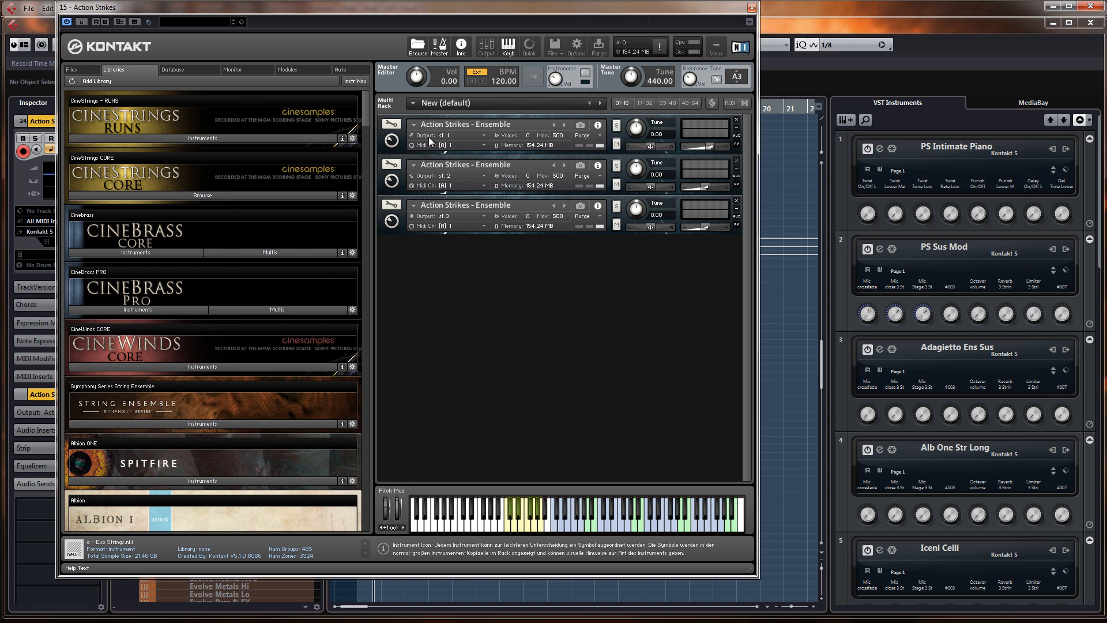
left_click(753, 8)
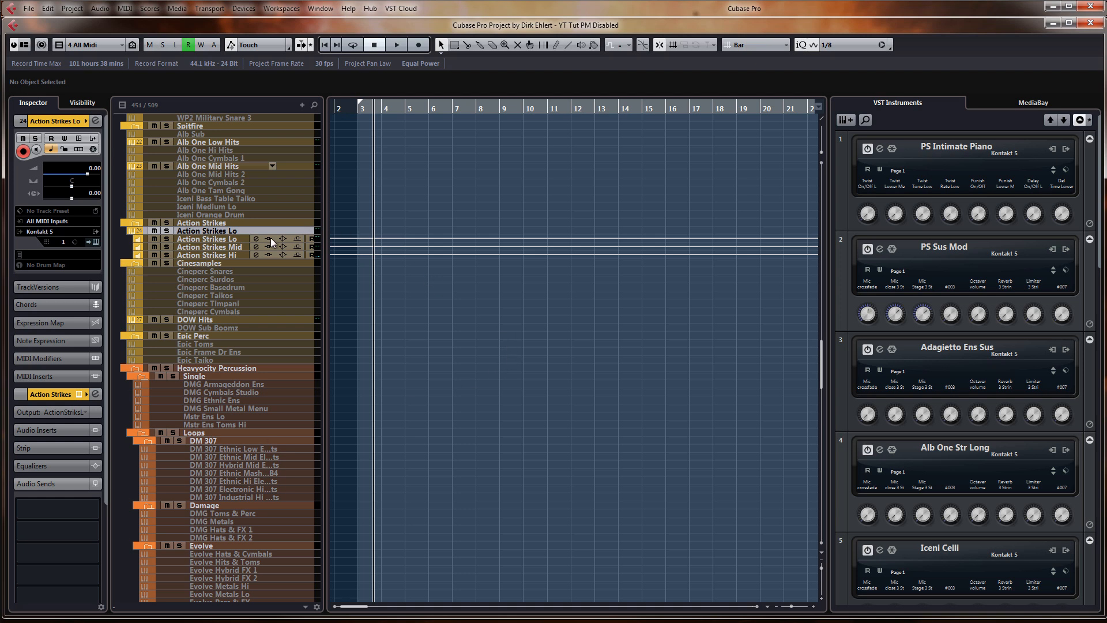
Enable the Cineperc Basedrum track in the Cinesamples folder and check its MIDI input choices without changing them
left_click(223, 272)
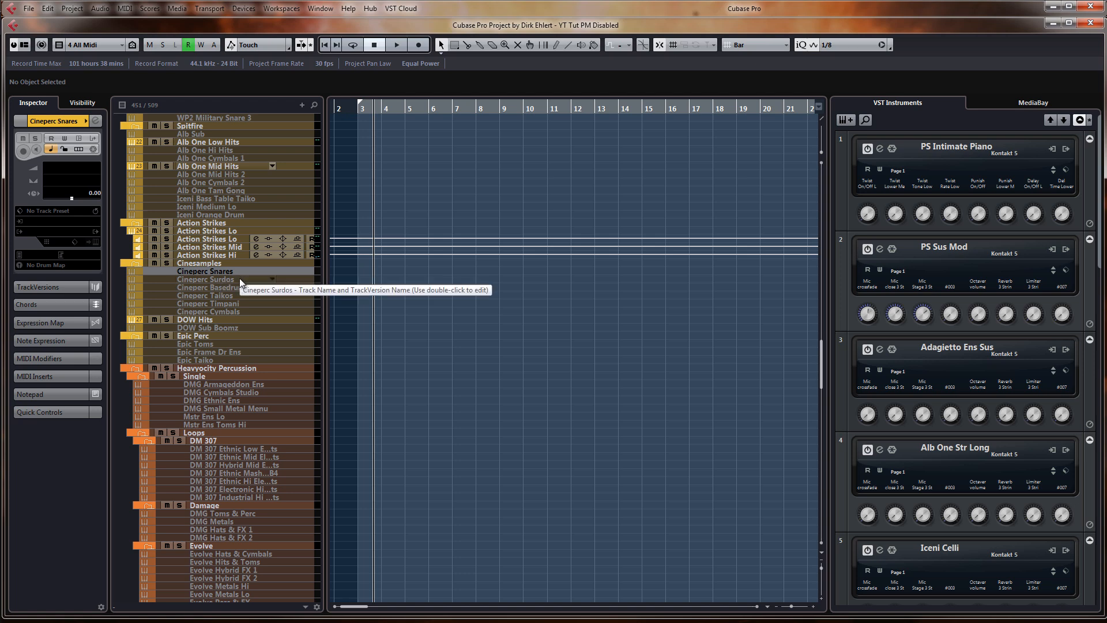
left_click(240, 279)
left_click(244, 289)
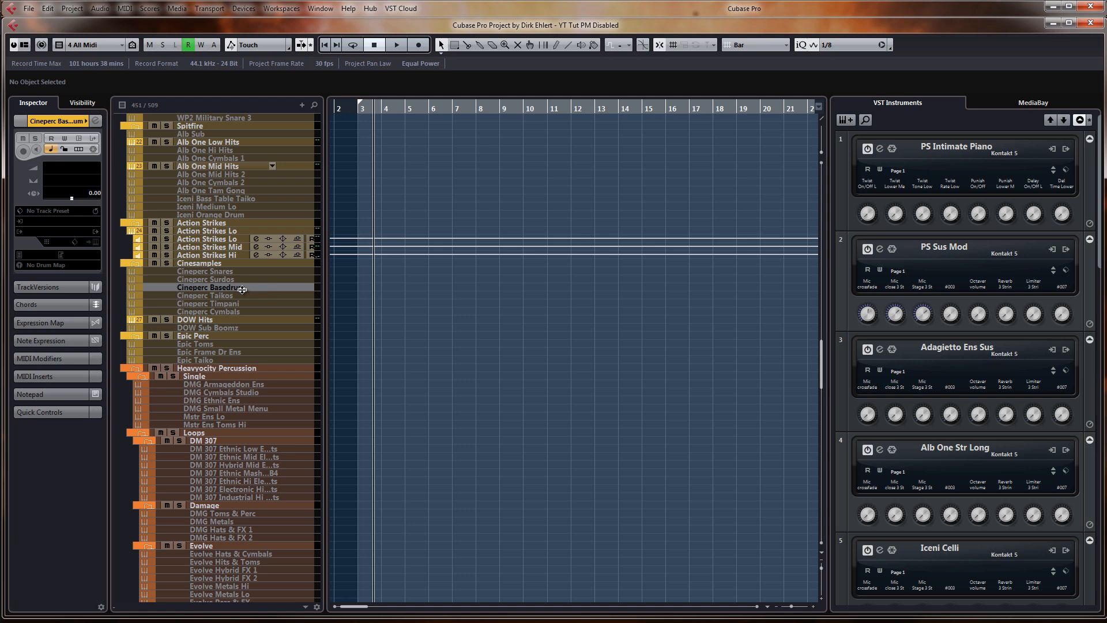
right_click(240, 290)
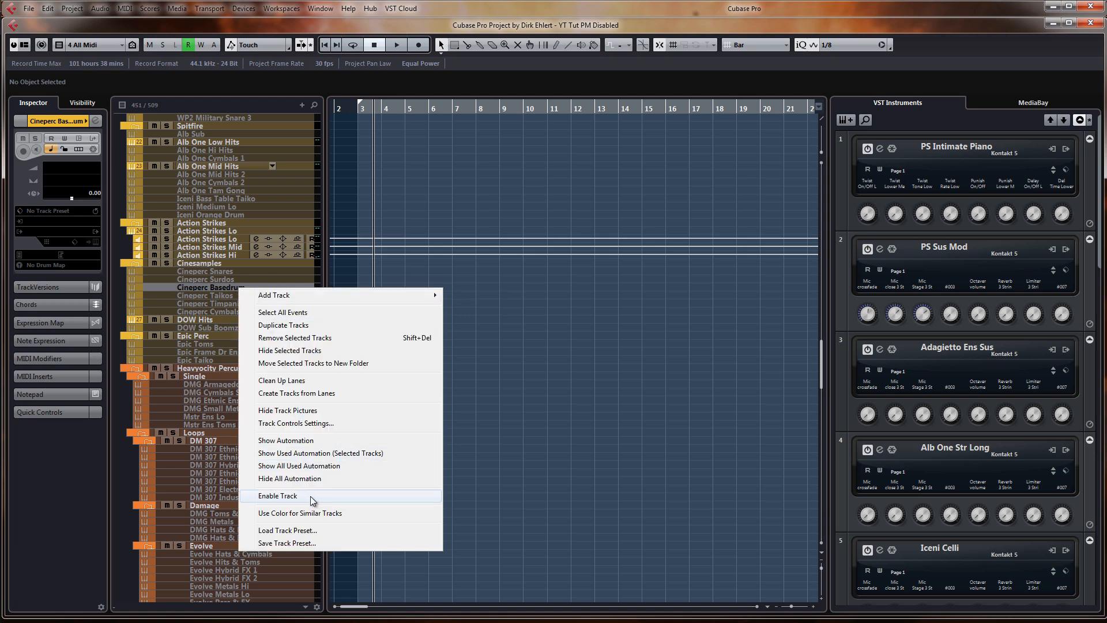
left_click(285, 496)
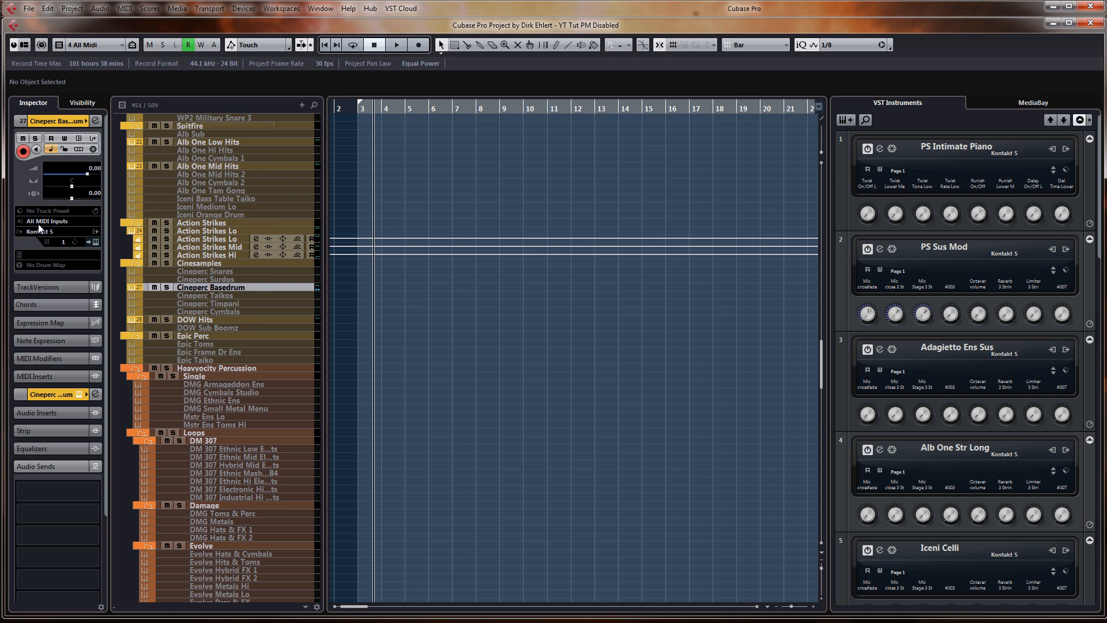
left_click(53, 222)
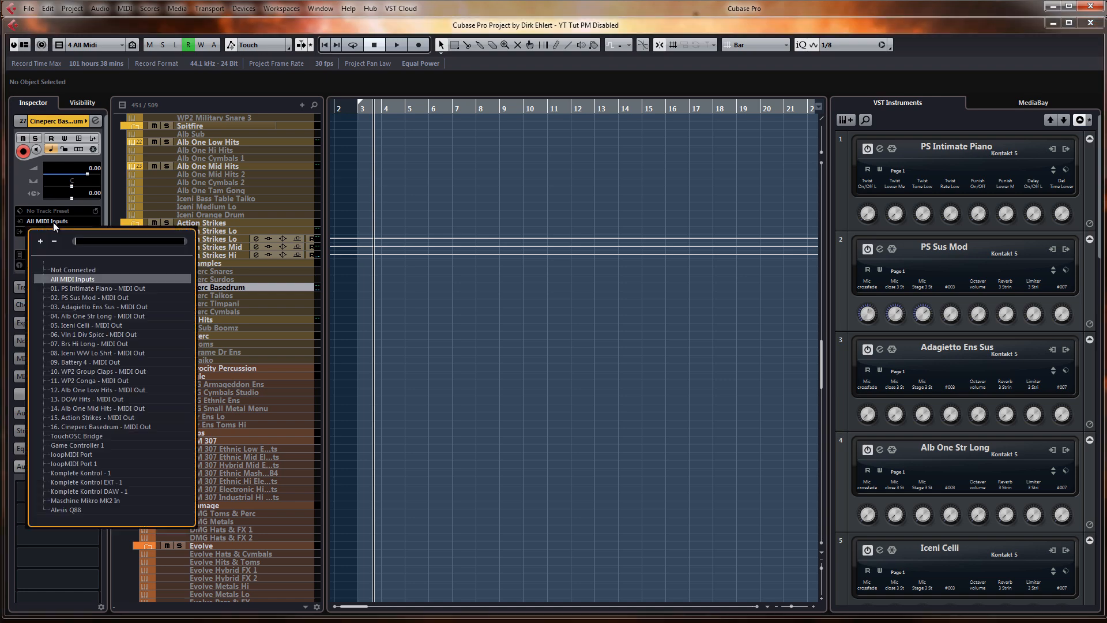
left_click(25, 203)
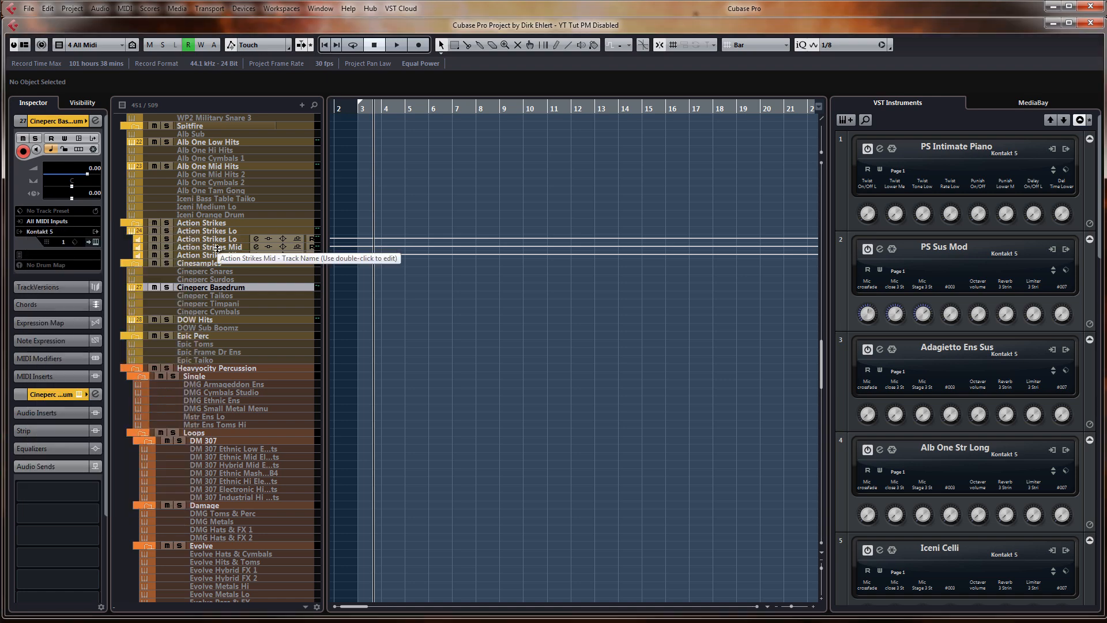
Look through the percussion tracks below the Cinesamples folder and select the DOW Sub Boomz track
scroll(229, 279, "down", 4)
scroll(229, 278, "up", 4)
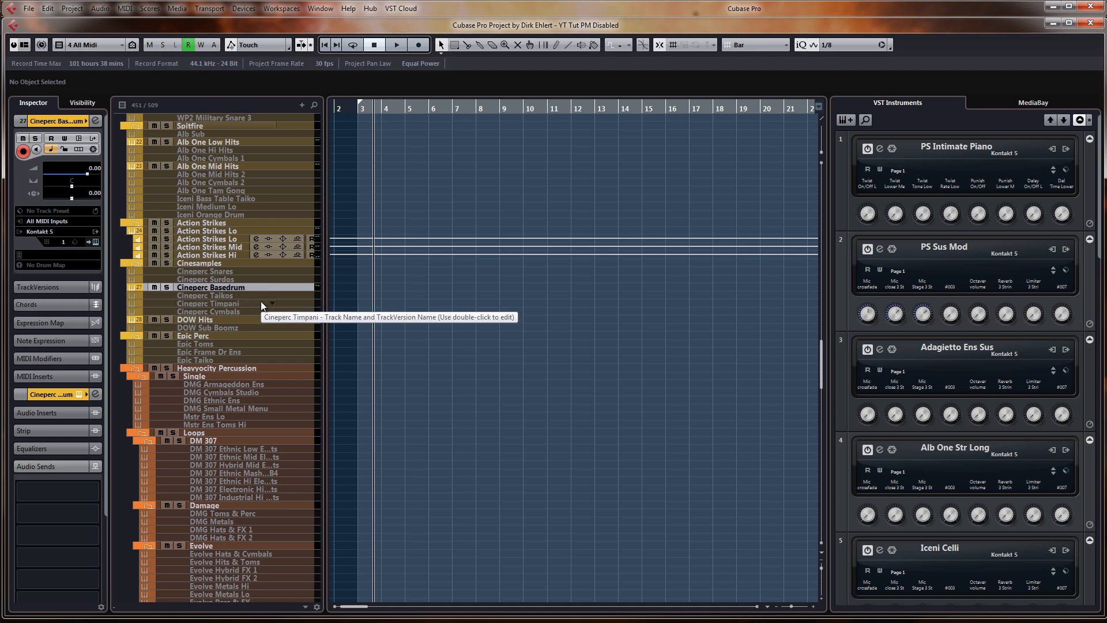
scroll(261, 301, "down", 4)
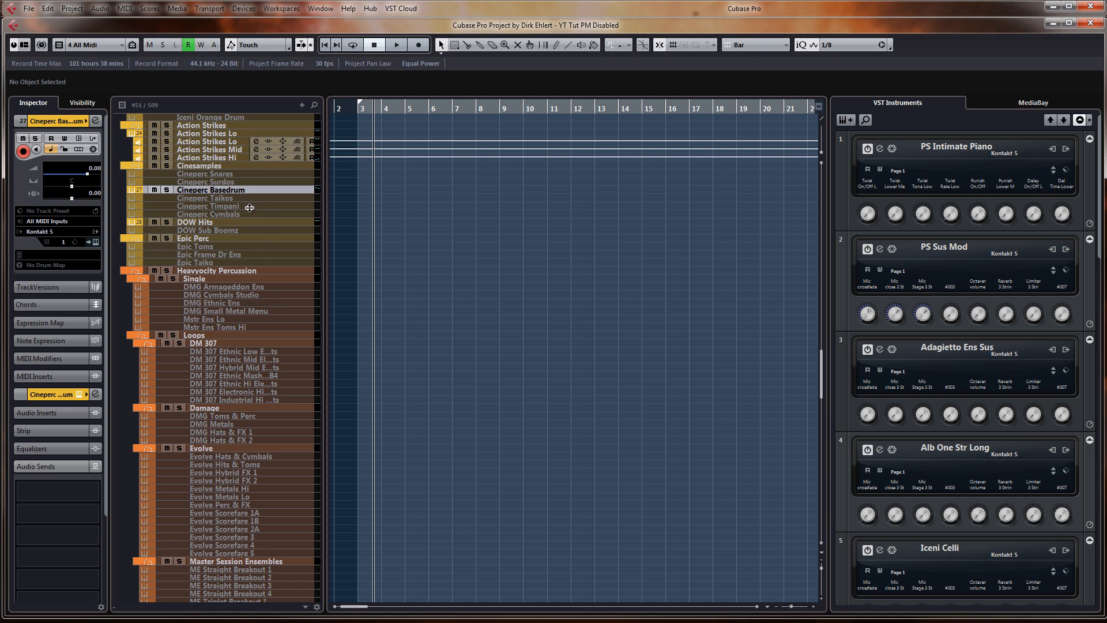
left_click(227, 229)
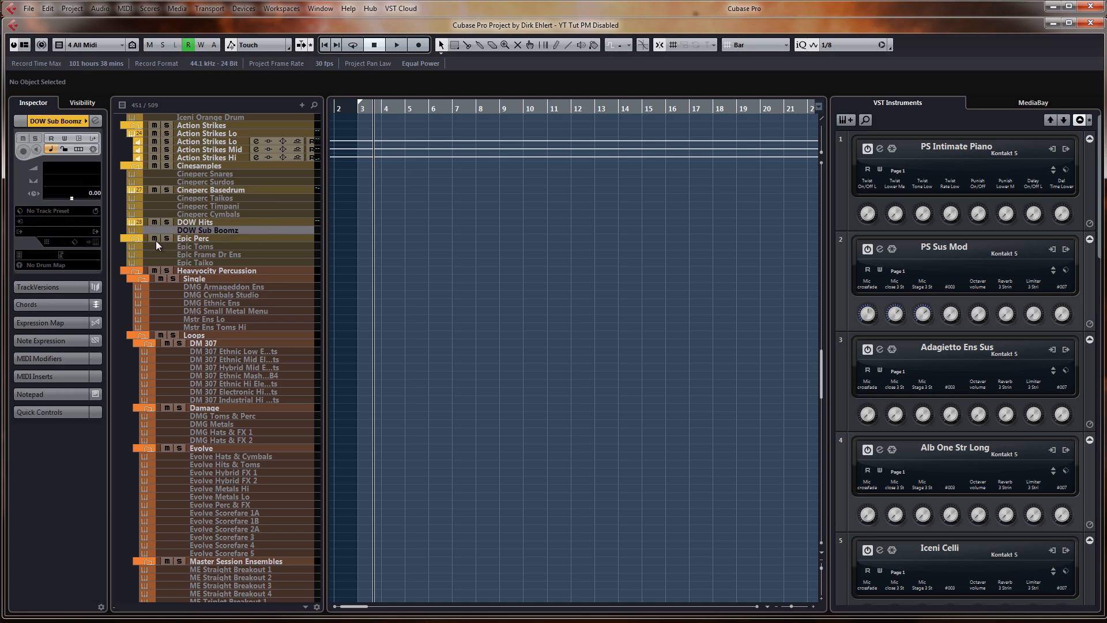
Look over the DOW Hits and DOW Sub Boomz tracks and enable the Epic Toms track in the Epic Perc folder
left_click(234, 222)
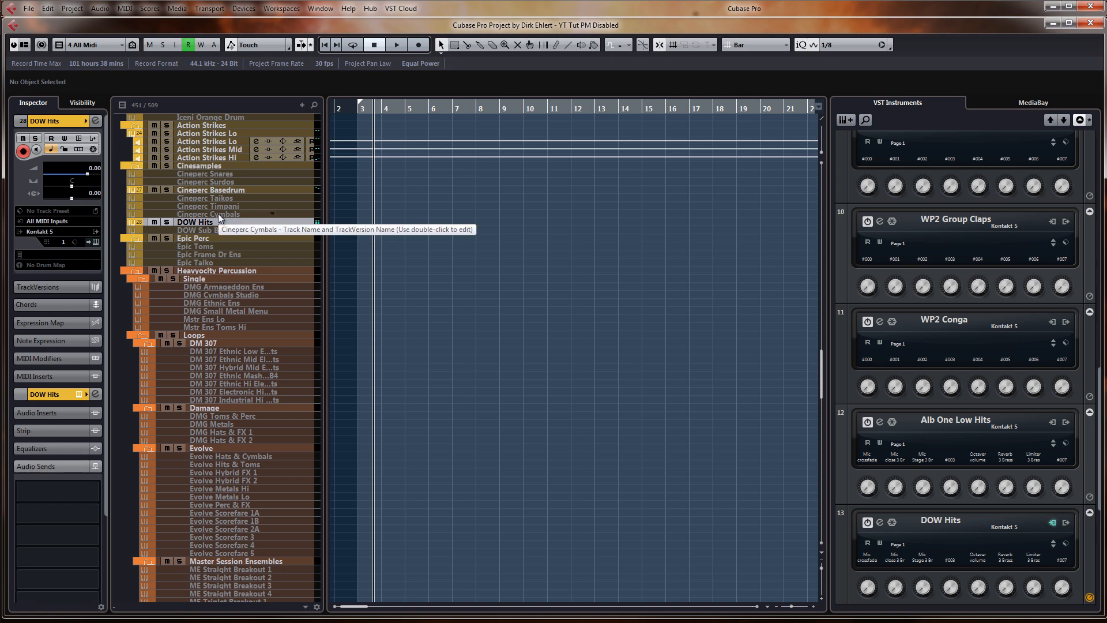
left_click(221, 230)
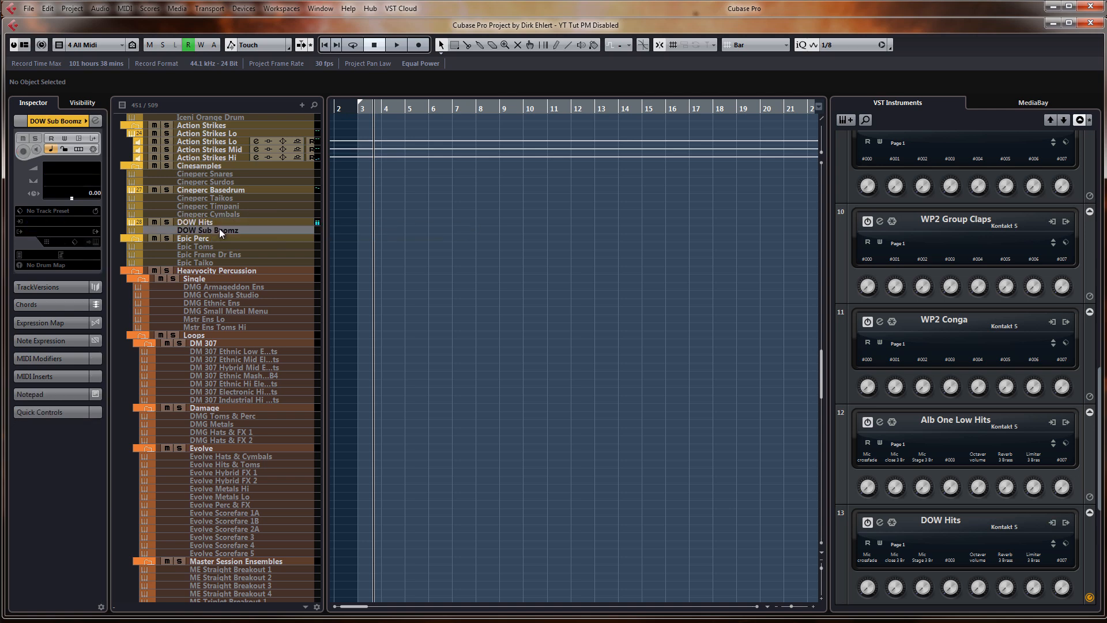
left_click(217, 238)
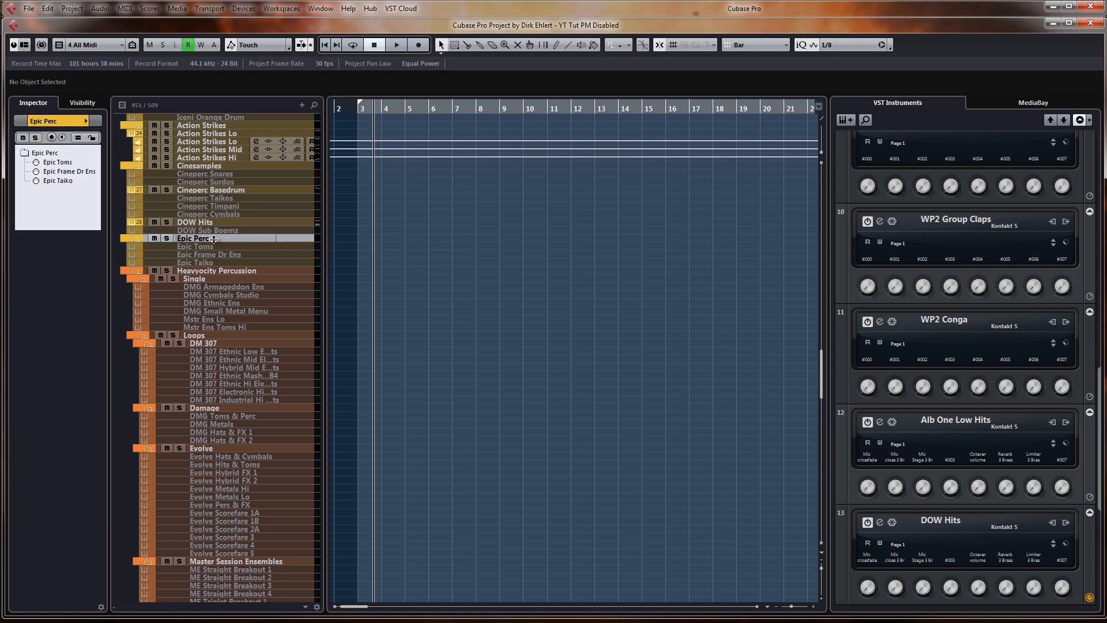
left_click(213, 245)
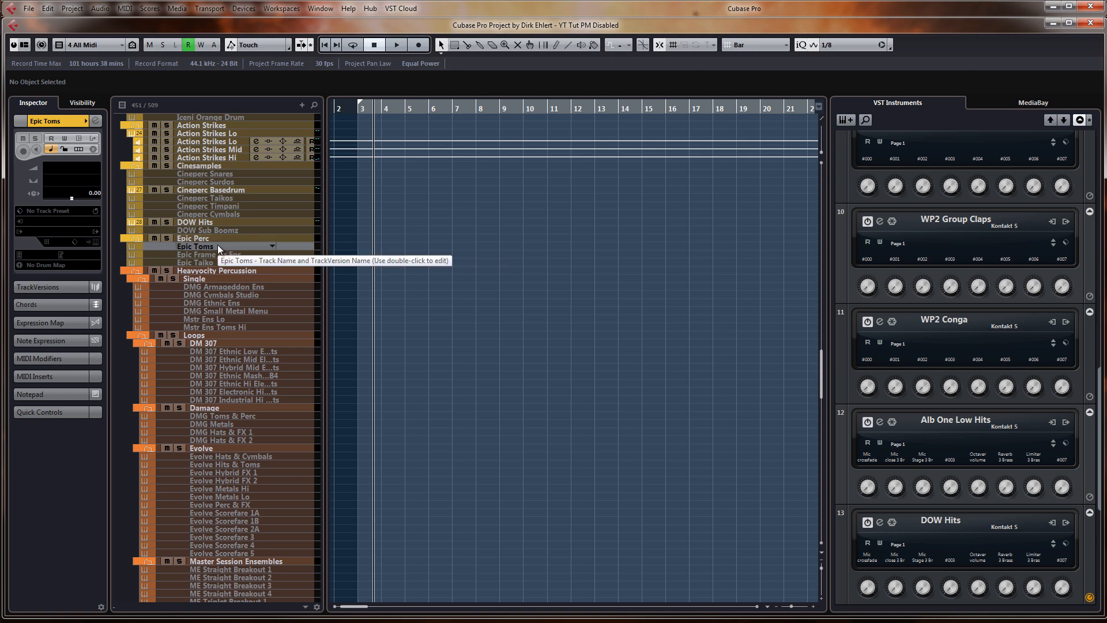
left_click(217, 245)
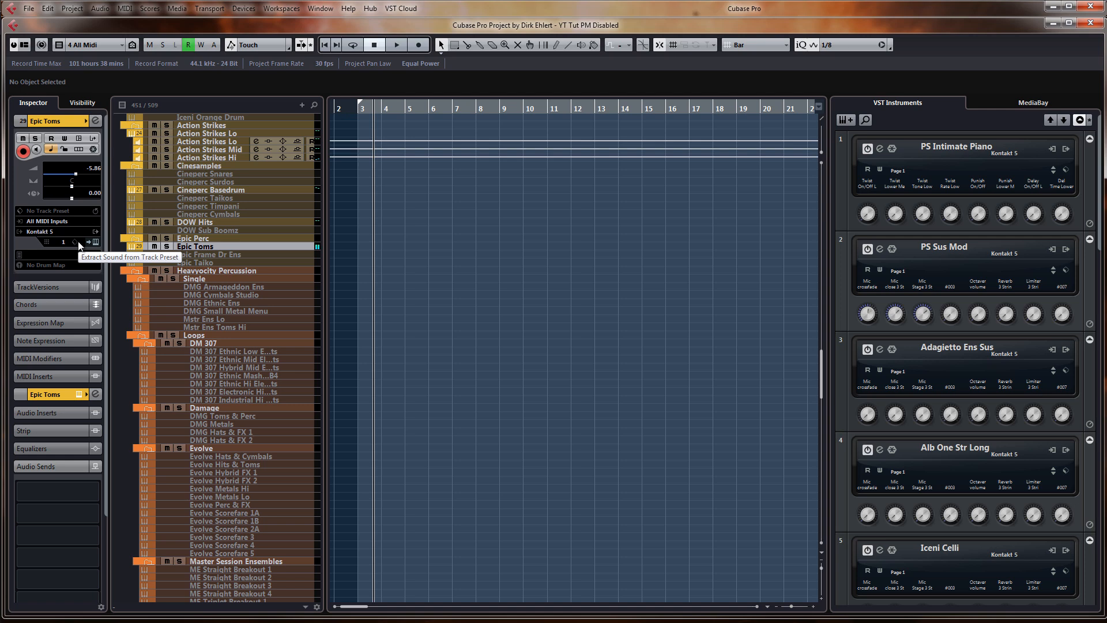
Look through the Heavyocity Percussion Single folder, selecting DMG Armageddon Ens, DMG Cymbals Studio, DMG Ethnic Ens and DMG Small Metal Menu in turn
scroll(79, 244, "down", 3)
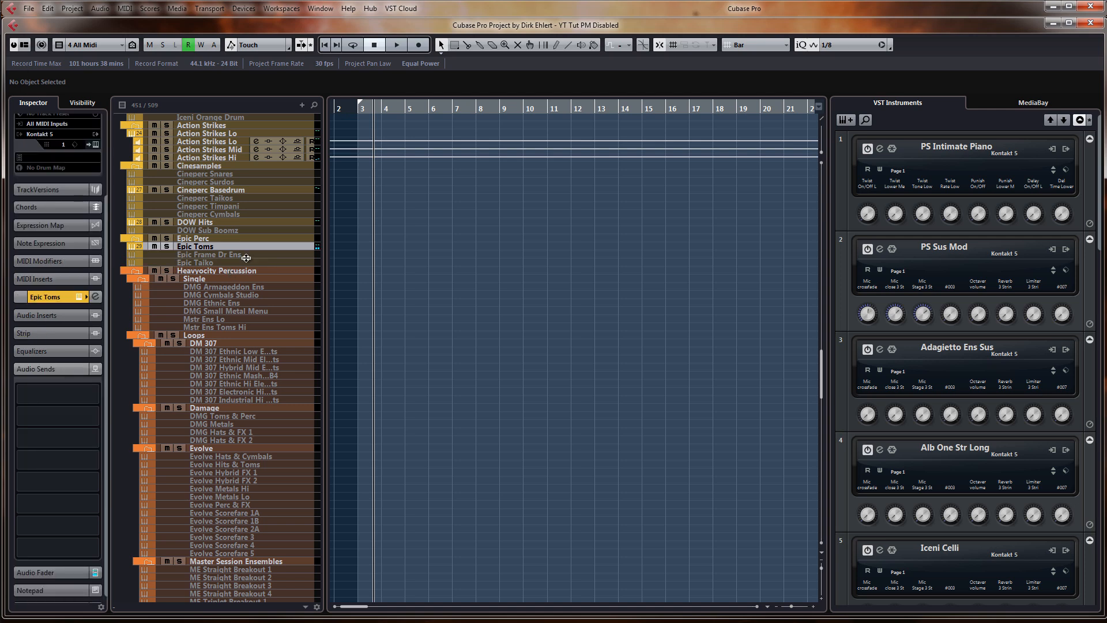
scroll(310, 254, "down", 3)
scroll(307, 252, "up", 3)
scroll(239, 245, "down", 3)
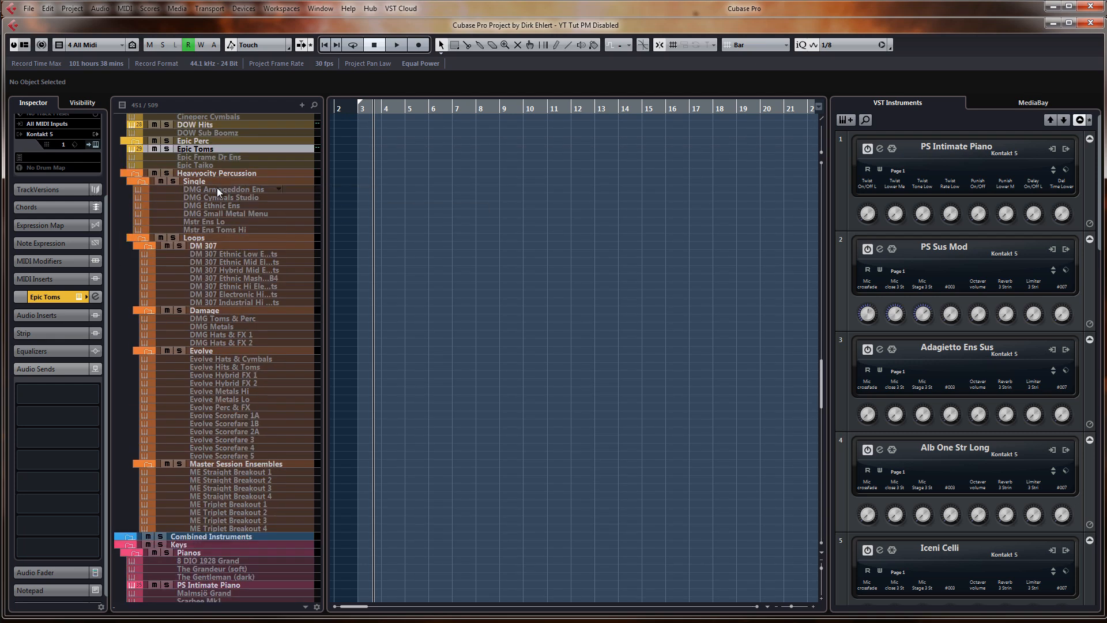
left_click(232, 187)
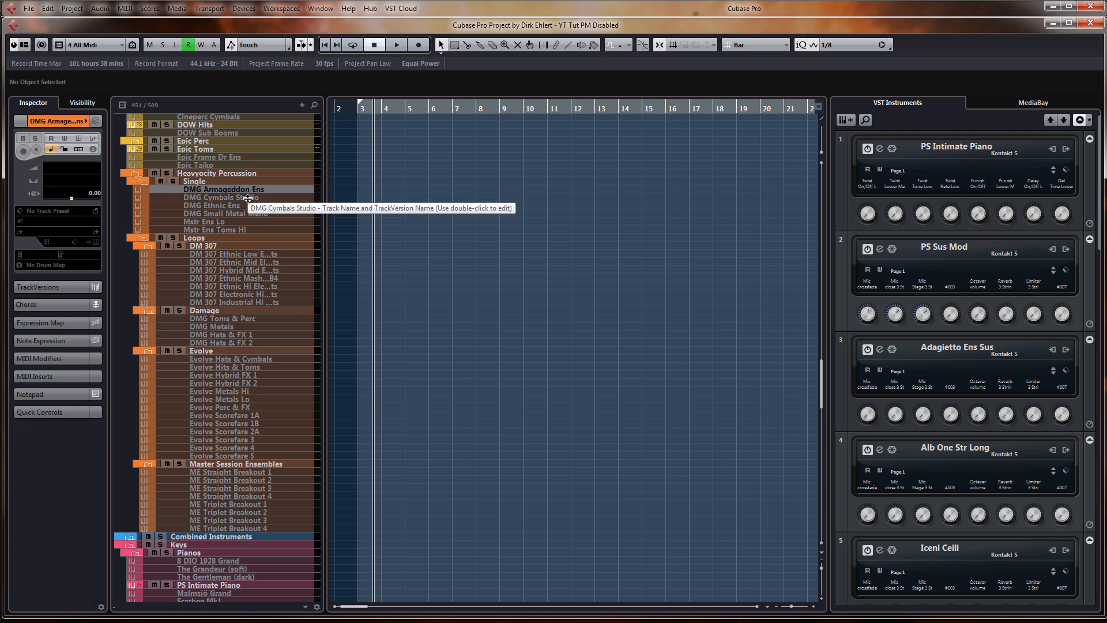
left_click(242, 198)
left_click(240, 206)
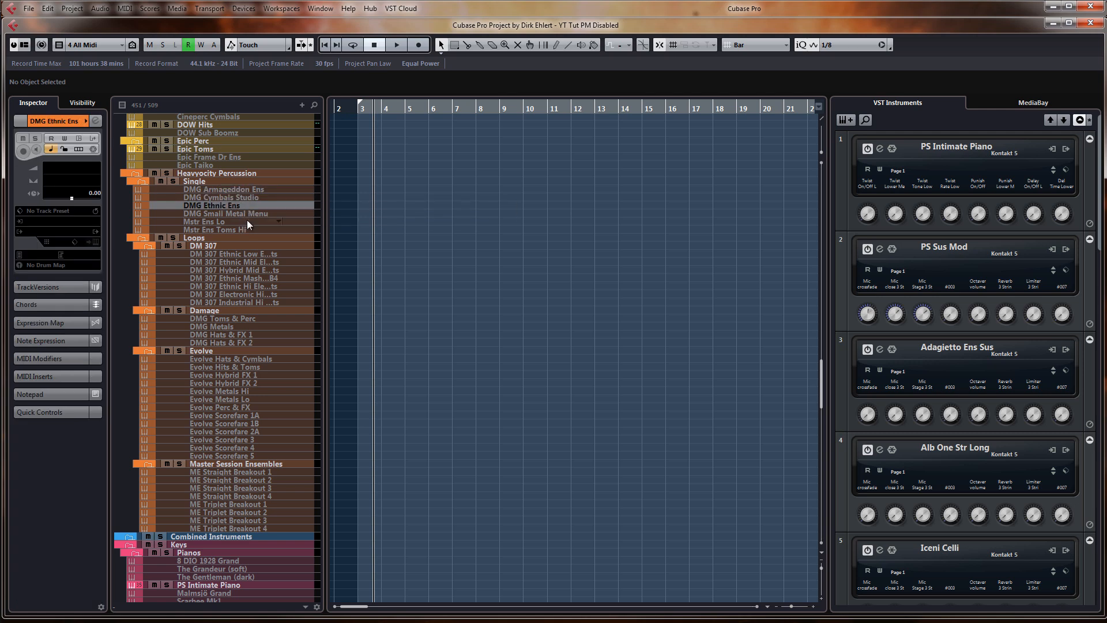
left_click(244, 214)
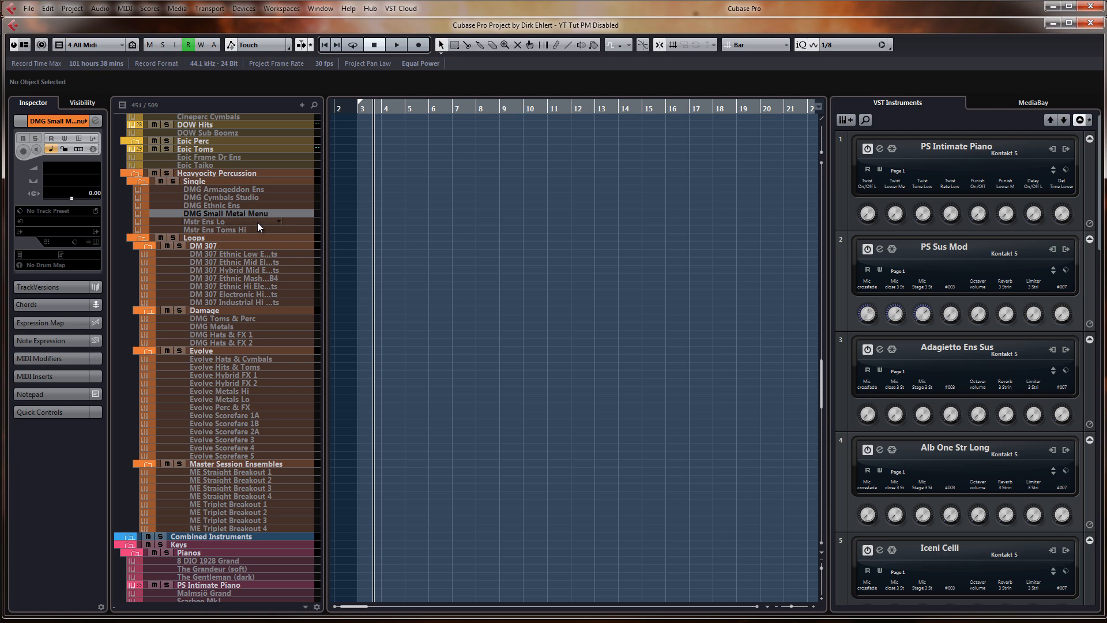
scroll(254, 223, "down", 3)
scroll(254, 223, "up", 3)
Look through the loop tracks in the DM 307, Damage and Evolve folders, ending with Evolve Hits & Toms selected
left_click(241, 256)
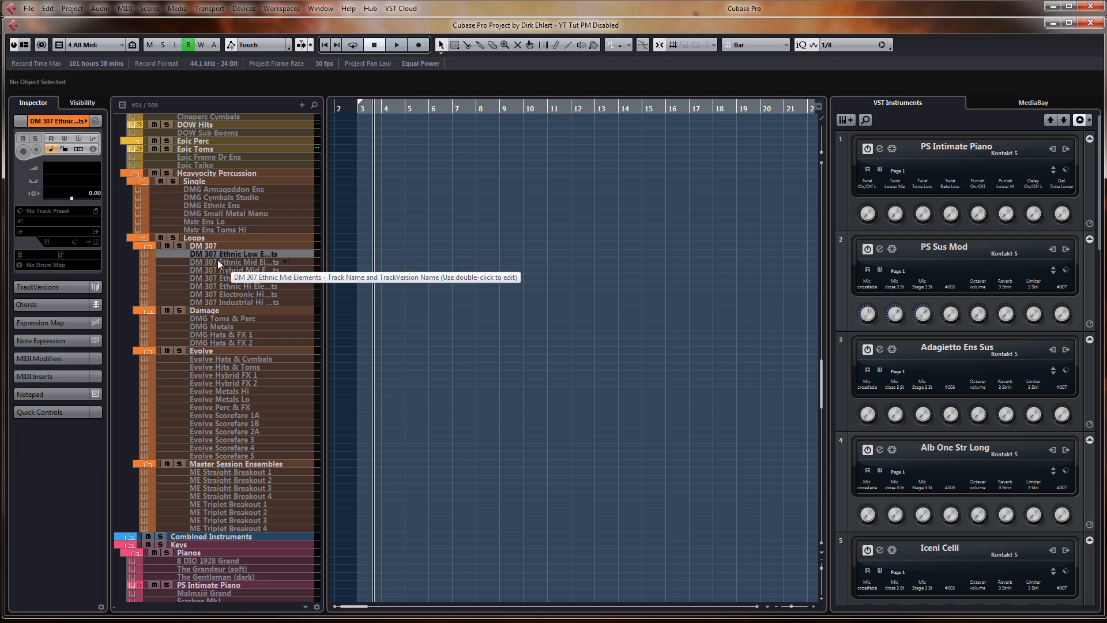
left_click(248, 286)
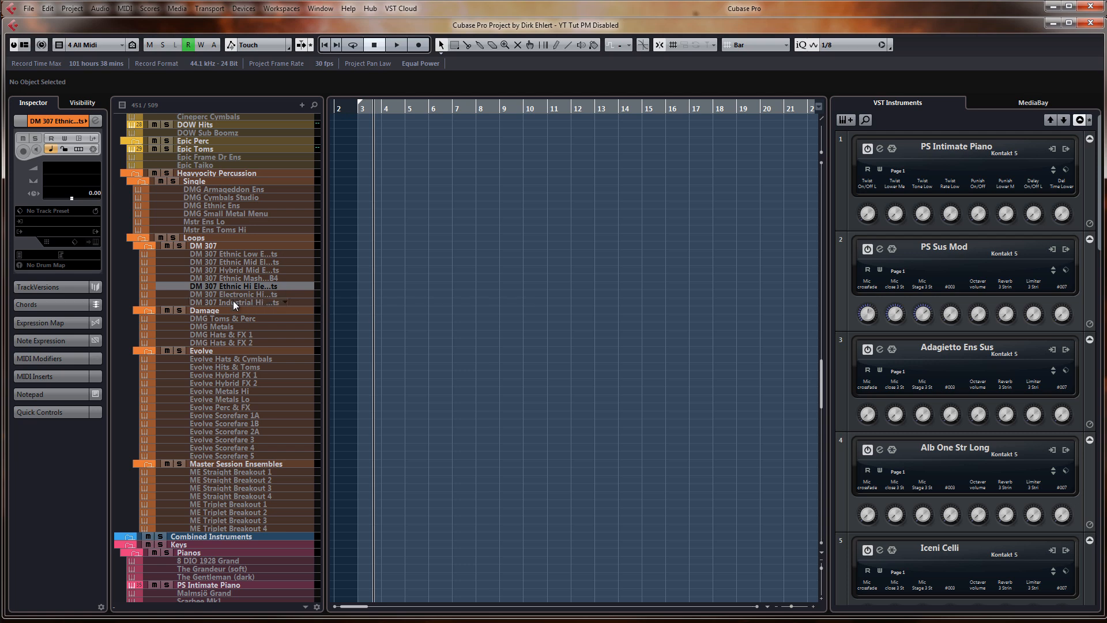
left_click(239, 335)
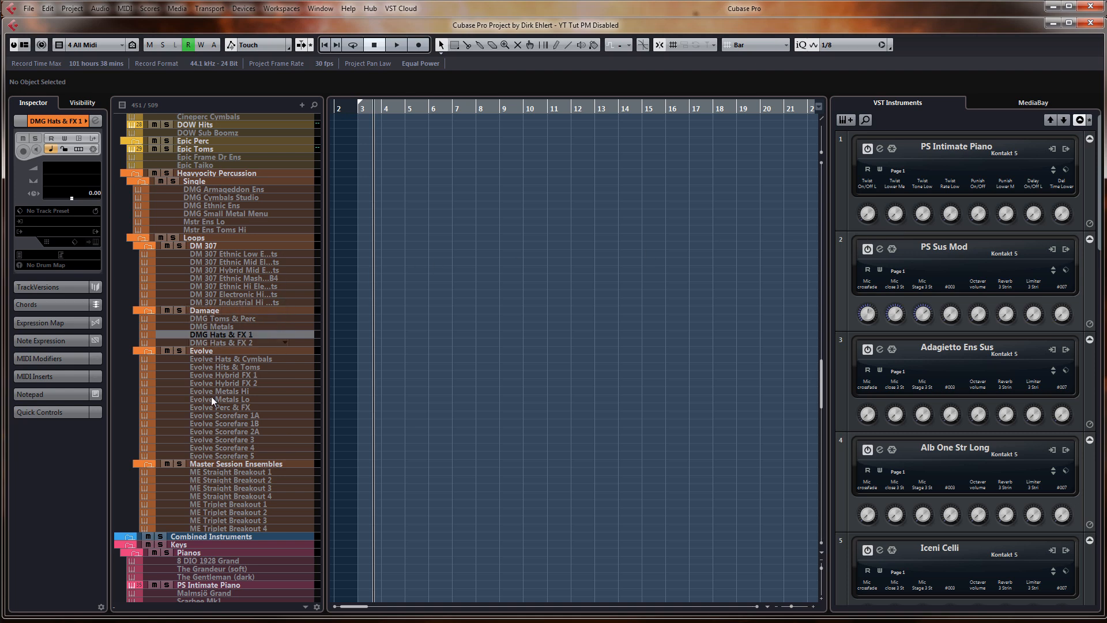
left_click(235, 359)
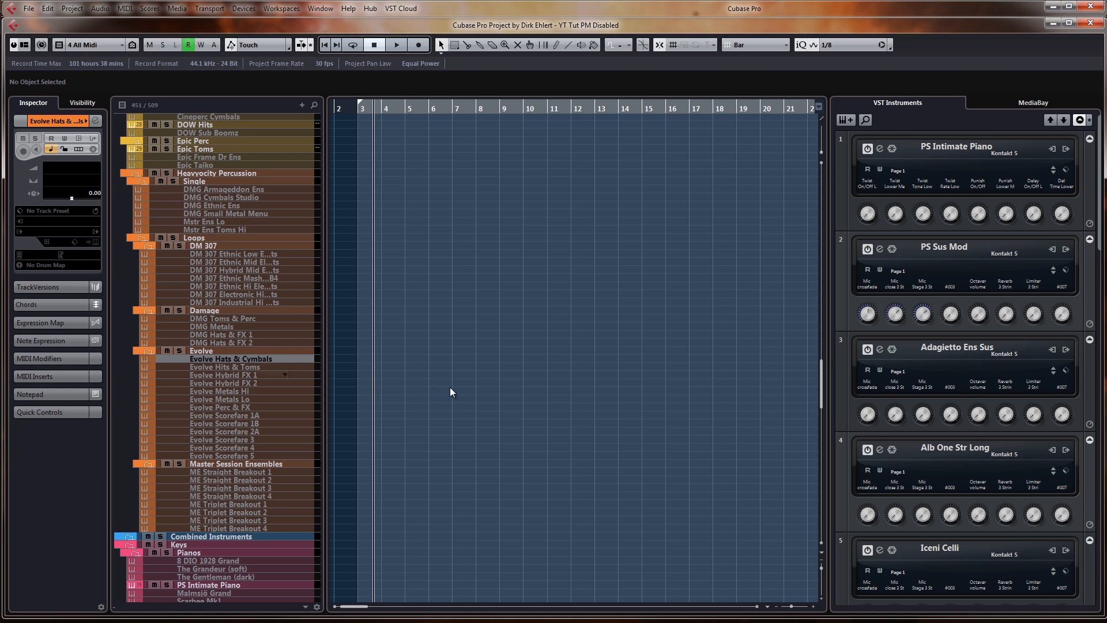
left_click(226, 368)
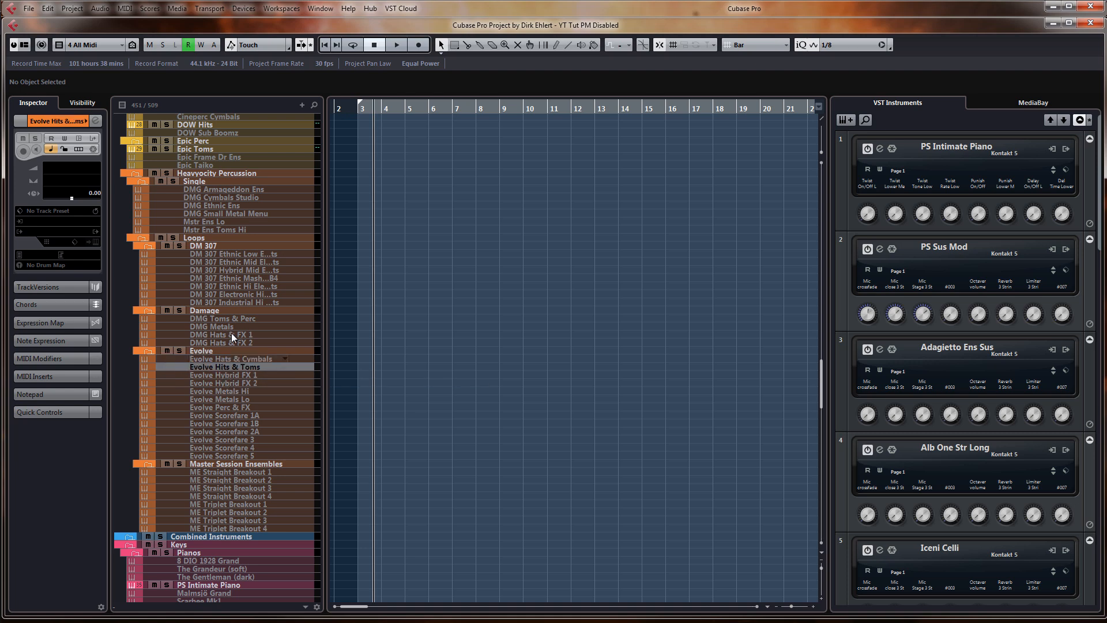
left_click(229, 287)
key("ctrl+e")
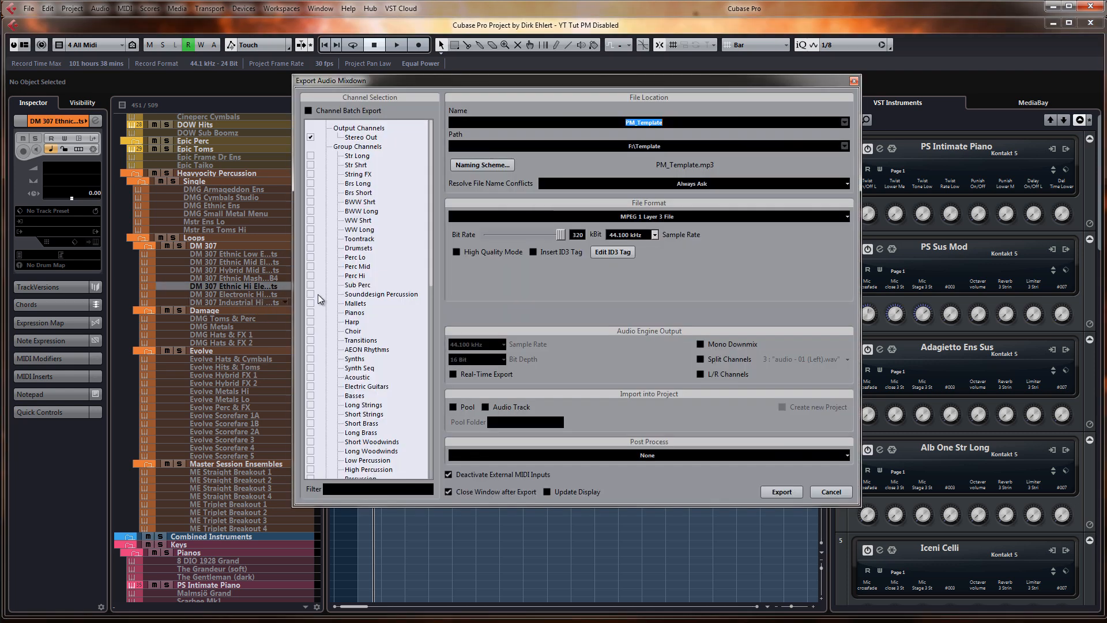
left_click(831, 492)
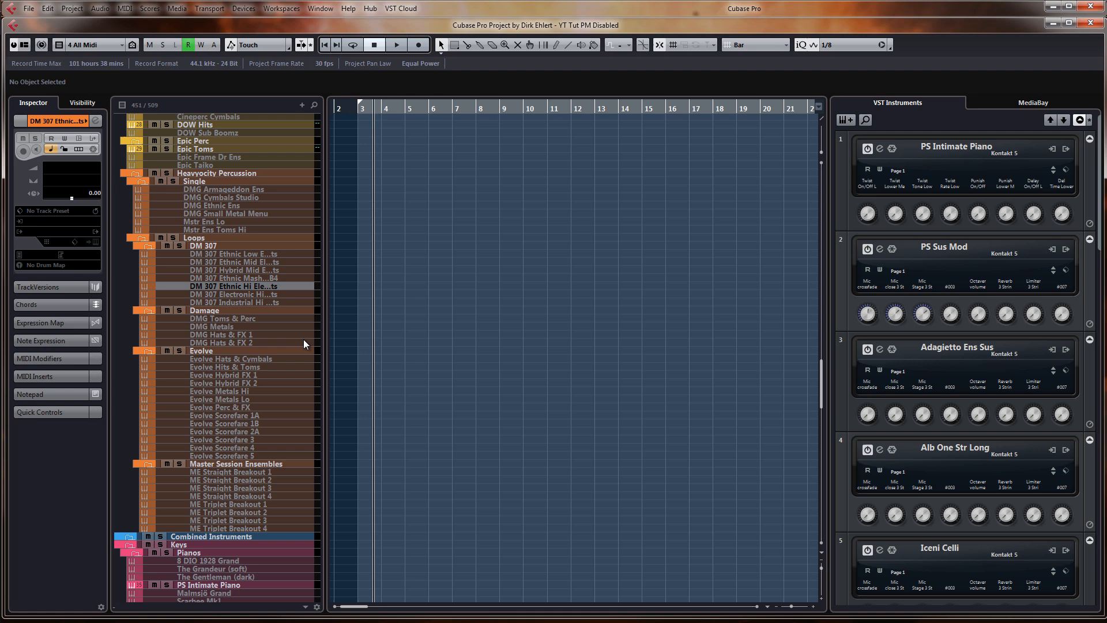
Enable the DM 307 Ethnic Hi Elements track and set its MIDI input to All MIDI Inputs
left_click(208, 286)
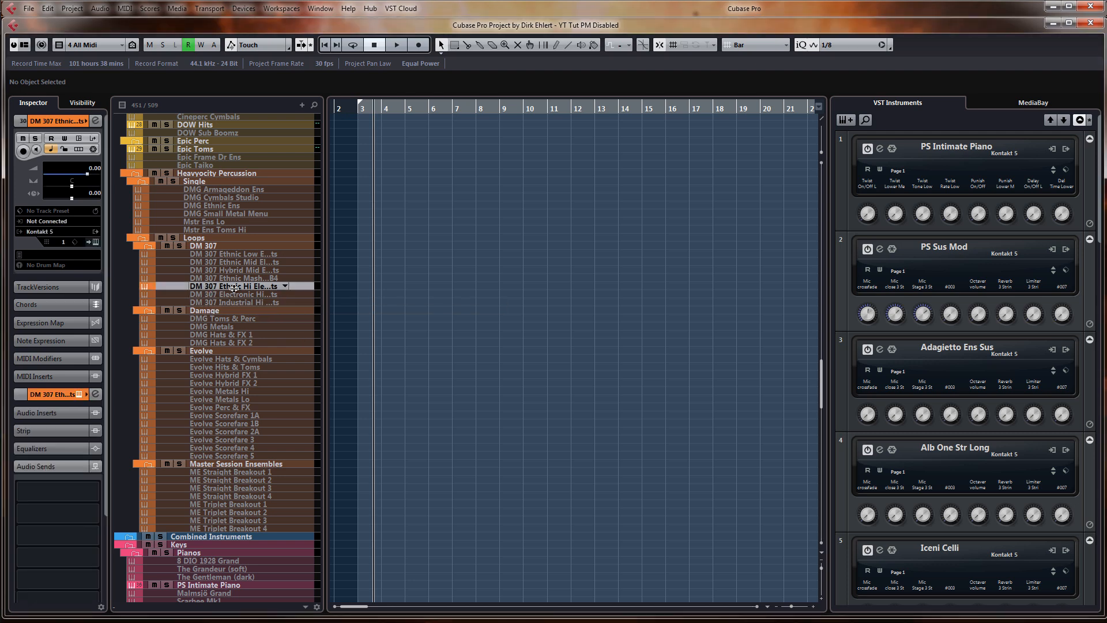
left_click(57, 222)
left_click(78, 279)
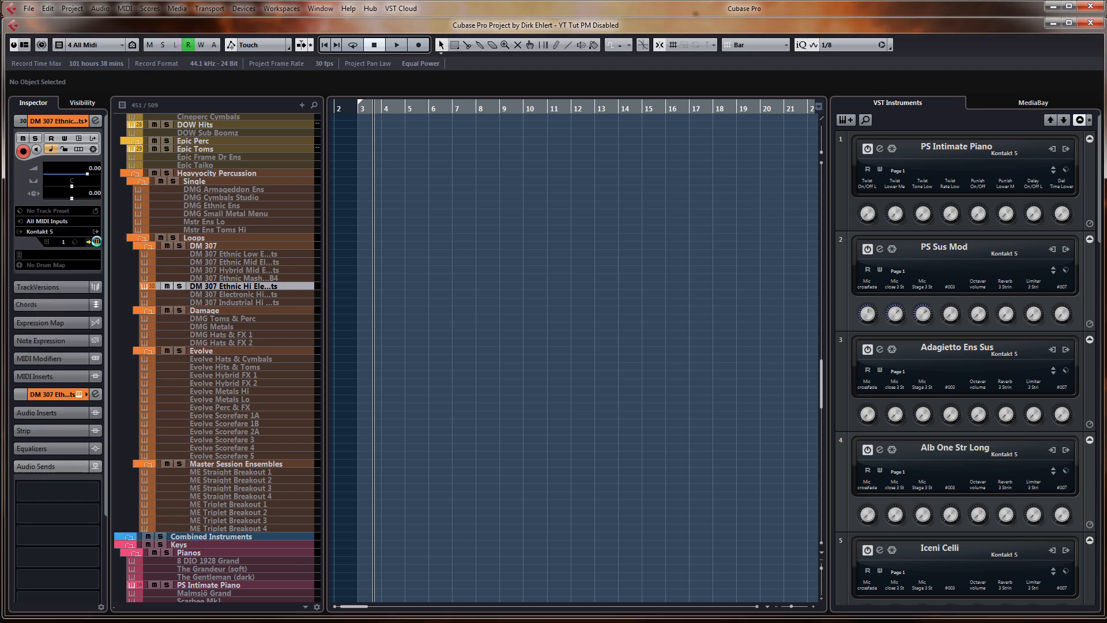
Open the DM 307 Ethnic Hi Elements Kontakt editor, switch on Mutate, and view the Mutate page before returning to the main page
left_click(95, 242)
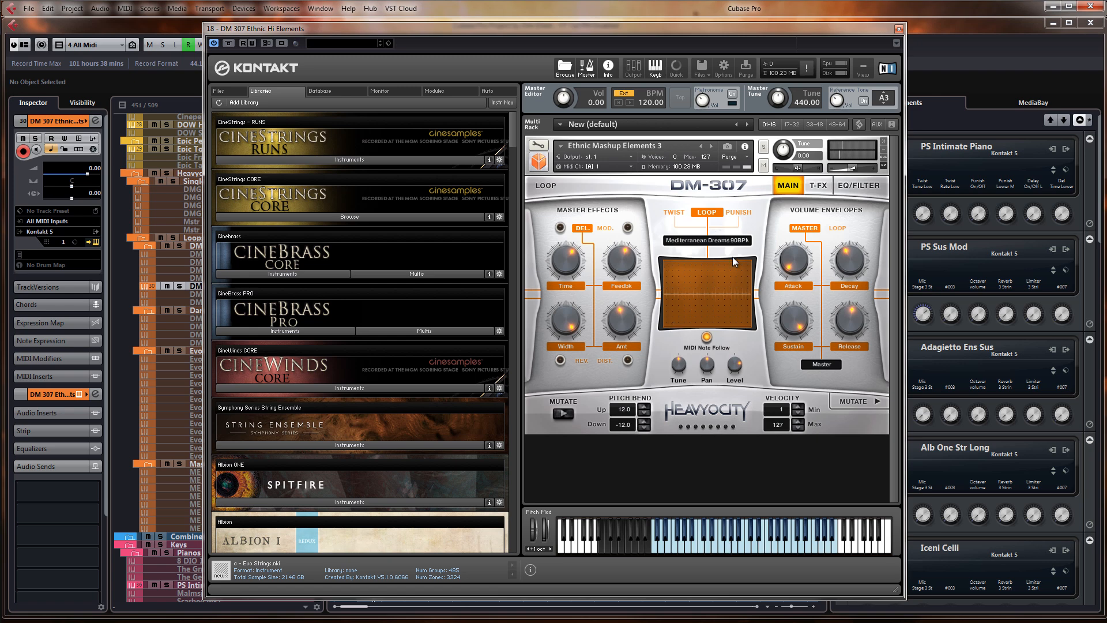
left_click(562, 414)
left_click(854, 402)
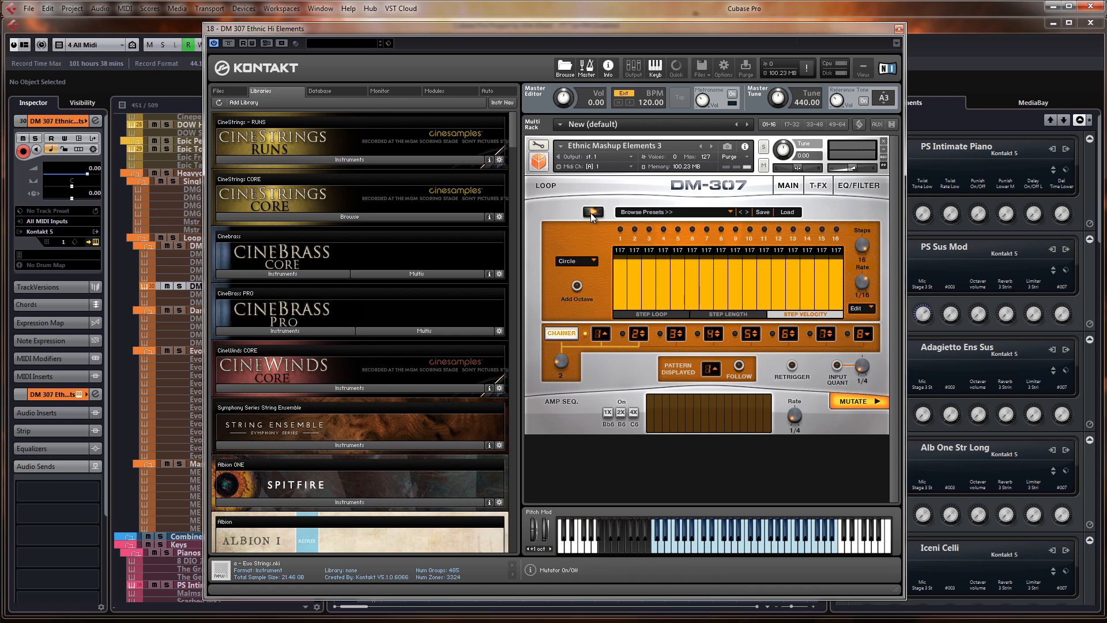
left_click(853, 402)
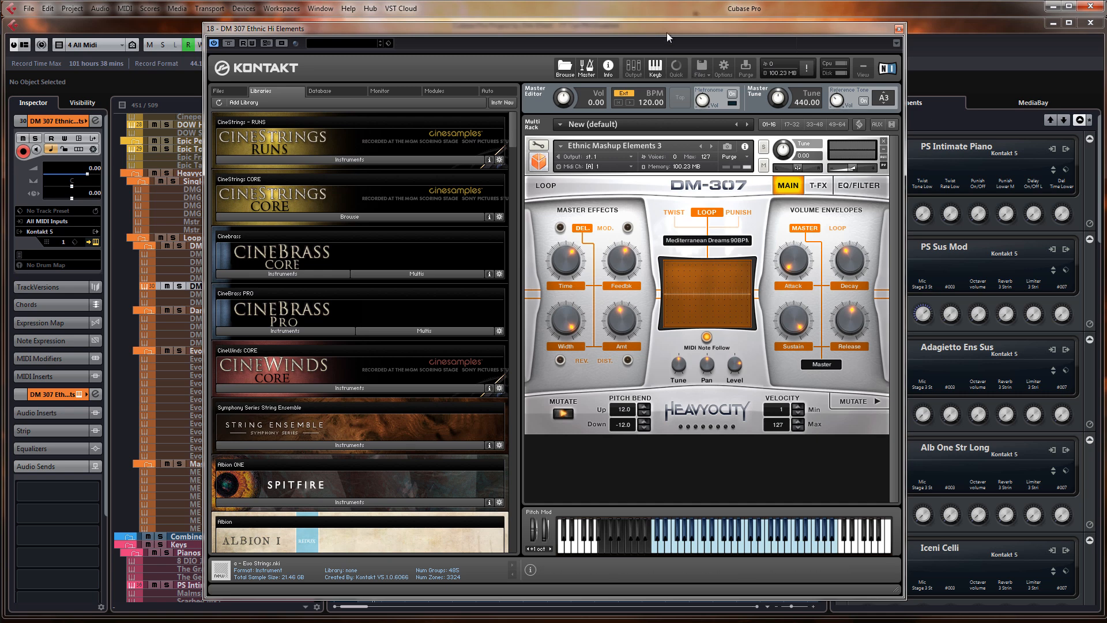
Move the Kontakt window up, view the DM-307 EQ/Filter page and close the editor
left_click_drag(666, 32, 658, 11)
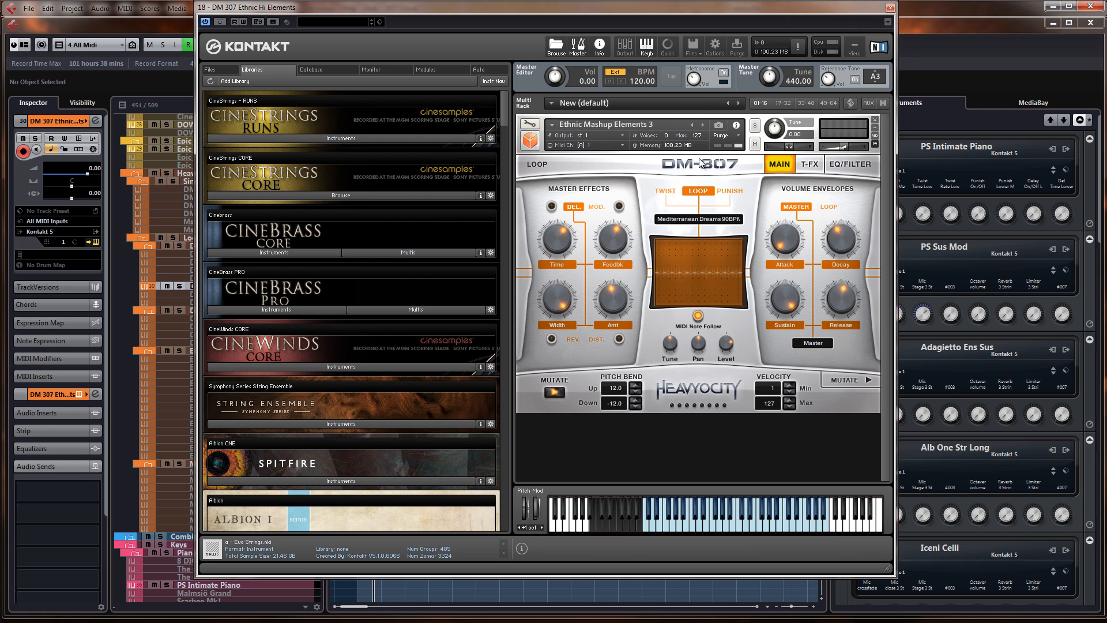
left_click(849, 165)
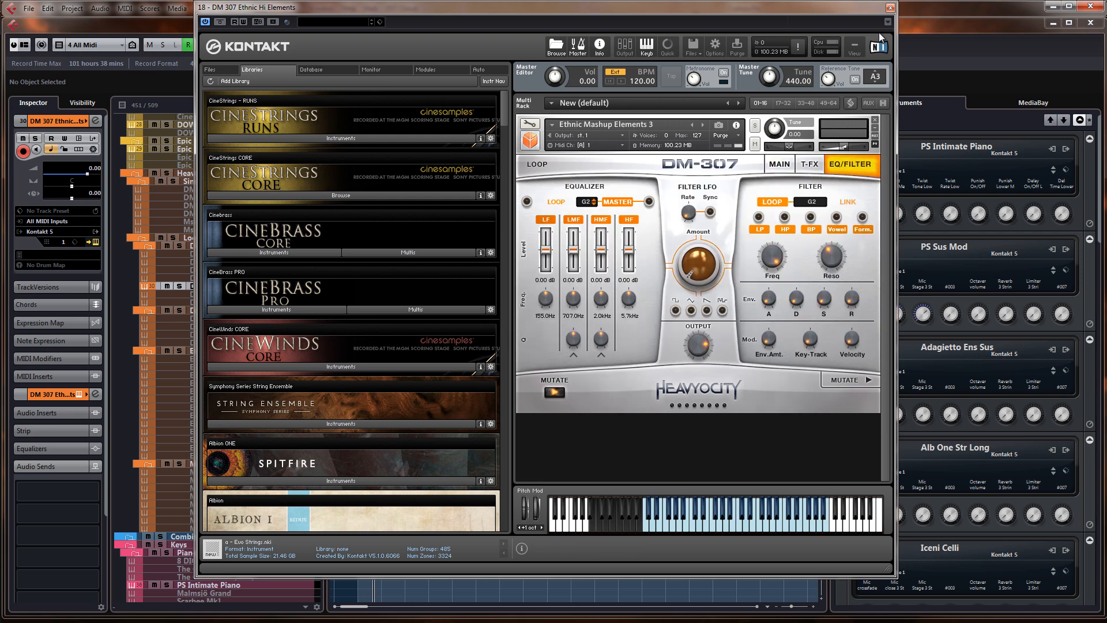
left_click(891, 8)
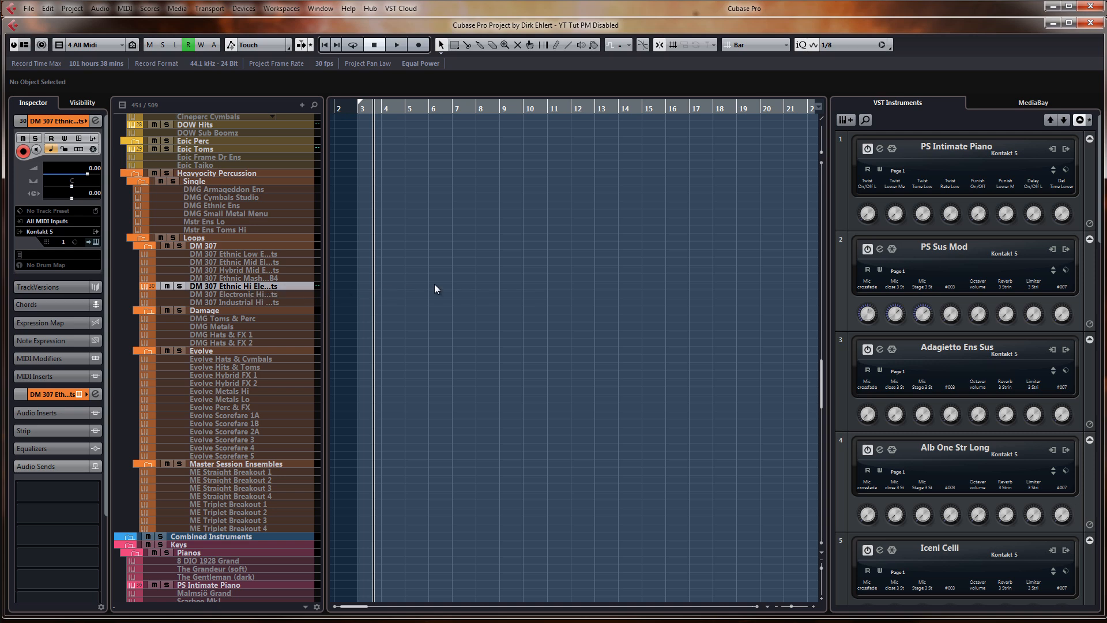
Enable the Evolve Scorefare 1A track in the Evolve folder and set its MIDI input to All MIDI Inputs
scroll(435, 284, "down", 4)
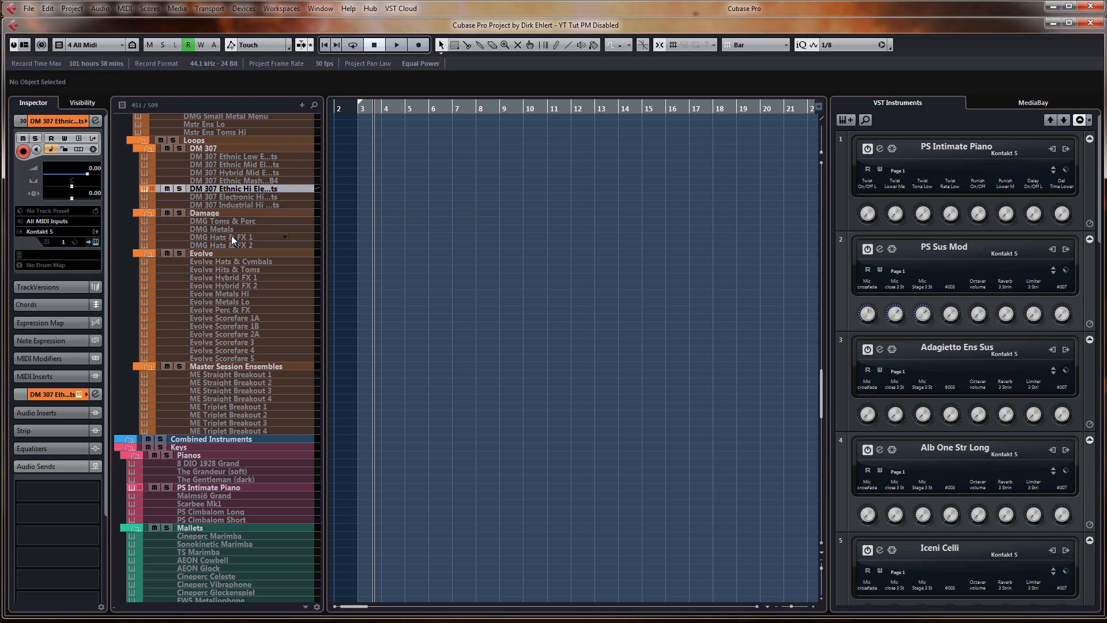
left_click(229, 317)
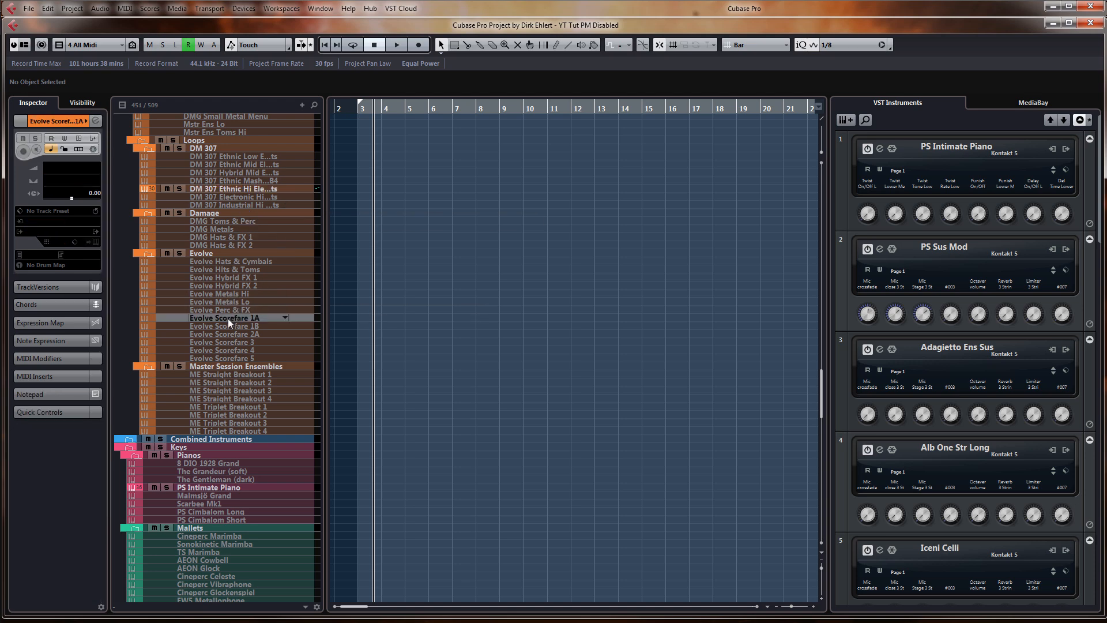
key("shift+e")
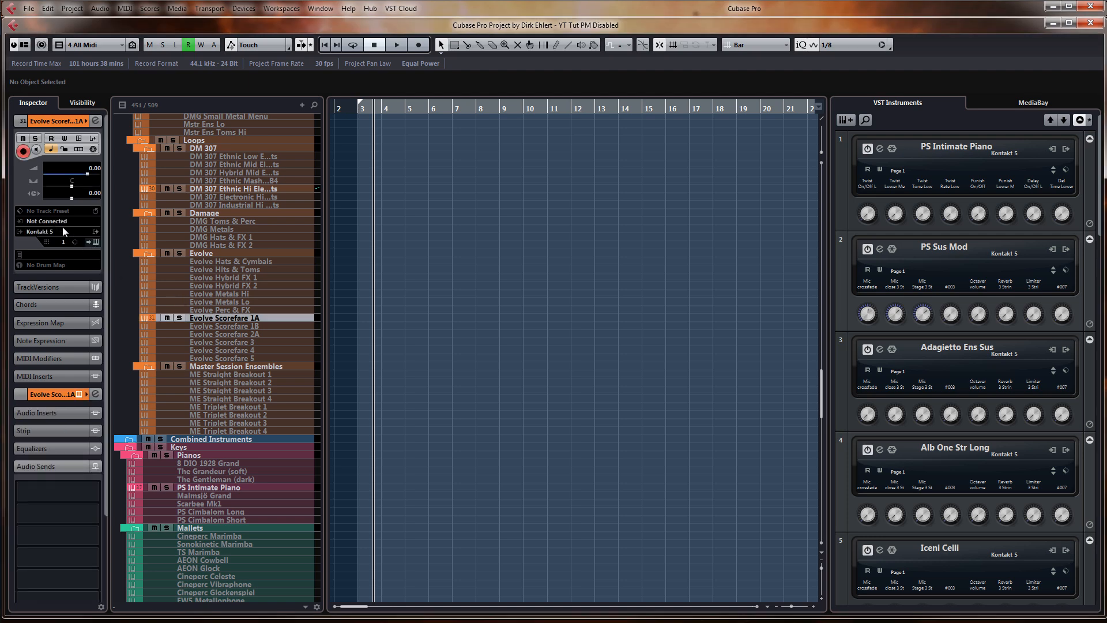
left_click(60, 223)
left_click(50, 279)
Open the Evolve Scorefare 1A Kontakt editor, try the filter frequency control on its EQ/Filter page and close the editor
left_click(90, 243)
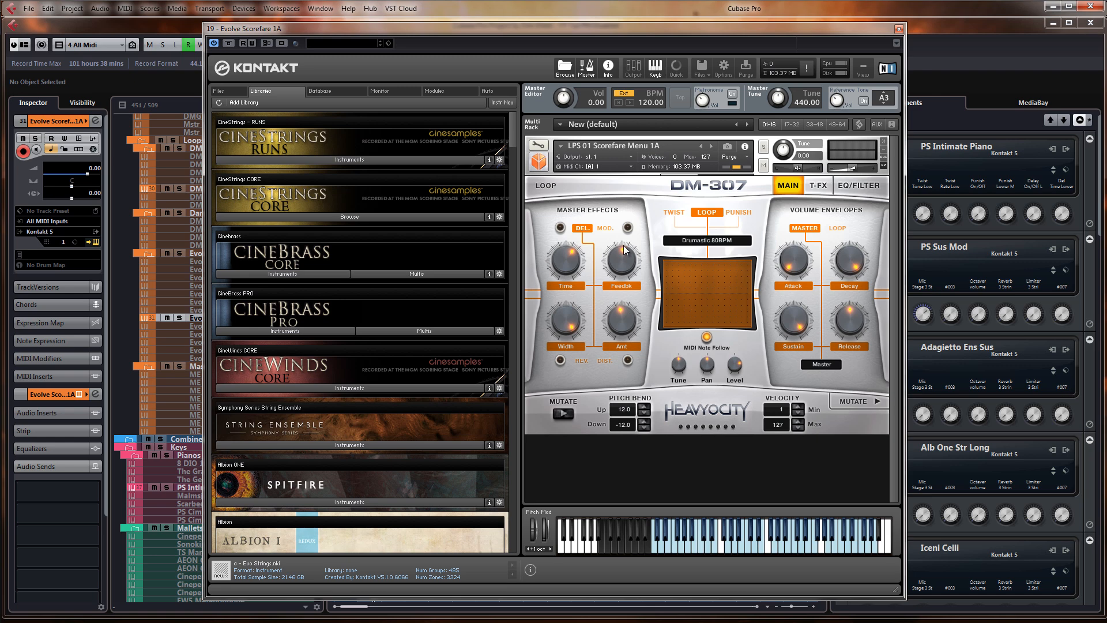
left_click(860, 187)
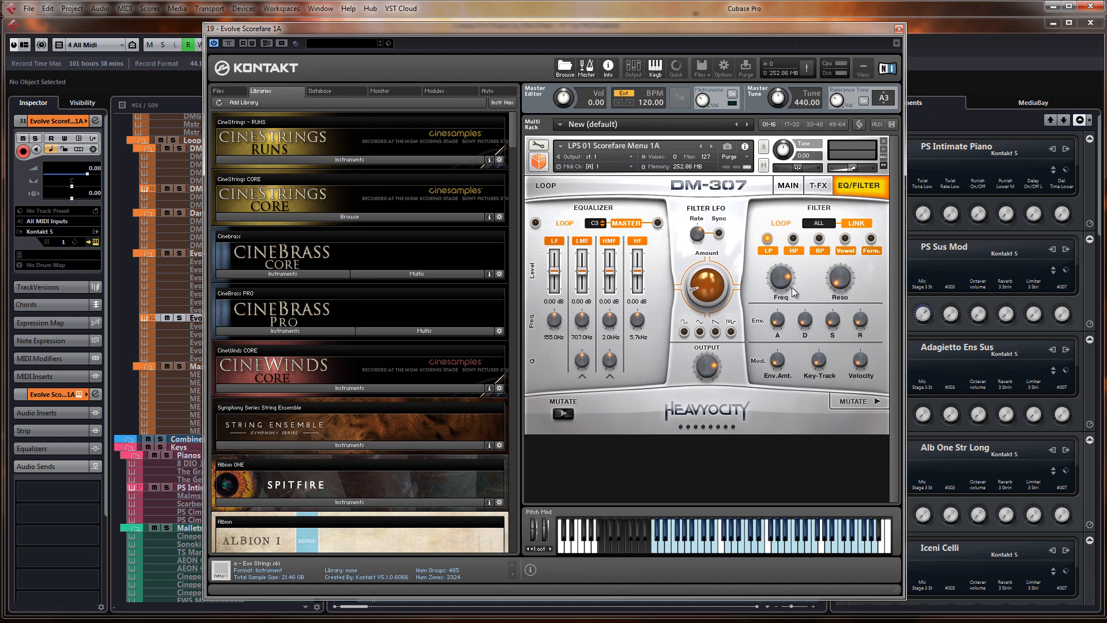
left_click_drag(777, 262, 777, 261)
left_click(899, 29)
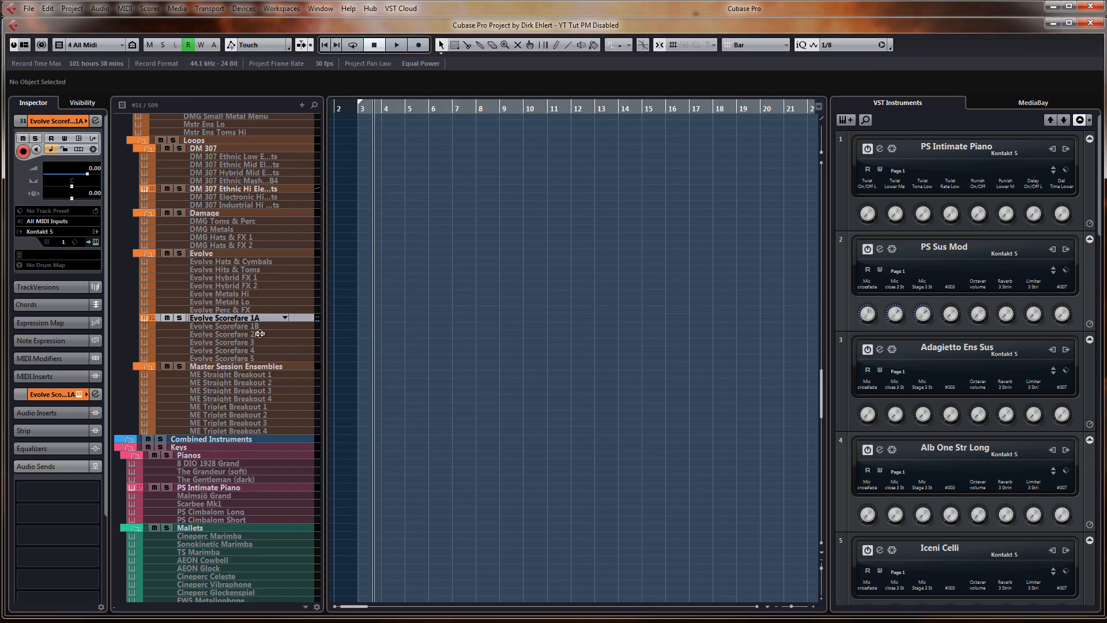
Look past the Master Session Ensembles tracks to the Pianos folder and select 8 DIO 1928 Grand, followed by The Grandeur (soft)
scroll(246, 326, "down", 10)
scroll(247, 323, "up", 8)
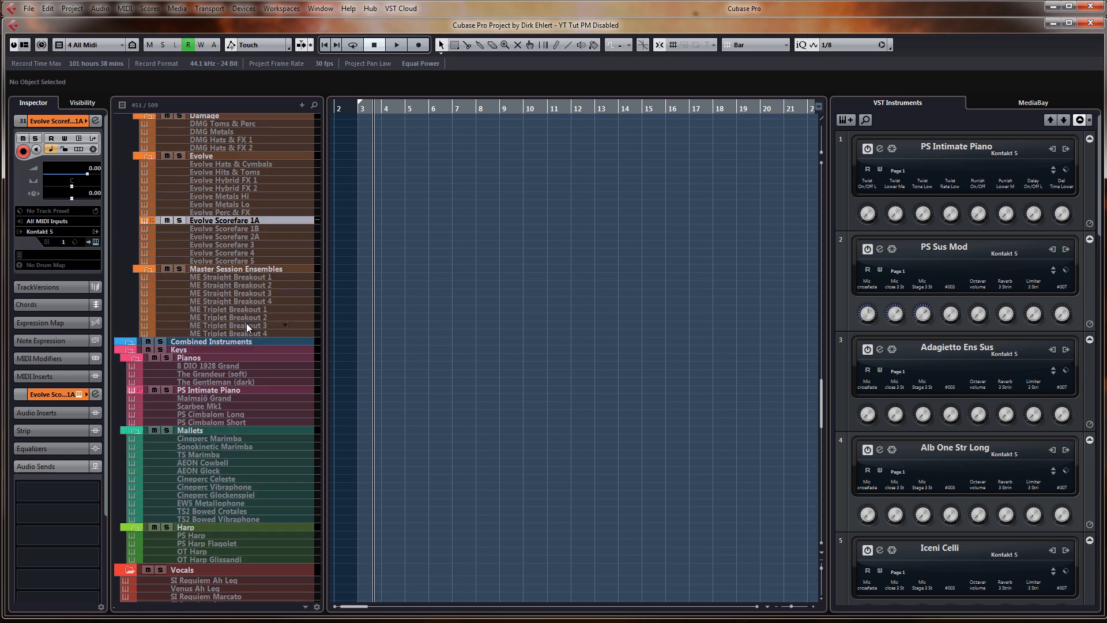
scroll(247, 323, "down", 4)
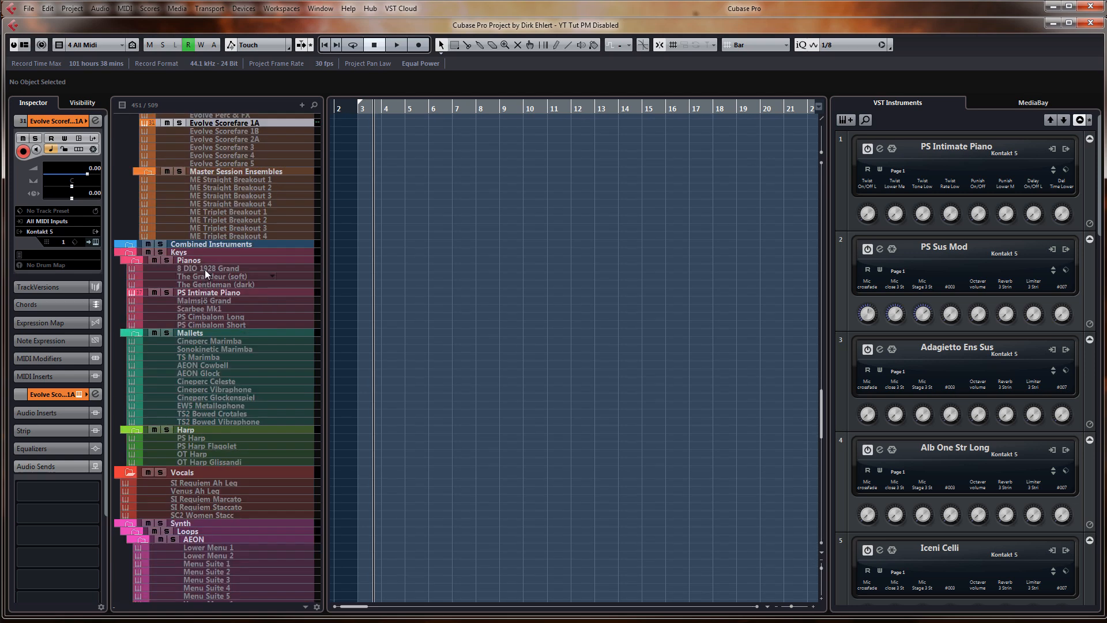
left_click(206, 270)
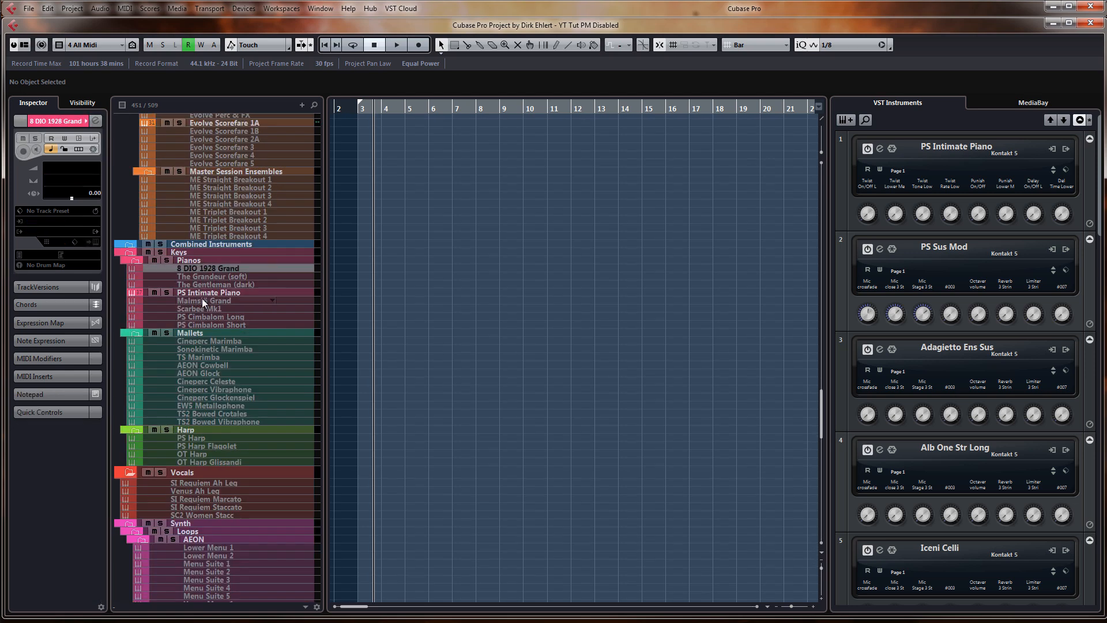
left_click(228, 278)
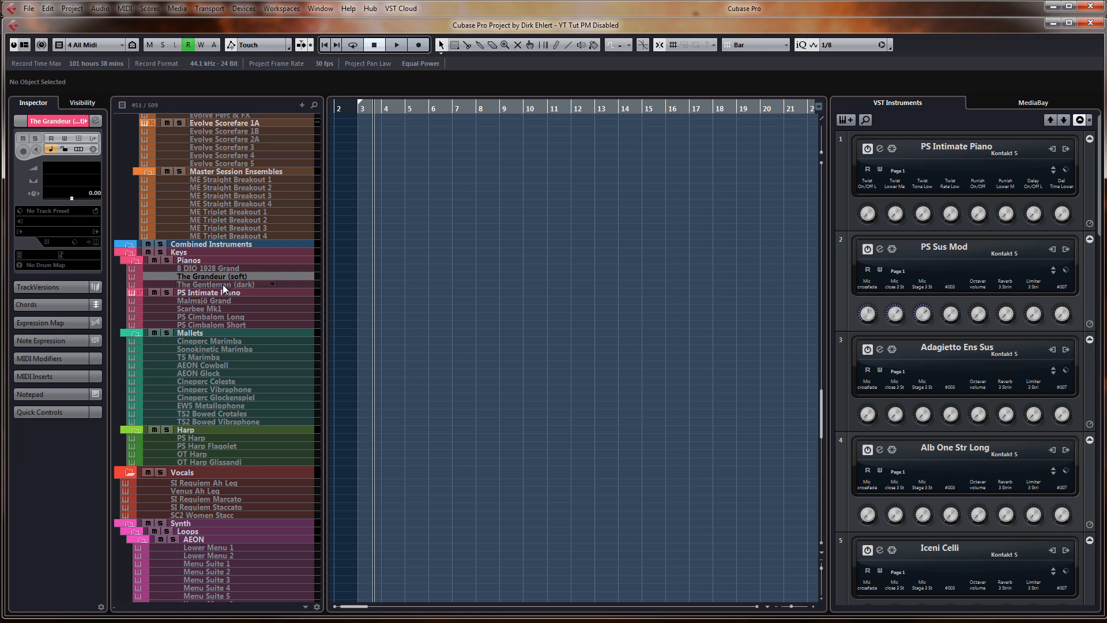
Enable The Gentleman (dark) track in the Pianos folder and set its MIDI input to All MIDI Inputs
left_click(222, 285)
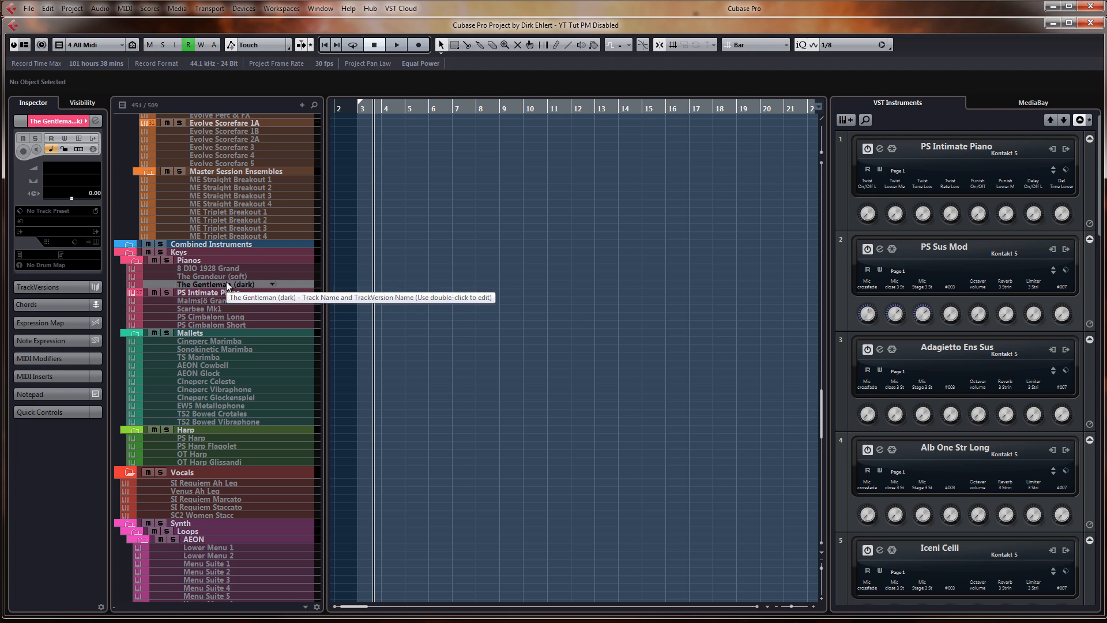
key("shift+e")
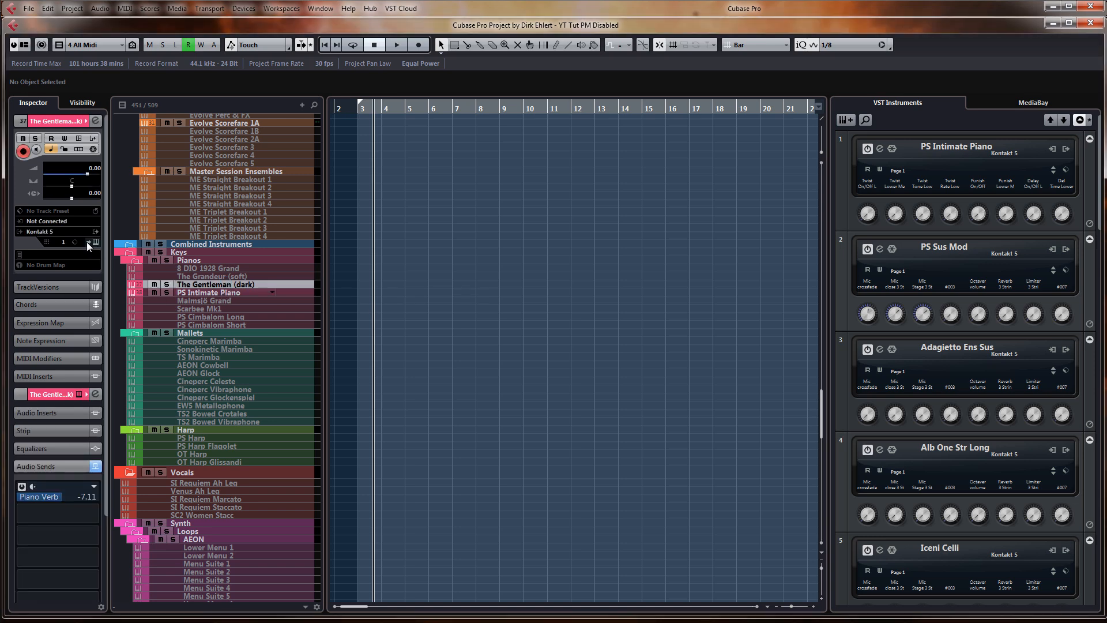
left_click(77, 223)
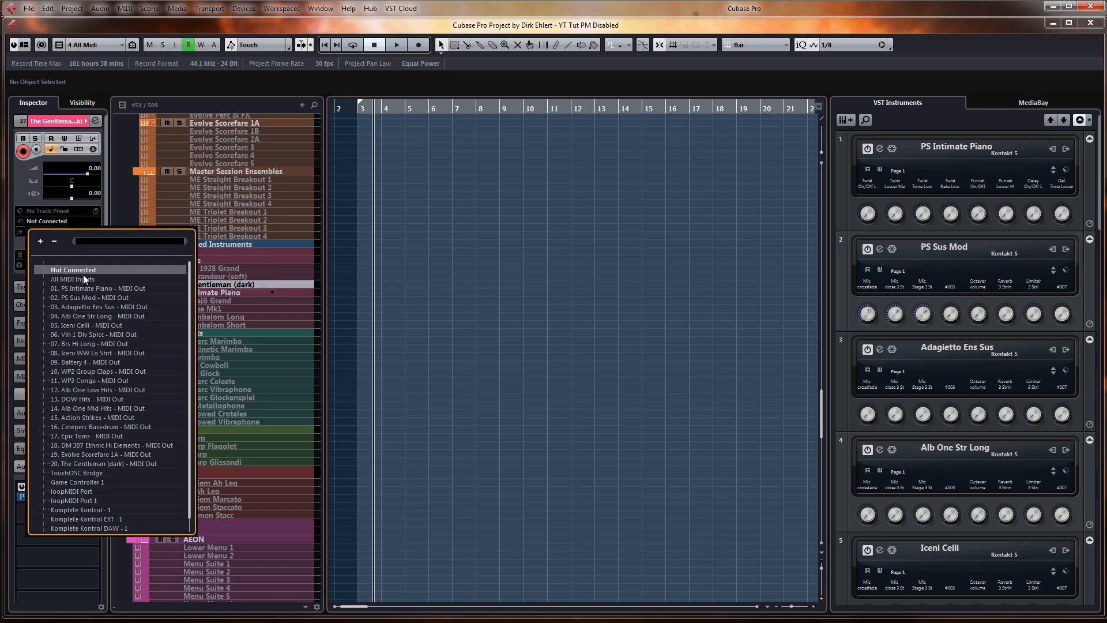
left_click(83, 279)
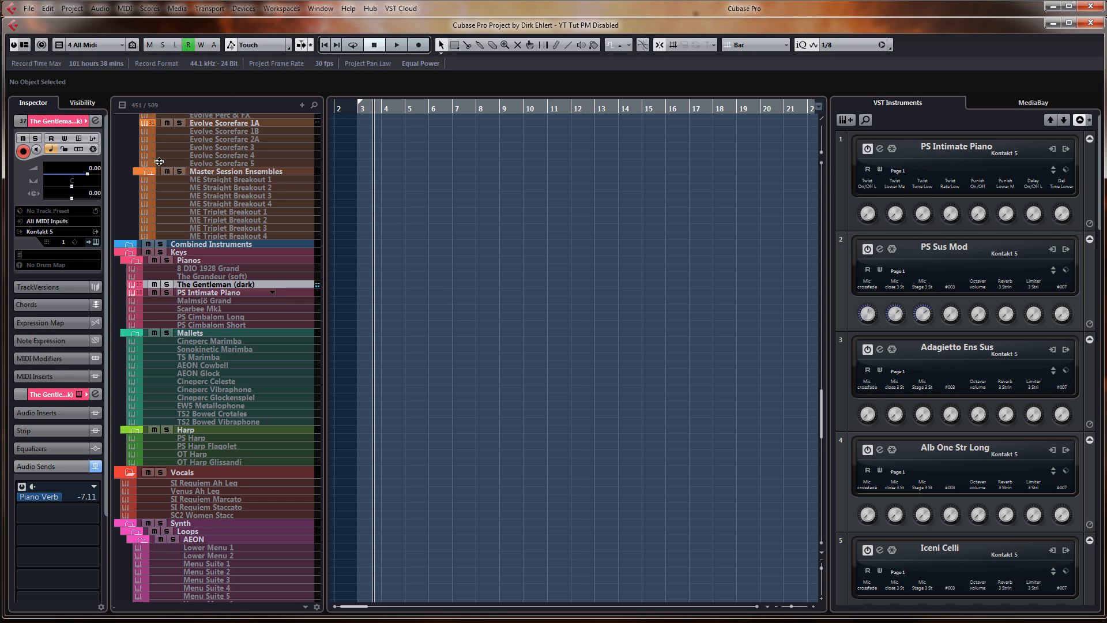
Open The Gentleman (dark) Kontakt editor, move it clear of the track list, toggle the Piano Verb send for comparison and close the editor
left_click(94, 242)
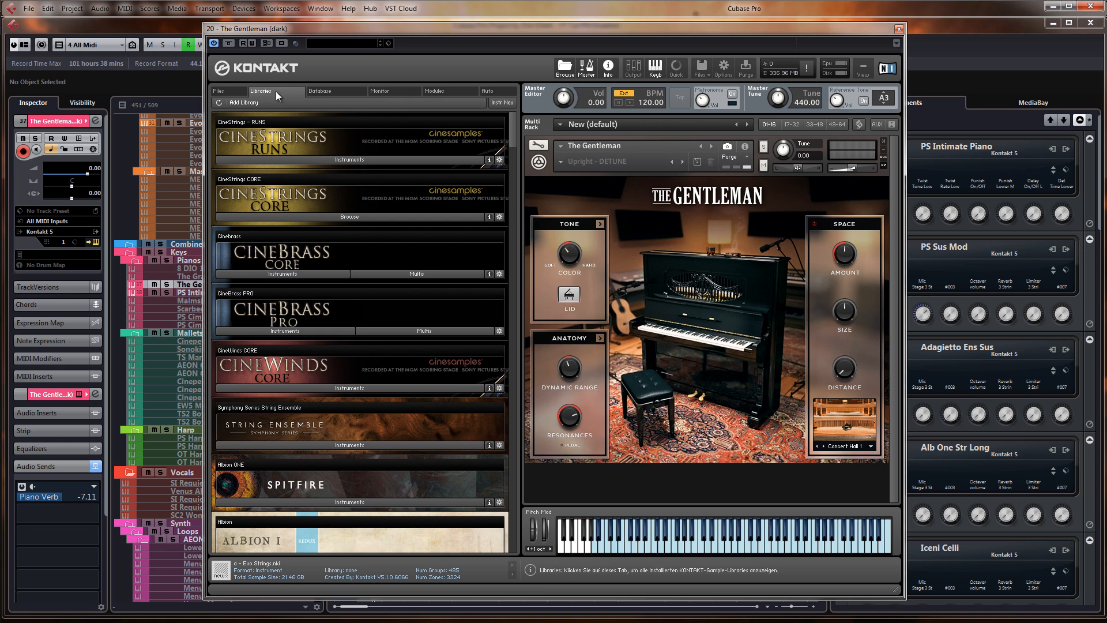
left_click_drag(296, 28, 371, 29)
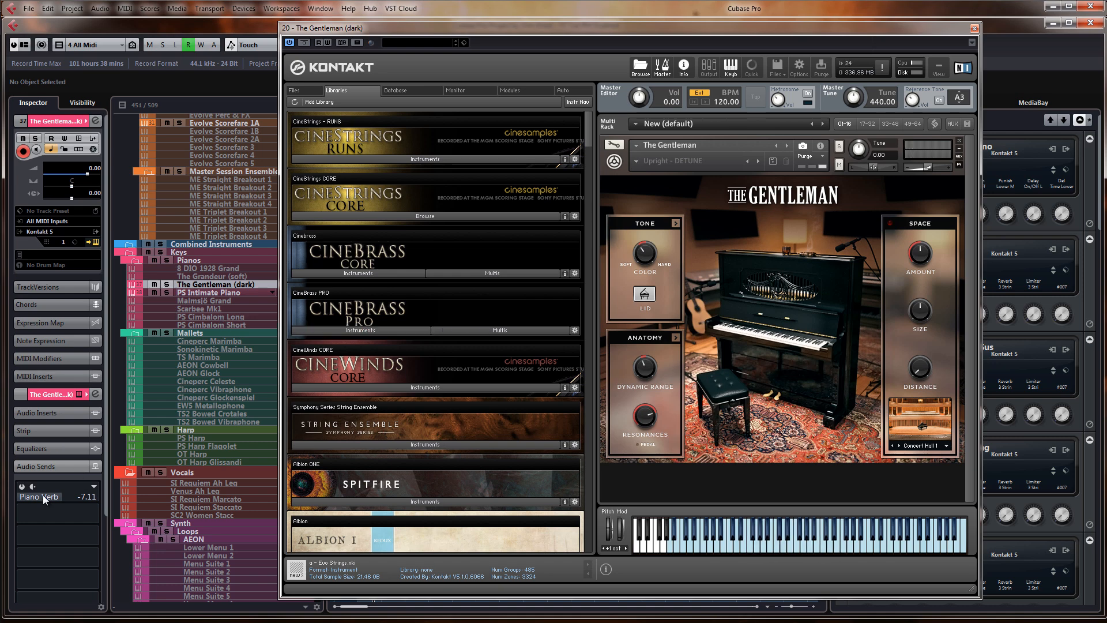
left_click(22, 488)
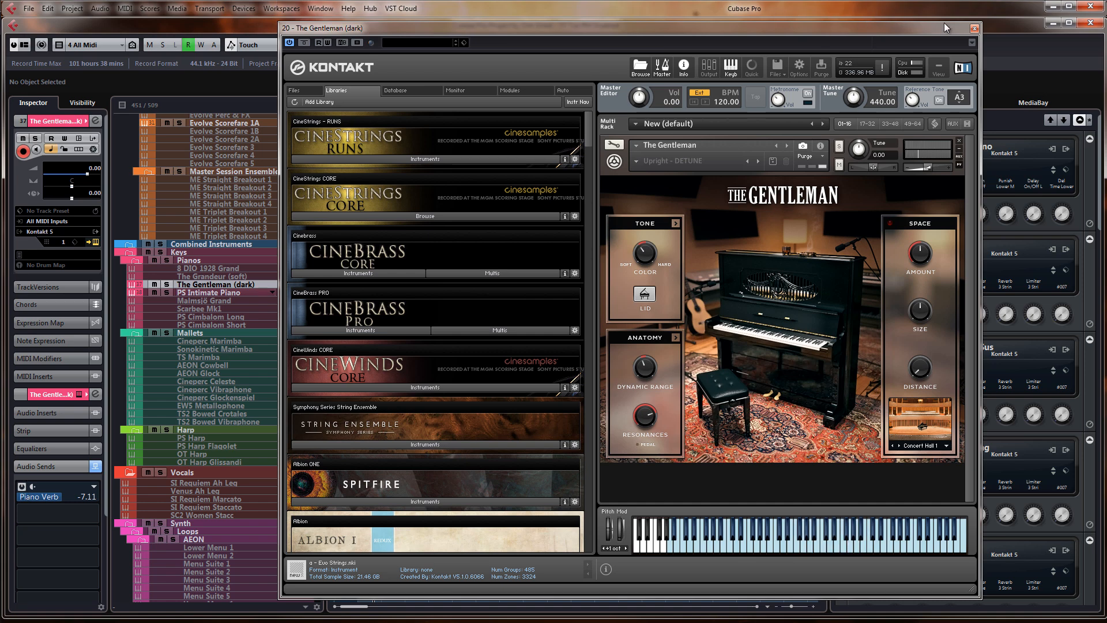
left_click(974, 29)
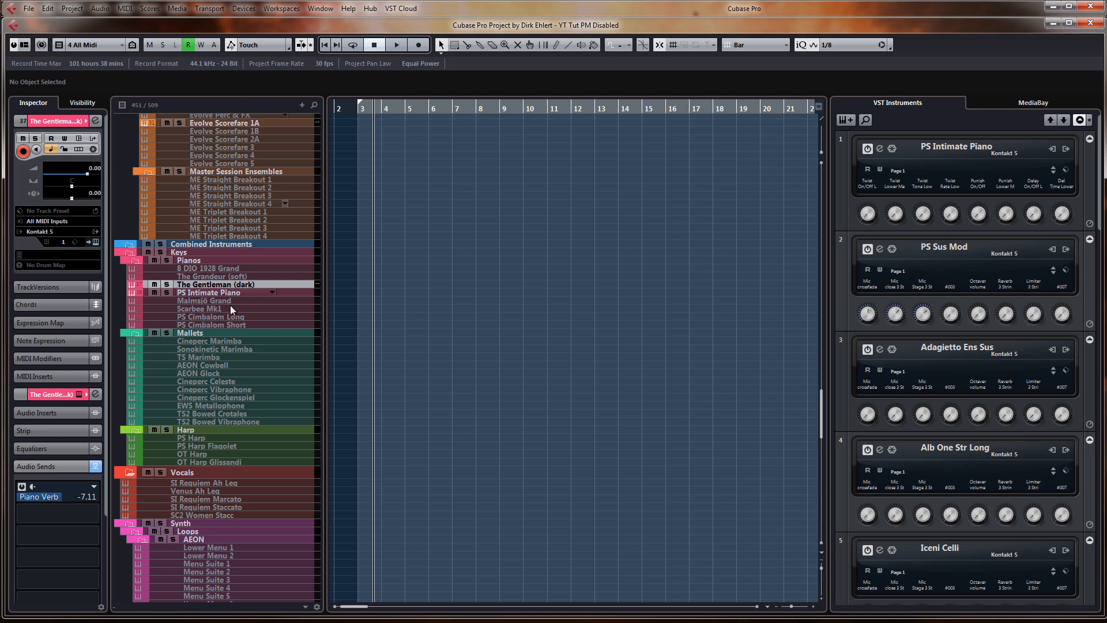
Select Malmsjö Grand, followed by Scarbee Mk1, and enable the Scarbee Mk1 track
left_click(233, 303)
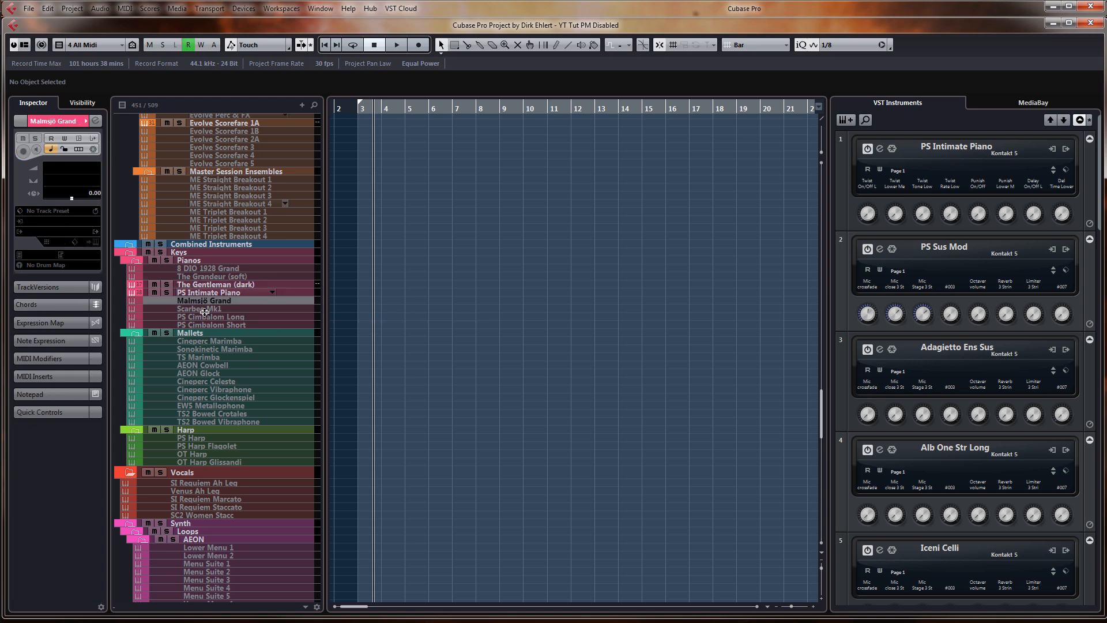
left_click(242, 309)
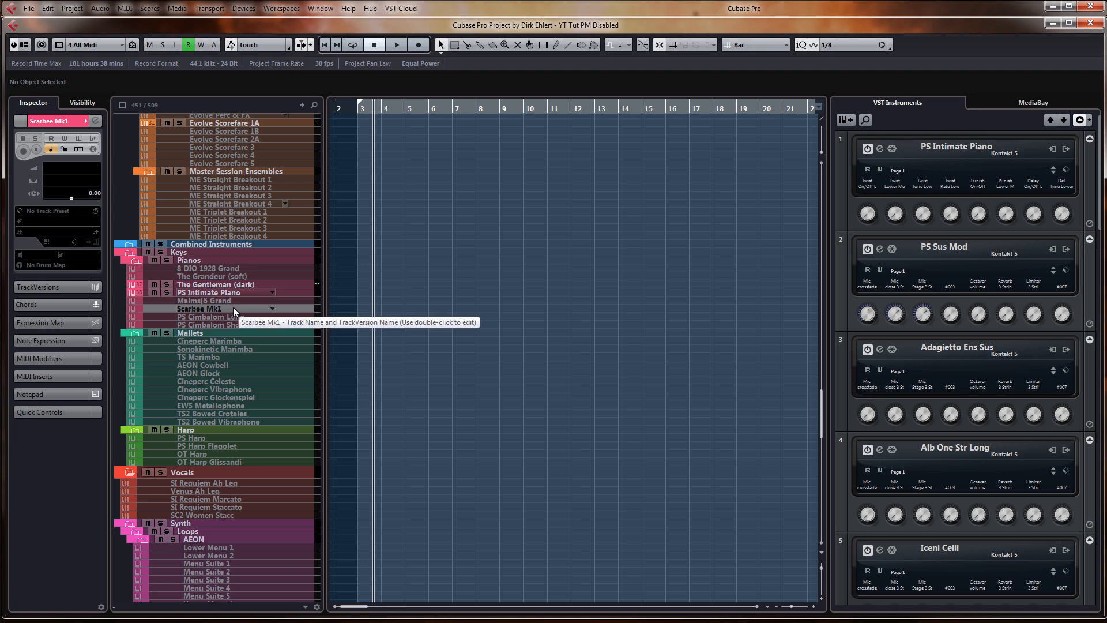
scroll(233, 307, "down", 3)
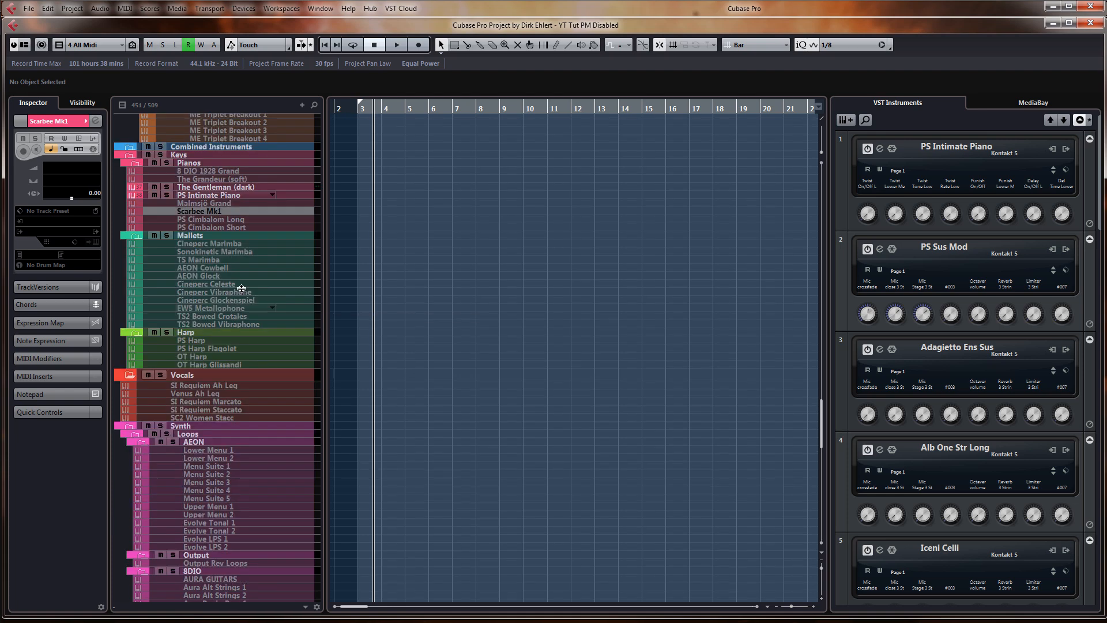
left_click(233, 209)
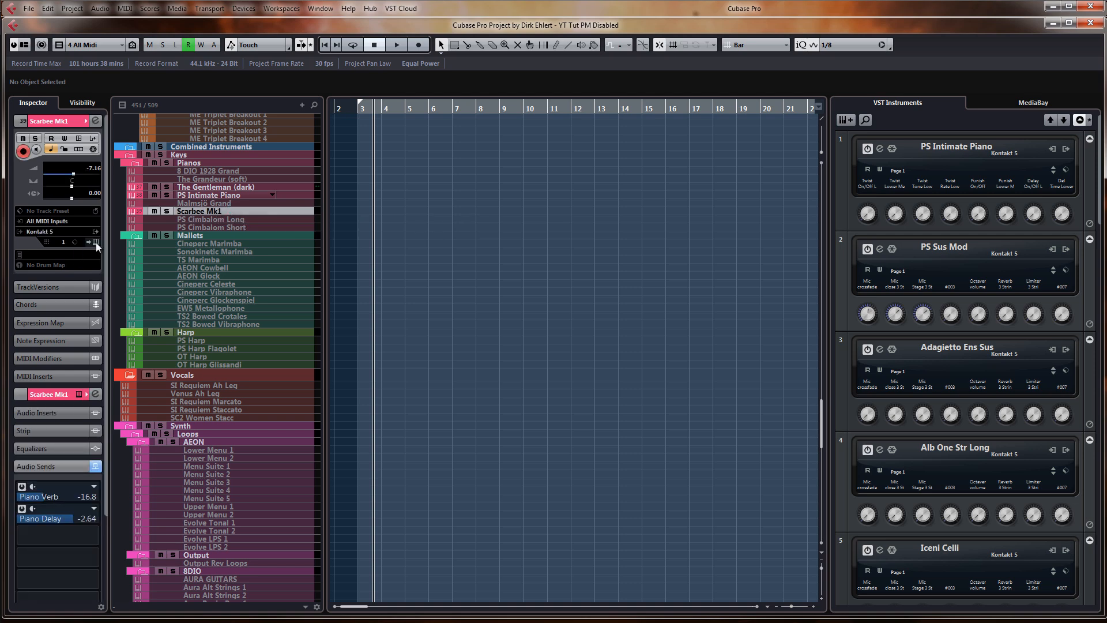
Open the Scarbee Mk1 Kontakt editor, view its effect presets without choosing one, and set the track's Piano Delay send to -6.92
left_click(95, 242)
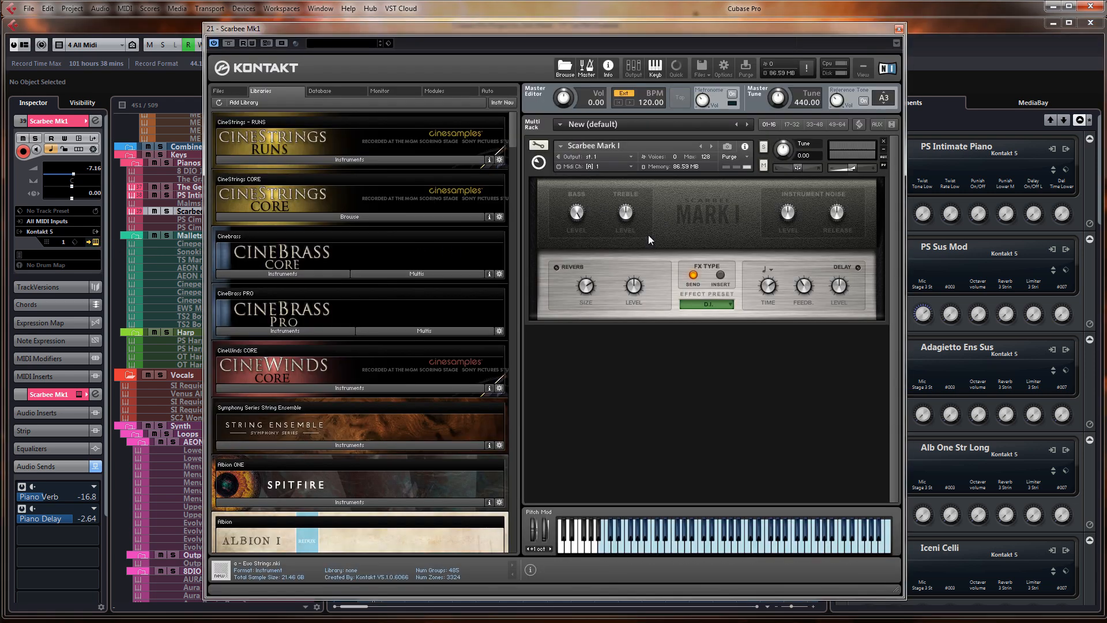
left_click(731, 304)
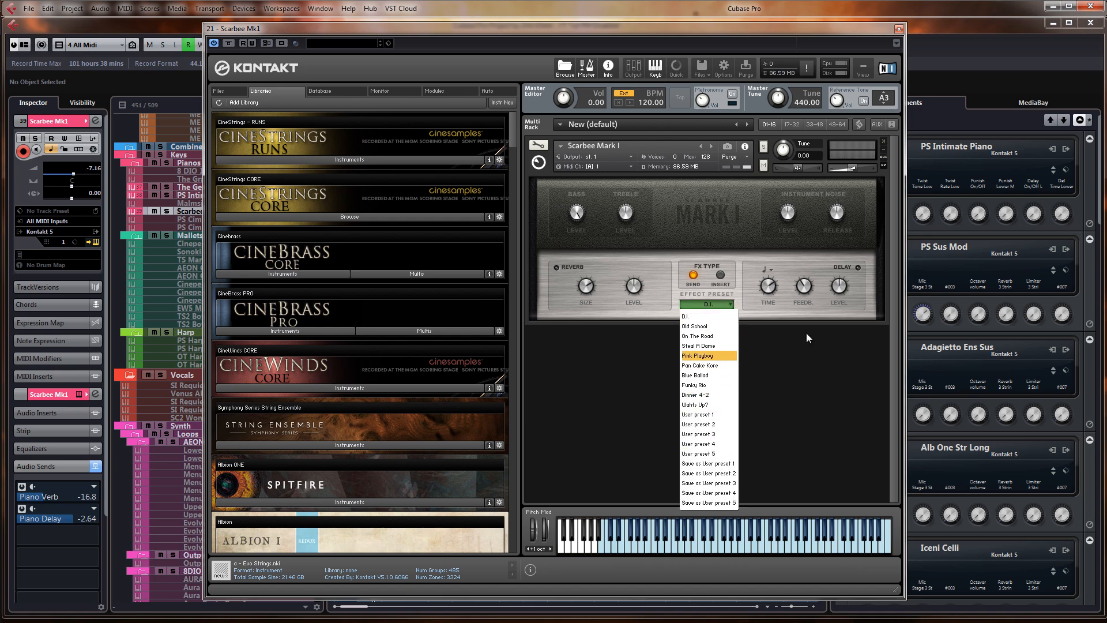
left_click(754, 226)
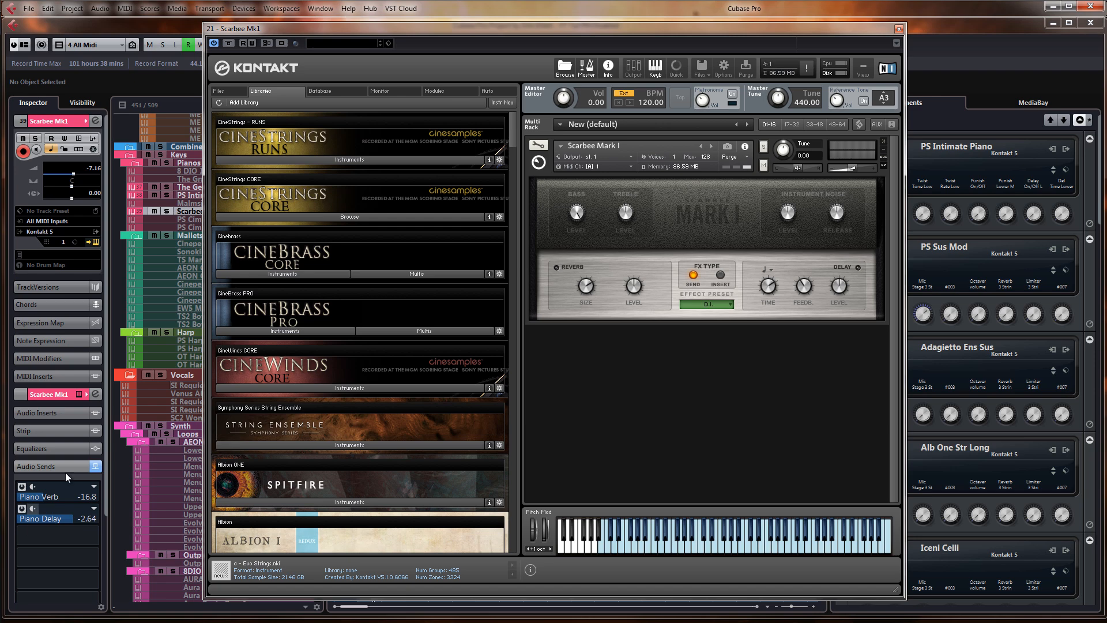
left_click_drag(66, 523, 52, 523)
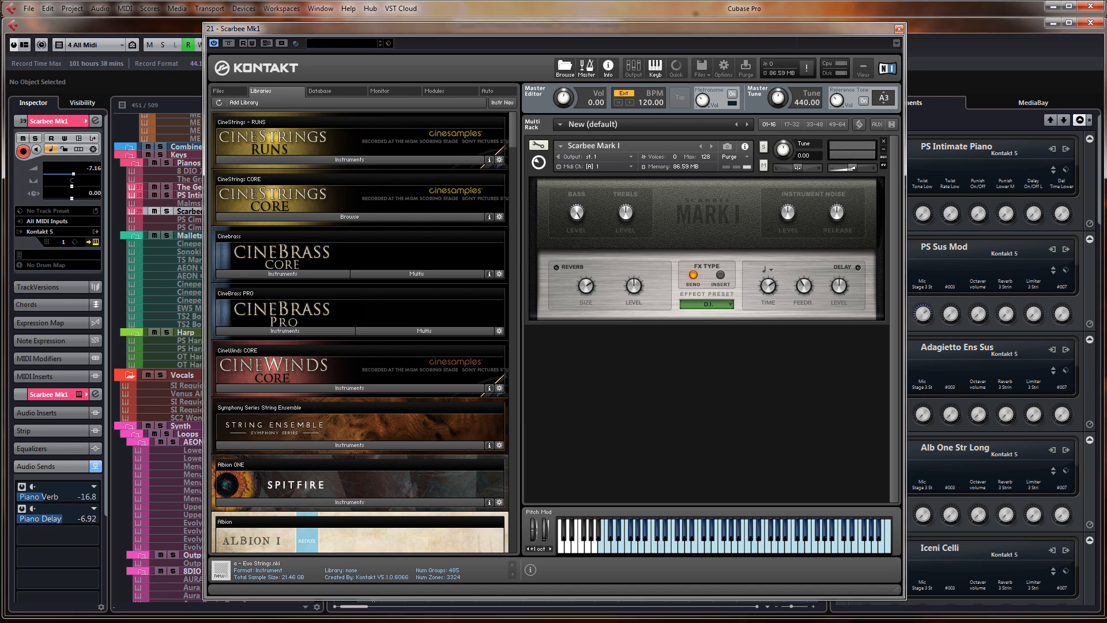
Examine the MixConsole channels from the Scarbee Mk1 track through the effect returns to the output groups, with the Kontakt editor closed
key("F3")
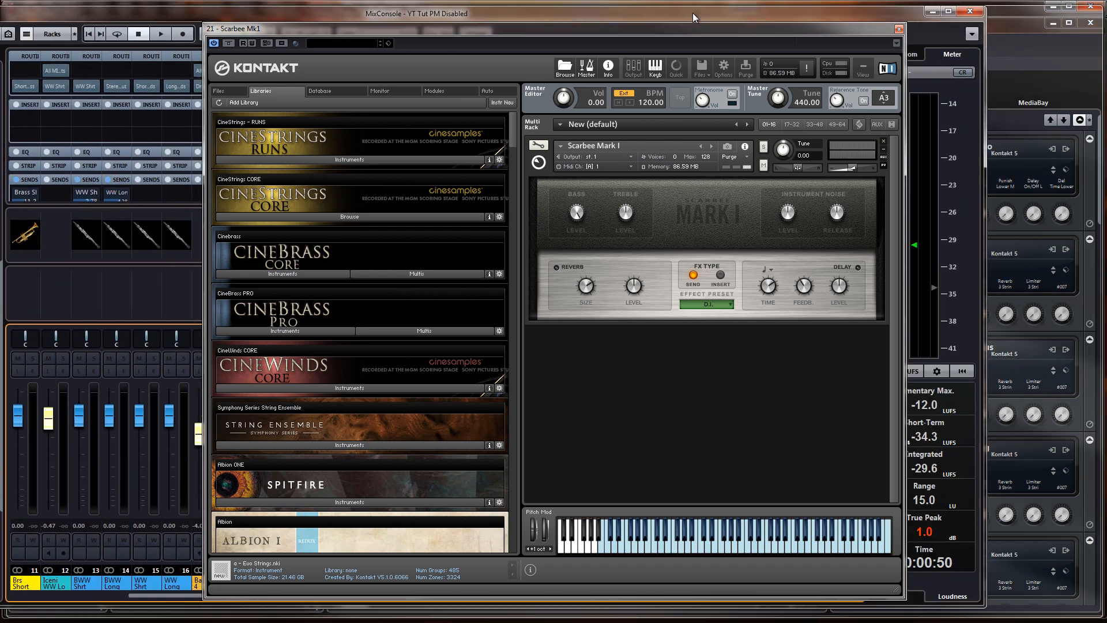
left_click(898, 30)
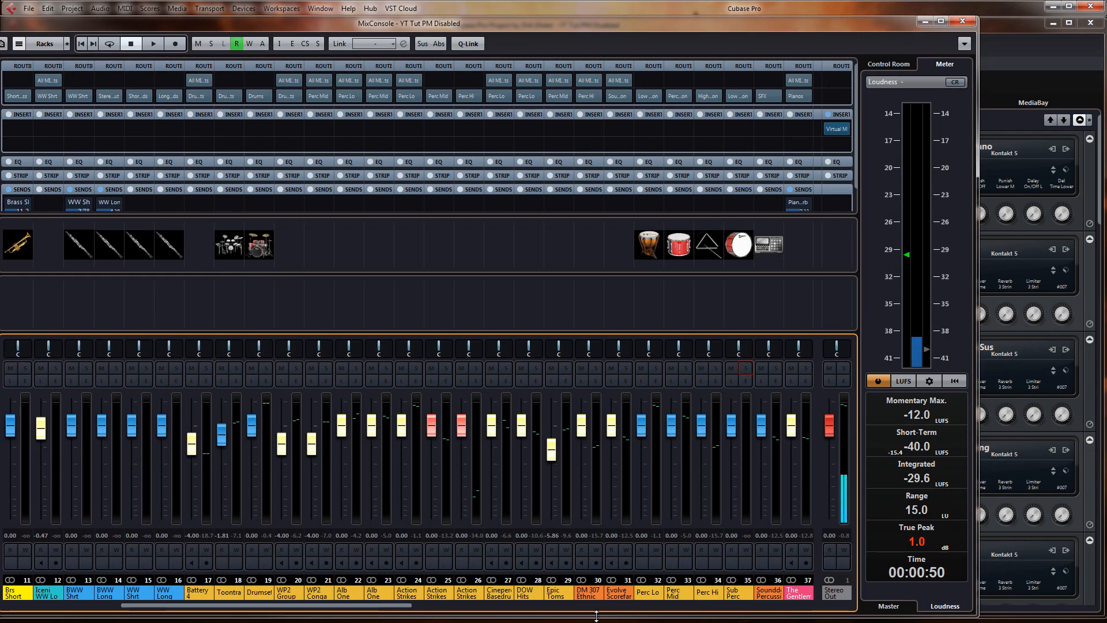
left_click_drag(409, 609, 530, 610)
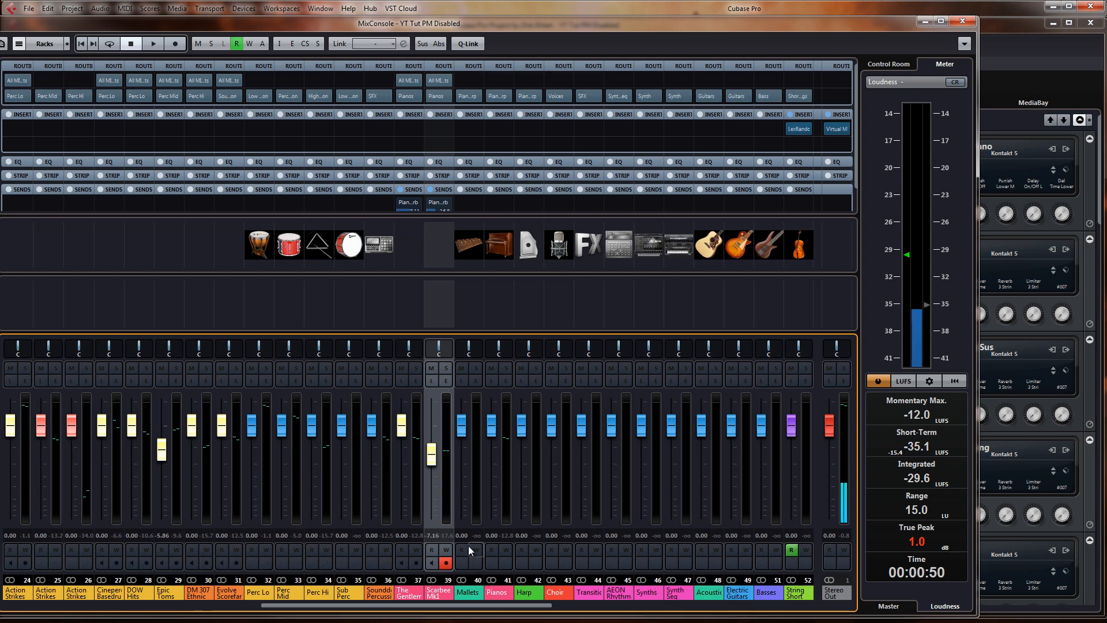
mouse_move(430, 207)
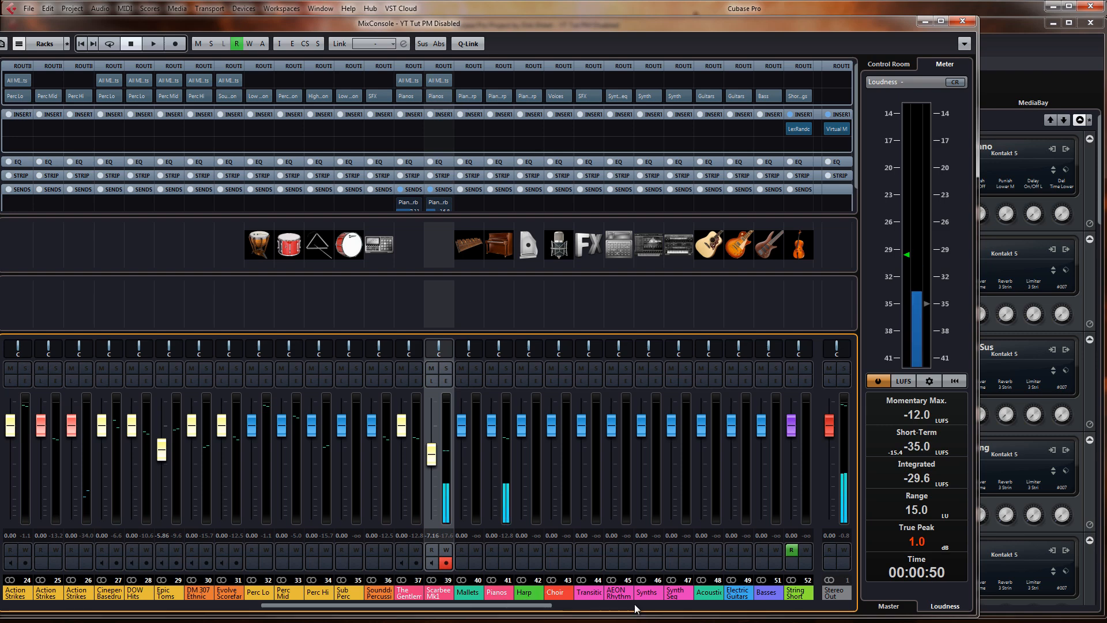
left_click_drag(546, 606, 781, 614)
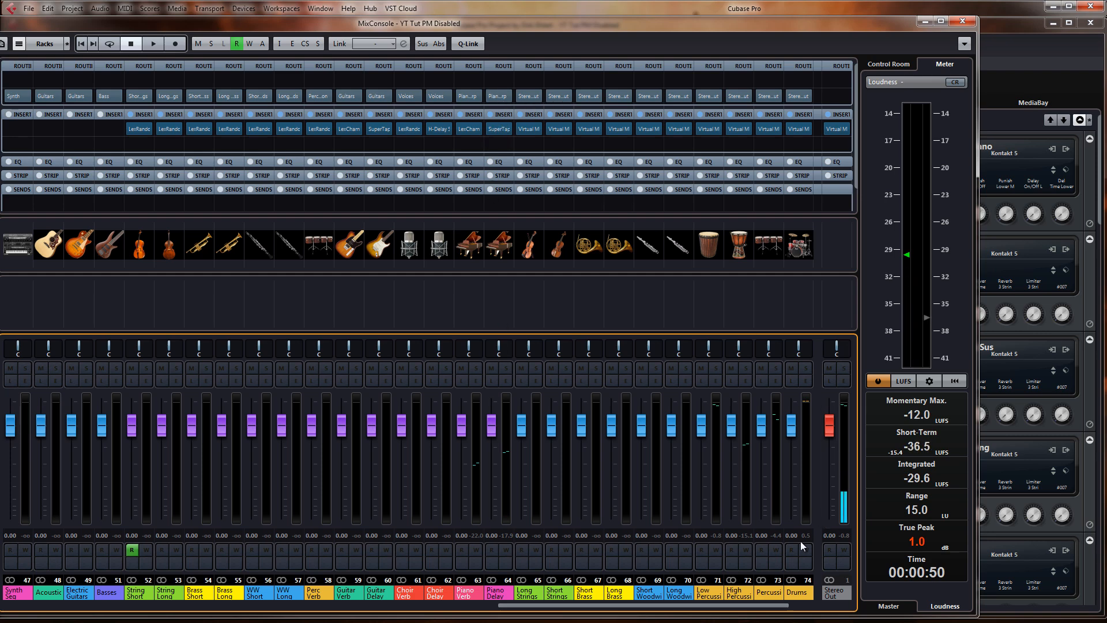
left_click_drag(836, 605, 896, 605)
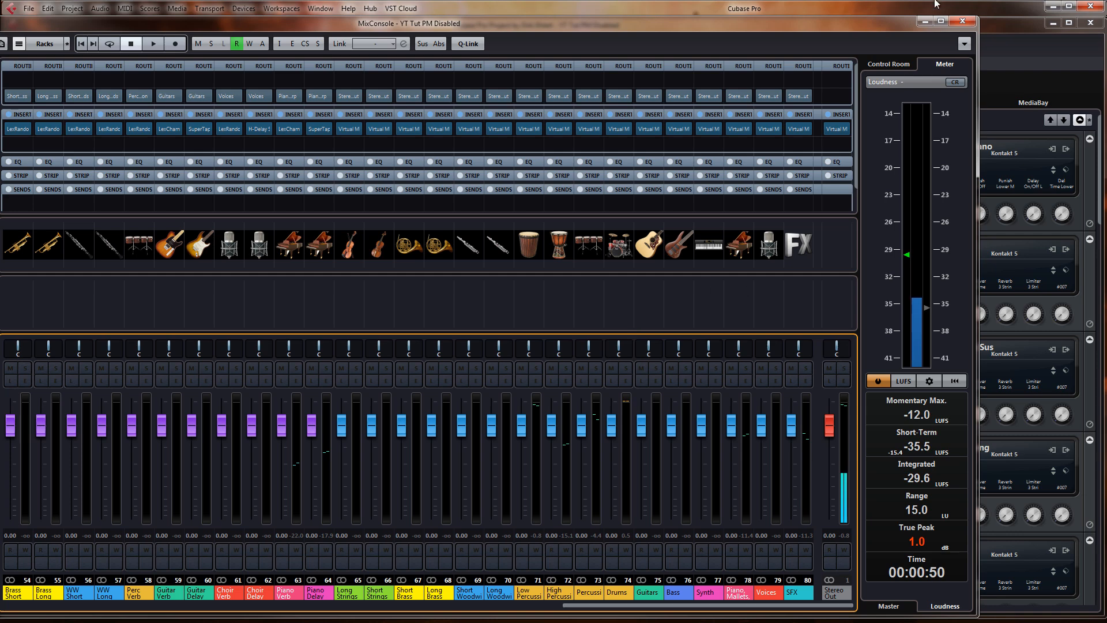
left_click_drag(934, 26, 769, 25)
key("F3")
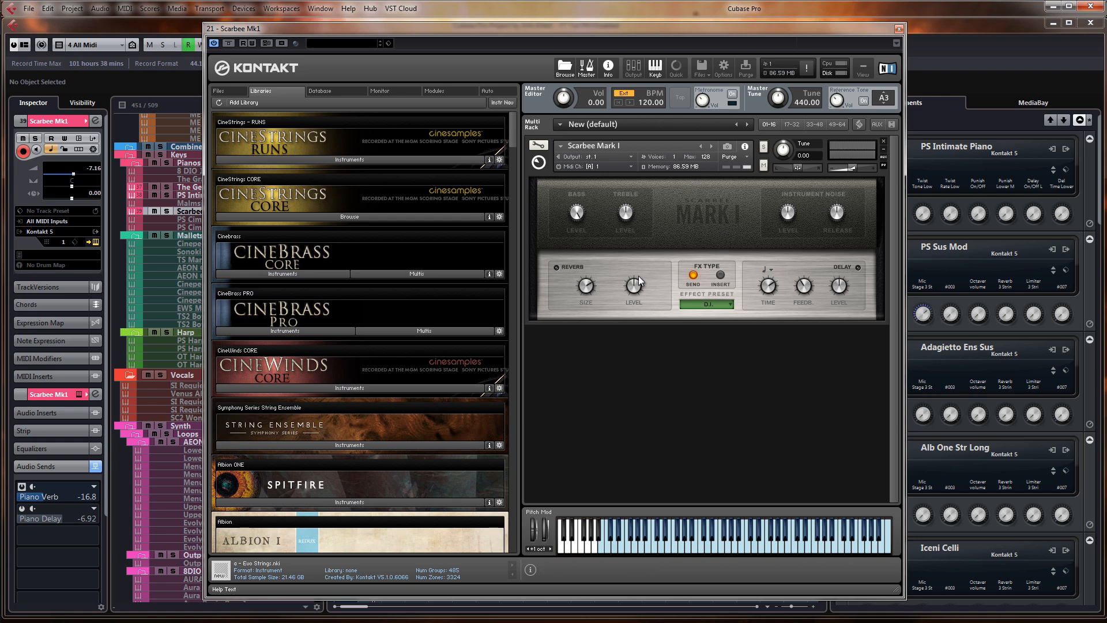
Switch the Scarbee Mark I FX type to Insert, turn on the Dist., Amp and Autowah effects, and close the editor
left_click(721, 276)
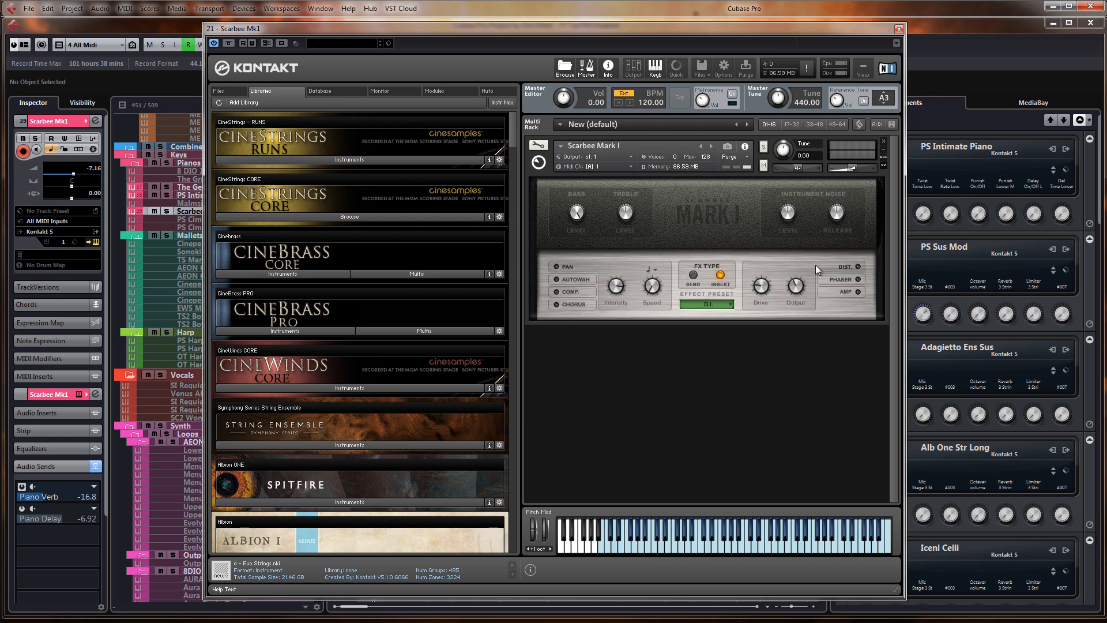
left_click(858, 266)
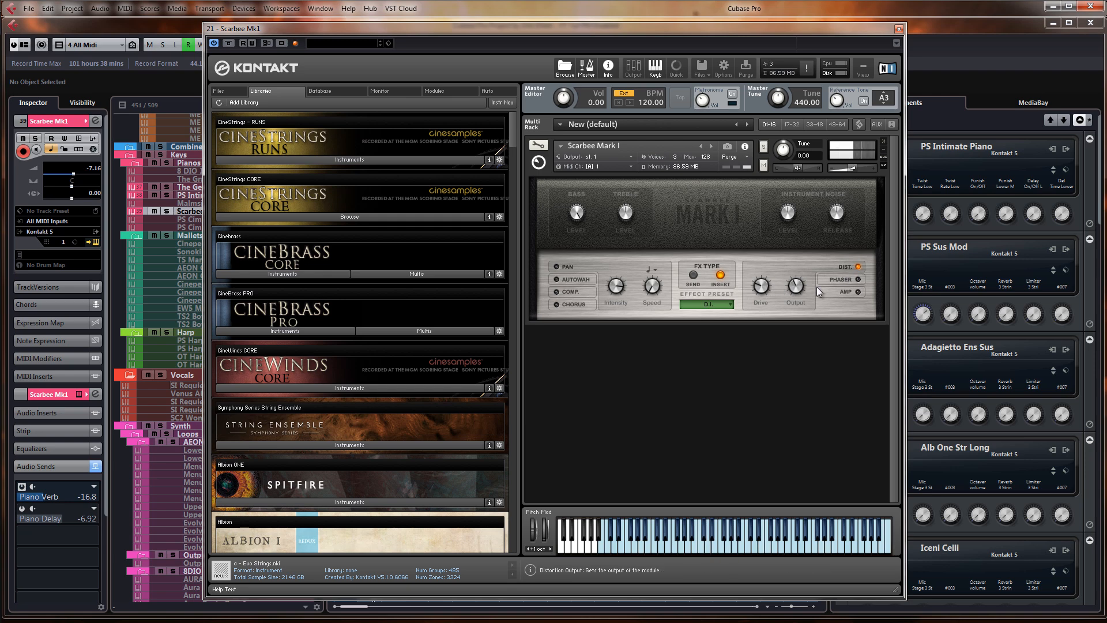
left_click(858, 291)
left_click(846, 291)
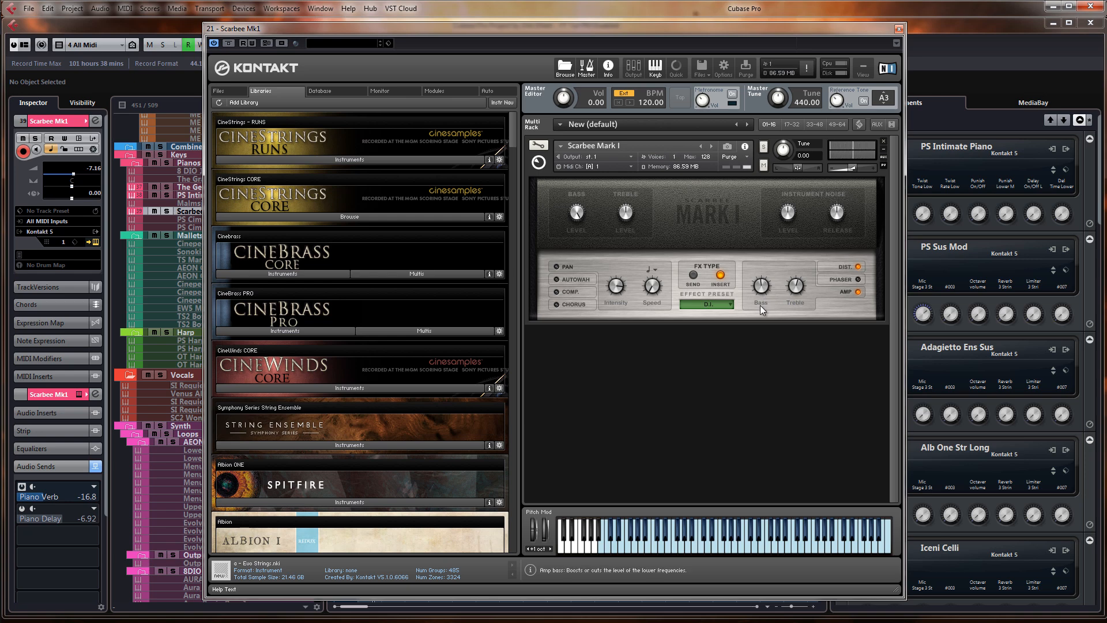
left_click(558, 280)
left_click(899, 29)
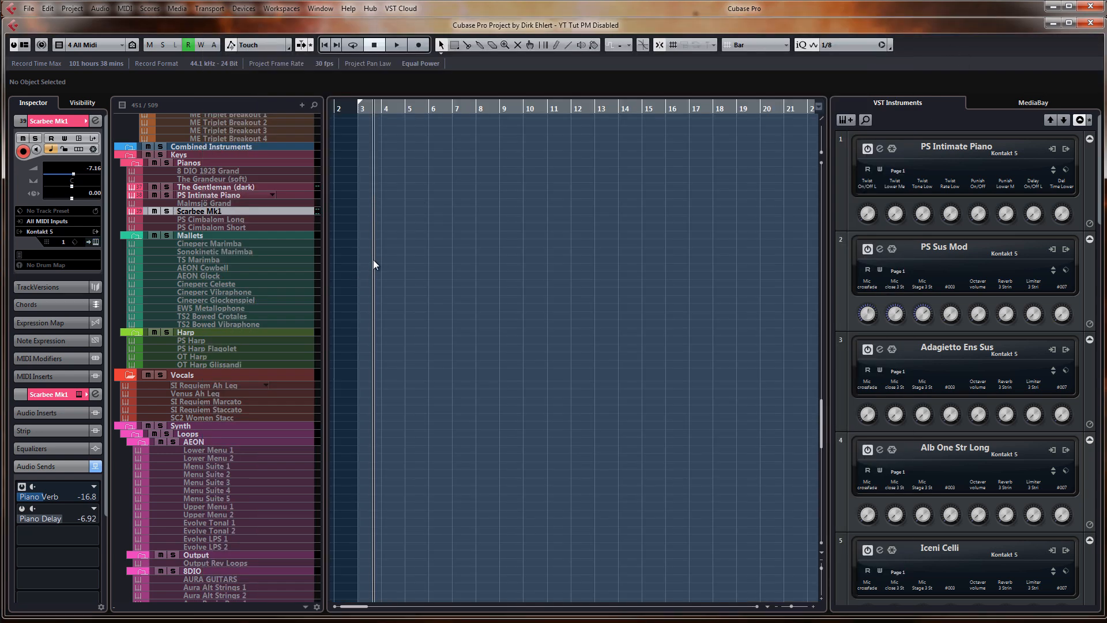
Look through the Mallets folder by selecting its tracks in turn, from Cineperc Marimba to Cineperc Glockenspiel
left_click(223, 248)
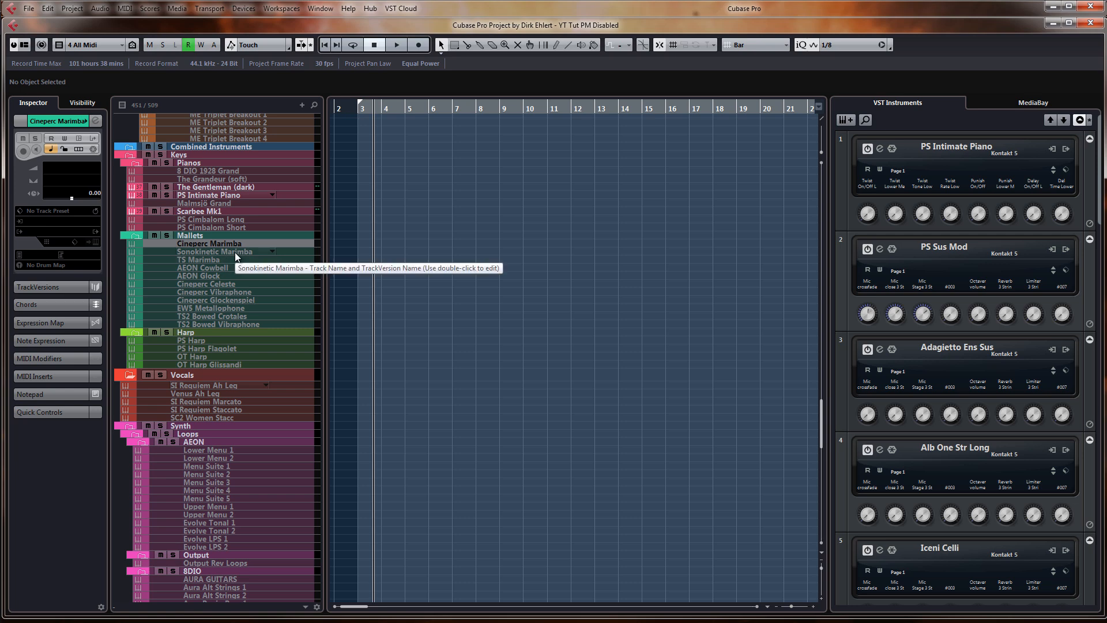
left_click(239, 252)
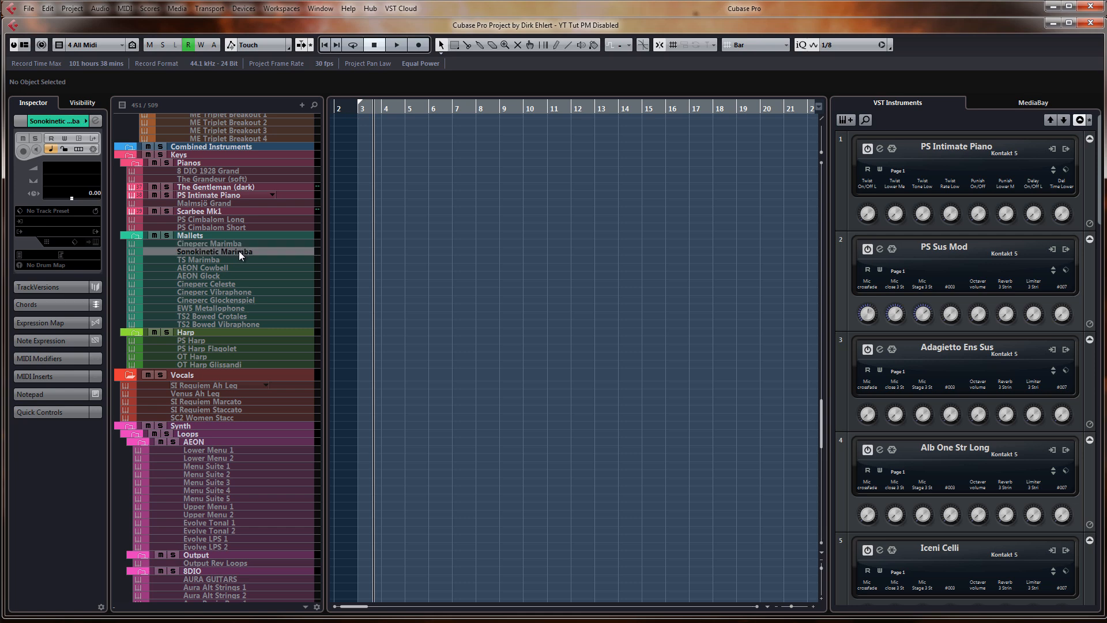
left_click(231, 259)
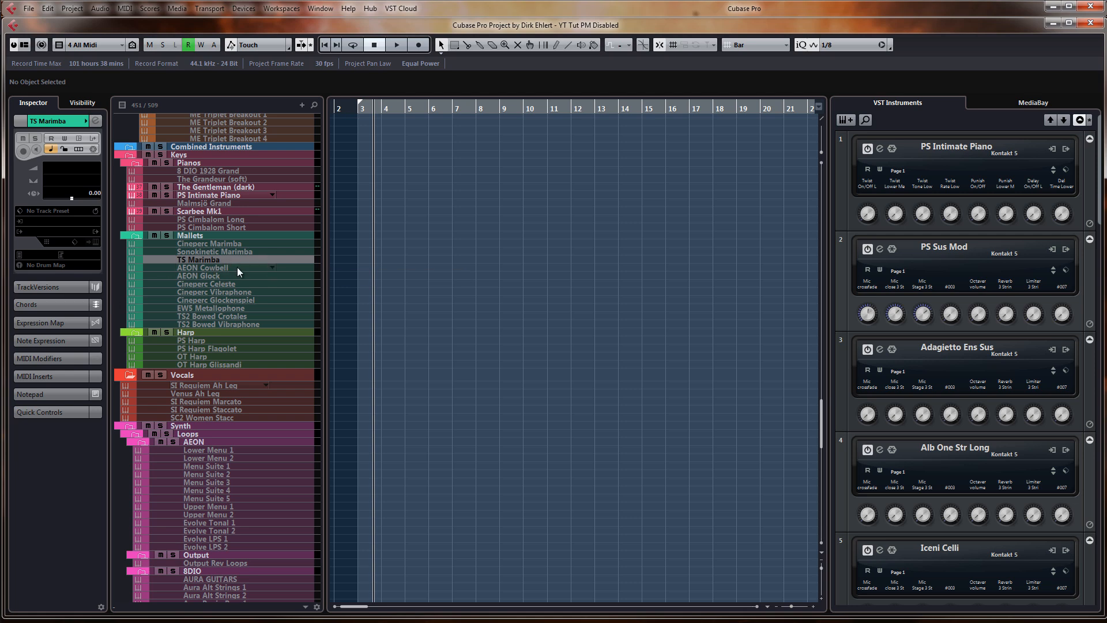
left_click(237, 268)
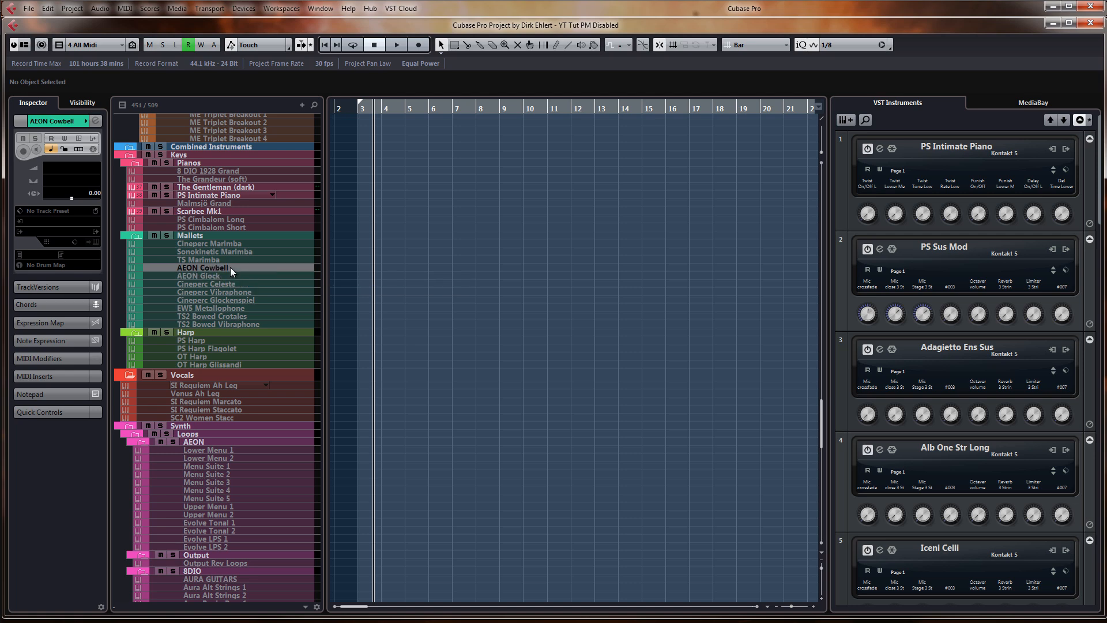
left_click(248, 284)
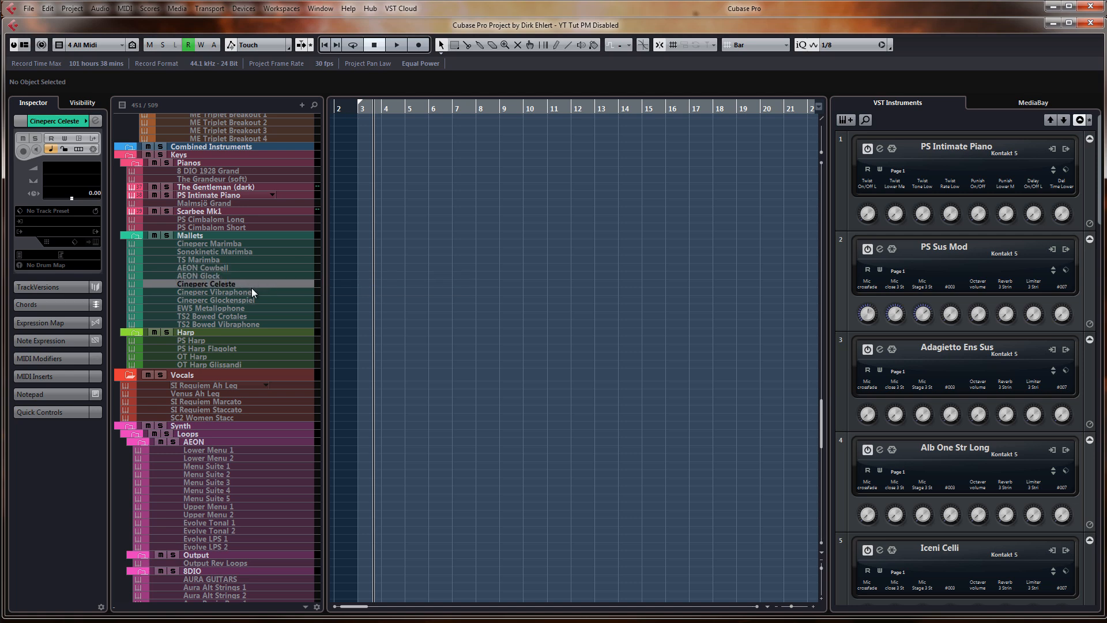
left_click(252, 292)
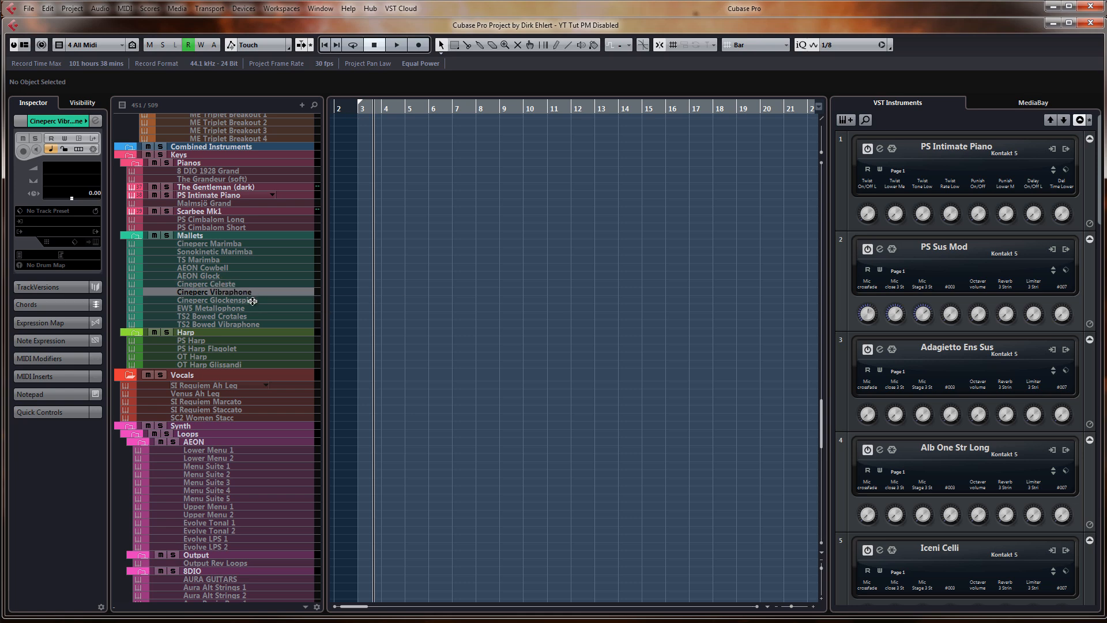
left_click(253, 300)
Enable the EW5 Metallophone track in the Mallets folder and set its MIDI input to All MIDI Inputs
left_click(254, 308)
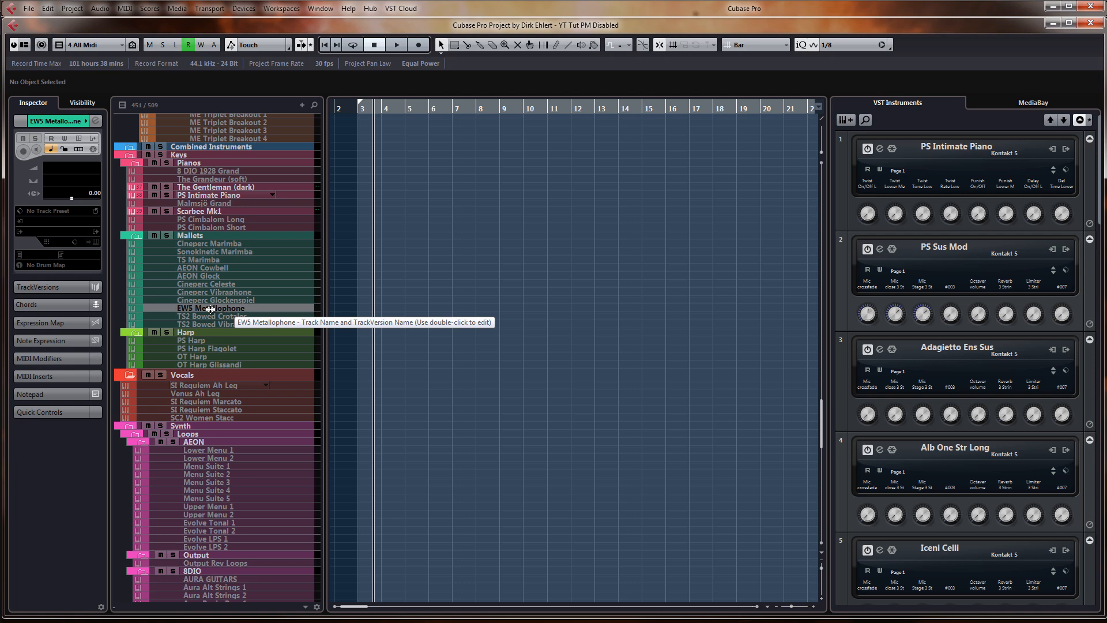
key("shift+d")
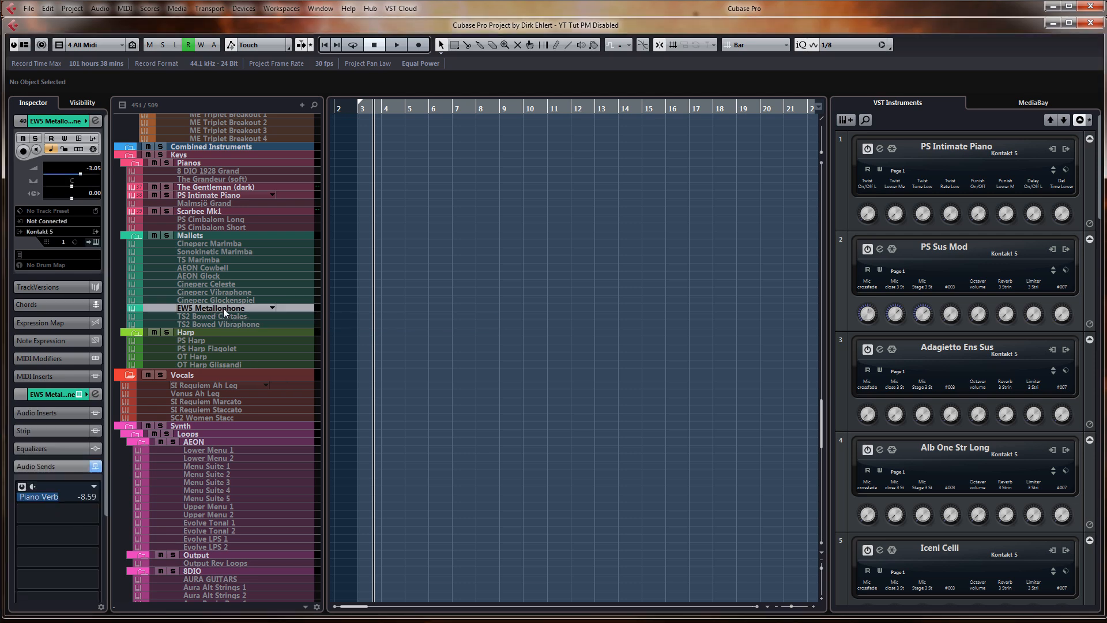
left_click(67, 221)
left_click(86, 275)
Look through the Harp and Vocals folders by selecting tracks in turn, from PS Harp to SI Requiem Staccato
left_click(206, 344)
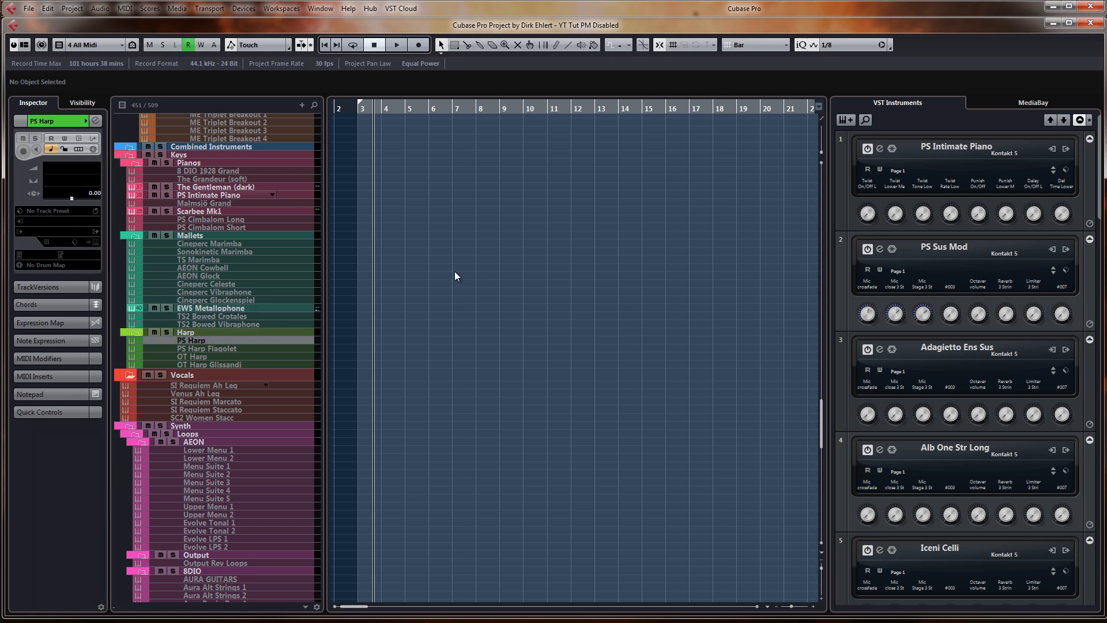
left_click(237, 357)
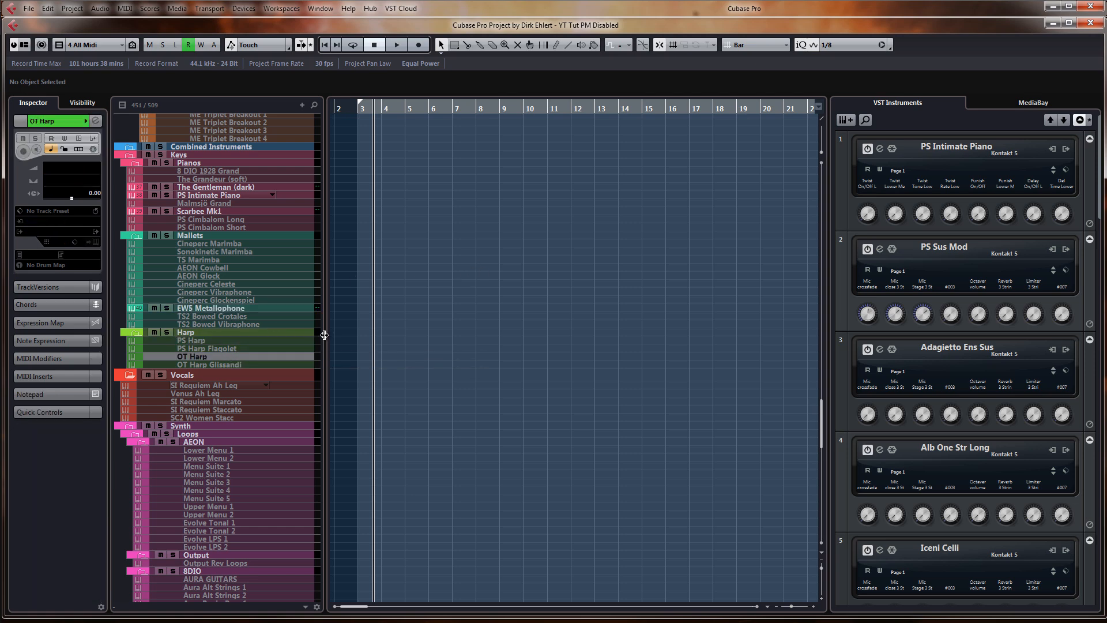
scroll(277, 266, "down", 5)
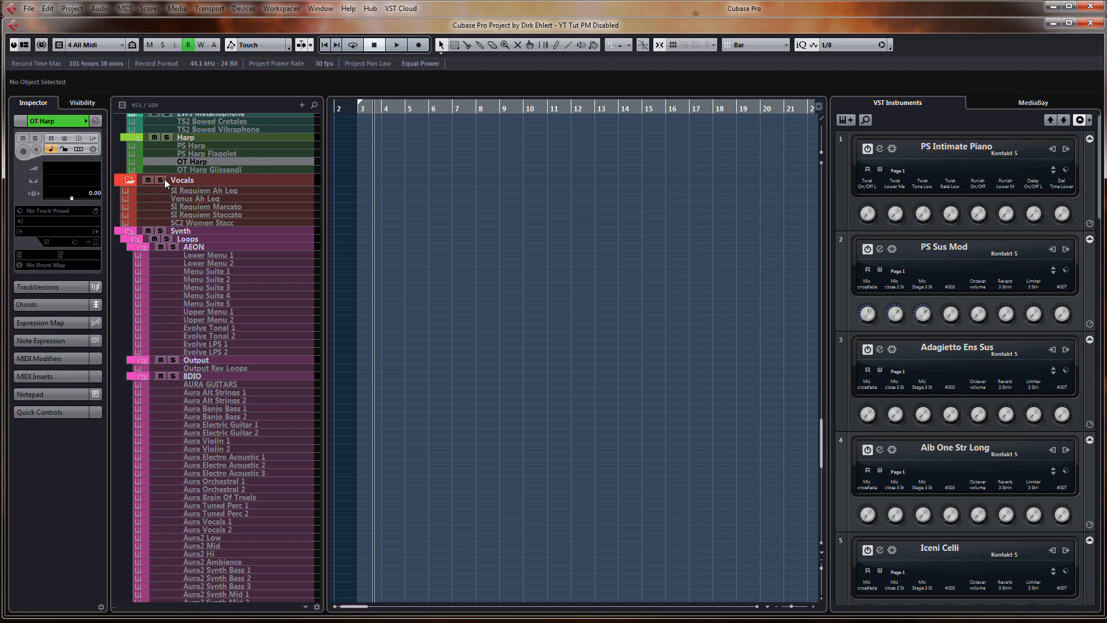
left_click(217, 190)
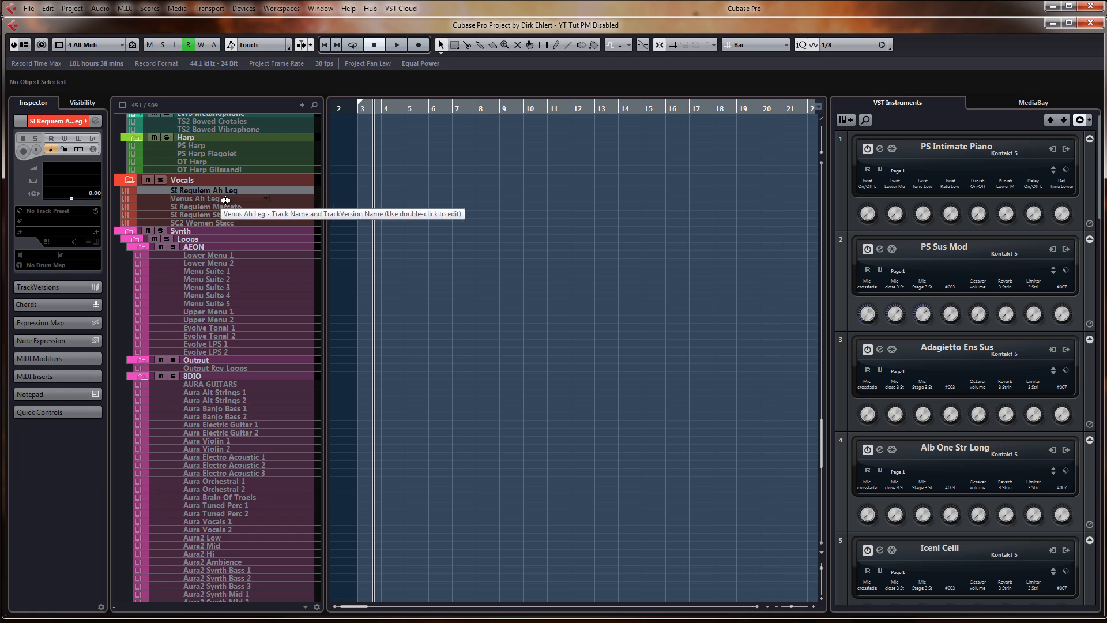
left_click(233, 199)
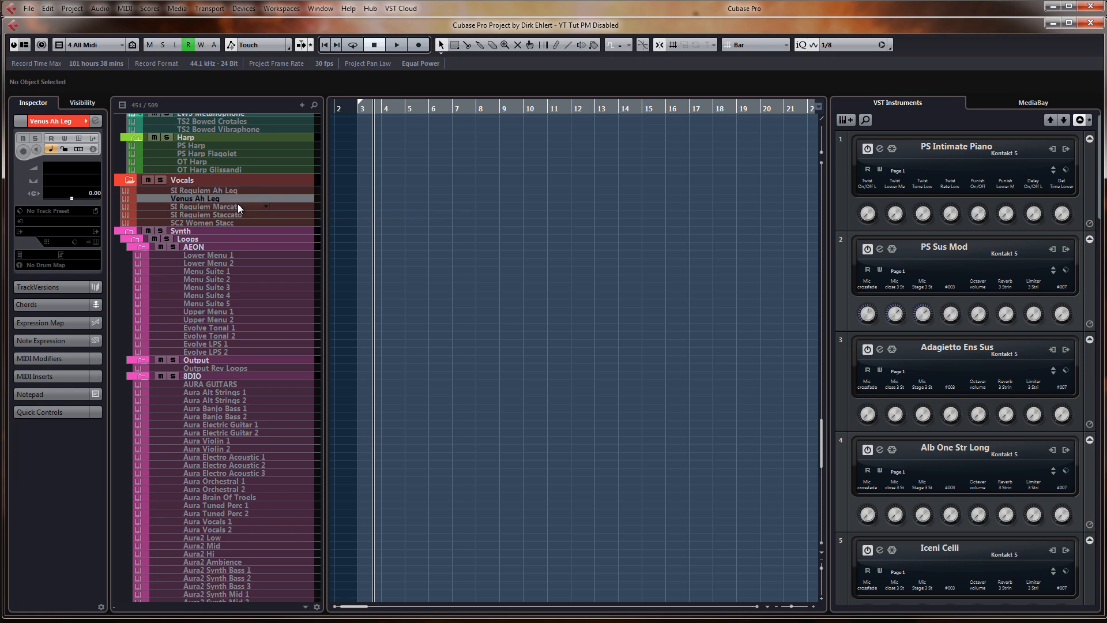
left_click(248, 206)
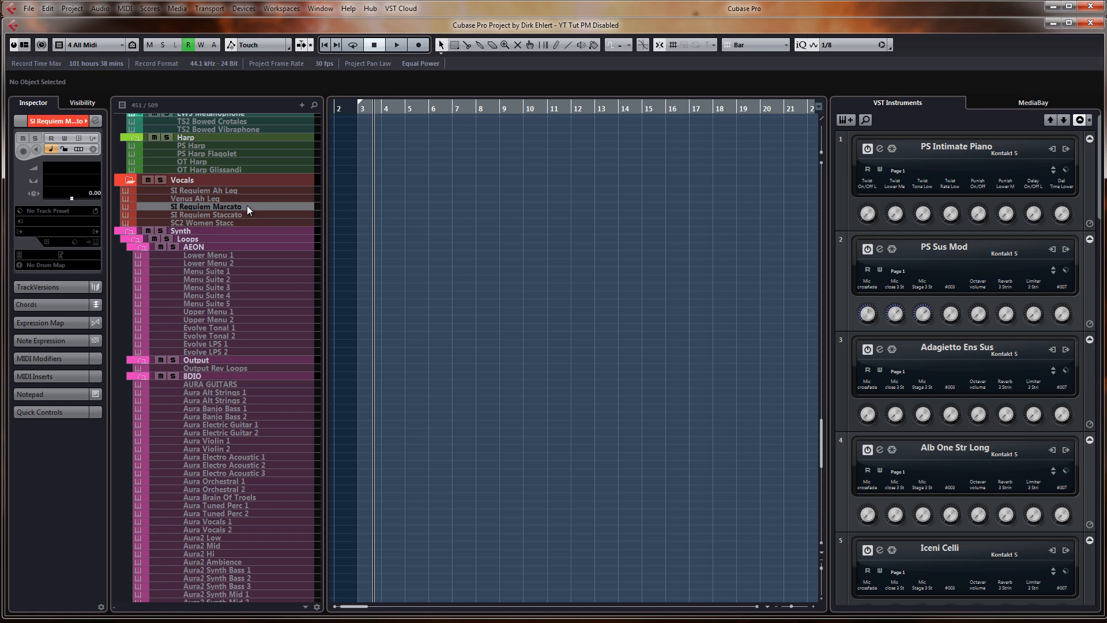
left_click(239, 214)
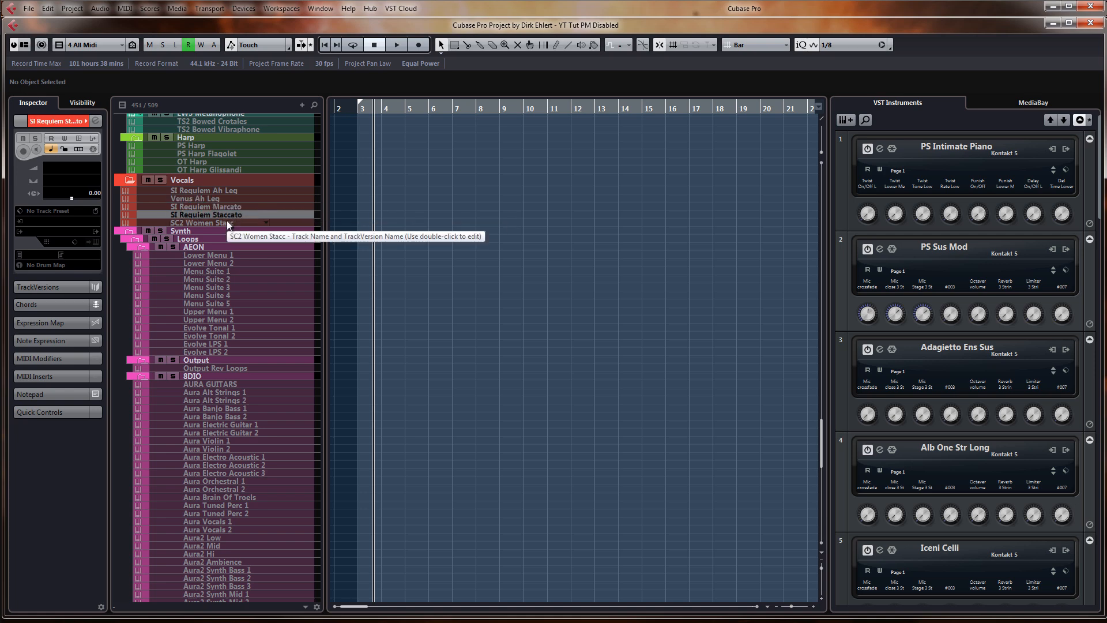
Enable the SC2 Women Stacc track in the Vocals folder with All MIDI Inputs as its MIDI input
left_click(225, 222)
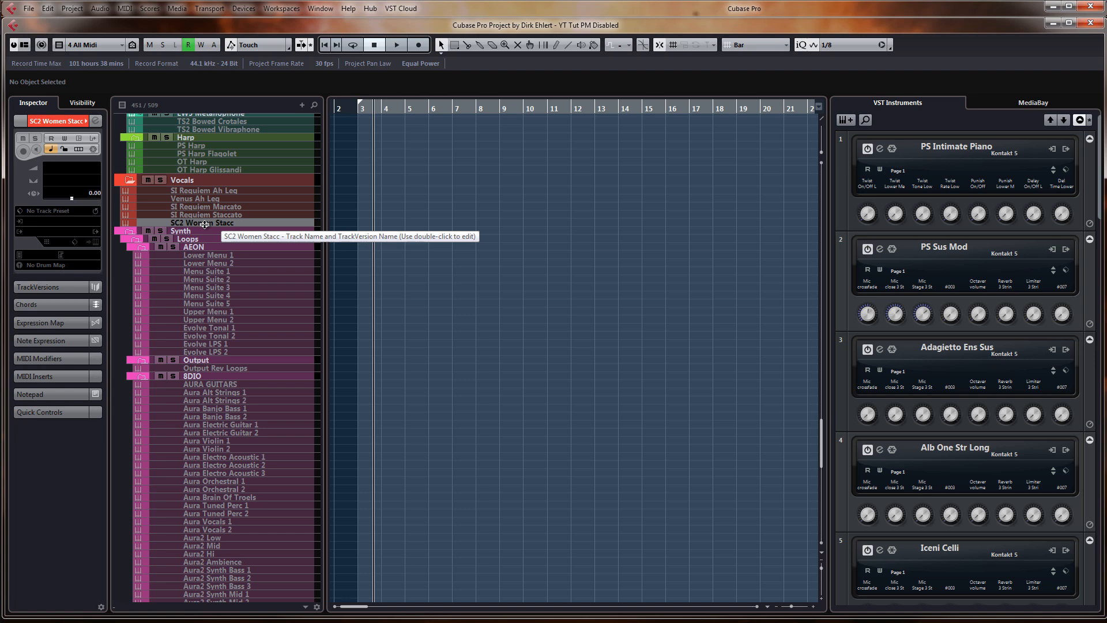
key("shift+e")
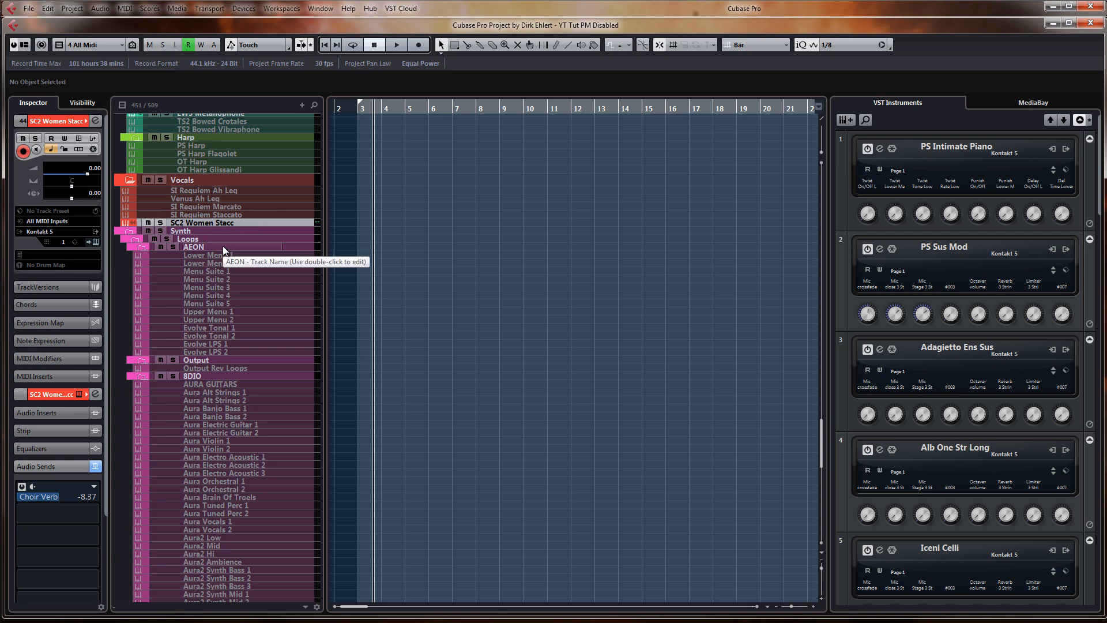
Survey the track list from the Synth folder down through Guitars and Bass, and return to the AEON loops
scroll(223, 251, "down", 3)
scroll(222, 250, "up", 3)
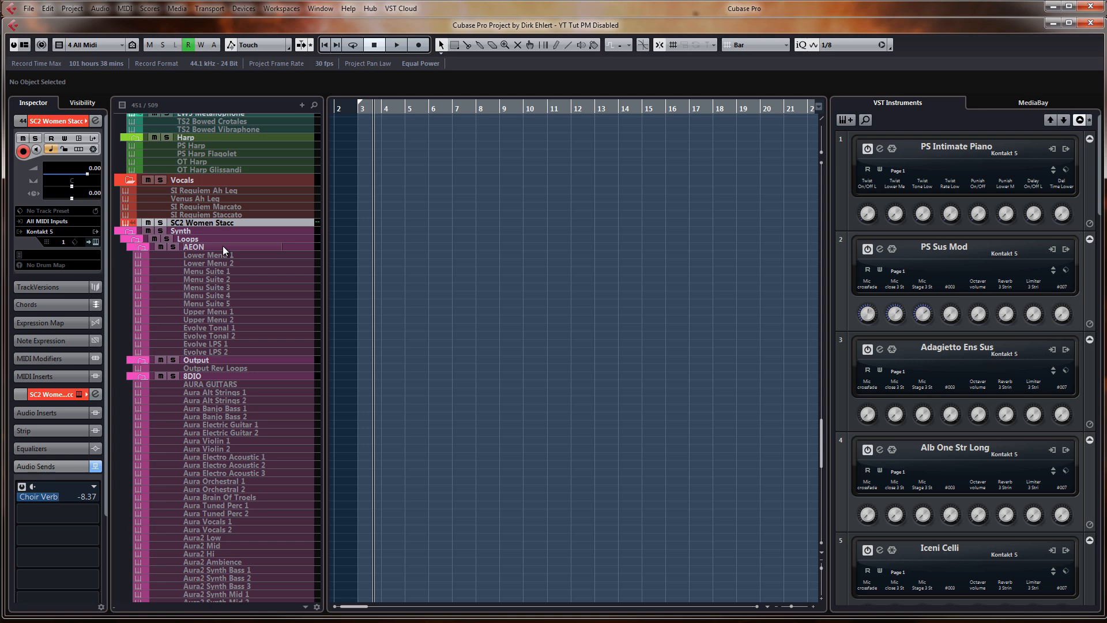
scroll(222, 246, "down", 6)
scroll(223, 246, "down", 9)
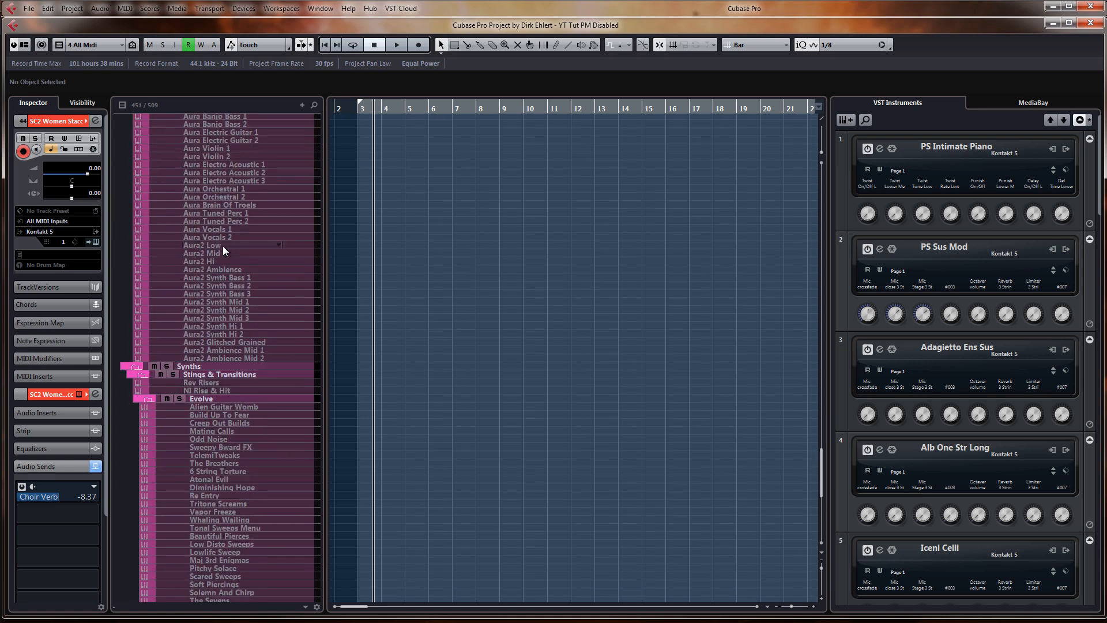
scroll(223, 246, "down", 7)
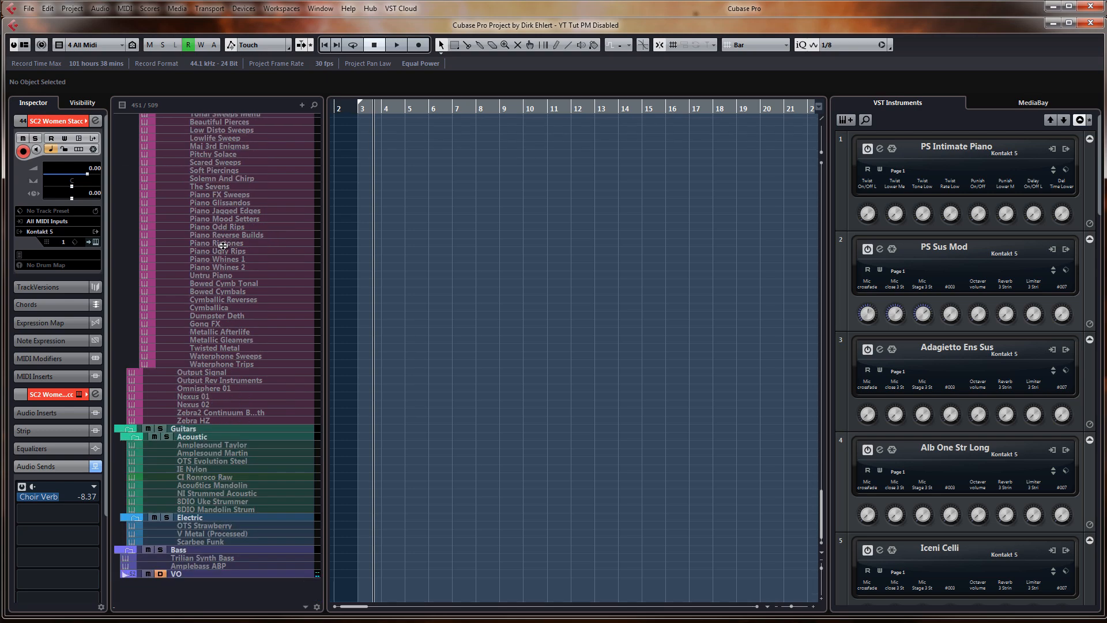
scroll(223, 246, "up", 20)
scroll(223, 246, "down", 6)
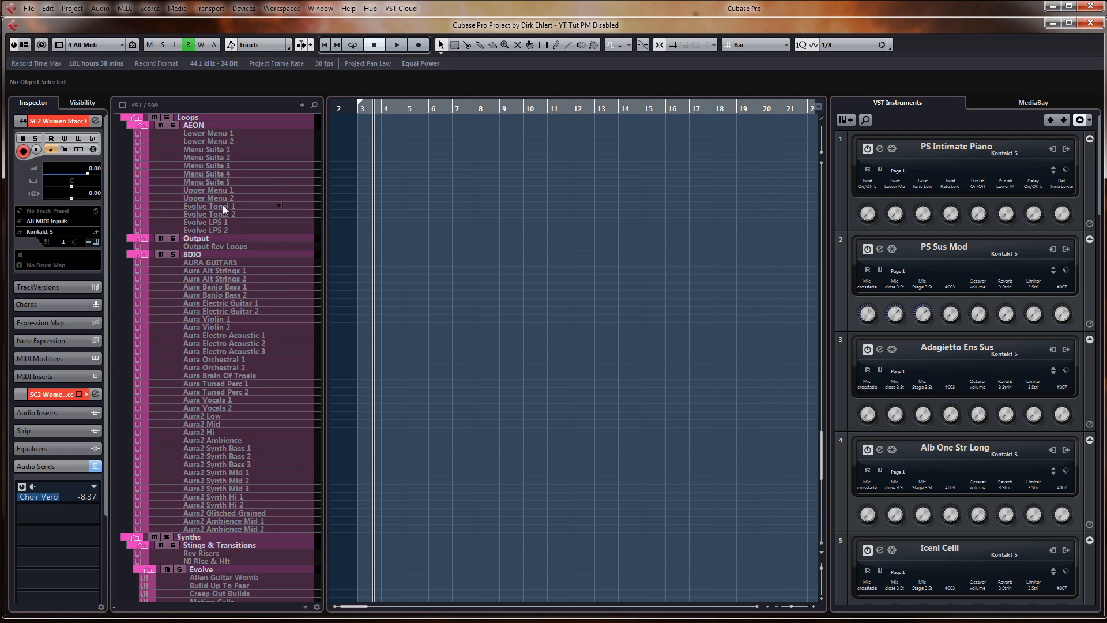
Enable the Evolve LPS 1 loop track with All MIDI Inputs as its MIDI input, and close its Kontakt editor
left_click(237, 222)
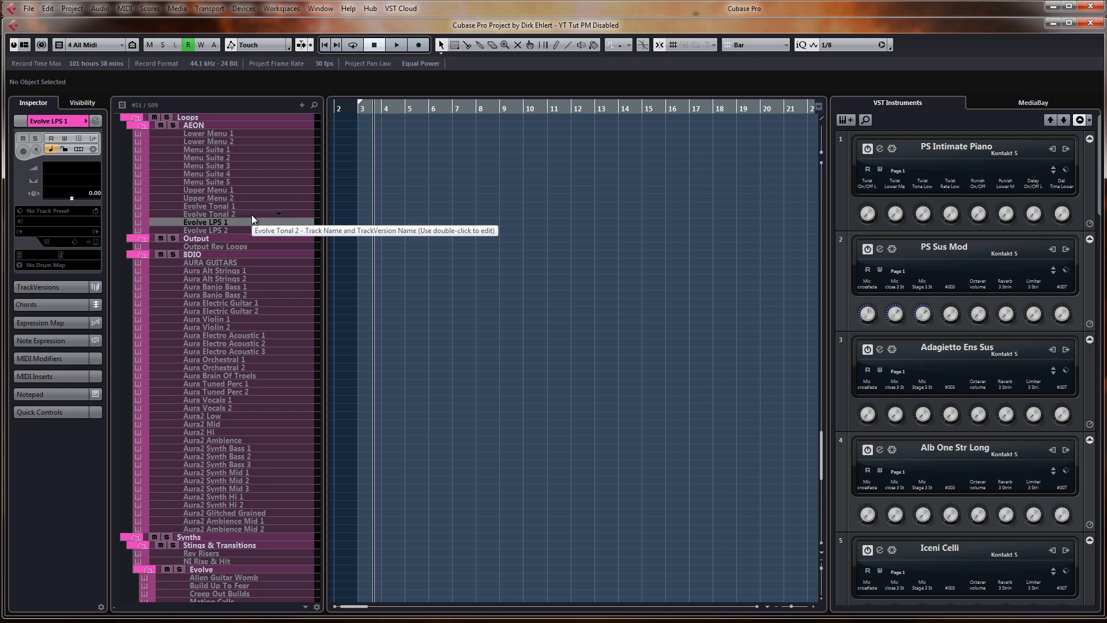
key("ctrl+e")
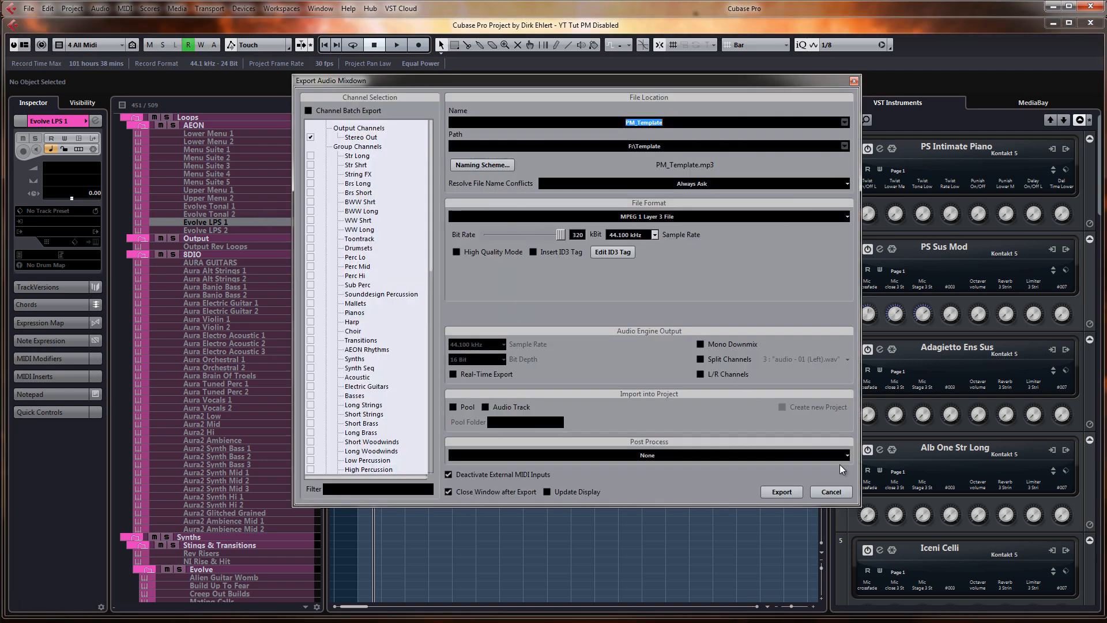
left_click(844, 492)
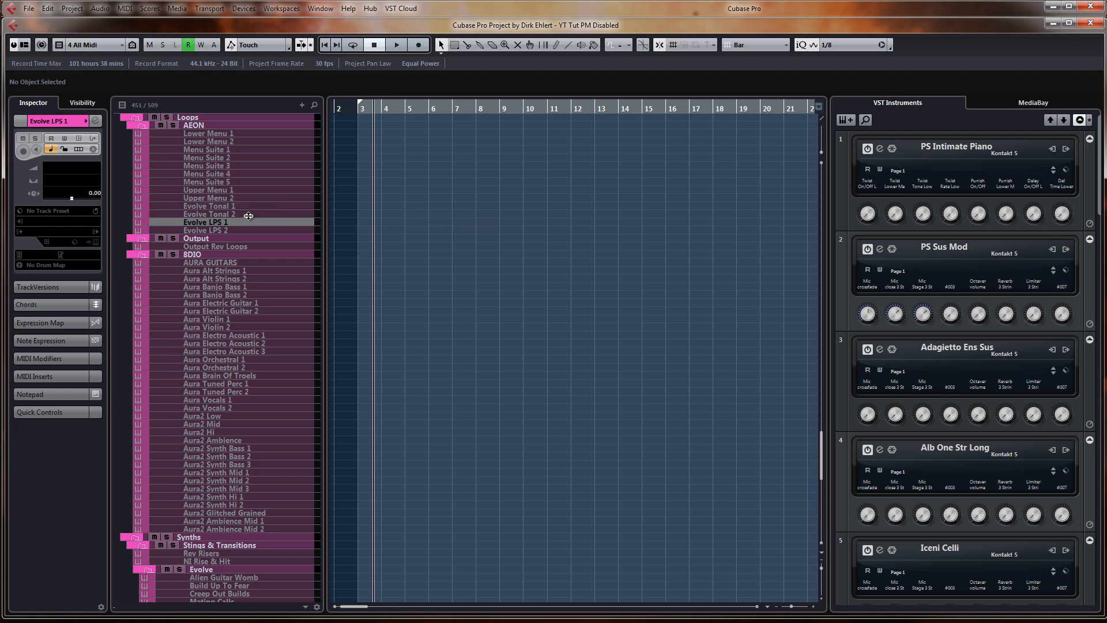
left_click(223, 220)
left_click(54, 223)
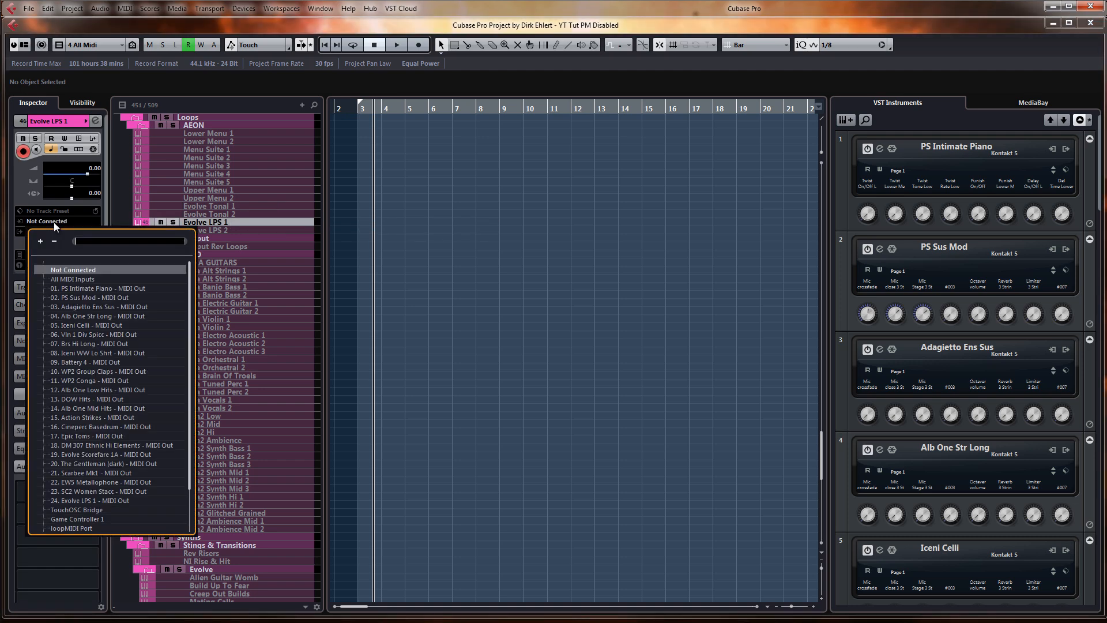
left_click(79, 279)
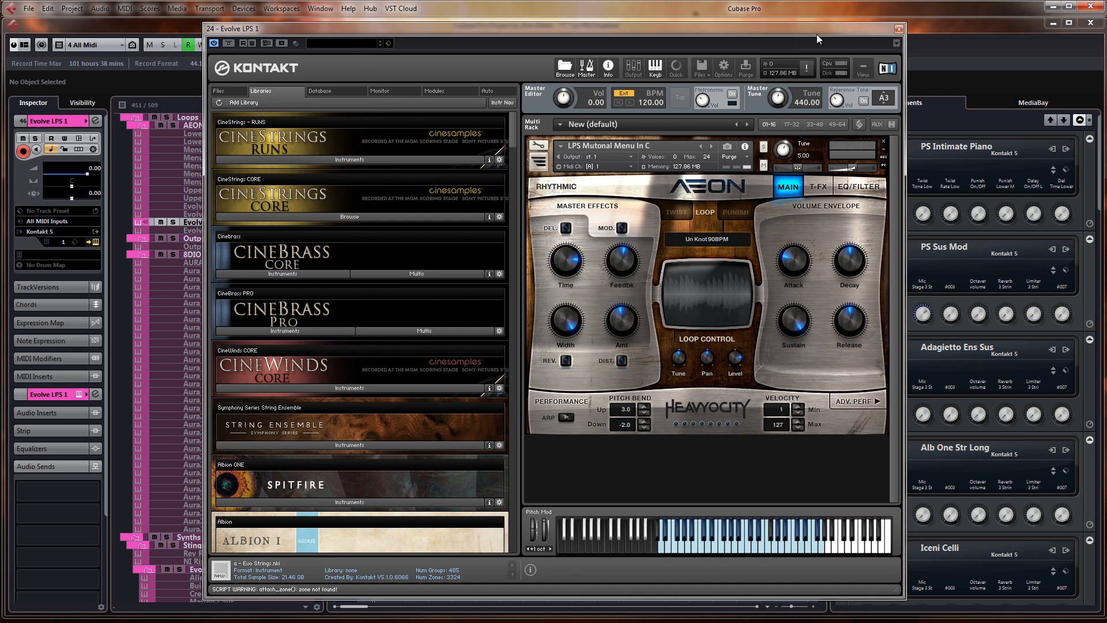
left_click(900, 29)
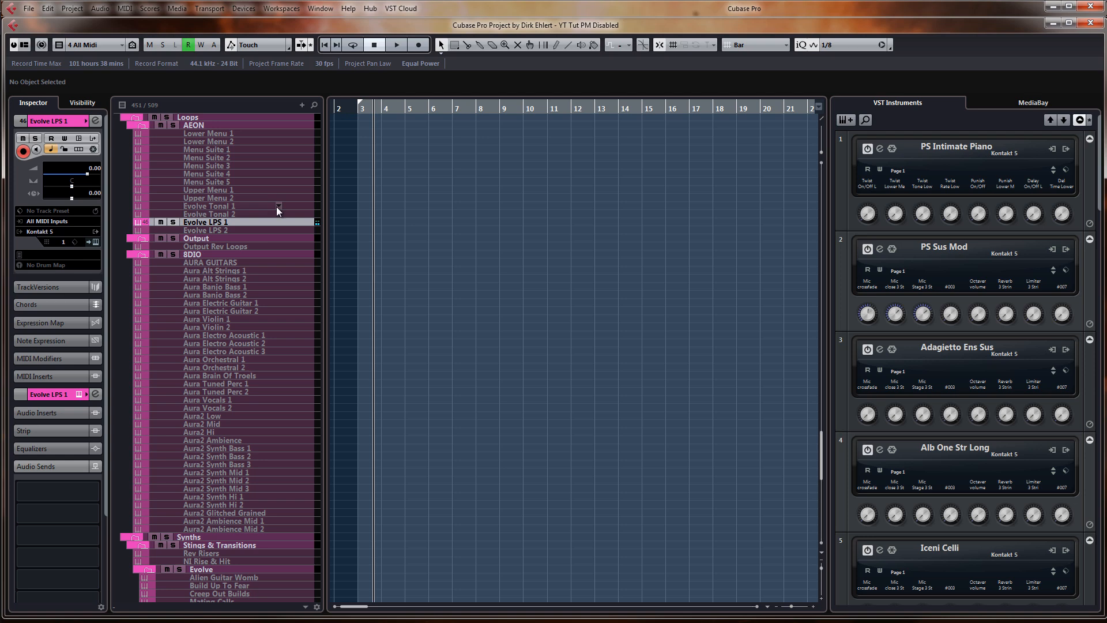
Look through the remaining loop and synth tracks by selecting Output Rev Loops, AURA GUITARS, Rev Risers, NI Rise & Hit and Soft Piercings
left_click(228, 247)
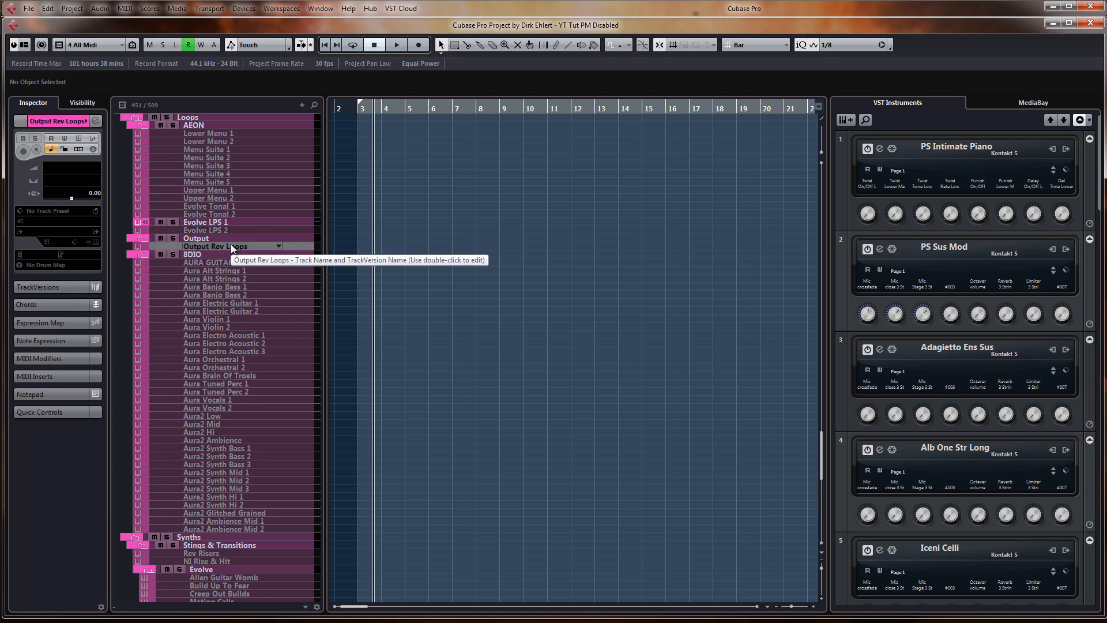
scroll(231, 244, "down", 4)
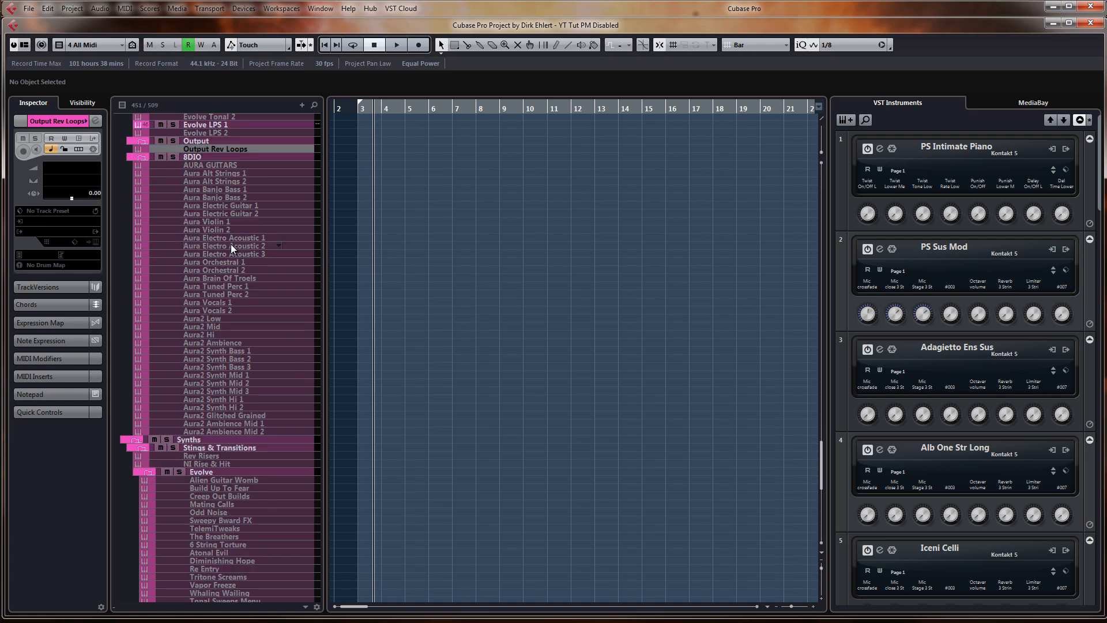
left_click(217, 166)
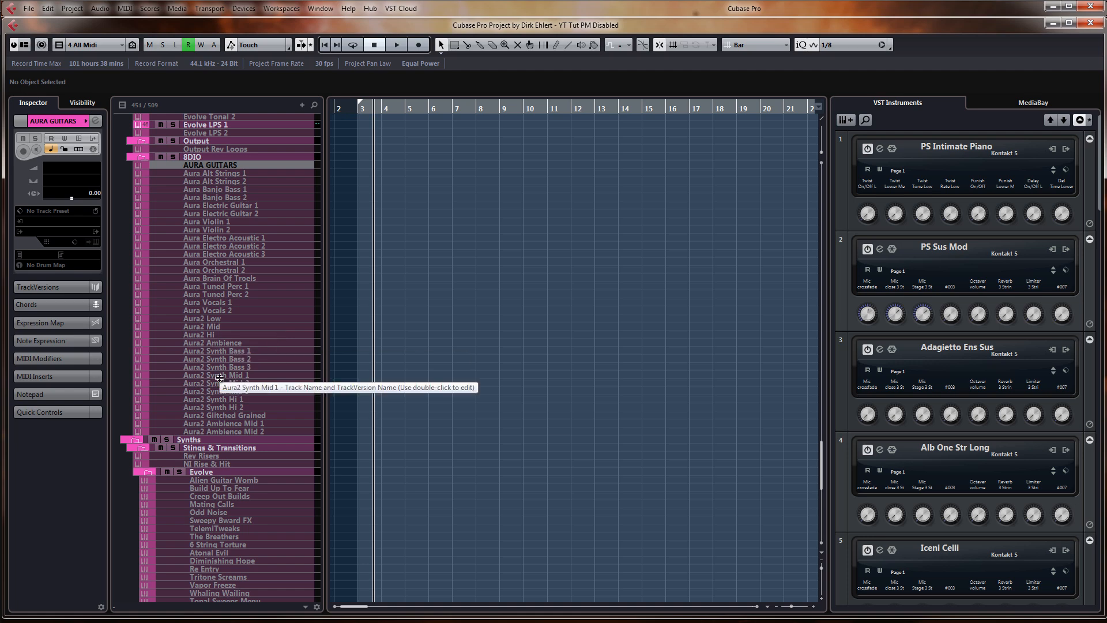
scroll(222, 356, "down", 4)
scroll(225, 321, "down", 8)
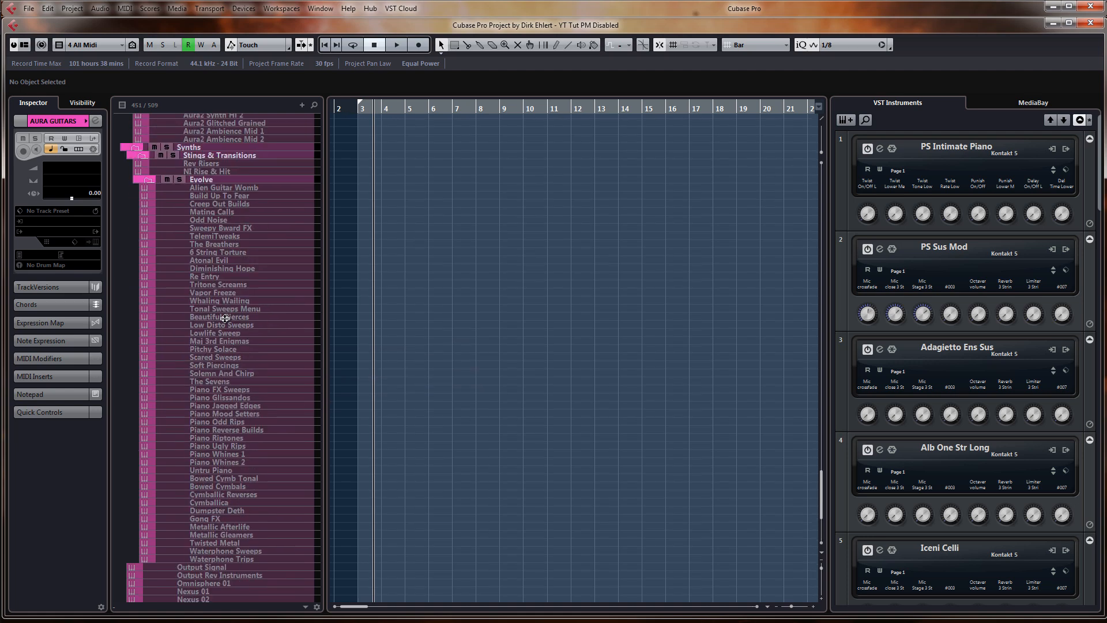
left_click(225, 165)
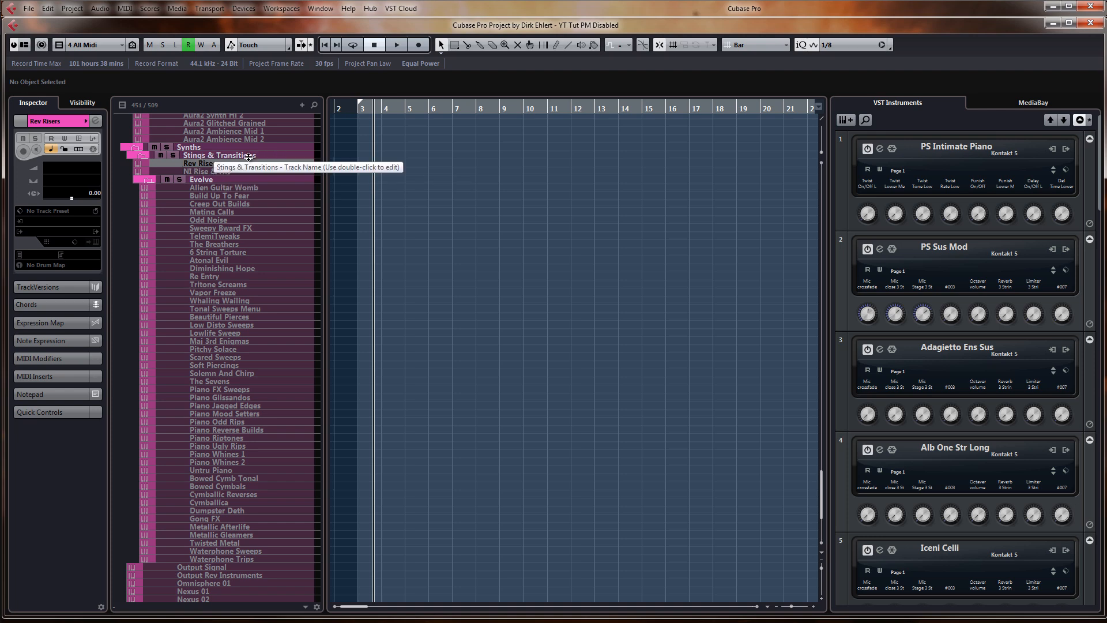
left_click(238, 172)
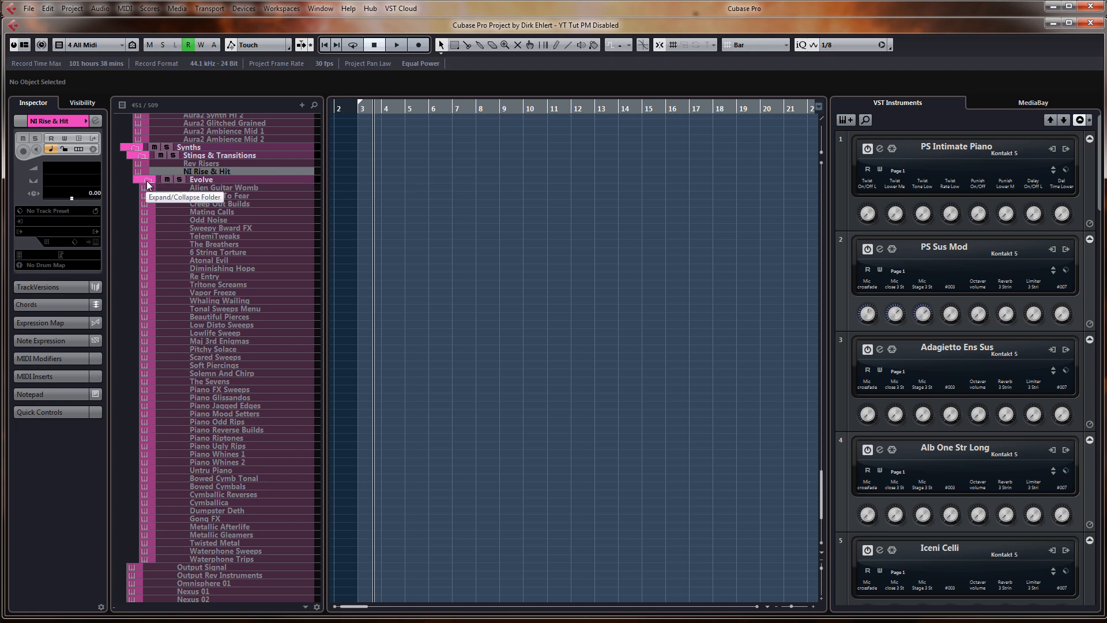
left_click(220, 365)
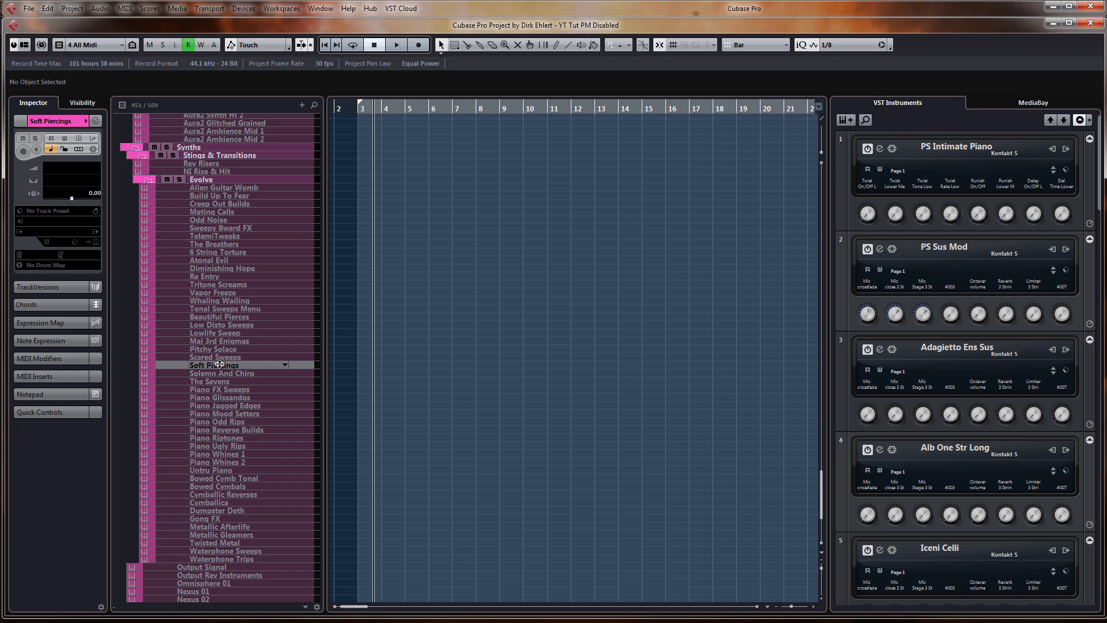
Enable the Piano Whines 1 track in the Evolve folder and set its MIDI input to All MIDI Inputs
left_click(230, 454)
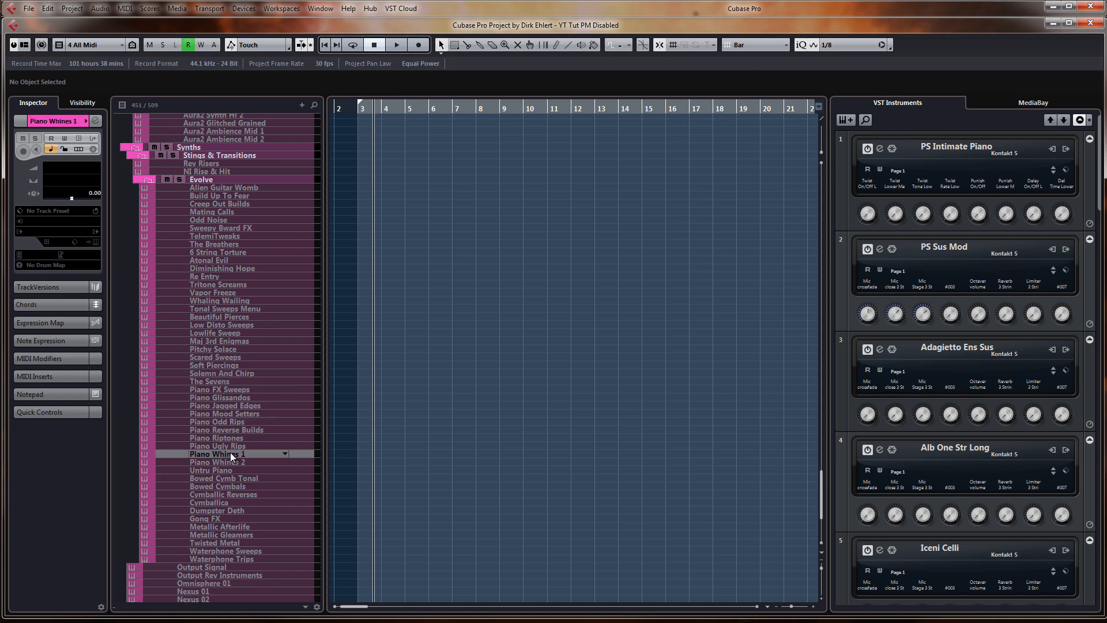
key("ctrl+shift+e")
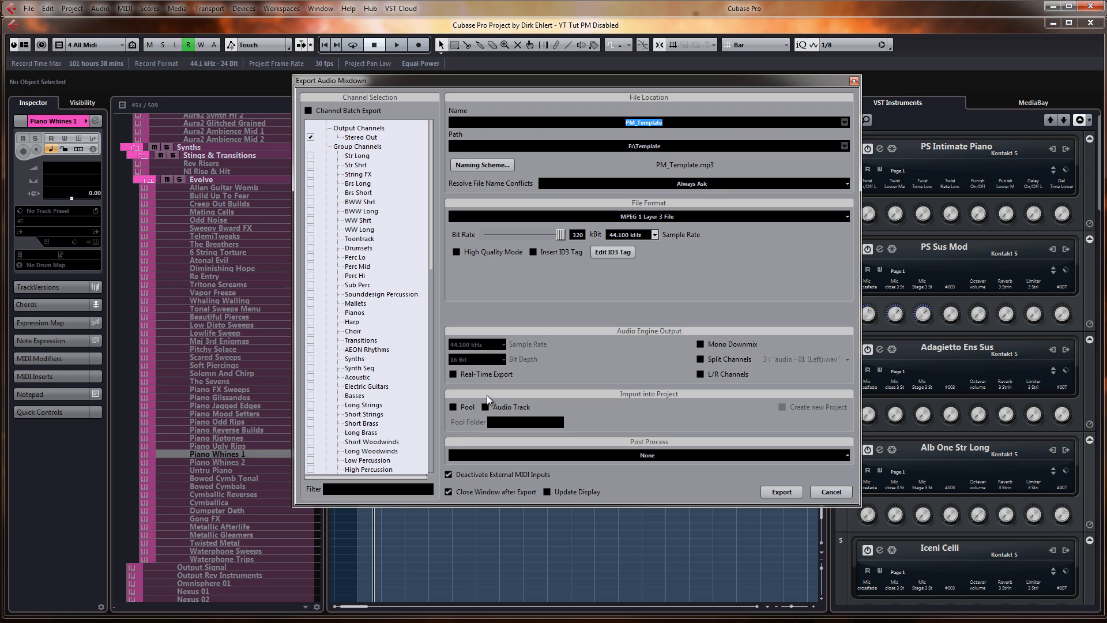
left_click(831, 494)
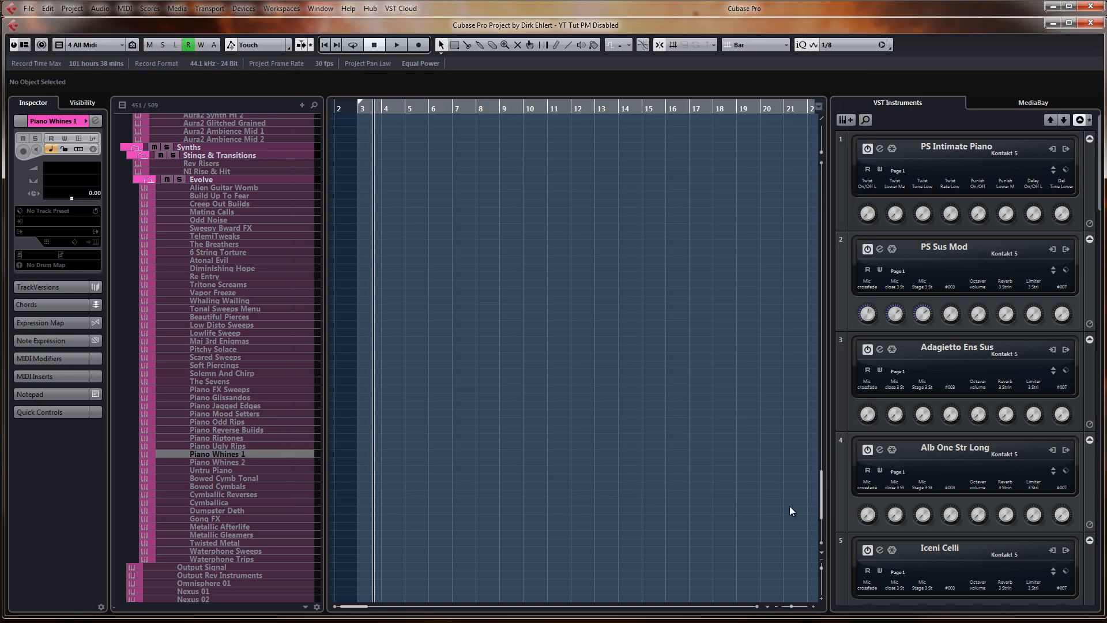
left_click(449, 454)
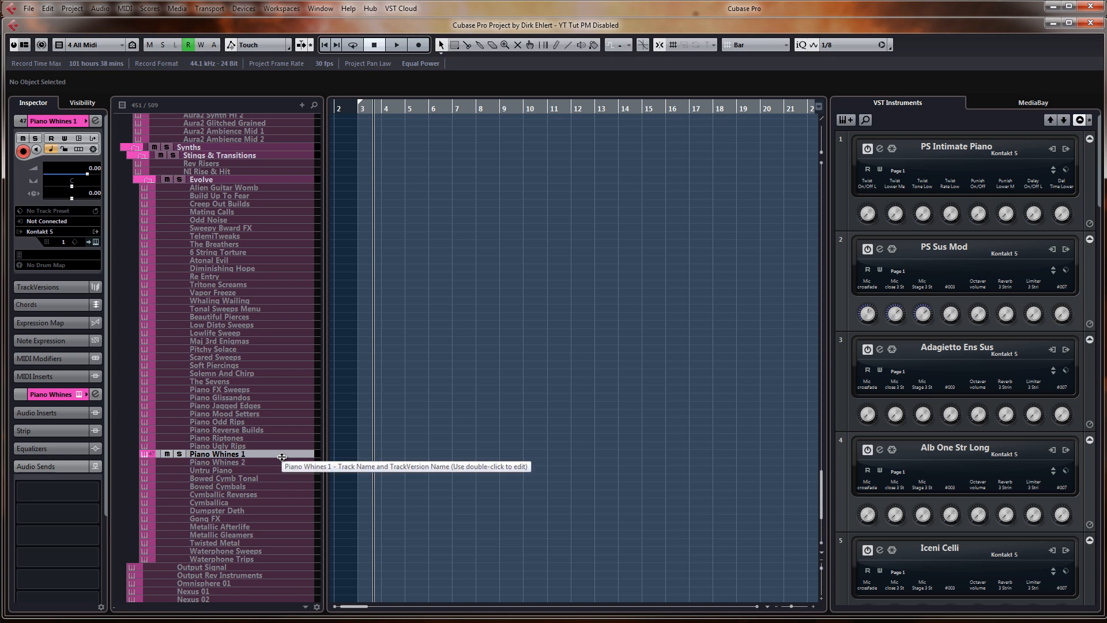
left_click(70, 222)
left_click(89, 279)
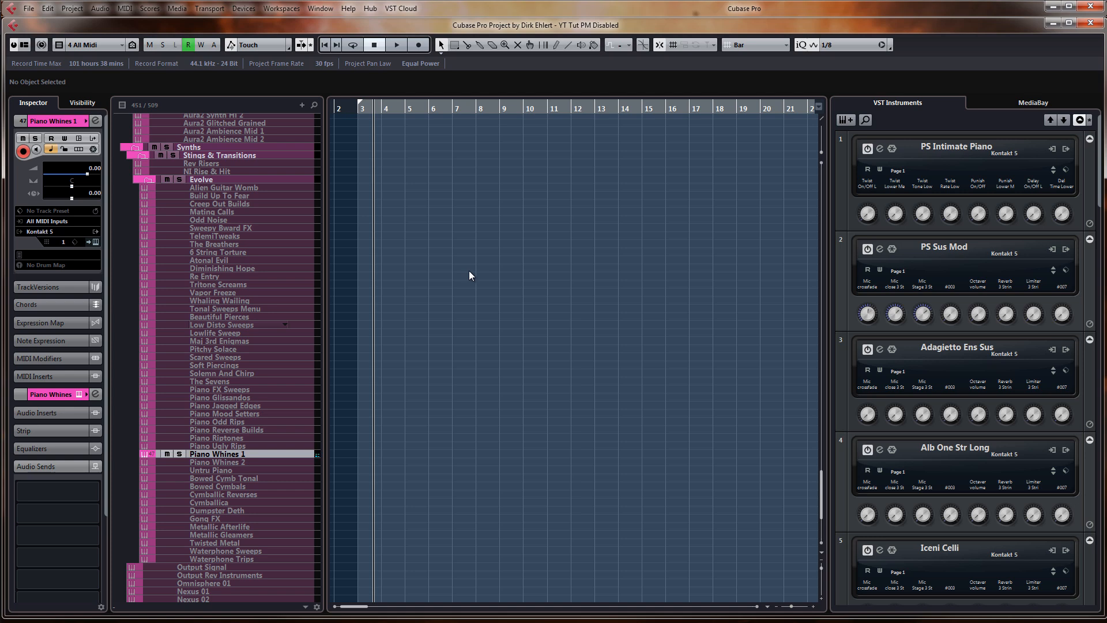
Open the Kontakt editor of Piano Whines 1, switch on its master effect and set the effect type to Delay
left_click(95, 242)
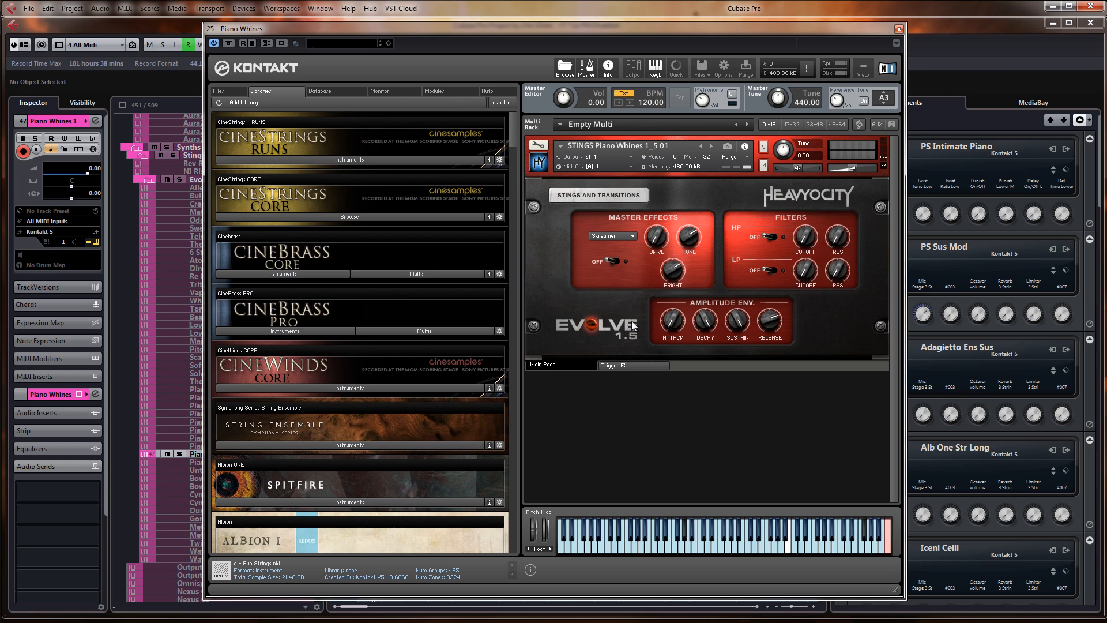
left_click(611, 260)
left_click(621, 235)
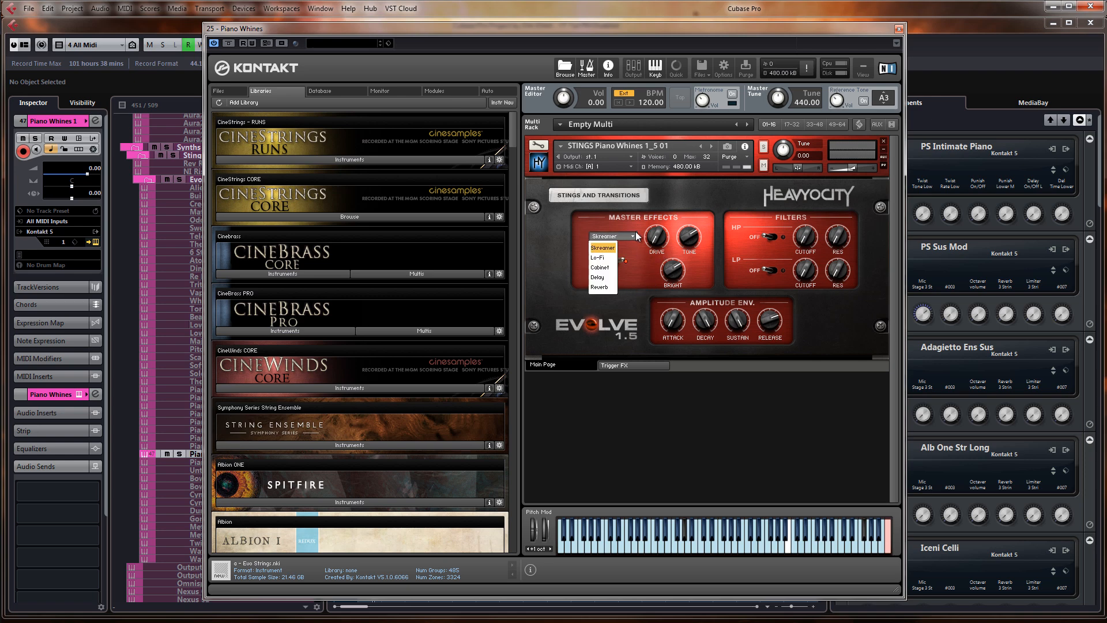
left_click(600, 277)
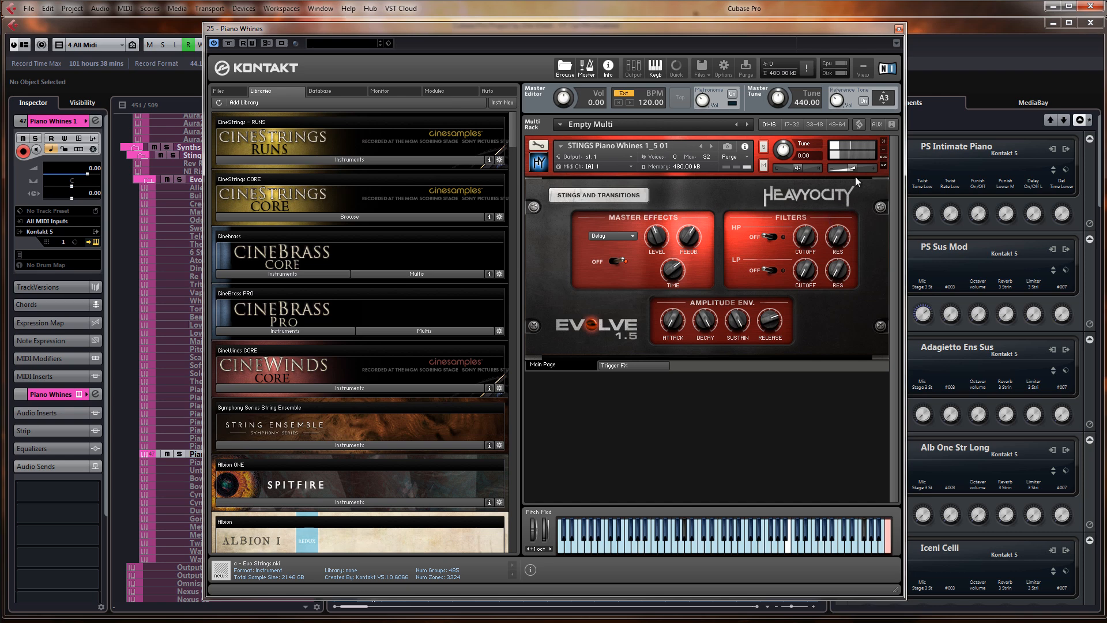
Try the high-pass filter of Piano Whines 1 by switching it on, sweeping its cutoff and switching it off
left_click(769, 236)
left_click_drag(807, 243, 805, 158)
left_click(769, 237)
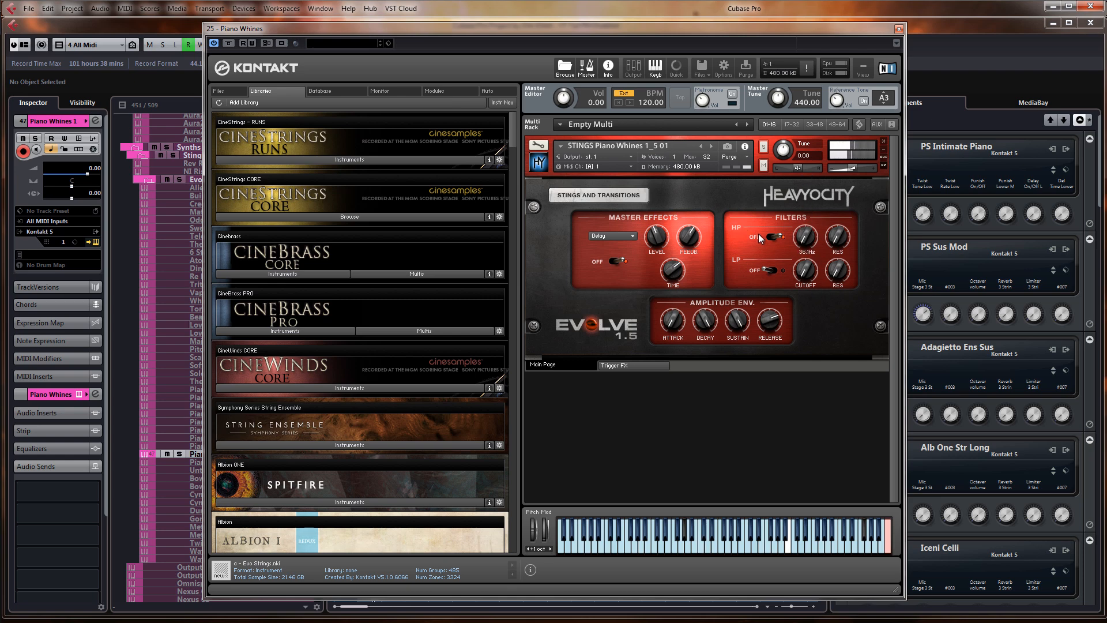
Switch on the low-pass filter of Piano Whines 1, adjust its cutoff, and close the Kontakt editor
left_click(771, 270)
left_click_drag(804, 272, 833, 233)
left_click_drag(803, 273, 809, 283)
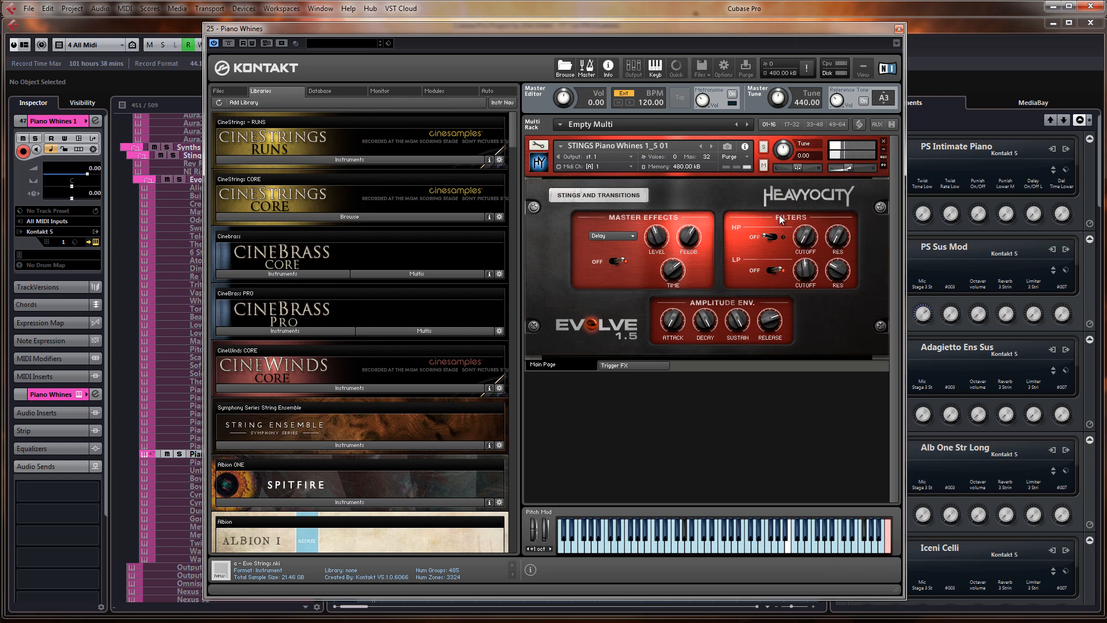
left_click(897, 30)
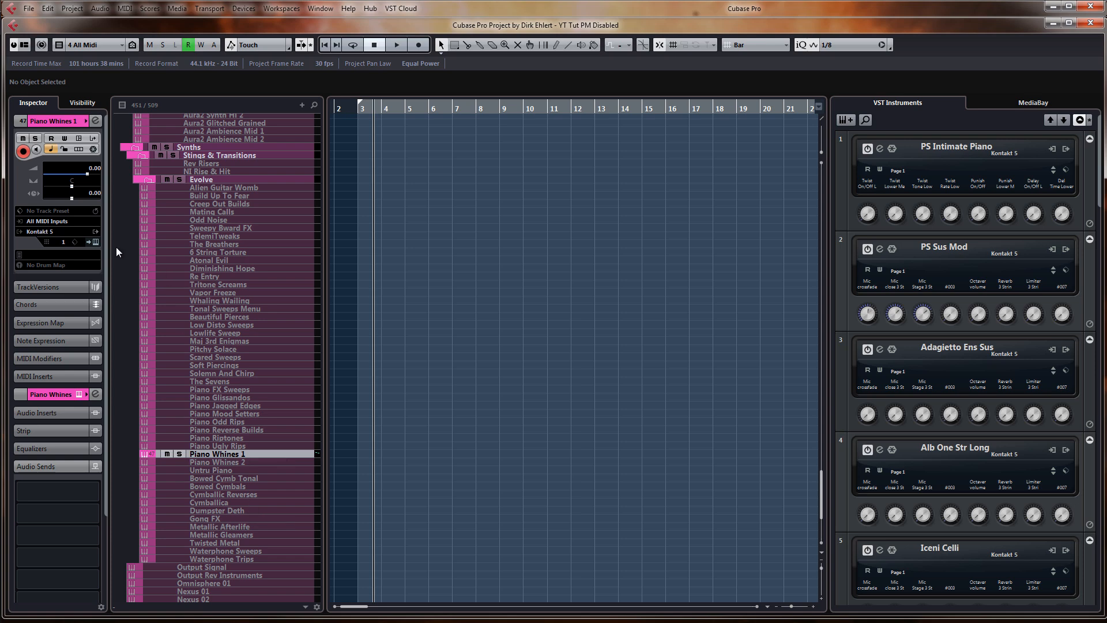
left_click(94, 243)
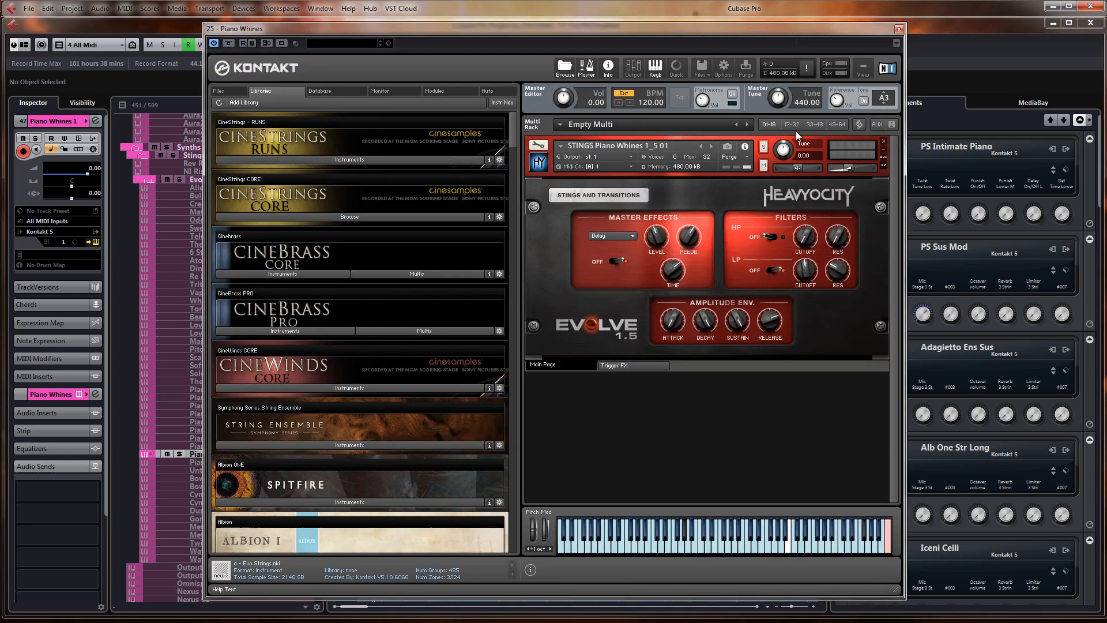
left_click(900, 29)
Look through the remaining synth tracks by selecting Output Signal, Omnisphere 01, Nexus 01, Zebra2 Continuum and Zebra HZ
scroll(559, 271, "up", 1)
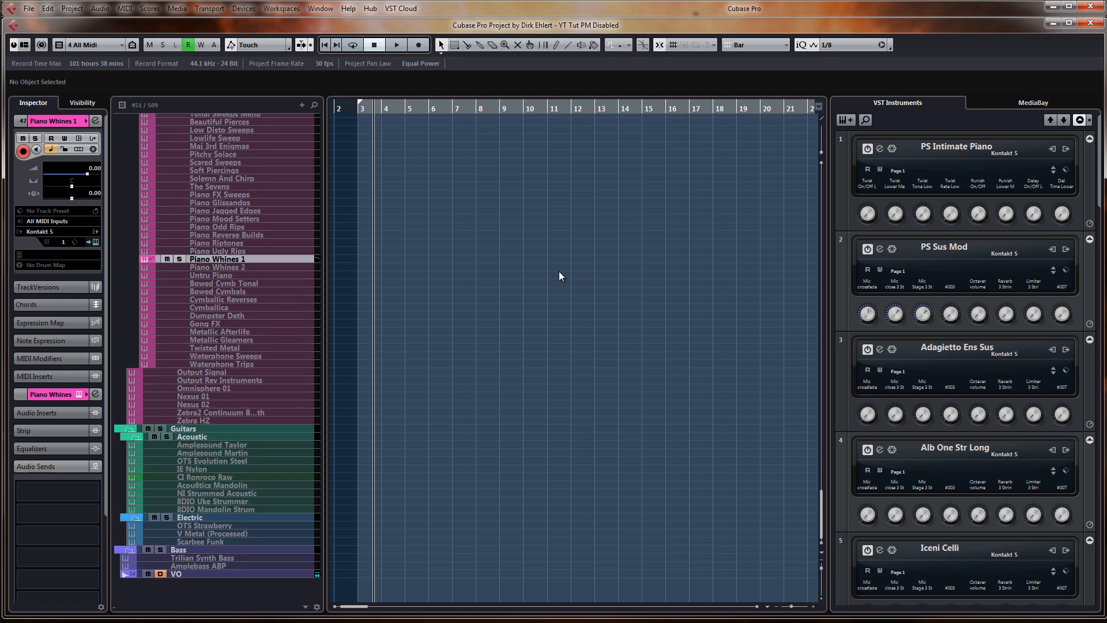
left_click(214, 372)
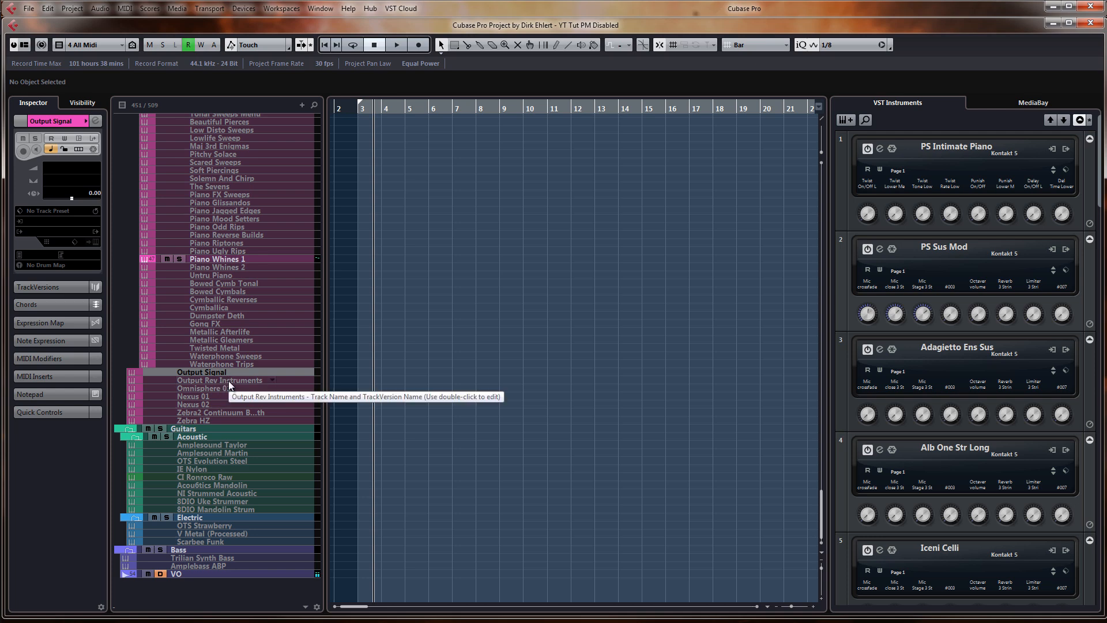
left_click(229, 388)
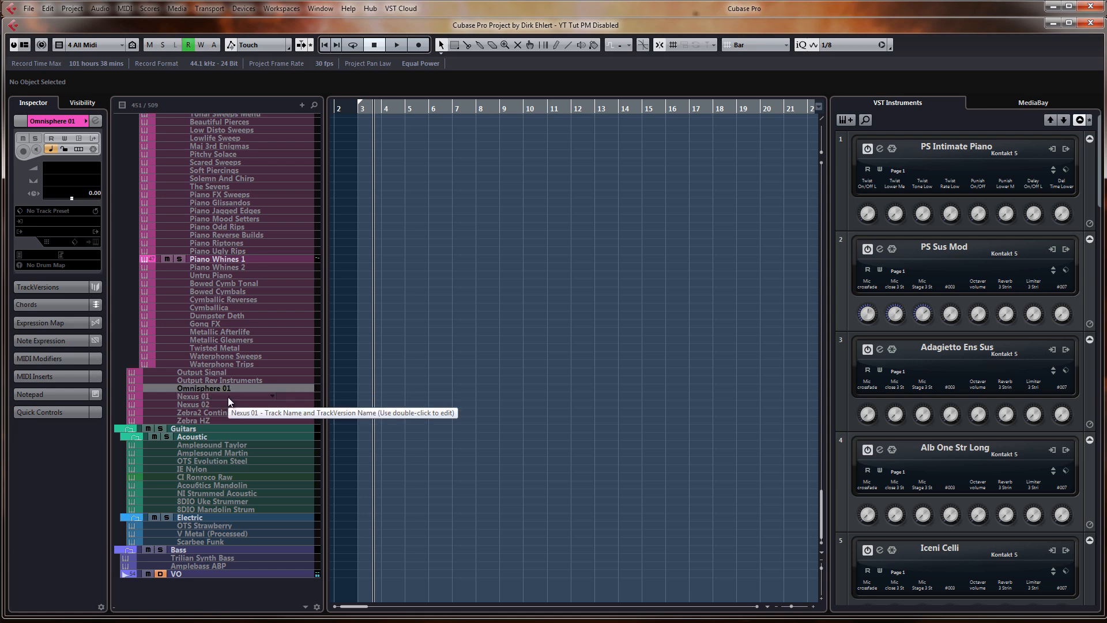
left_click(229, 398)
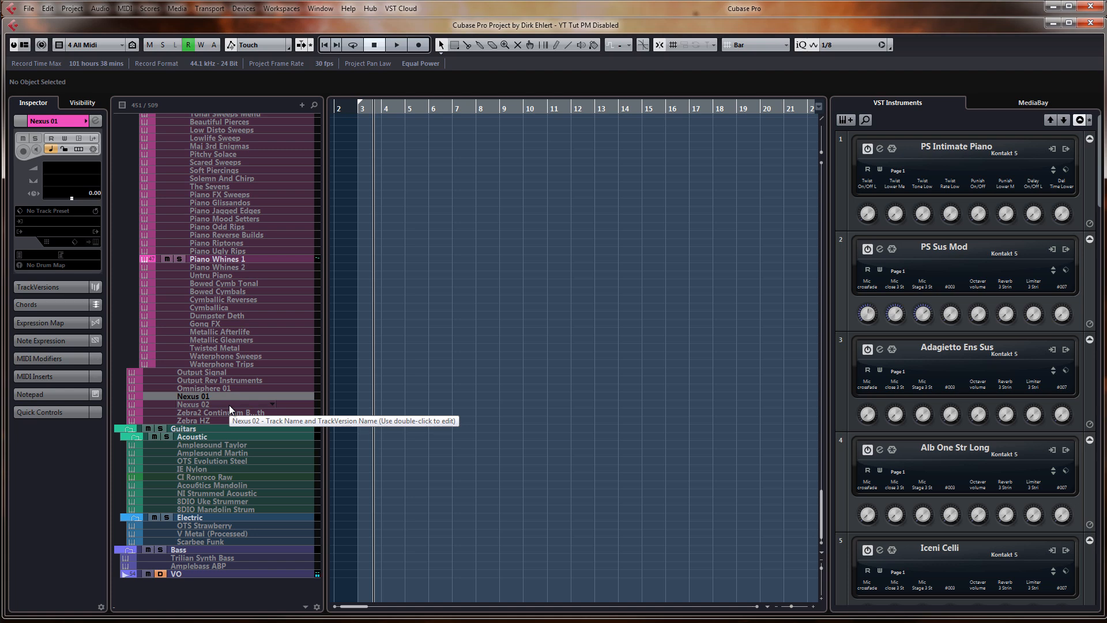
left_click(238, 413)
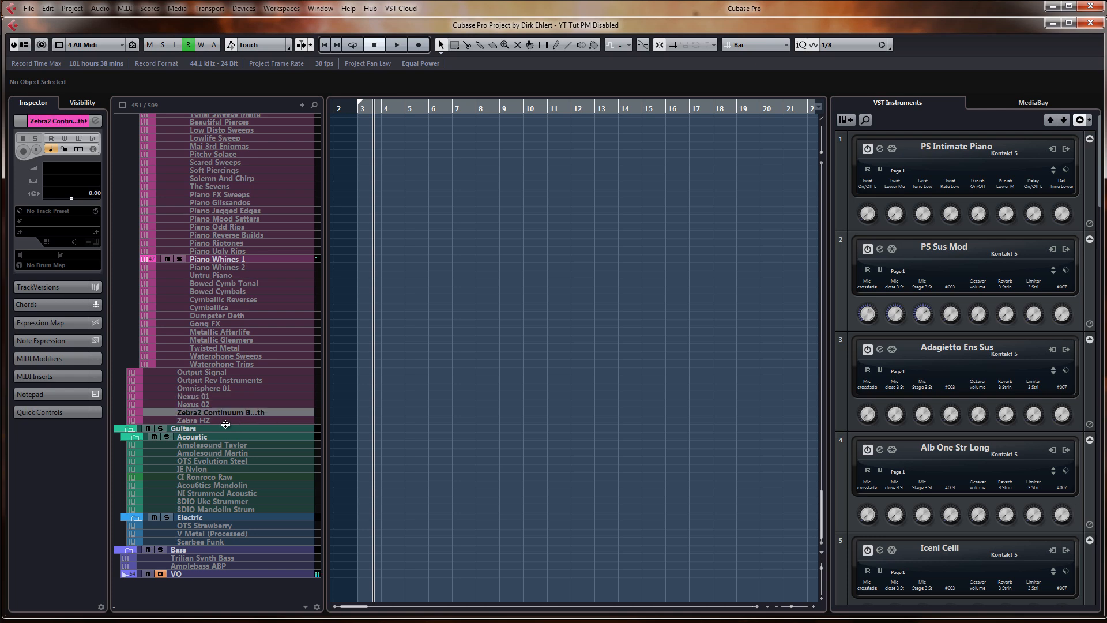
left_click(230, 420)
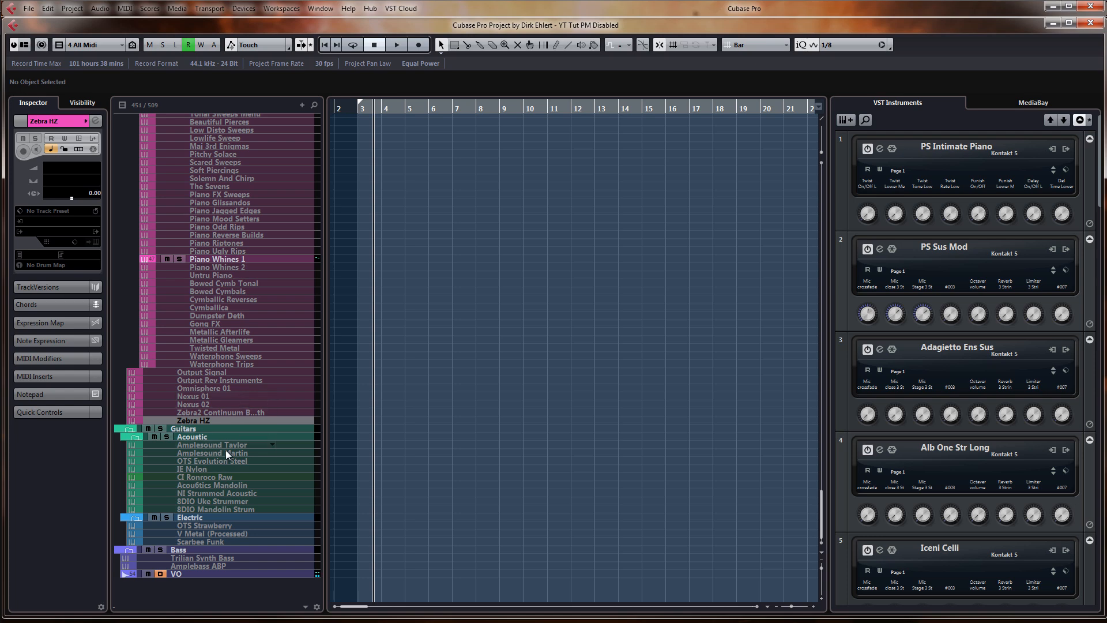
Look through the acoustic guitar tracks by selecting IE Nylon, NI Strummed Acoustic, 8DIO Uke Strummer and 8DIO Mandolin Strum
left_click(215, 469)
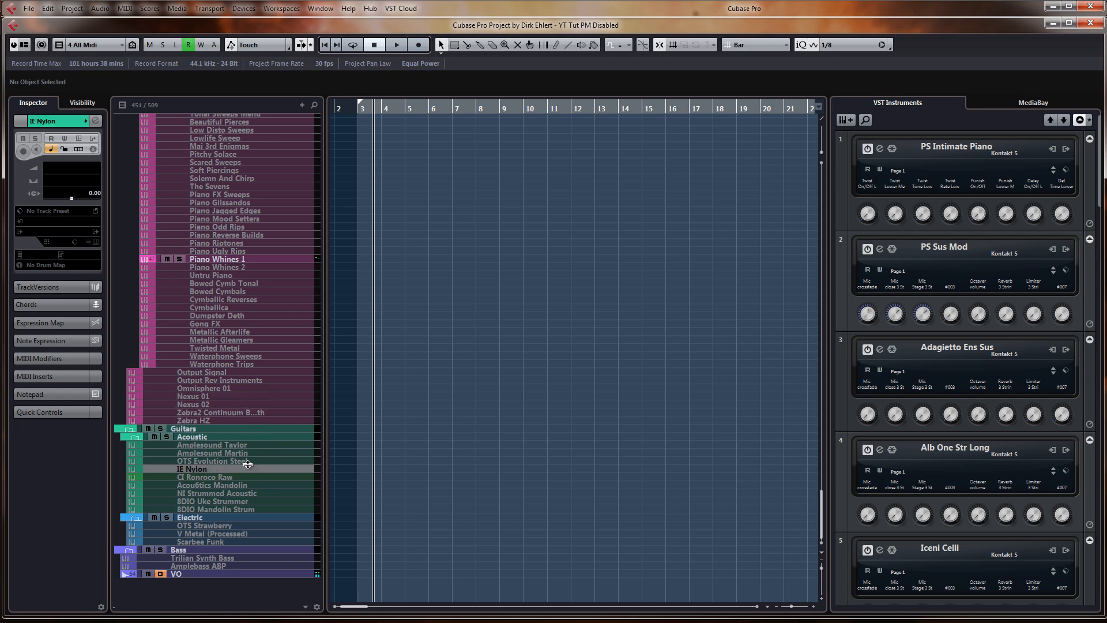
left_click(226, 493)
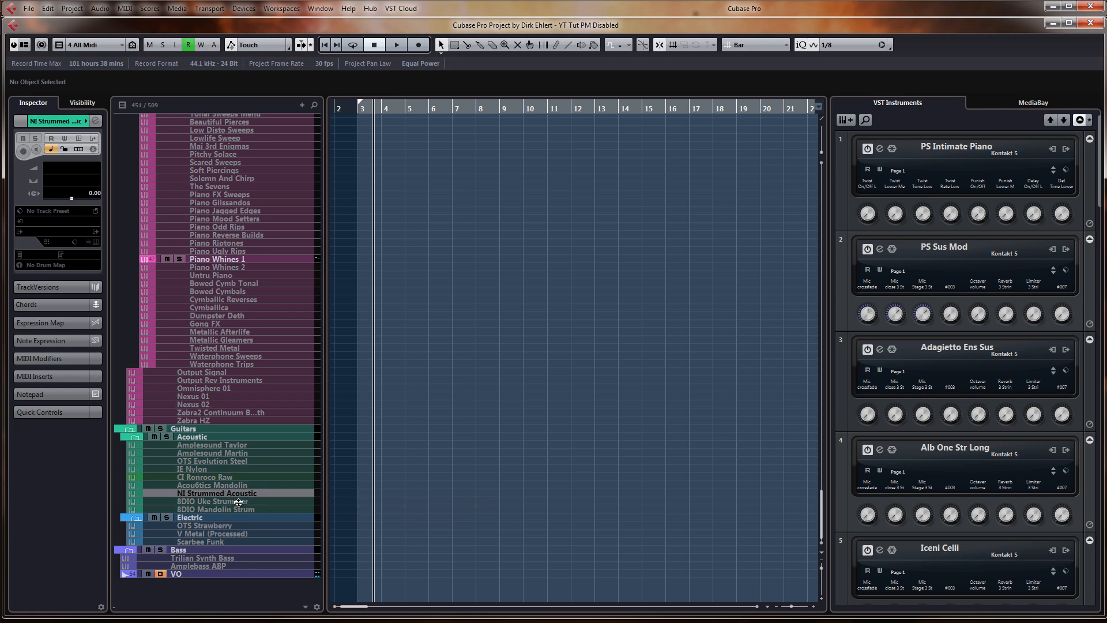
left_click(239, 501)
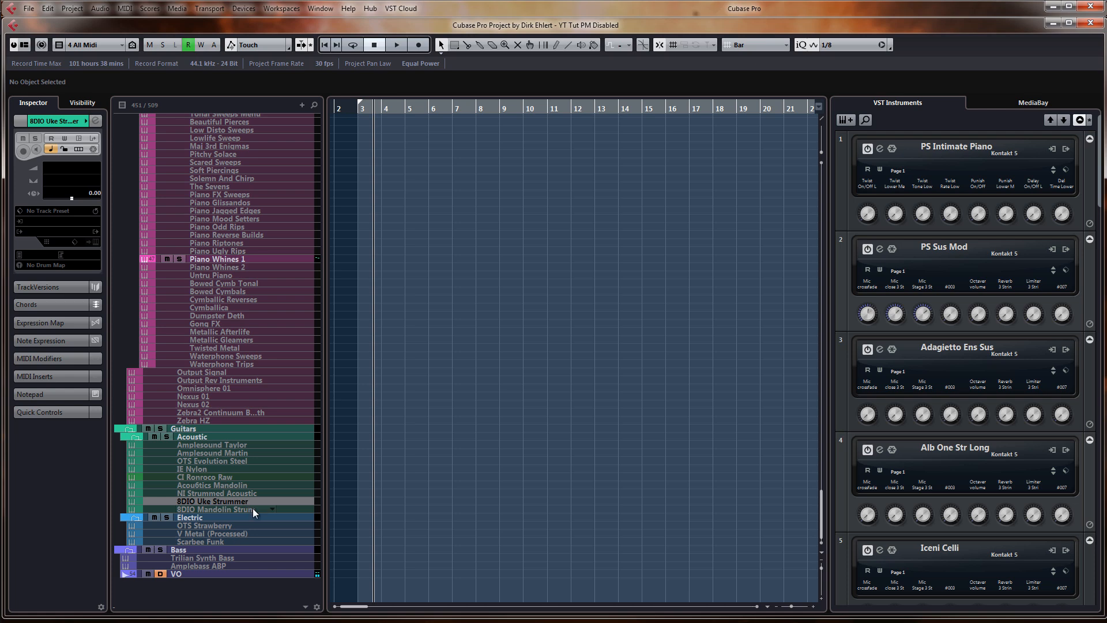
left_click(253, 508)
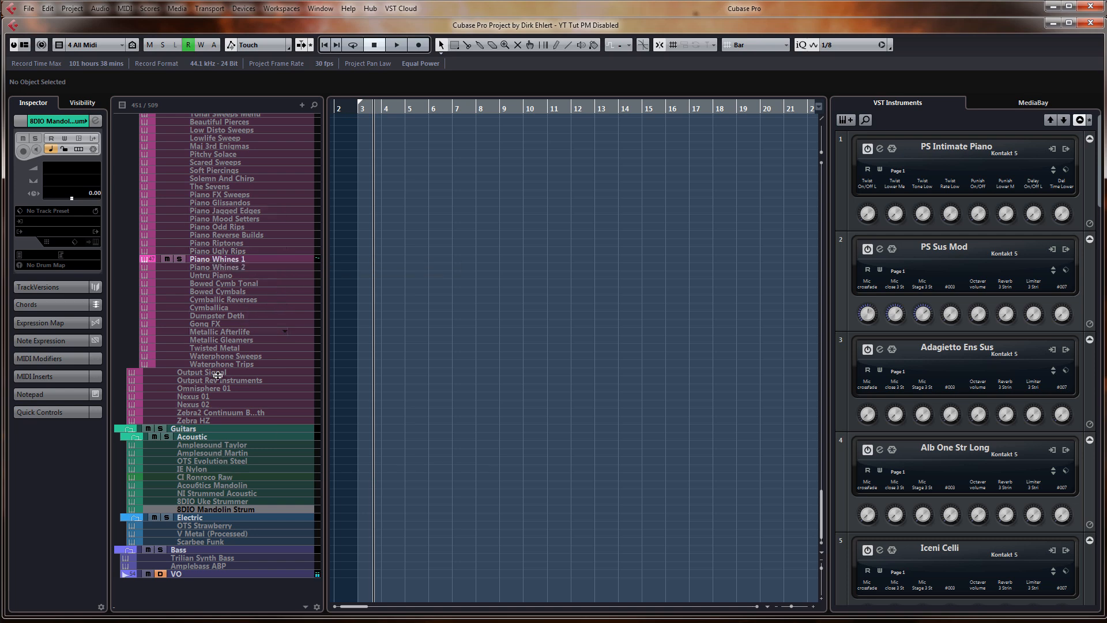
Enable the V Metal (Processed) track in the Electric folder, view its Kontakt editor and close it
left_click(215, 532)
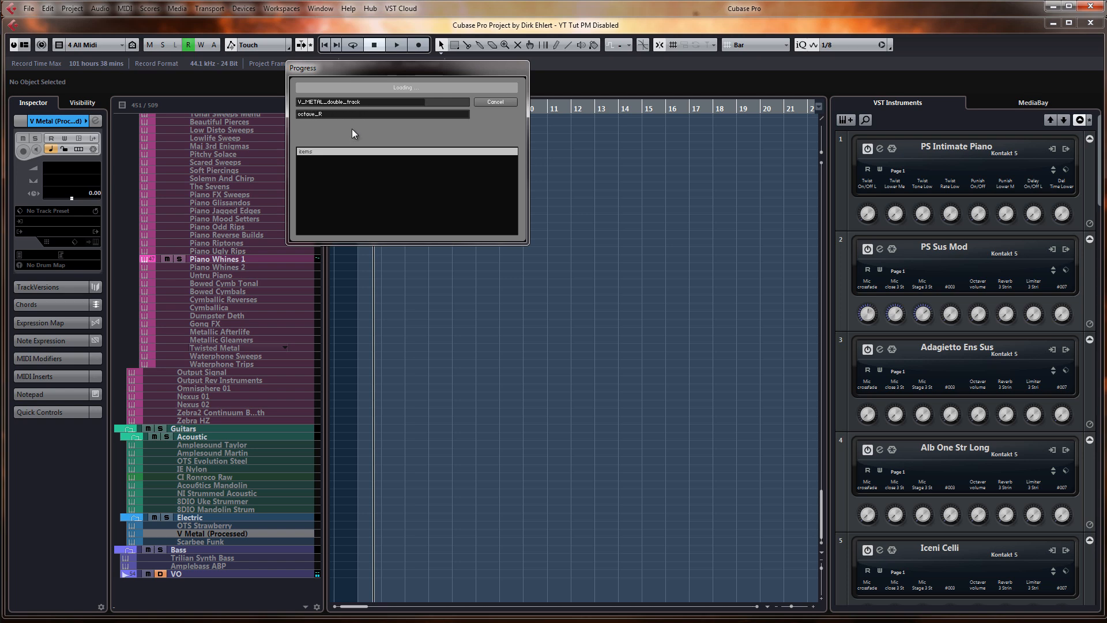
left_click_drag(364, 68, 362, 107)
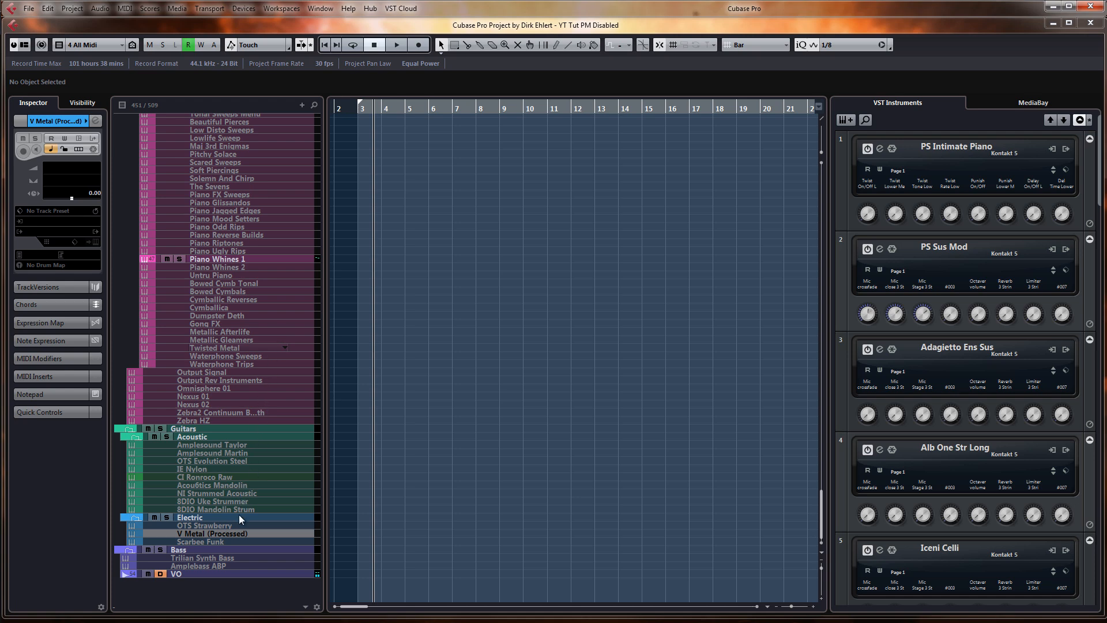
left_click(231, 535)
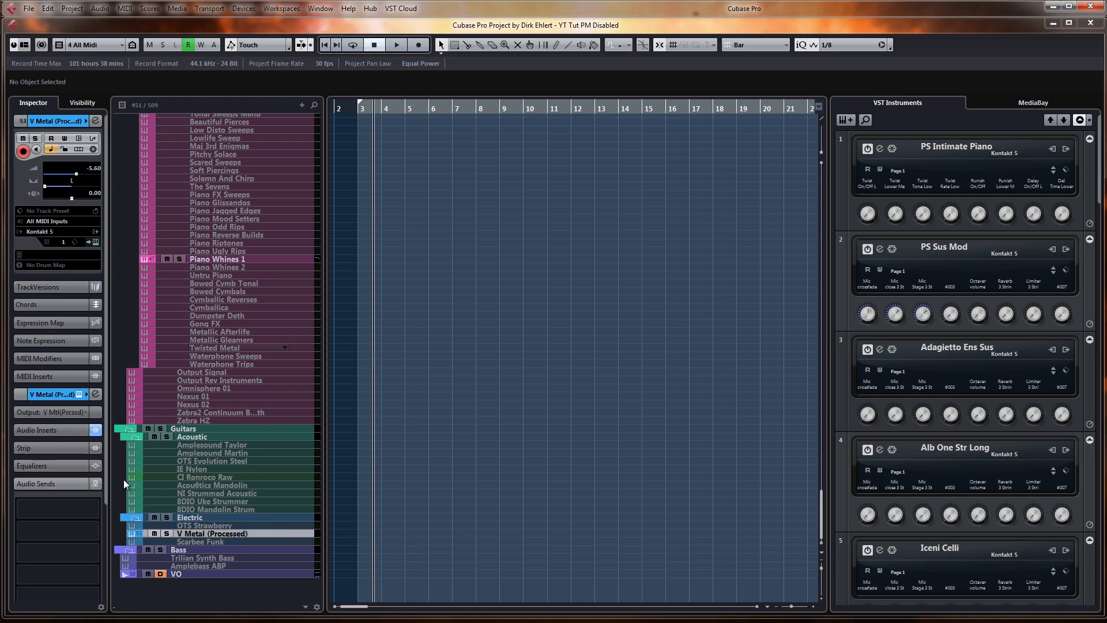
left_click(78, 397)
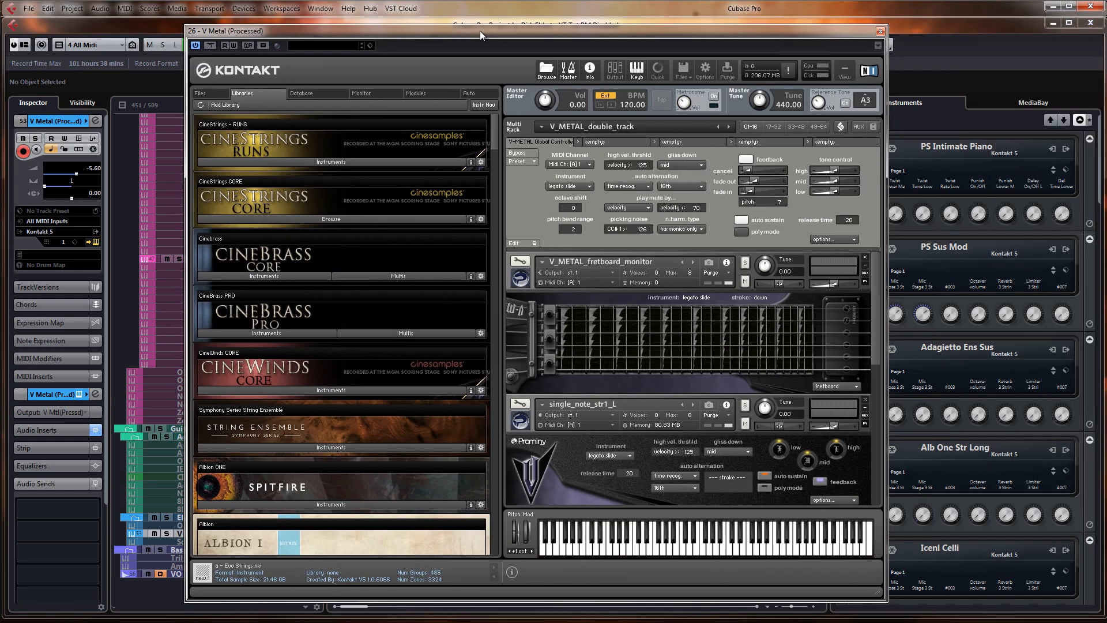
left_click(878, 29)
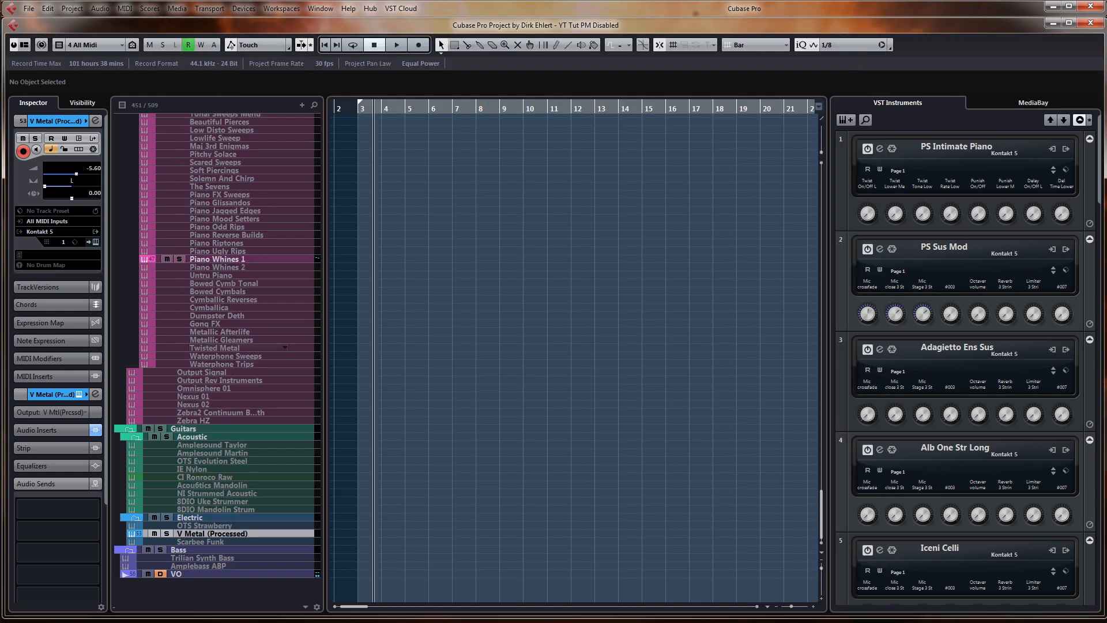
Inspect the Guitar Rig 5 insert on the V Metal (Processed) channel in the MixConsole, and return to the project
key("F3")
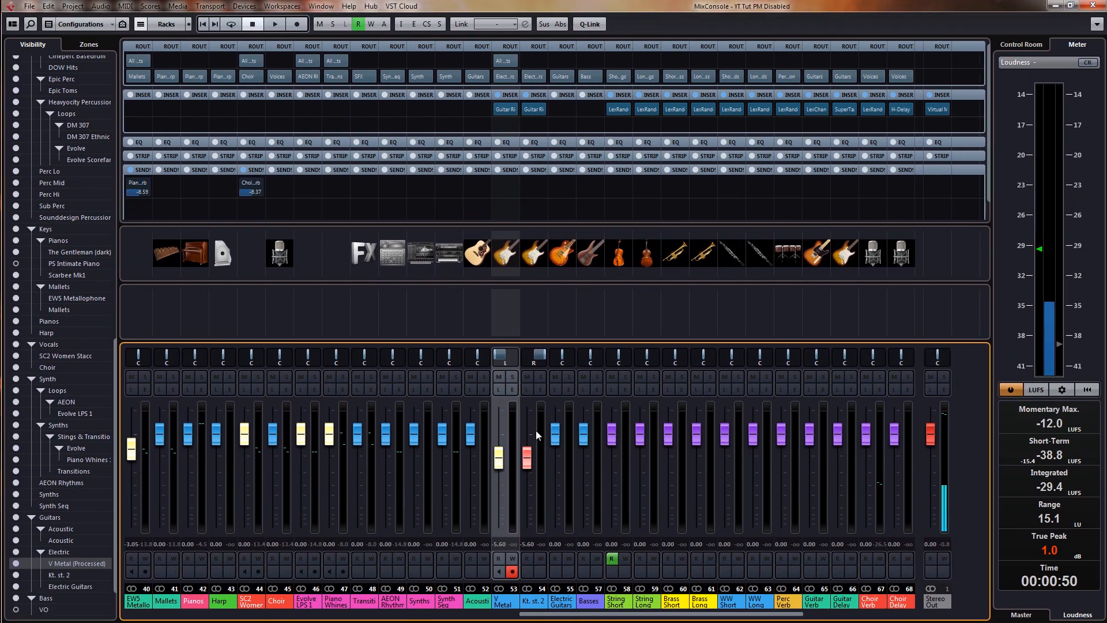
mouse_move(512, 112)
left_click(505, 111)
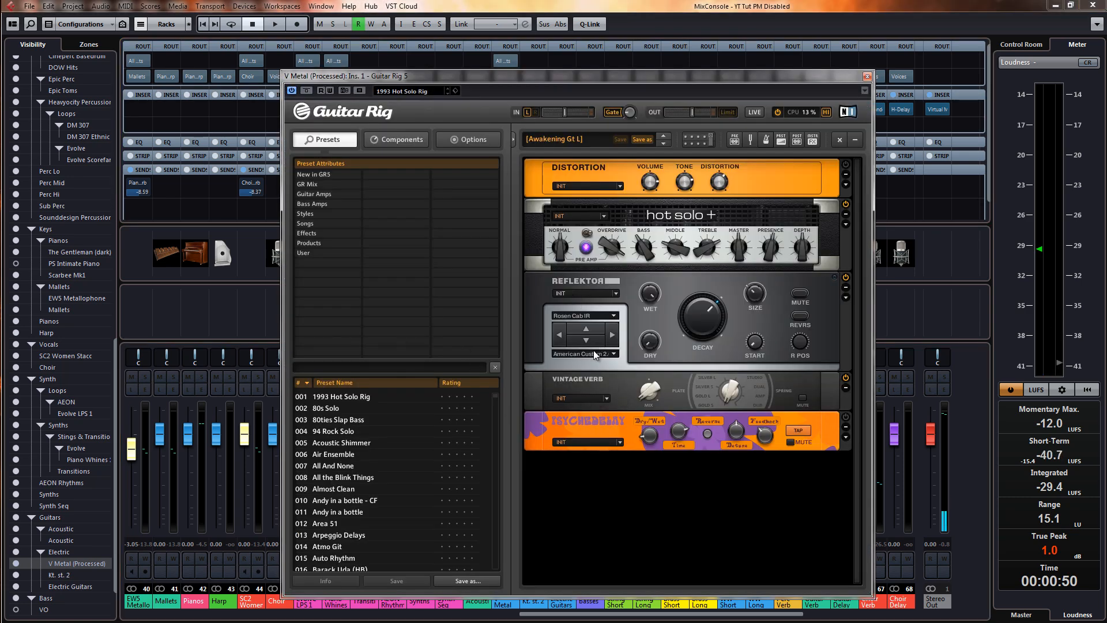
left_click(868, 76)
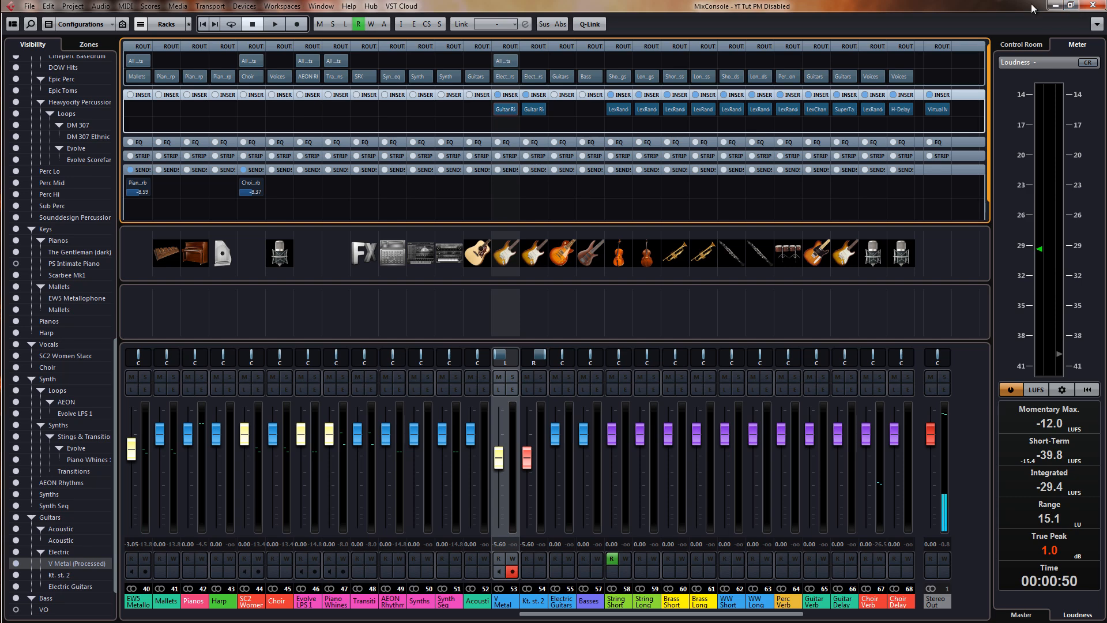
left_click_drag(1033, 6, 386, 4)
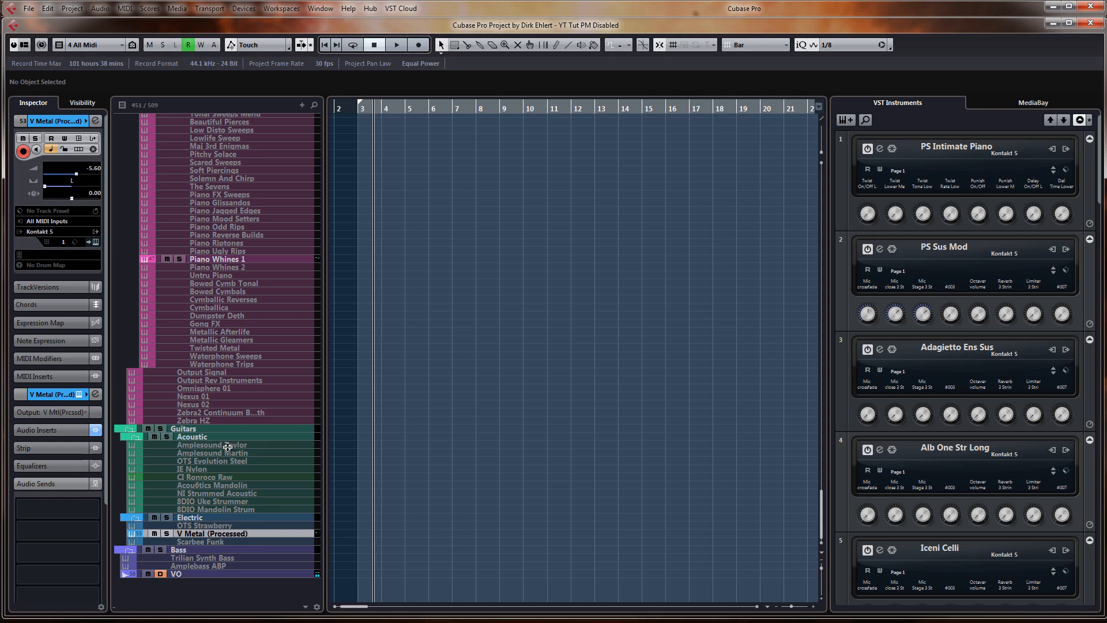
Look at further guitar and bass tracks by selecting OTS Strawberry, Amplebass ABP, Amplesound Martin and OTS Evolution Steel
left_click(224, 526)
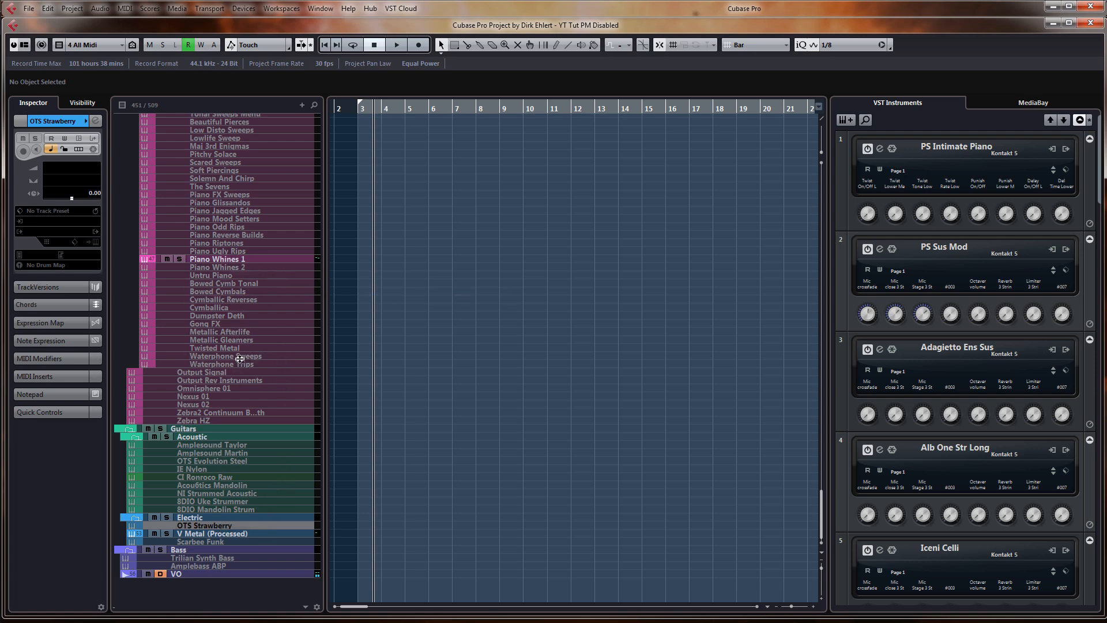
left_click(227, 568)
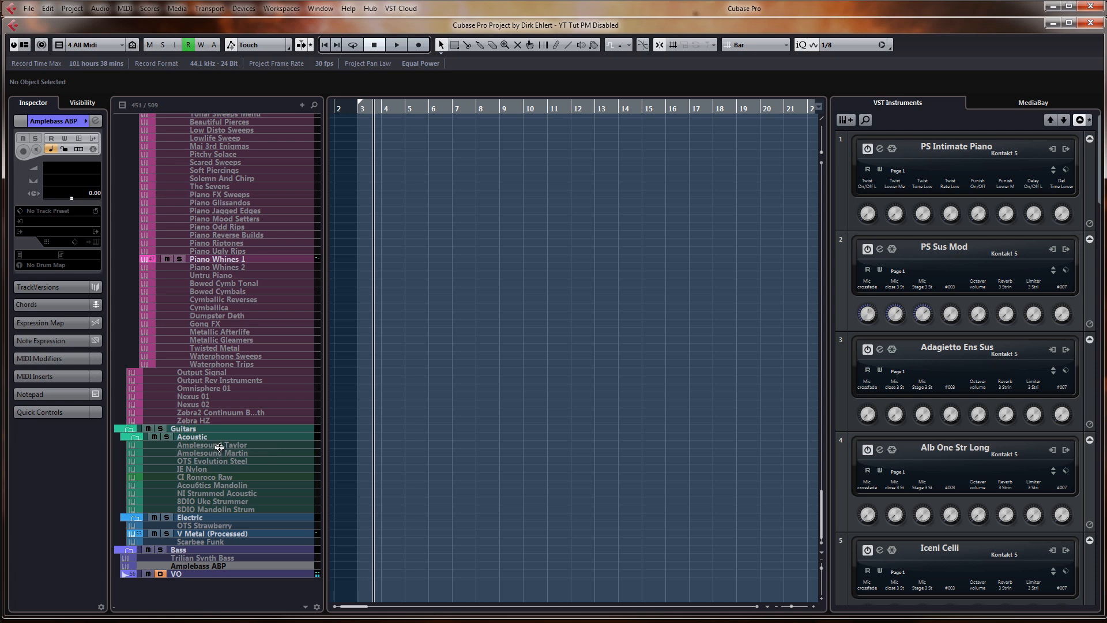
left_click(242, 454)
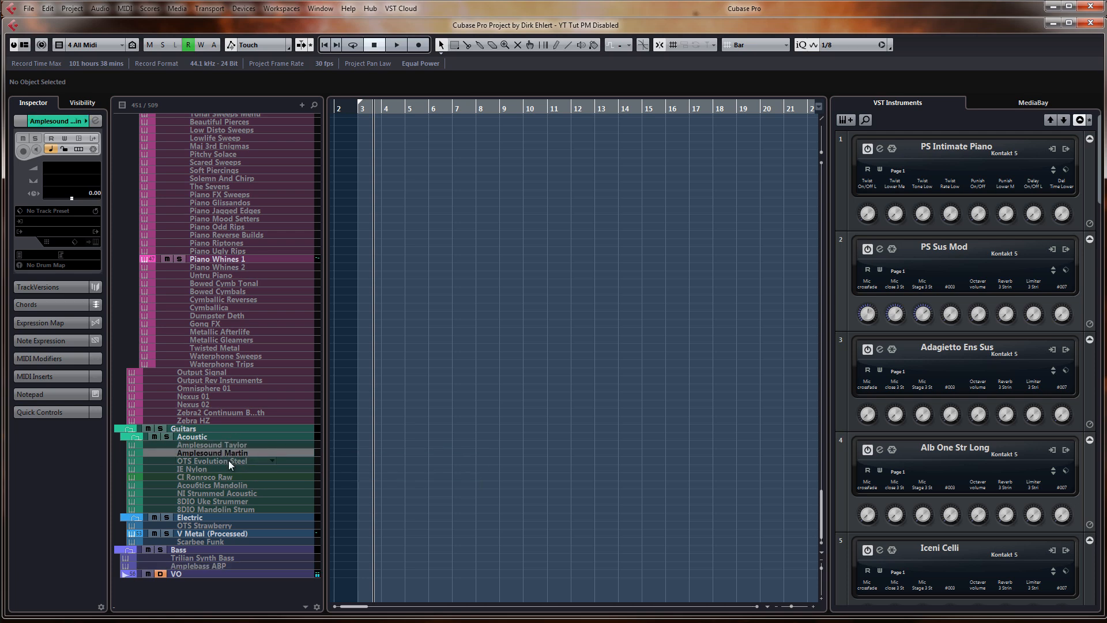
left_click(220, 462)
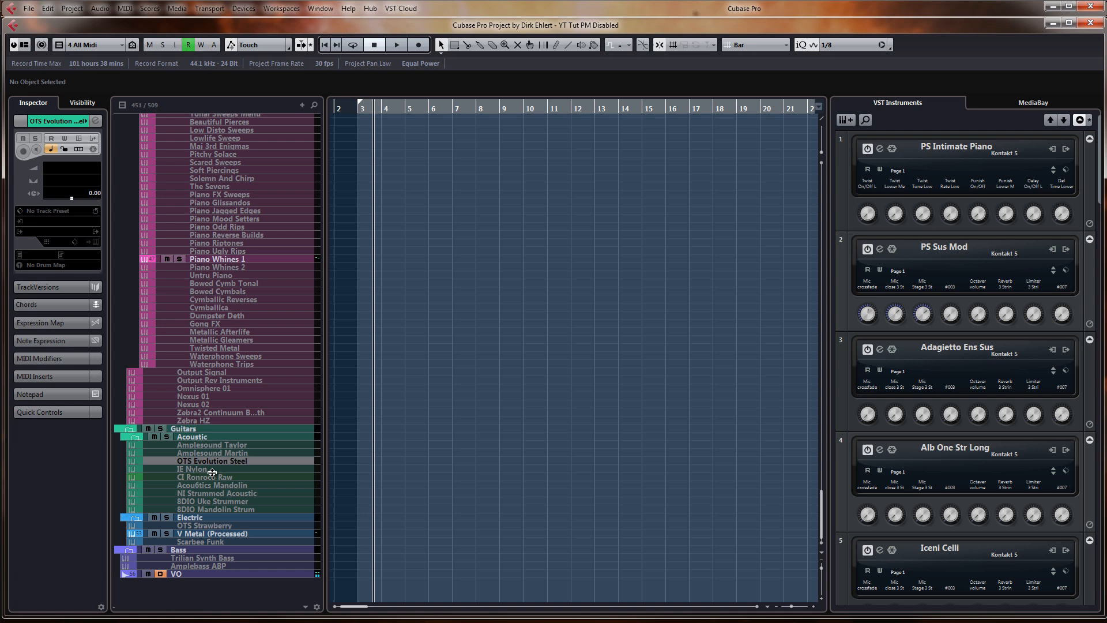
Enable the Amplebass ABP track in the Bass folder and open its Ample Bass P II instrument editor
left_click(216, 566)
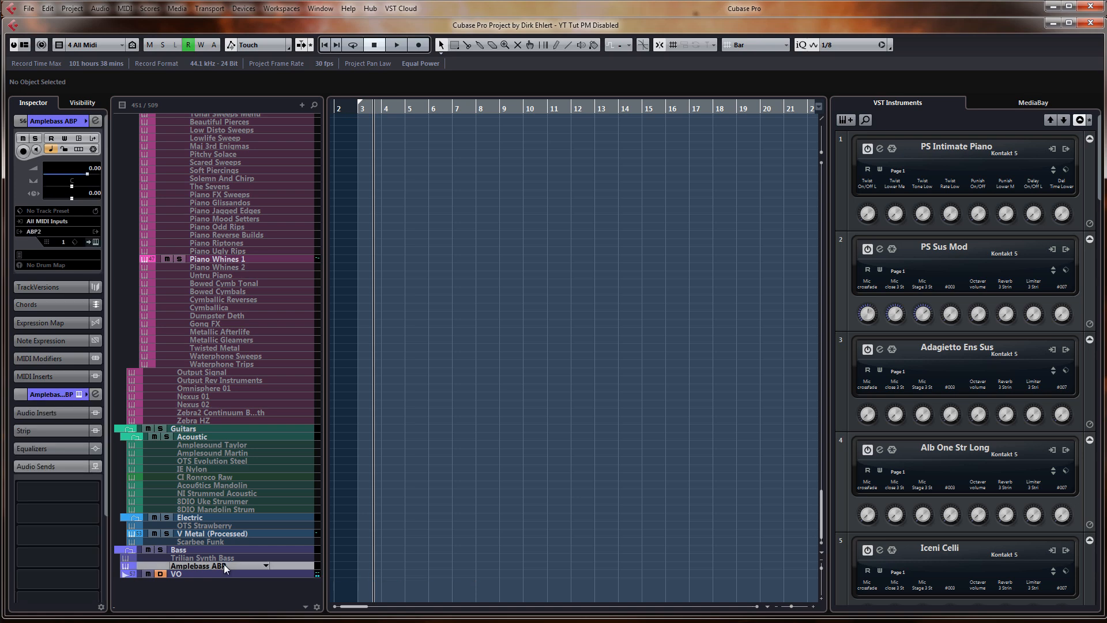
left_click(79, 394)
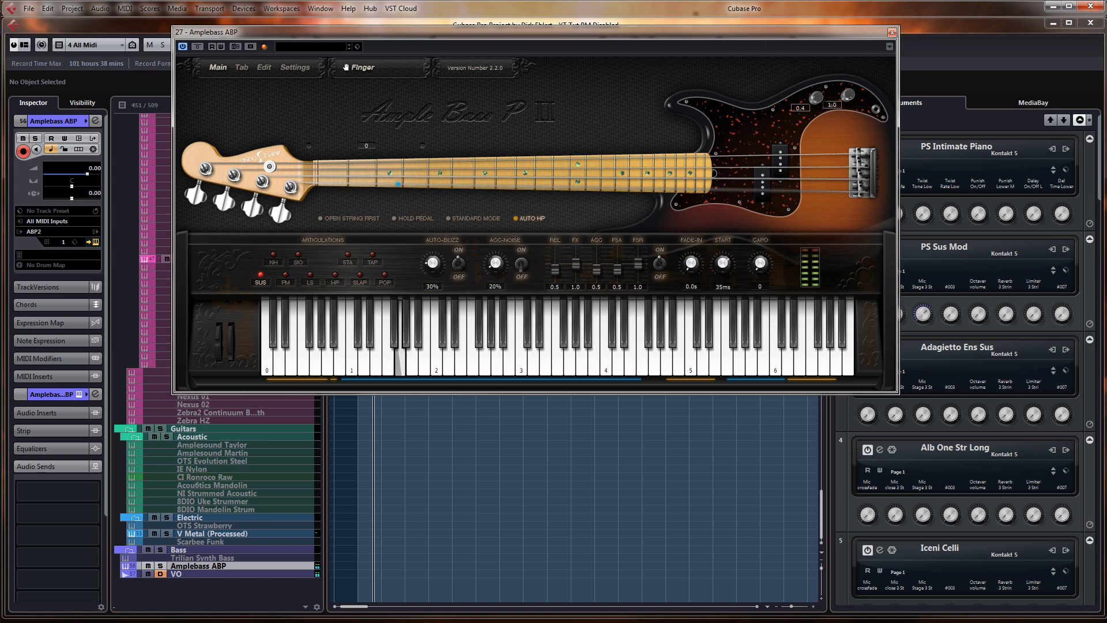
Insert the VST Bass Amp effect from the Ampsim category in the first audio insert slot of the Amplebass ABP track
mouse_move(50, 500)
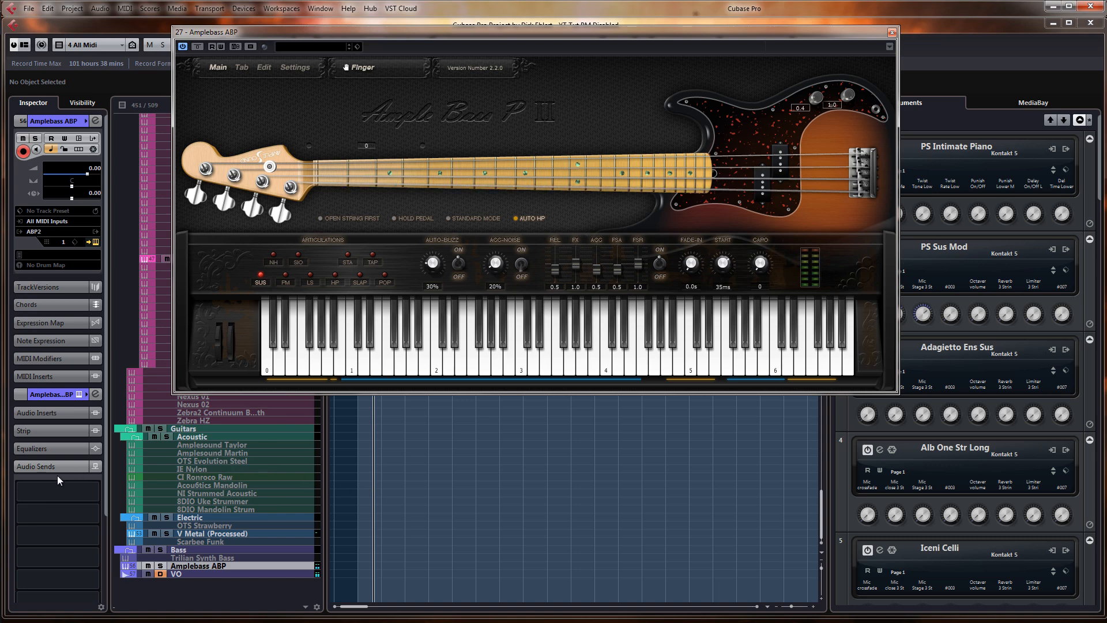
left_click(54, 416)
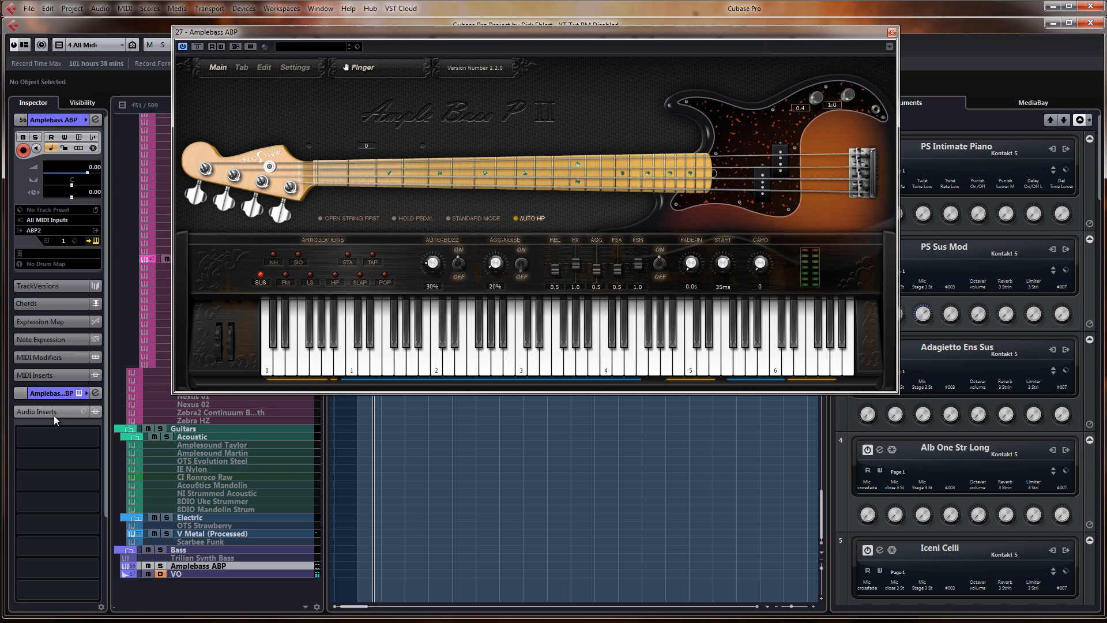
left_click(93, 438)
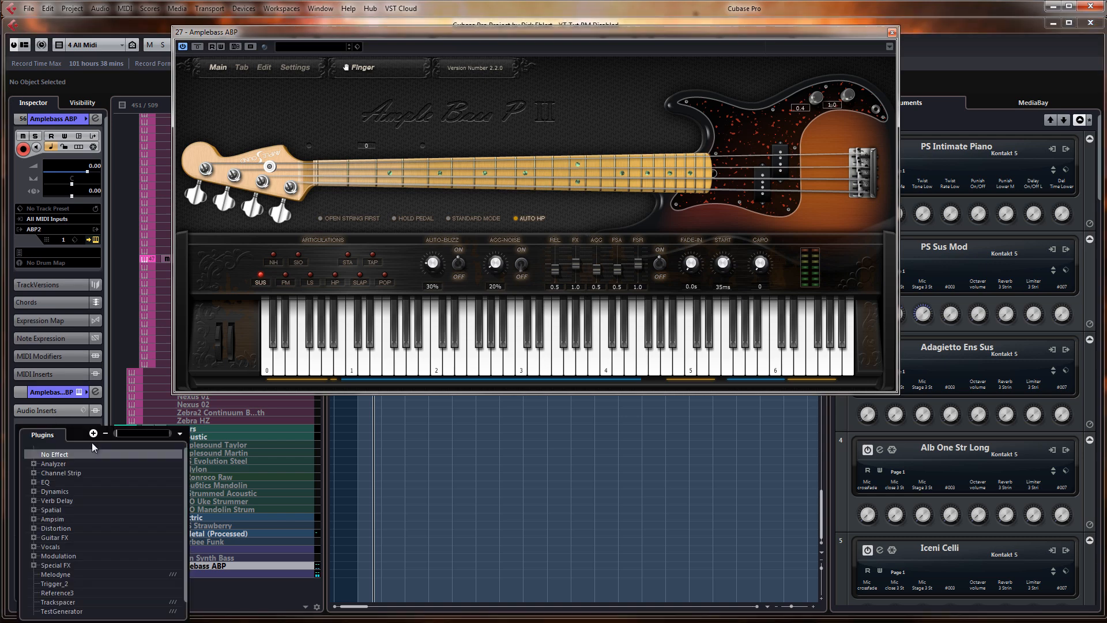
left_click(34, 519)
scroll(33, 519, "down", 4)
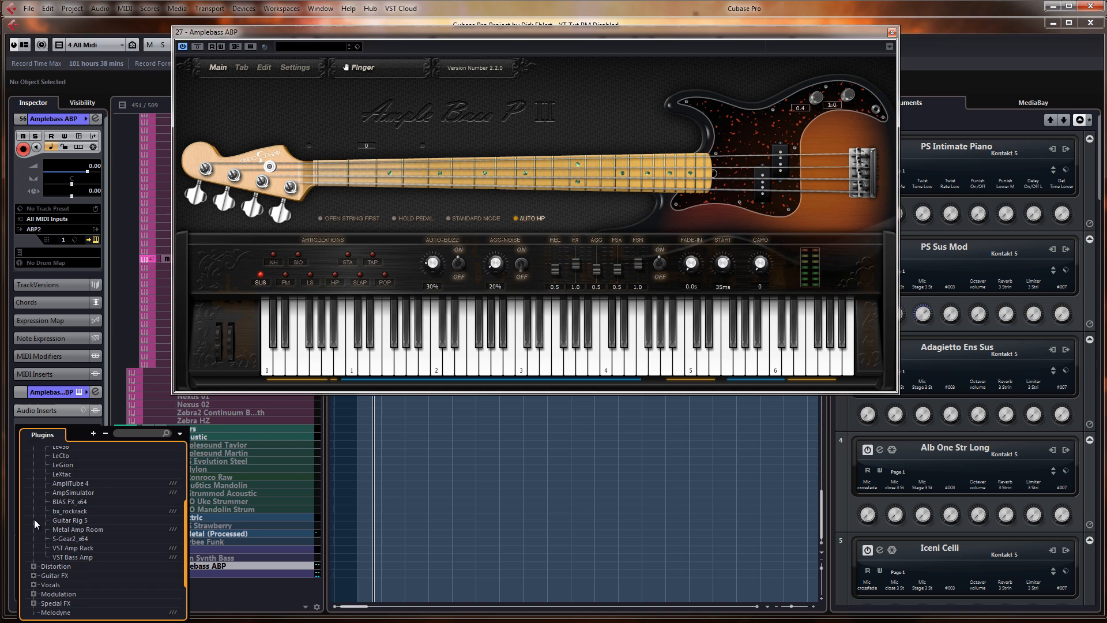
left_click(71, 557)
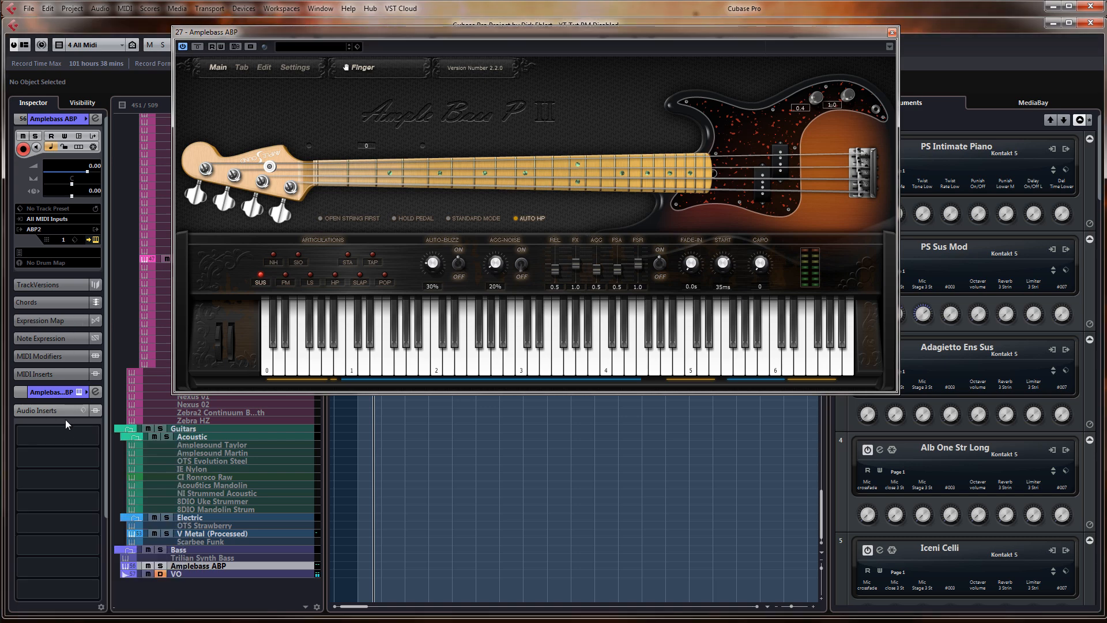
Load the Garage Rock preset in VST Bass Amp, and close both the amp and the Amplebass ABP instrument editors
double_click(36, 435)
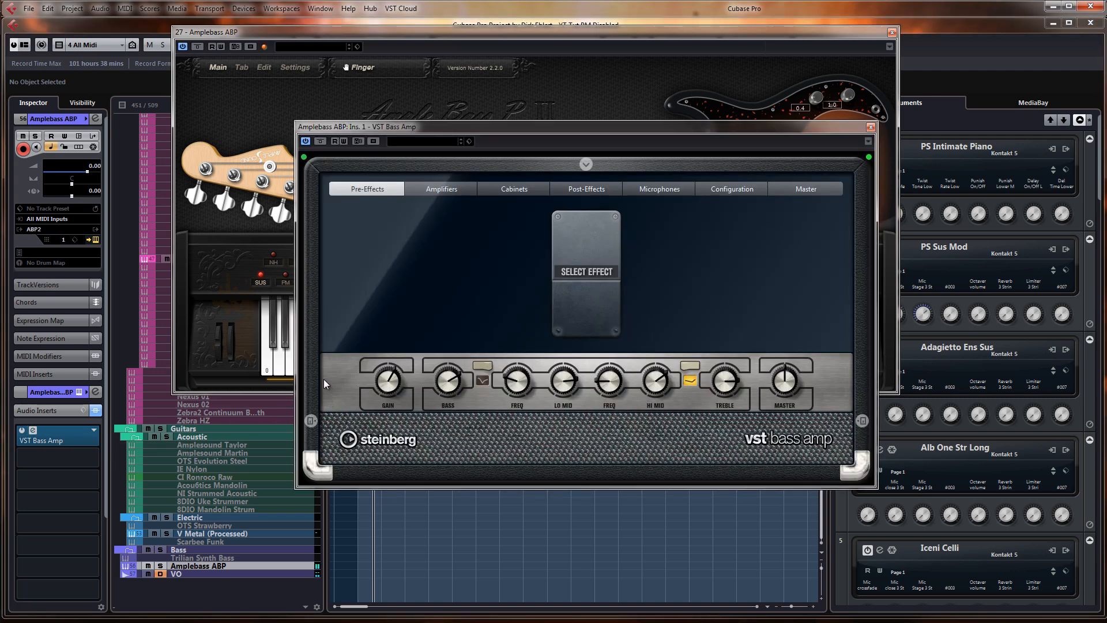
left_click(445, 140)
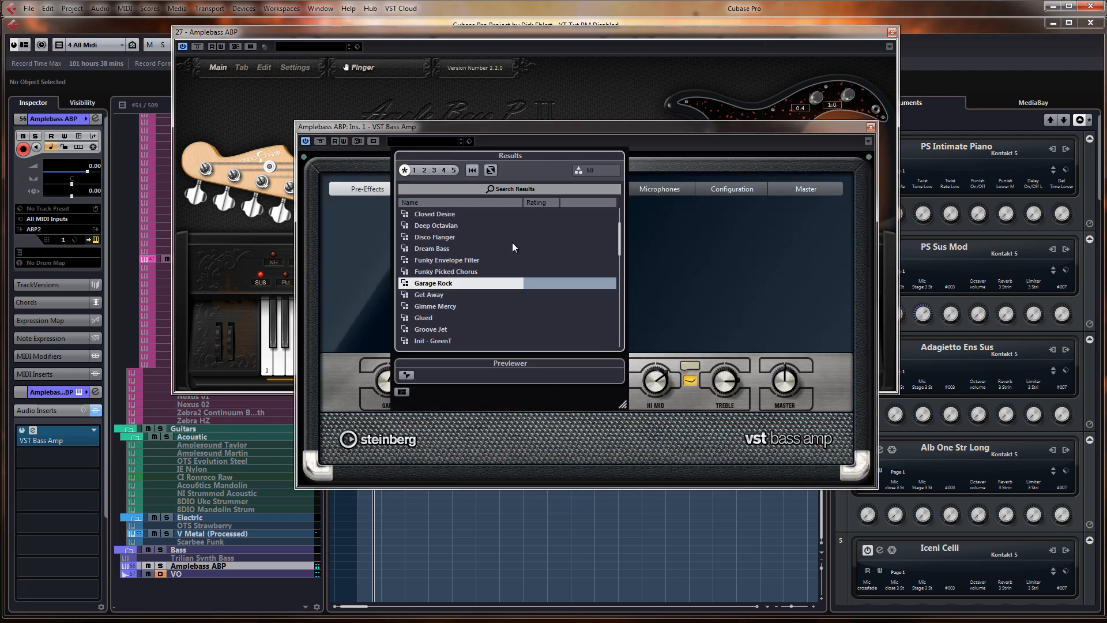
double_click(468, 282)
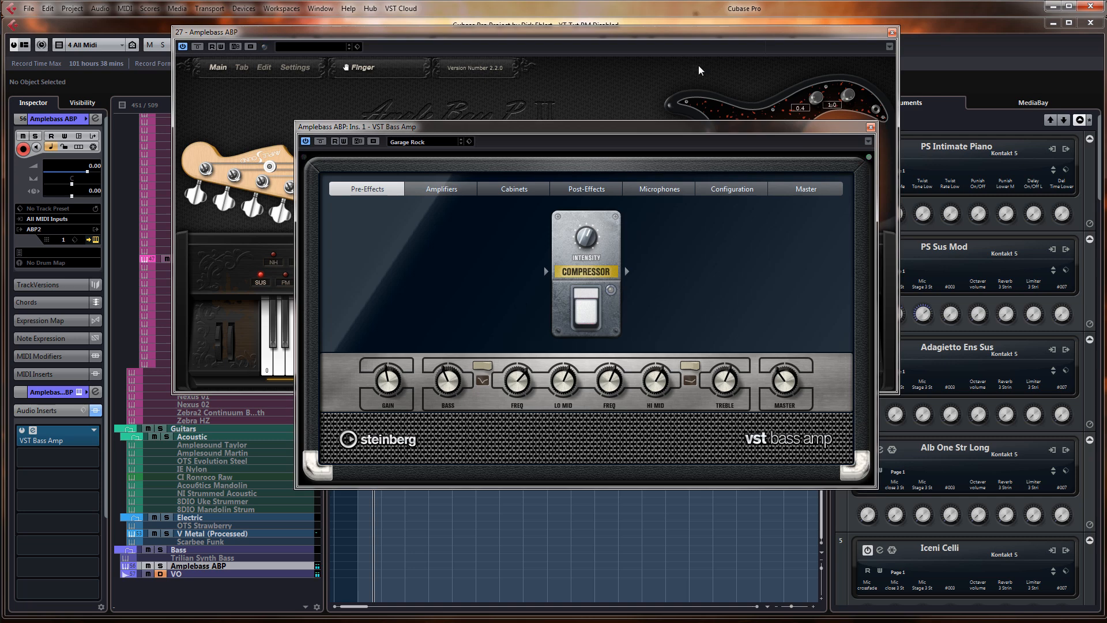
left_click(871, 127)
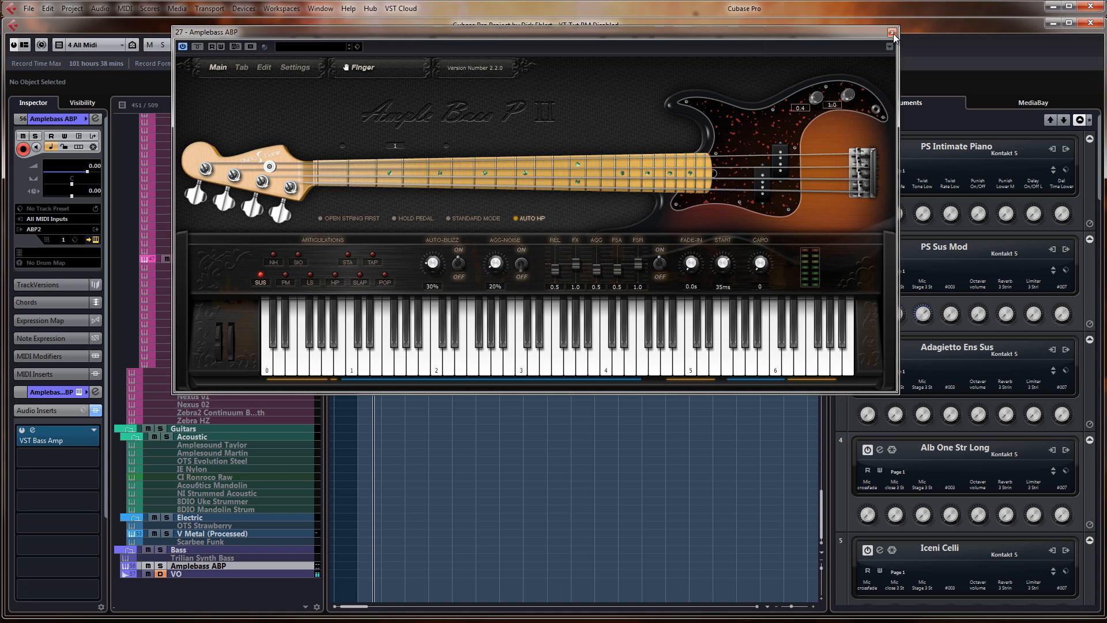
left_click(892, 32)
Review the loaded VST instruments down to the last rack slot, and check Cubase's memory use in Windows Task Manager
left_click_drag(822, 511, 821, 174)
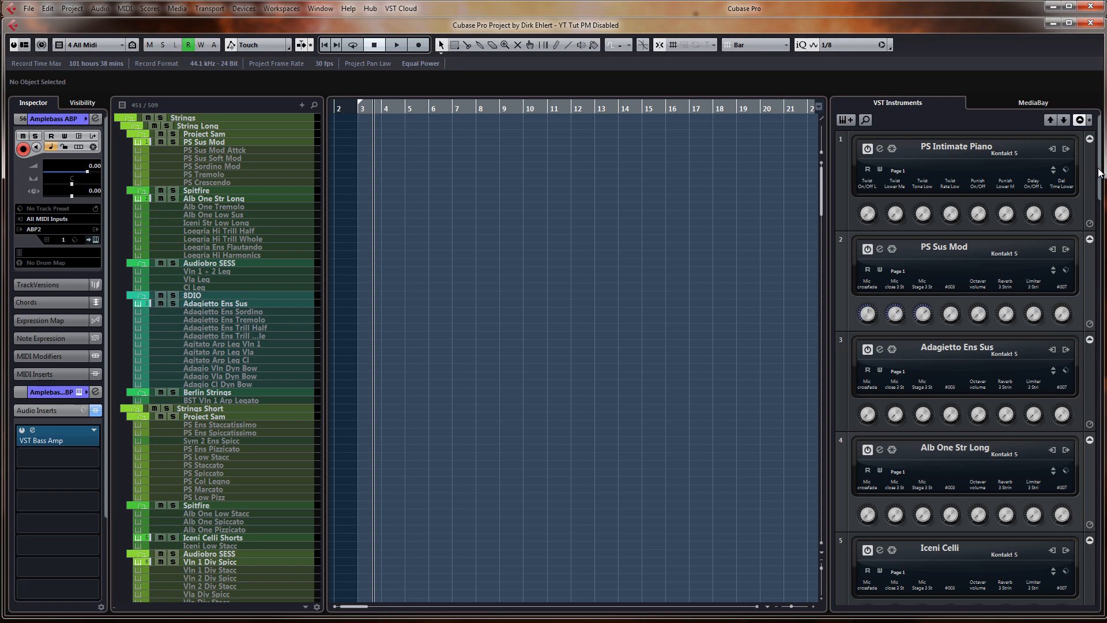
left_click_drag(1101, 173, 1077, 597)
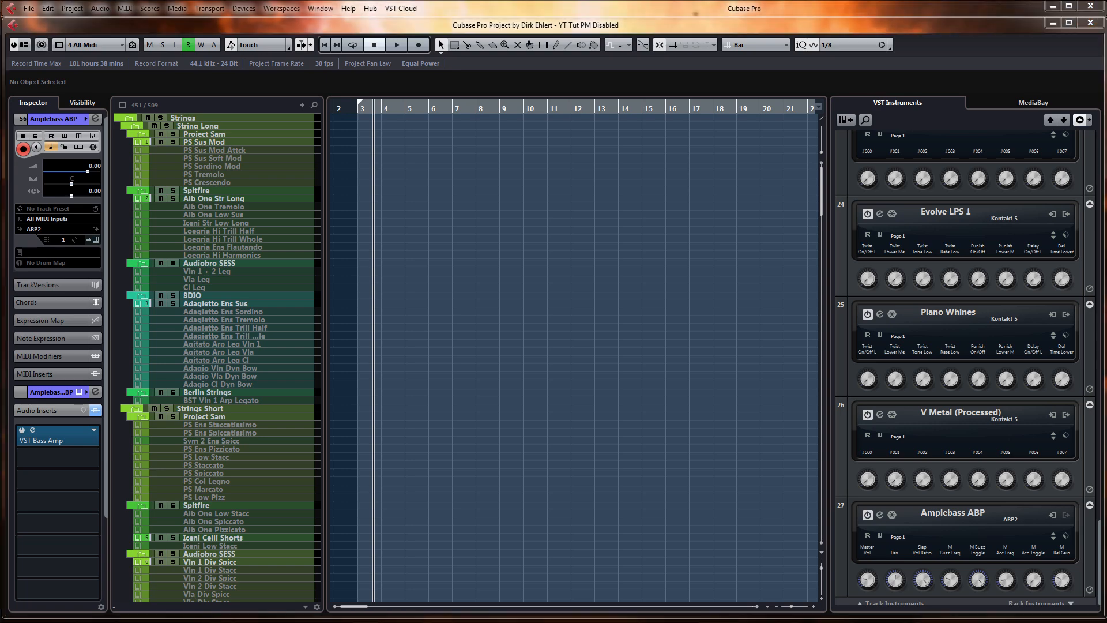
key("ctrl+shift+Escape")
left_click(415, 96)
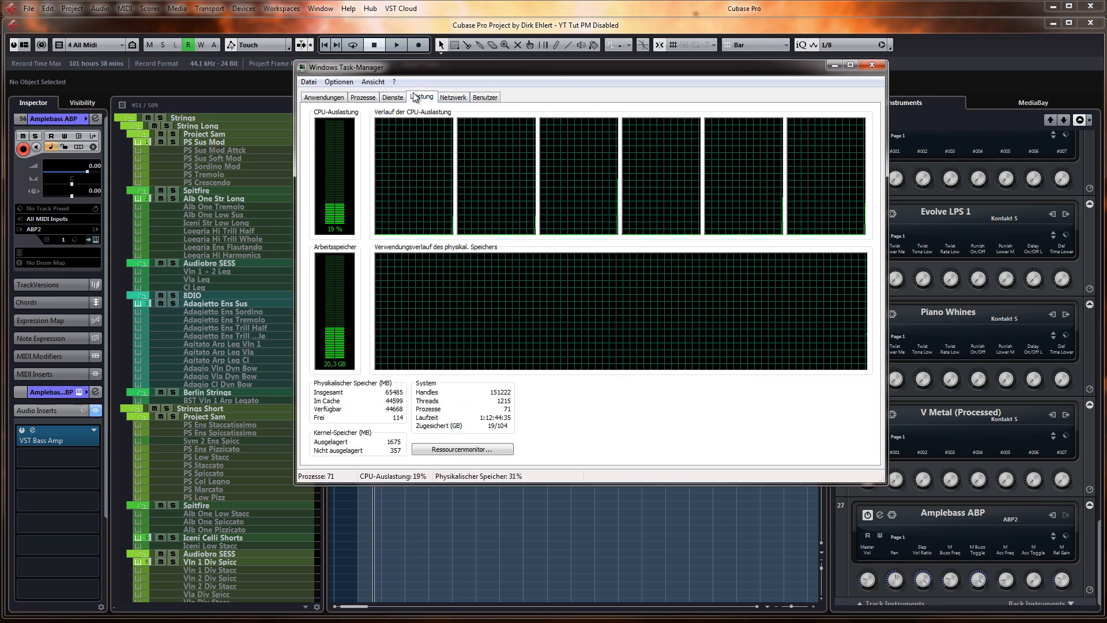
left_click(362, 98)
left_click(588, 132)
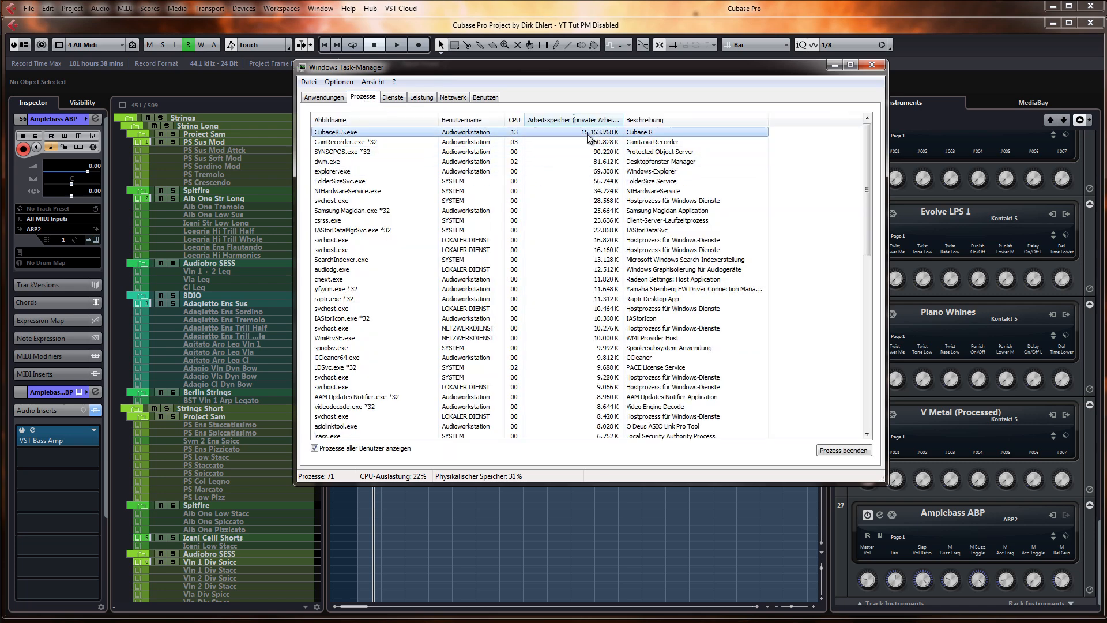
left_click(873, 65)
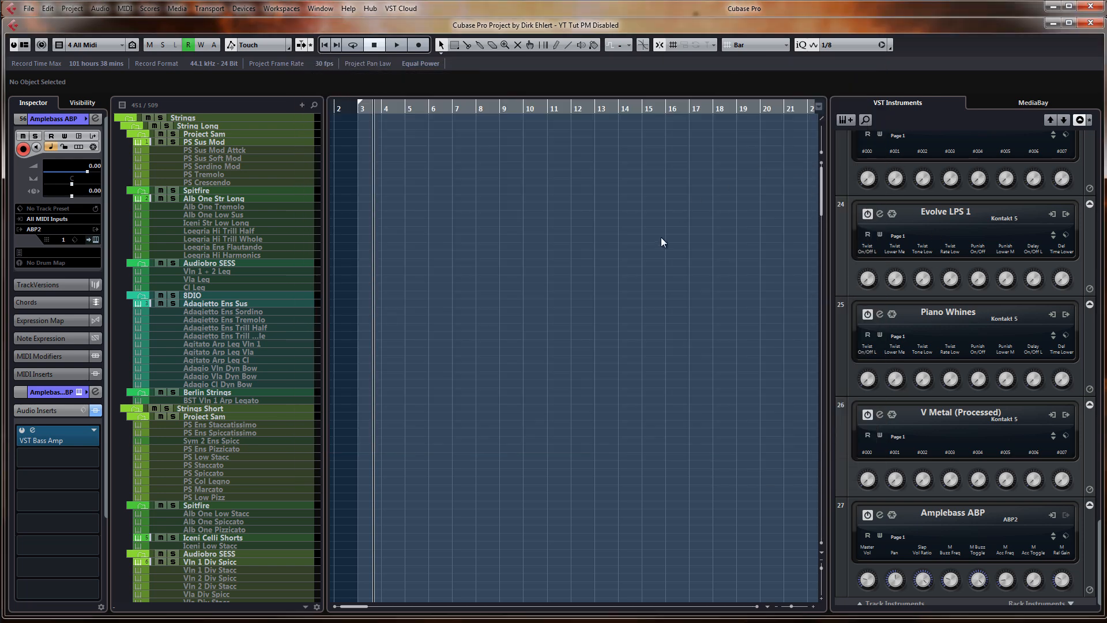
Look over the template's whole track list, from the Strings, Brass and Woodwinds folders through percussion and synths to Guitars and Bass
scroll(660, 237, "down", 20)
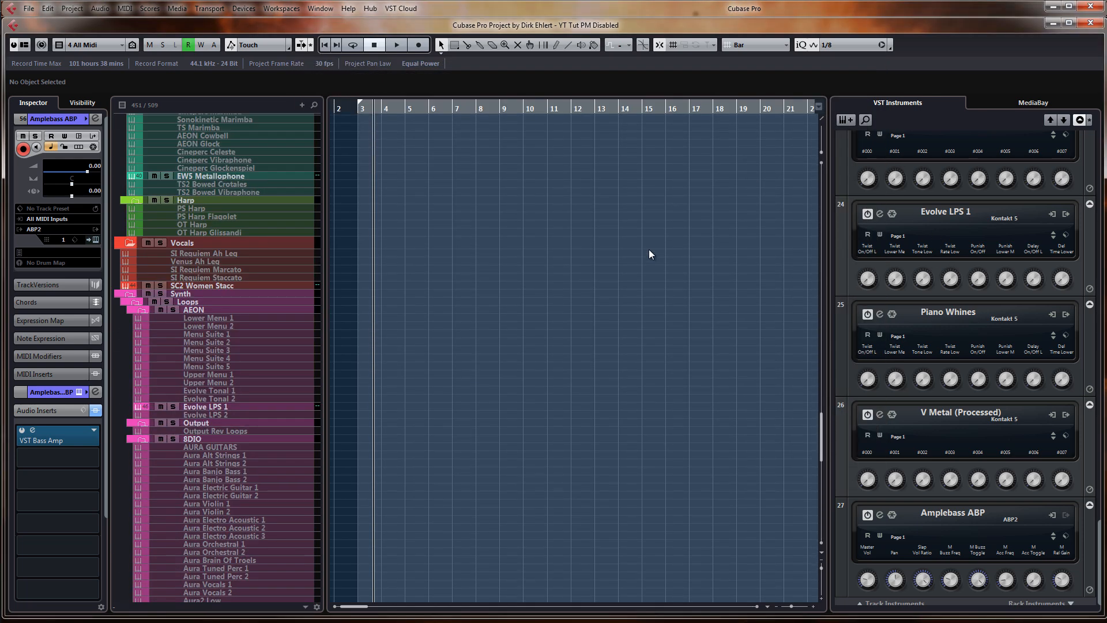
scroll(649, 248, "up", 20)
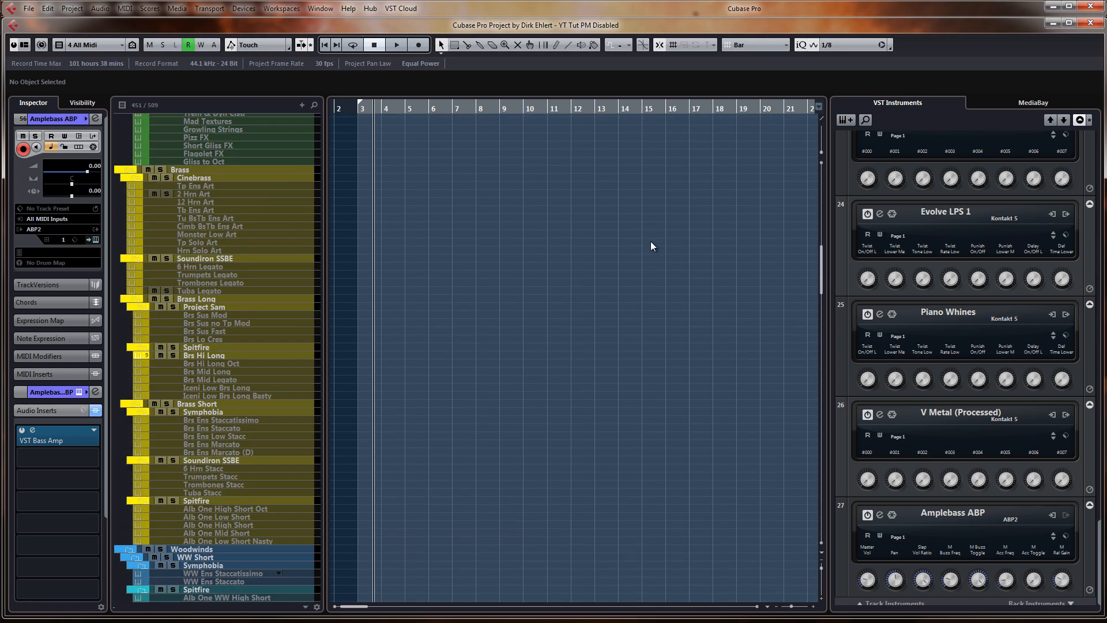
scroll(654, 241, "up", 4)
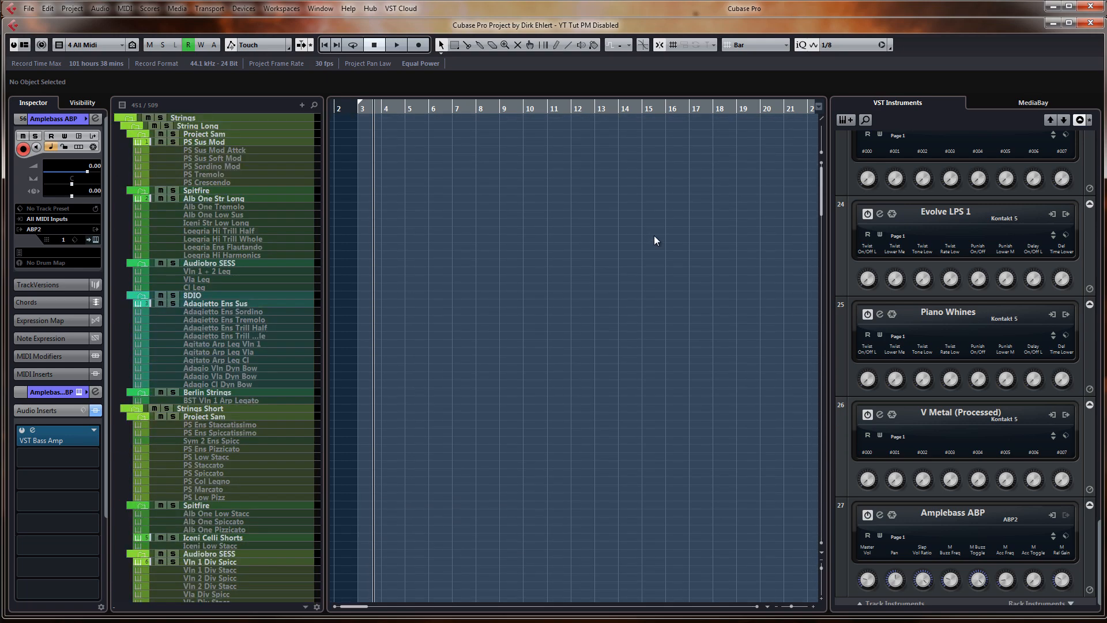
scroll(655, 236, "down", 20)
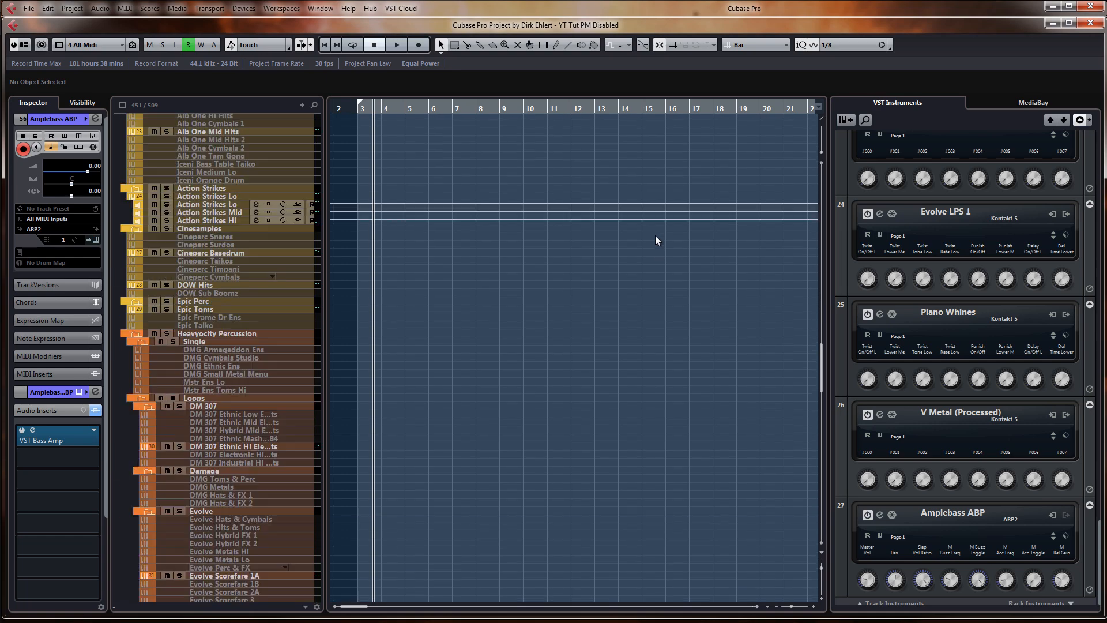
scroll(655, 237, "down", 10)
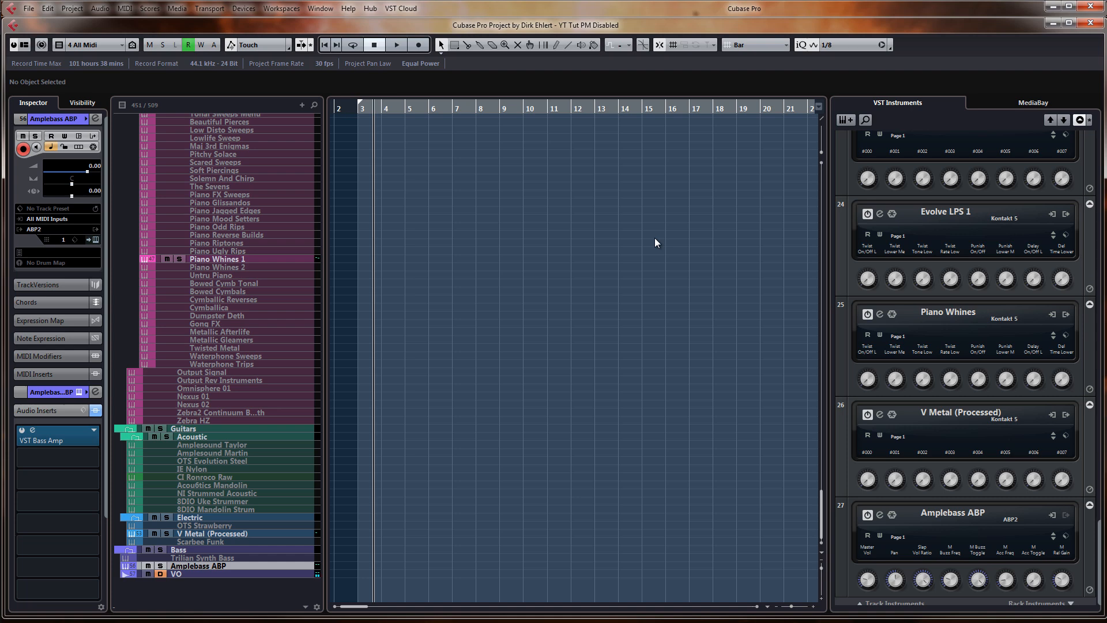
scroll(656, 238, "up", 20)
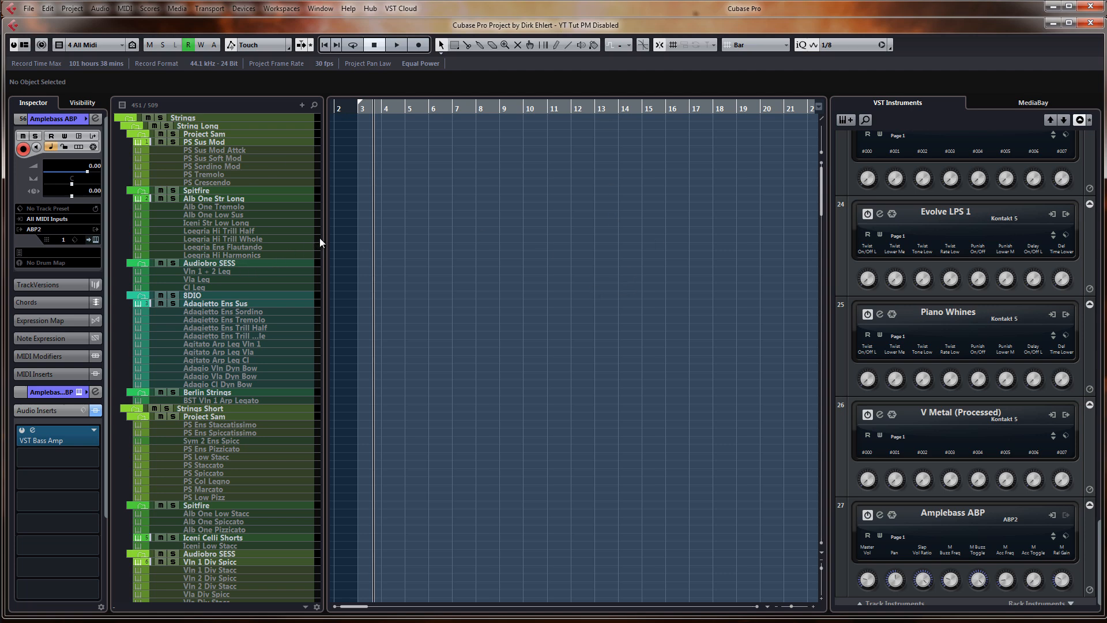
scroll(515, 221, "down", 5)
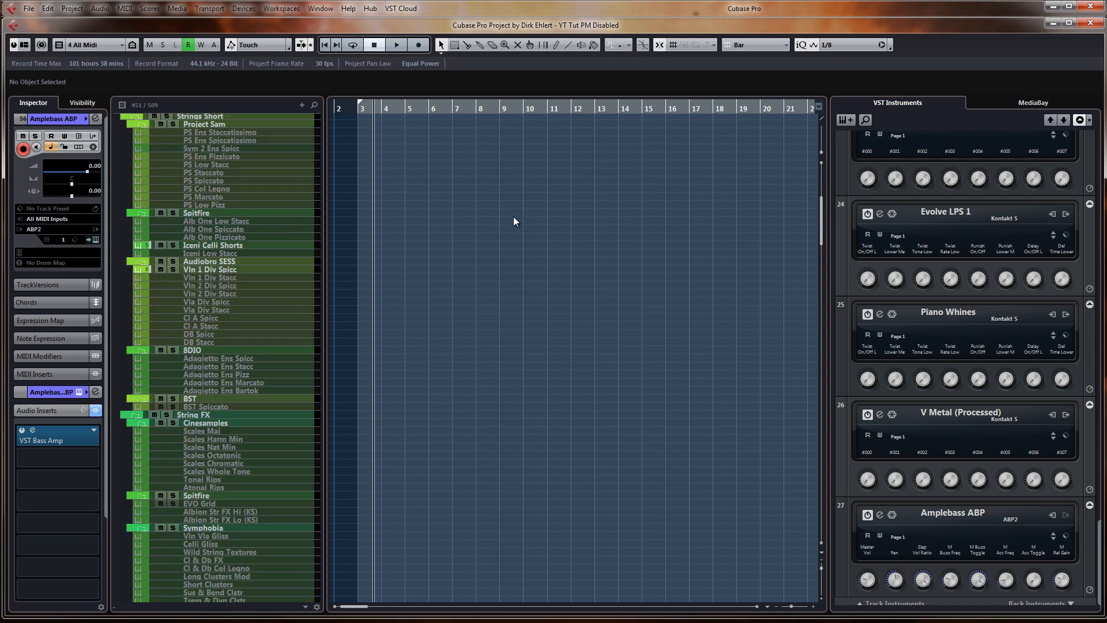
scroll(516, 220, "up", 5)
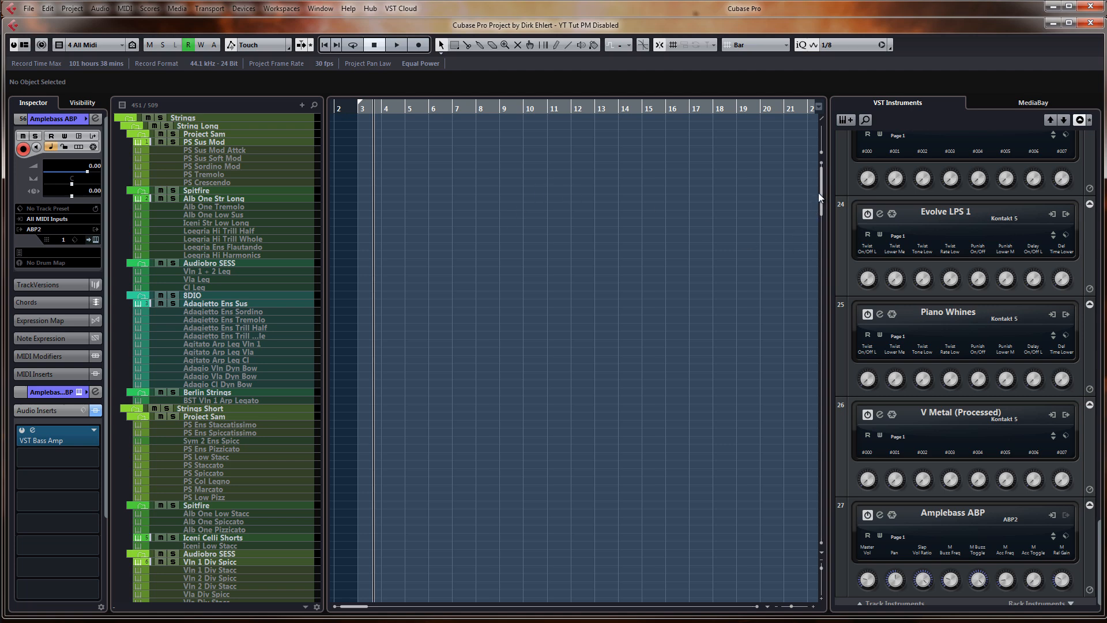
scroll(496, 160, "down", 20)
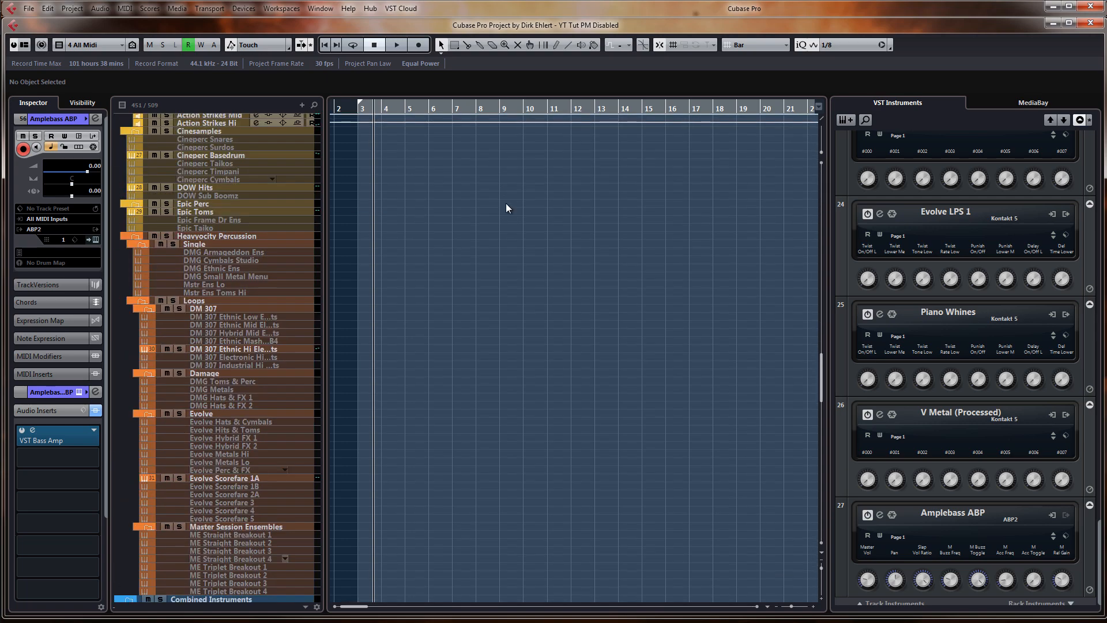
scroll(510, 211, "up", 20)
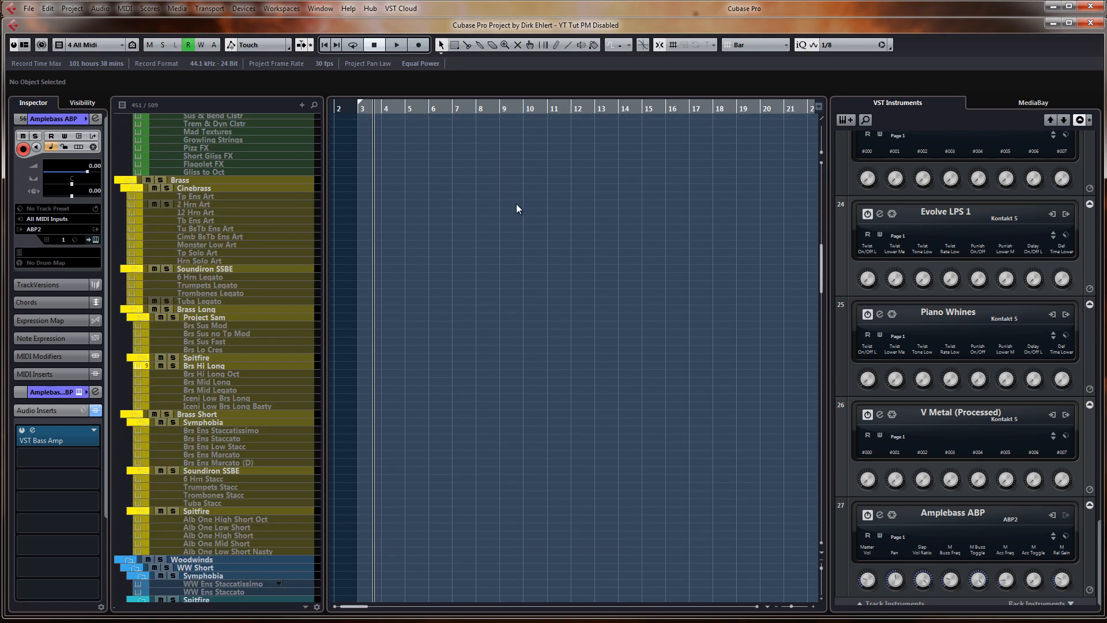